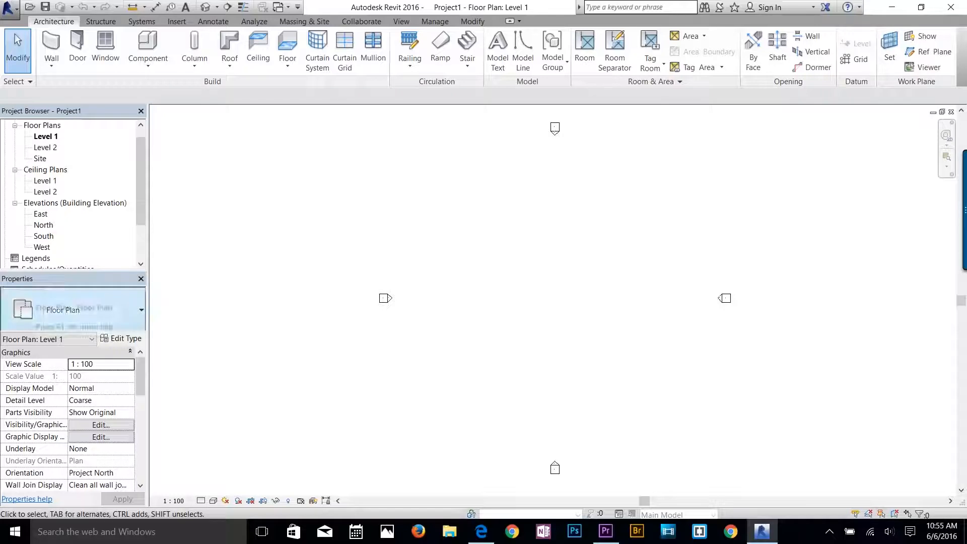
scroll(76, 197, down, 2)
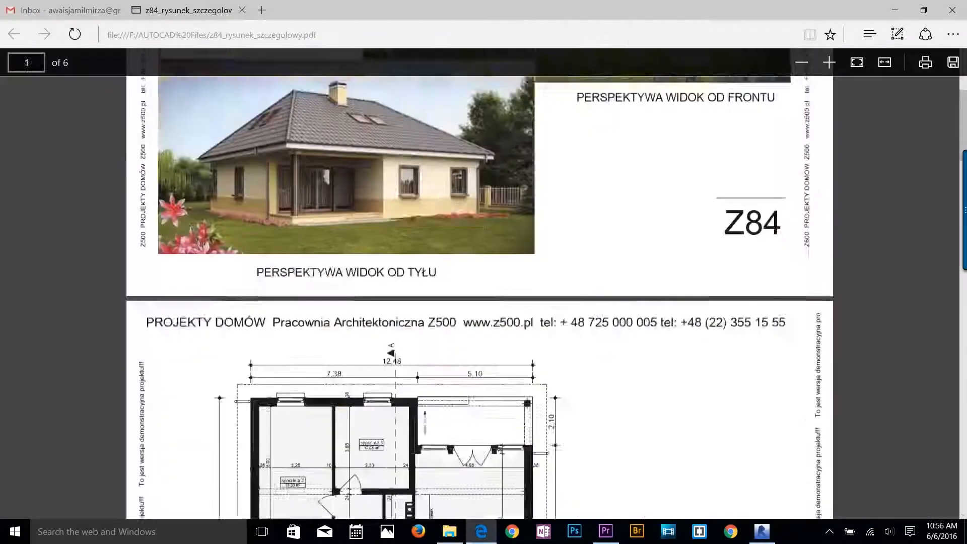
scroll(478, 282, down, 8)
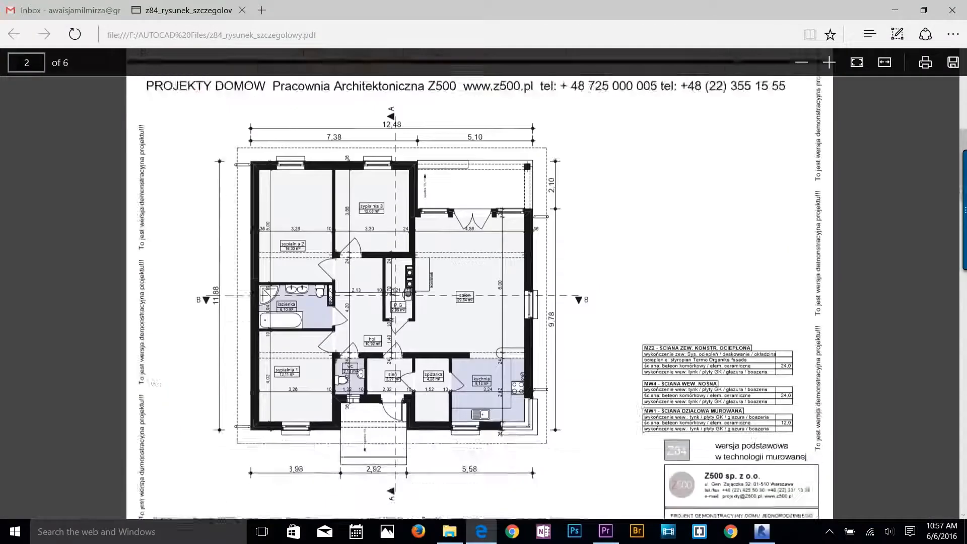
Look through the house drawings in the six-page PDF, covering the floor plans, section, elevations and perspective views.
scroll(498, 351, down, 15)
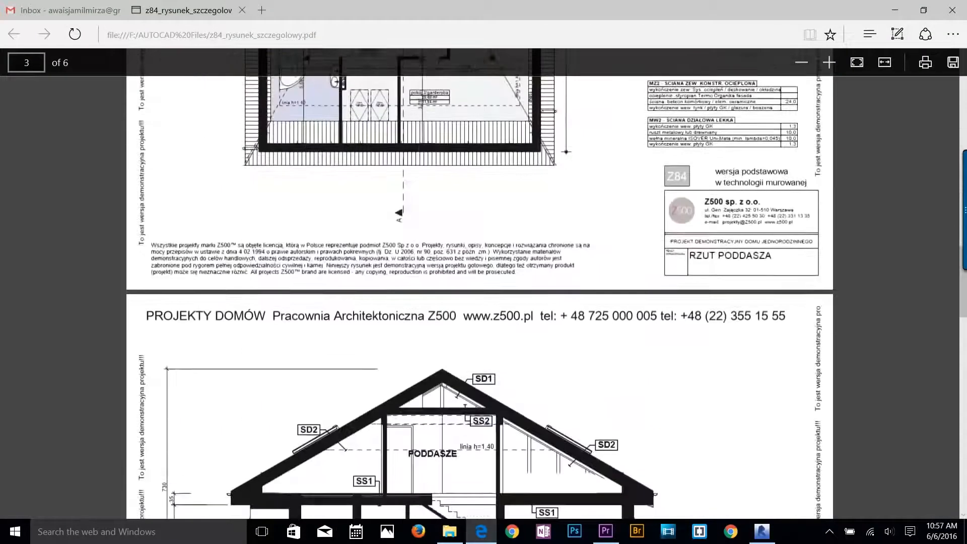
scroll(498, 351, down, 12)
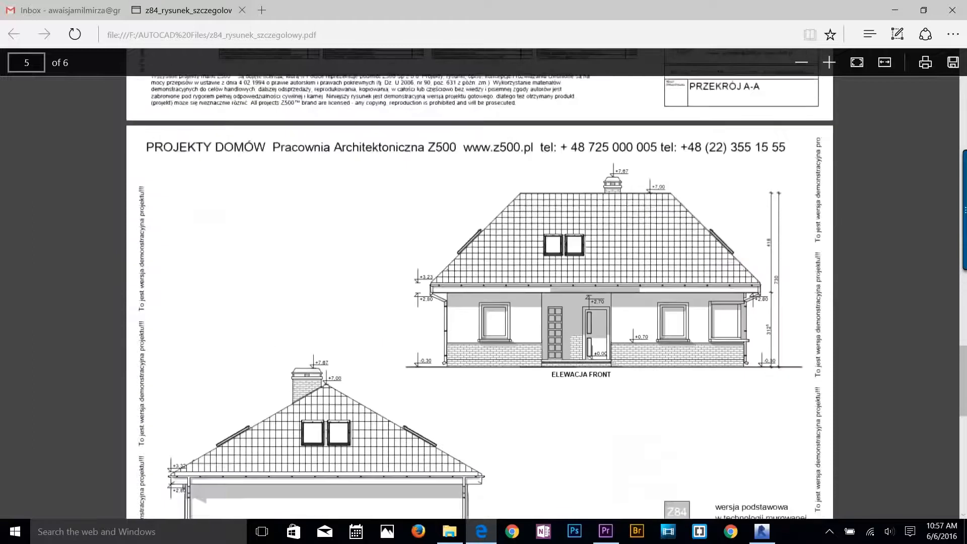
scroll(479, 282, down, 5)
scroll(479, 282, up, 8)
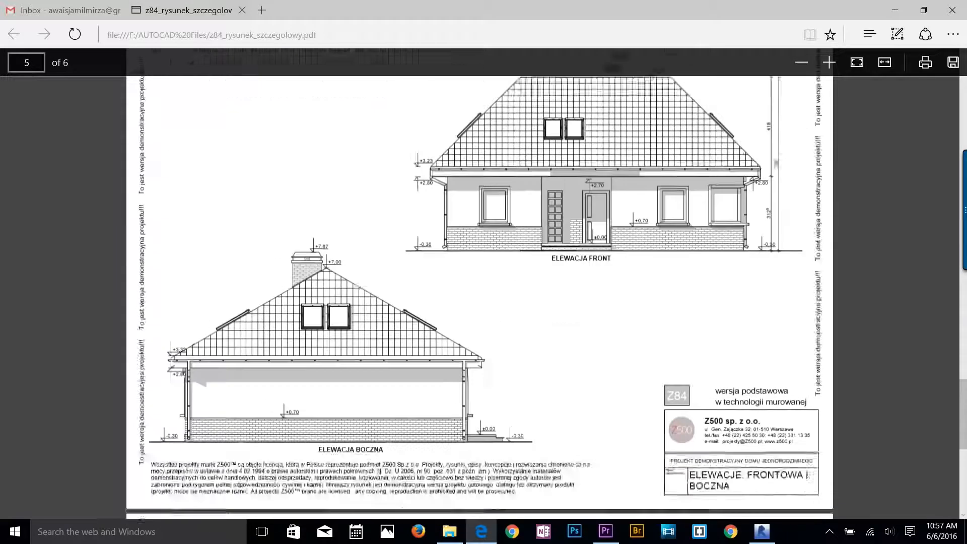
scroll(497, 367, up, 15)
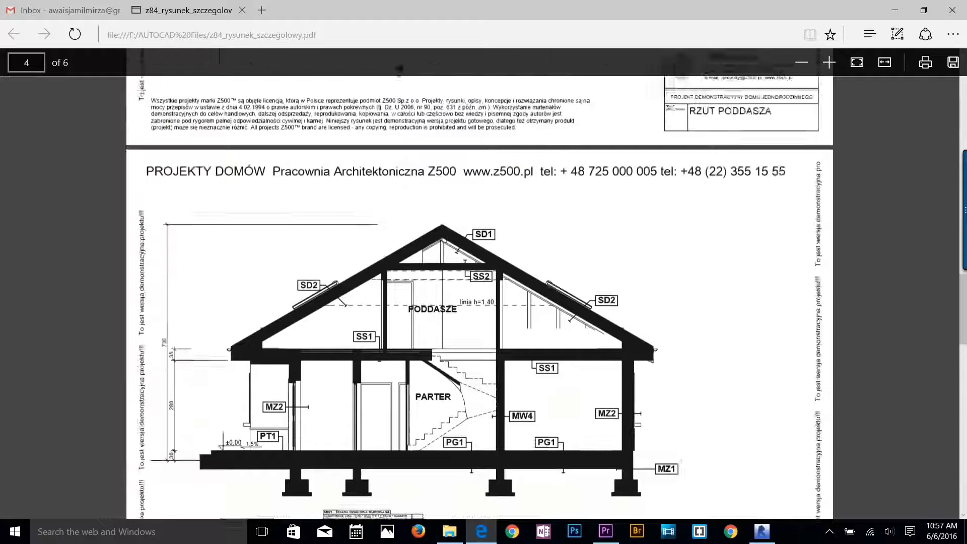
scroll(479, 284, up, 15)
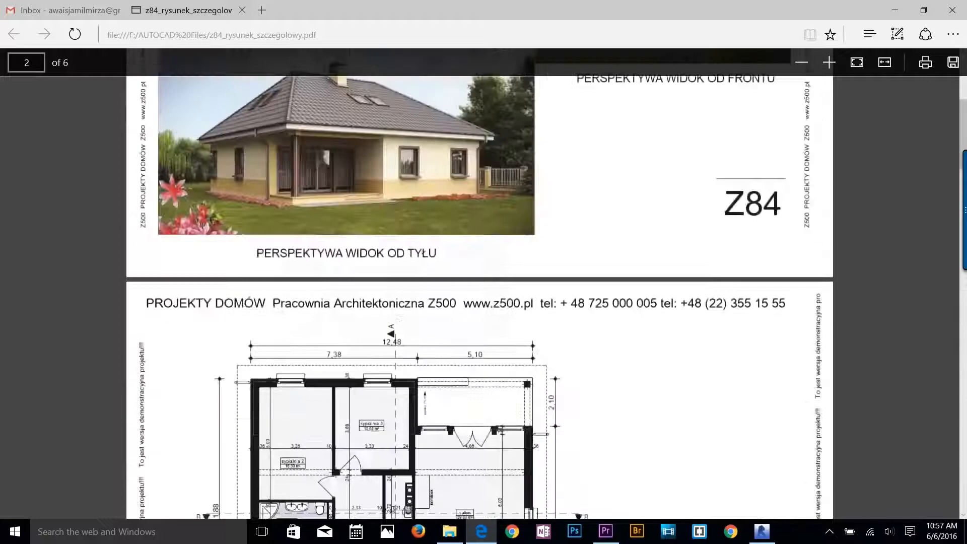
scroll(480, 282, up, 3)
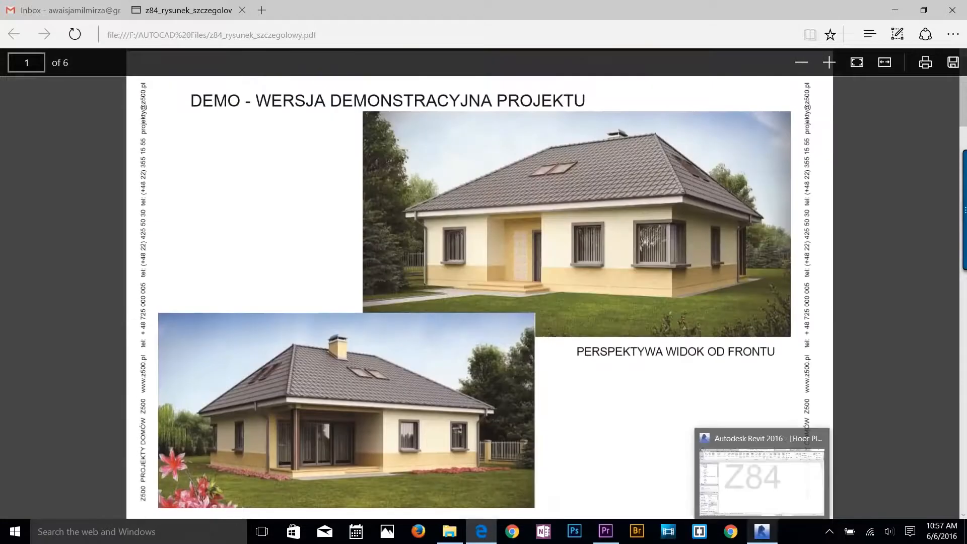
Switch to Revit and set the project's length format to feet and fractional inches, rounded to the nearest 1/2".
click(762, 532)
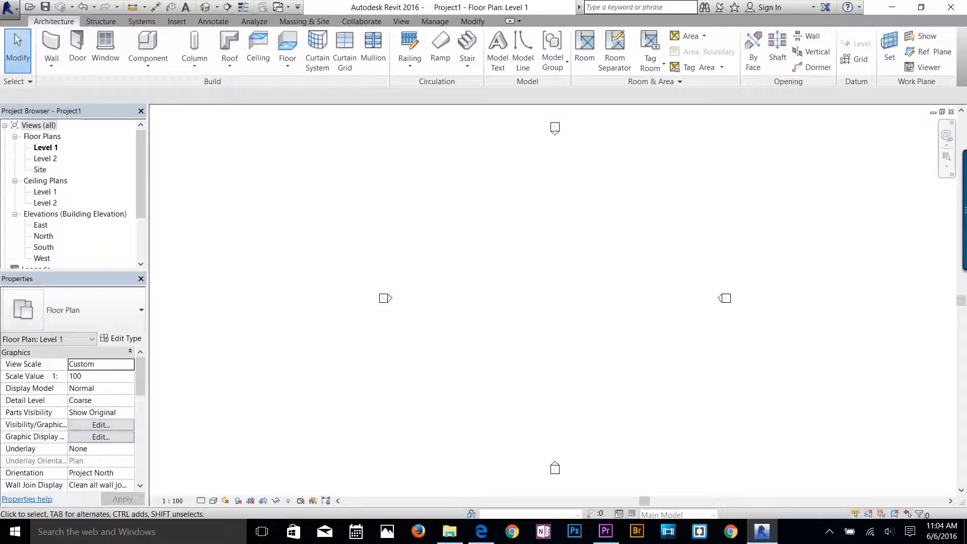
click(435, 22)
click(190, 52)
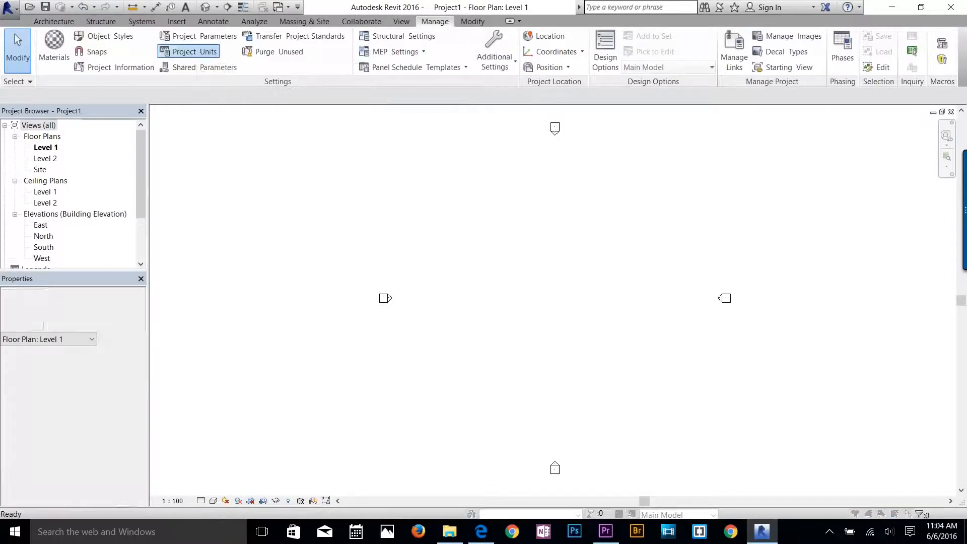
click(521, 176)
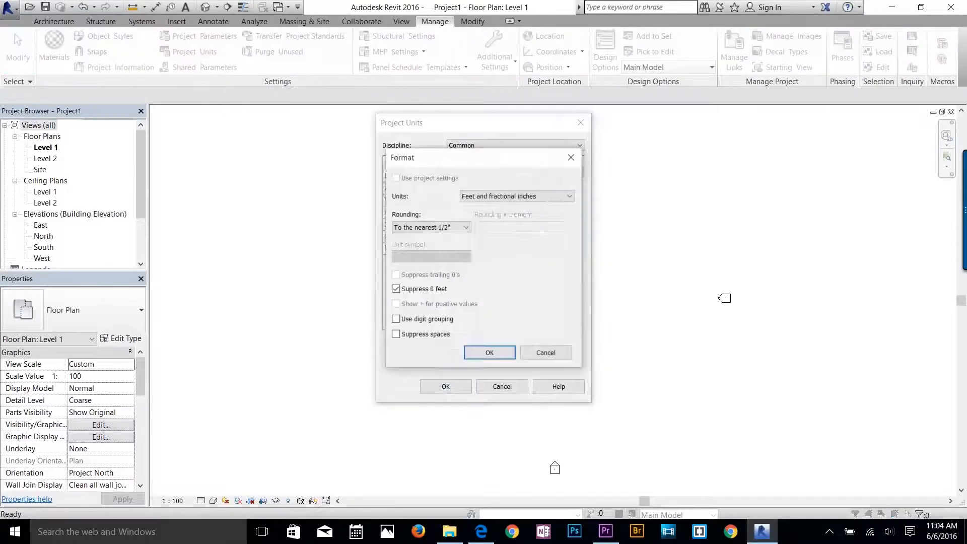
click(523, 196)
click(522, 196)
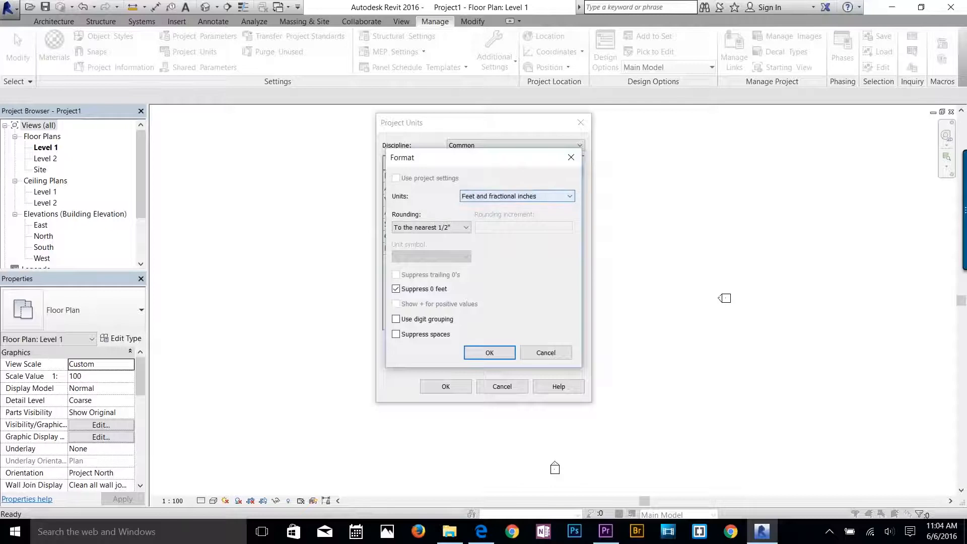
click(490, 352)
Set the area format to square feet and the volume format to cubic feet, and accept the project units.
click(523, 188)
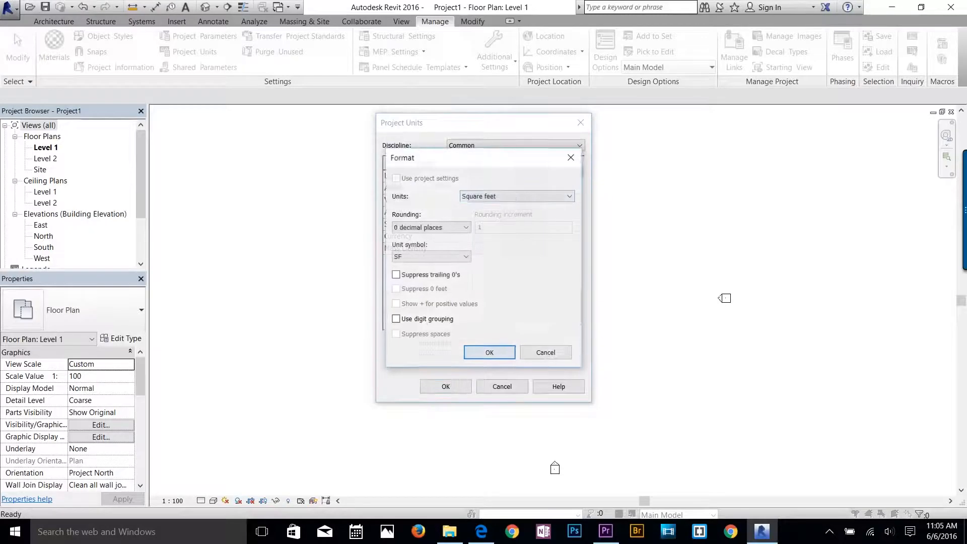
click(522, 197)
click(522, 196)
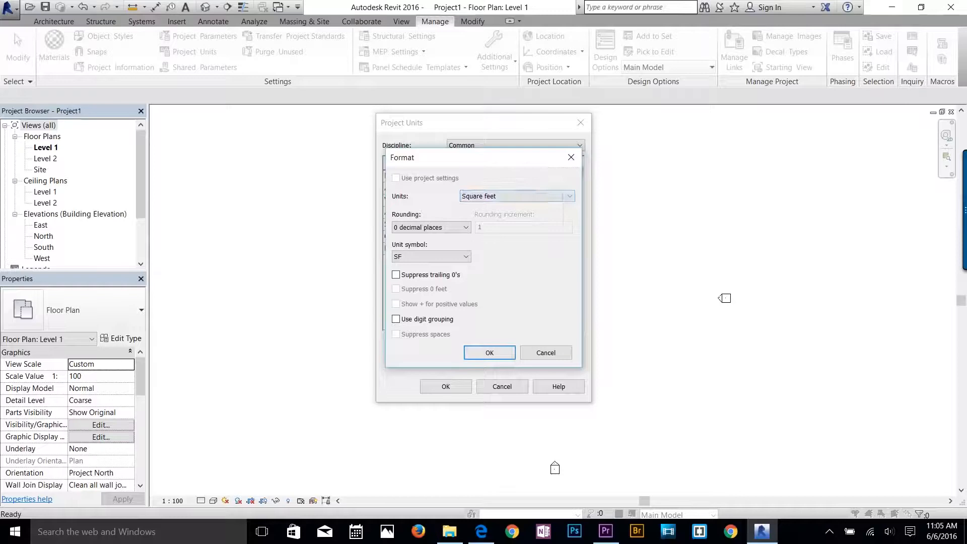
click(490, 353)
click(522, 201)
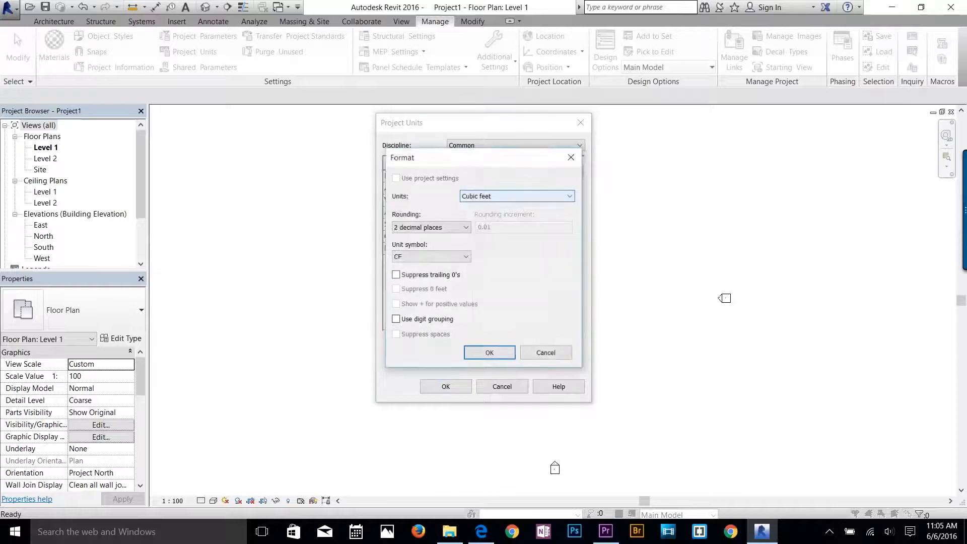
click(490, 352)
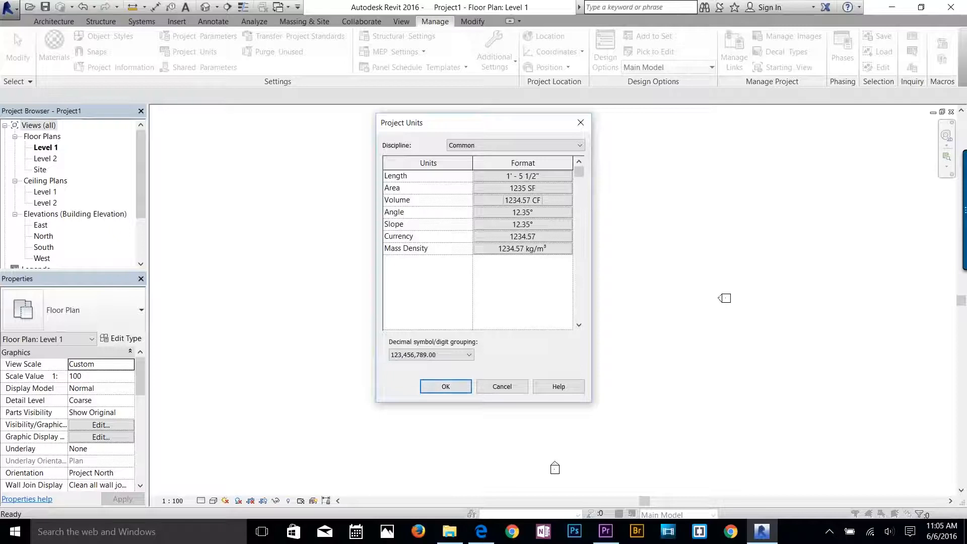
drag(505, 130, 552, 122)
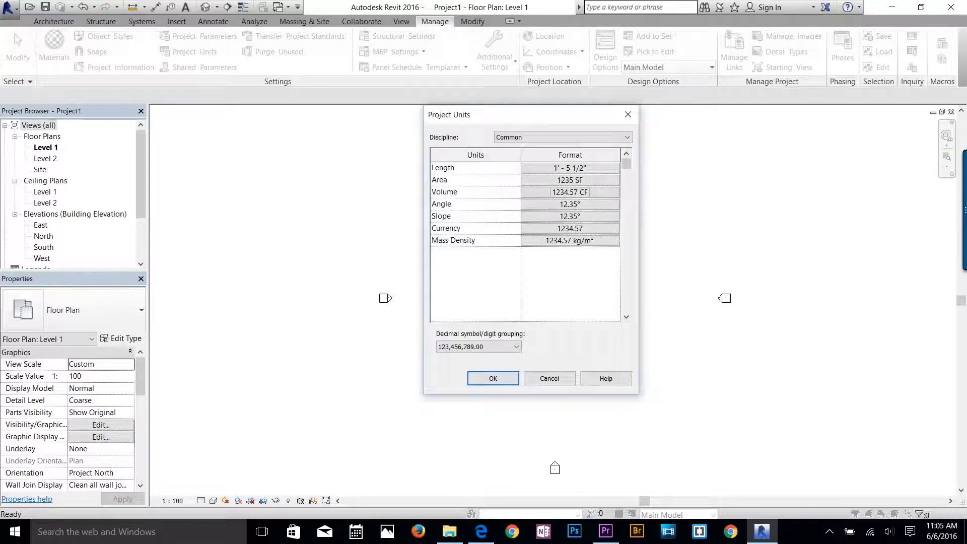
key(Return)
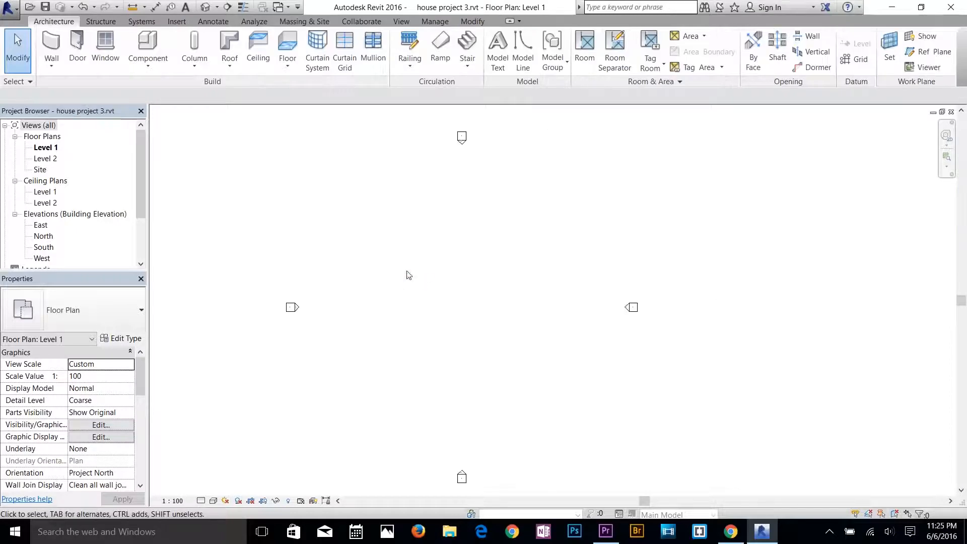
Start an architectural wall and choose the basic wall type Generic - 200mm 2.
click(53, 68)
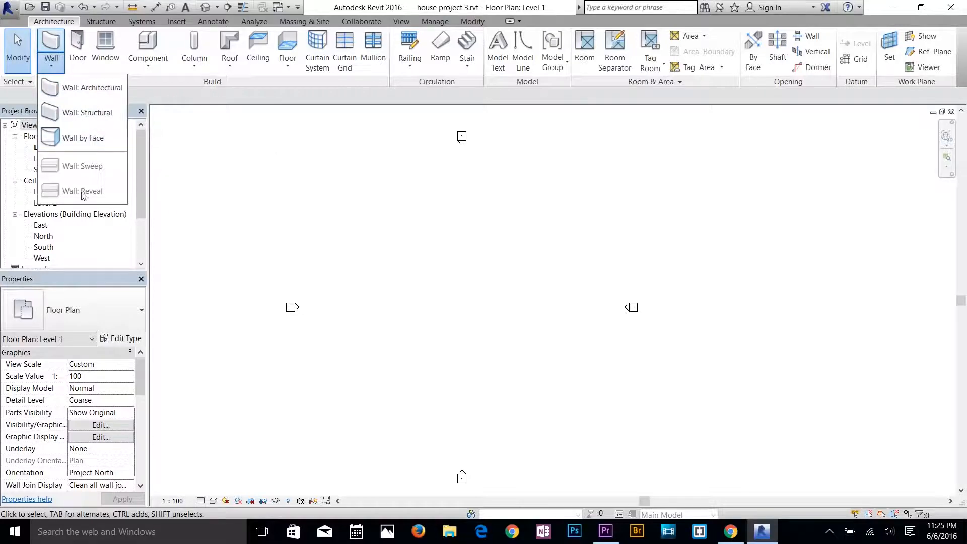
click(95, 88)
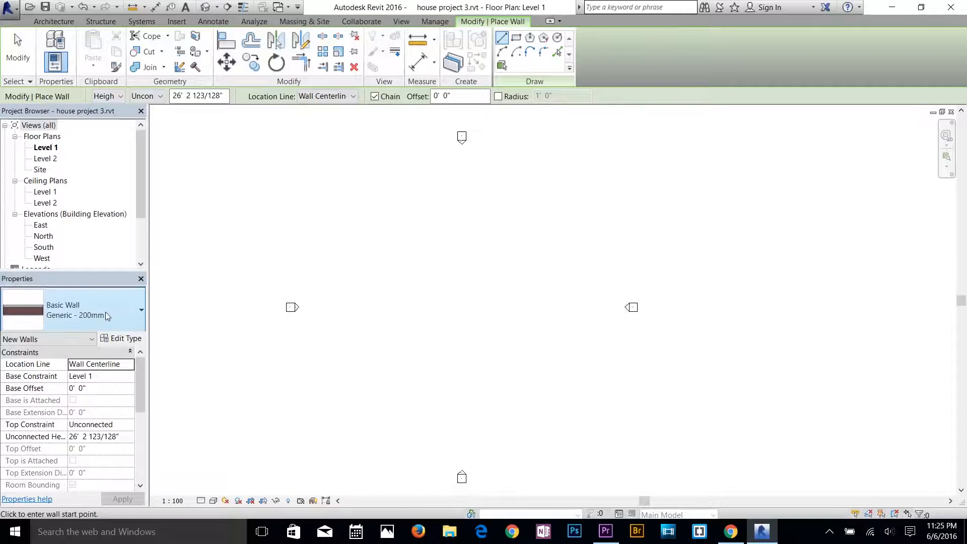
click(105, 312)
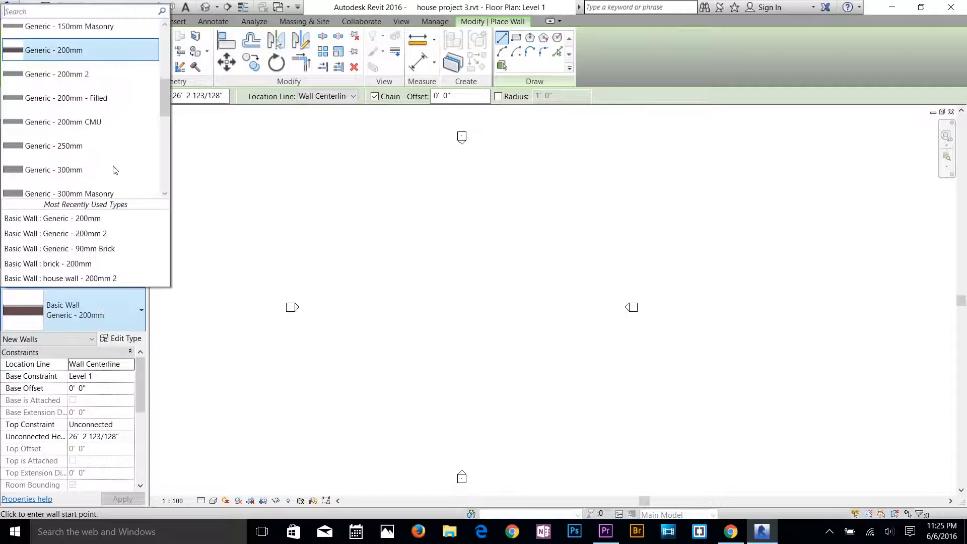
scroll(108, 144, up, 5)
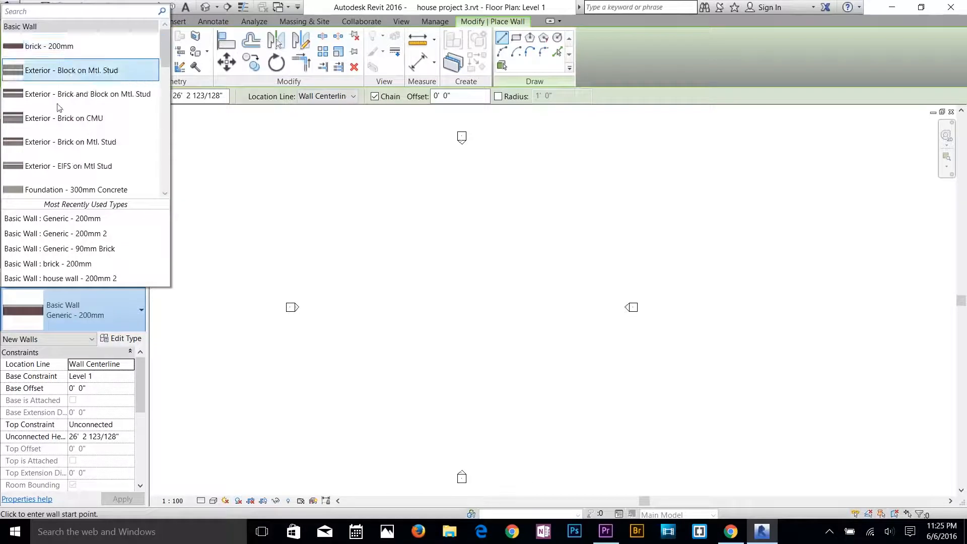
scroll(66, 68, down, 5)
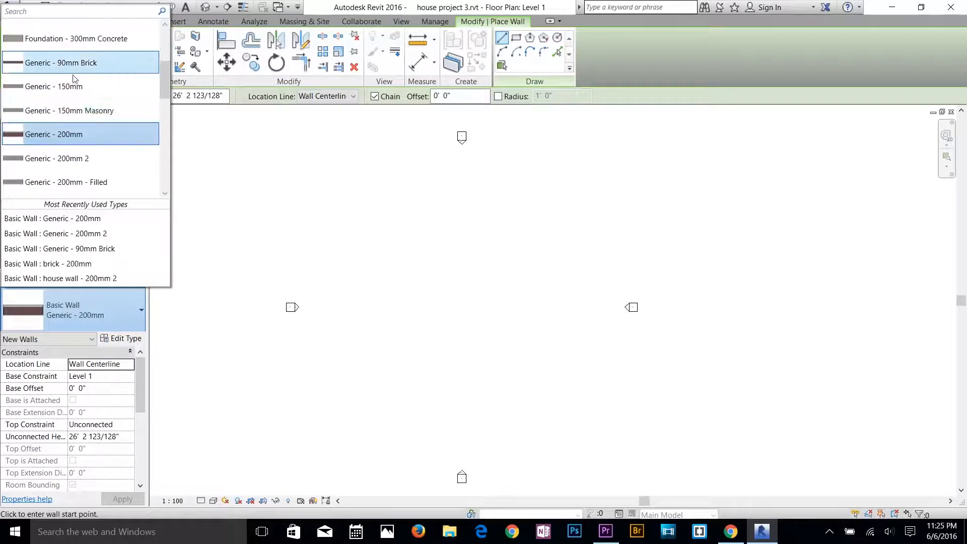
click(75, 166)
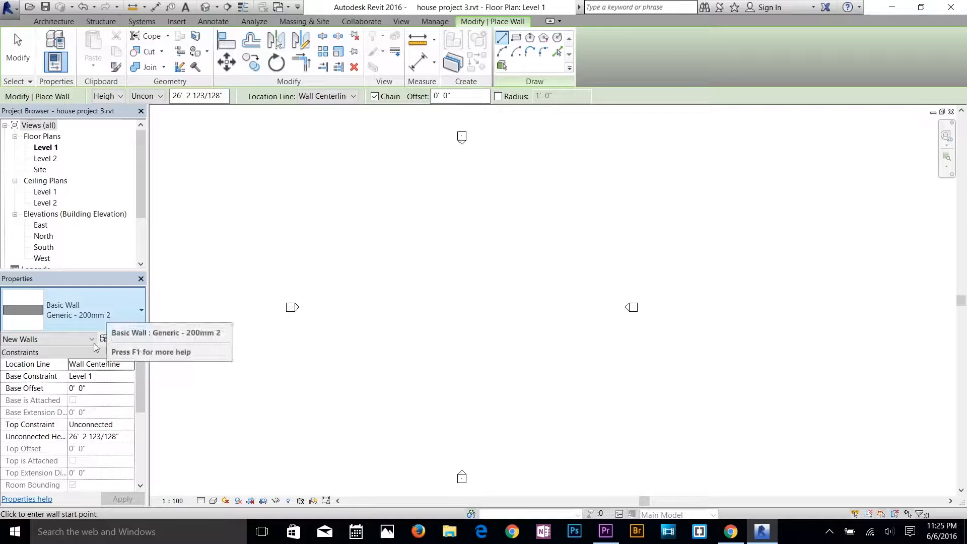
Open the type properties of the Generic - 200mm 2 wall and toggle its preview off and back on.
click(120, 341)
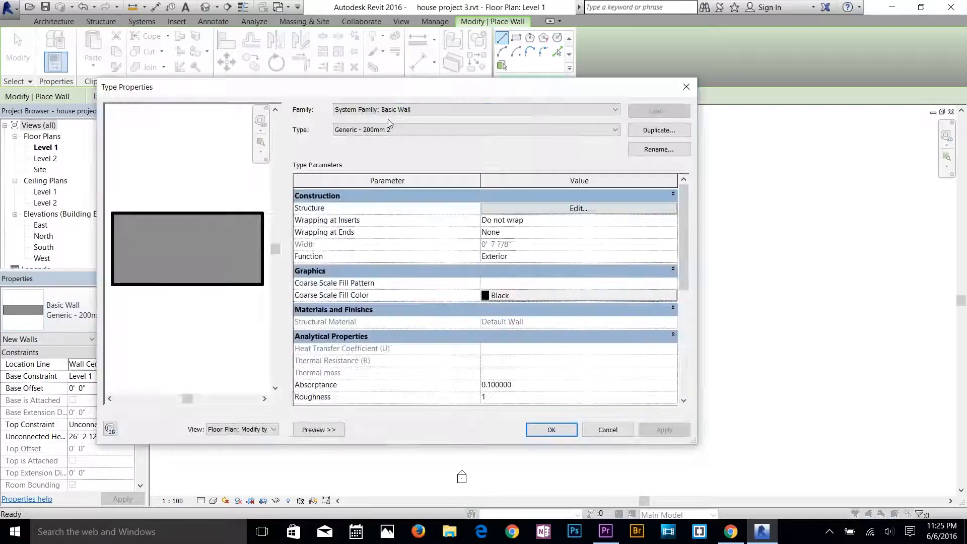
drag(445, 94, 472, 77)
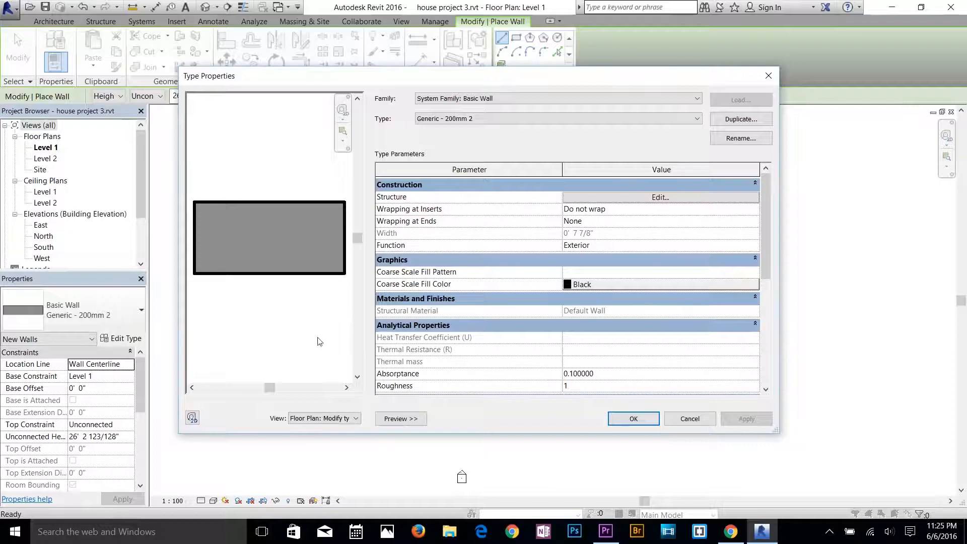
click(401, 419)
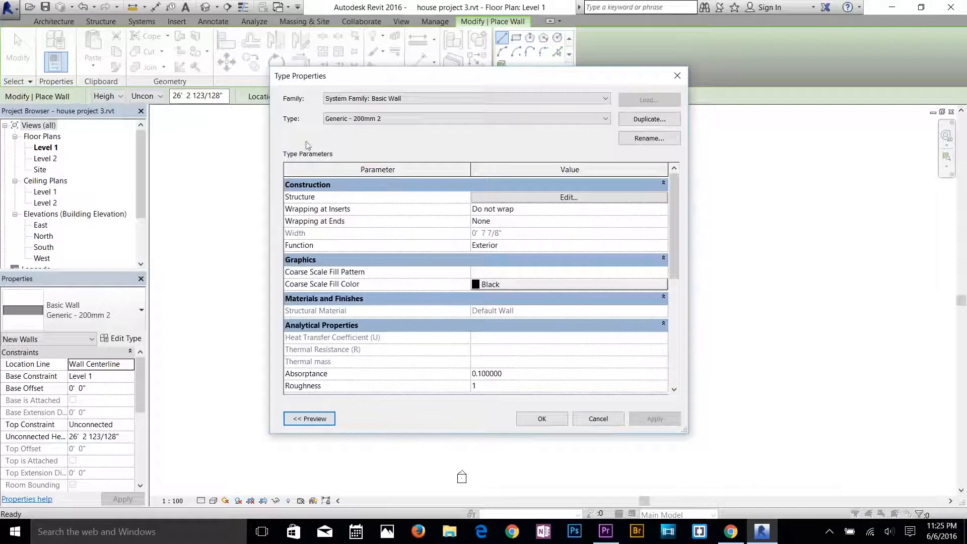
click(310, 419)
drag(545, 76, 536, 91)
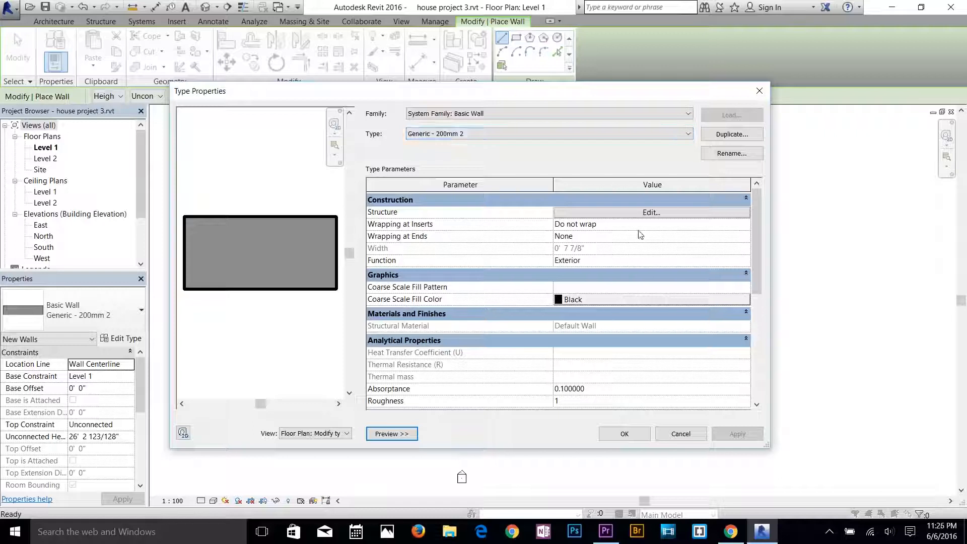
Duplicate the Generic - 200mm 2 wall type under the name "House wall - 200mm 3".
click(720, 135)
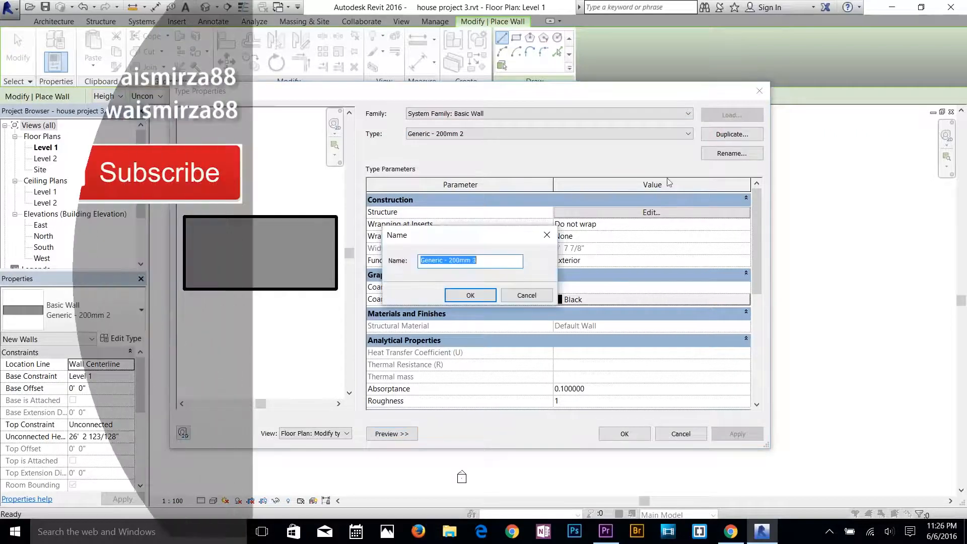
click(494, 260)
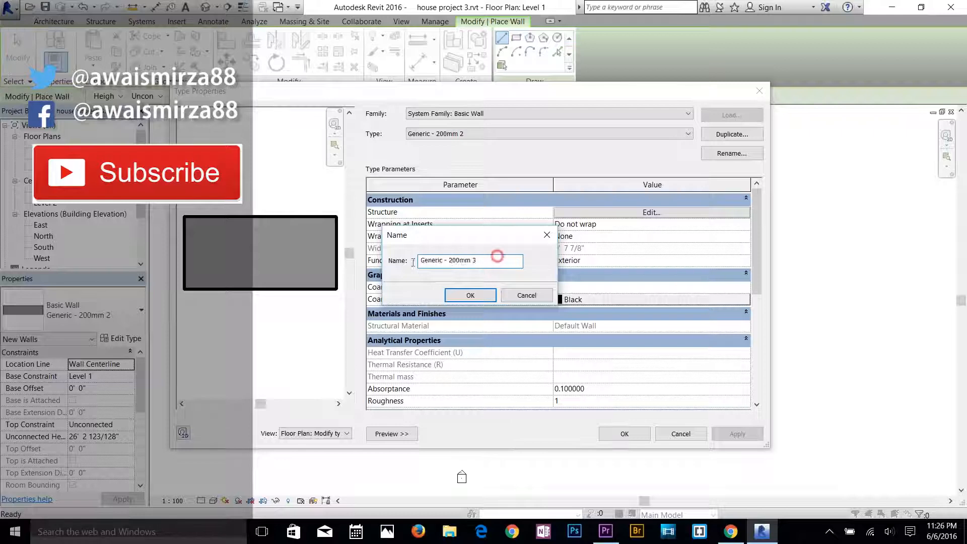
drag(496, 256, 399, 260)
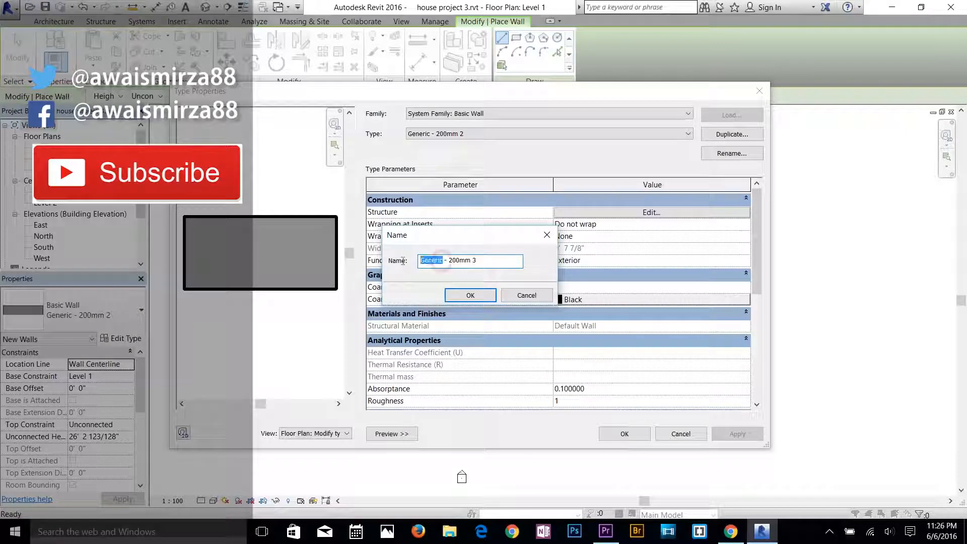
text(House wall)
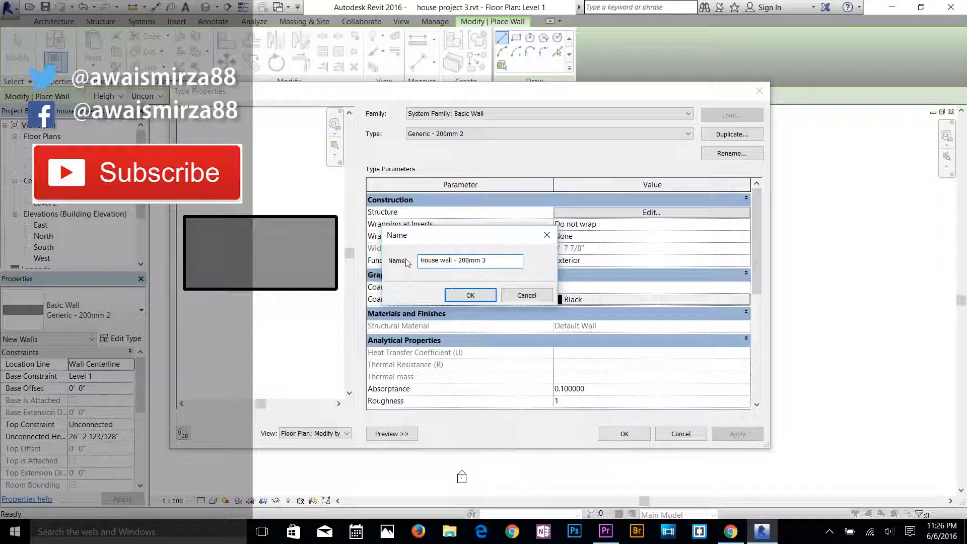
click(470, 295)
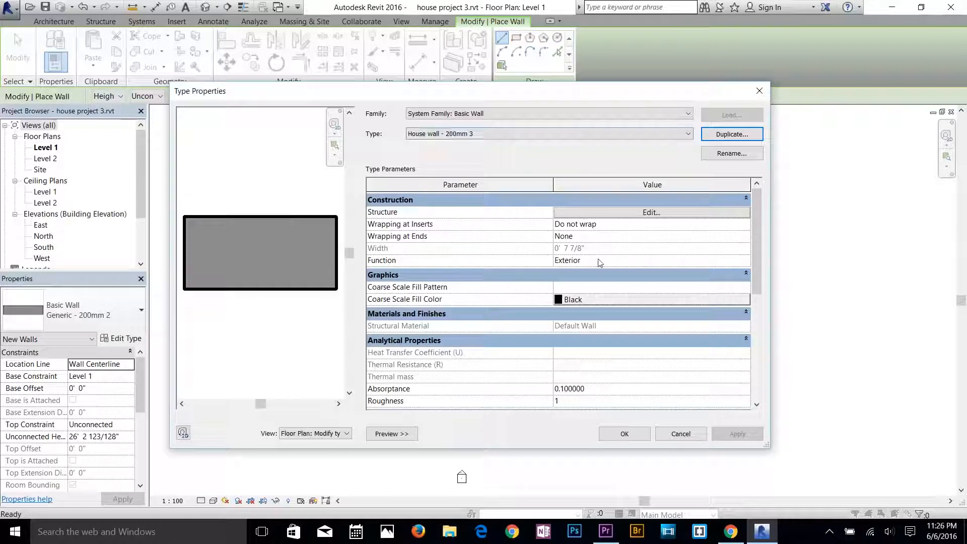
Open the House wall - 200mm 3 structure for editing and set its structure layer thickness to 7".
click(650, 213)
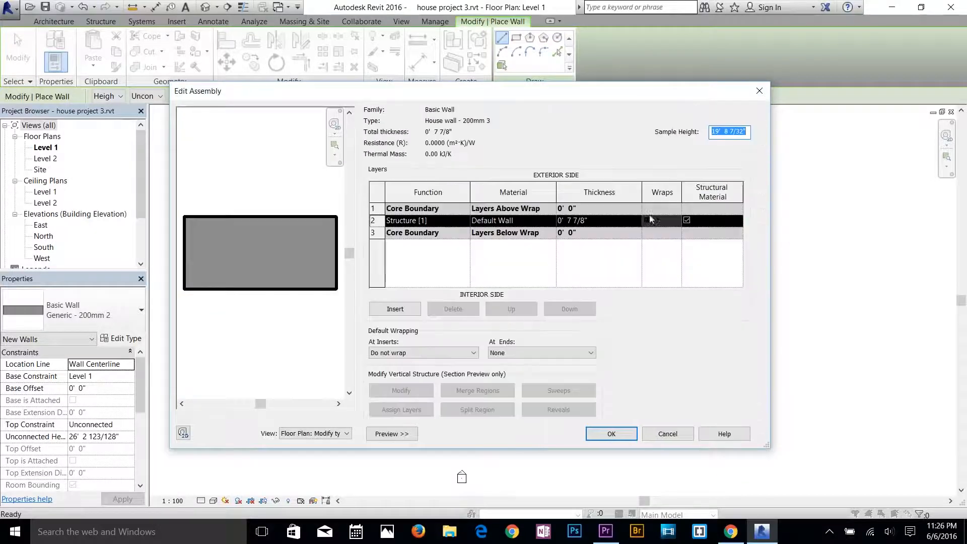
mouse_move(555, 94)
mouse_down()
mouse_move(574, 95)
mouse_move(555, 96)
mouse_up()
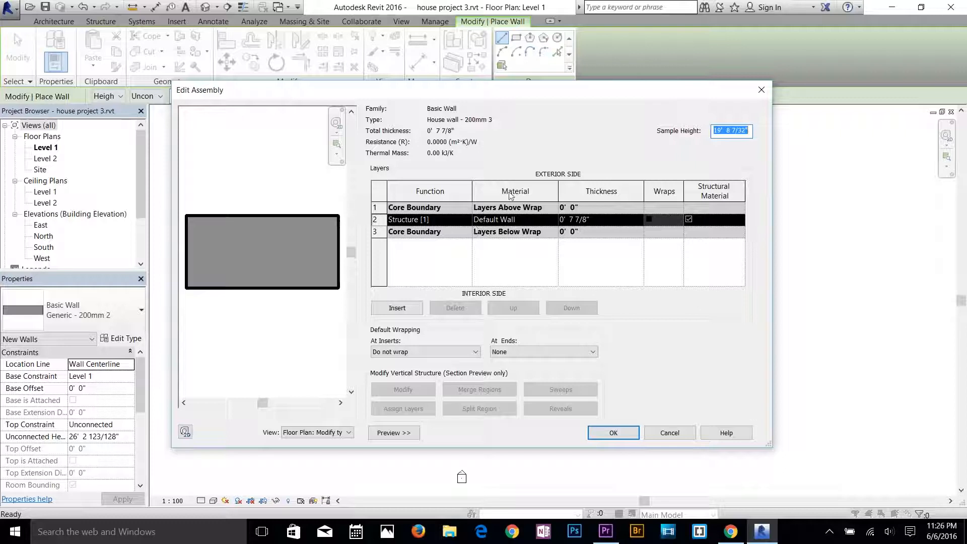
click(579, 221)
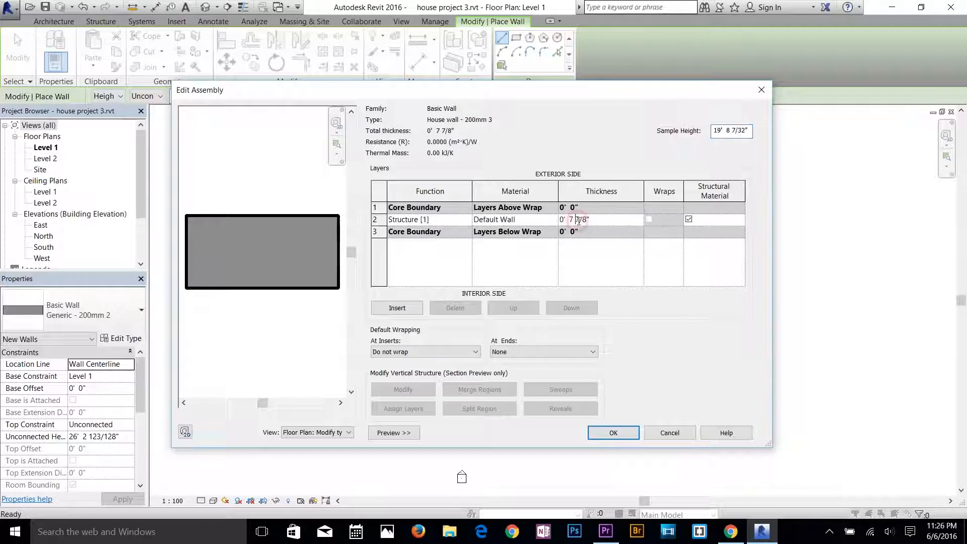
click(585, 220)
double_click(582, 220)
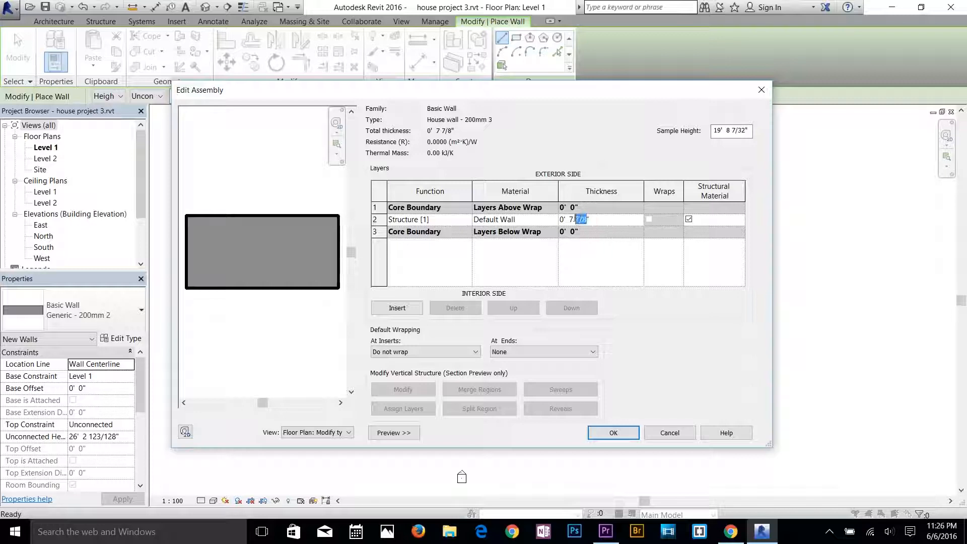
key(BackSpace)
Insert a 2" thick structure layer on the exterior side of the 7" layer and assign it the material Concrete, Lightweight.
click(398, 309)
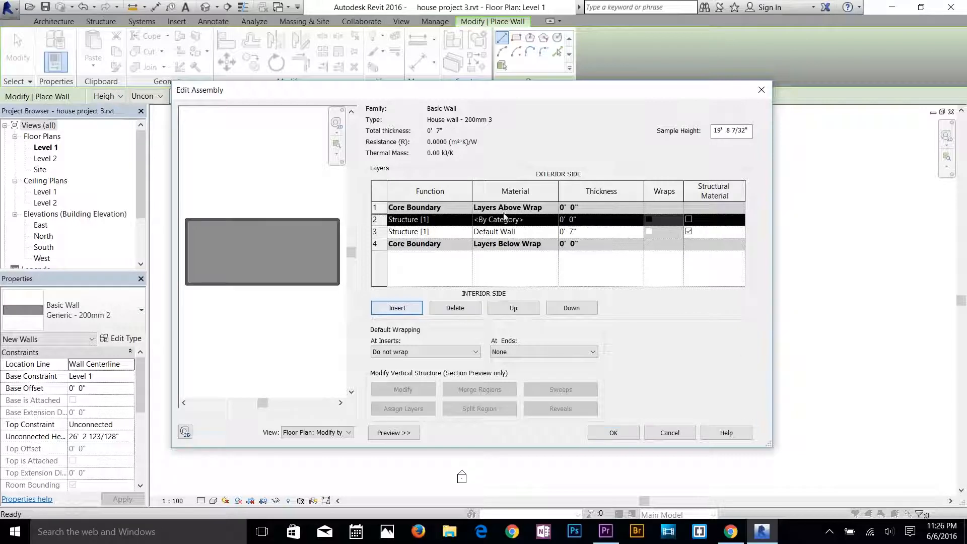
click(570, 220)
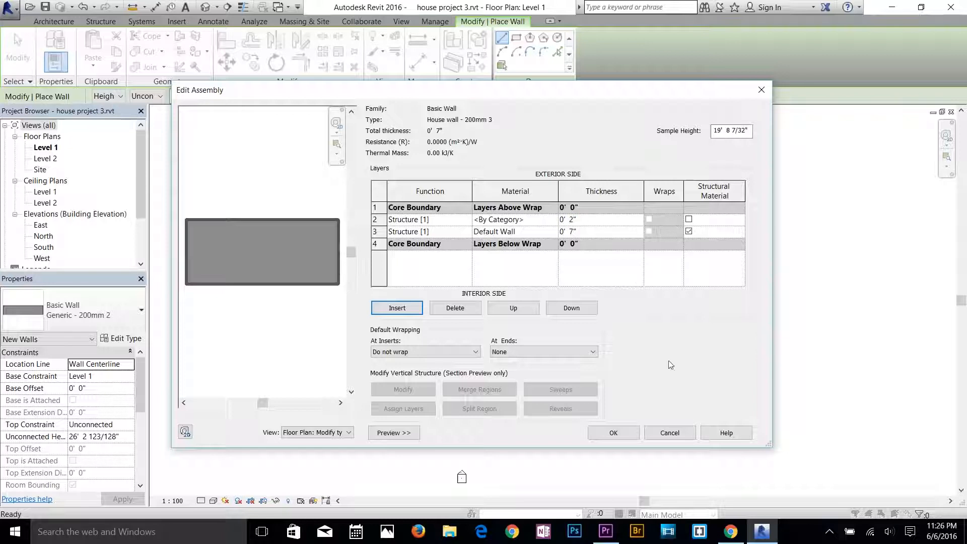
click(495, 220)
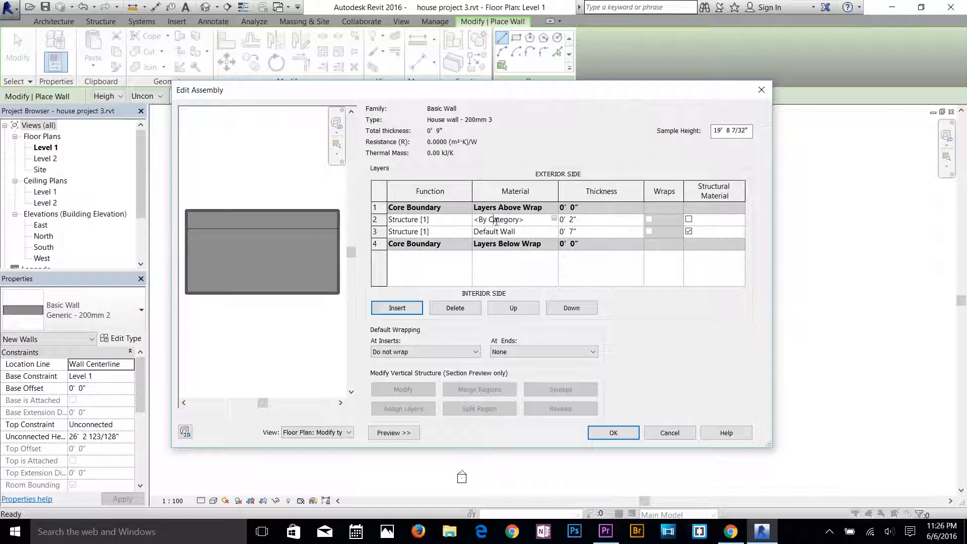
click(555, 220)
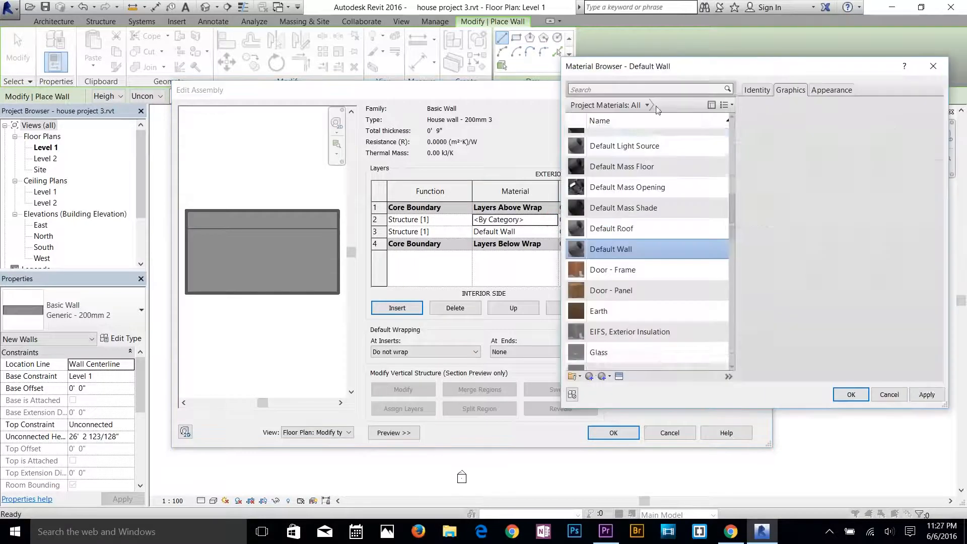
click(647, 90)
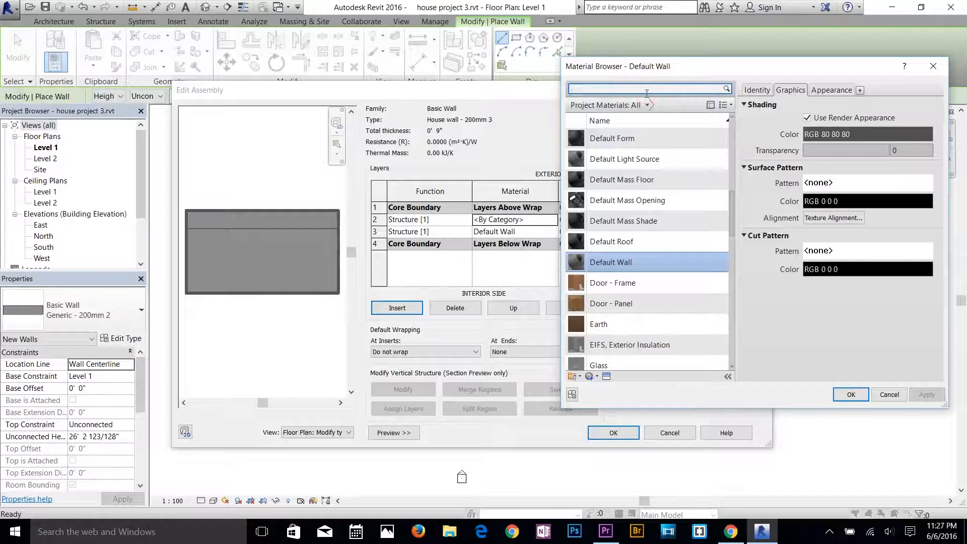
text(conc)
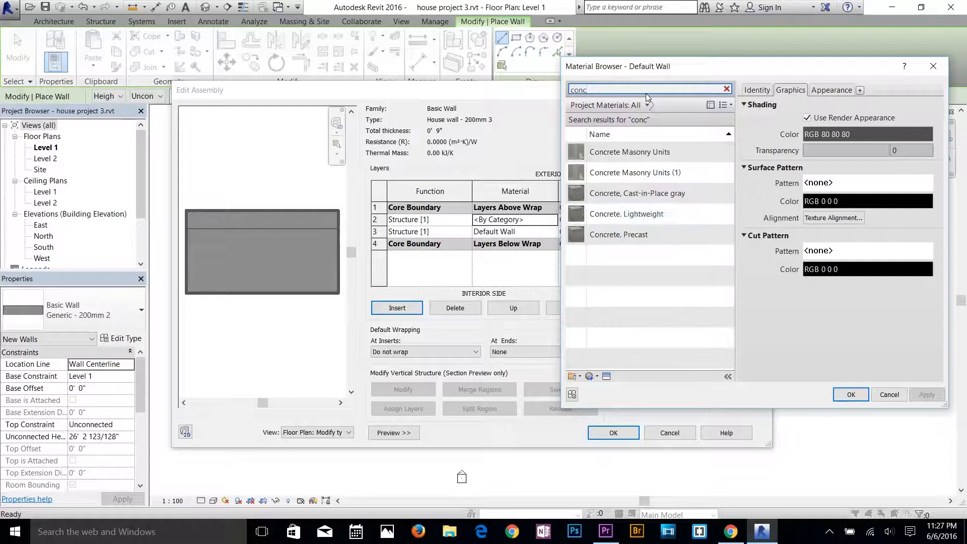
click(611, 216)
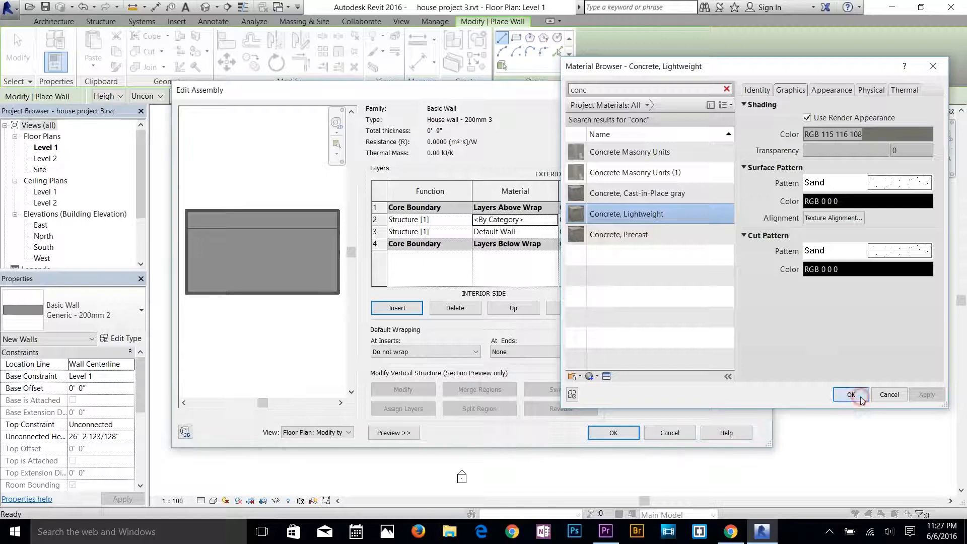
click(856, 394)
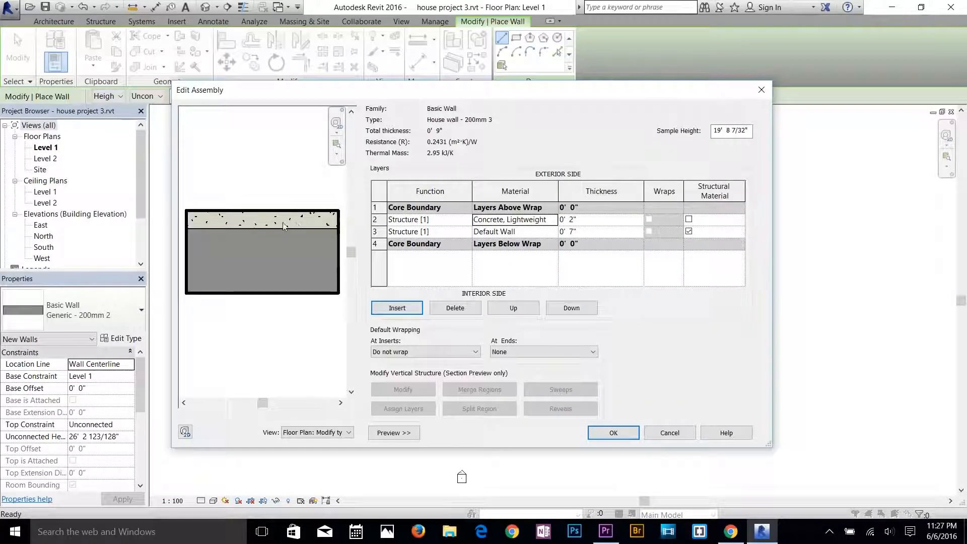
Assign the material Brick, Common to the 7" structure layer and accept the wall assembly and type properties.
click(527, 233)
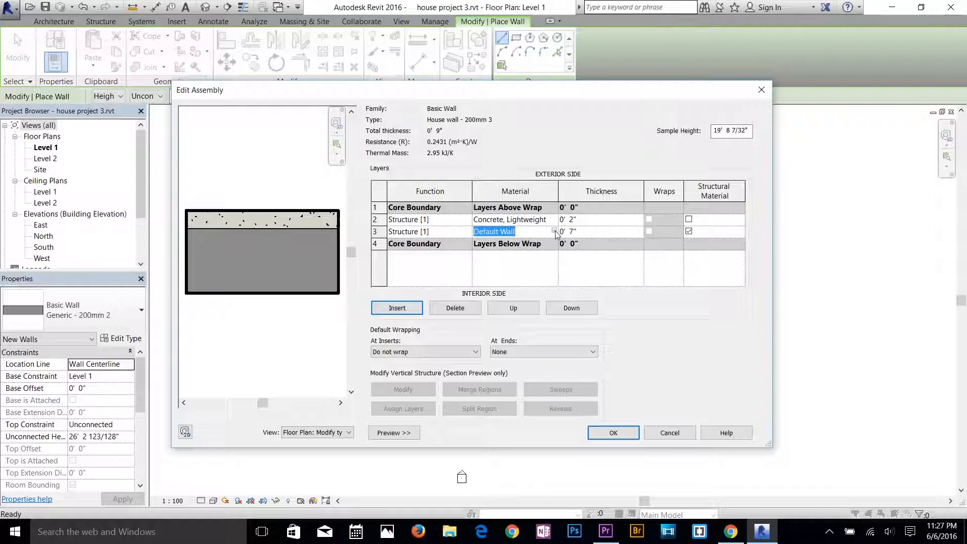
click(555, 232)
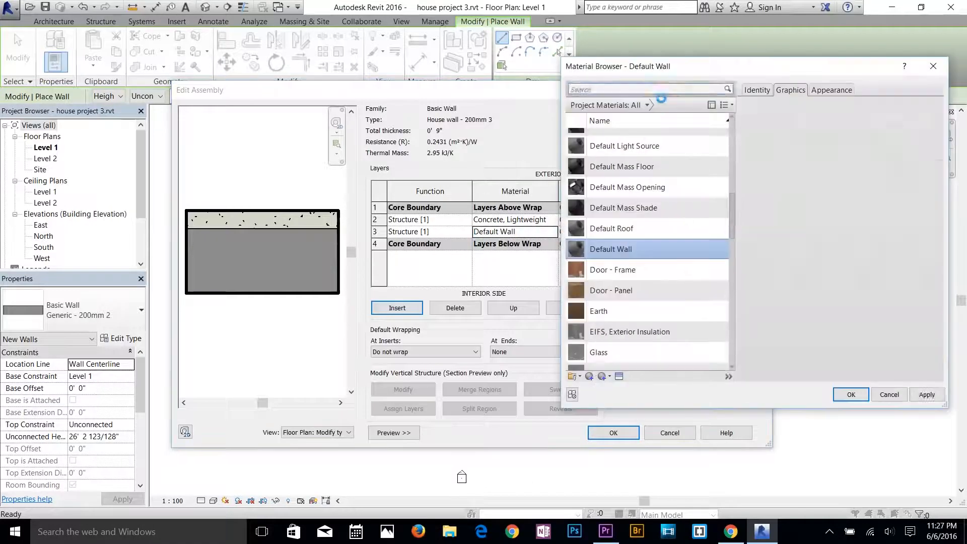
click(665, 90)
text(br)
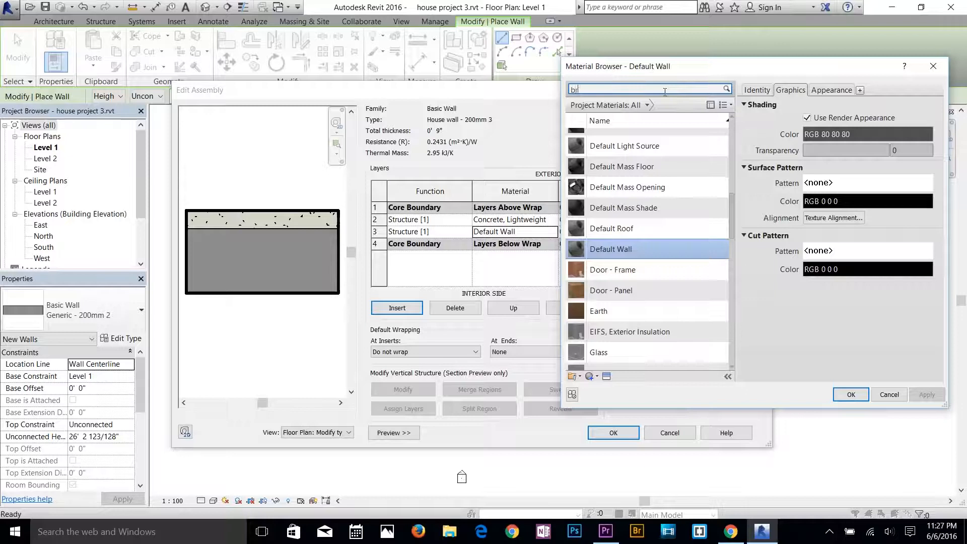
text(ick)
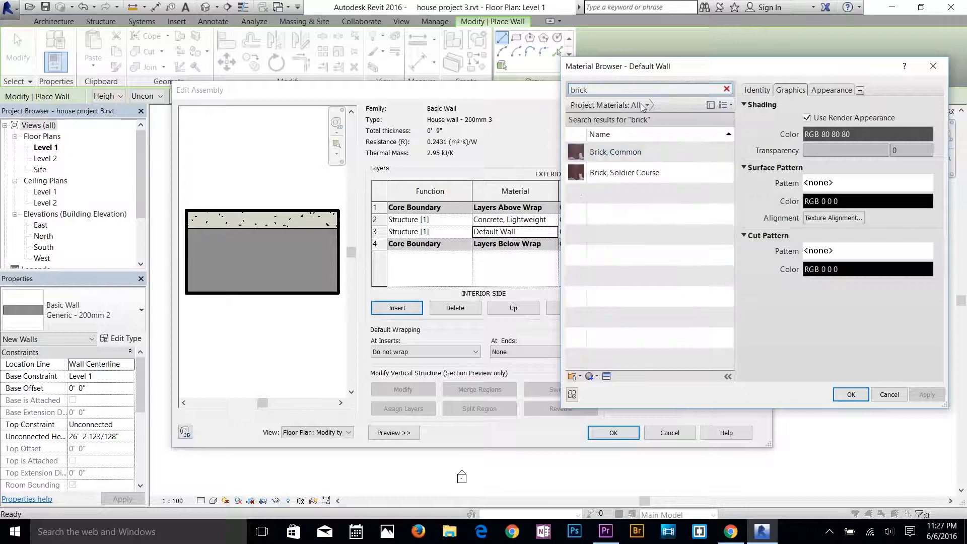
click(616, 153)
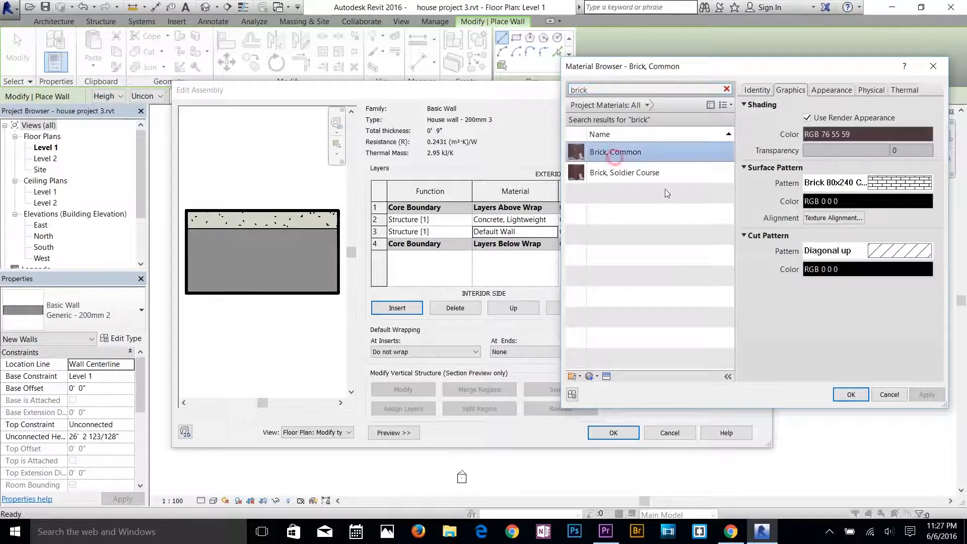
click(852, 395)
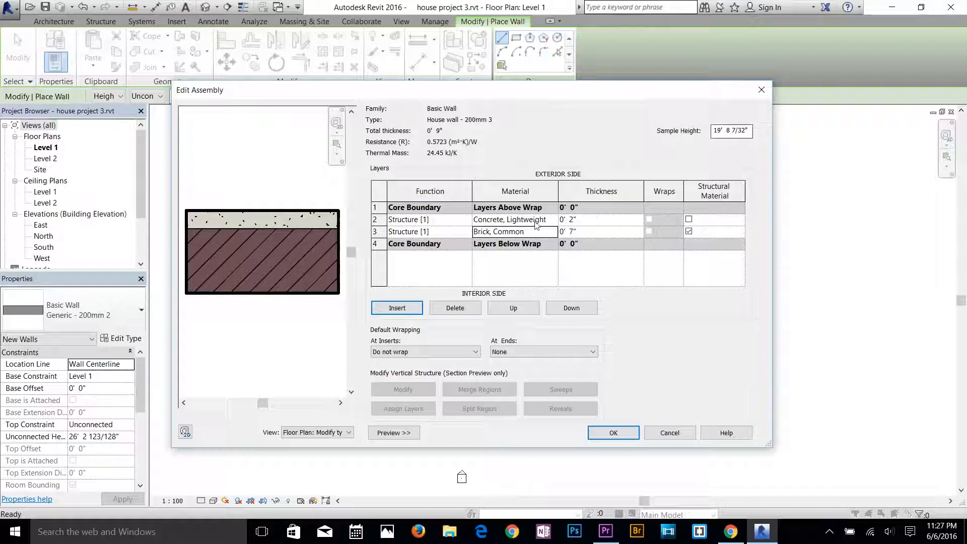
click(632, 441)
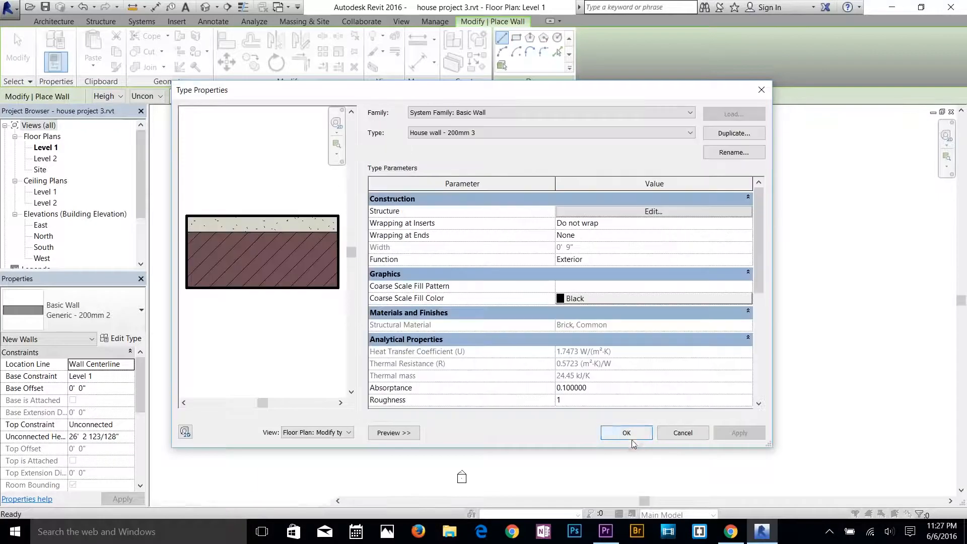
click(636, 437)
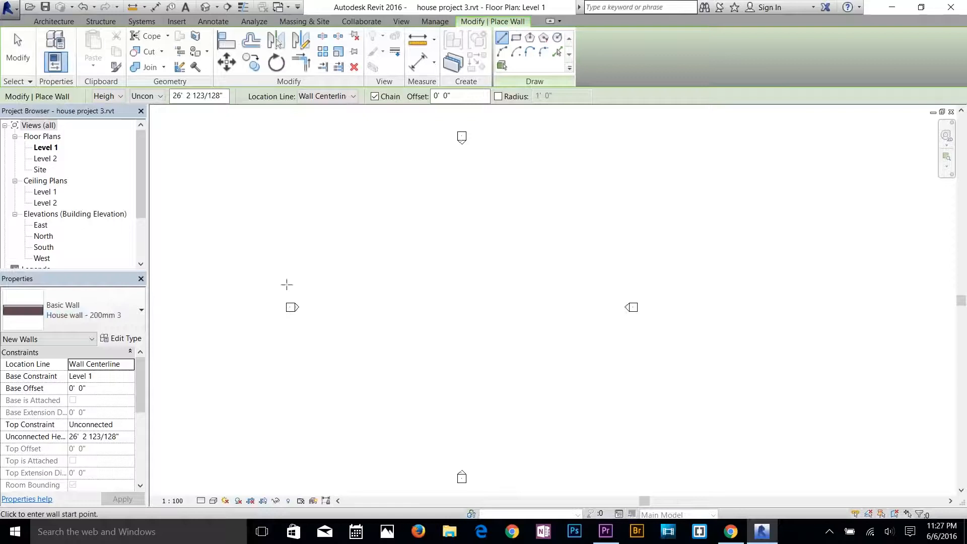
Using wall type House wall - 200mm 3, draw a 40' wall straight up on Level 1, followed by a 30' wall to the right.
click(97, 321)
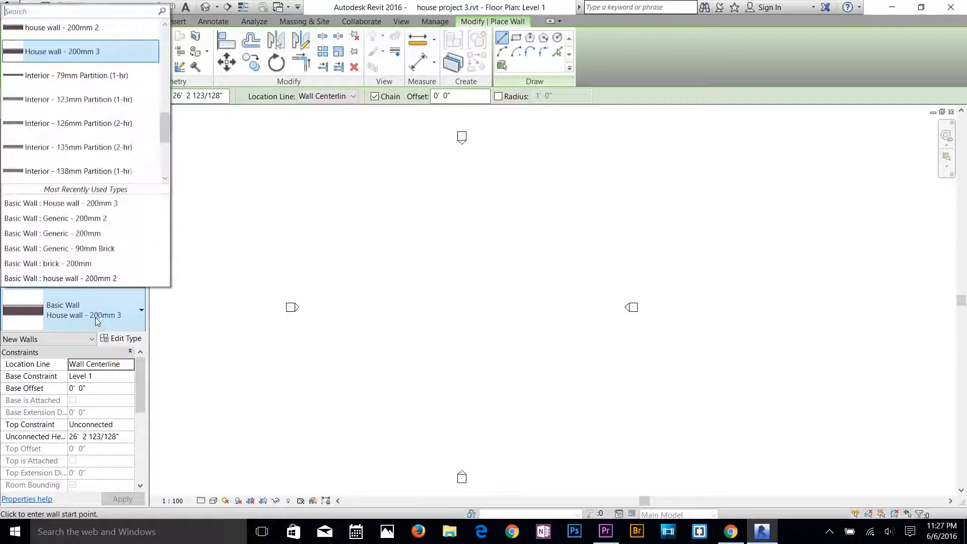
click(87, 54)
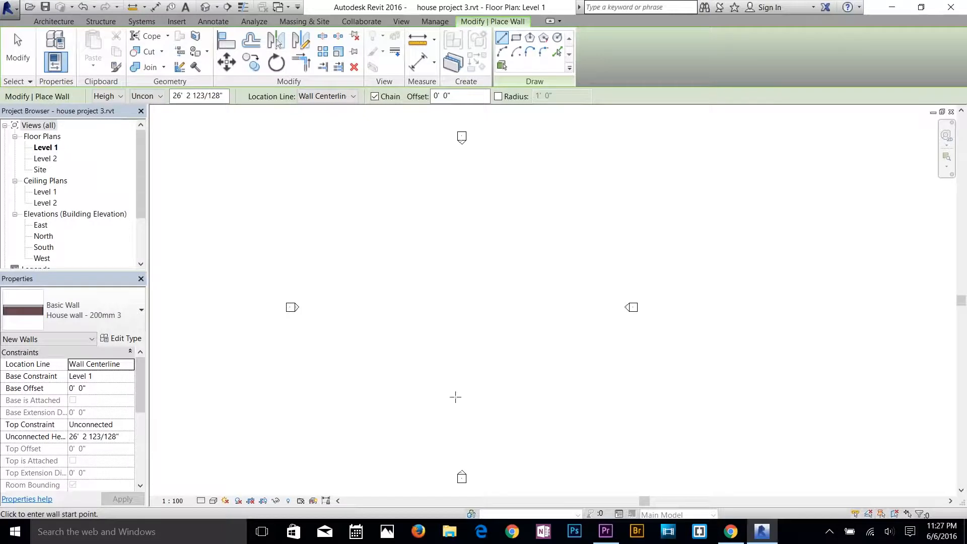
click(338, 386)
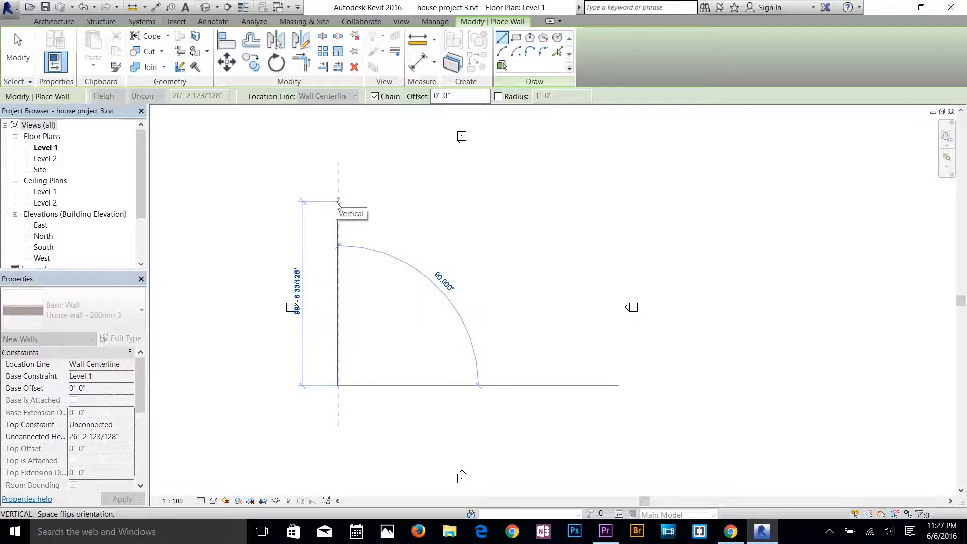
text(40)
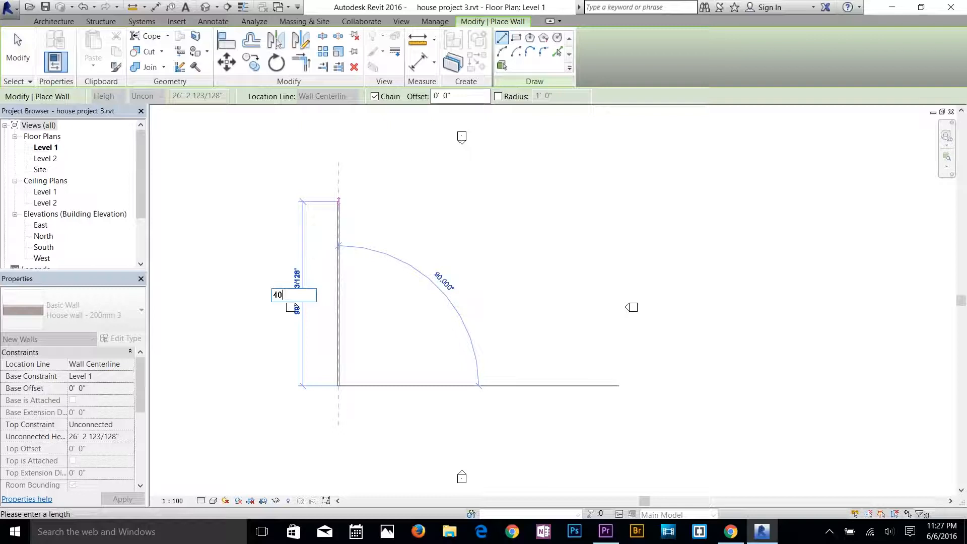
key(Return)
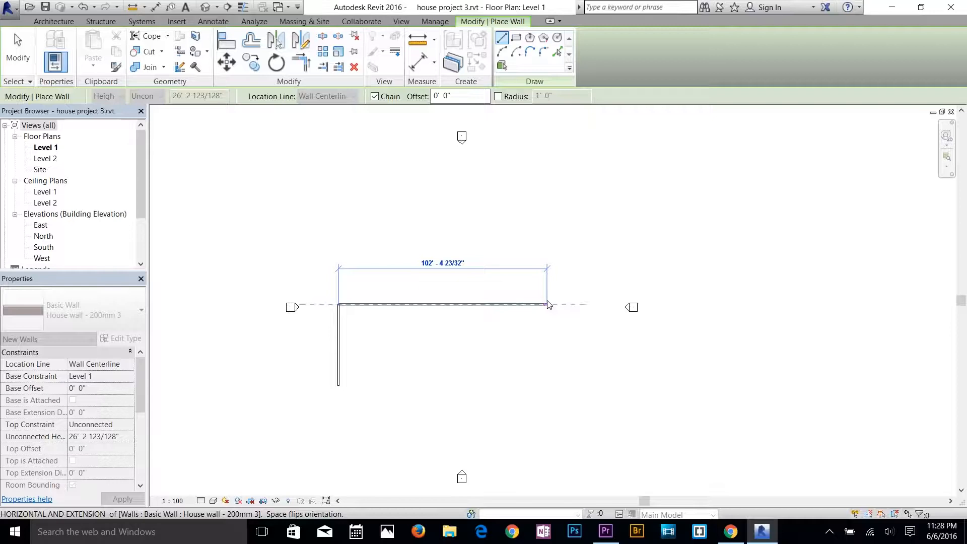
click(399, 304)
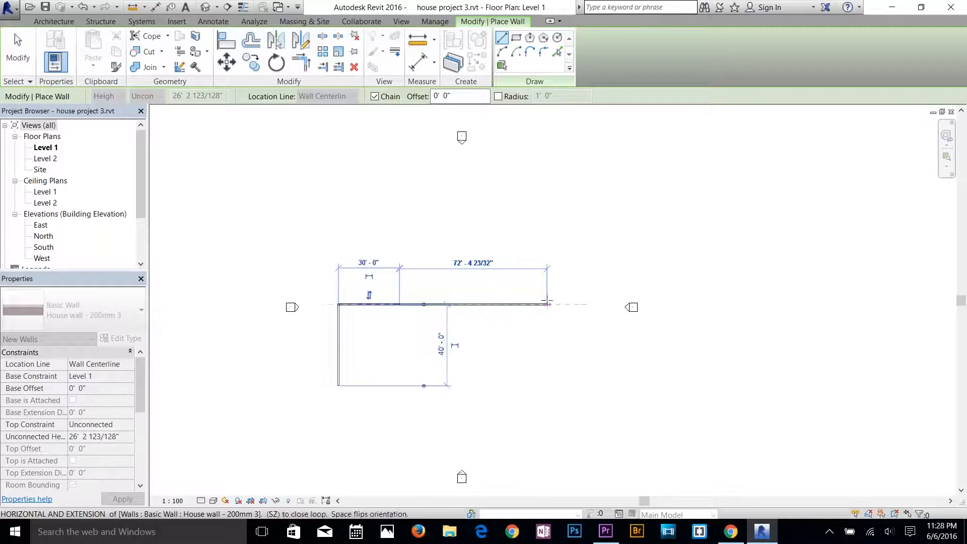
Continue the wall chain 10' straight down and 15' to the right to form the stepped corner.
scroll(396, 338, up, 2)
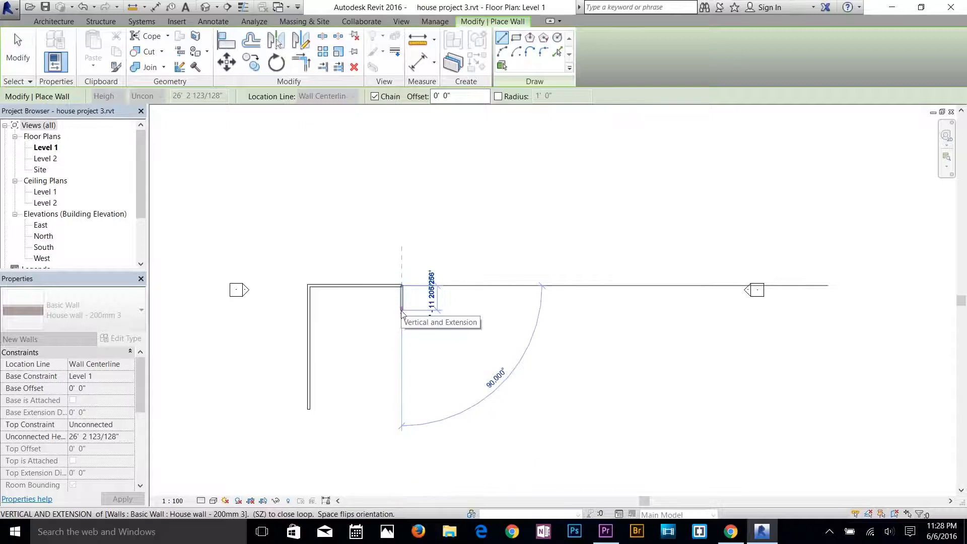
text(10)
key(Return)
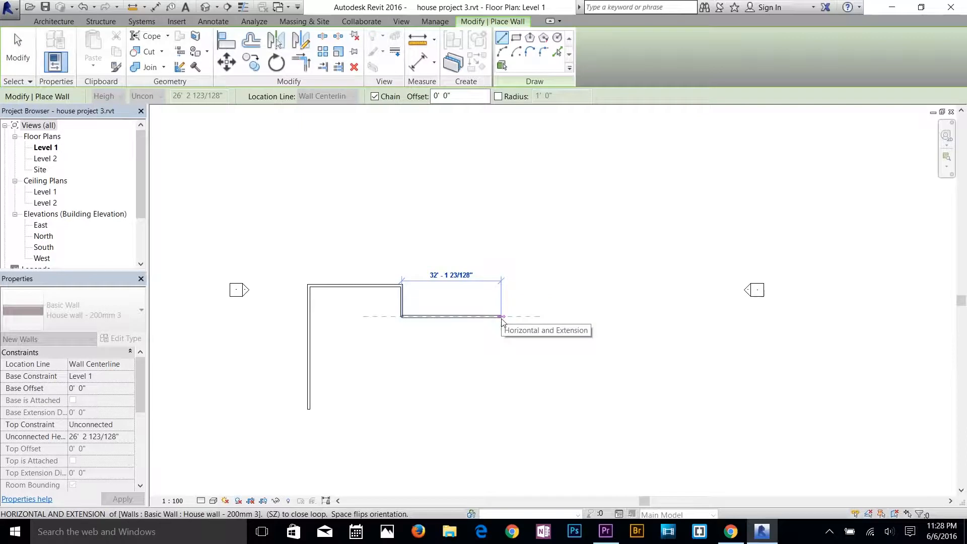
click(448, 316)
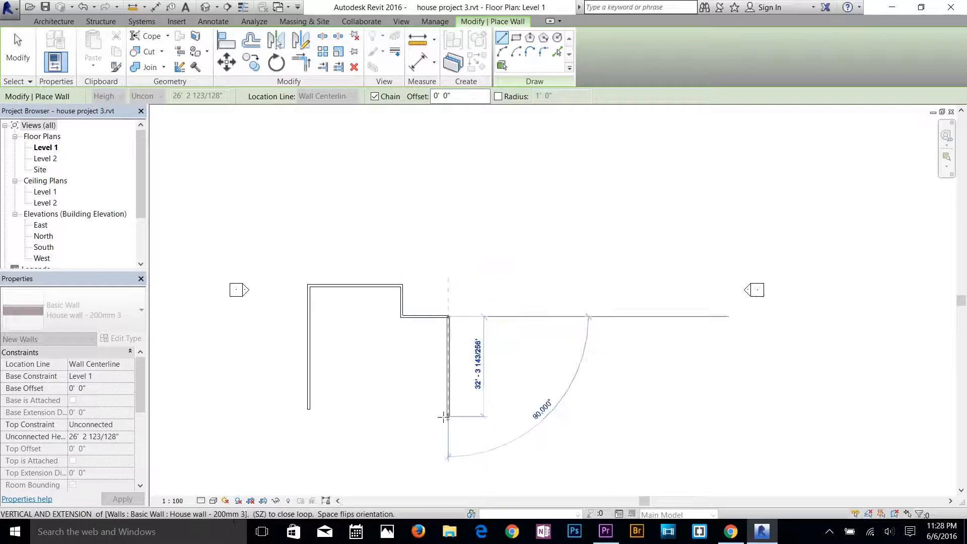
Close the house outline with a 30' wall straight down and a wall back to the starting point, and end the wall command.
scroll(425, 414, up, 2)
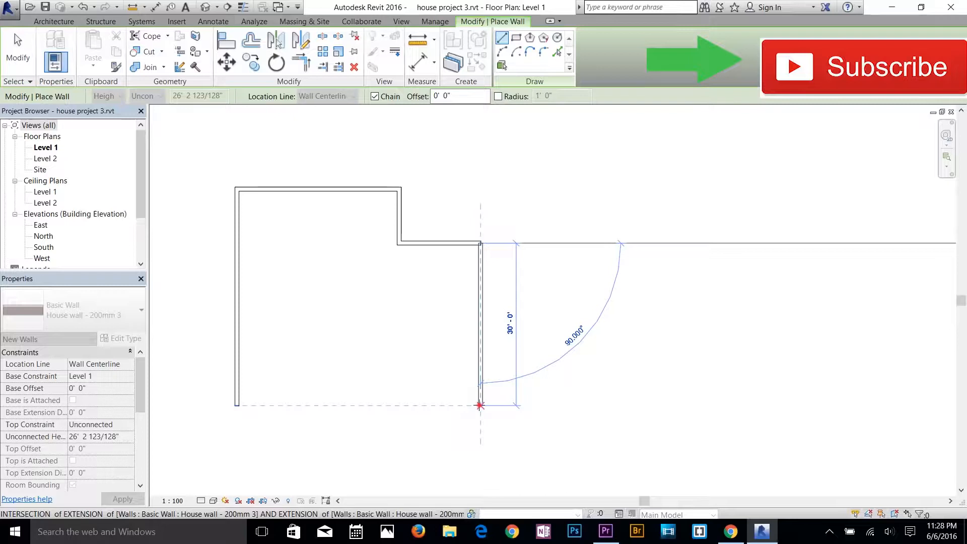
click(480, 405)
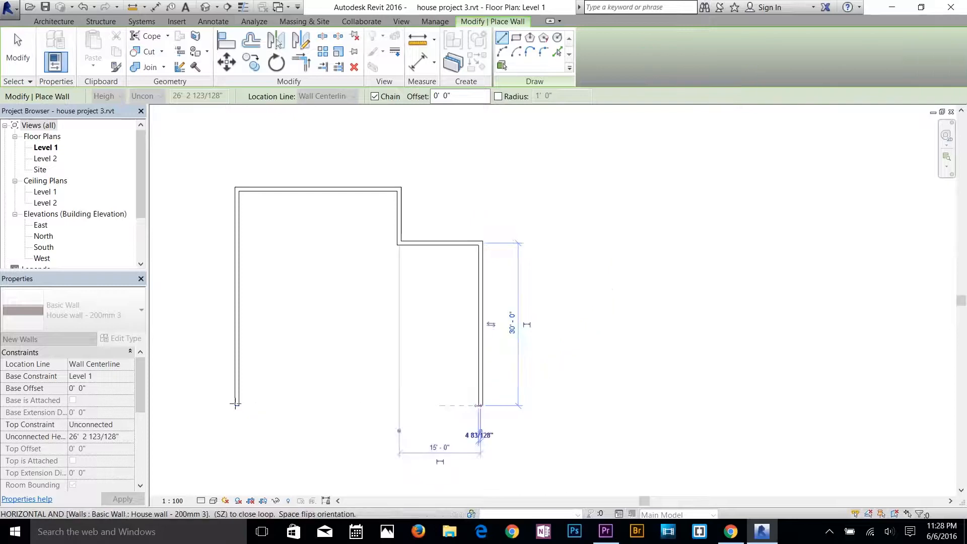
click(235, 406)
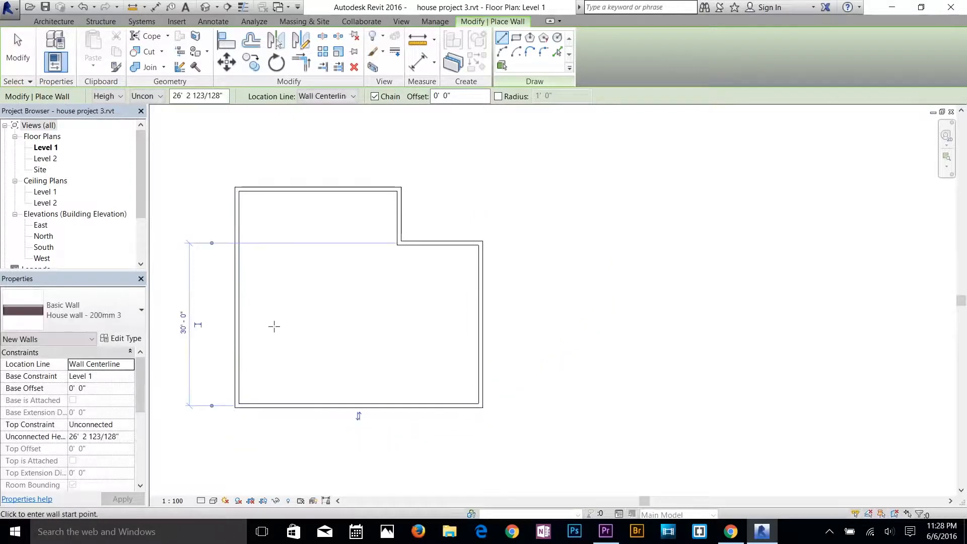
scroll(275, 326, up, 2)
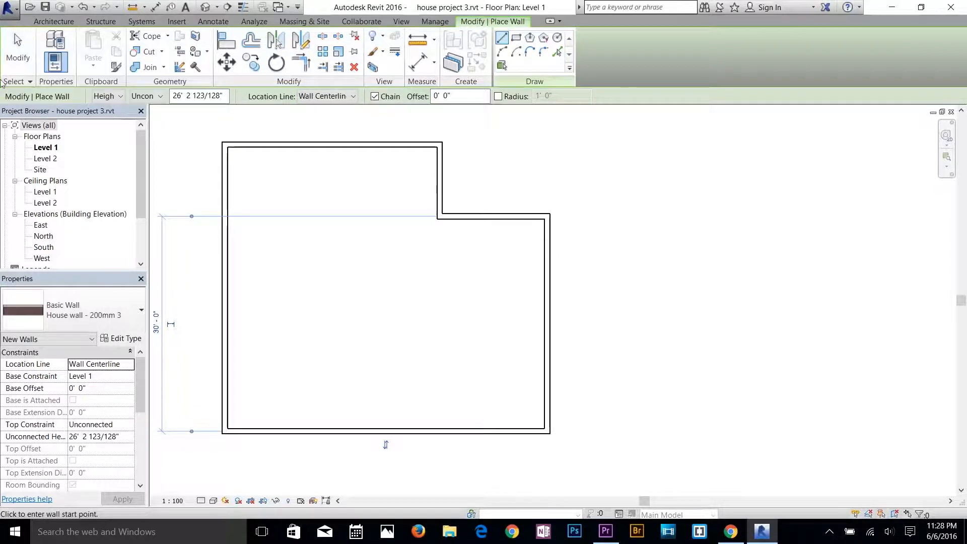
key(Escape)
middle_drag(418, 323, 547, 338)
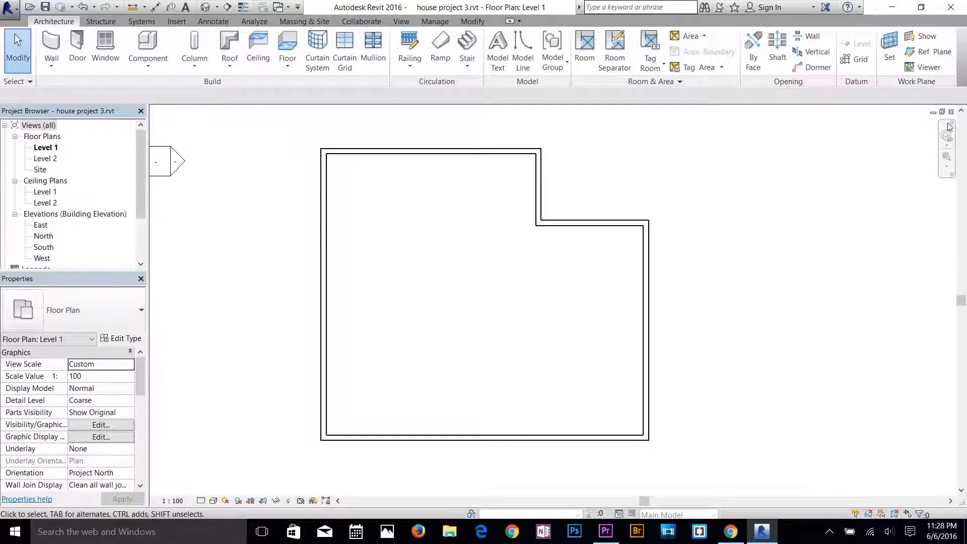
click(947, 167)
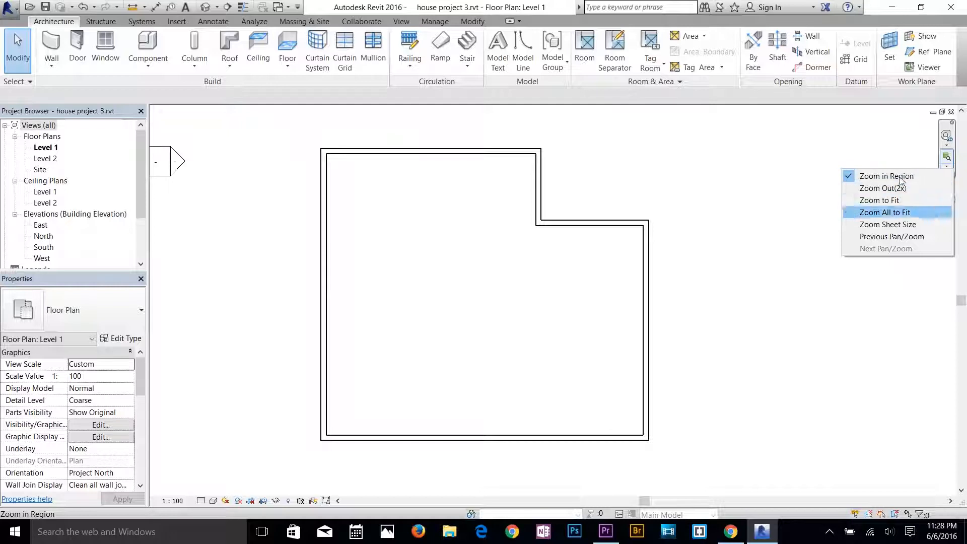
click(548, 277)
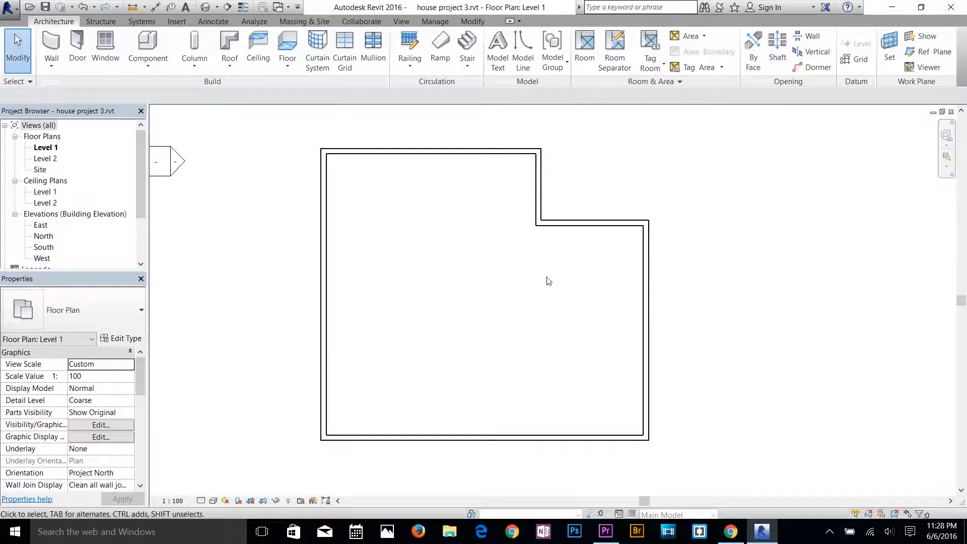
Display the Level 1 plan at Fine detail with Shaded visual style and examine the wall layers at the lower-left corner.
scroll(325, 337, up, 1)
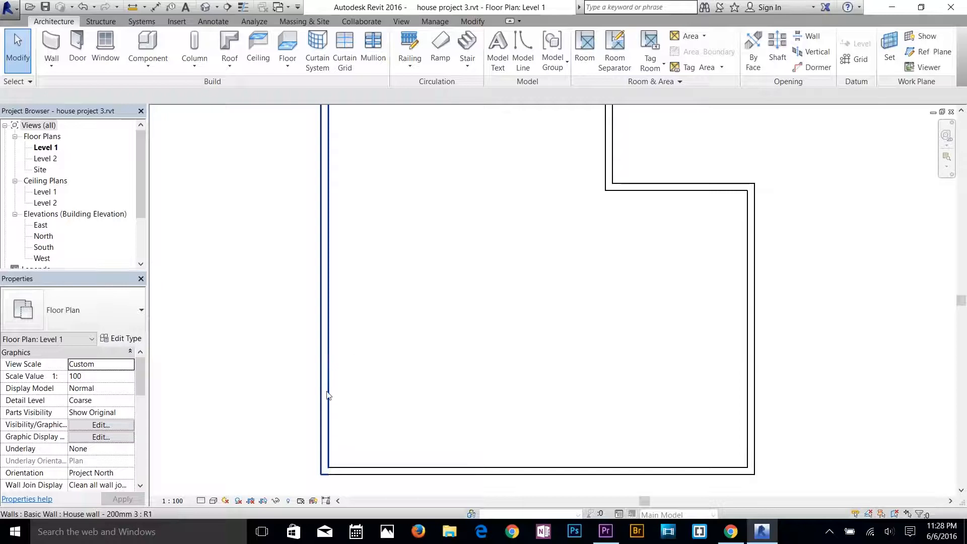
click(201, 501)
click(214, 488)
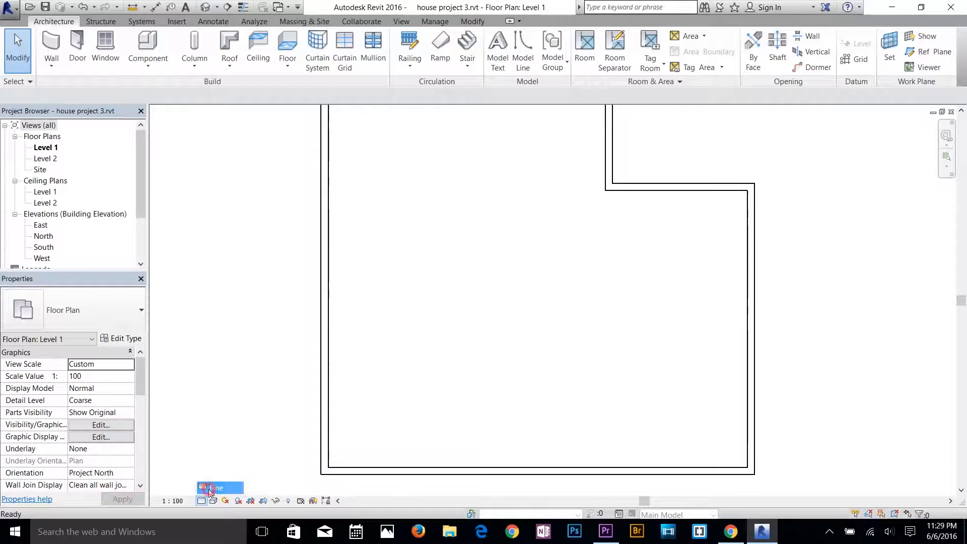
scroll(309, 472, up, 5)
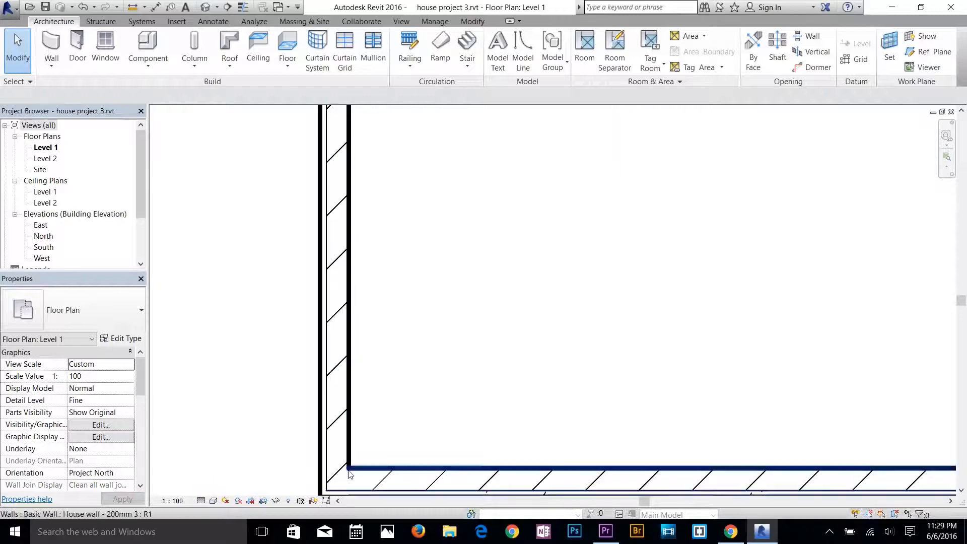
click(213, 502)
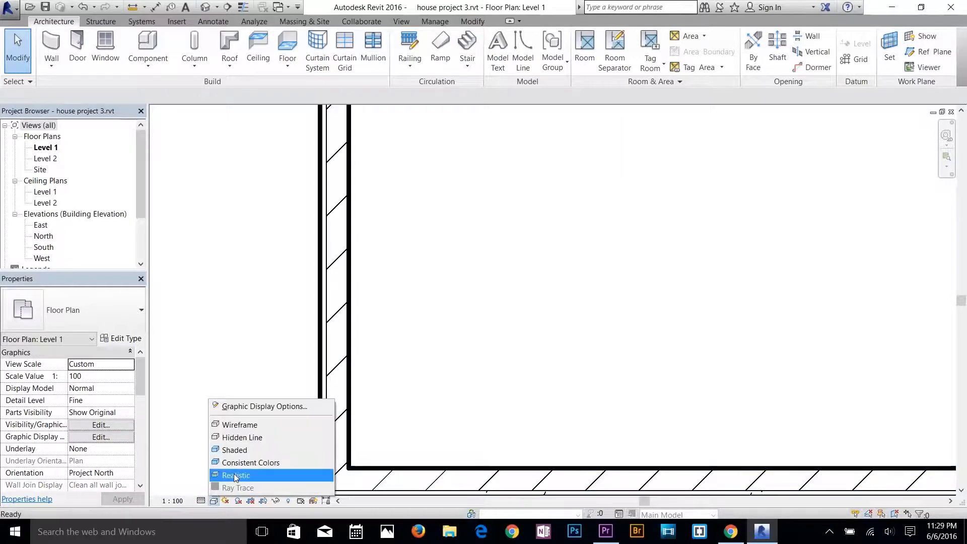
click(241, 450)
scroll(379, 401, down, 1)
middle_drag(341, 287, 260, 175)
scroll(273, 340, up, 2)
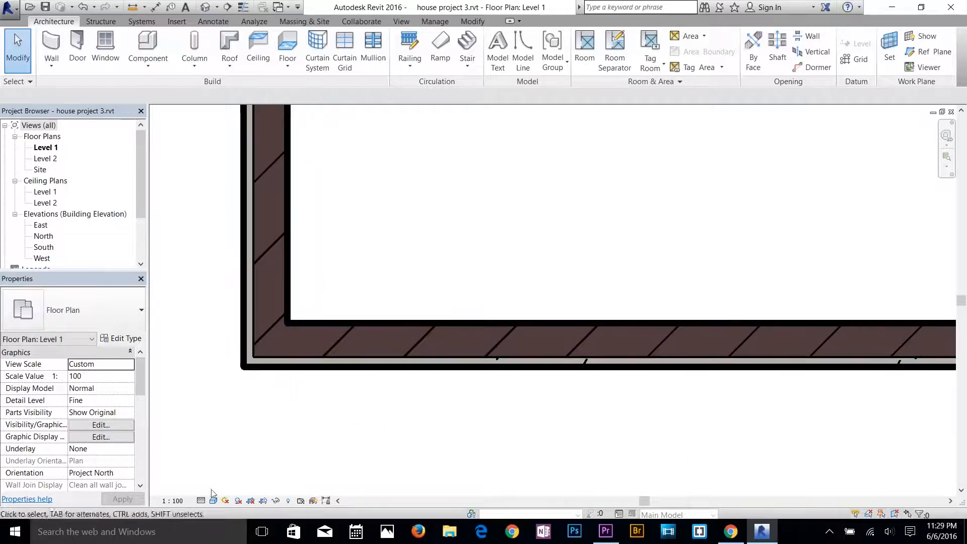
Set the Level 1 plan's visual style to Wireframe and its detail level to Coarse.
click(212, 504)
click(237, 424)
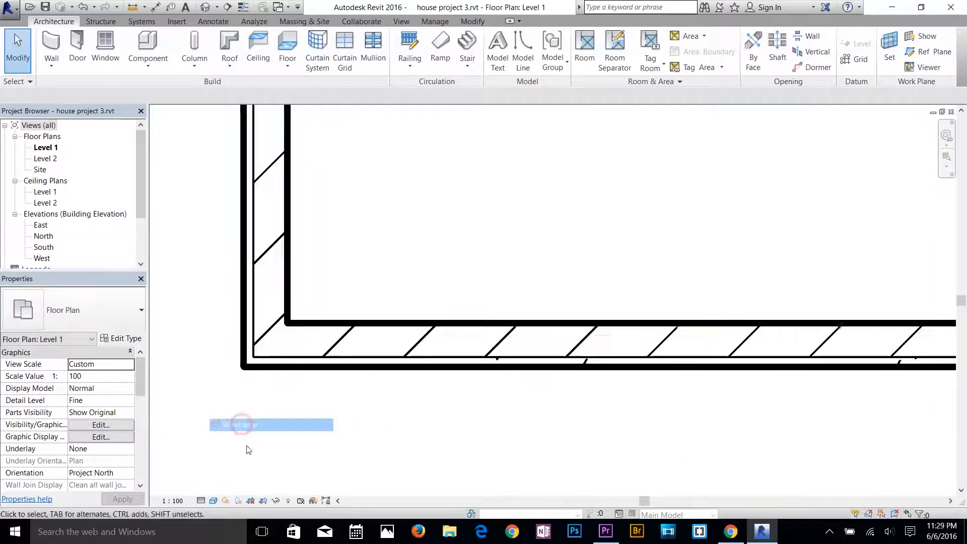
click(202, 500)
click(205, 461)
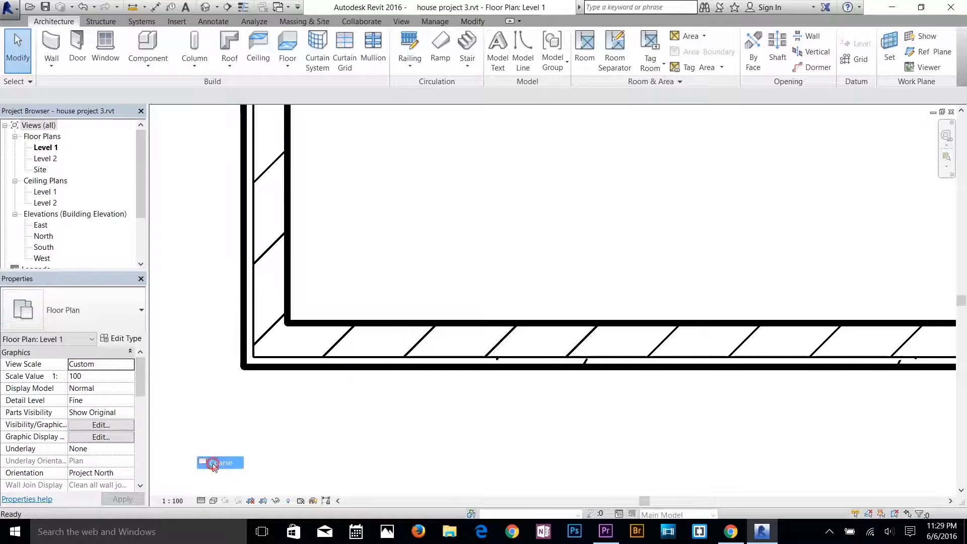
scroll(328, 423, down, 13)
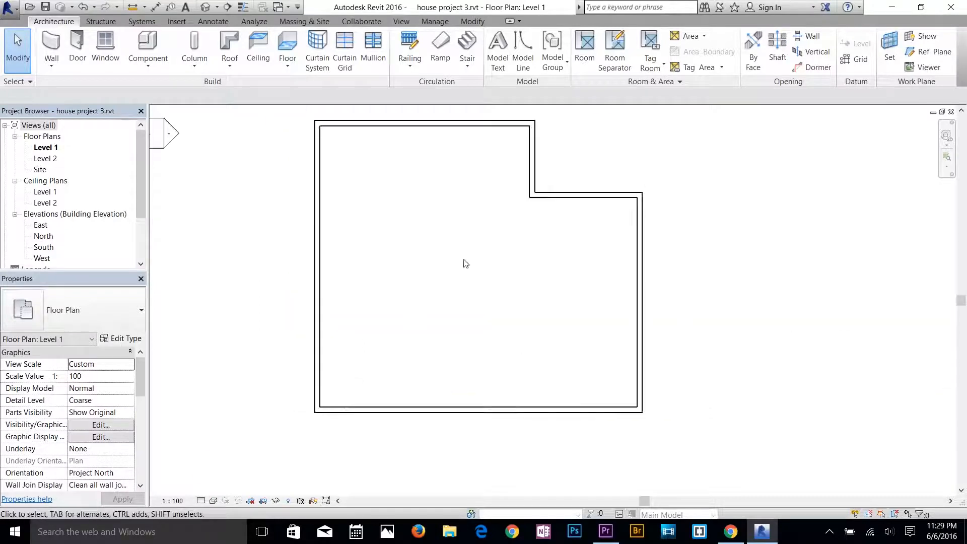
scroll(464, 264, up, 3)
middle_drag(469, 301, 495, 234)
scroll(457, 305, down, 1)
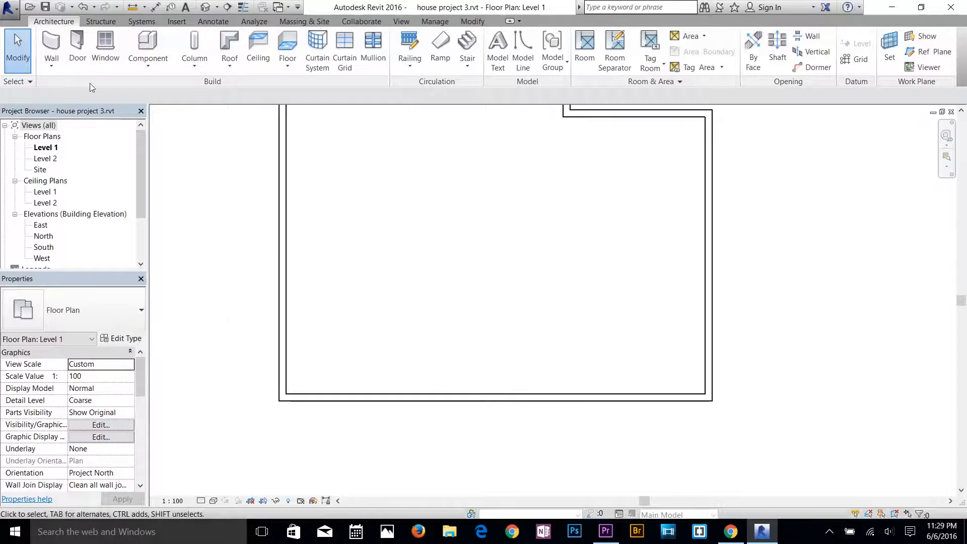
Try a 10' wall straight up from the house's bottom exterior wall, and delete it again.
click(53, 49)
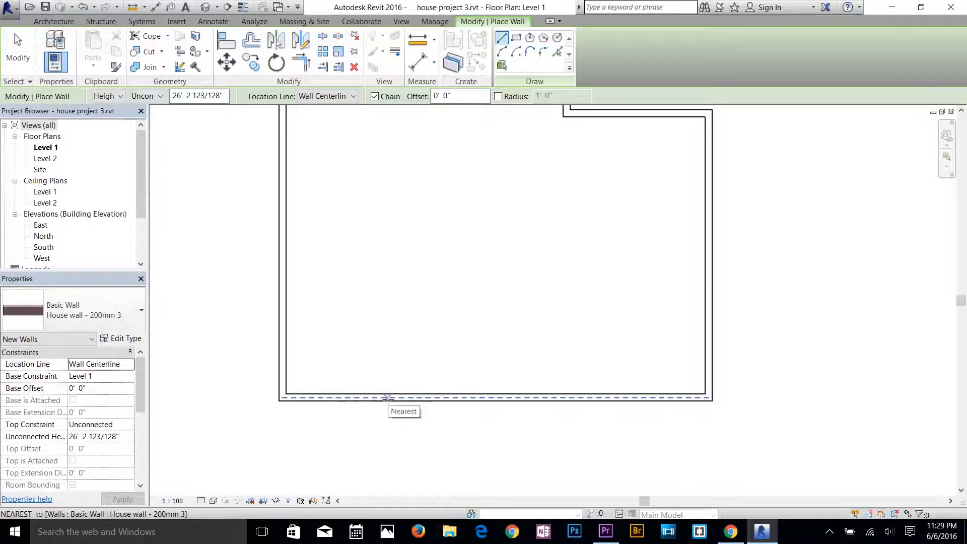
click(388, 399)
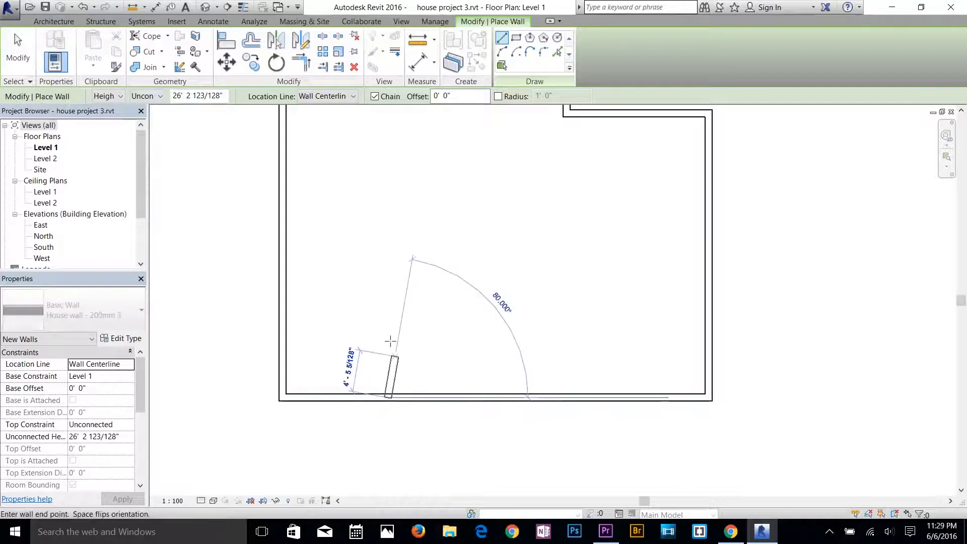
text(1)
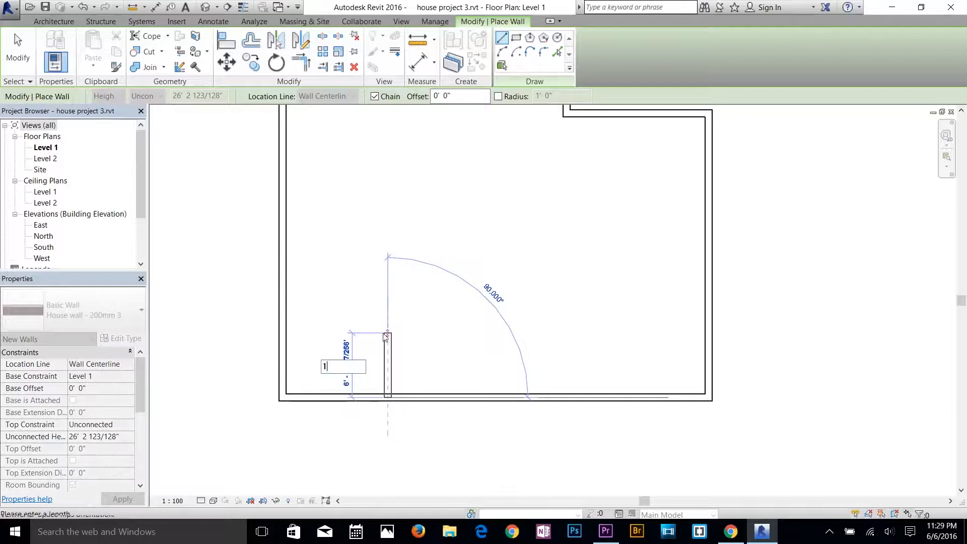
text(0)
key(Return)
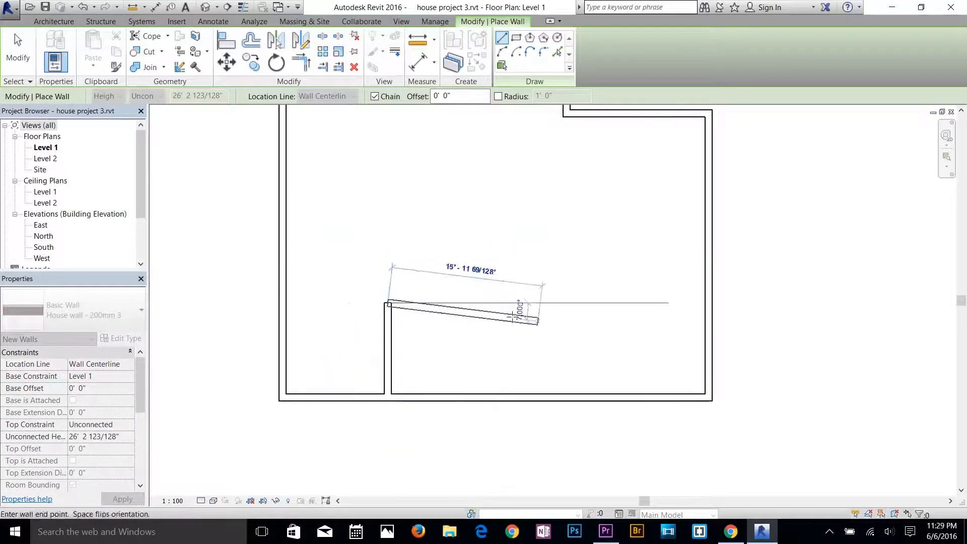
key(Escape)
key(Escape)
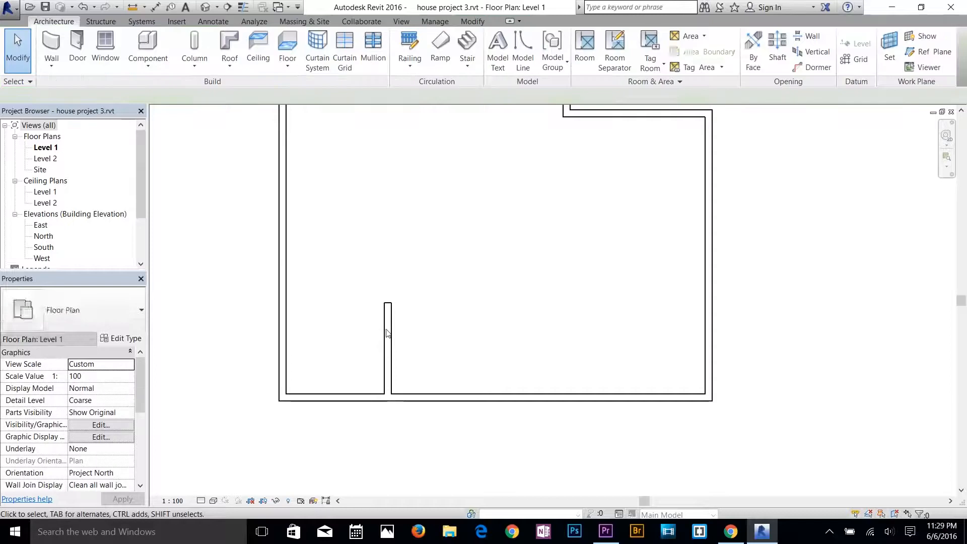
click(388, 333)
key(Delete)
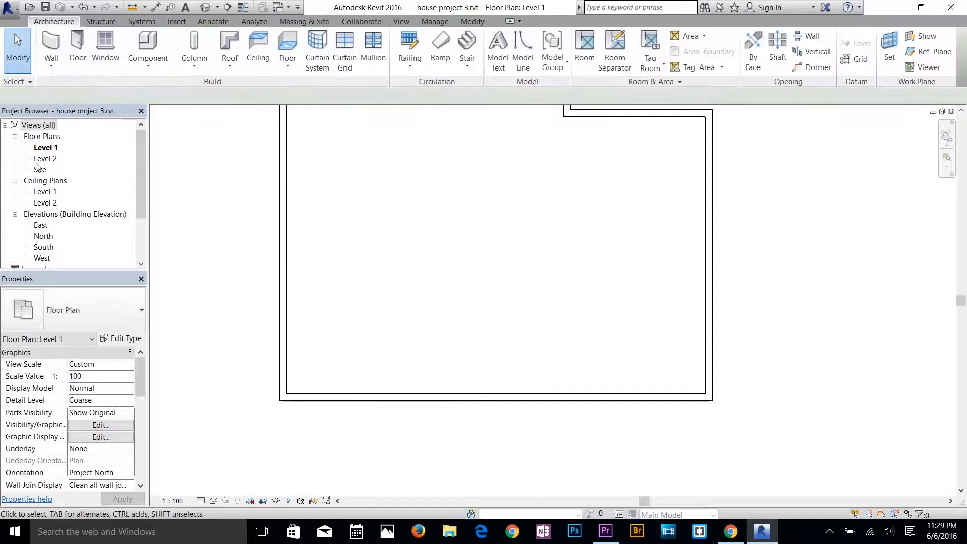
Draw a 6' House wall - 200mm 3 wall straight up from the bottom exterior wall, about 12'-8" from the left corner.
click(48, 40)
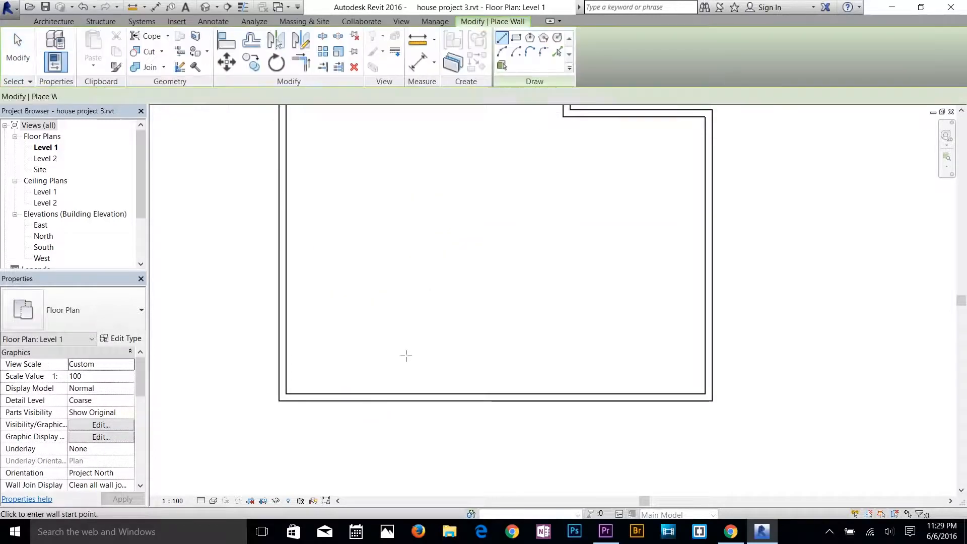
click(403, 397)
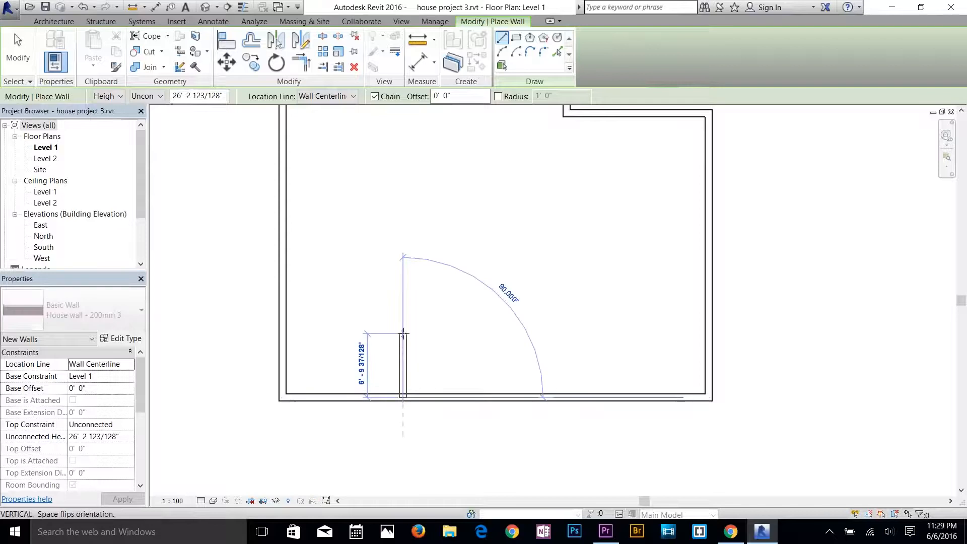
text(6)
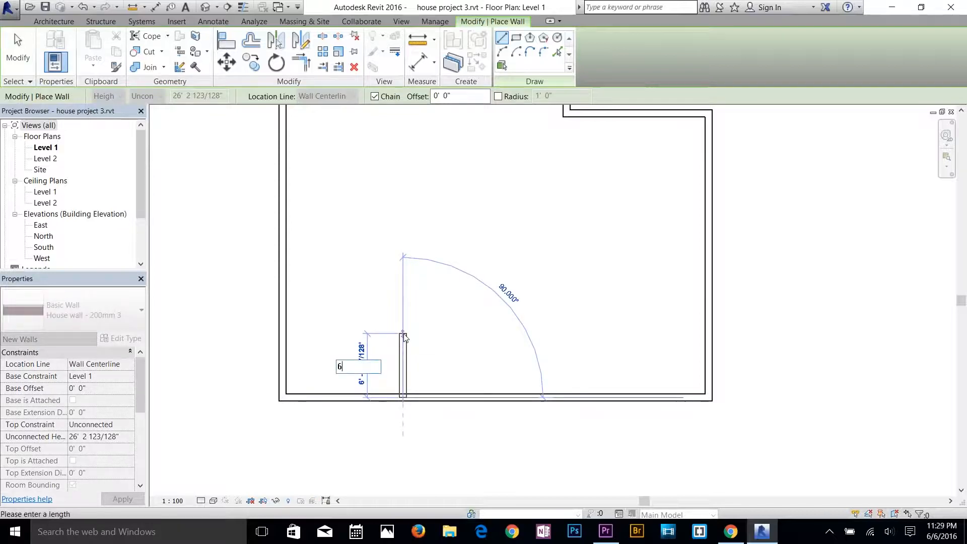
key(Return)
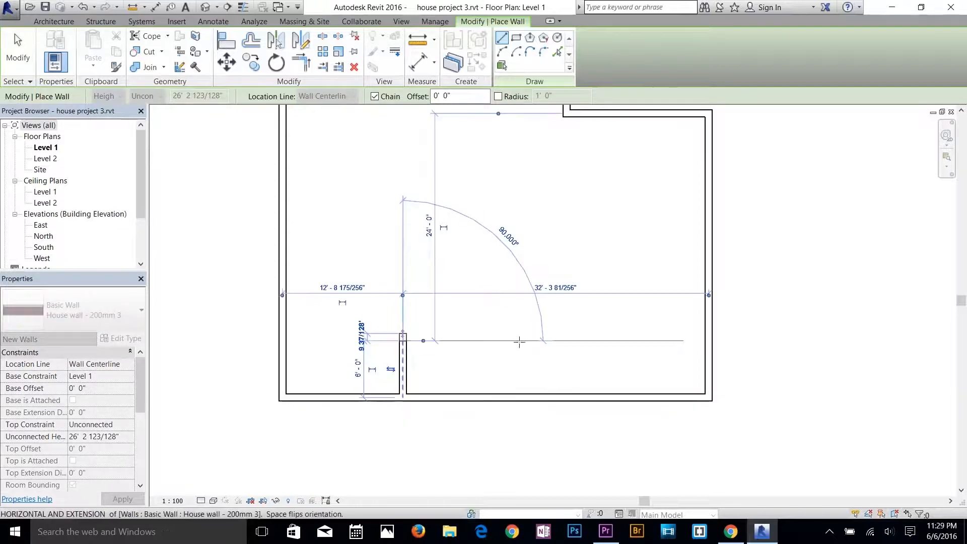
Try an 18' horizontal wall to the right from the 6' wall's upper end, and delete it again.
click(573, 341)
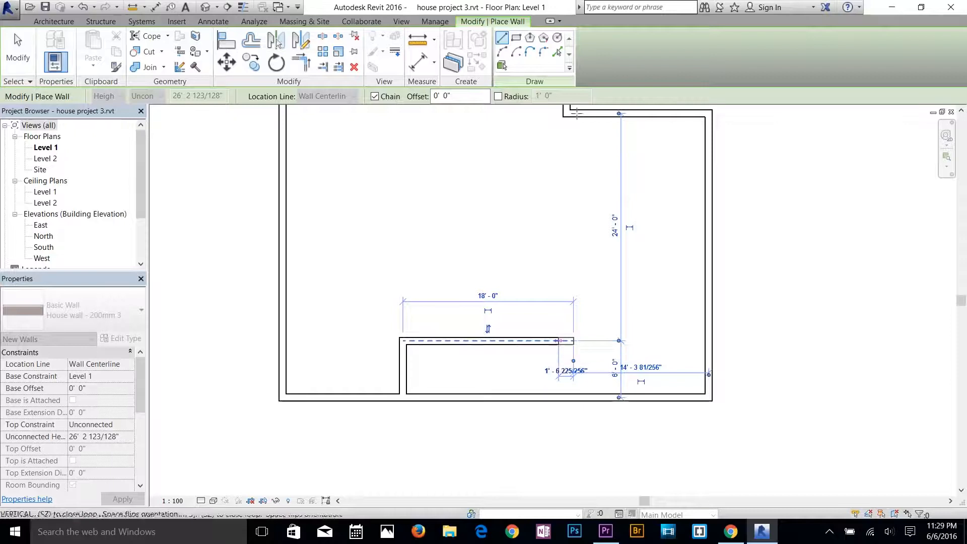
key(Escape)
key(Escape)
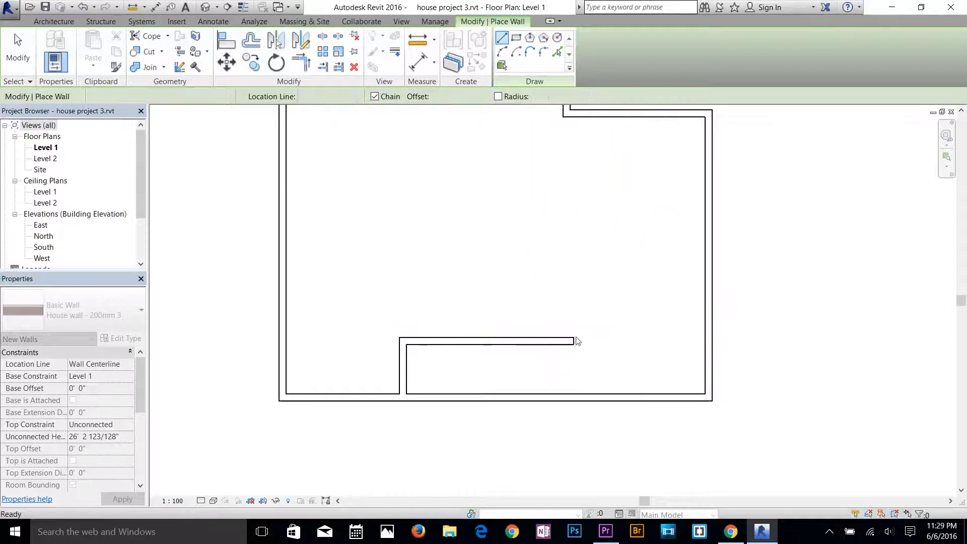
click(569, 341)
key(Delete)
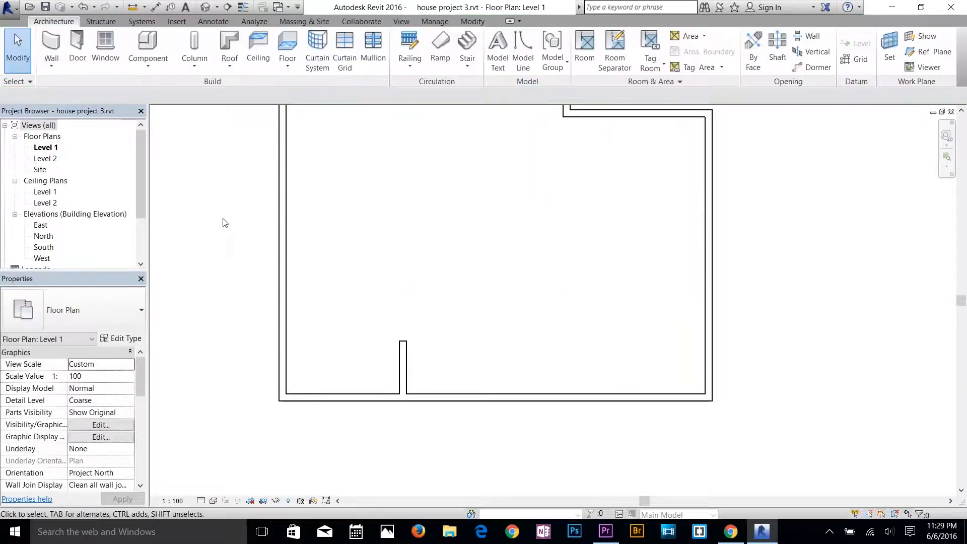
Draw a wall about 17'-3" right from the 6' wall's top, aligned with the stepped corner, and continue it down to the bottom exterior wall.
click(53, 50)
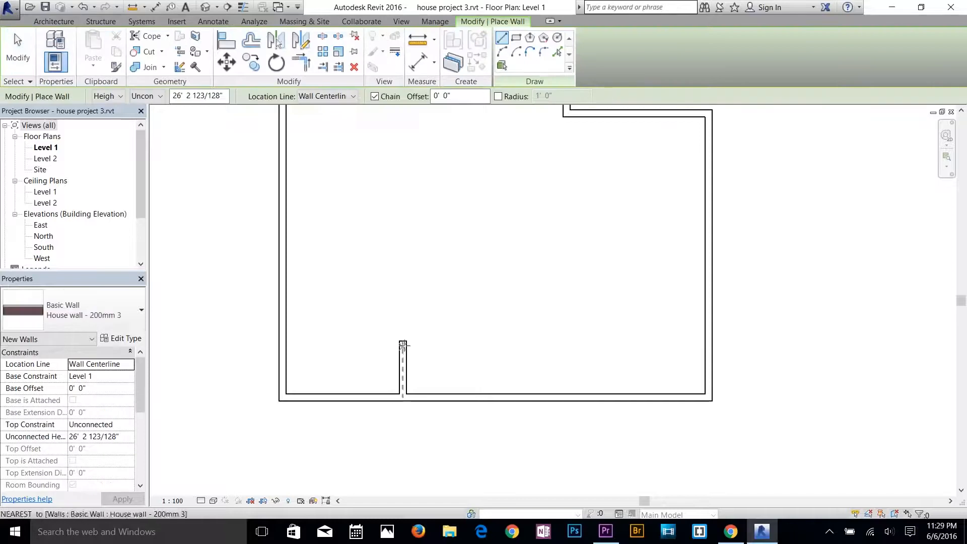
click(343, 96)
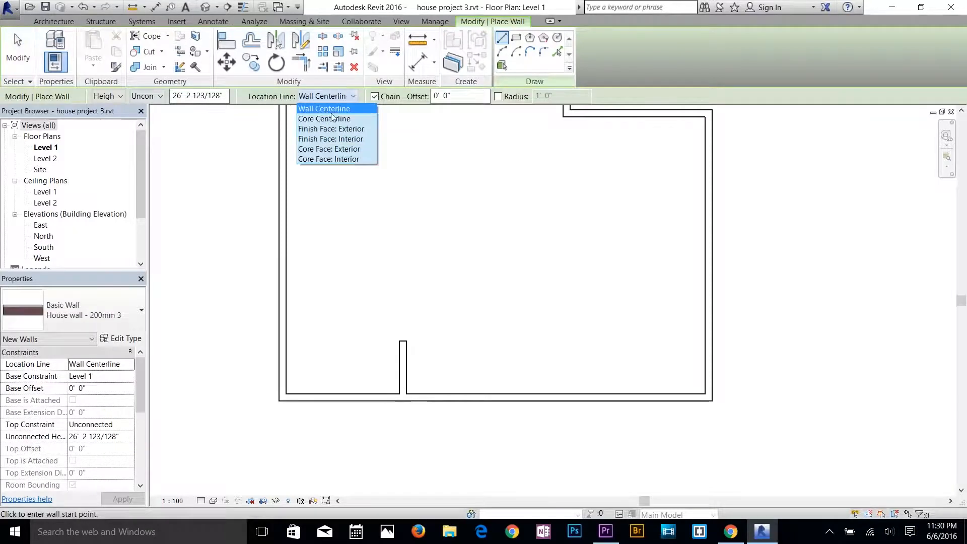
click(406, 353)
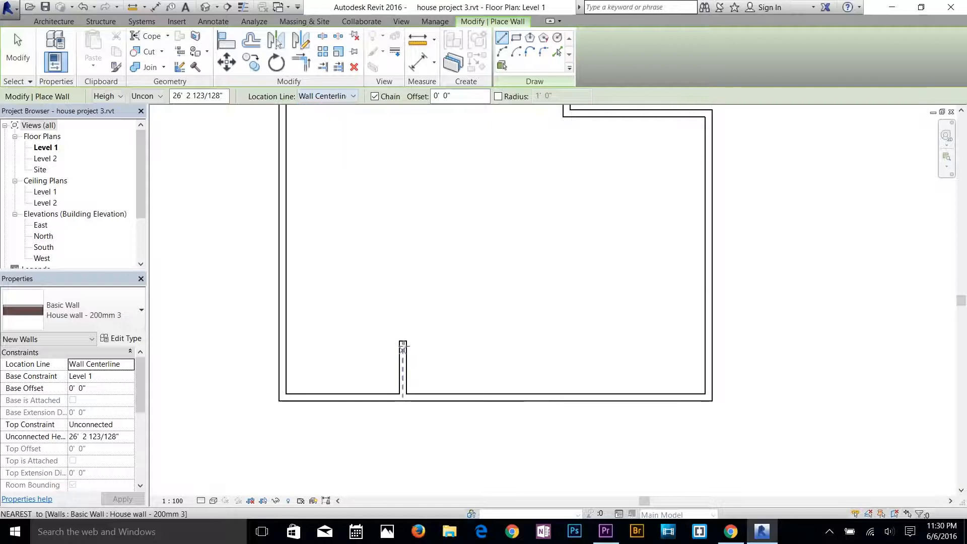
click(403, 344)
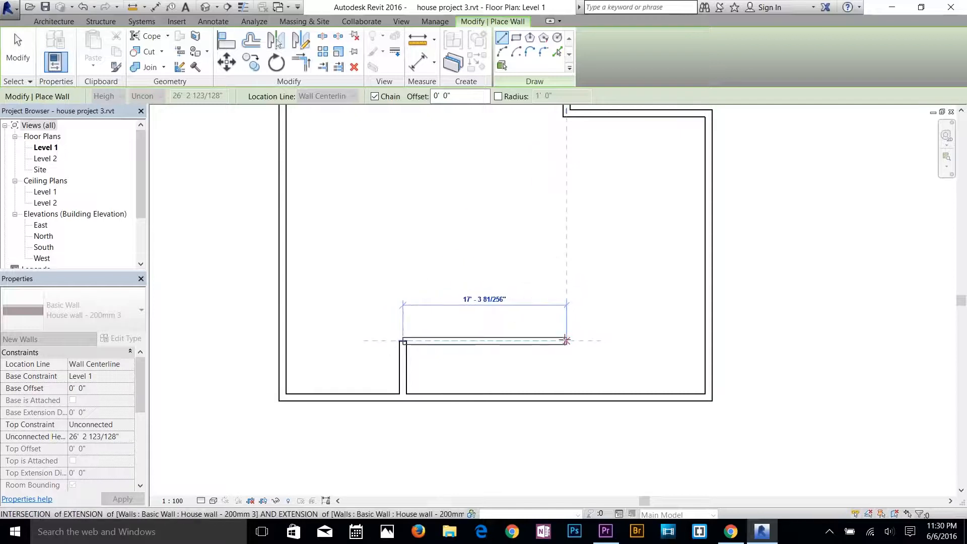
click(565, 340)
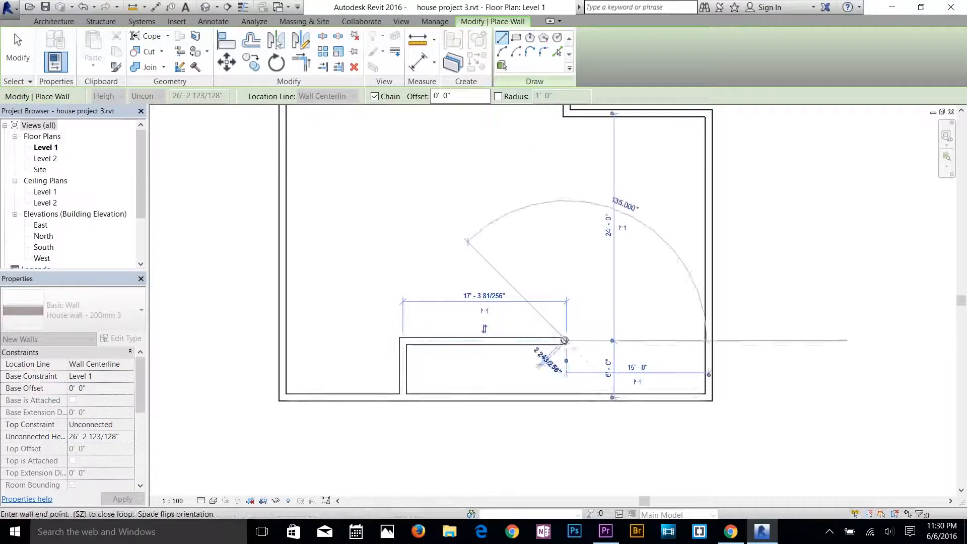
click(566, 398)
key(Escape)
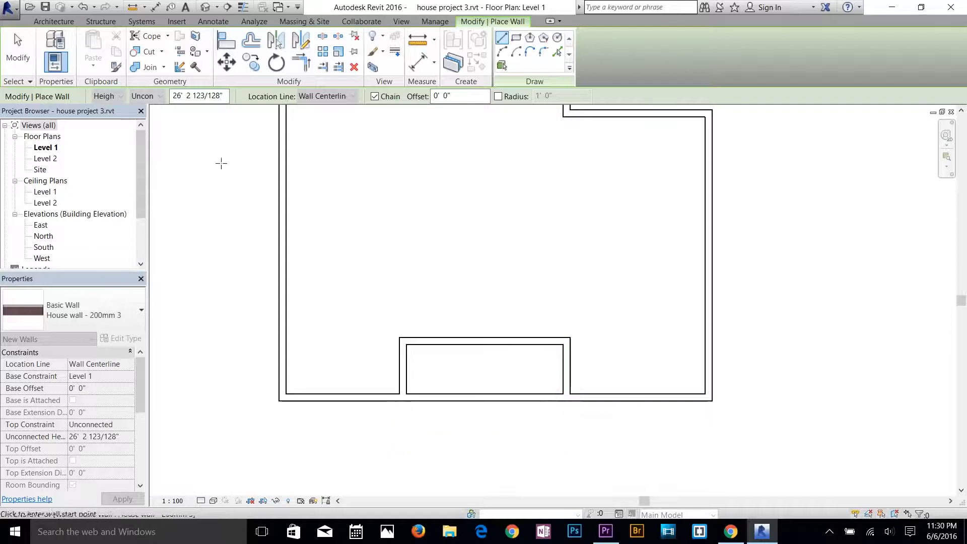
key(Escape)
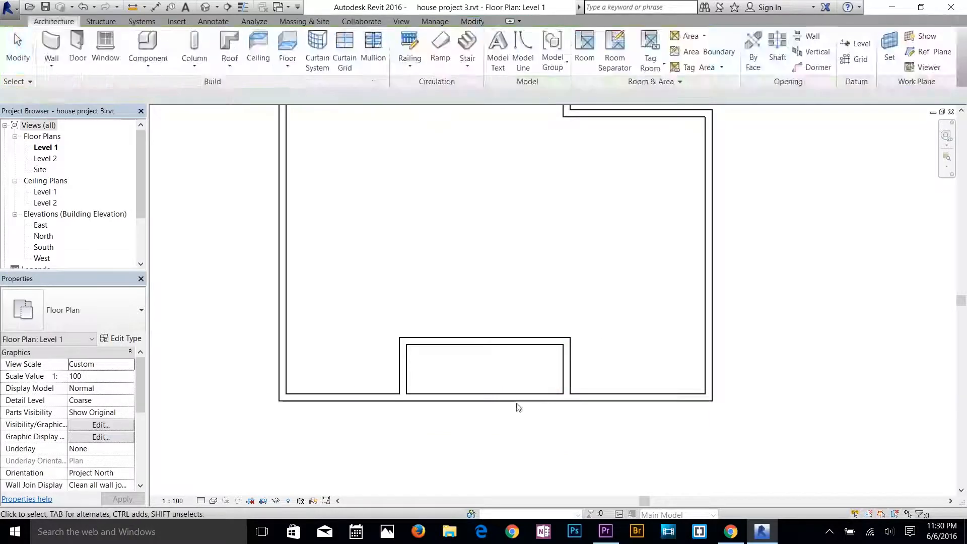
click(507, 396)
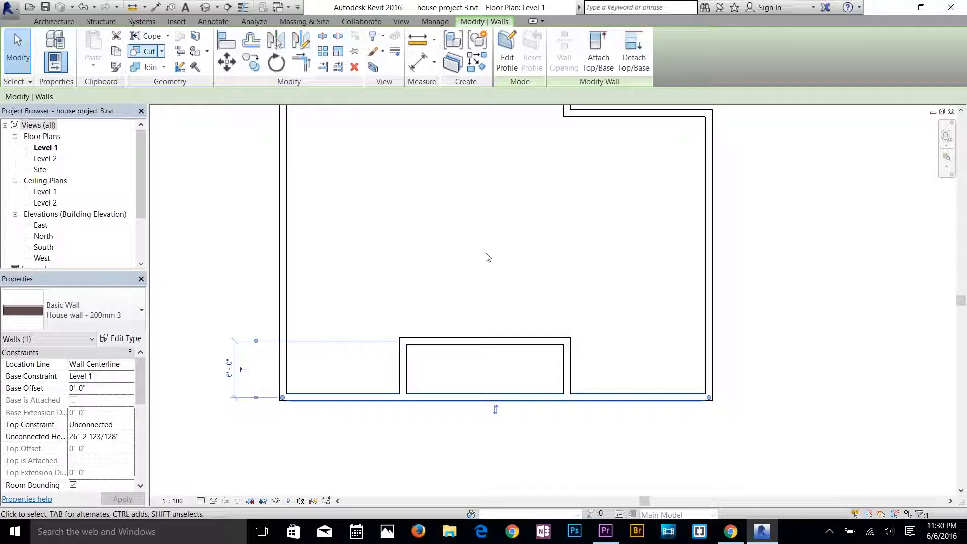
key(m)
key(v)
key(Escape)
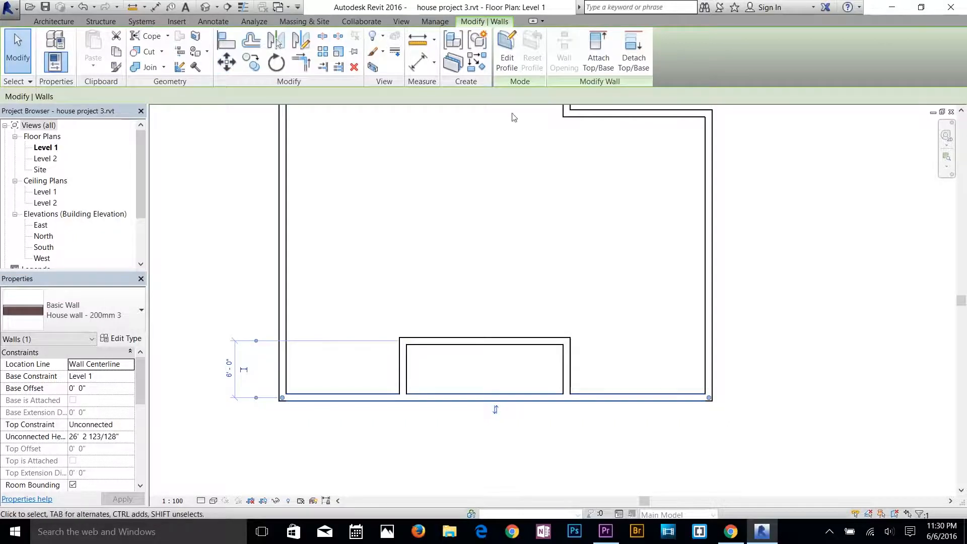
Split the bottom exterior wall with a 1" gap at both recess side walls and delete the segment between them.
click(335, 40)
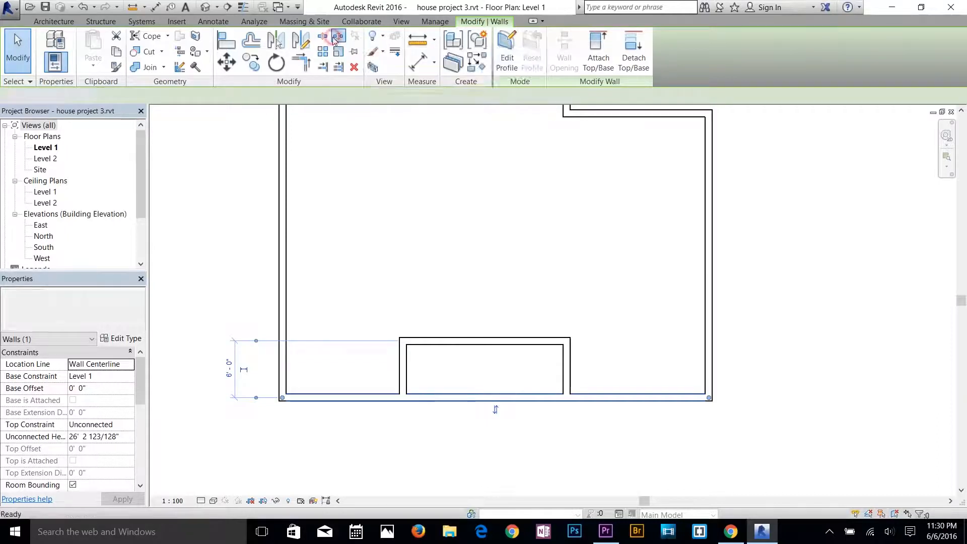
click(408, 393)
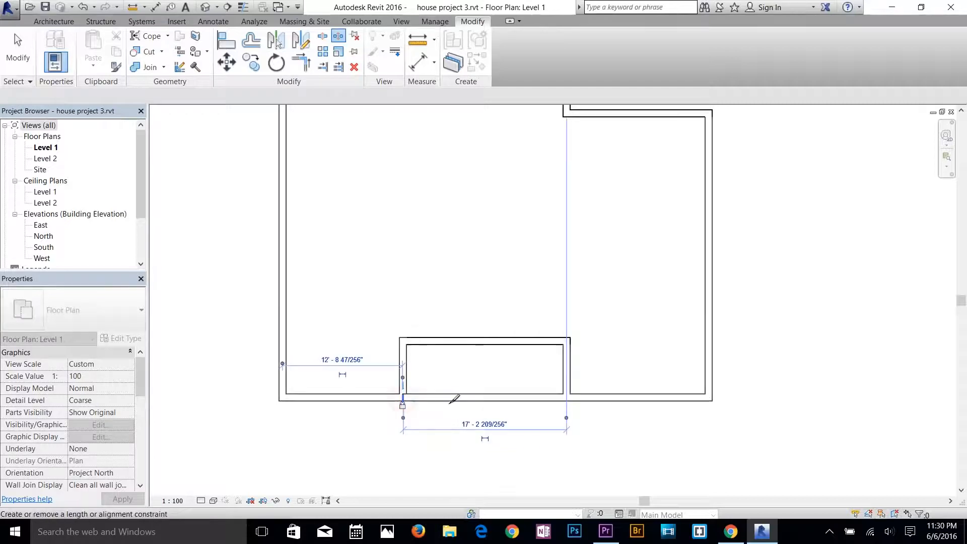
click(566, 397)
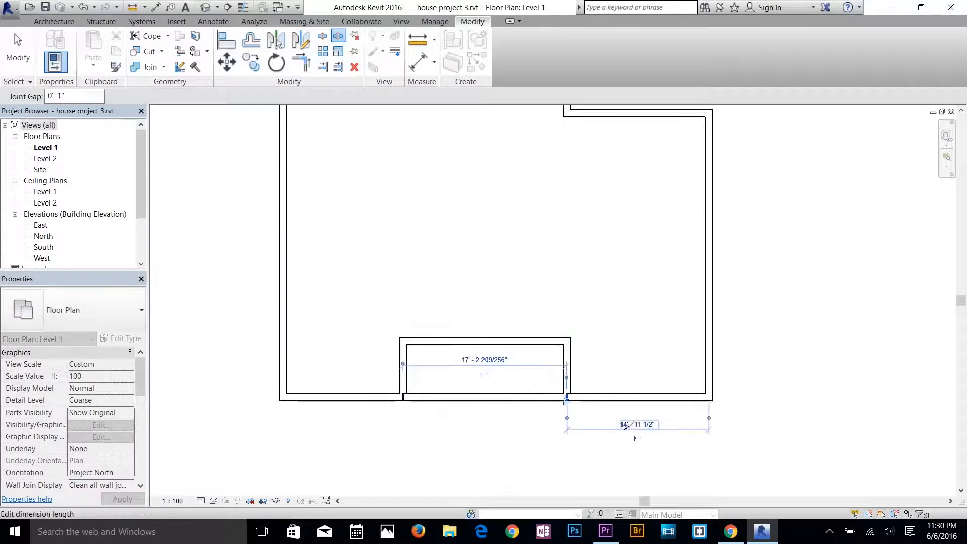
click(18, 51)
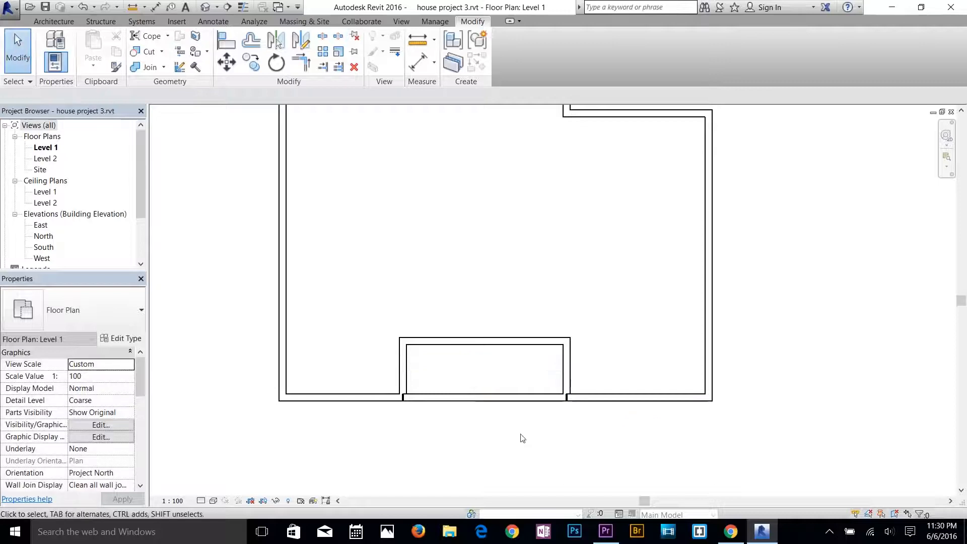
click(520, 398)
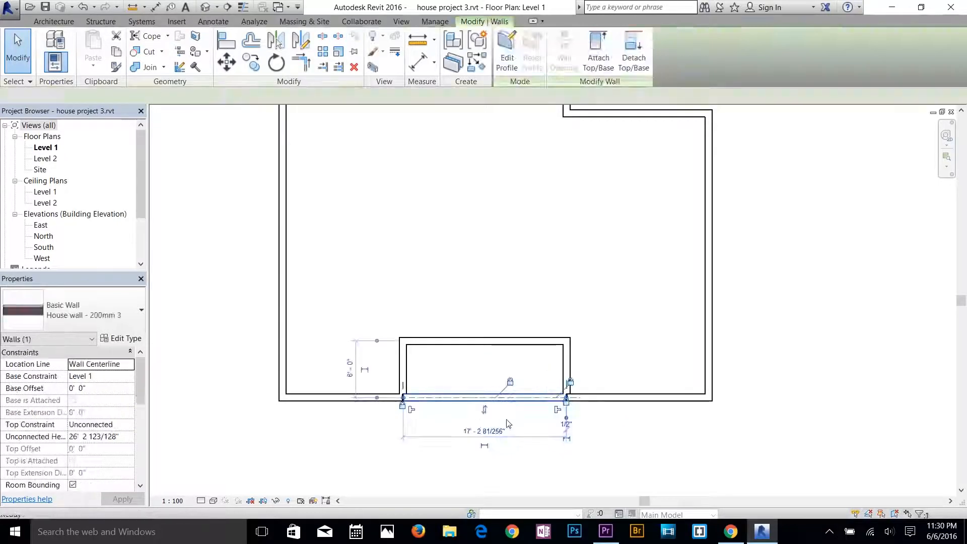
key(Delete)
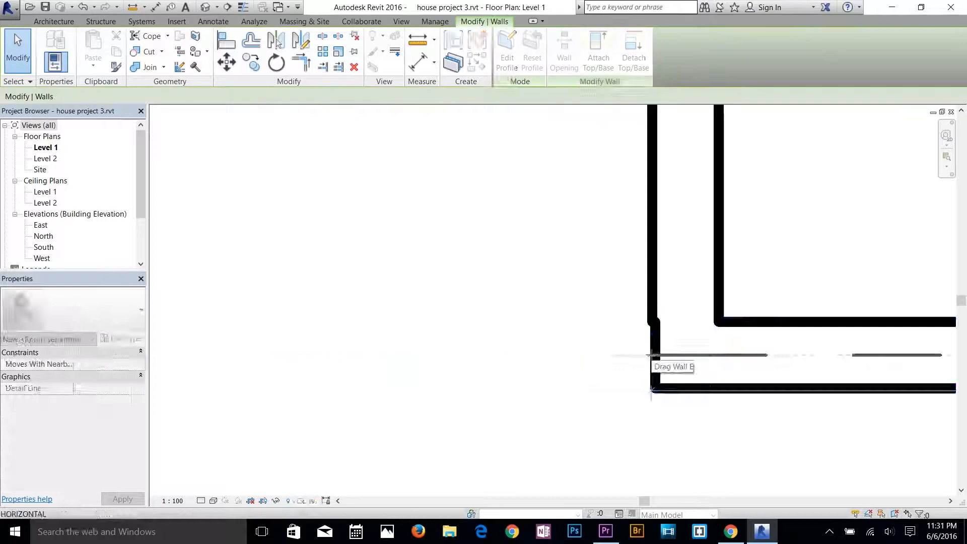
Reposition the left end of the bottom wall segment right of the recess at the recess side wall and allow it to join.
drag(651, 355, 652, 389)
key(Escape)
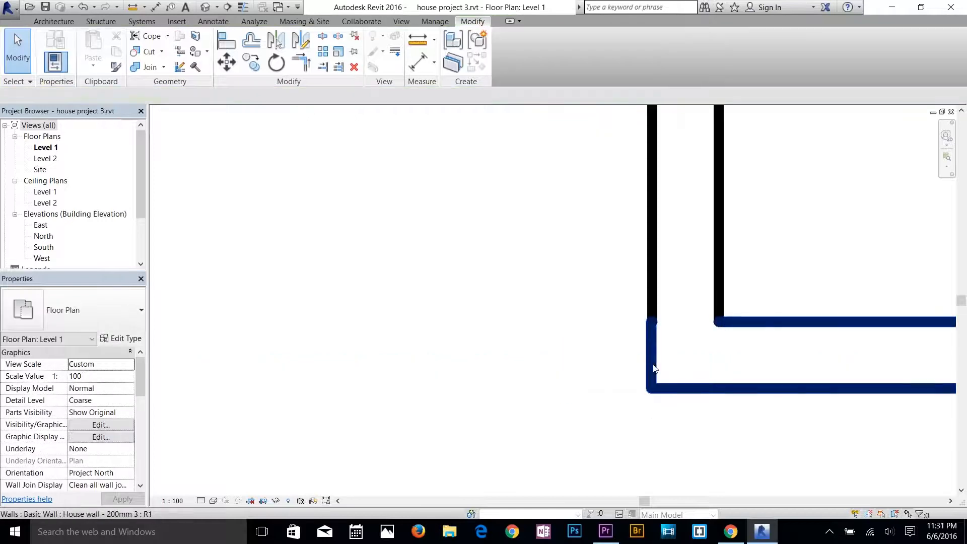
click(654, 368)
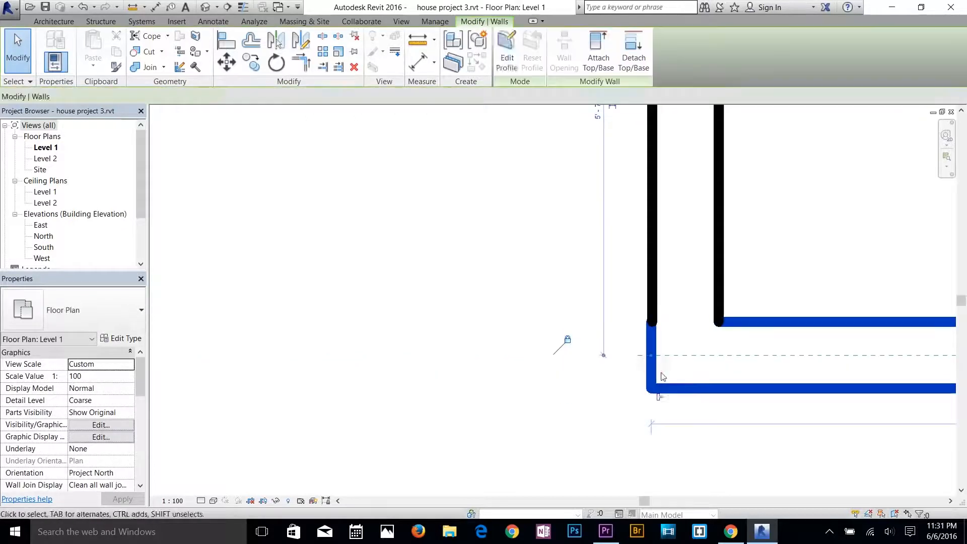
click(661, 399)
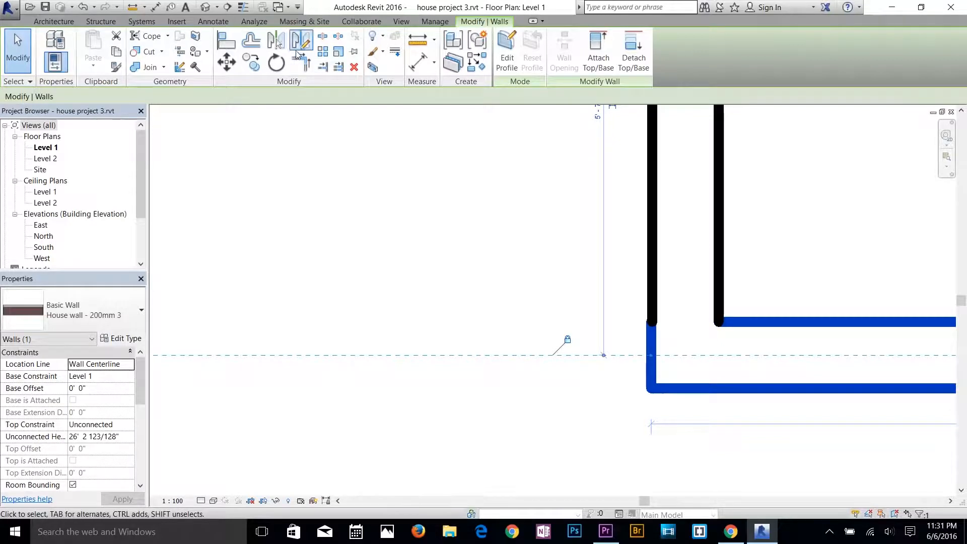
Align the end of the bottom wall segment right of the recess with the recess-side face of the adjoining vertical wall.
click(228, 42)
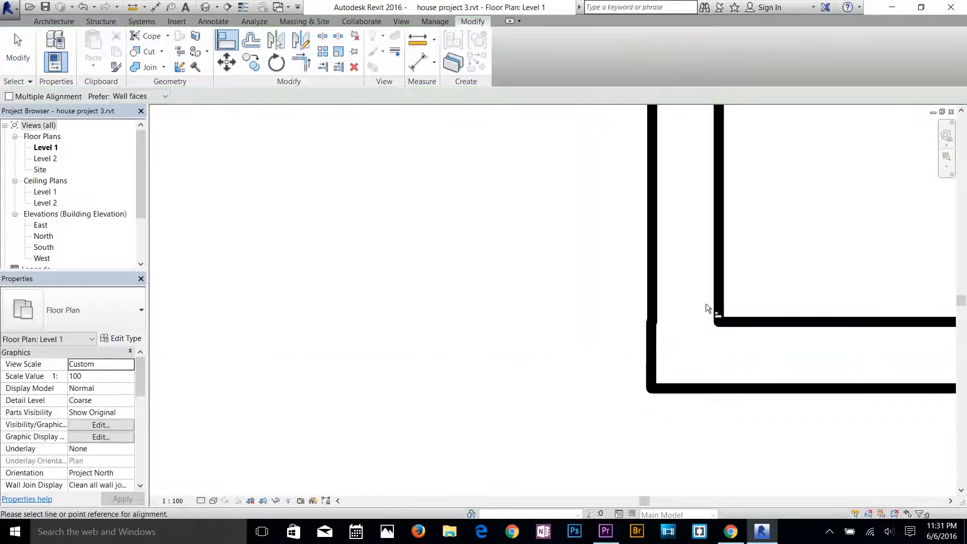
click(713, 383)
click(719, 250)
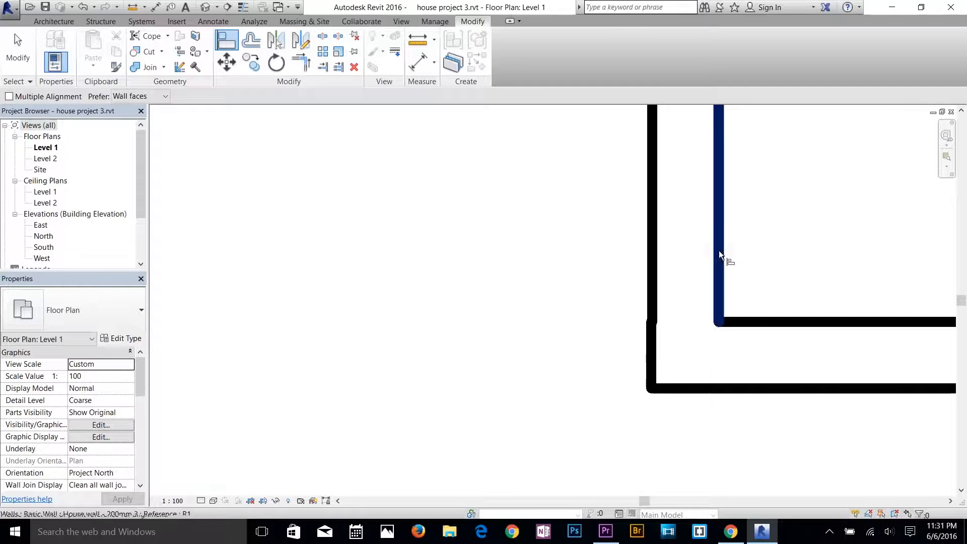
click(724, 251)
click(733, 387)
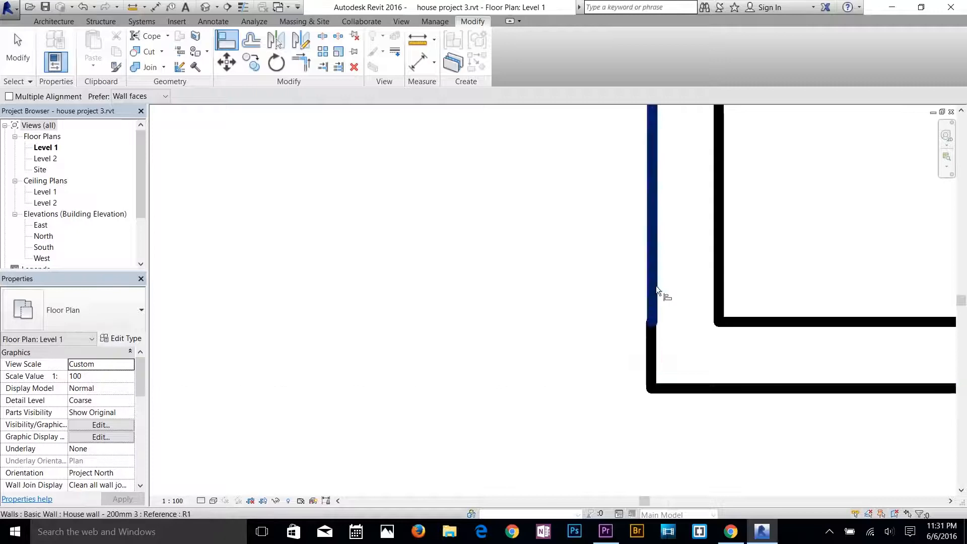
click(655, 348)
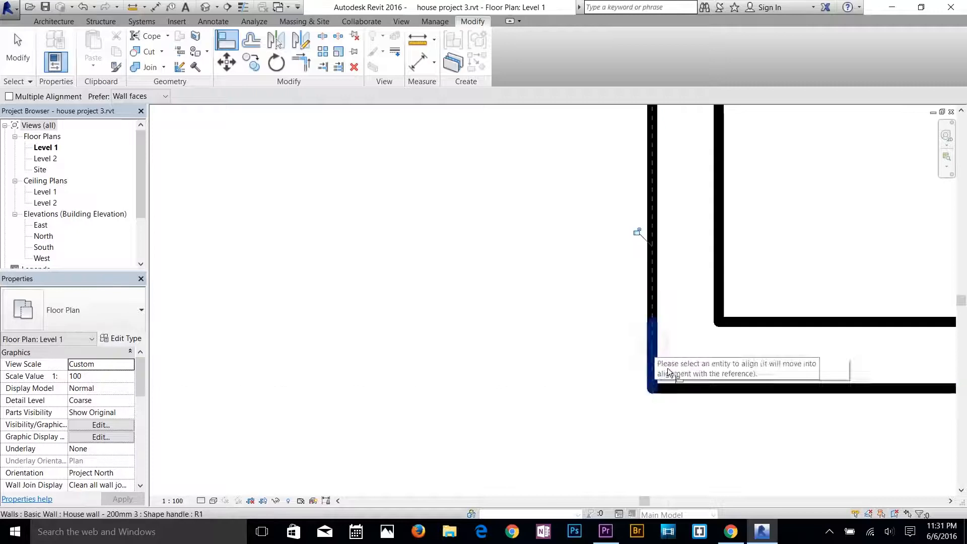
click(693, 395)
scroll(688, 316, down, 1)
scroll(433, 349, down, 4)
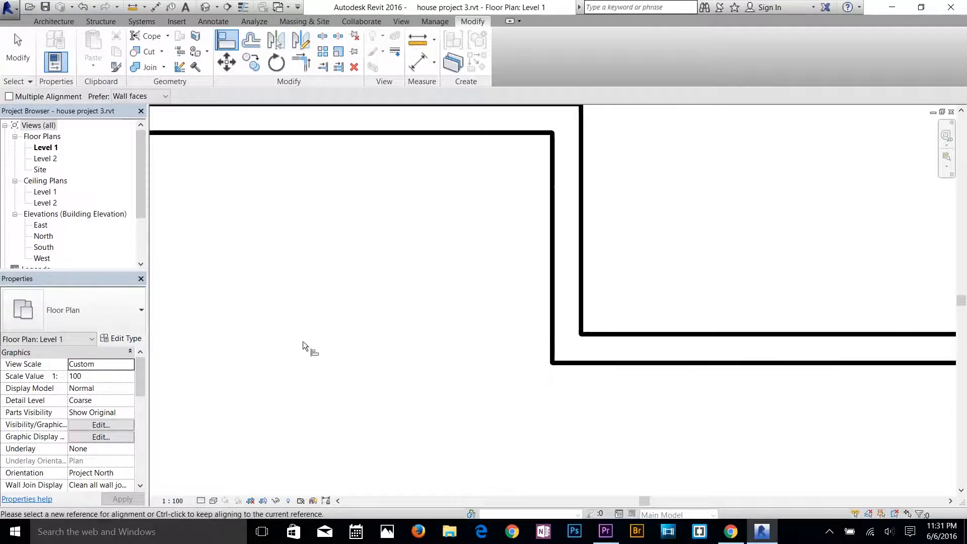
Align the recess's left side wall face with the end of the bottom wall segment beside it.
scroll(446, 335, up, 4)
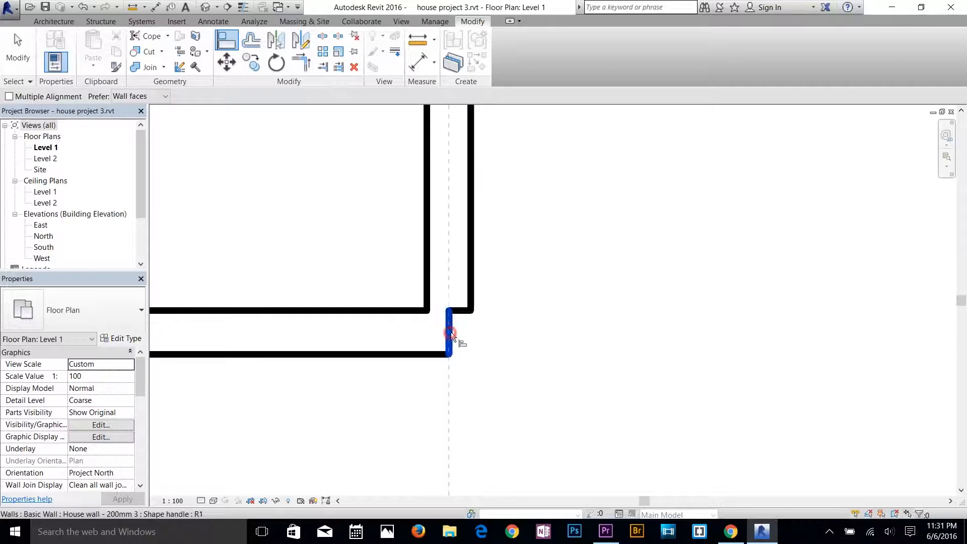
click(452, 333)
click(473, 280)
key(Escape)
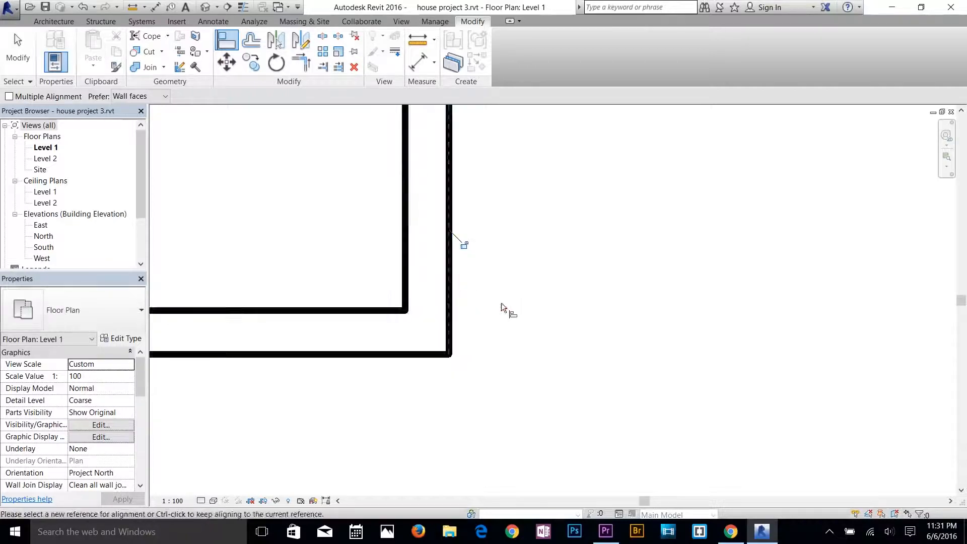
scroll(501, 307, down, 3)
key(Escape)
scroll(665, 311, down, 3)
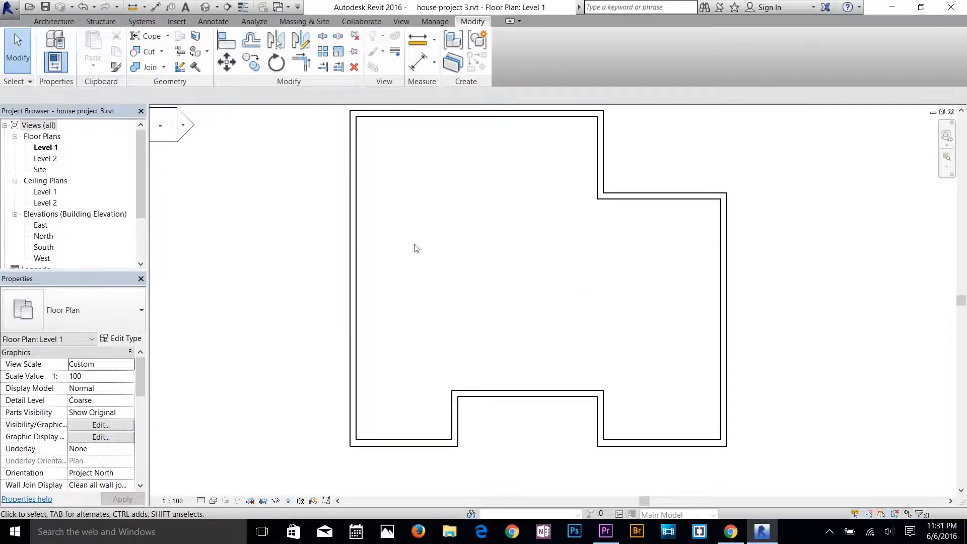
Start a new wall and choose the Generic - 90mm Brick type for it.
click(23, 60)
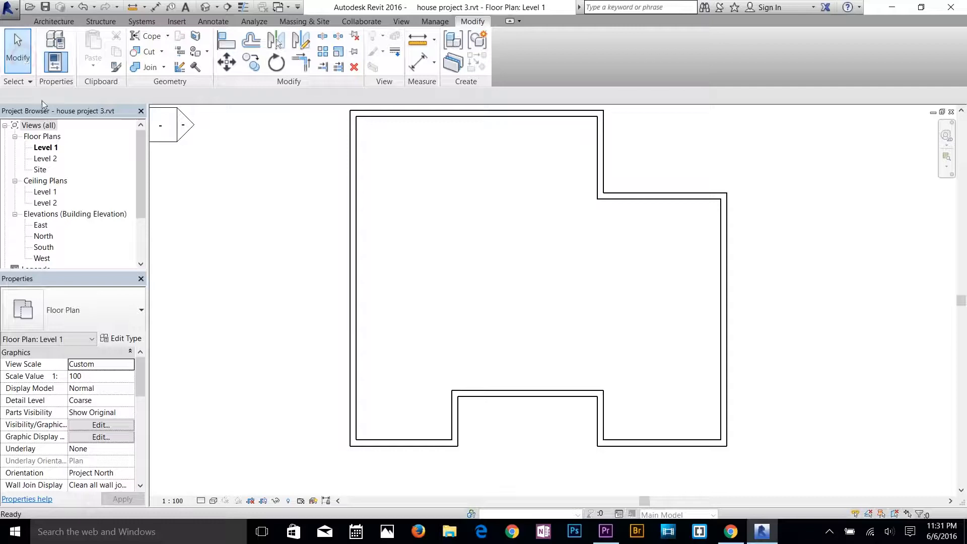
click(249, 166)
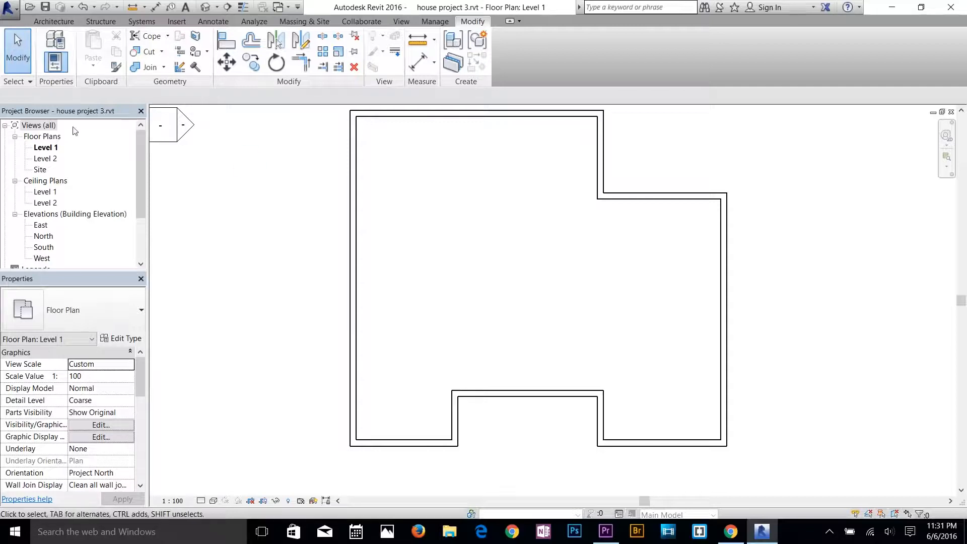
scroll(70, 201, down, 2)
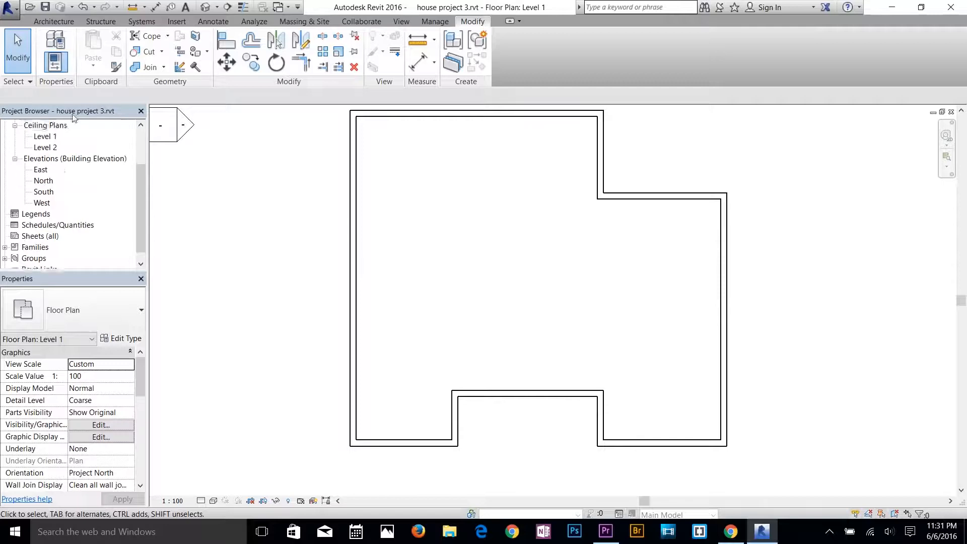
click(61, 22)
click(52, 48)
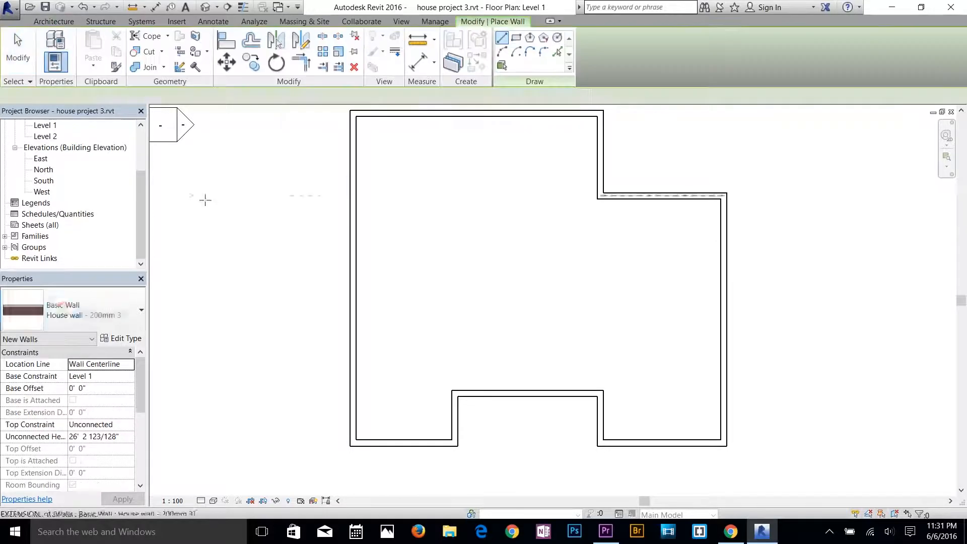
click(64, 310)
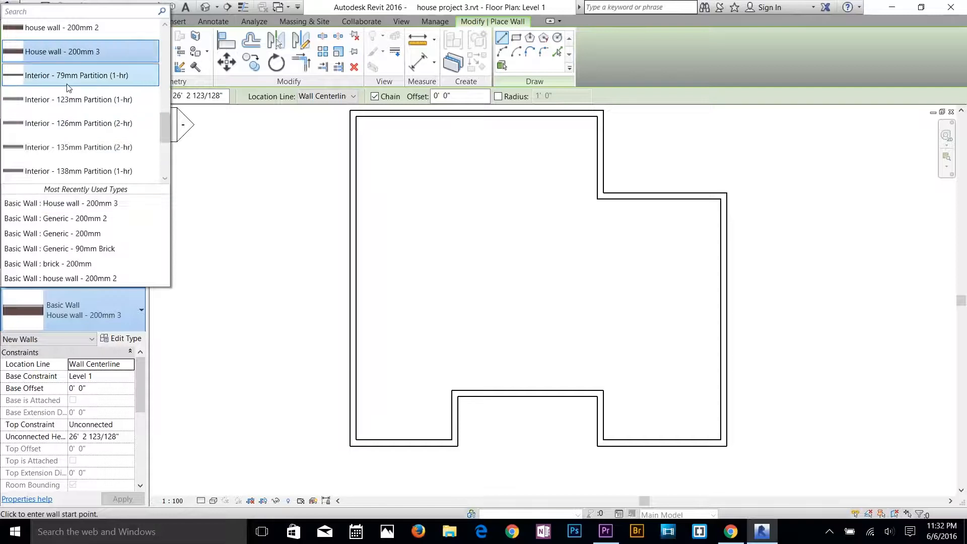
scroll(68, 113, up, 2)
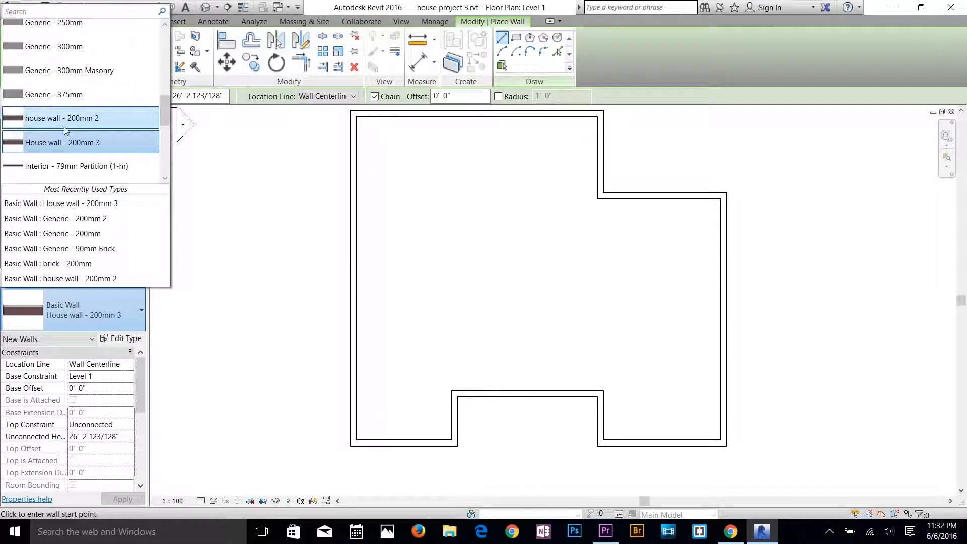
scroll(71, 113, up, 3)
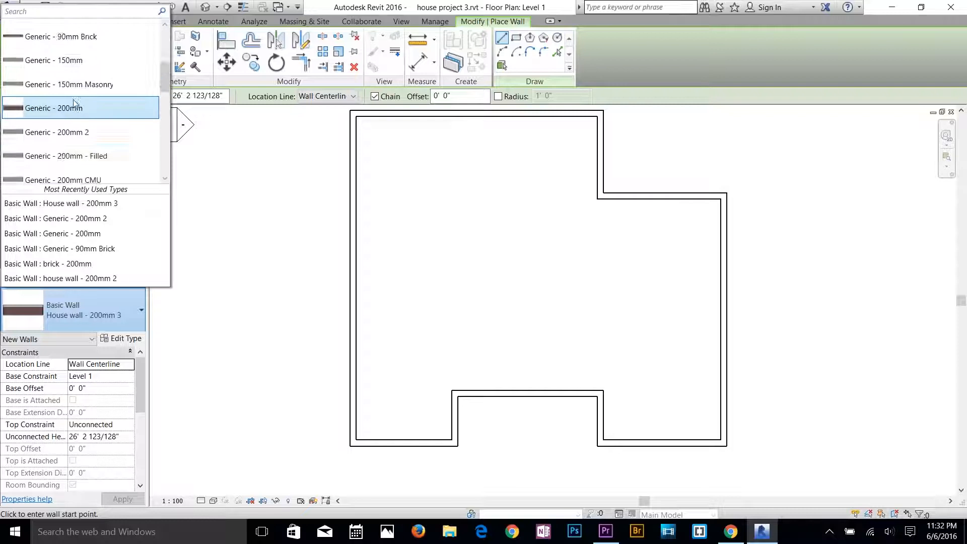
scroll(68, 126, up, 2)
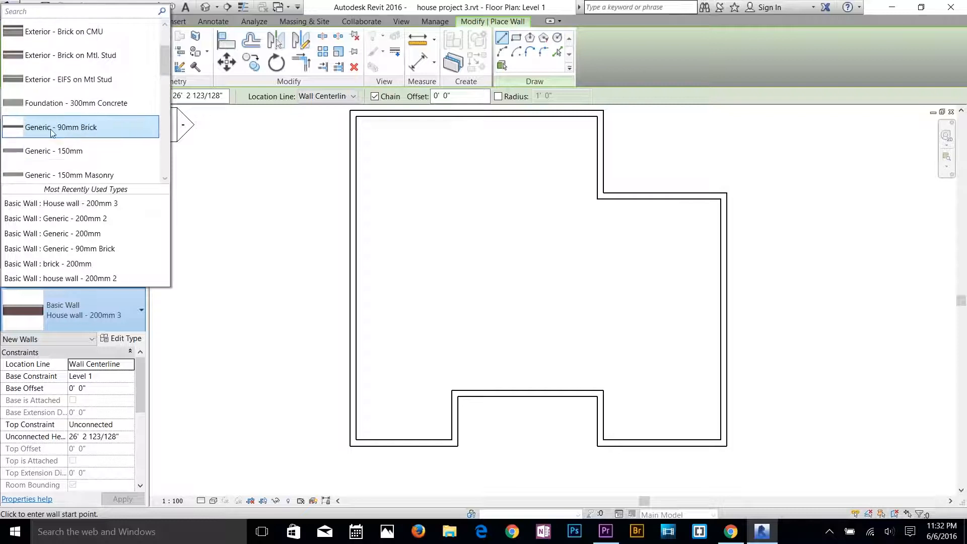
click(50, 129)
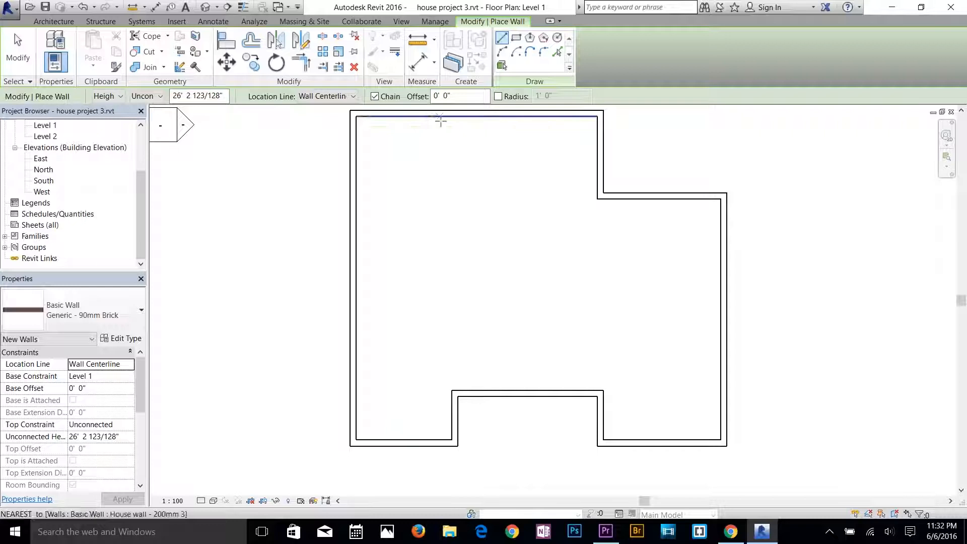
click(454, 393)
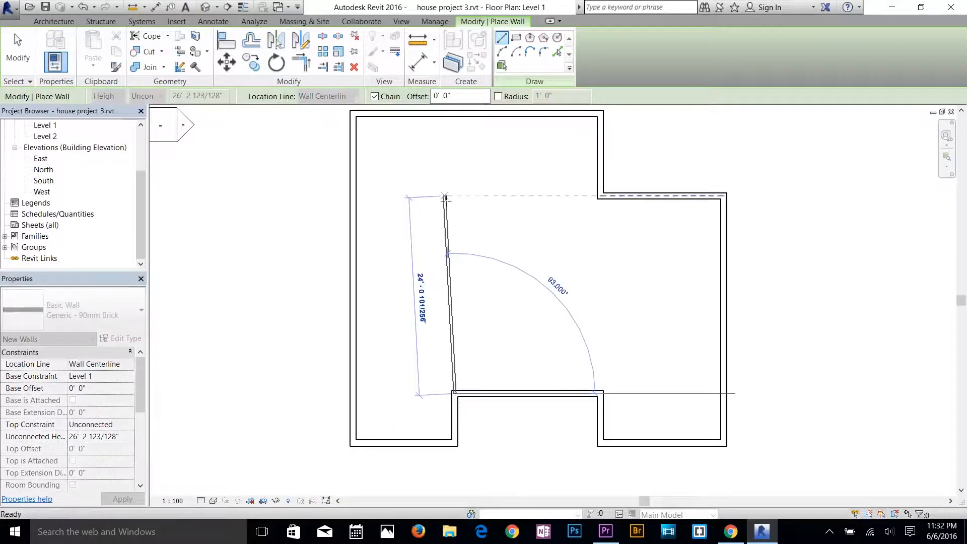
key(Escape)
scroll(443, 398, up, 3)
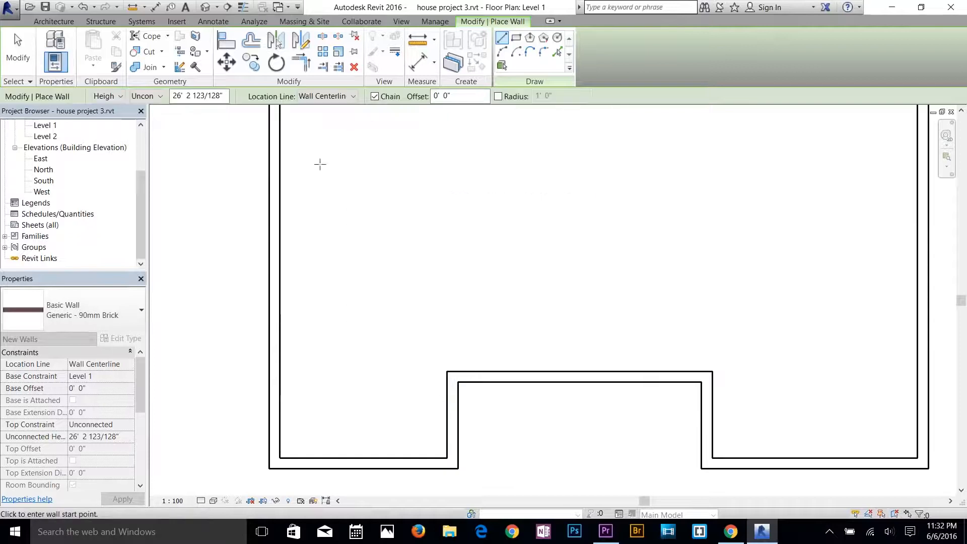
click(326, 96)
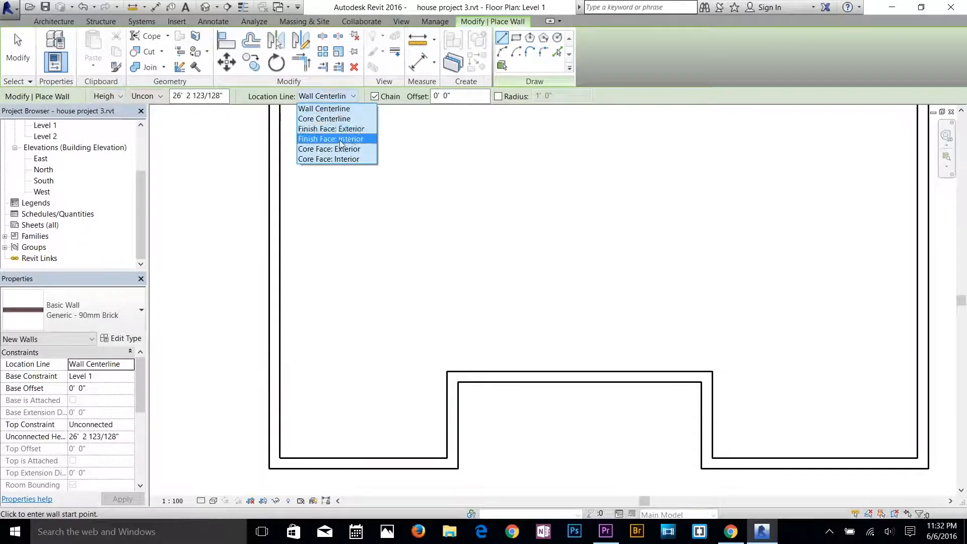
click(355, 138)
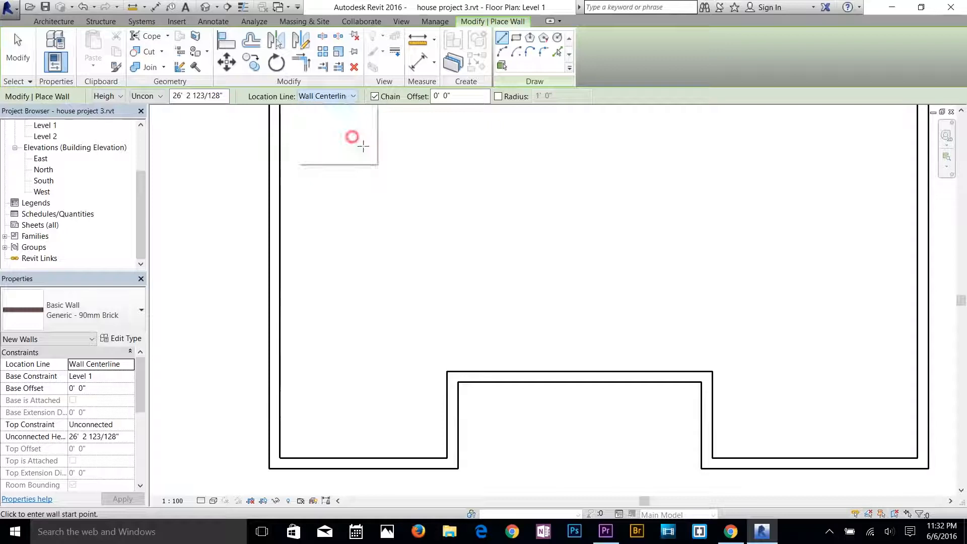
click(447, 374)
key(Escape)
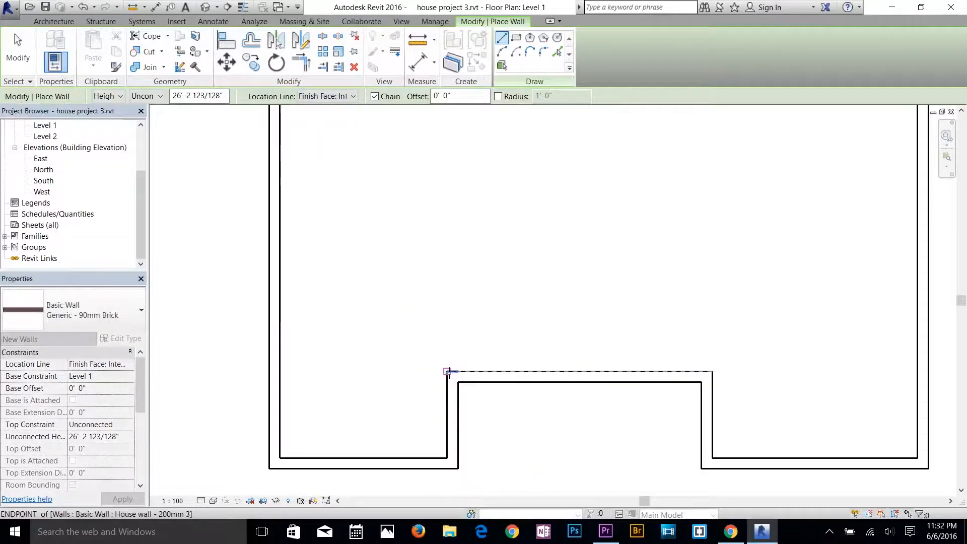
Draw a 33'-3" wall from the recess's upper-left corner straight up to the top exterior wall, with the location line at Finish Face: Exterior.
click(337, 97)
click(342, 129)
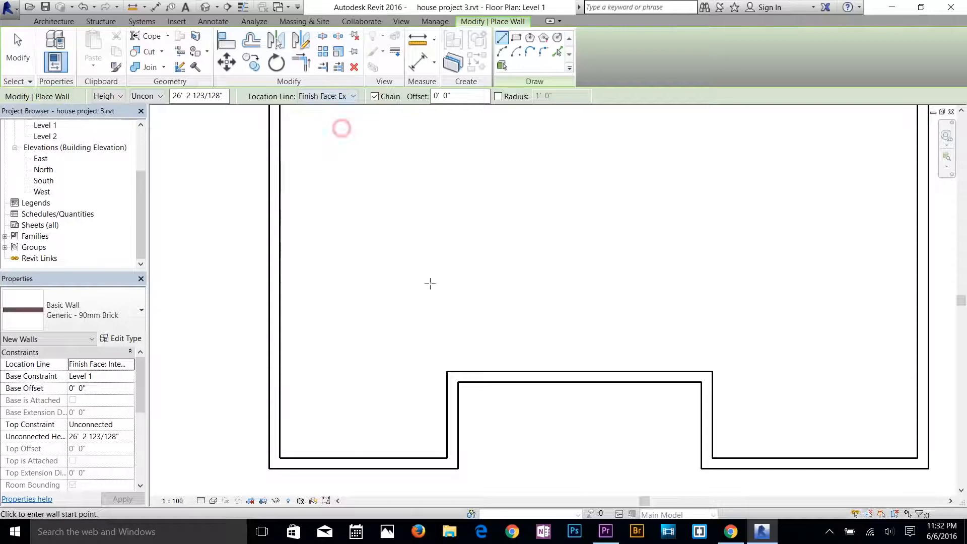
click(447, 371)
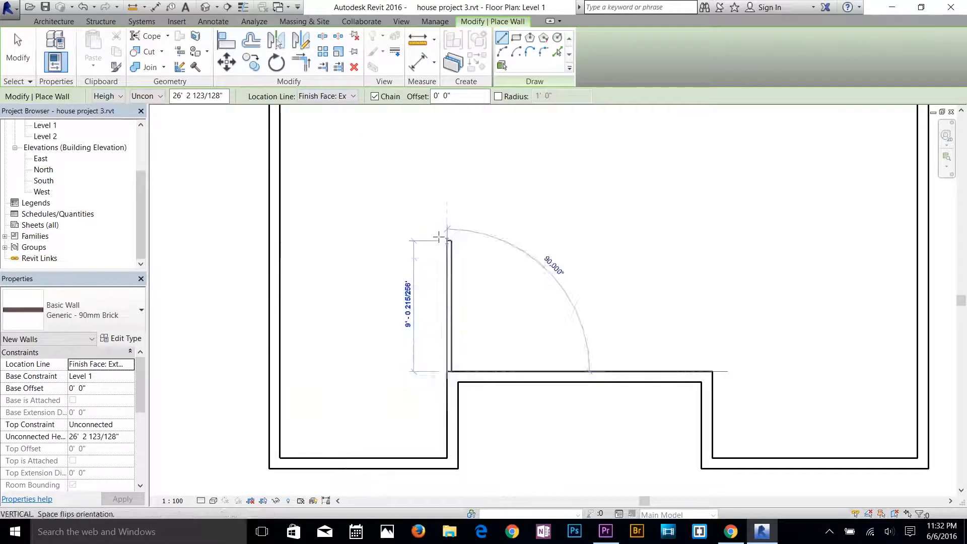
scroll(443, 233, down, 2)
middle_drag(454, 318, 444, 366)
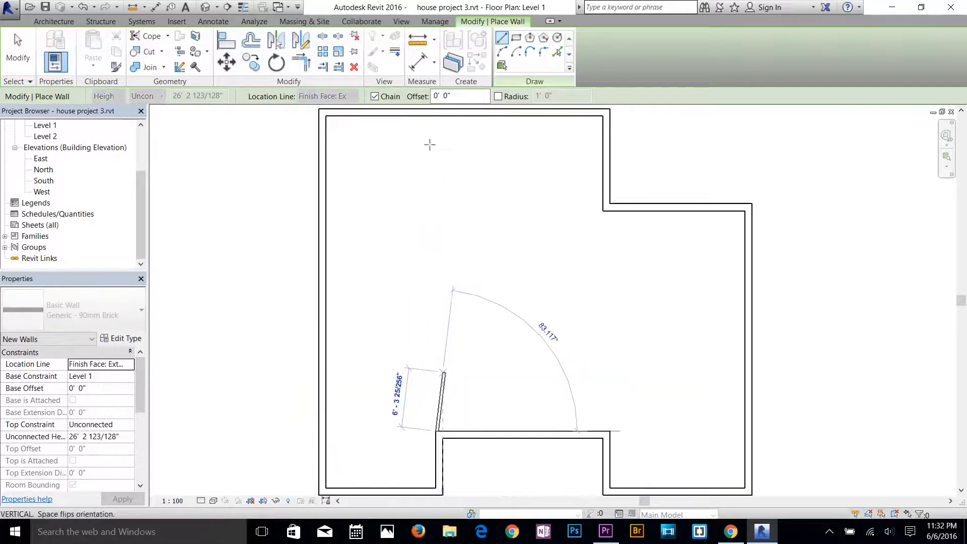
click(436, 117)
key(Escape)
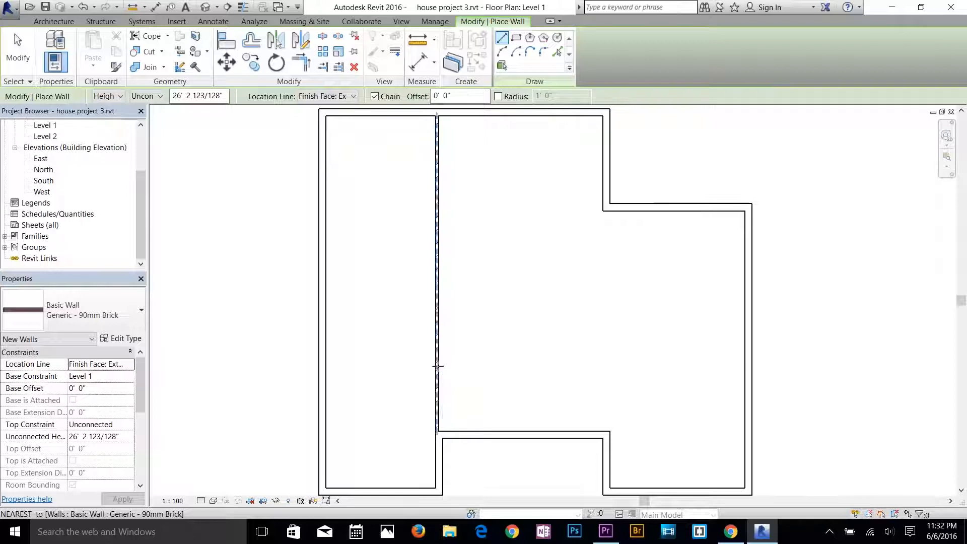
Draw a 90mm brick wall about 17'-11" right from the long vertical brick wall, turning down about 7'-3" to the recess's upper wall.
click(437, 367)
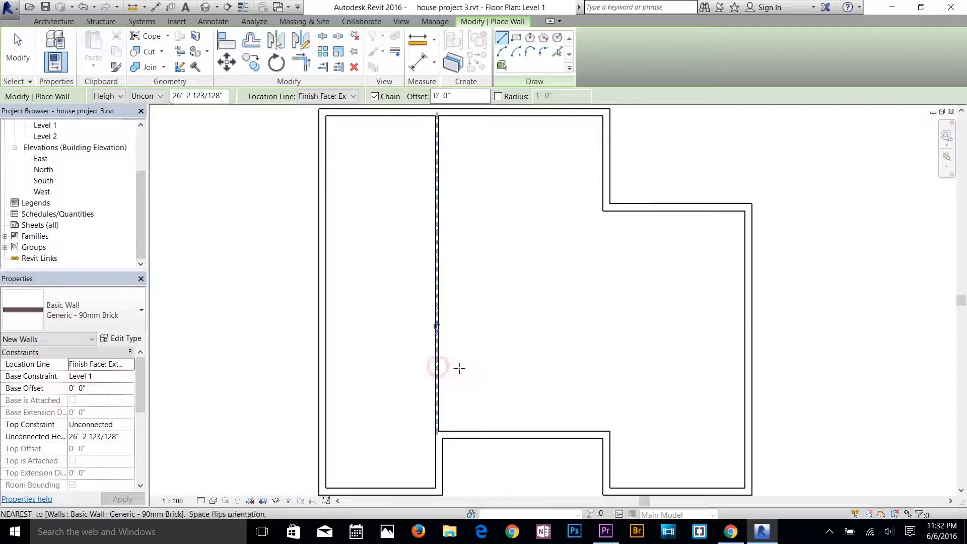
click(604, 367)
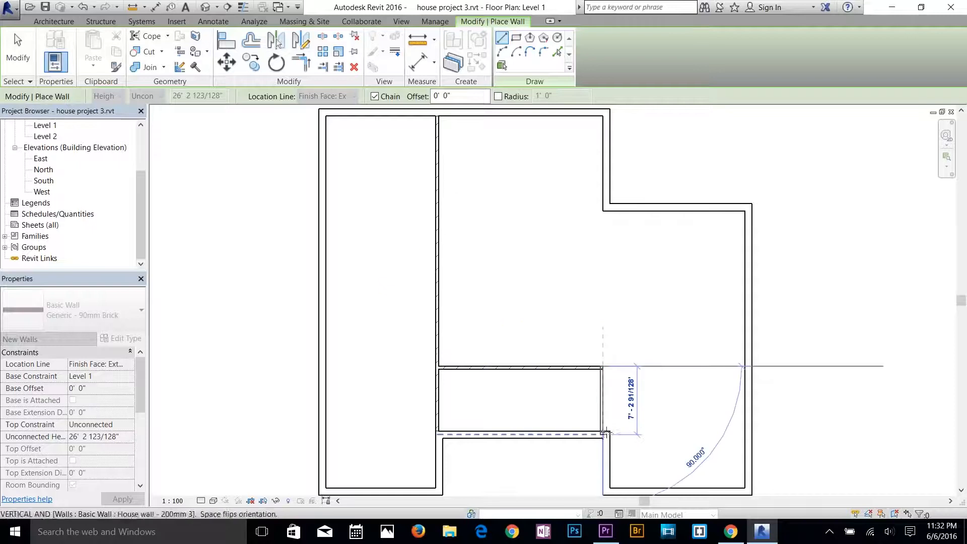
click(604, 433)
key(Escape)
scroll(626, 433, up, 5)
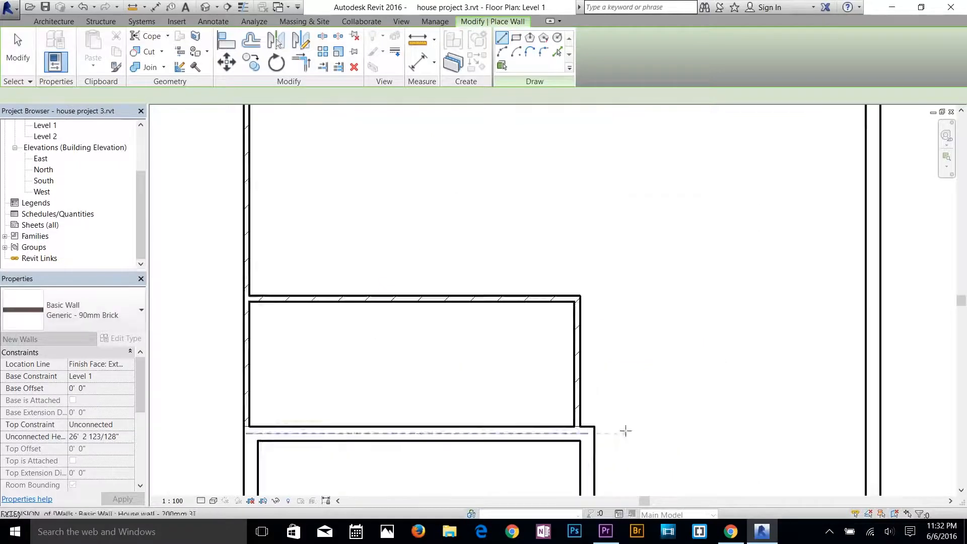
key(Escape)
key(Escape)
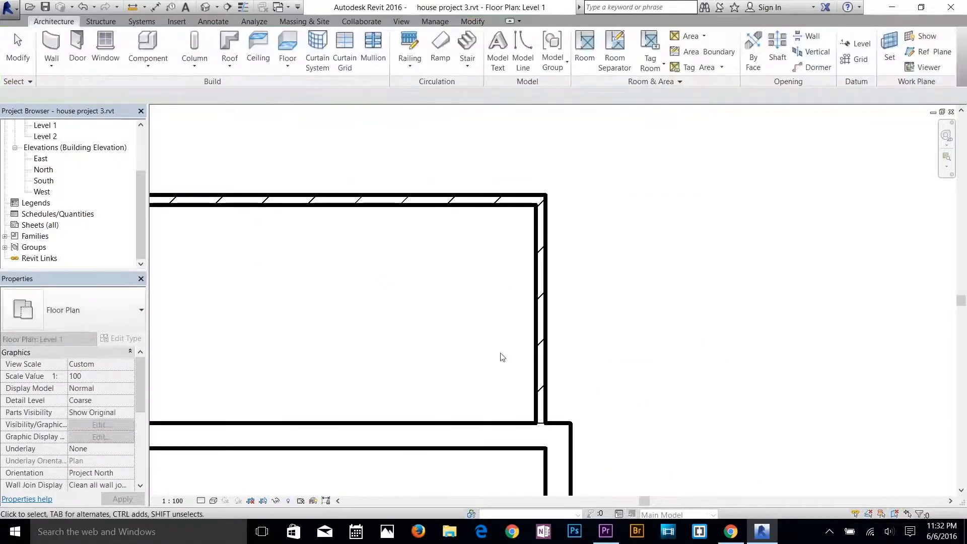
click(546, 342)
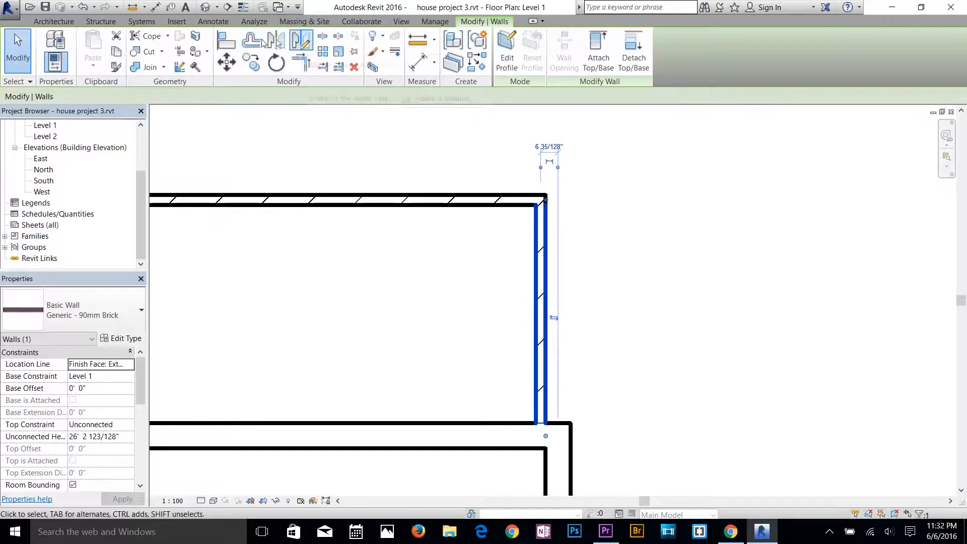
click(226, 41)
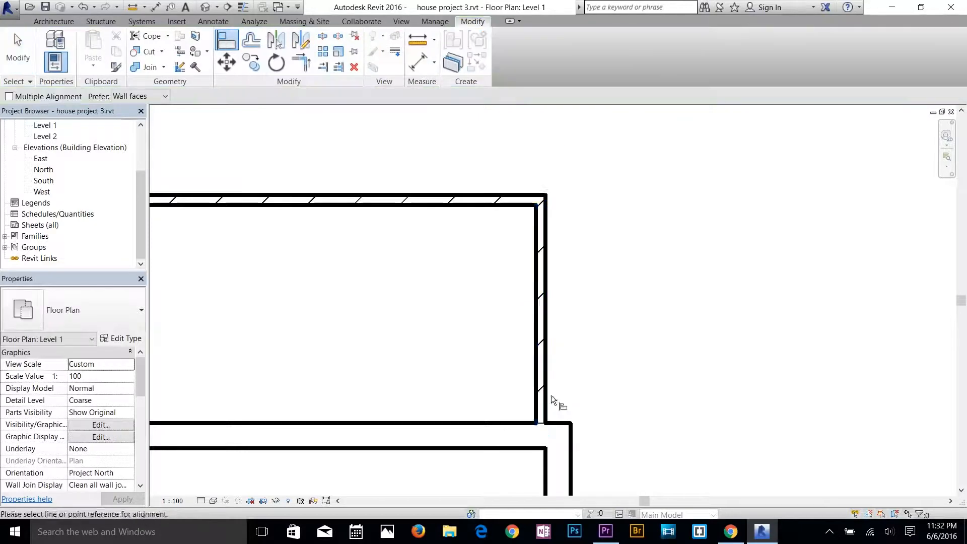
middle_drag(554, 403, 540, 250)
click(523, 210)
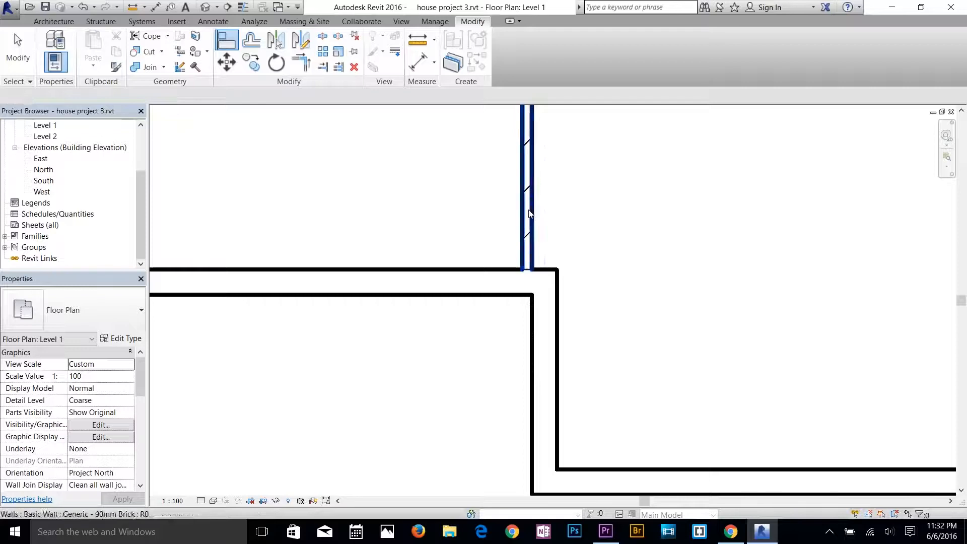
key(Escape)
key(Escape)
Align the right face of the short vertical brick wall with the room-side face of the recess's right exterior wall.
click(529, 212)
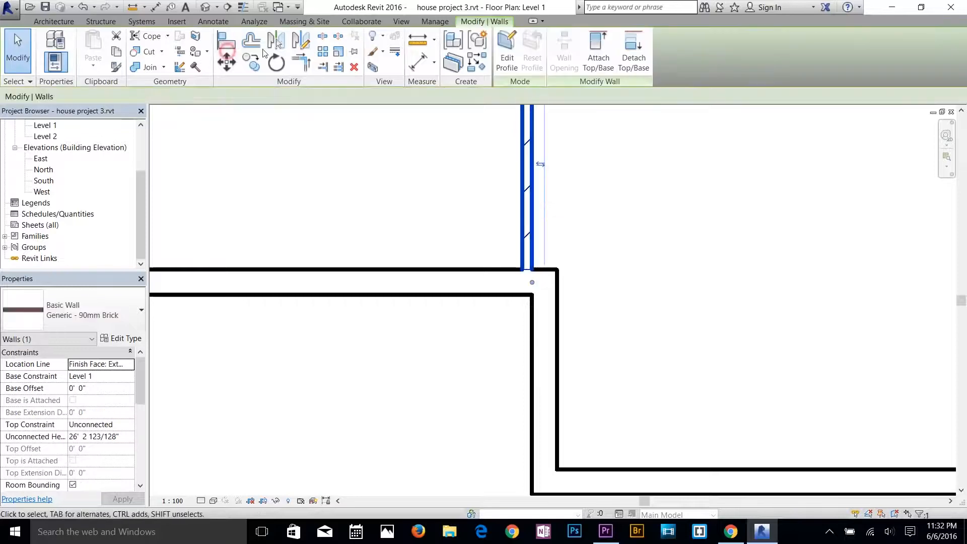
click(239, 47)
click(533, 182)
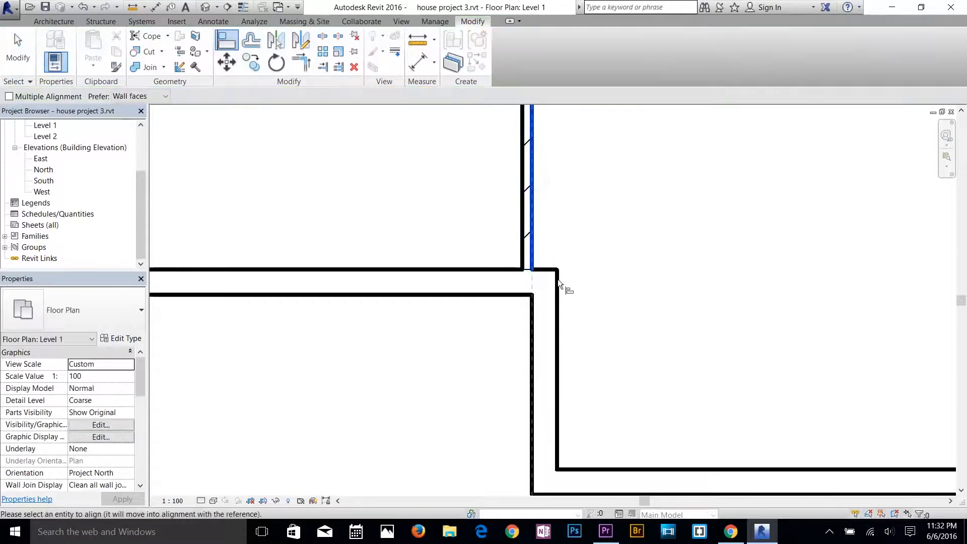
click(558, 280)
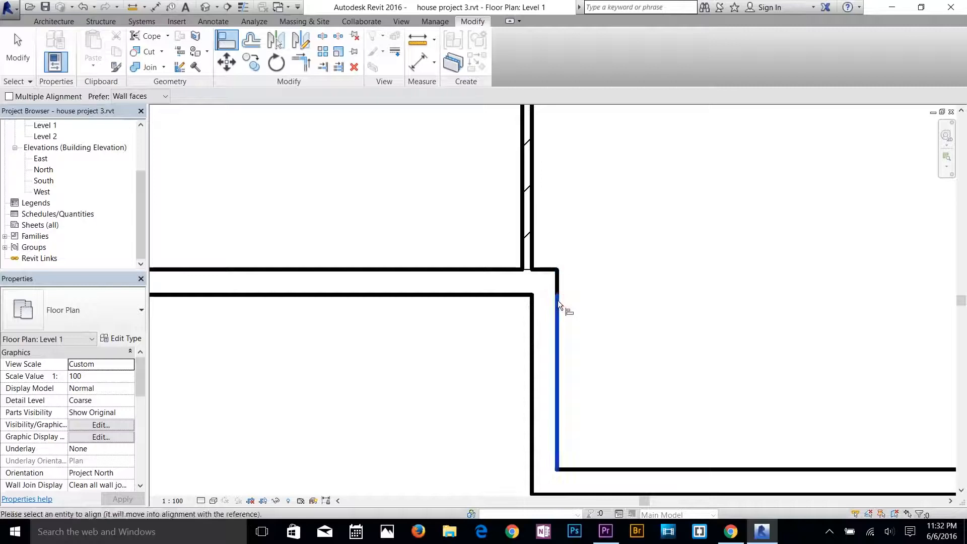
click(557, 299)
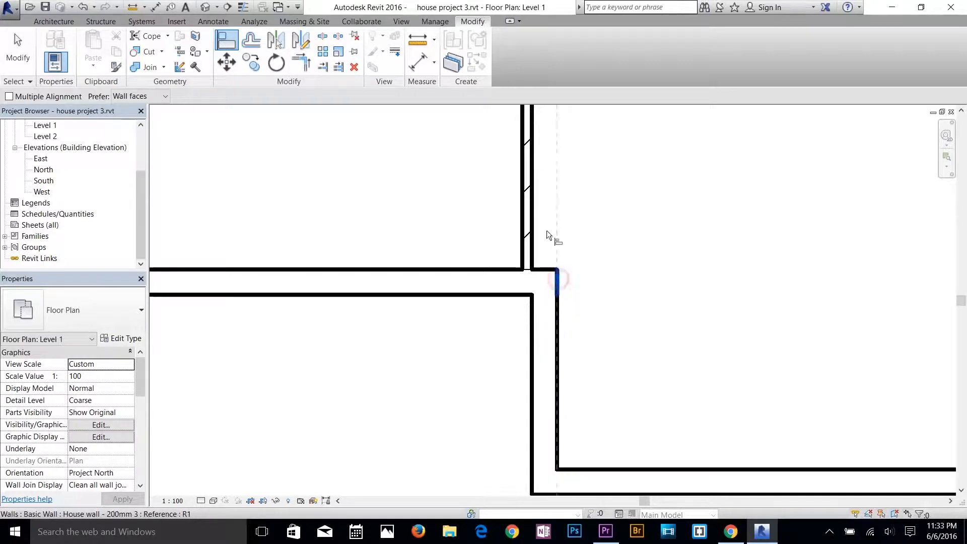
click(533, 213)
key(Escape)
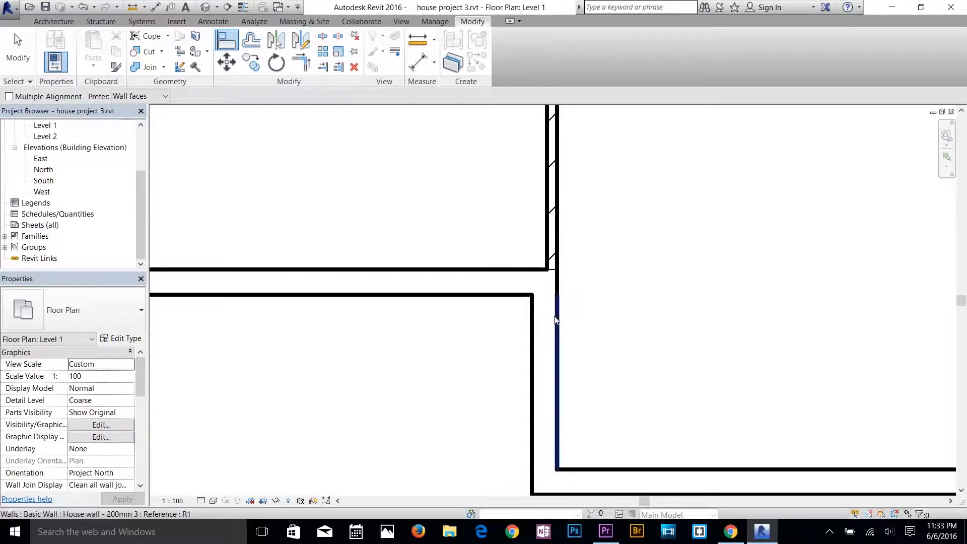
key(Escape)
scroll(554, 319, down, 2)
key(Escape)
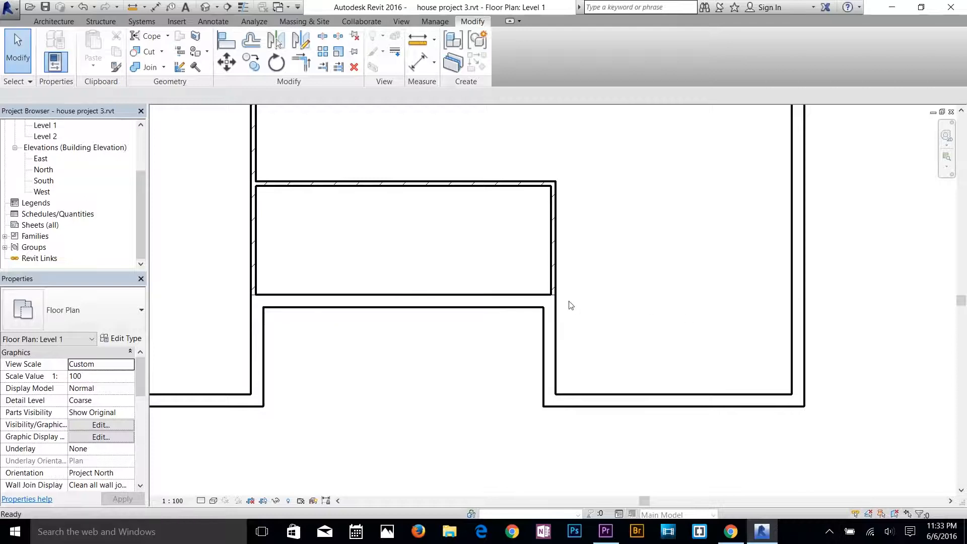
Draw a 90mm brick wall about 6'-2" long to the right from the upper-right corner of the brick enclosure above the recess.
scroll(559, 299, up, 2)
scroll(551, 294, down, 2)
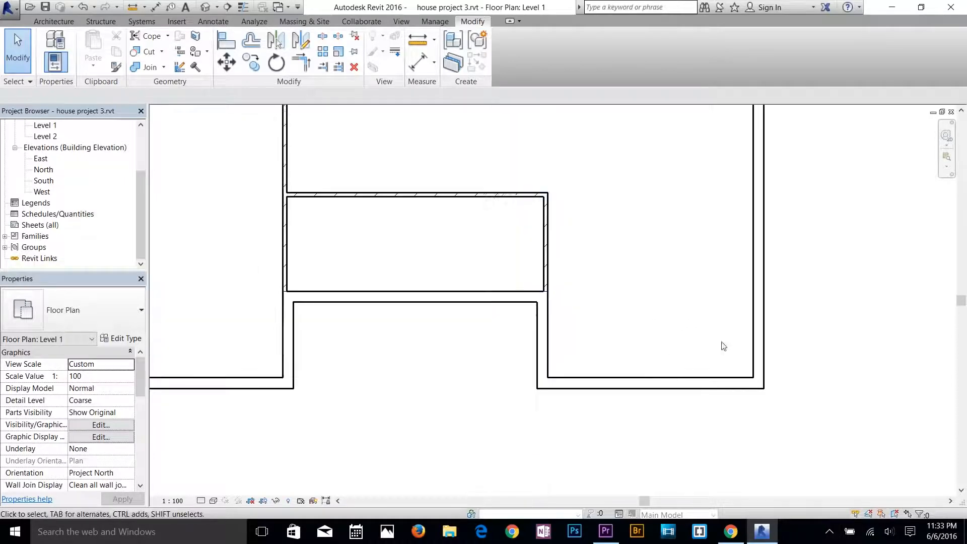
middle_drag(677, 331, 657, 369)
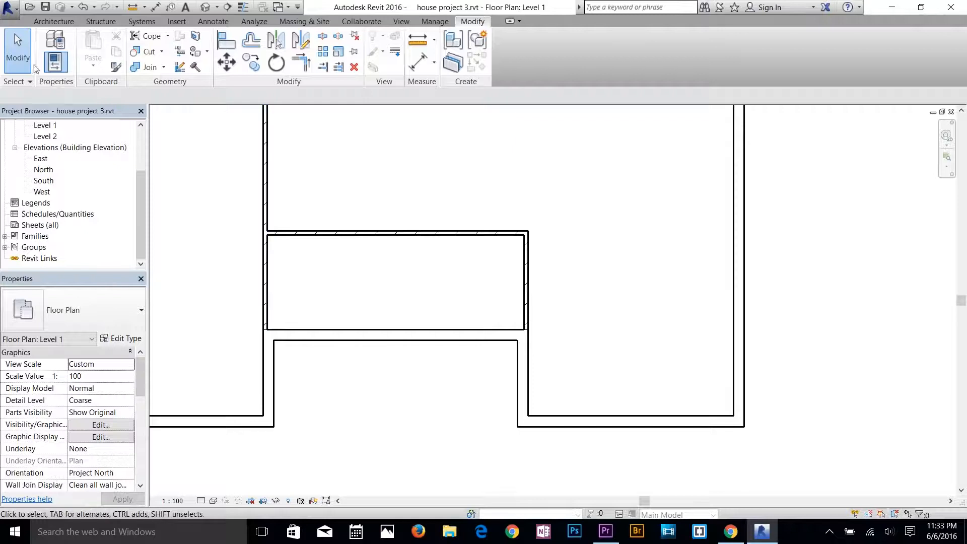
click(54, 22)
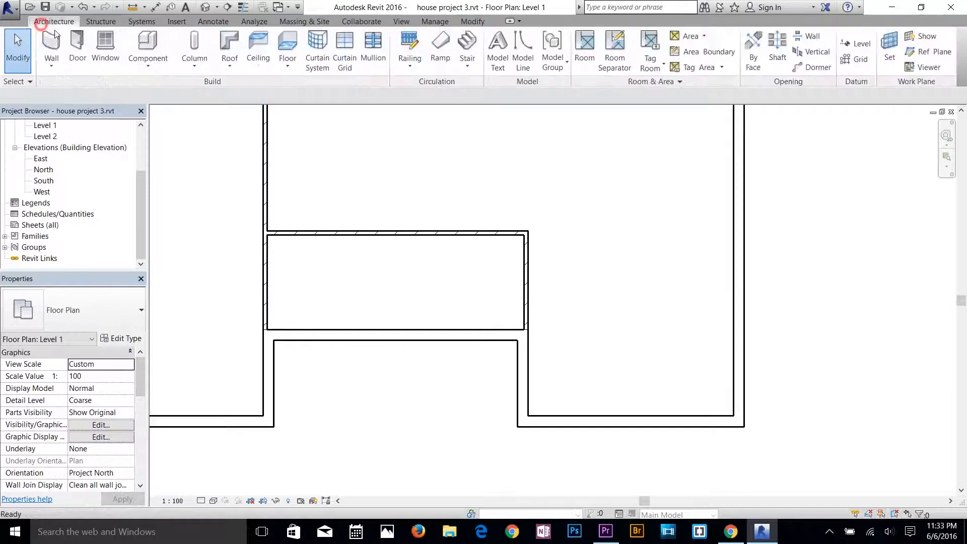
click(50, 43)
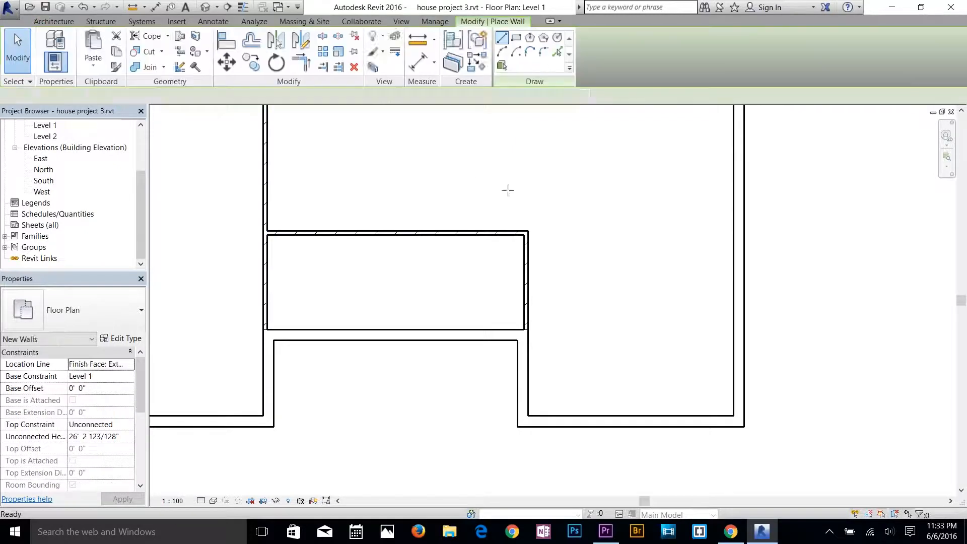
click(528, 231)
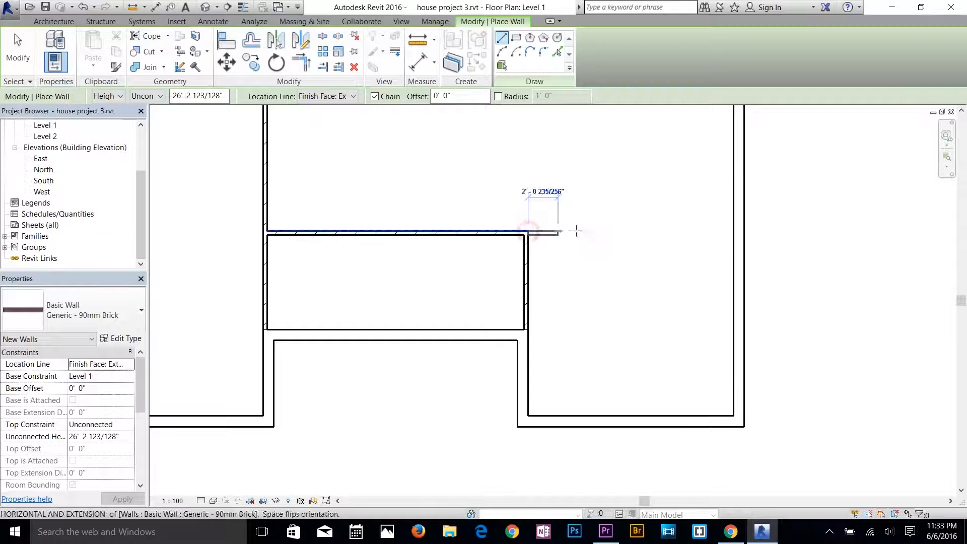
click(617, 233)
key(Escape)
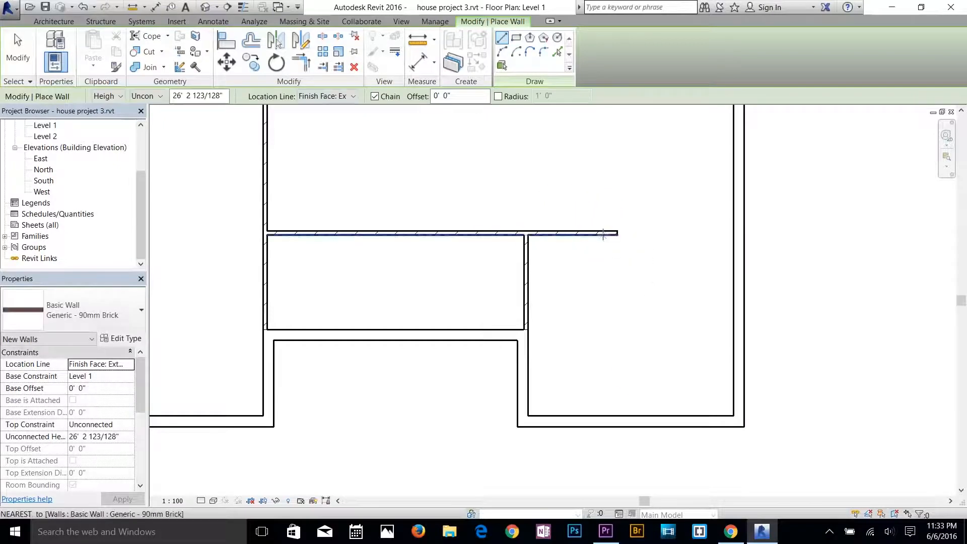
scroll(639, 302, up, 3)
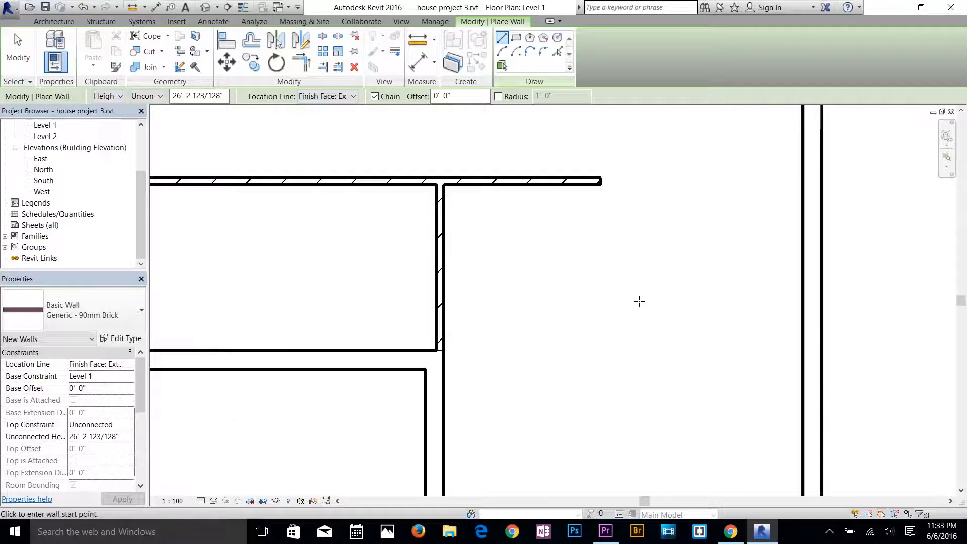
scroll(609, 282, down, 1)
scroll(572, 270, down, 3)
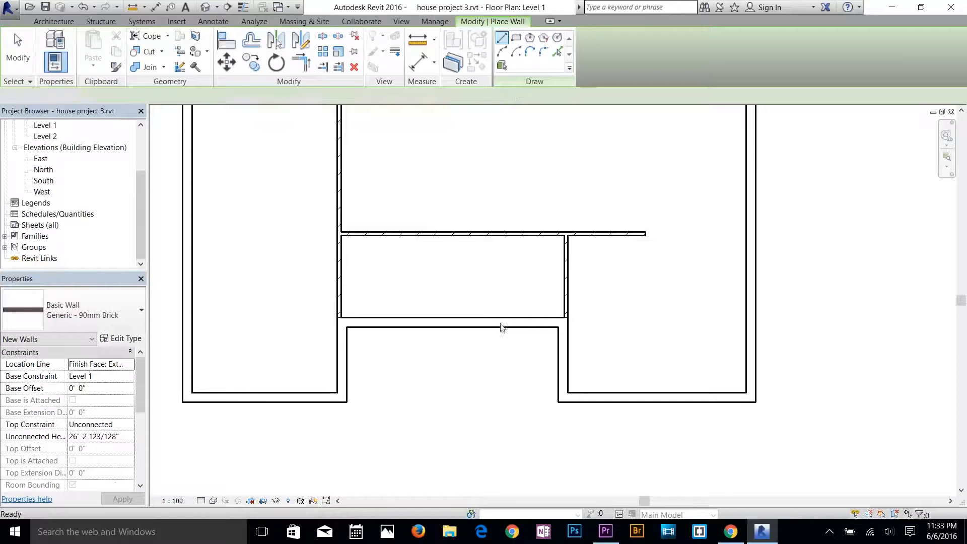
key(Escape)
key(Escape)
Try a 14' length for the bottom exterior wall segment left of the recess and undo the change.
scroll(388, 281, down, 3)
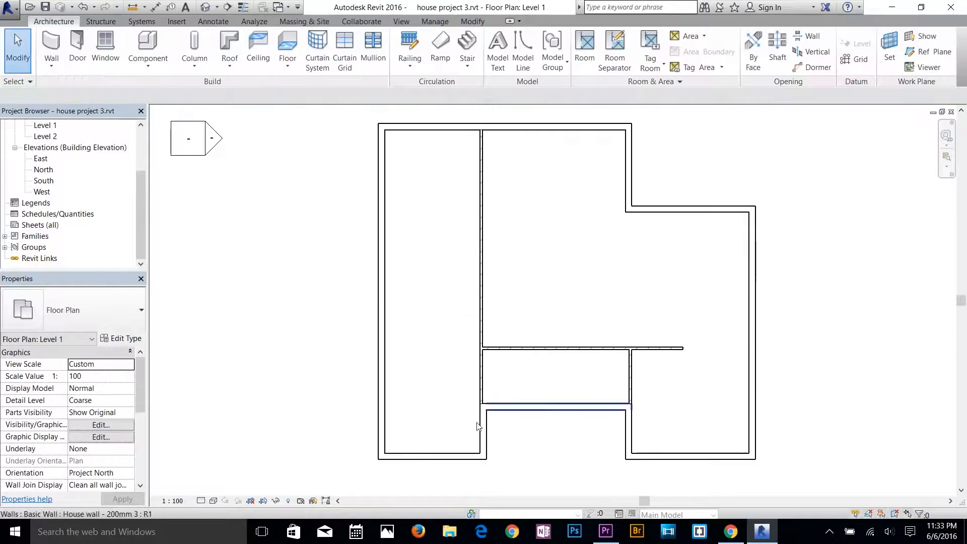
middle_drag(477, 425, 466, 333)
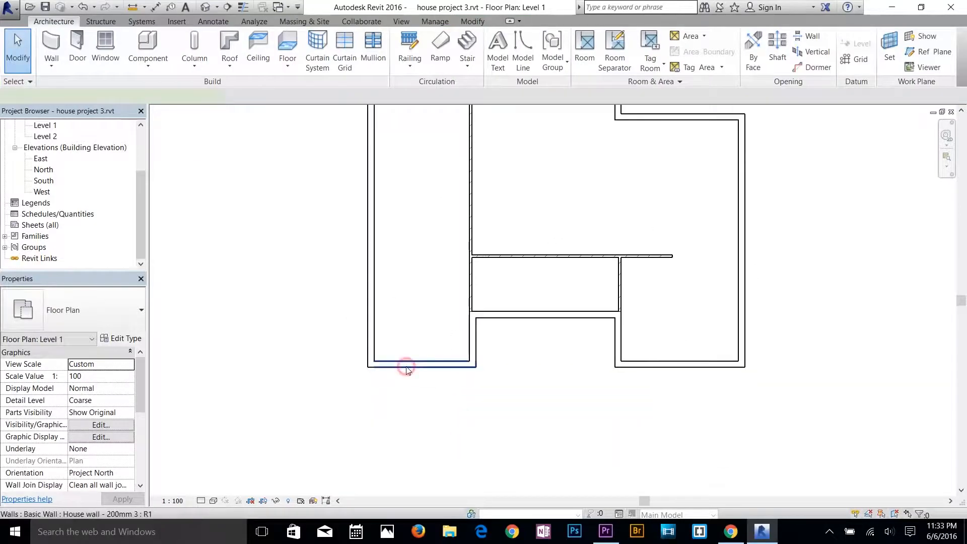
click(408, 369)
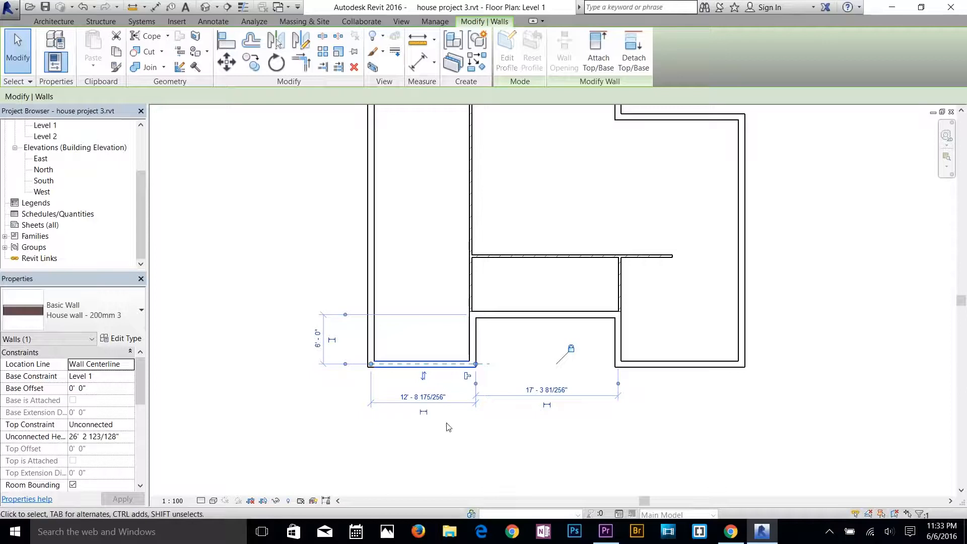
click(438, 398)
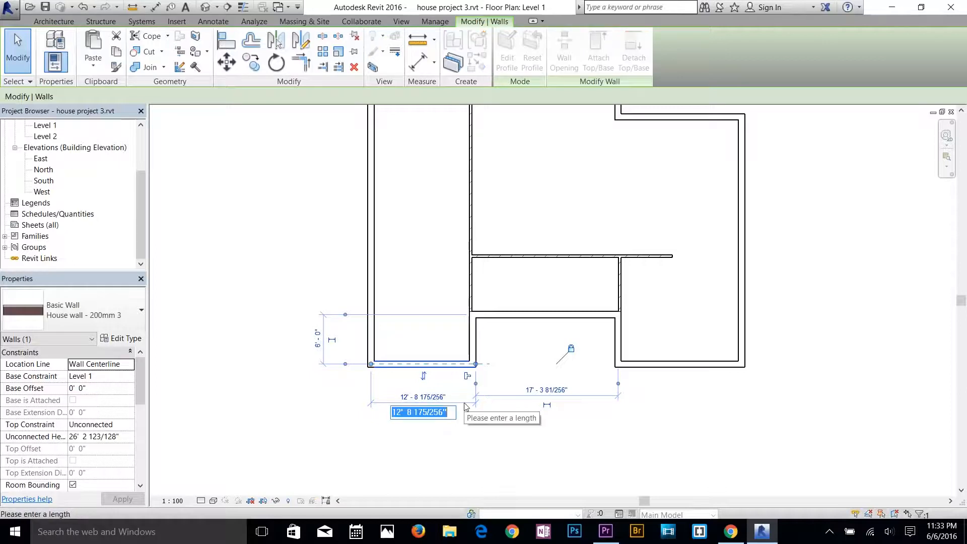
text(14)
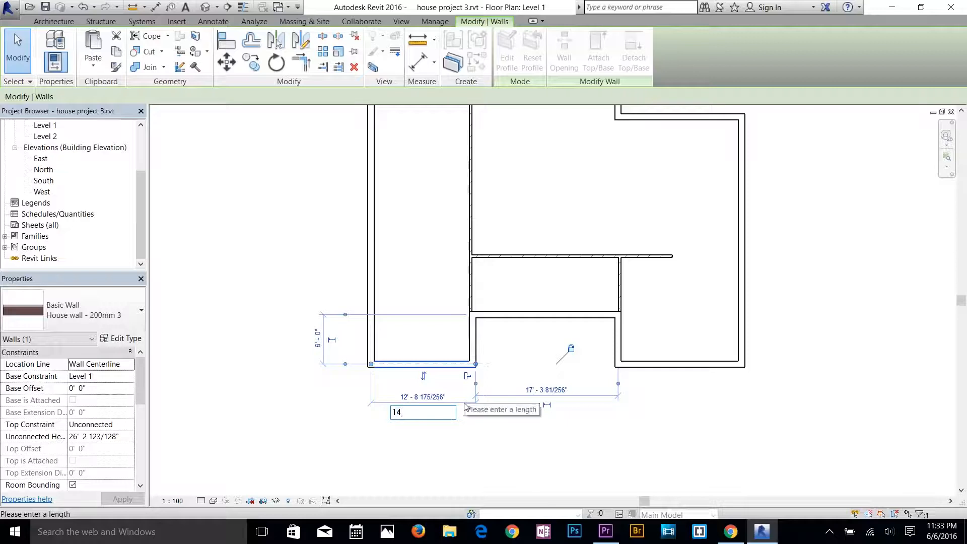
key(Return)
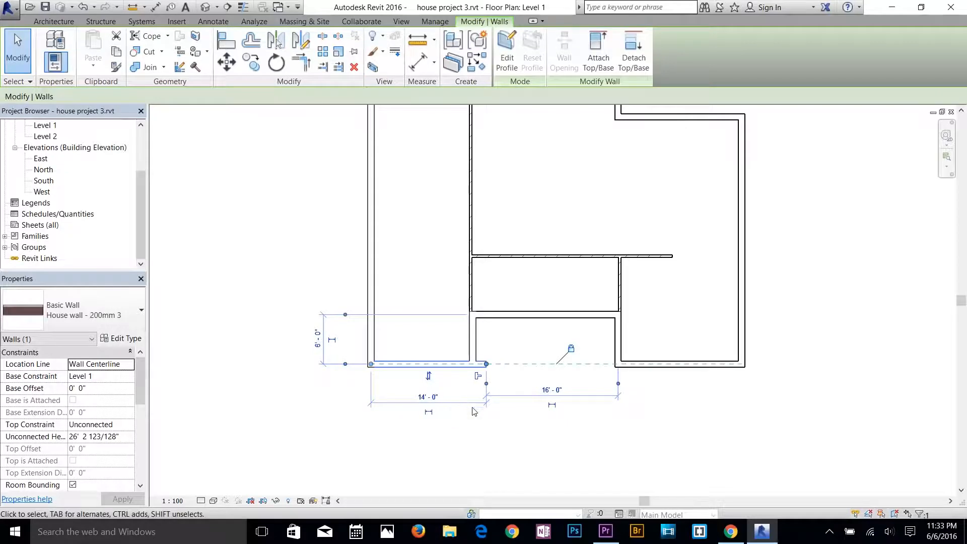
click(472, 412)
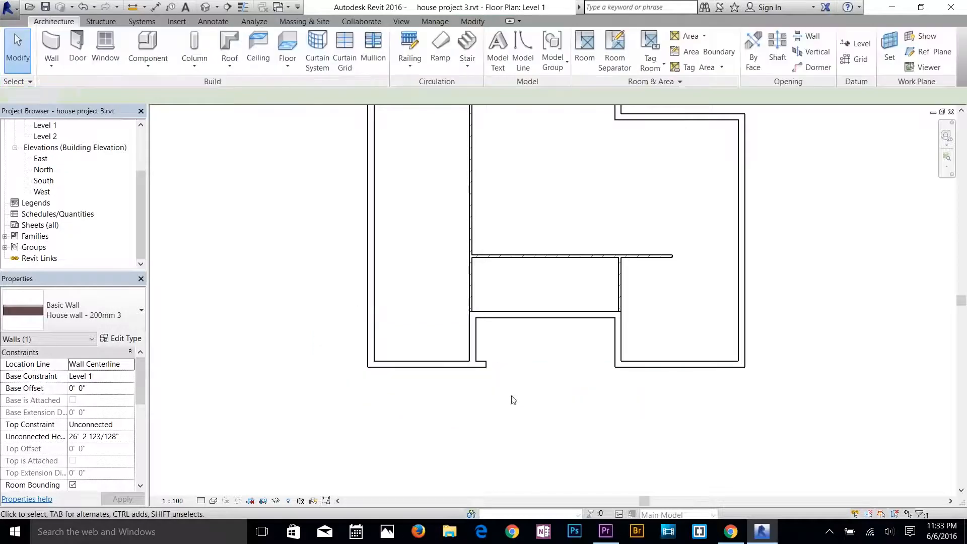
click(456, 371)
key(Escape)
click(84, 7)
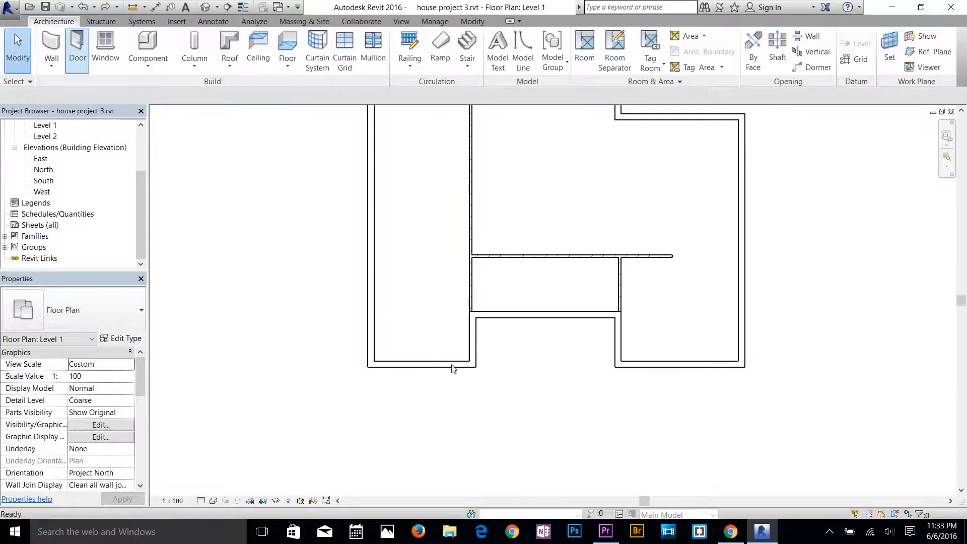
Check the distances between the recess's left exterior wall and the adjacent 90mm brick walls.
click(472, 333)
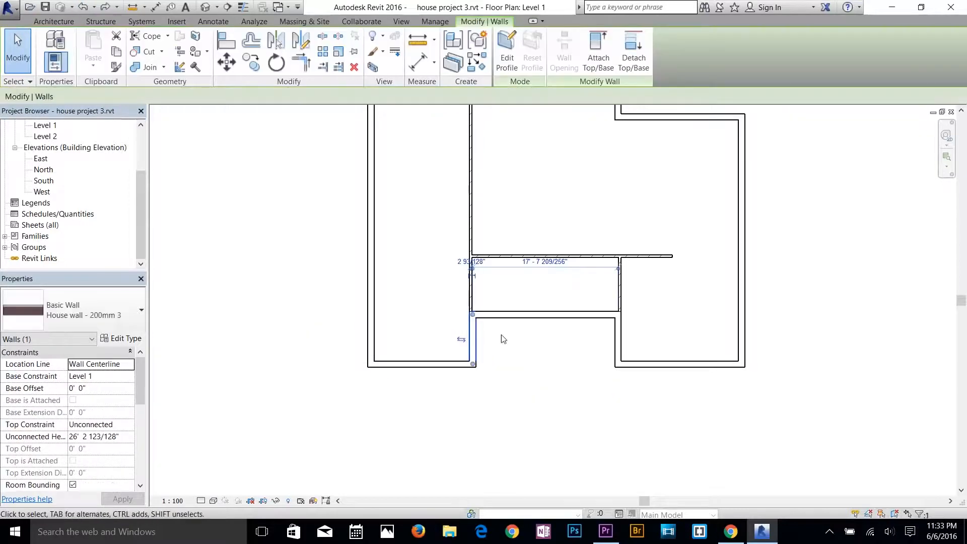
scroll(500, 338, up, 5)
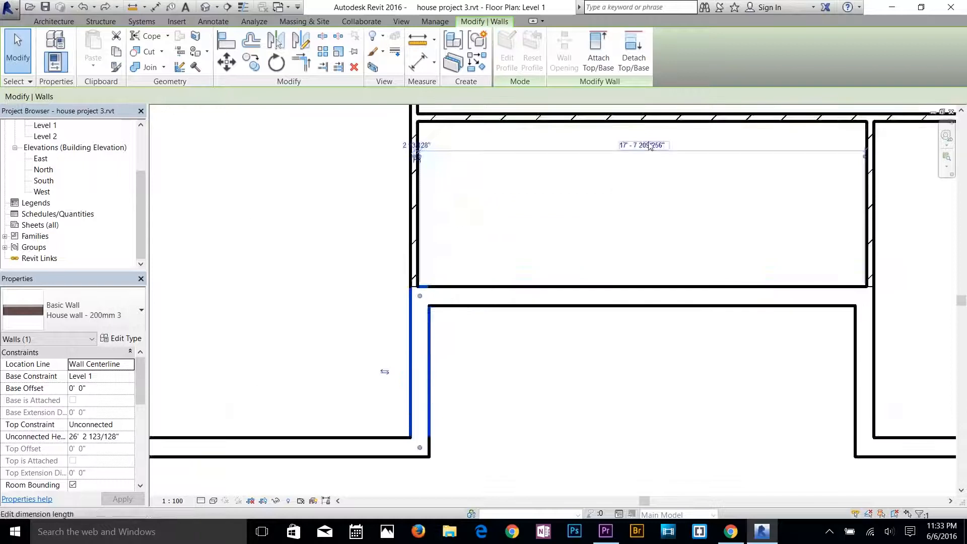
scroll(417, 352, down, 2)
scroll(420, 222, up, 7)
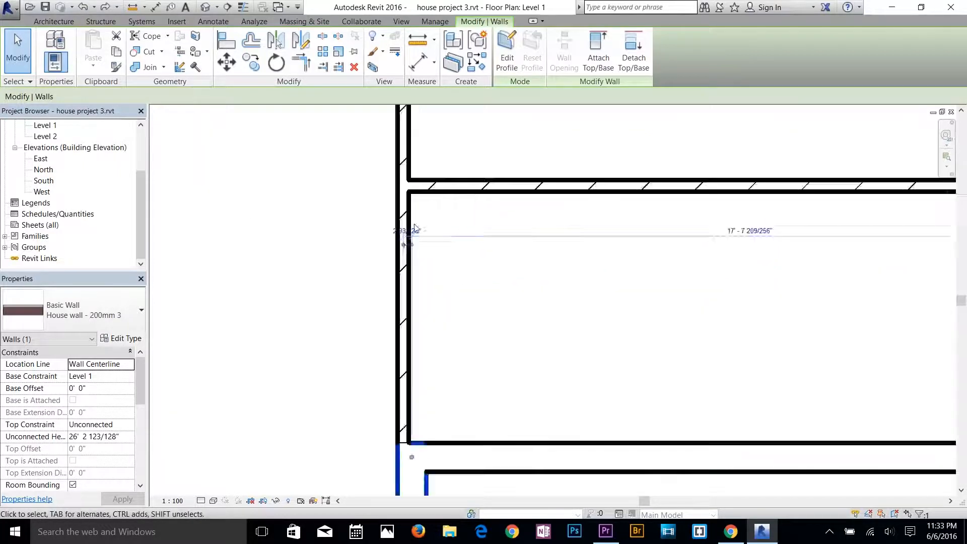
scroll(630, 273, down, 4)
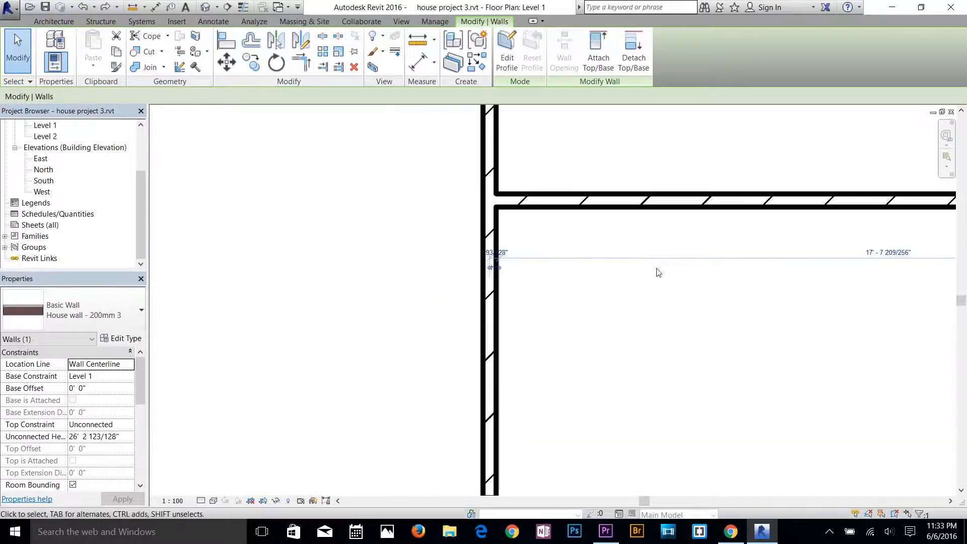
scroll(638, 340, down, 2)
middle_drag(633, 343, 505, 316)
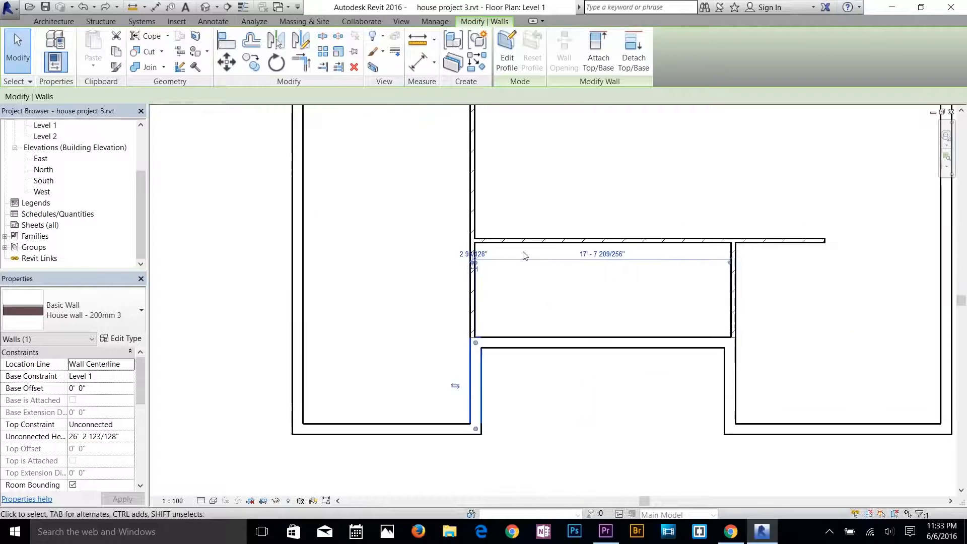
click(523, 252)
Set the distance from the left exterior wall to the long vertical brick wall to 14', unjoining the conflicting elements.
click(473, 196)
scroll(482, 283, down, 5)
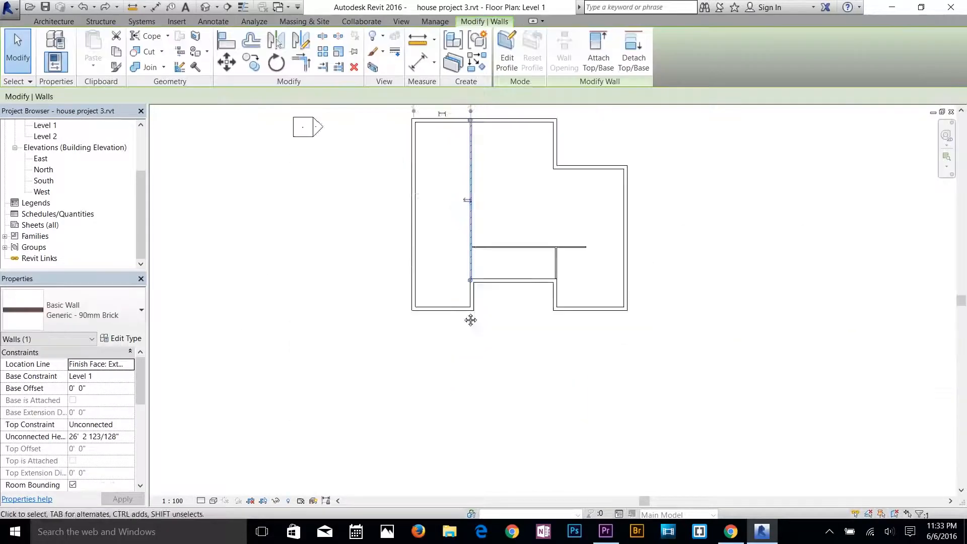
click(452, 208)
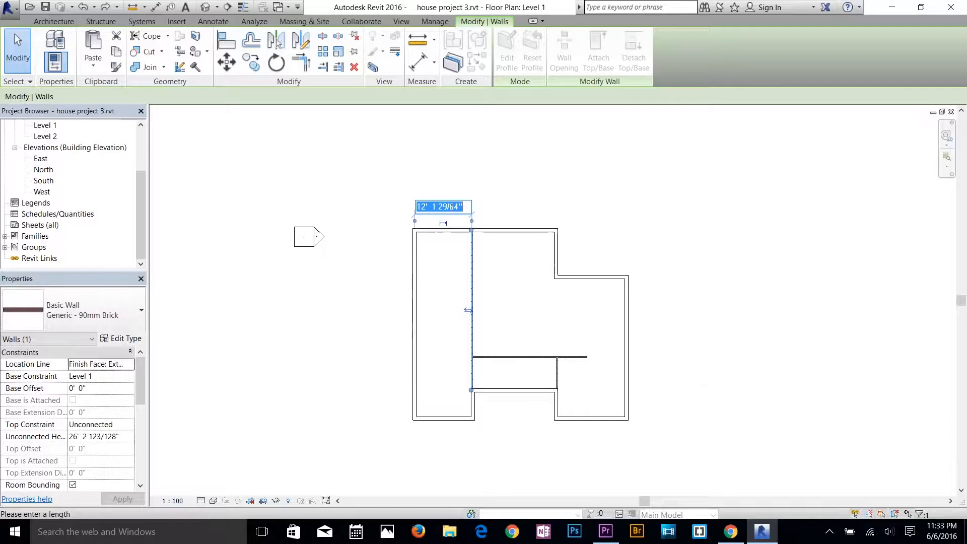
text(14)
key(Return)
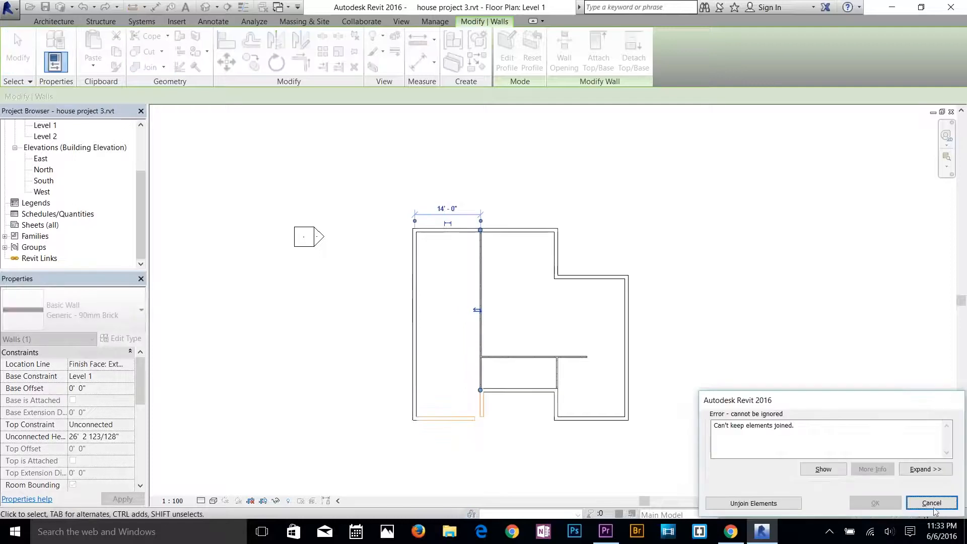
click(792, 508)
scroll(502, 421, up, 3)
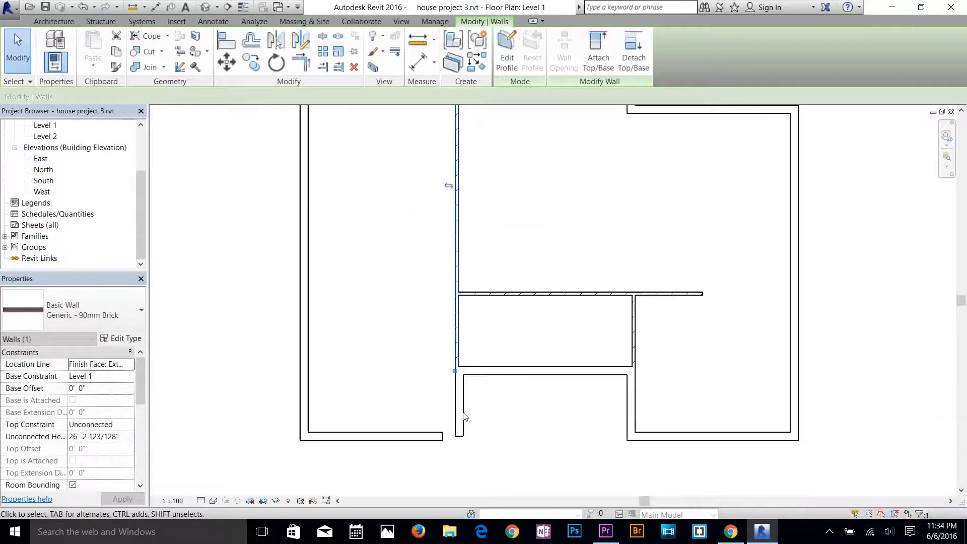
key(Escape)
Trim/extend the bottom exterior wall segment left of the recess to meet the recess's left exterior wall.
scroll(462, 434, up, 2)
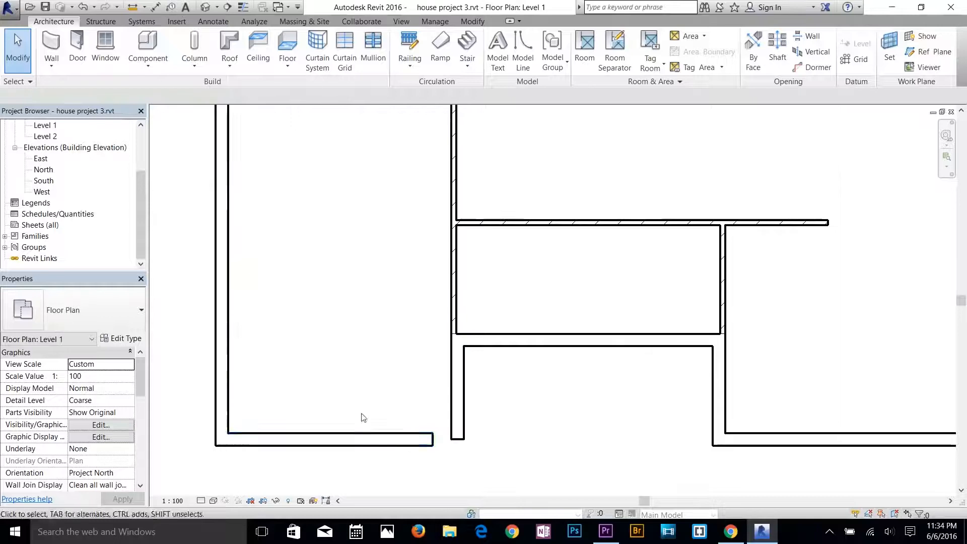
click(399, 443)
key(t)
key(r)
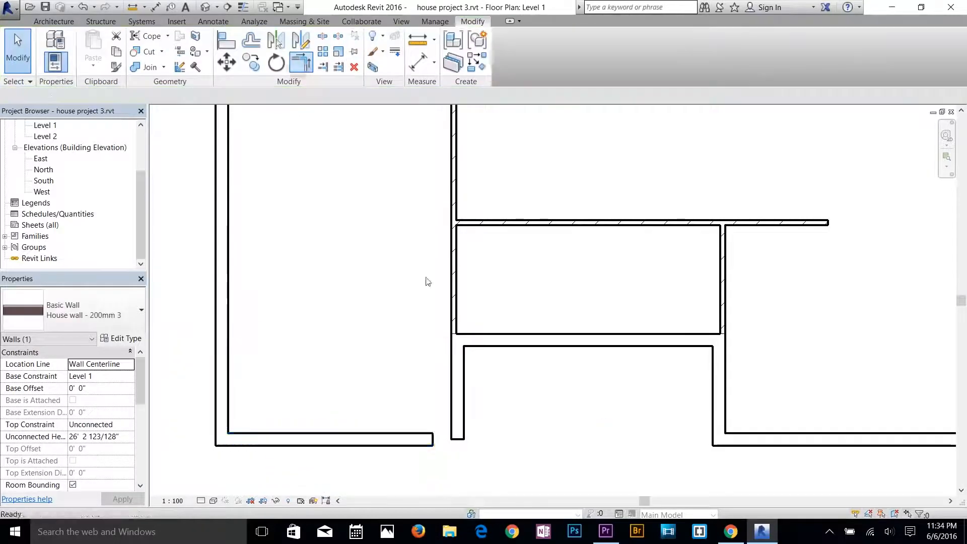
click(426, 444)
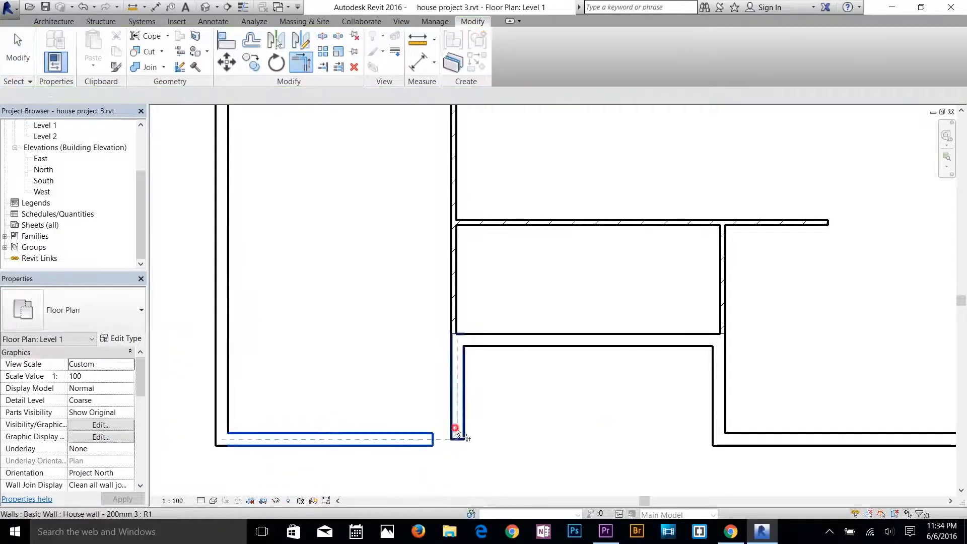
click(456, 432)
key(Escape)
click(459, 446)
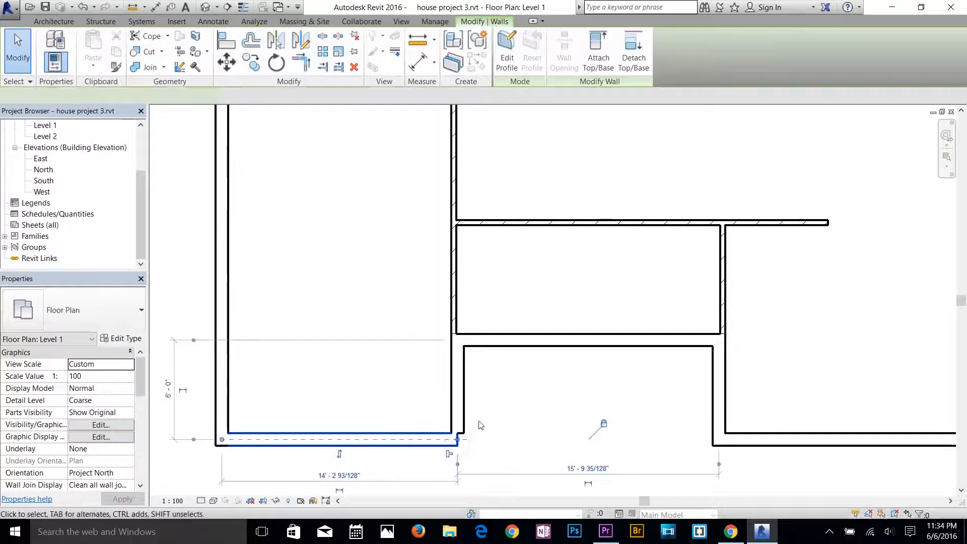
key(Escape)
Try aligning the outer face of the recess's left wall to the bottom wall segment's end, and undo the alignment.
click(441, 446)
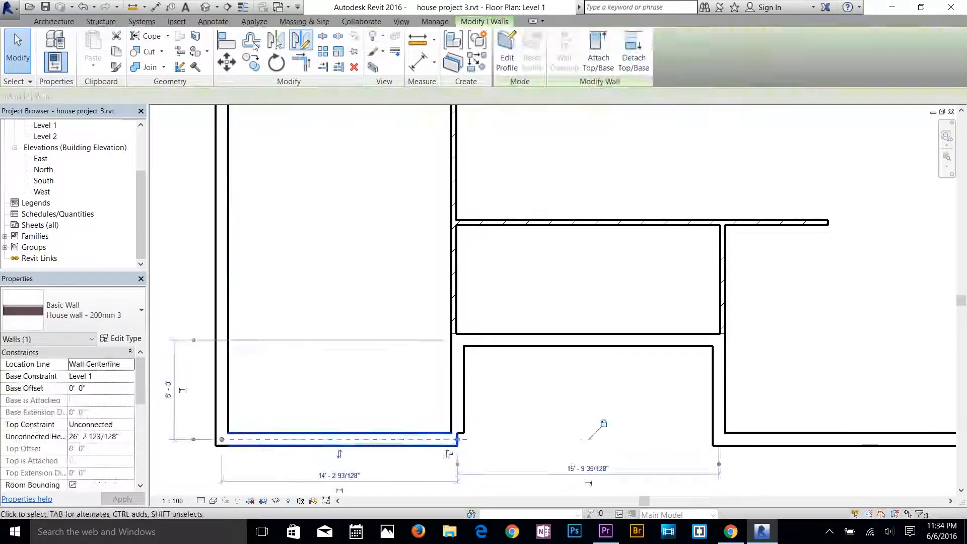
click(226, 40)
scroll(453, 429, up, 3)
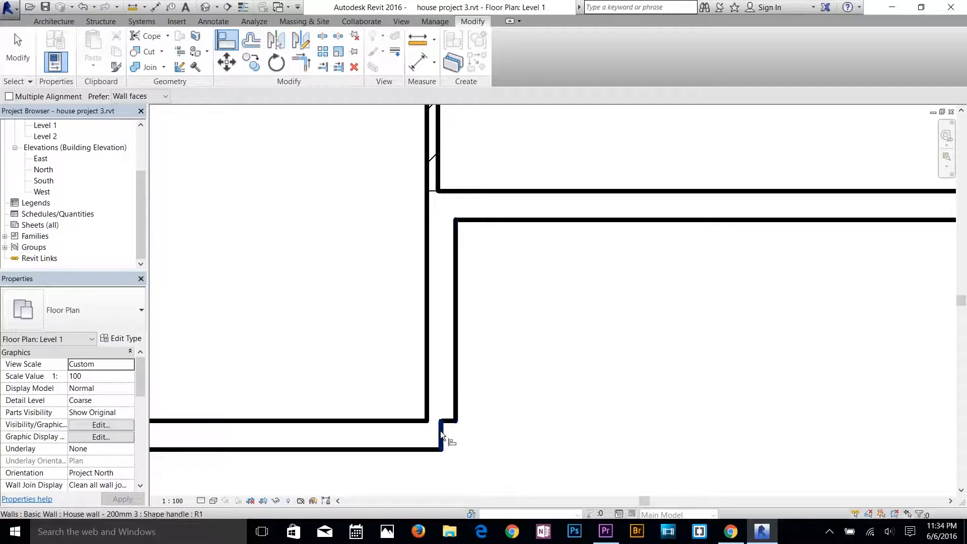
click(440, 431)
click(457, 399)
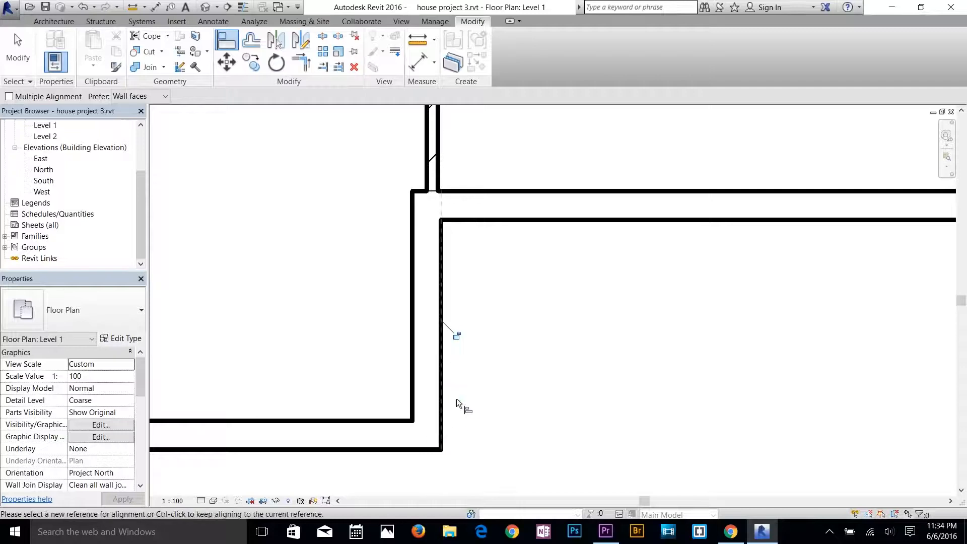
key(Escape)
key(Escape)
scroll(454, 398, down, 5)
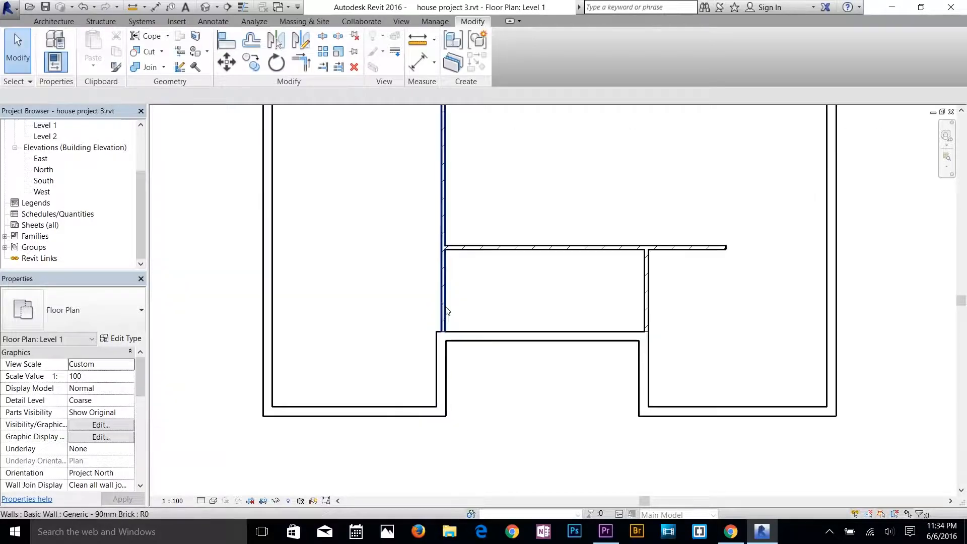
click(443, 306)
key(Escape)
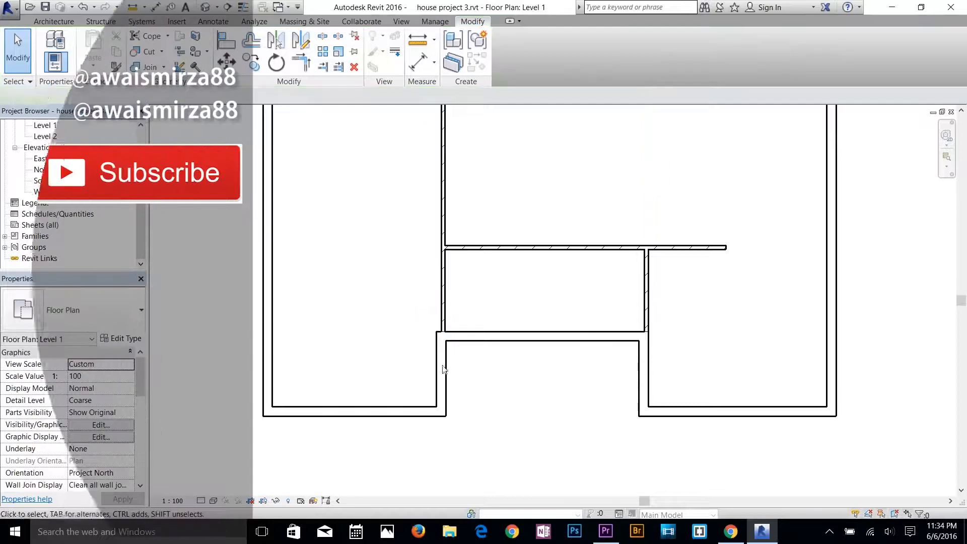
click(84, 6)
Align the right end of the bottom exterior wall segment with the outer face of the recess's left wall.
scroll(442, 450, down, 2)
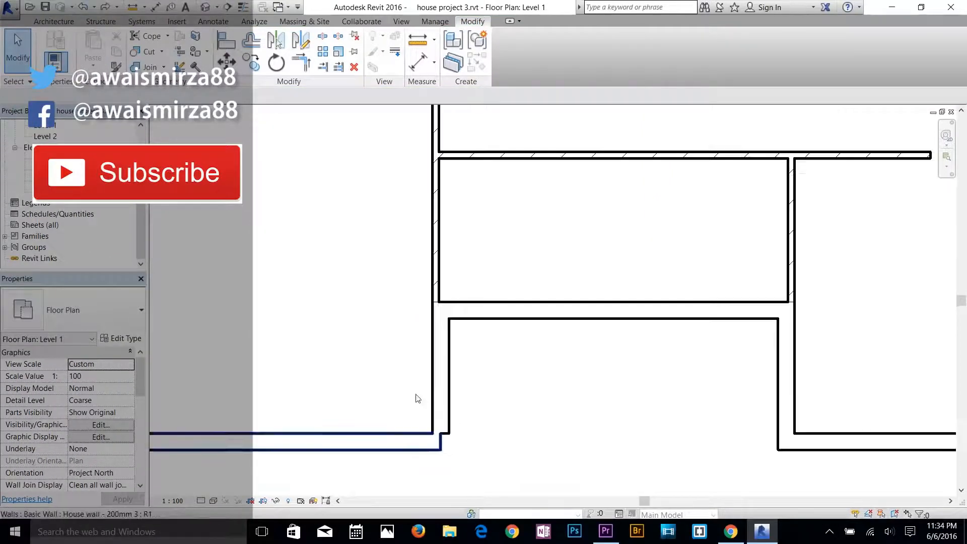
click(225, 42)
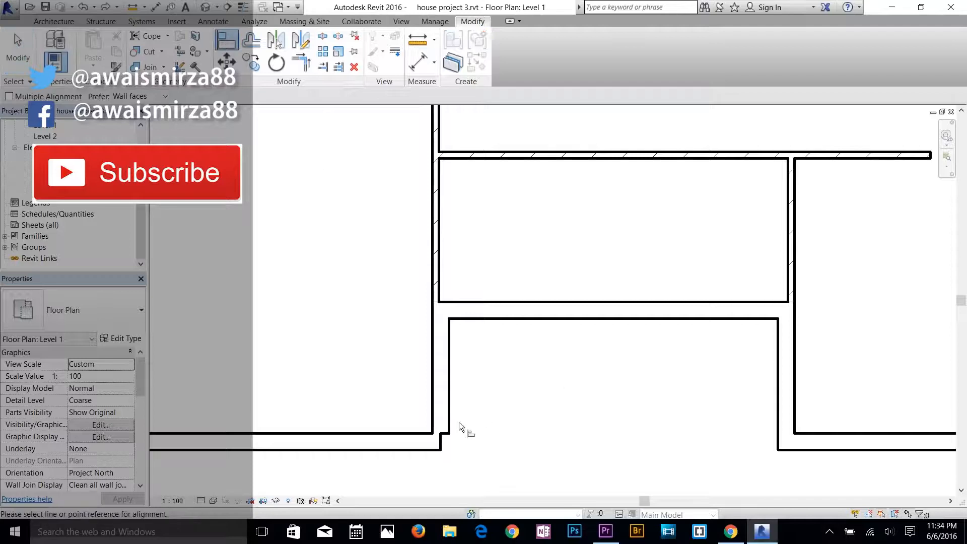
scroll(455, 448, up, 2)
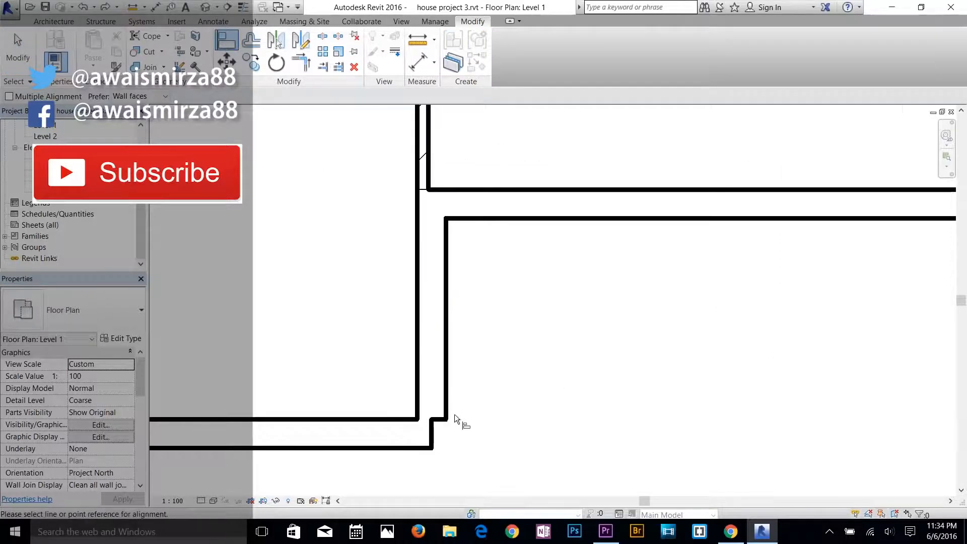
click(445, 386)
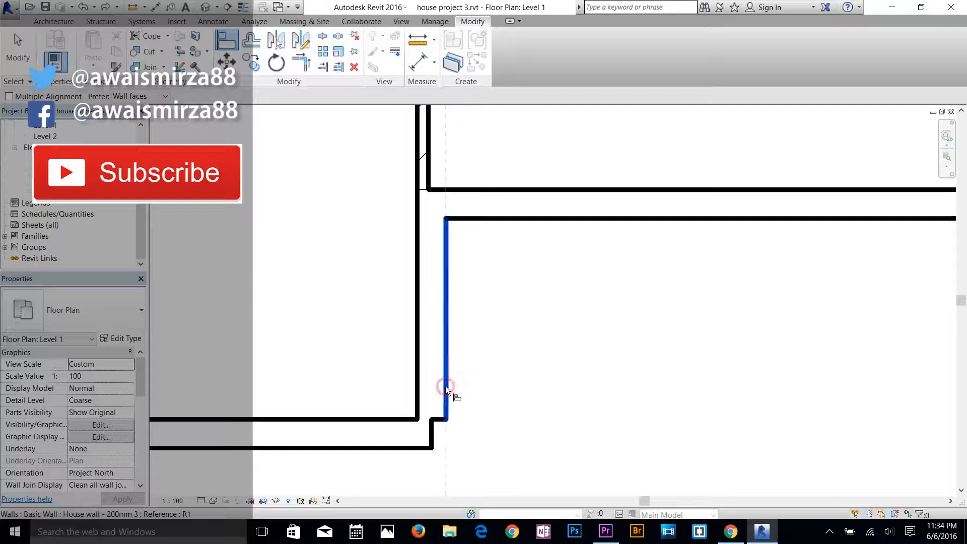
click(429, 432)
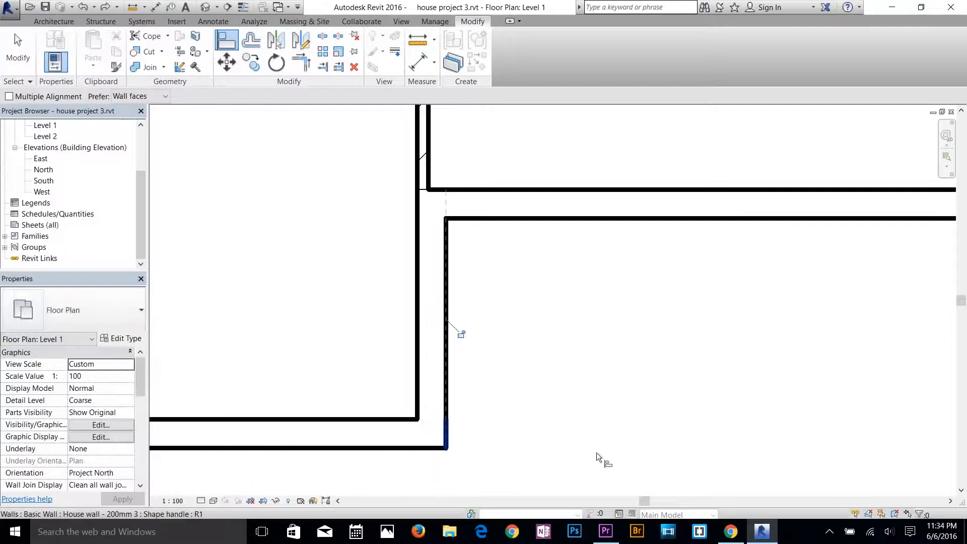
key(Escape)
key(Escape)
Draw a horizontal 90mm brick wall from the inside corner of the upper-right exterior step to the long vertical brick wall.
scroll(569, 359, down, 3)
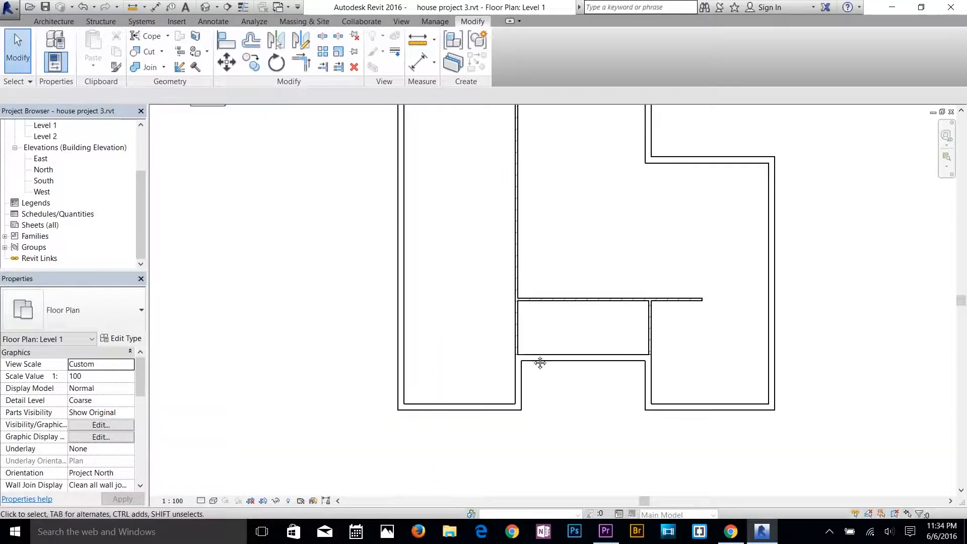
scroll(539, 366, down, 3)
scroll(403, 411, up, 3)
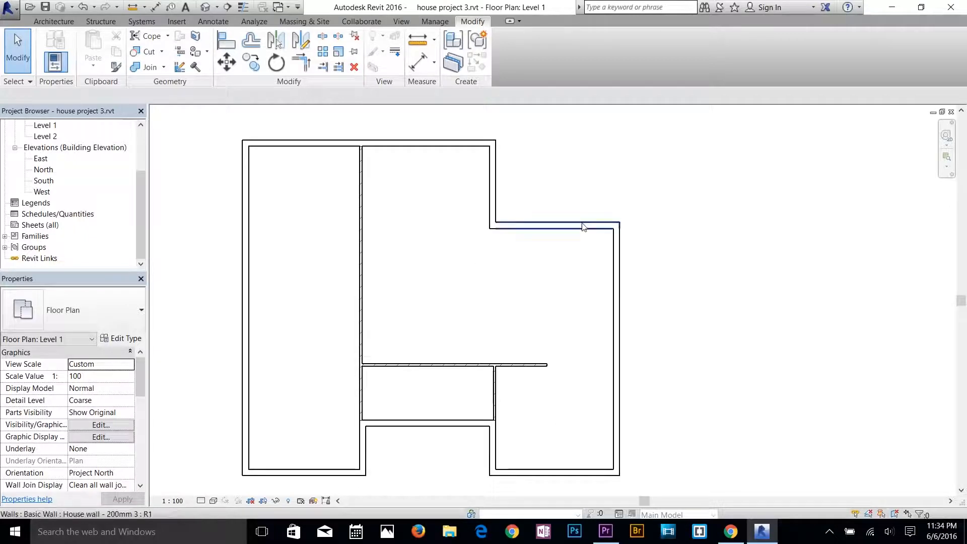
click(54, 21)
click(50, 43)
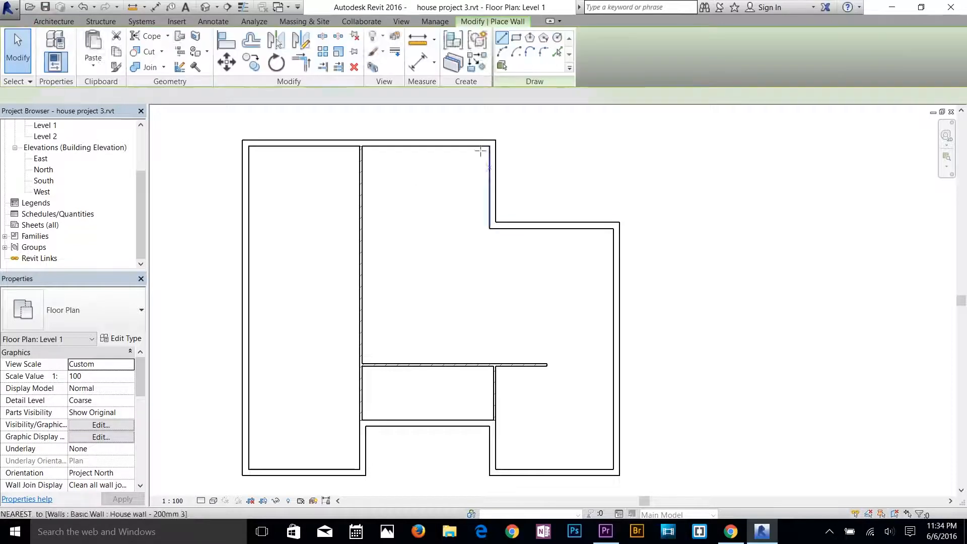
click(489, 228)
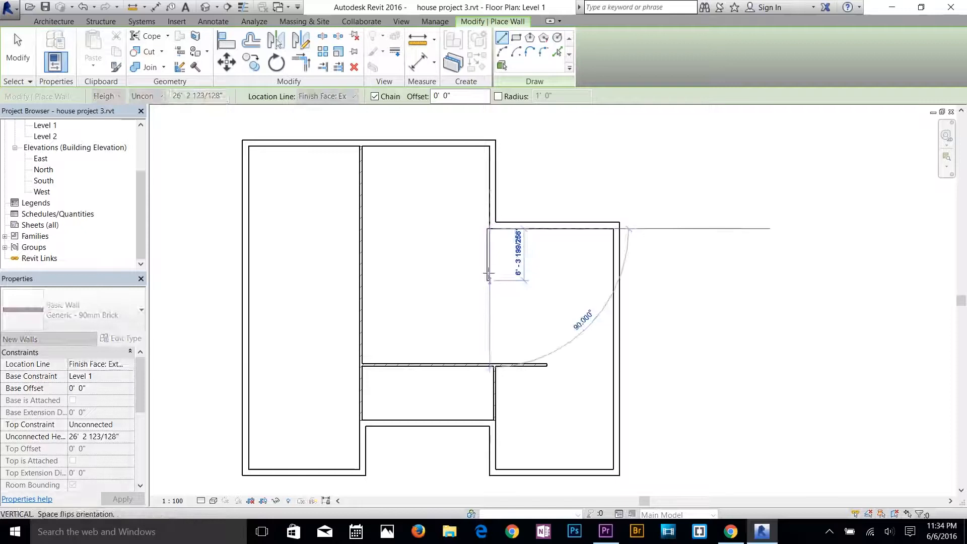
click(362, 229)
key(Escape)
Draw a short vertical 90mm brick wall down from the upper-right exterior step's inside corner, unjoining the conflicting elements.
click(491, 226)
click(493, 300)
click(778, 505)
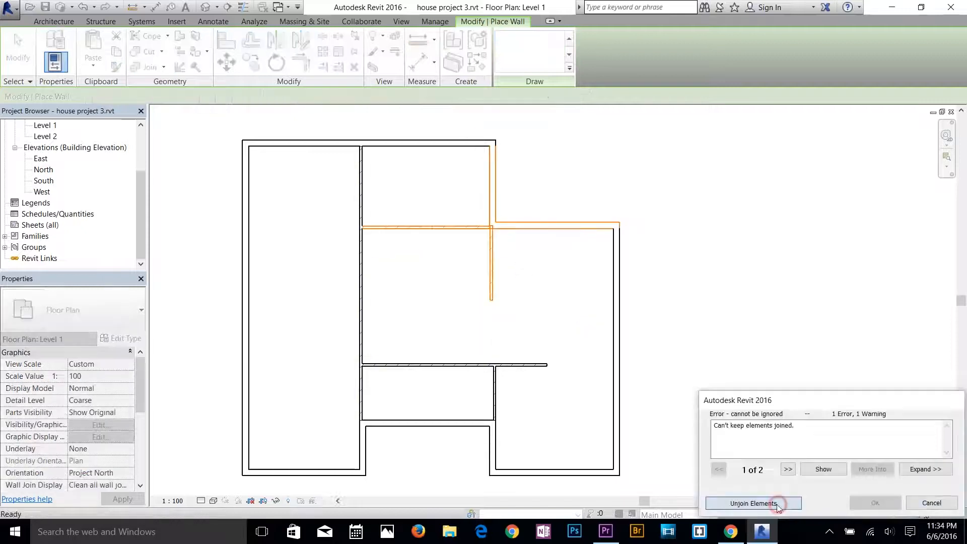
key(Escape)
Draw the small enclosure's bottom and left 90mm brick walls, running left from the short vertical wall's lower end and up to the horizontal wall.
click(48, 43)
click(492, 299)
click(439, 296)
key(Escape)
key(Escape)
Try to shorten the upper end of the small enclosure's right wall, and delete that wall.
scroll(494, 230, up, 8)
click(487, 276)
drag(487, 207, 487, 225)
click(927, 505)
key(Delete)
Redraw the small enclosure's right 90mm brick wall with location line Wall Centerline, from the bottom wall's right end up to the exterior wall.
scroll(479, 296, down, 2)
middle_drag(479, 295, 540, 176)
click(48, 43)
click(544, 388)
key(Escape)
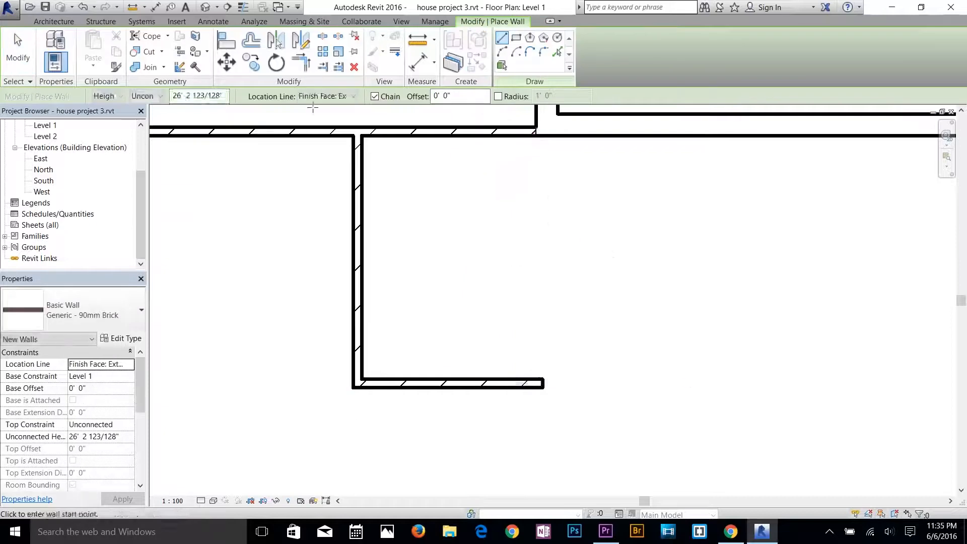
click(330, 96)
click(325, 108)
click(543, 383)
click(542, 128)
Pull the right end of the upper horizontal brick wall back to the left face of the enclosure's right wall.
scroll(554, 141, up, 4)
click(574, 321)
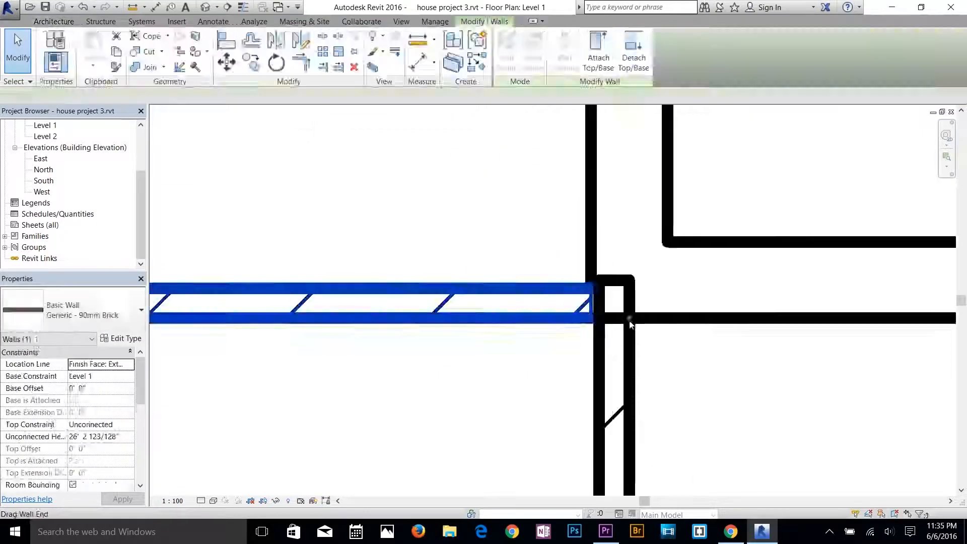
drag(628, 322, 594, 322)
key(Escape)
Draw a horizontal 90mm brick wall with location line Wall Centerline across the long left room, from its right wall to the exterior wall.
scroll(629, 303, down, 4)
middle_drag(635, 239, 624, 162)
scroll(446, 330, down, 4)
middle_drag(503, 444, 582, 370)
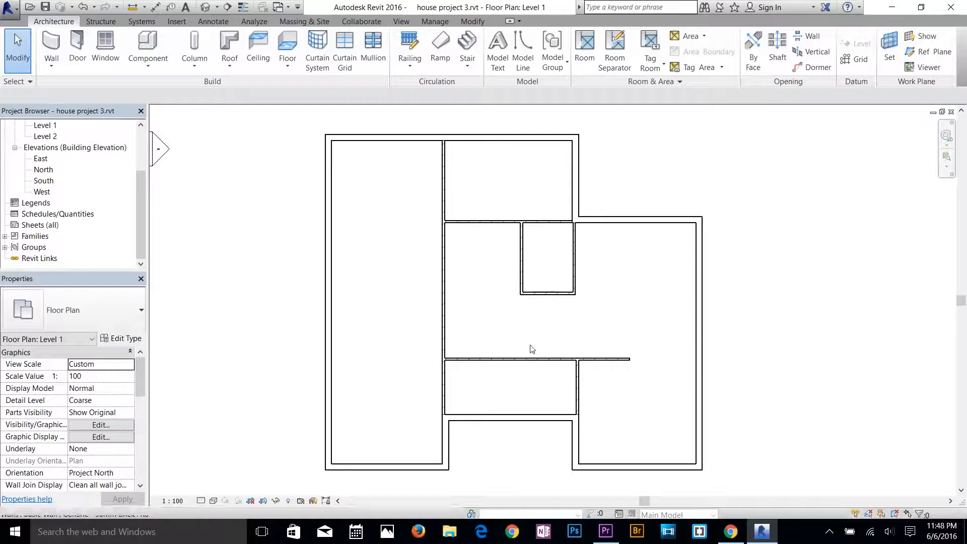
scroll(495, 386, up, 1)
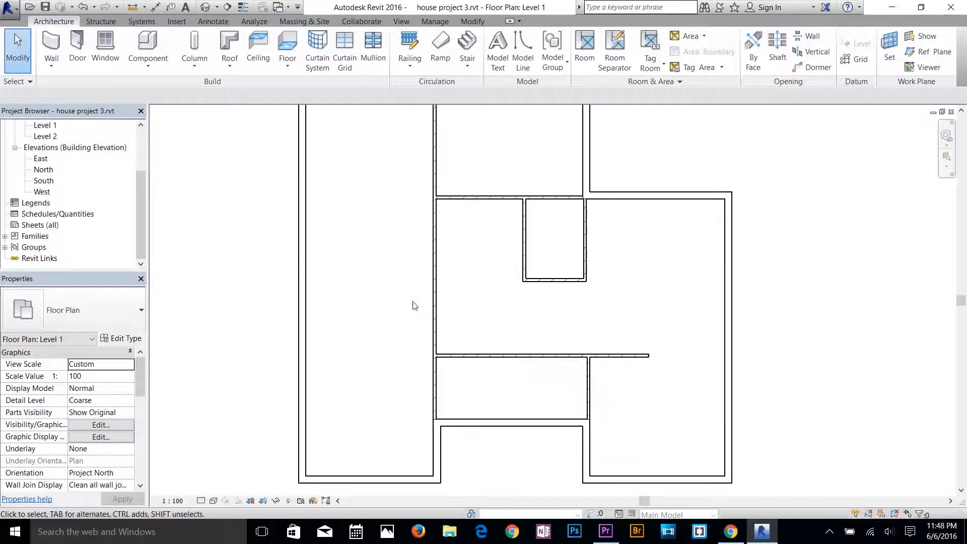
middle_drag(425, 303, 524, 301)
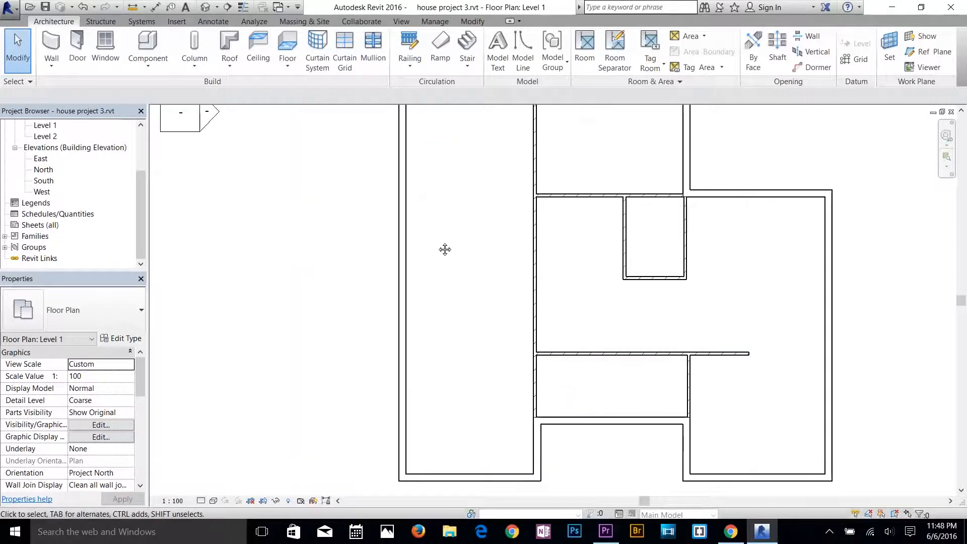
middle_drag(445, 250, 429, 292)
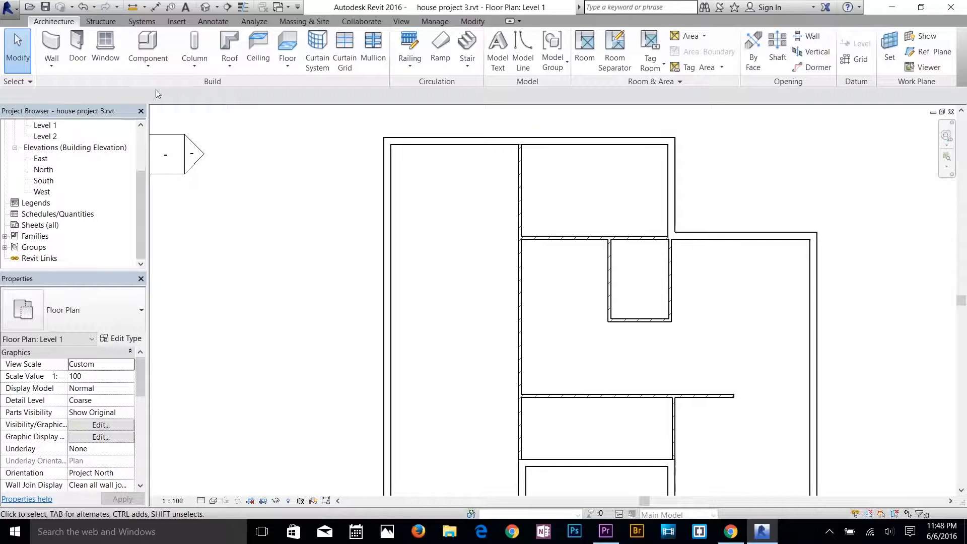
click(51, 60)
click(75, 85)
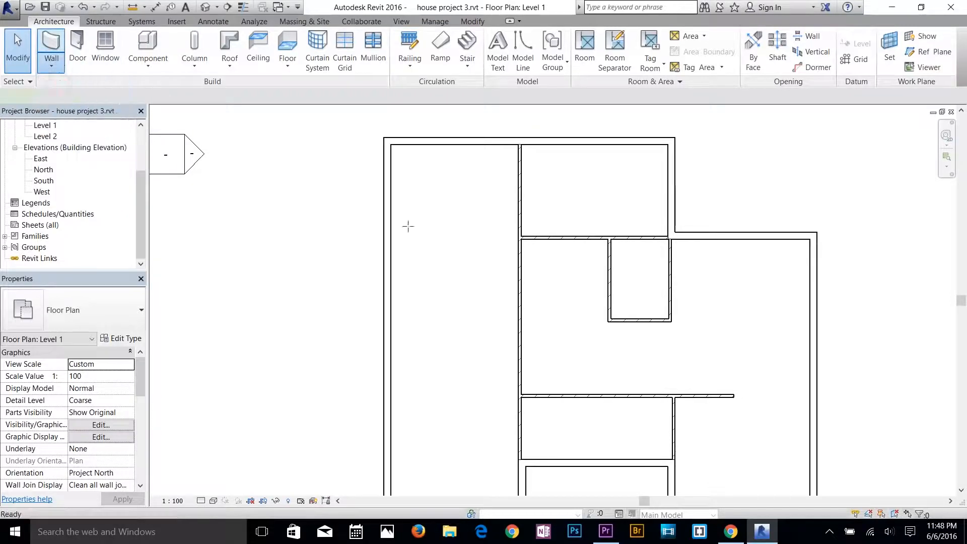
click(517, 278)
click(391, 277)
key(Escape)
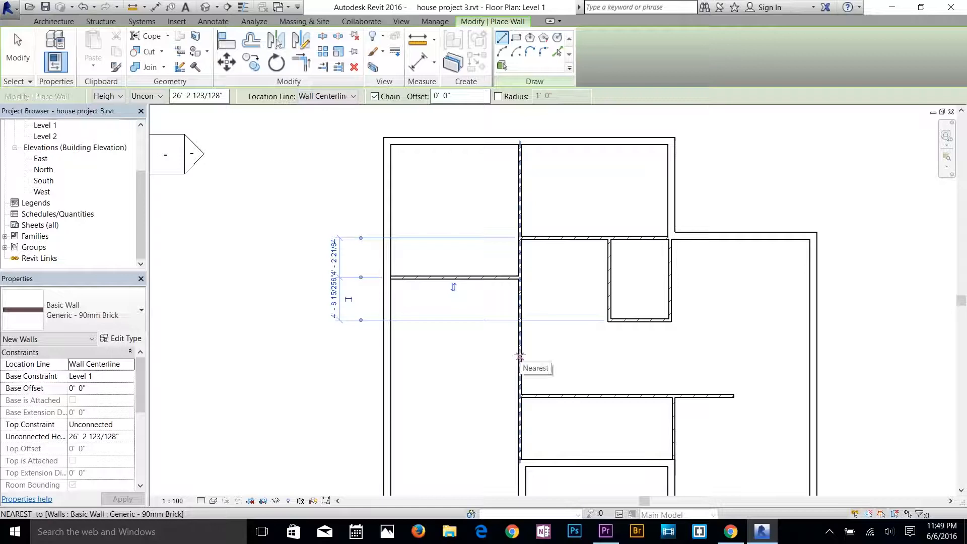
Draw a second horizontal 90mm brick wall about 14' long across the left room, about 7' below the first one.
click(519, 345)
click(392, 345)
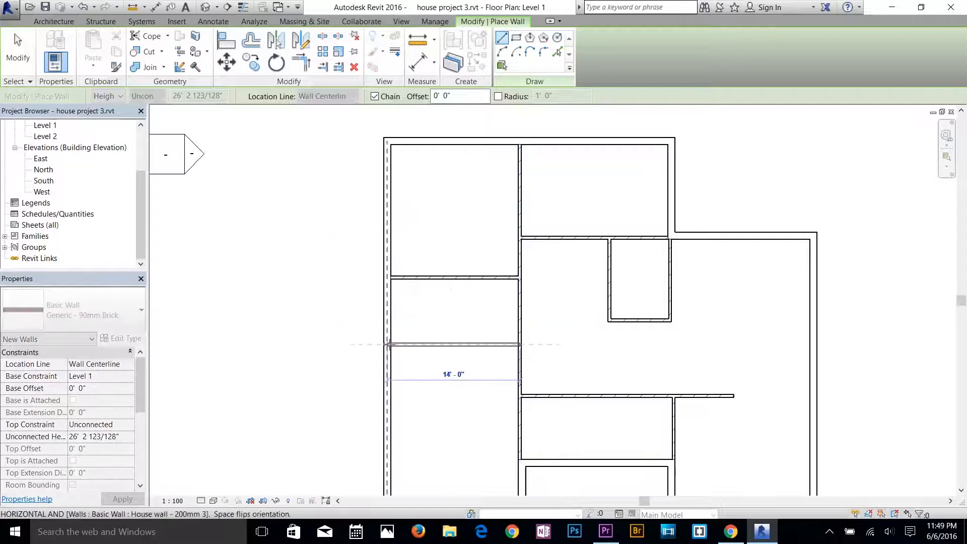
key(Escape)
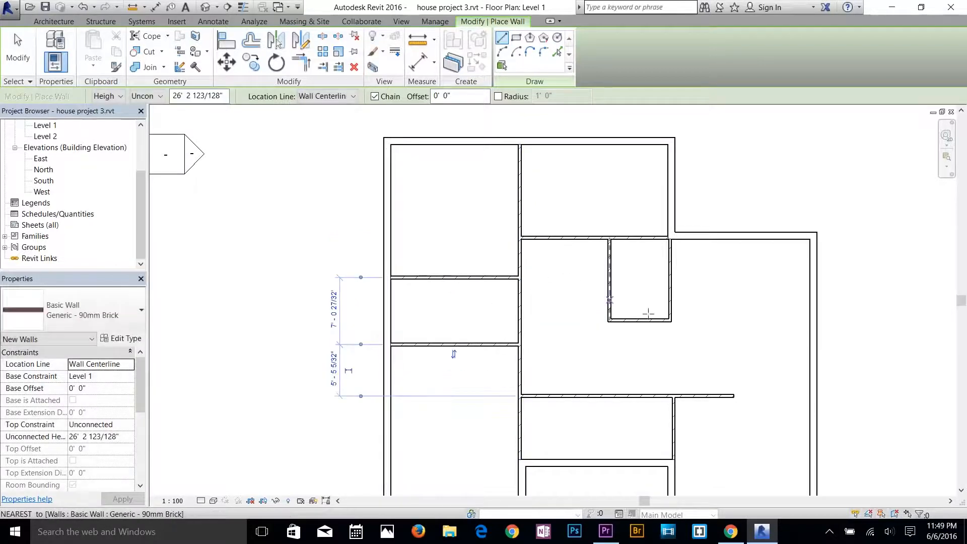
Set the distance between the two horizontal walls in the left room to 7' by moving the upper one.
middle_drag(640, 319, 569, 209)
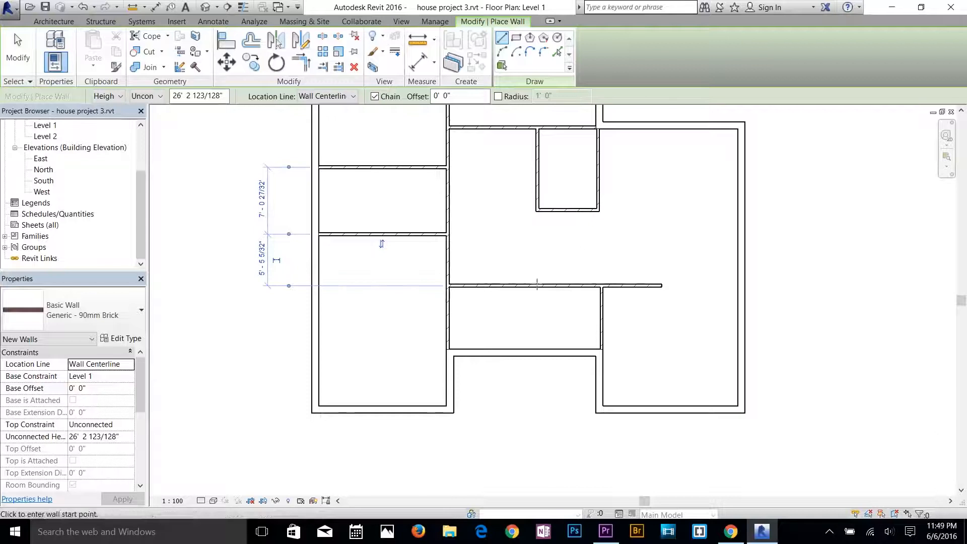
middle_drag(387, 182, 485, 319)
key(Escape)
click(491, 305)
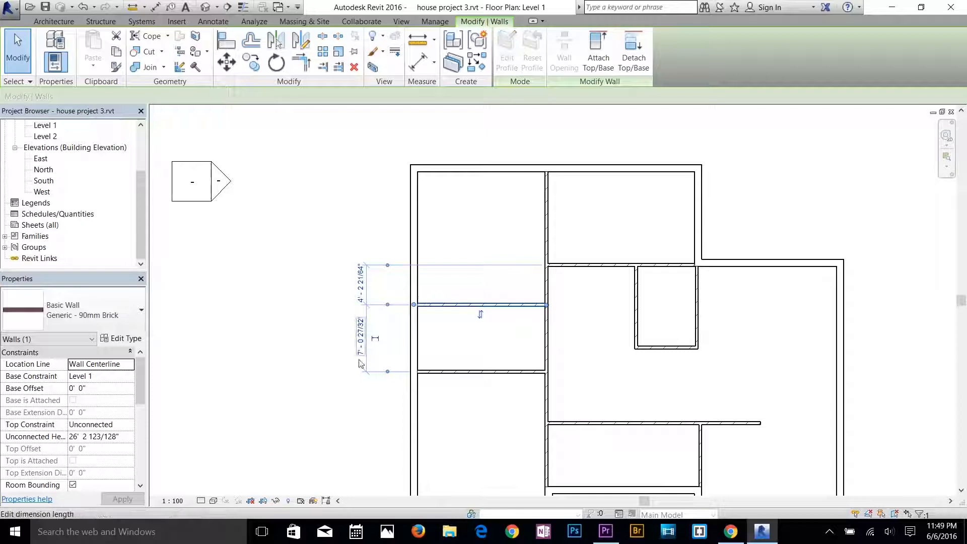
click(361, 341)
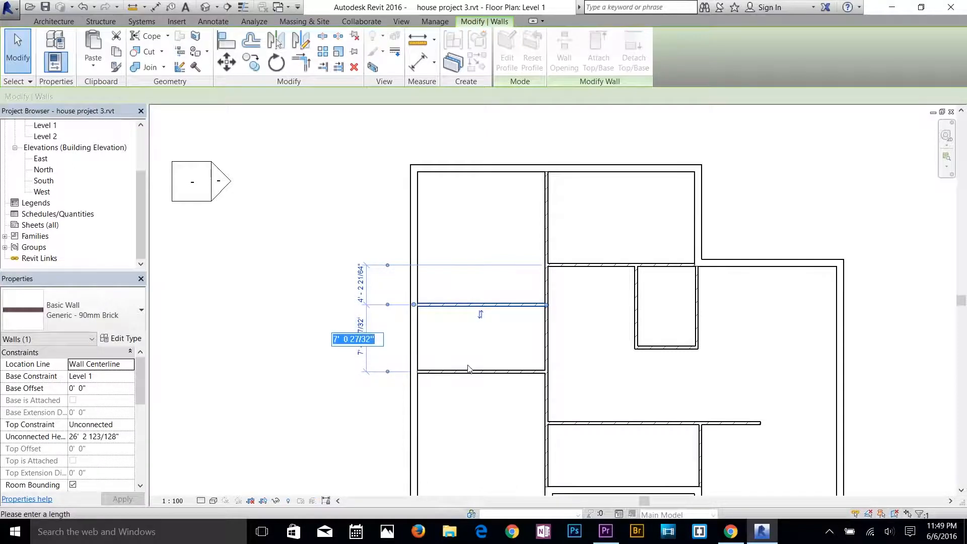
text(7)
key(Return)
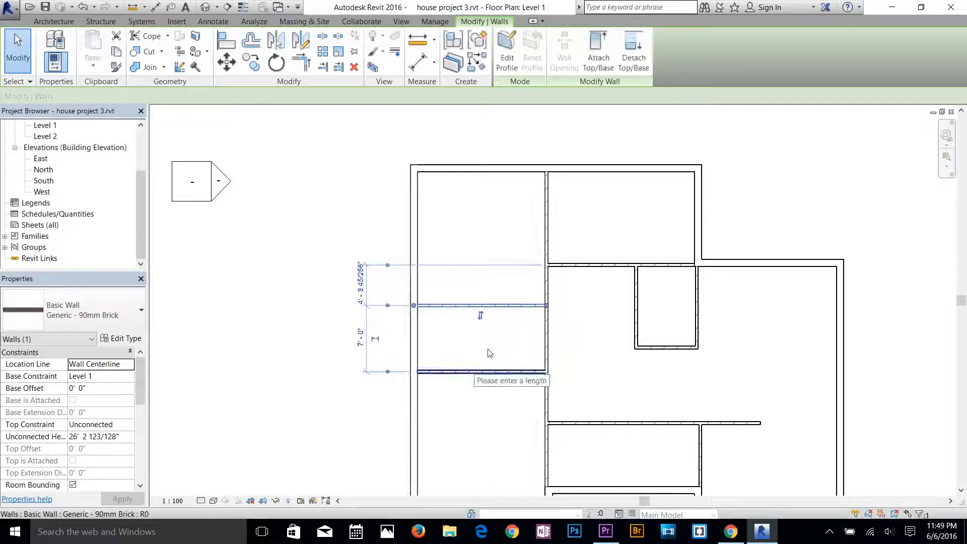
click(526, 294)
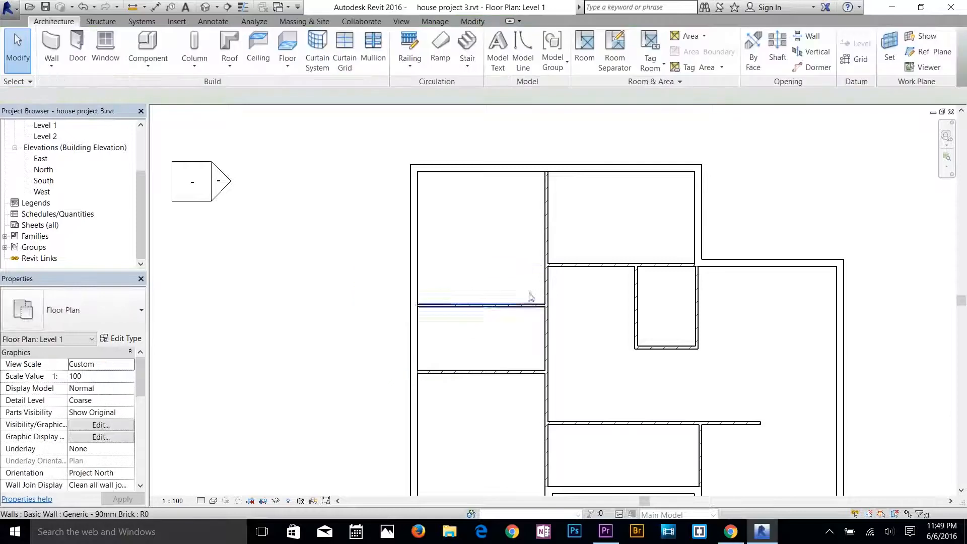
Set the distance from the top exterior wall to the horizontal brick wall above the small enclosure to 12'.
click(579, 267)
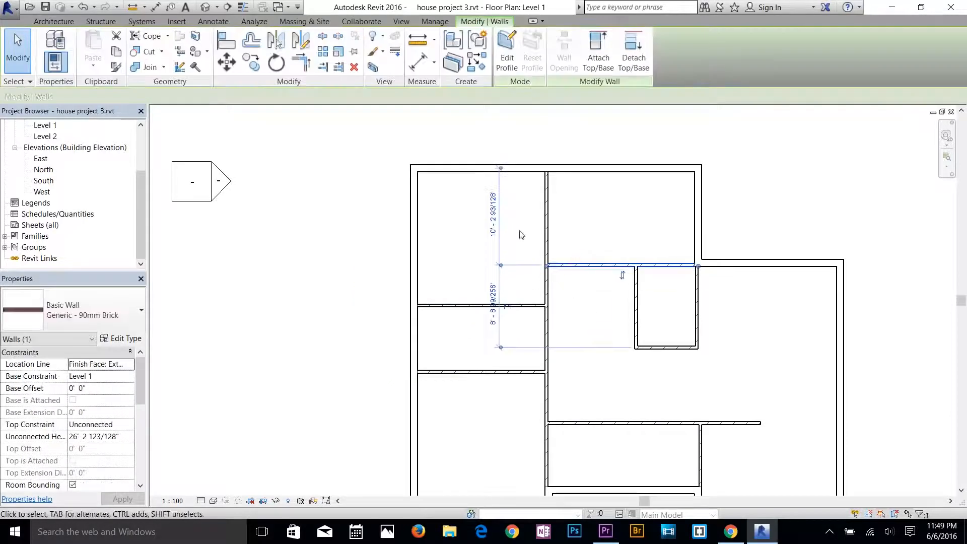
click(493, 214)
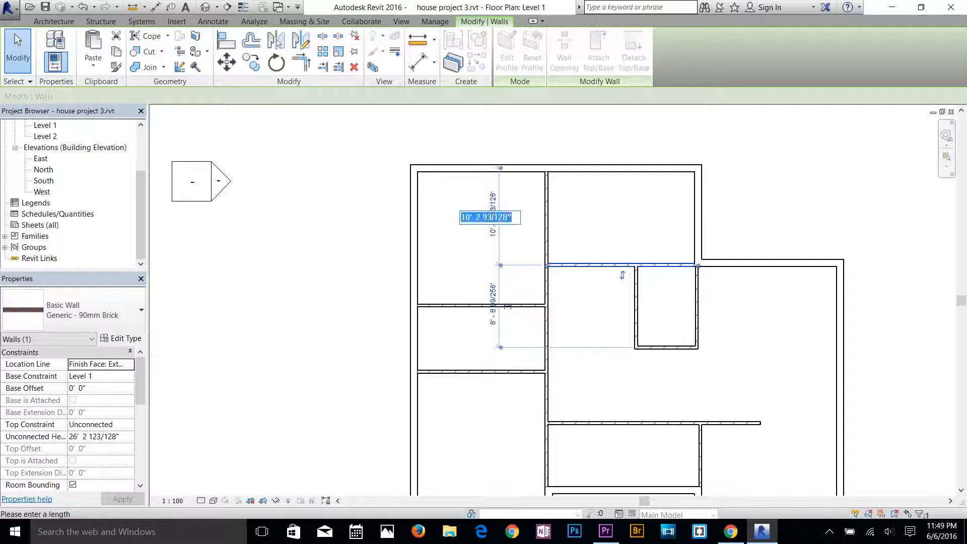
text(12)
key(Return)
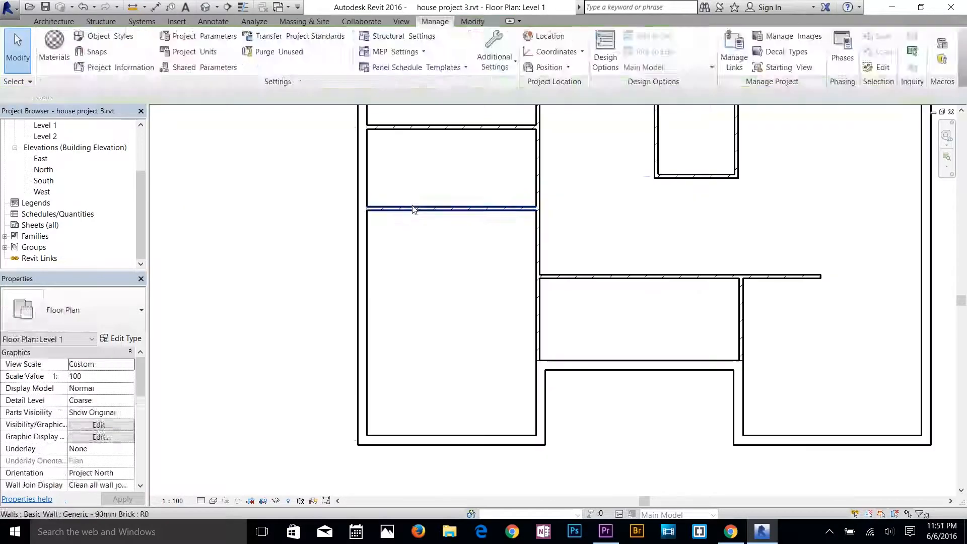
Examine the temporary dimensions of the left room's lower and upper horizontal walls, checking the spacing between them.
click(414, 208)
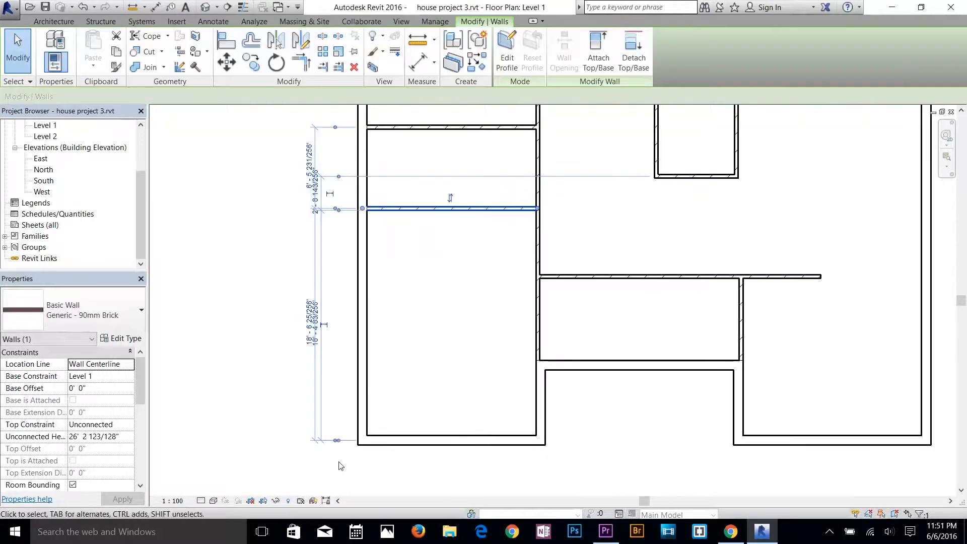
click(457, 340)
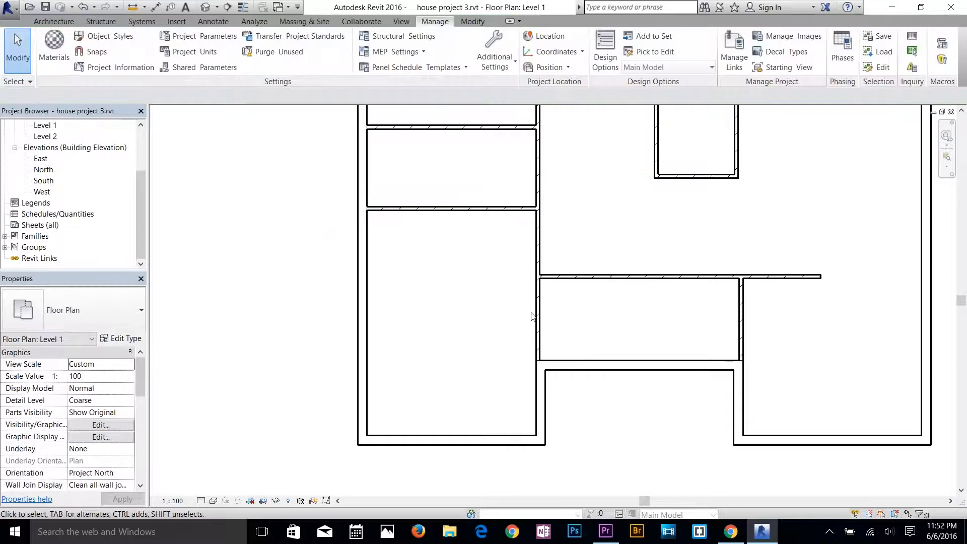
click(485, 126)
middle_drag(525, 191, 501, 267)
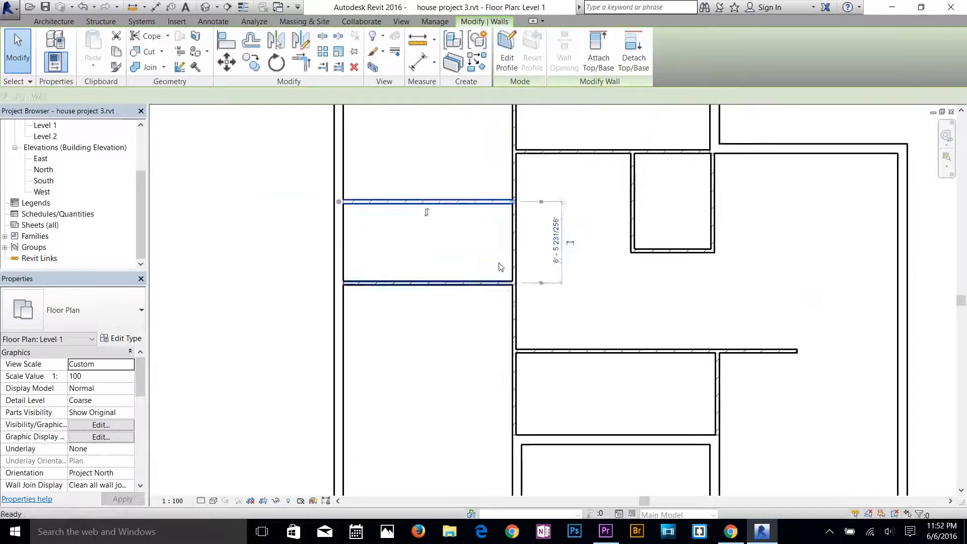
scroll(552, 200, up, 5)
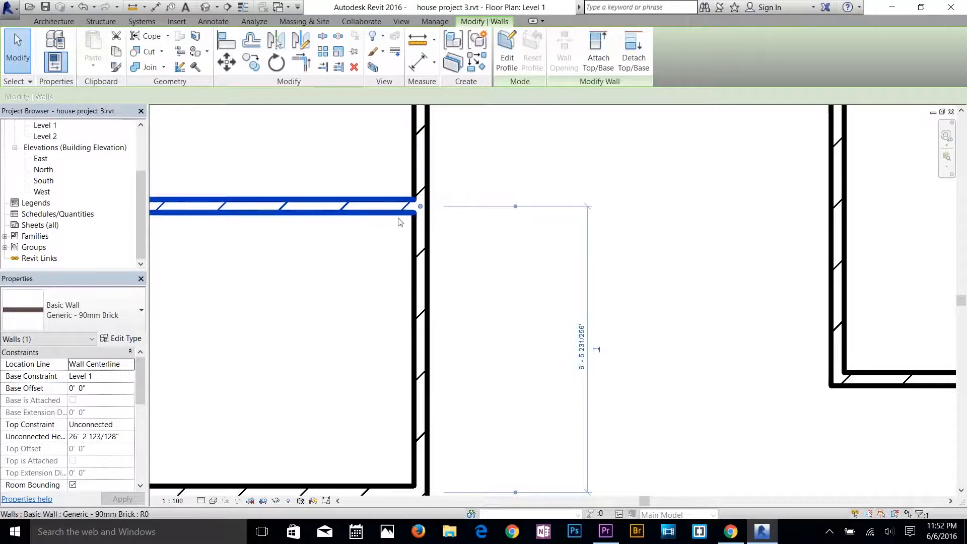
middle_drag(398, 234, 582, 168)
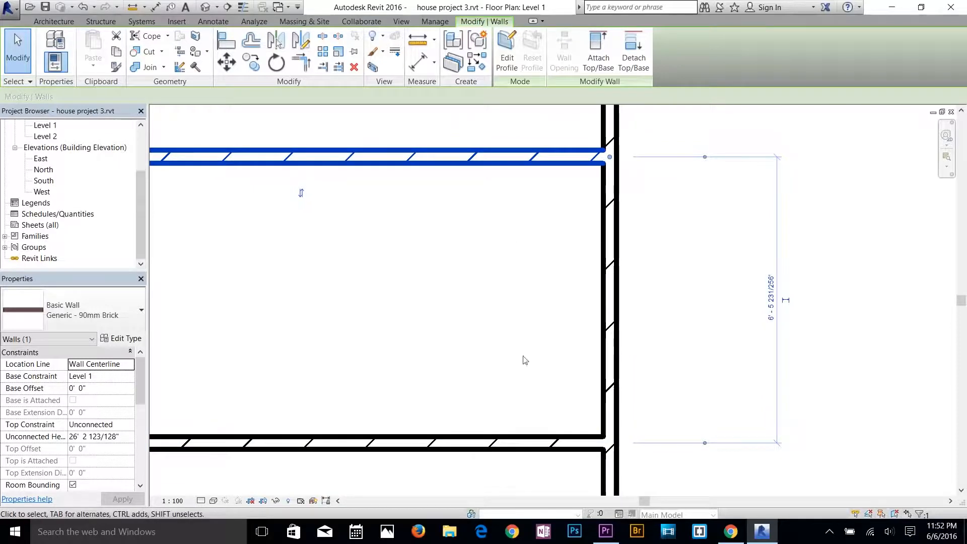
click(587, 241)
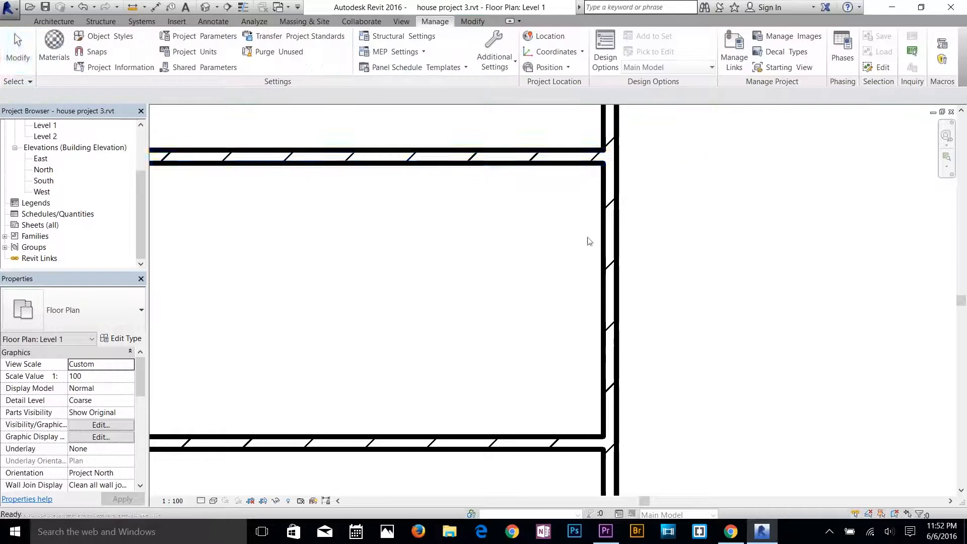
Measure the clear distance between the left room's two horizontal walls by shifting the temporary dimension's witness lines to their facing sides.
click(566, 155)
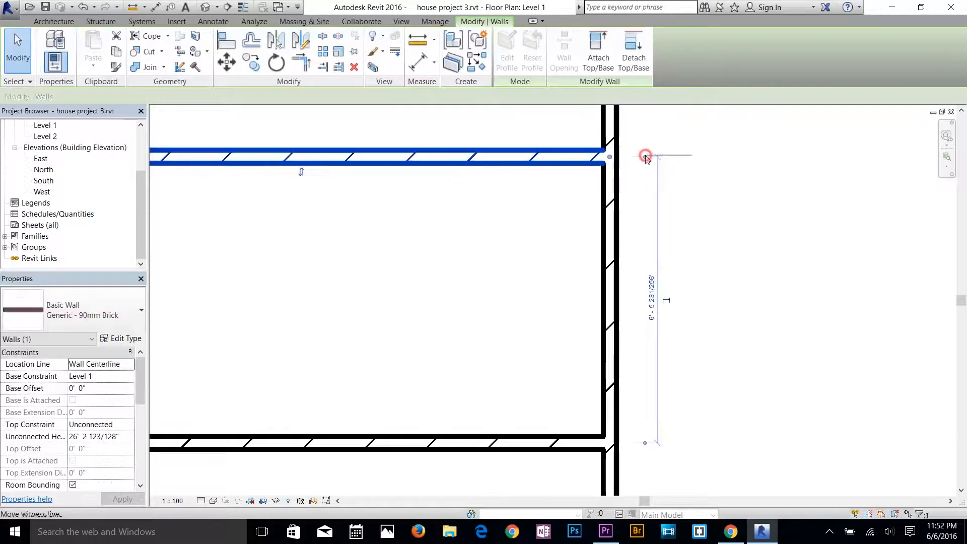
drag(646, 155, 647, 151)
click(645, 151)
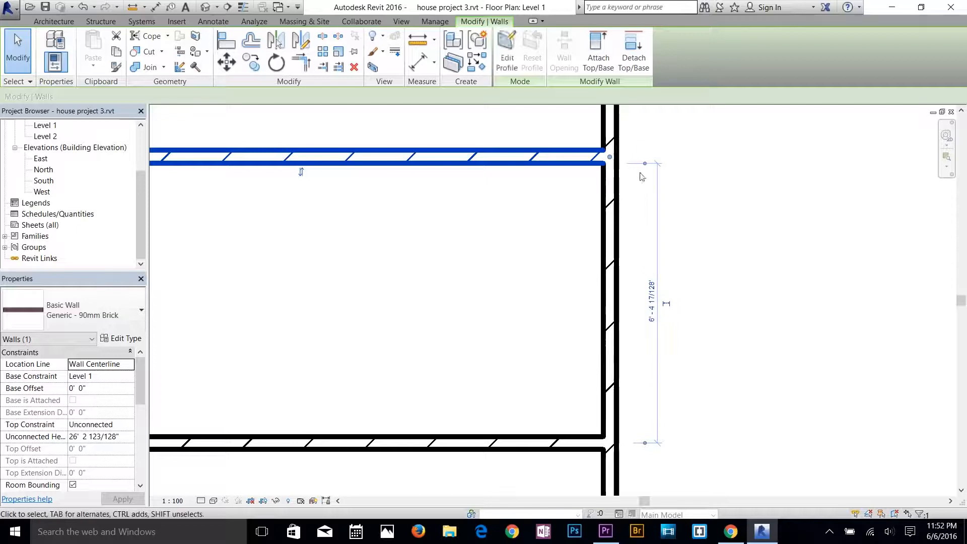
click(646, 443)
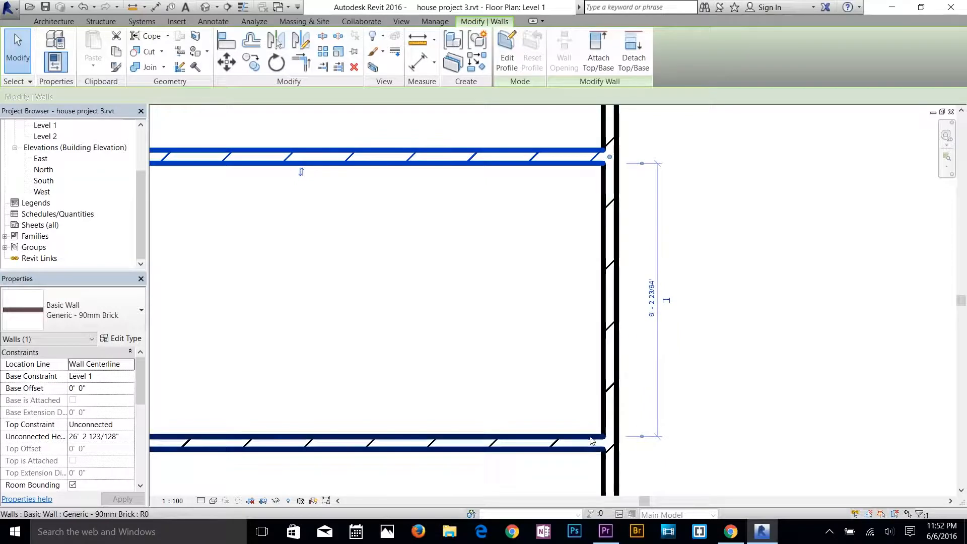
click(501, 285)
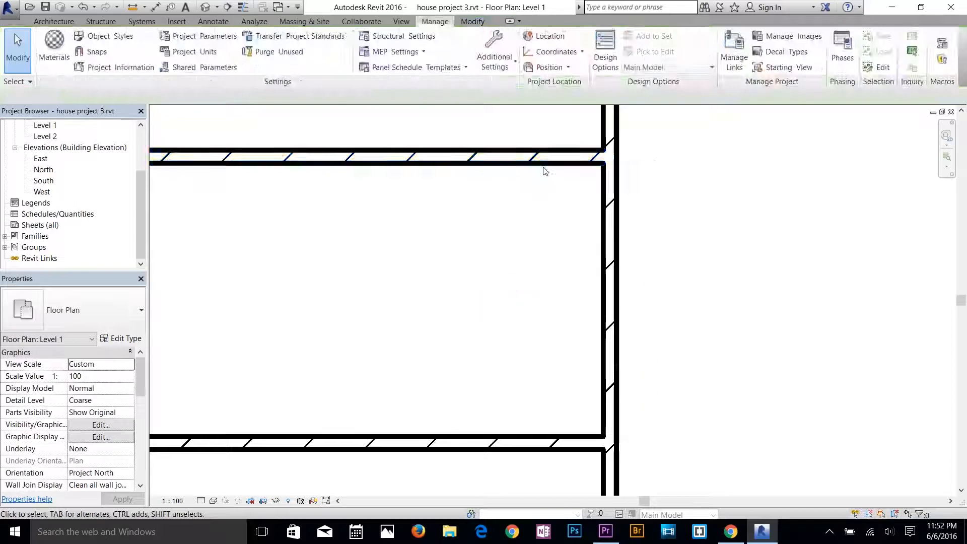
Check the lower horizontal wall's temporary dimensions, and open the project's Temporary Dimensions settings.
scroll(446, 373, down, 2)
click(424, 420)
scroll(406, 376, down, 3)
middle_drag(393, 378, 581, 228)
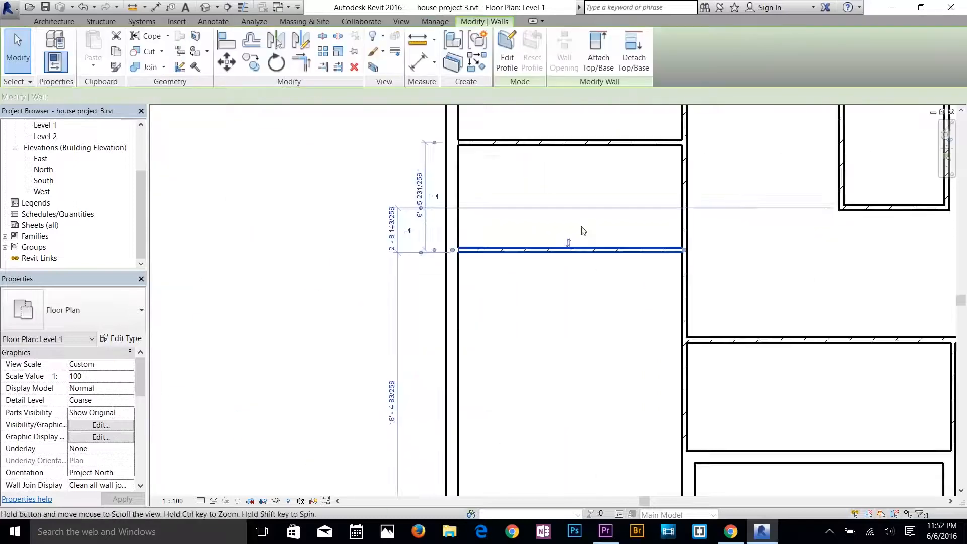
click(522, 183)
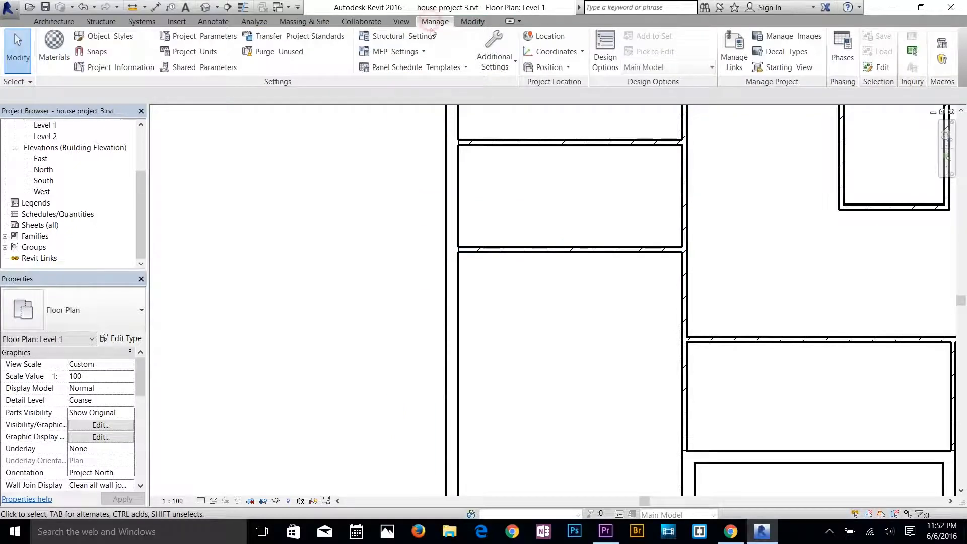
click(498, 63)
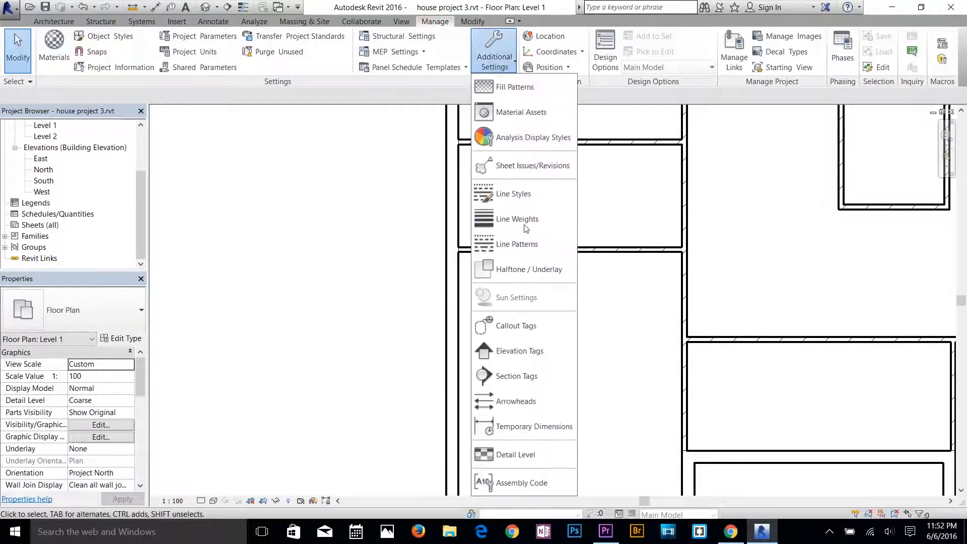
click(527, 426)
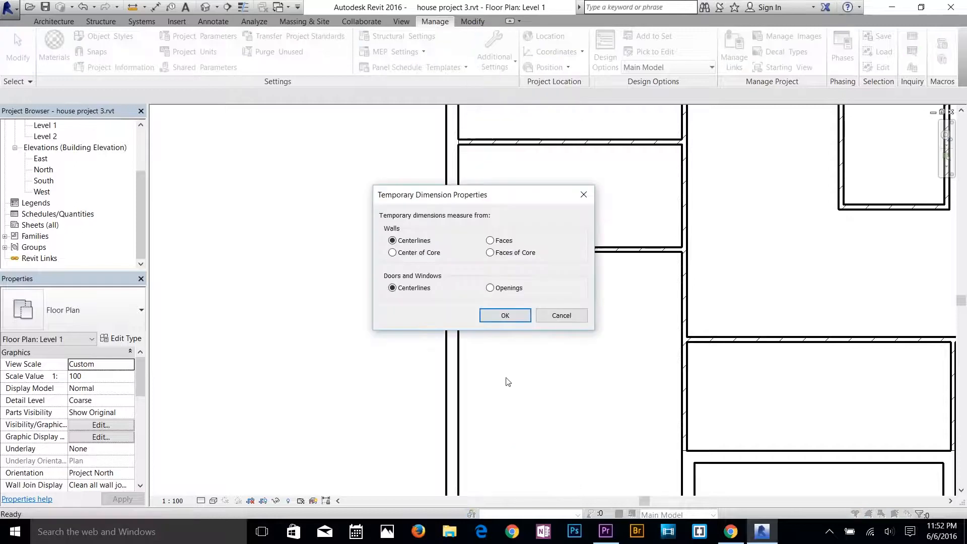
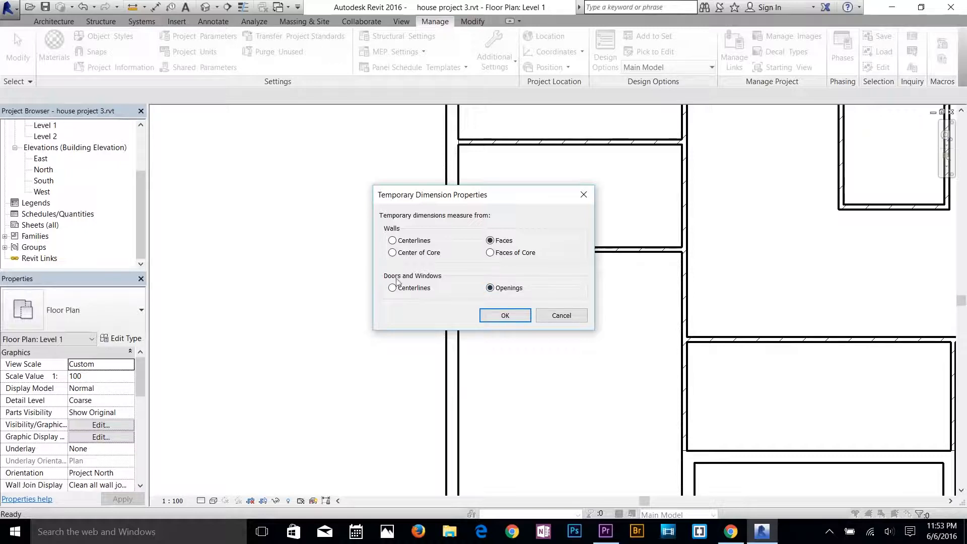
Accept measuring temporary dimensions from wall faces and door and window openings, and select the left room's lower horizontal wall.
click(505, 315)
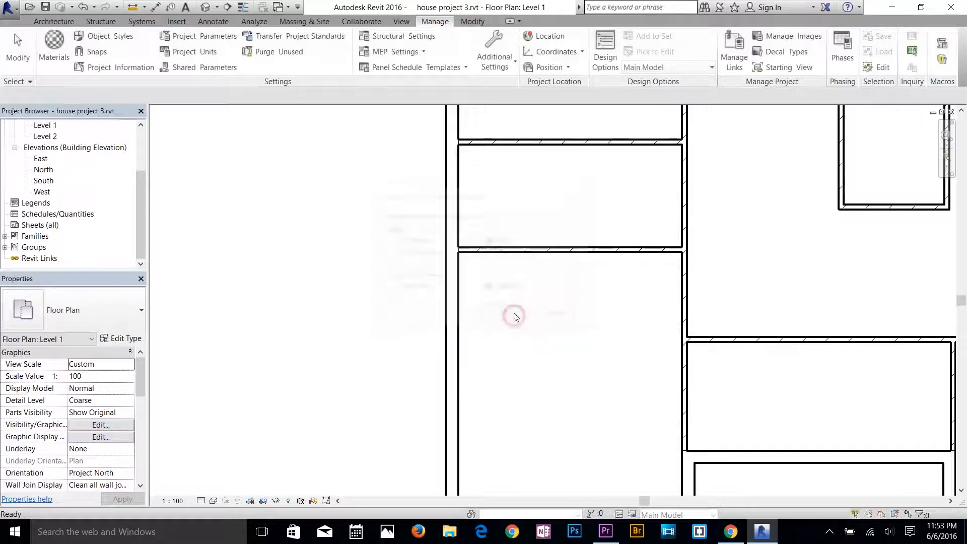
middle_drag(553, 290, 490, 207)
click(500, 168)
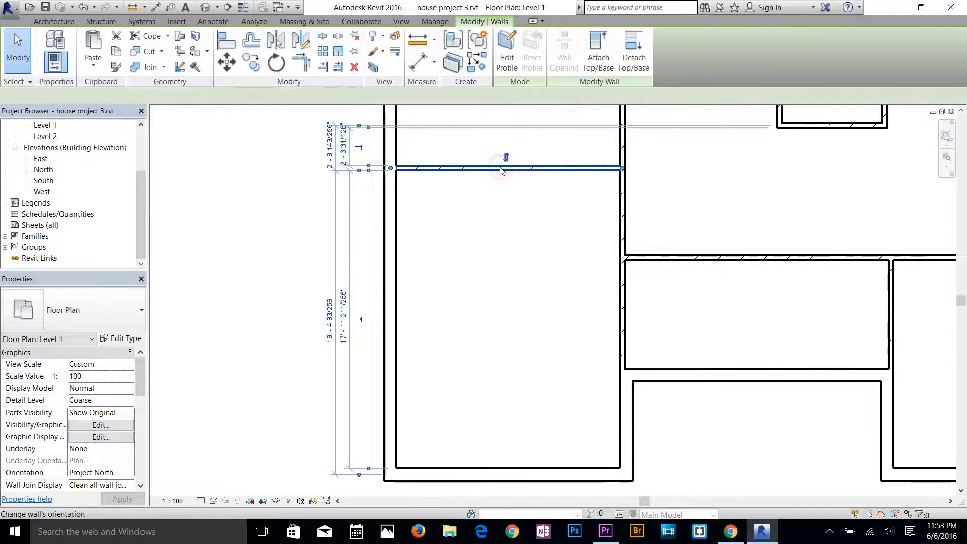
Examine where the lower horizontal wall's temporary dimension witness lines meet that wall and the bottom exterior wall.
scroll(361, 456, up, 4)
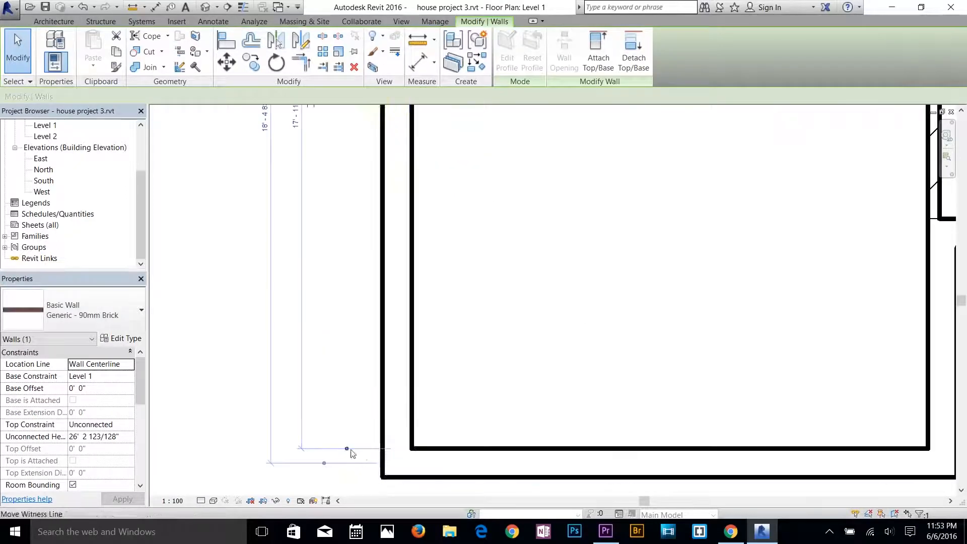
scroll(419, 434, down, 2)
middle_drag(432, 303, 440, 452)
scroll(420, 186, up, 2)
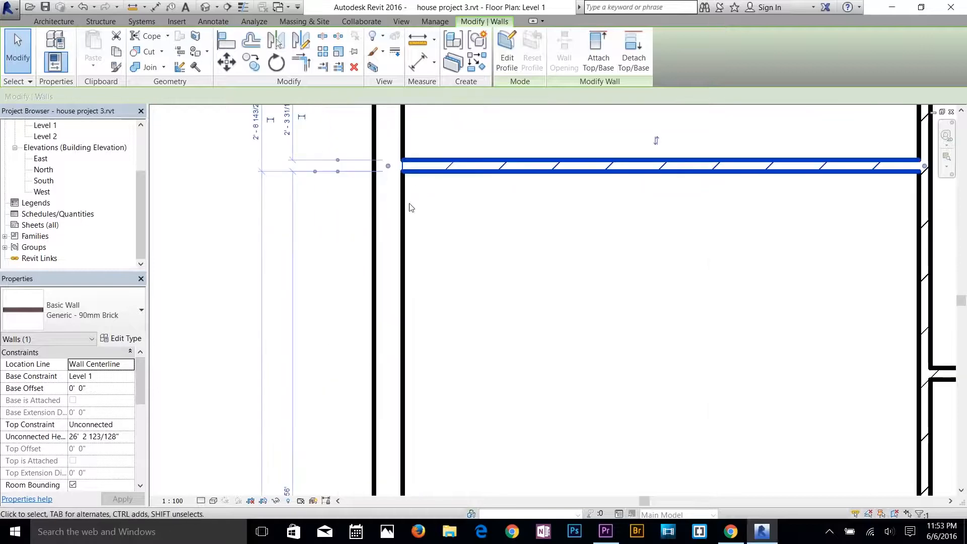
scroll(412, 207, down, 2)
middle_drag(422, 252, 494, 120)
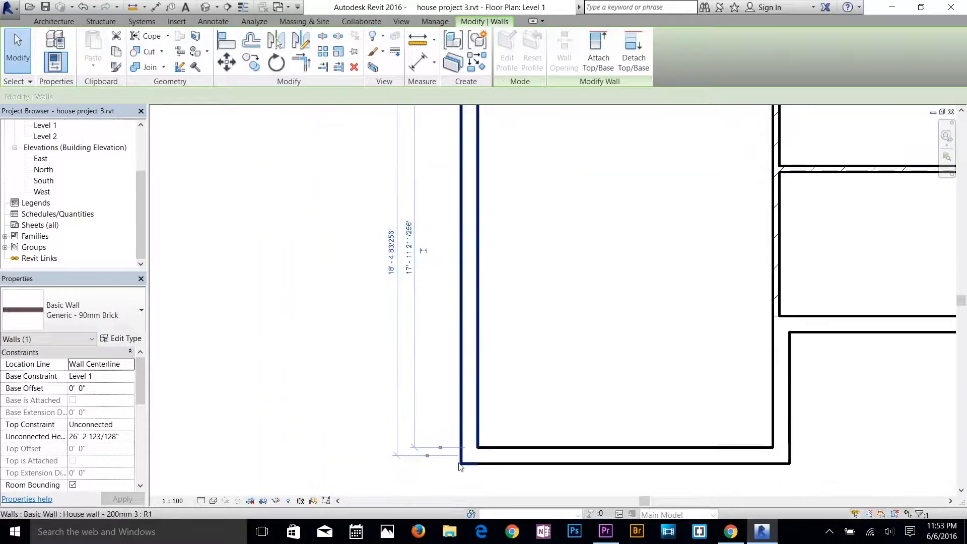
scroll(480, 290, up, 2)
scroll(464, 258, down, 1)
middle_drag(464, 261, 454, 476)
scroll(452, 284, down, 1)
Recheck the lower horizontal wall's temporary dimensions against the walls above and below it.
click(497, 285)
scroll(545, 285, down, 3)
middle_drag(545, 285, 442, 322)
click(460, 280)
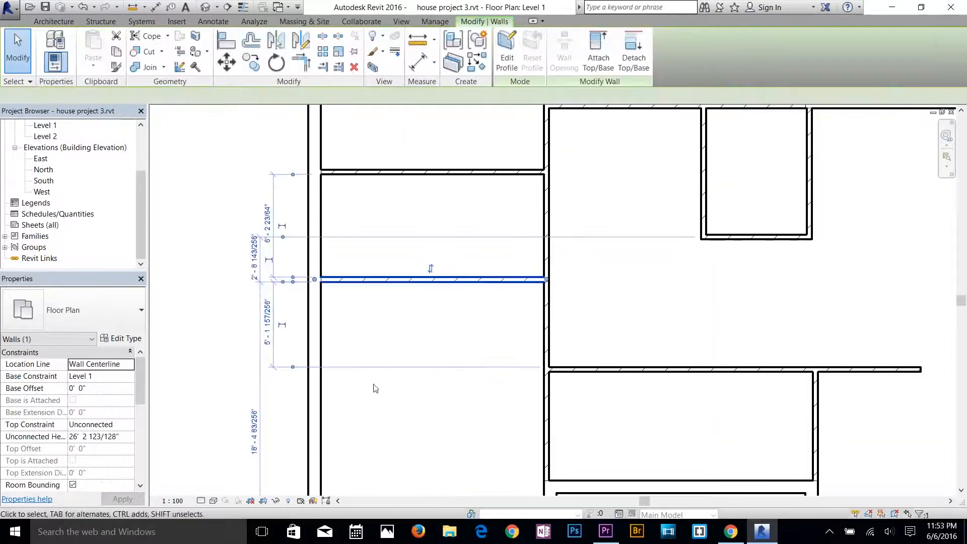
middle_drag(373, 385, 443, 269)
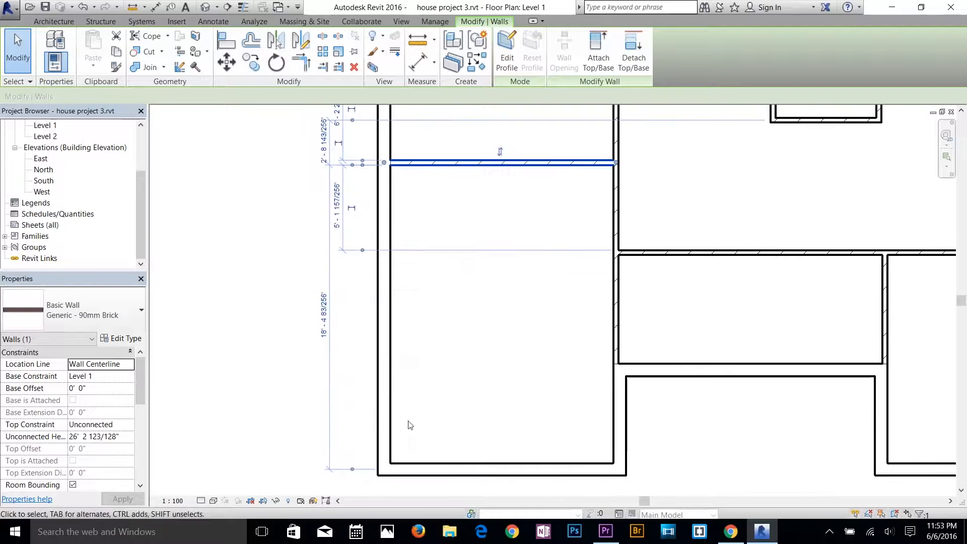
click(440, 274)
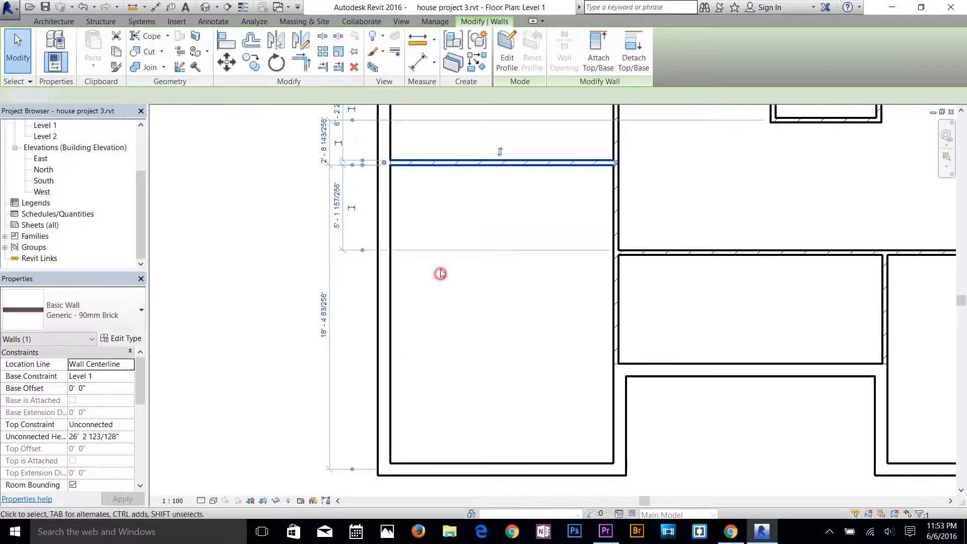
click(457, 163)
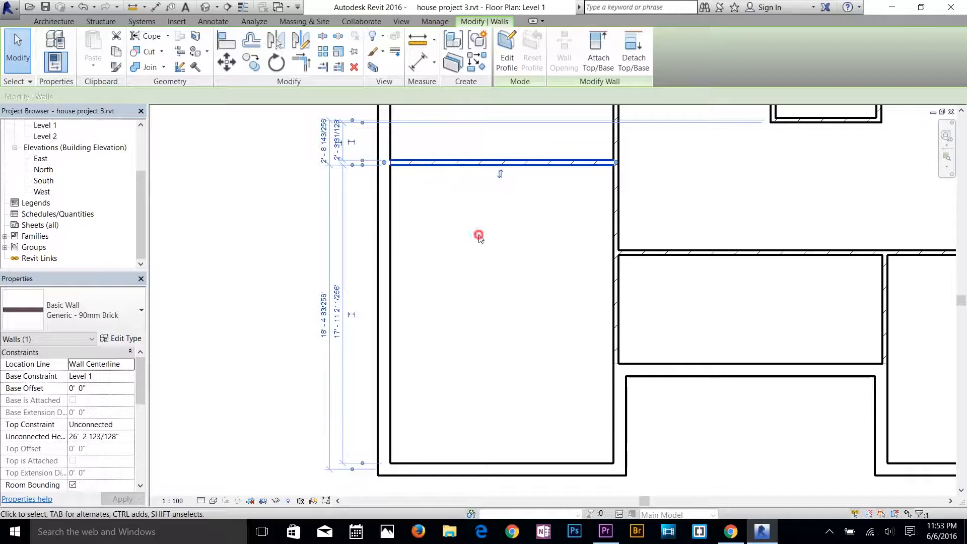
click(479, 235)
click(448, 166)
middle_drag(525, 195, 533, 352)
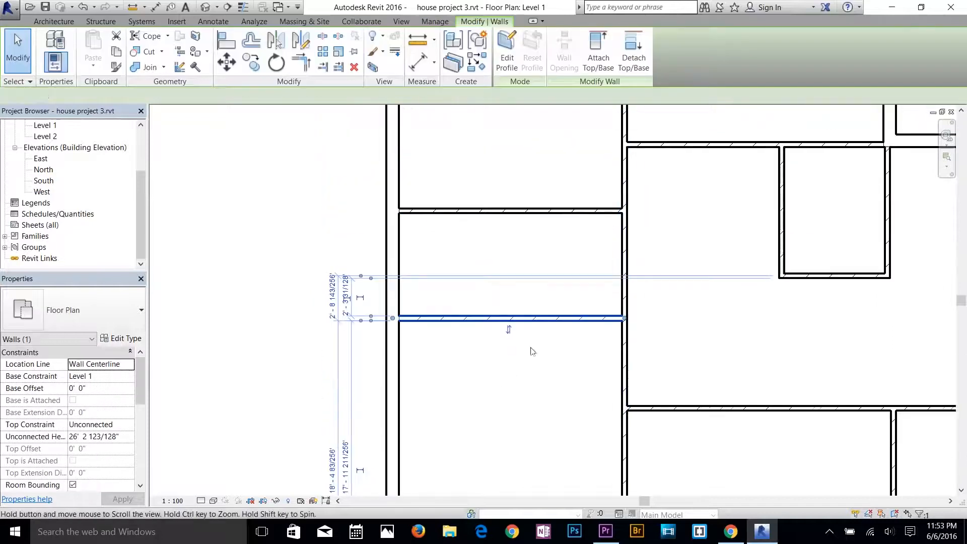
Set the clear distance between the left side's upper and lower horizontal brick walls to 7'.
click(498, 209)
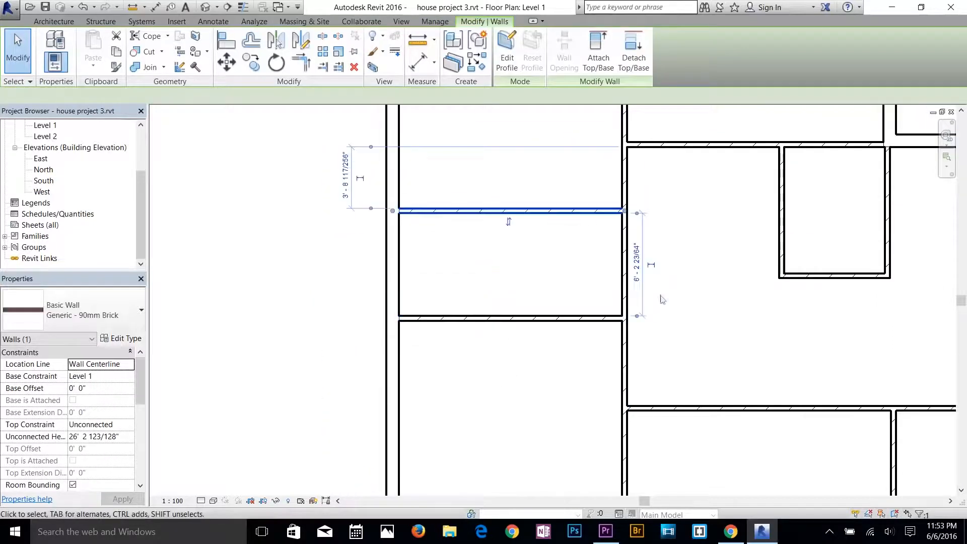
scroll(659, 276, up, 2)
scroll(649, 267, up, 2)
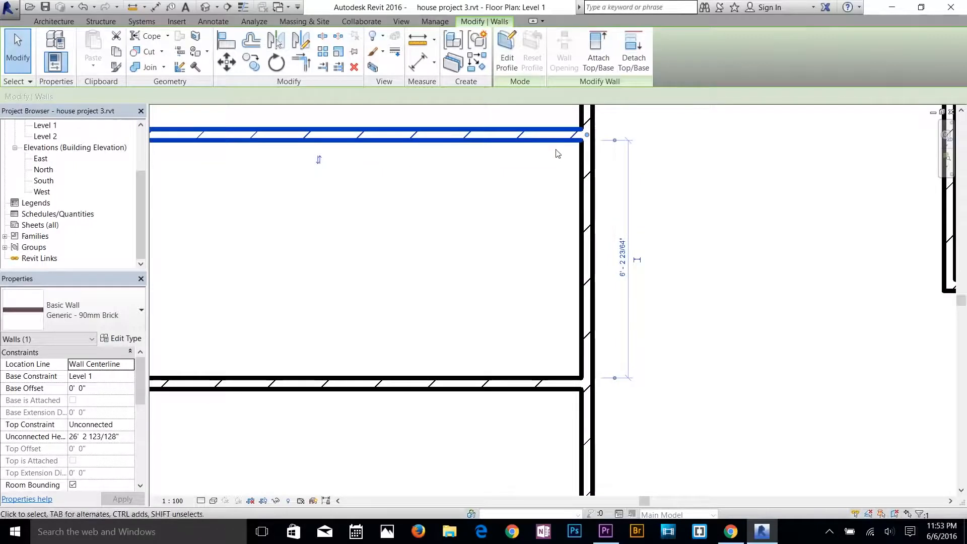
click(623, 258)
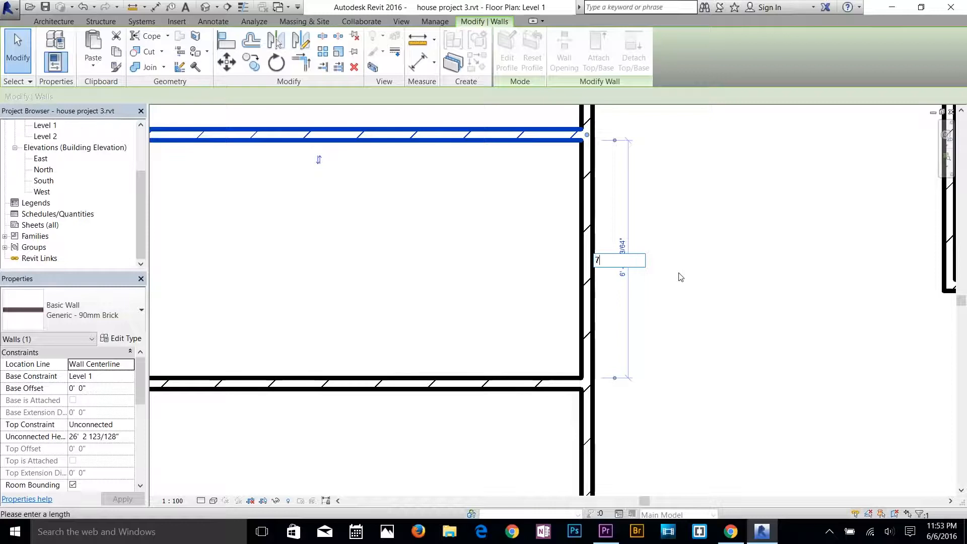
key(Return)
click(678, 275)
Set the distance from the top exterior wall to the horizontal brick wall above the small enclosure to 11'.
scroll(610, 302, down, 3)
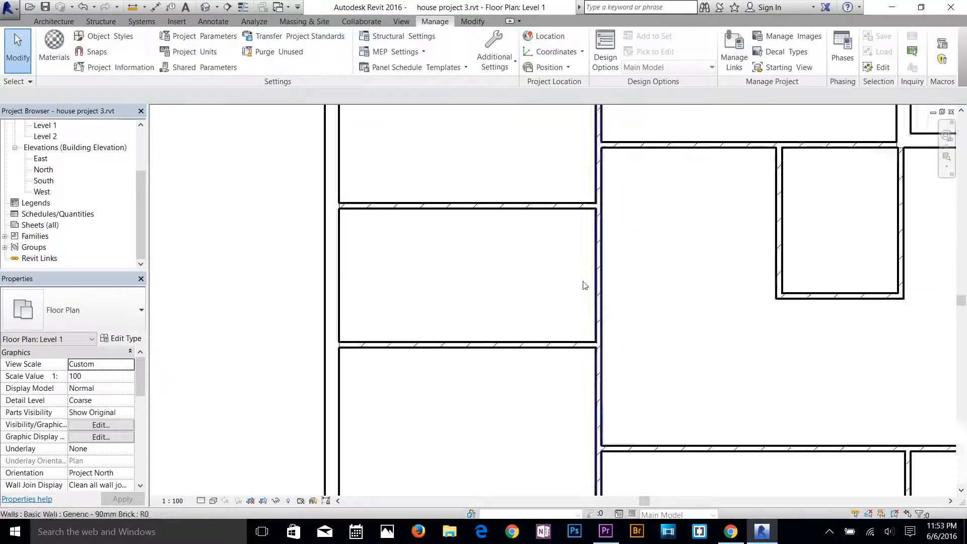
scroll(584, 286, down, 2)
click(531, 358)
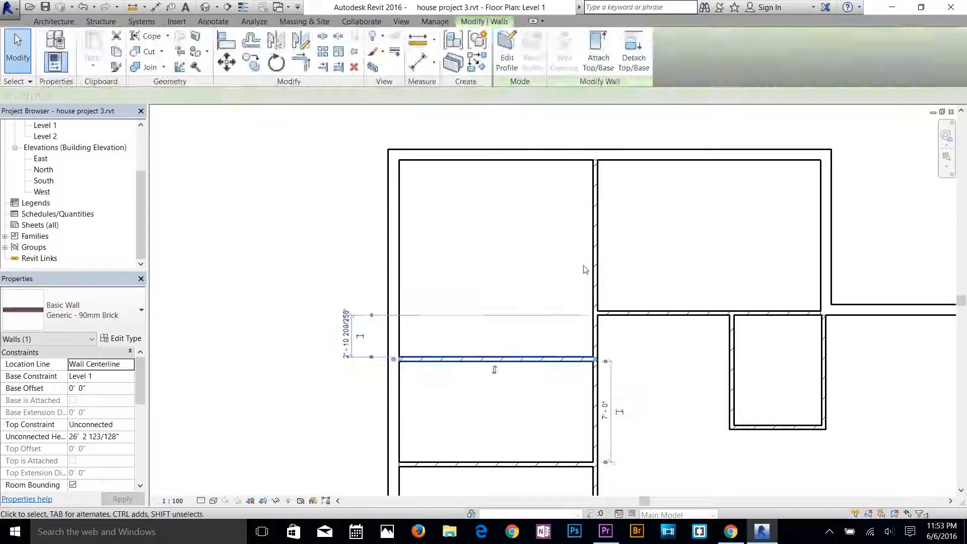
click(584, 269)
click(596, 258)
click(627, 282)
click(628, 310)
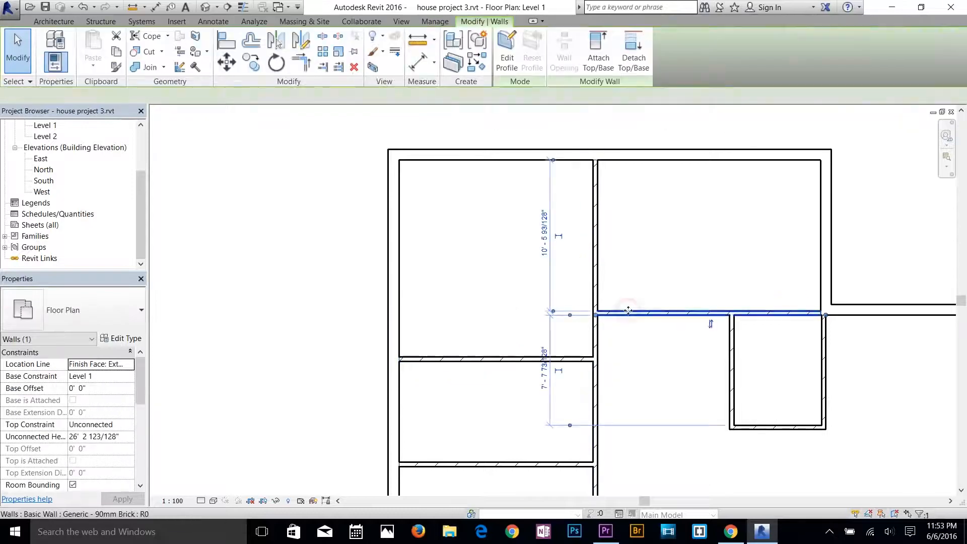
click(544, 244)
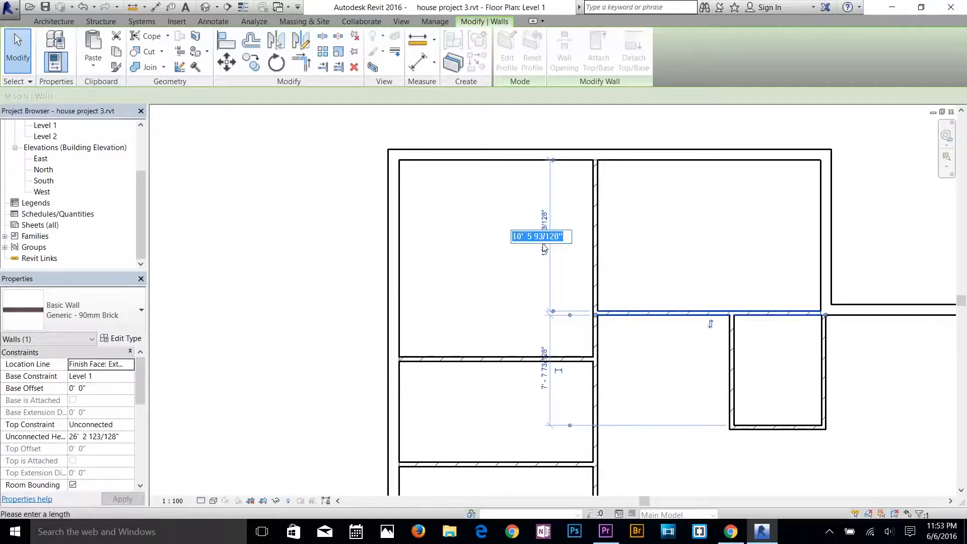
key(Return)
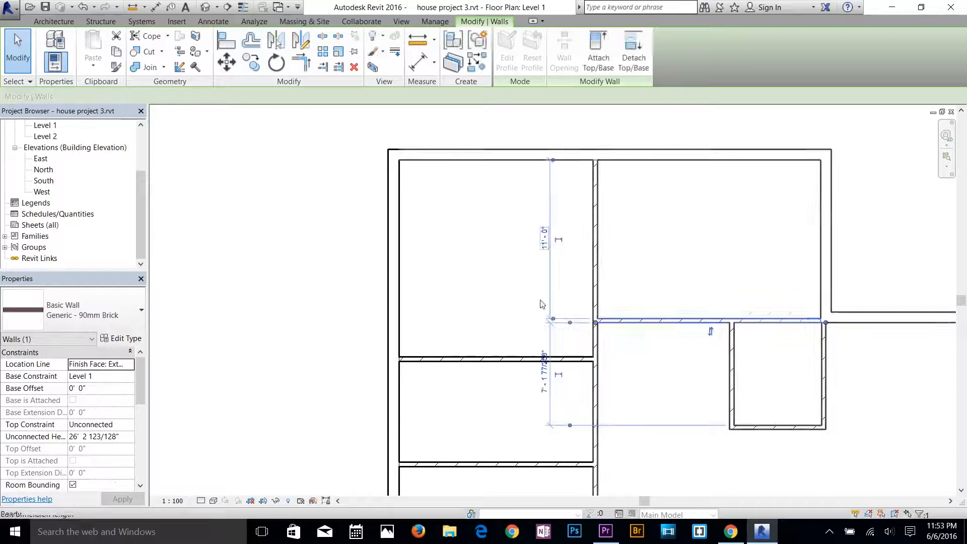
click(541, 303)
Place the left side's upper horizontal wall 4' below the horizontal brick wall above the small enclosure.
click(477, 355)
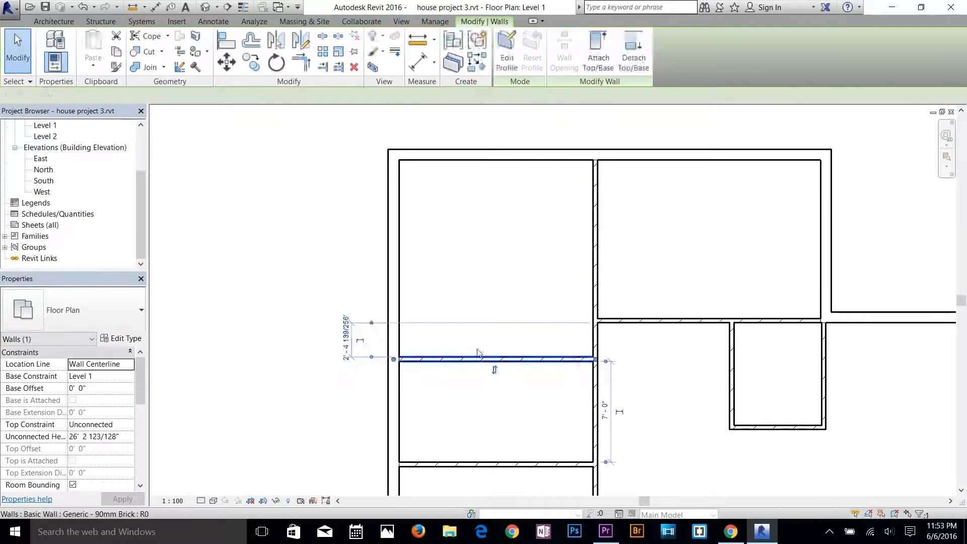
click(346, 340)
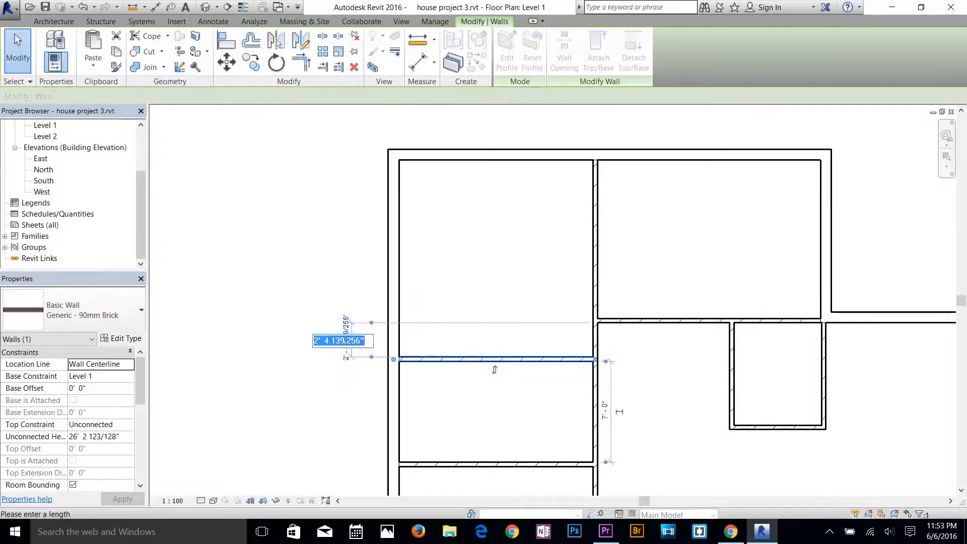
text(4)
key(Return)
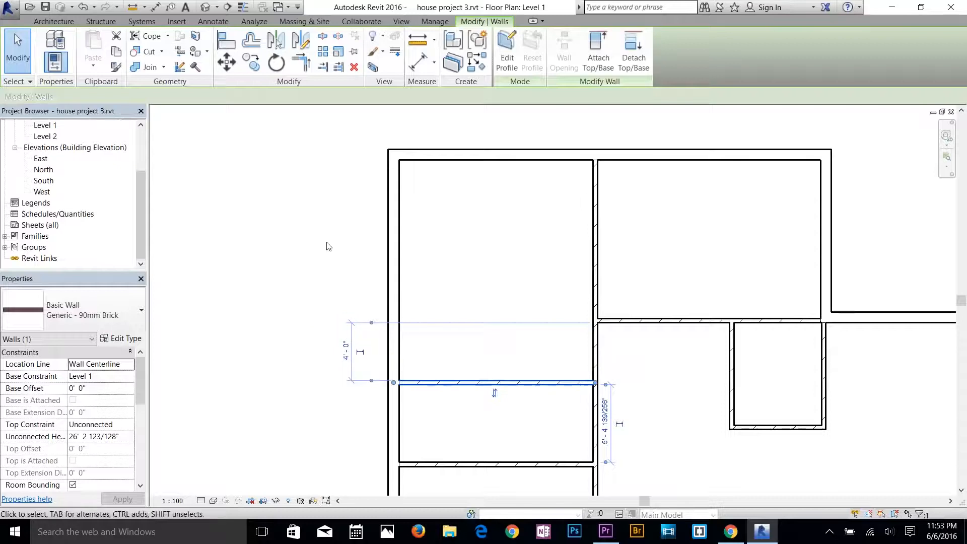
click(326, 236)
Set the distance from the bottom exterior wall to the left side's lower horizontal brick wall to 17'.
scroll(544, 278, down, 2)
middle_drag(545, 278, 544, 128)
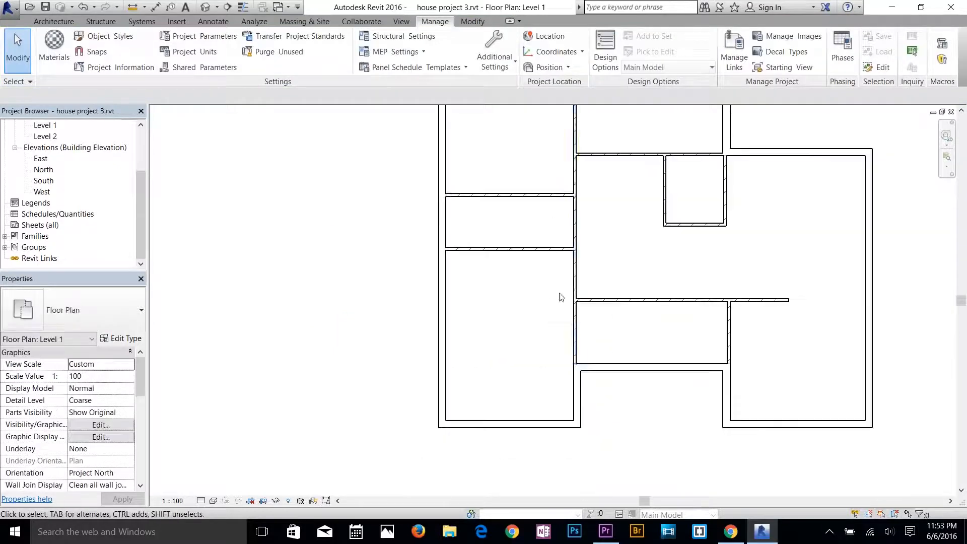
click(538, 249)
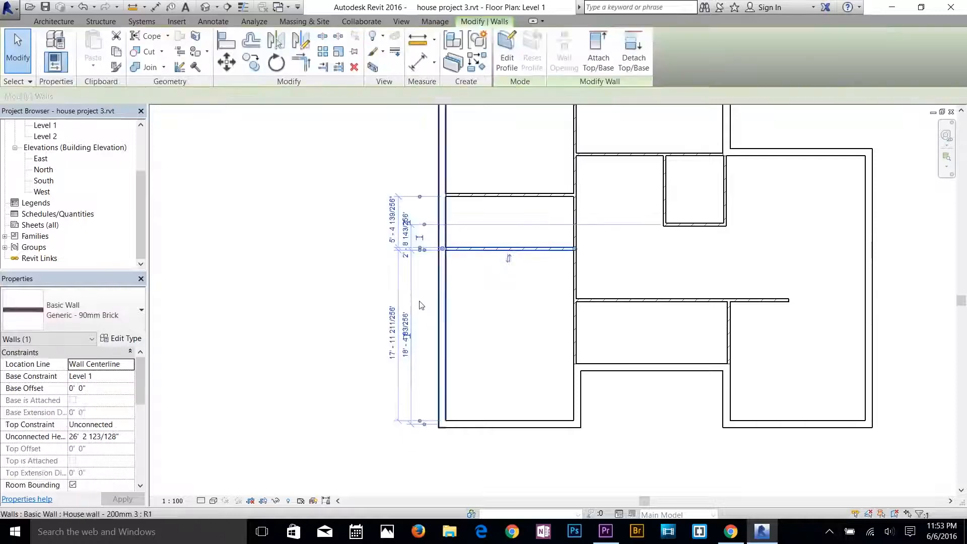
click(392, 330)
click(376, 352)
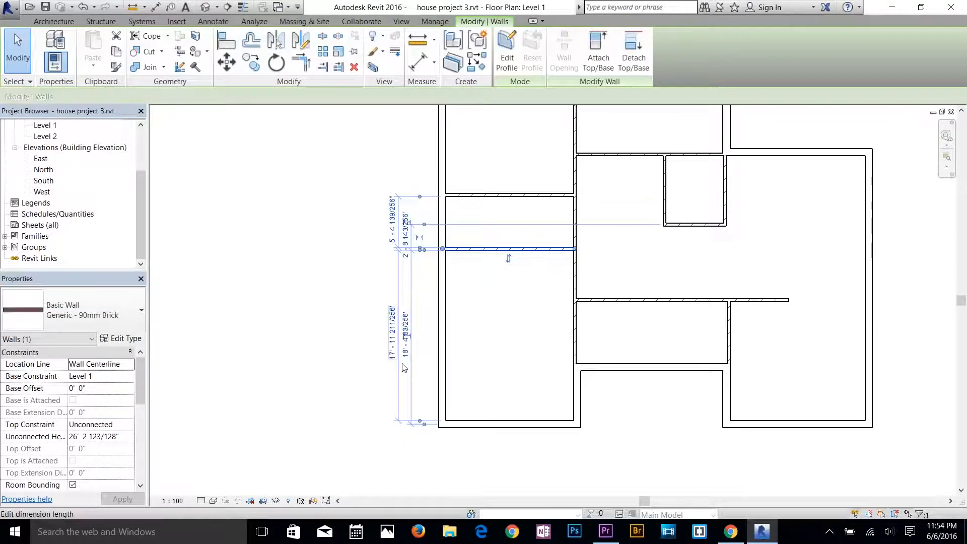
click(406, 346)
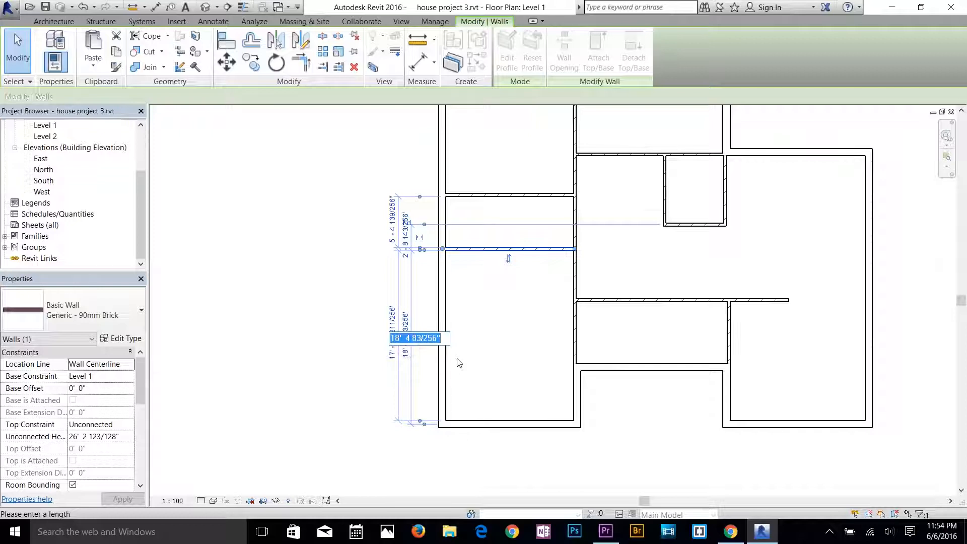
text(17)
key(Return)
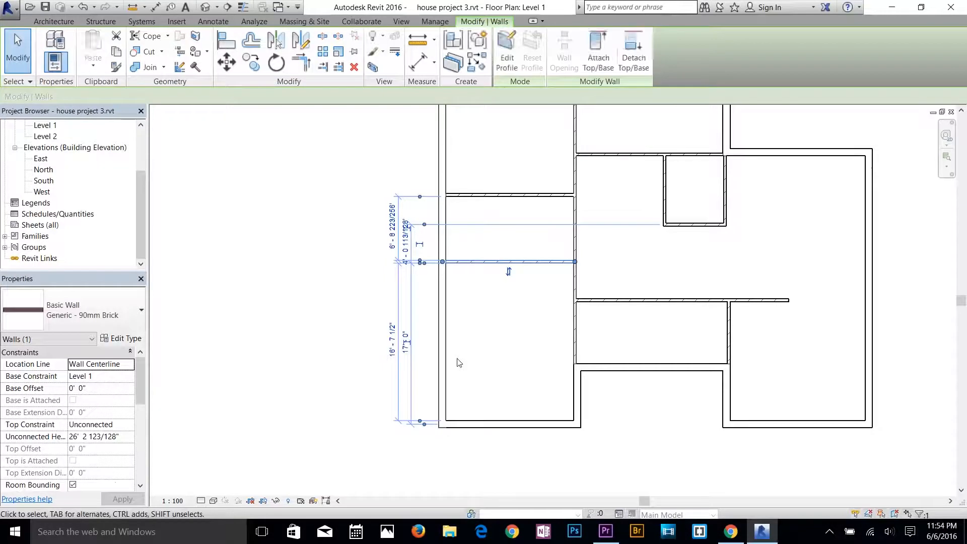
click(522, 348)
Review the wall layout in plan and in the default 3D view, and return to the Level 1 floor plan.
scroll(572, 275, up, 3)
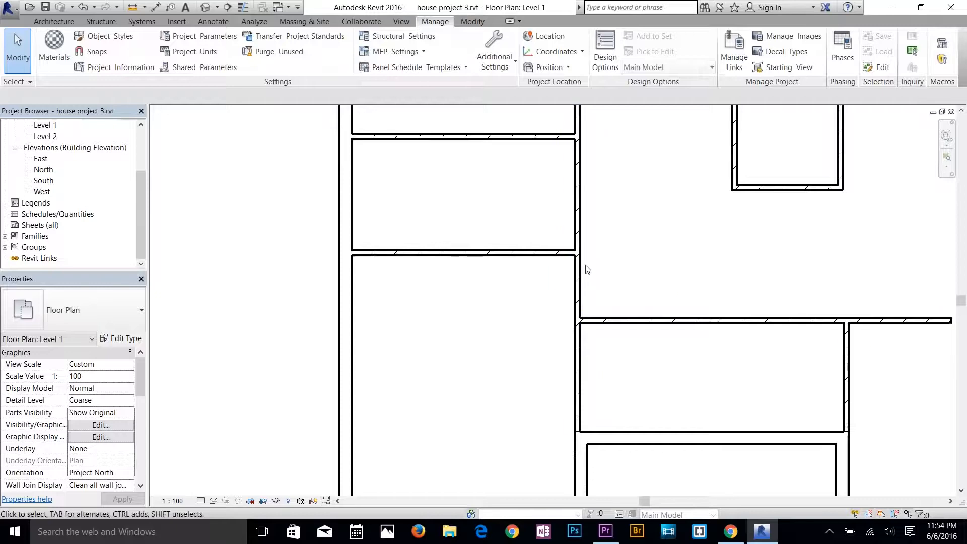
scroll(543, 302, down, 3)
middle_drag(562, 253, 459, 304)
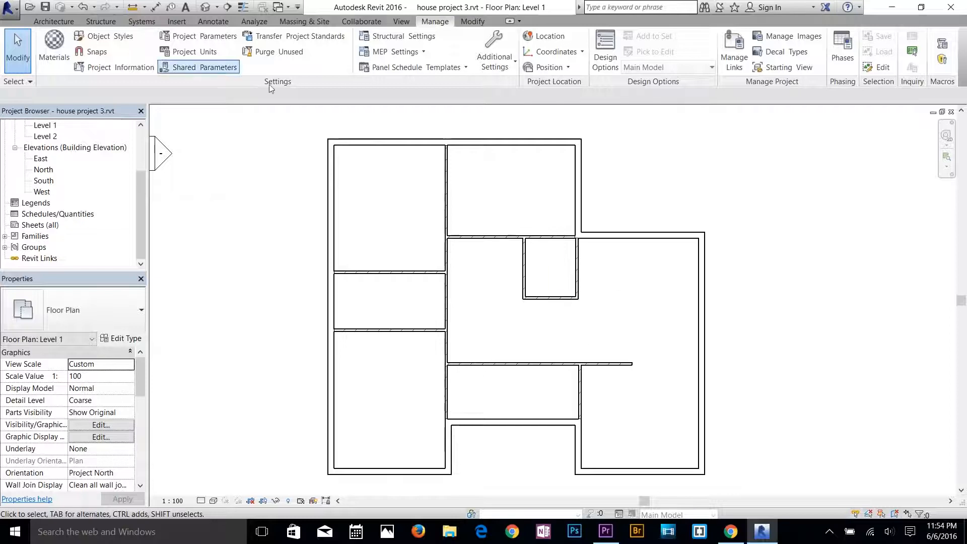
click(205, 7)
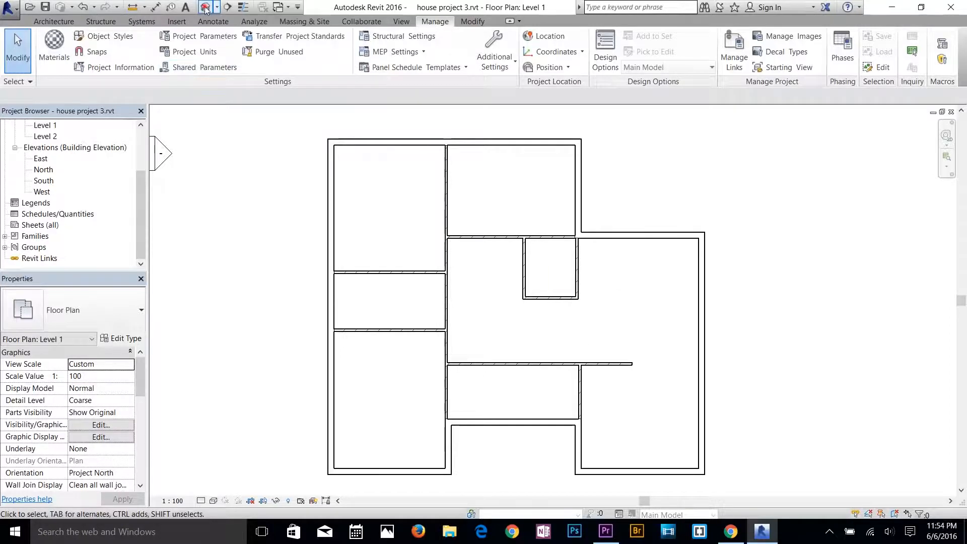
scroll(544, 321, up, 1)
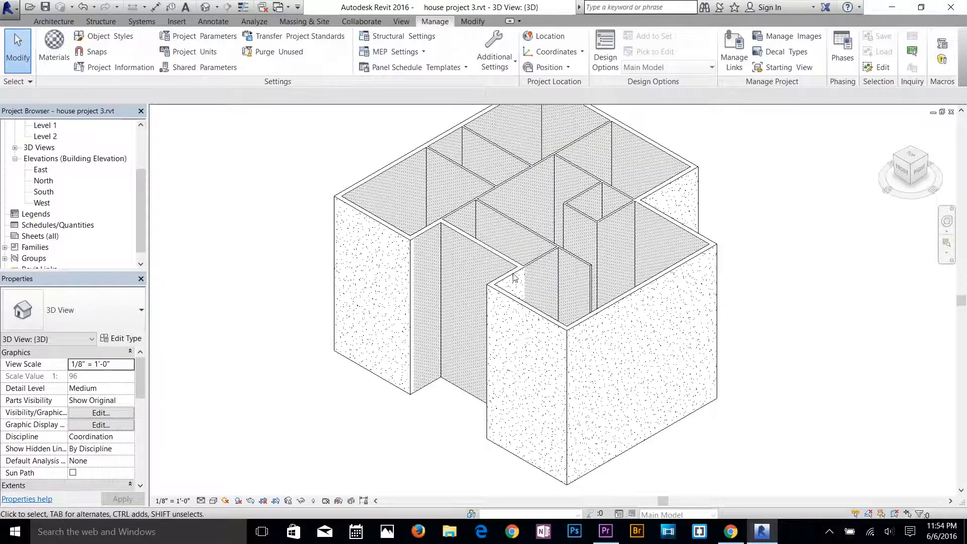
scroll(55, 154, up, 1)
click(42, 147)
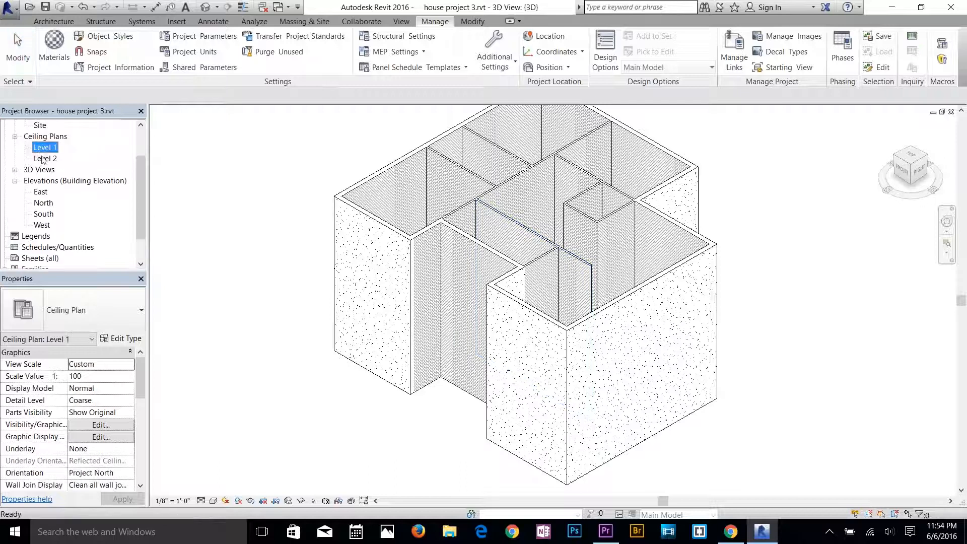
scroll(42, 148, up, 1)
double_click(38, 126)
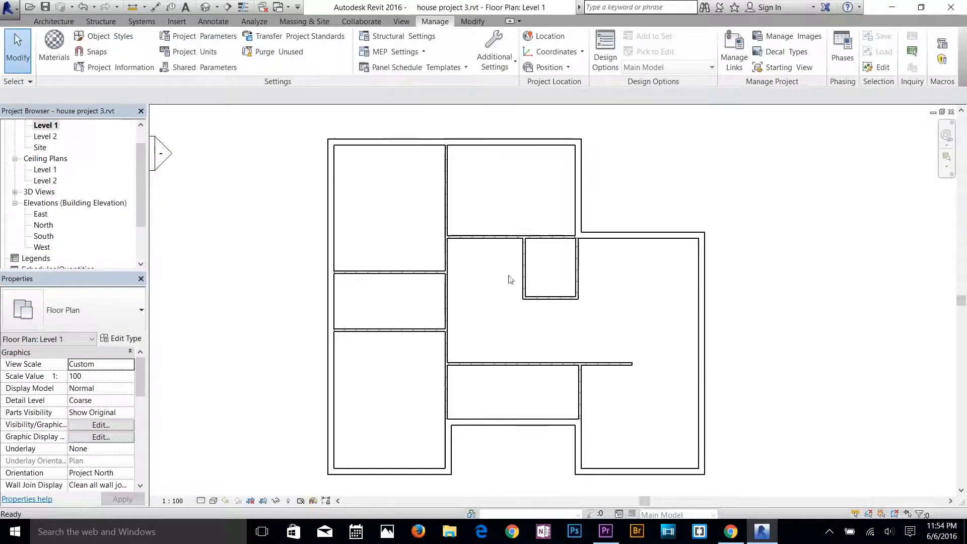
Display the Level 1 plan with a shaded visual style and Fine detail level to show the wall layers at the lower-left corner.
click(213, 500)
click(226, 450)
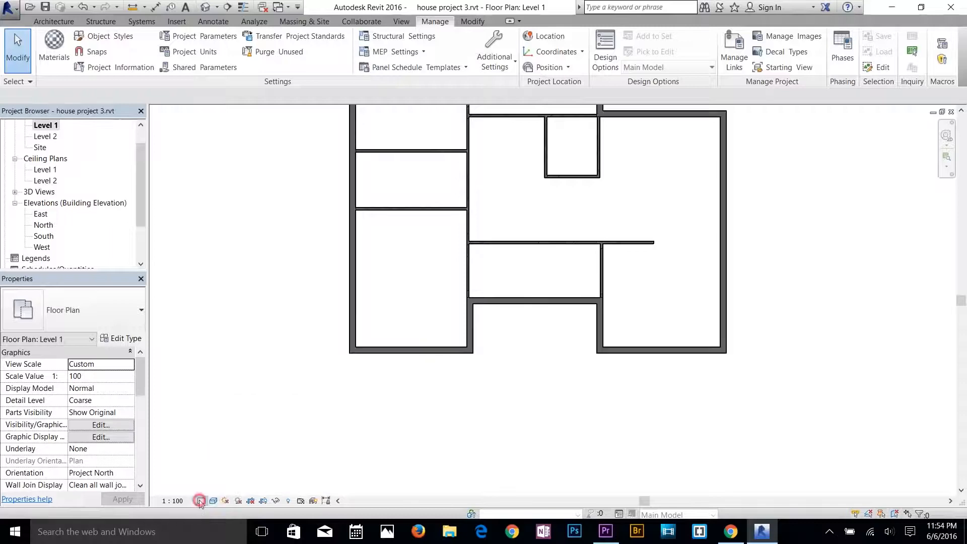
click(200, 501)
click(214, 488)
scroll(352, 349, up, 5)
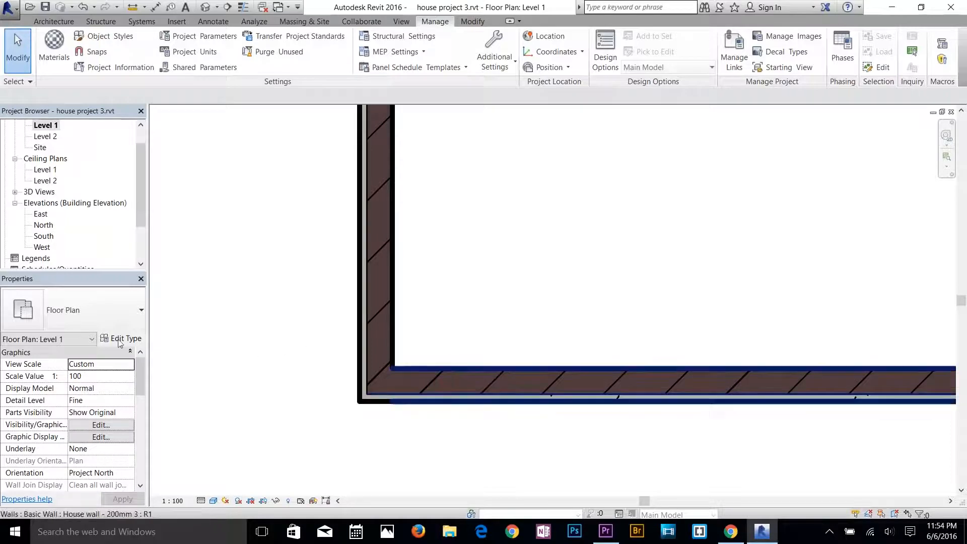
Start the Wall tool with the House wall - 200mm 3 type.
click(53, 21)
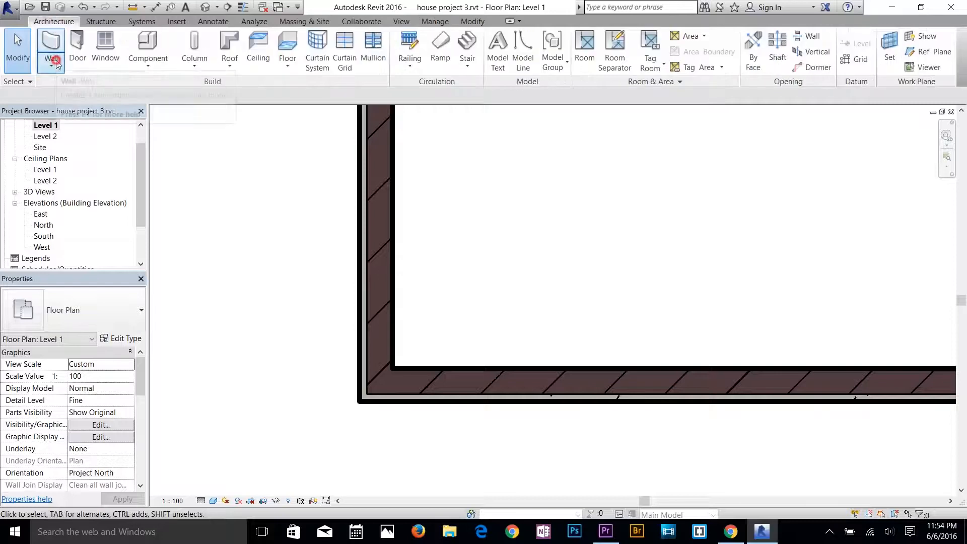
click(52, 66)
click(76, 85)
click(104, 318)
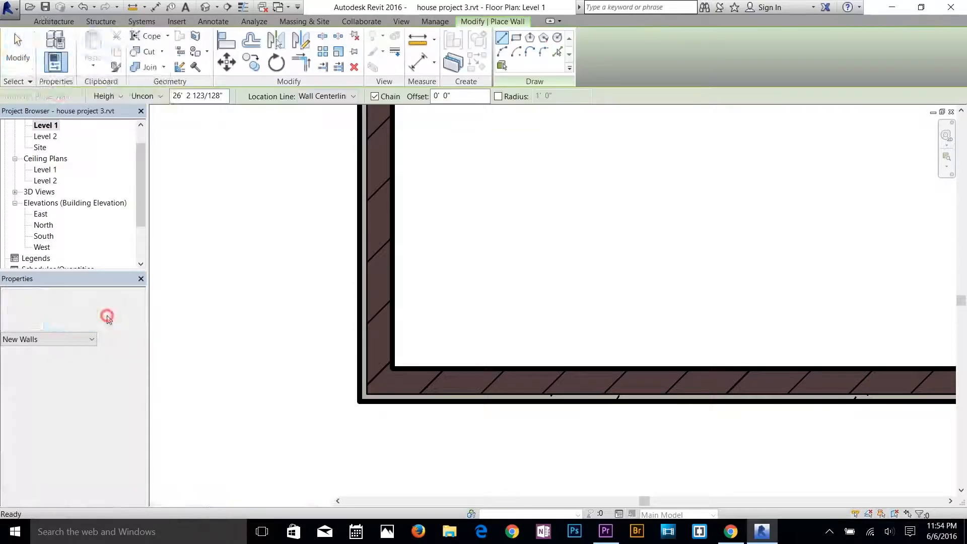
scroll(115, 106, down, 5)
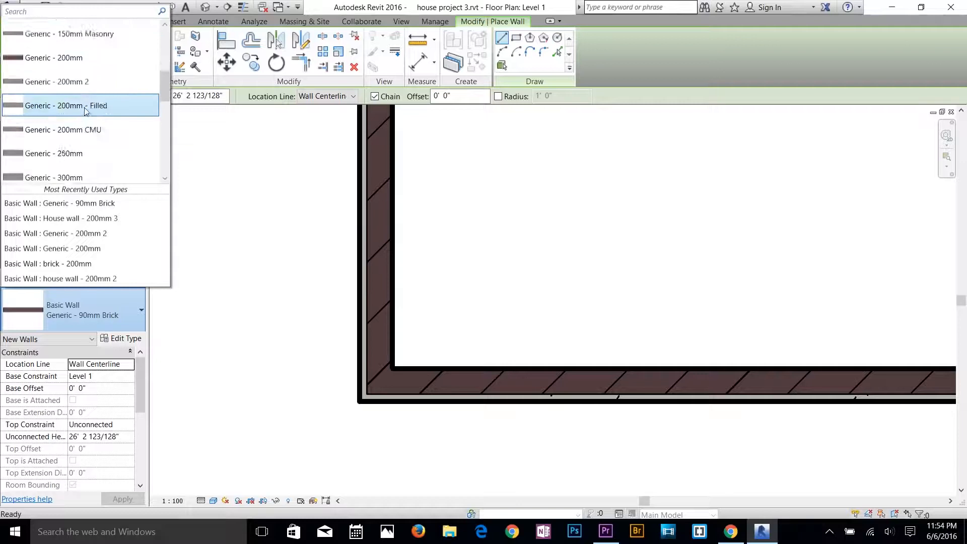
scroll(76, 152, down, 1)
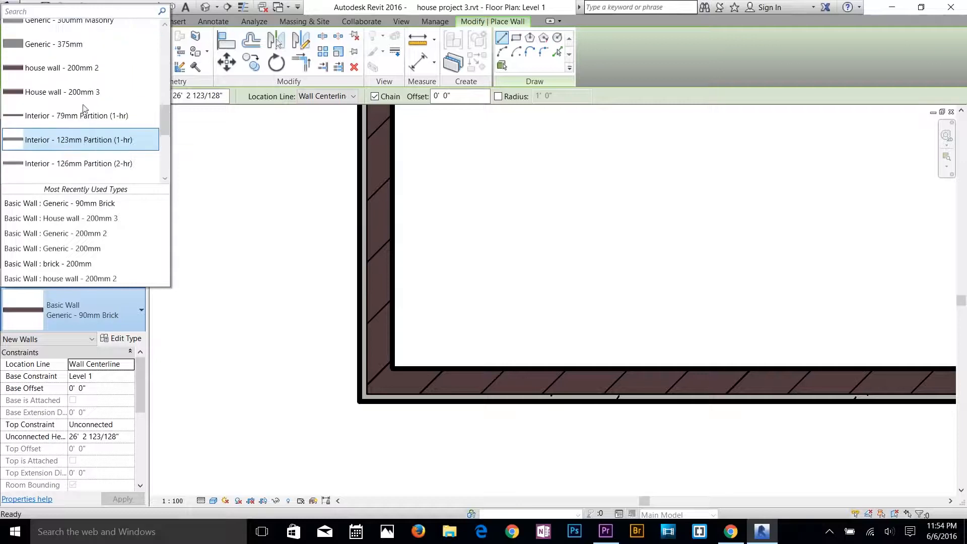
click(52, 93)
Reorder the House wall - 200mm 3 structure so Brick, Common is on the exterior side and Concrete, Lightweight on the interior side.
click(116, 343)
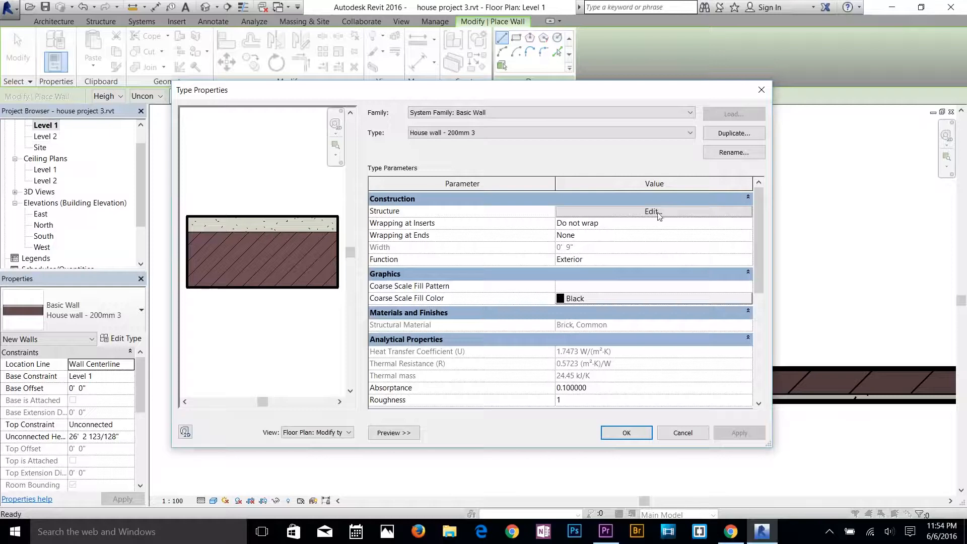
click(651, 211)
click(418, 220)
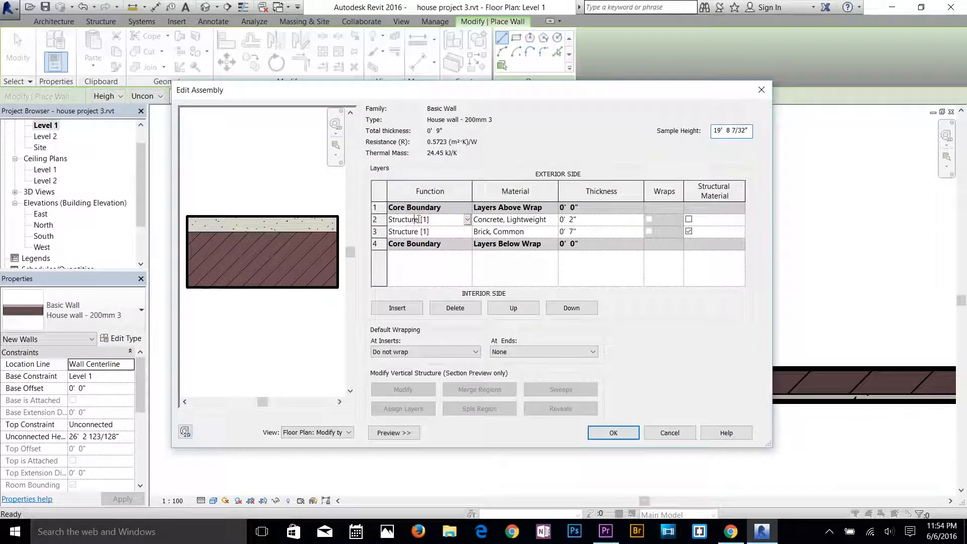
click(570, 307)
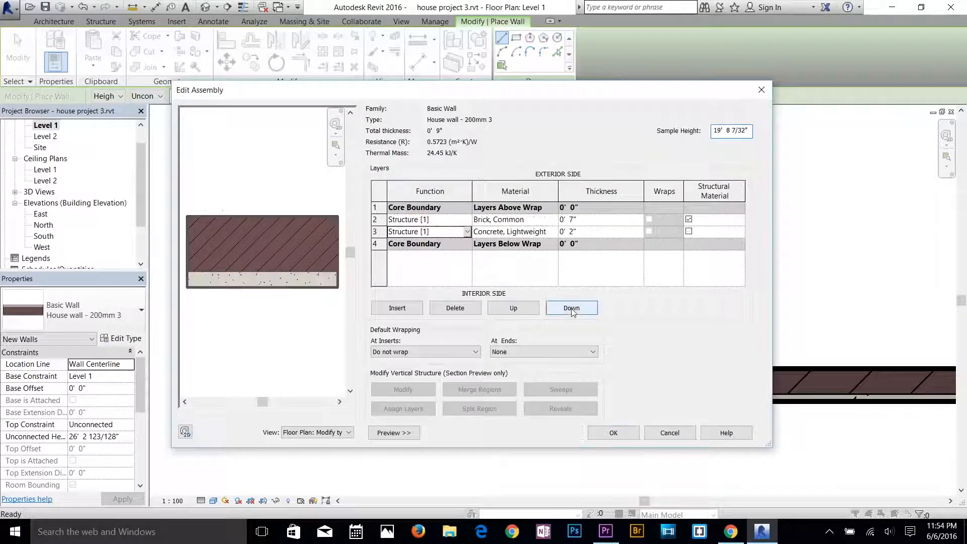
click(614, 434)
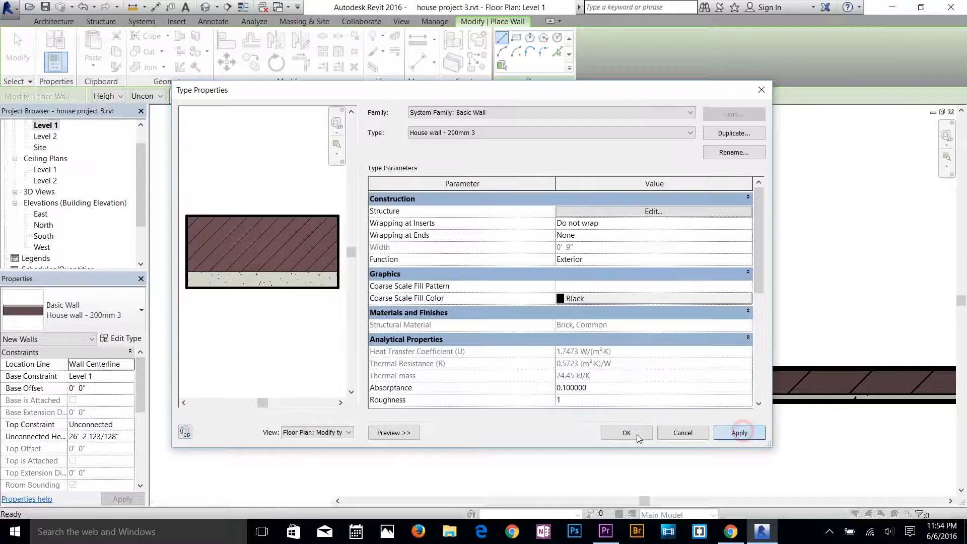
click(628, 434)
click(551, 315)
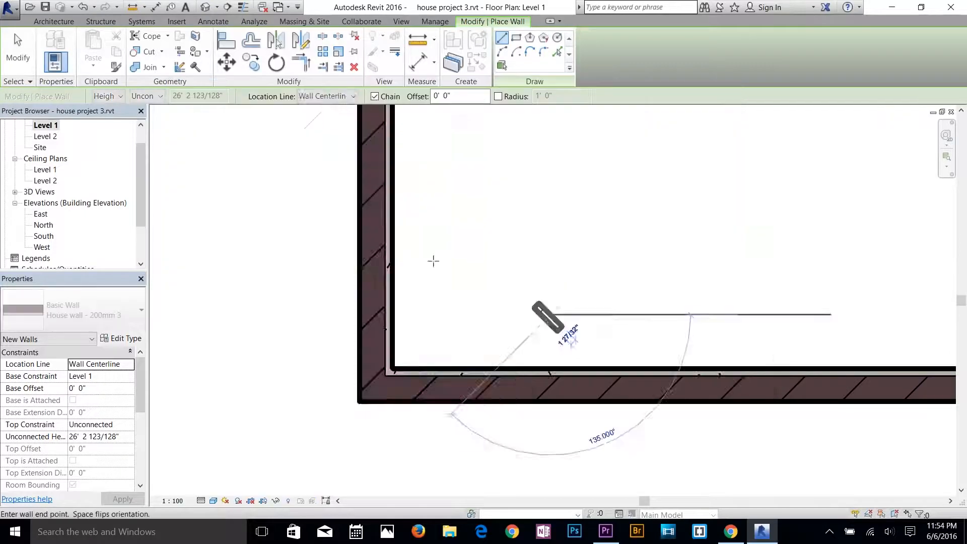
scroll(432, 261, down, 3)
key(Escape)
key(Escape)
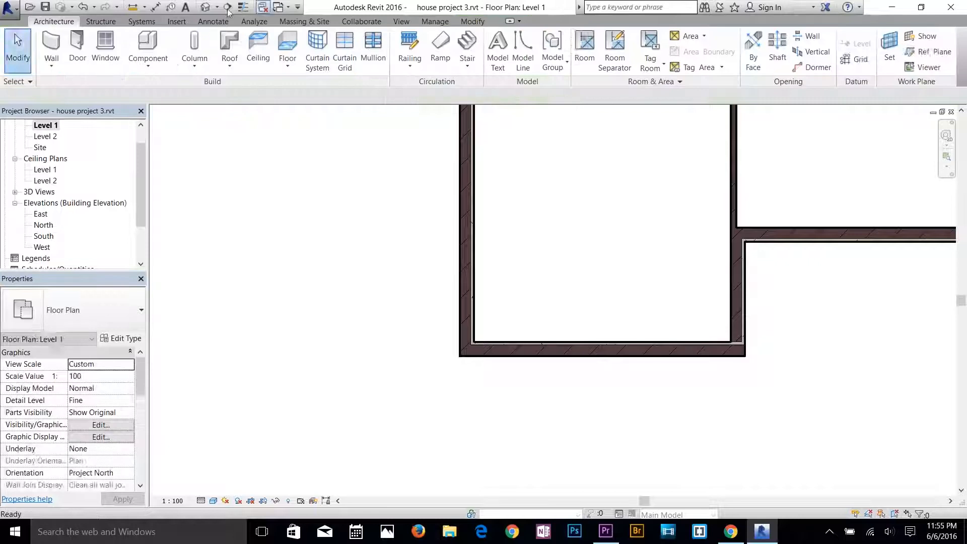
Examine the exterior faces of the house walls in the default 3D view to check the swapped layer order.
click(206, 7)
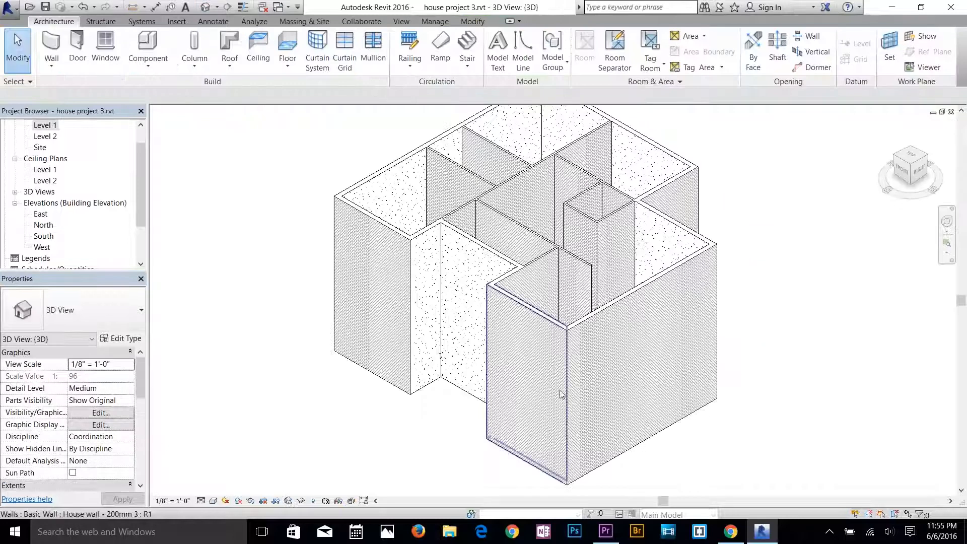
scroll(512, 333, up, 5)
scroll(220, 281, down, 2)
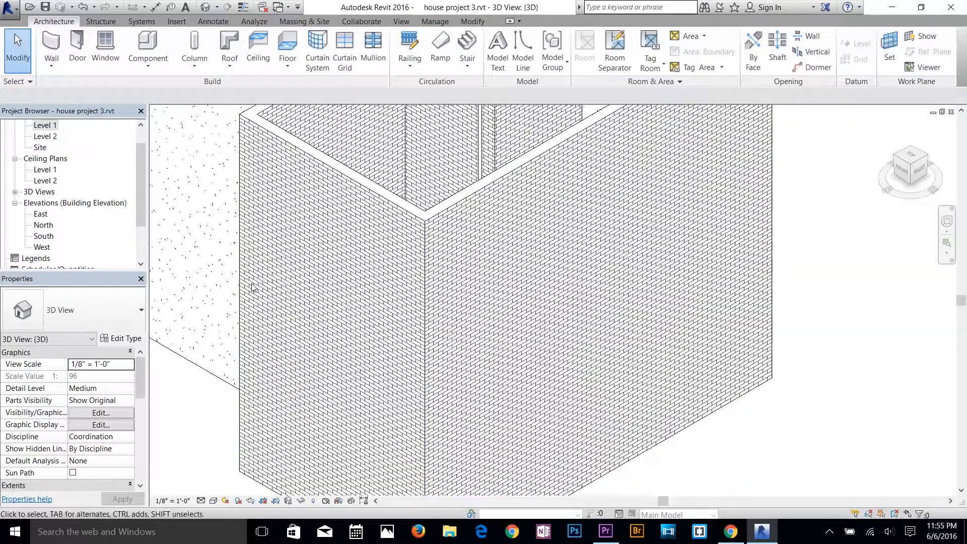
middle_drag(252, 284, 654, 476)
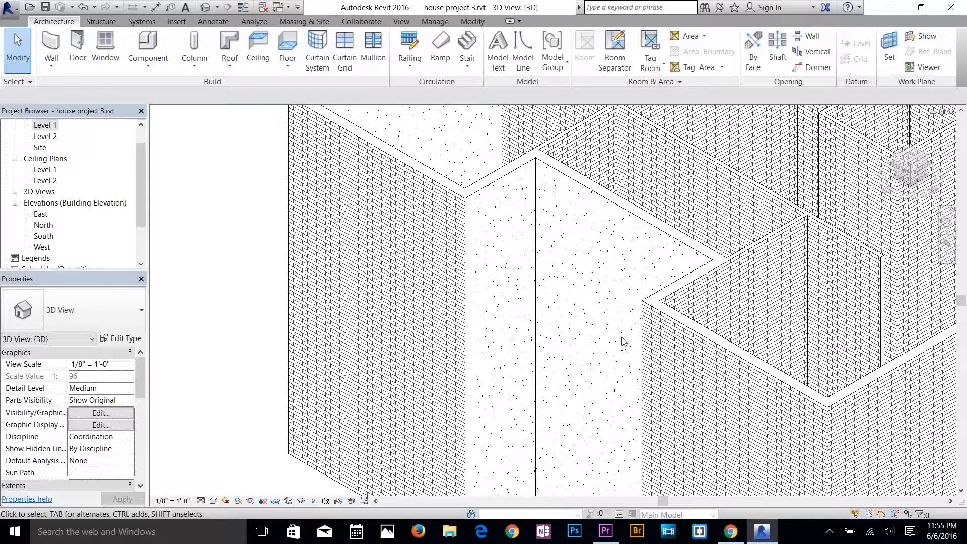
shift+middle_drag(650, 366, 652, 241)
scroll(609, 264, down, 2)
shift+middle_drag(624, 280, 564, 334)
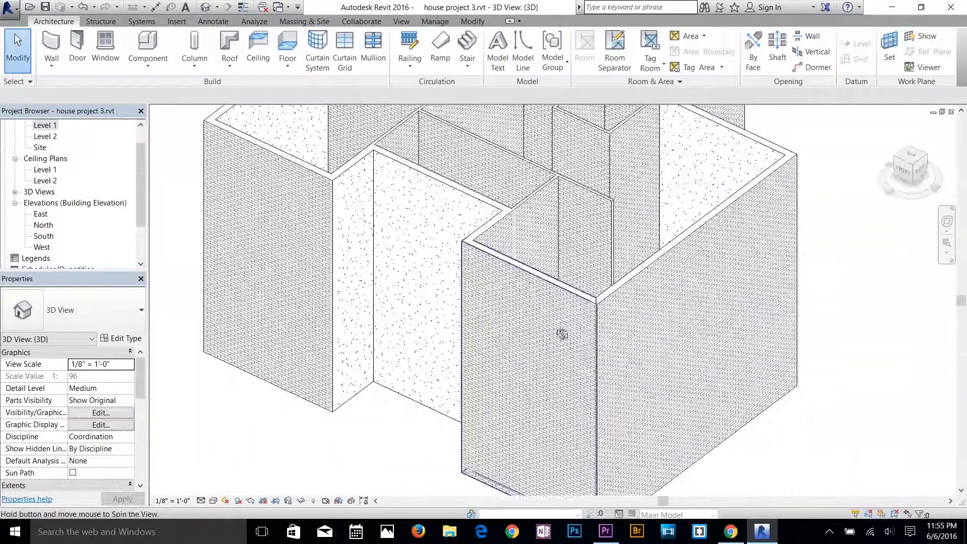
scroll(535, 278, down, 1)
middle_drag(535, 279, 628, 319)
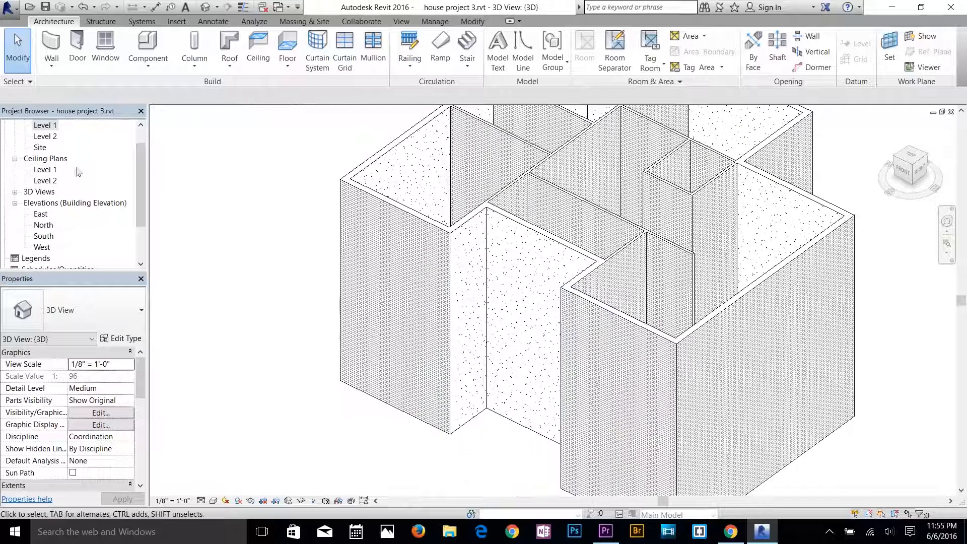
Return to the Level 1 floor plan and set it to the Wireframe visual style and Coarse detail level.
double_click(45, 126)
scroll(308, 317, down, 1)
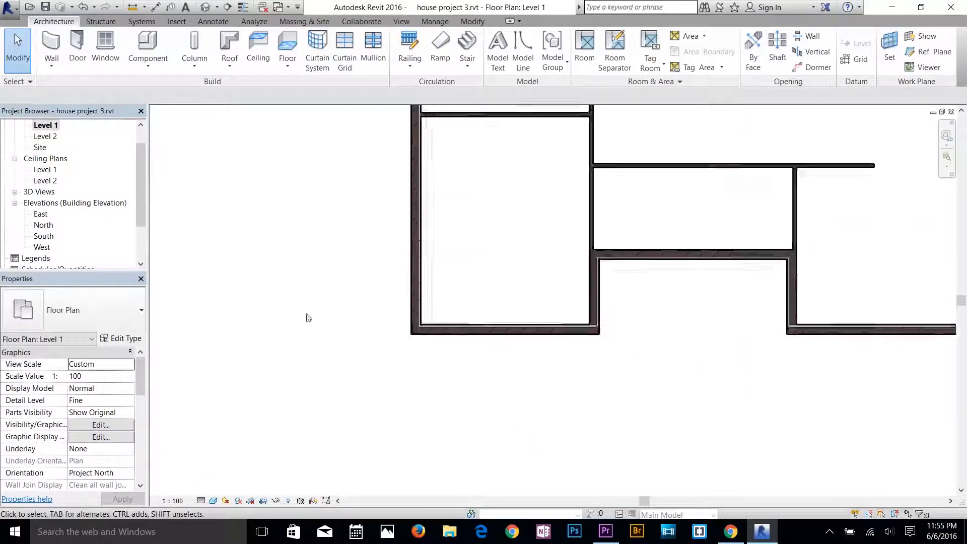
scroll(308, 317, down, 1)
click(213, 500)
click(227, 425)
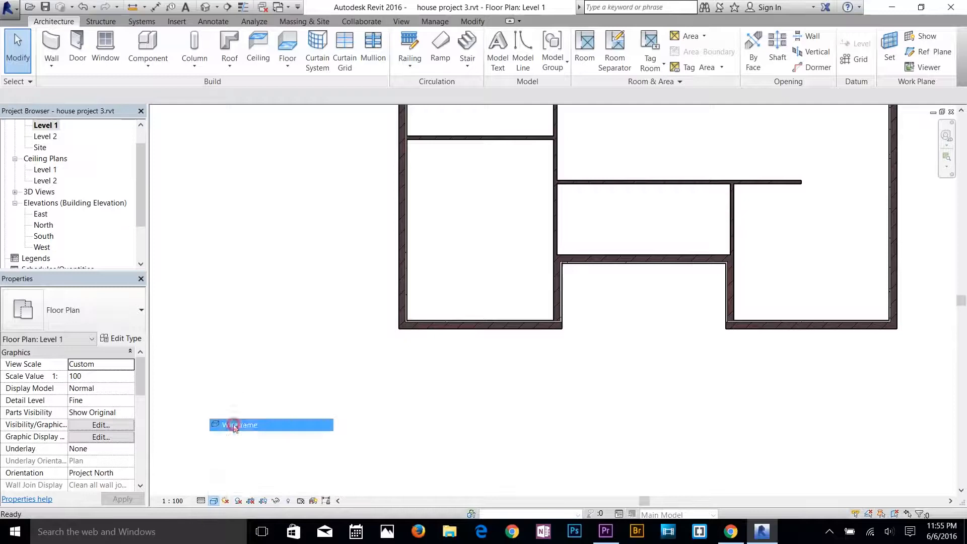
click(200, 501)
click(218, 462)
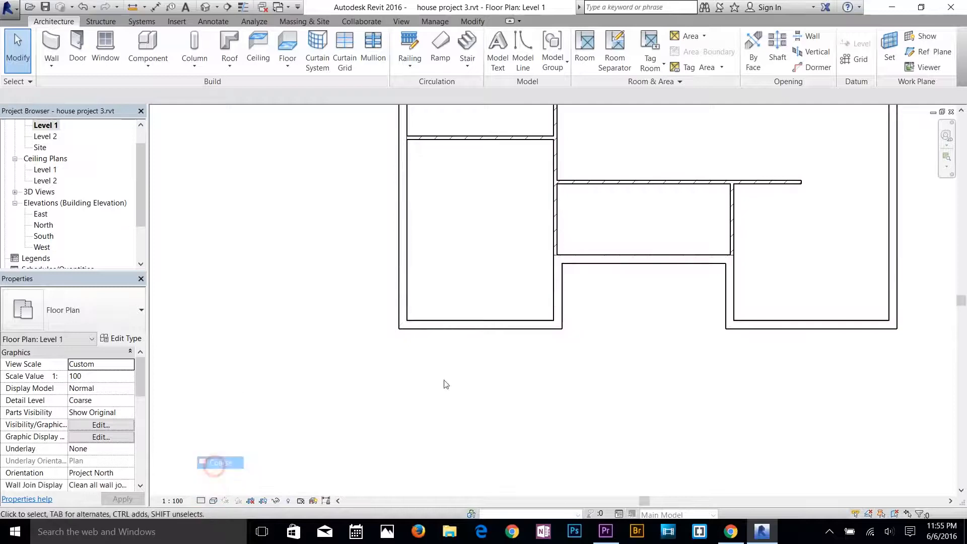
middle_drag(546, 280, 445, 395)
scroll(445, 394, down, 1)
middle_drag(539, 269, 509, 309)
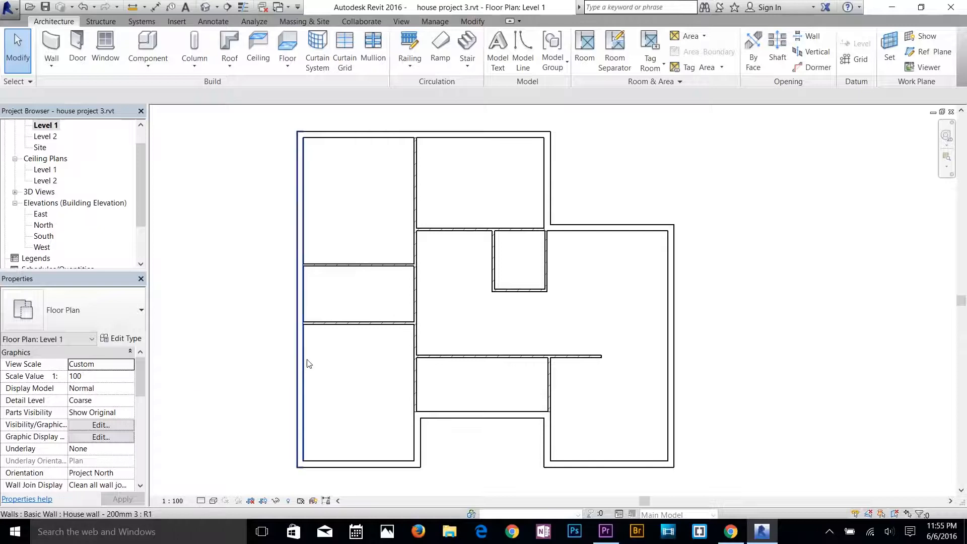
In the East elevation, set the top constraint of all the walls to Up to level: Level 2.
double_click(40, 216)
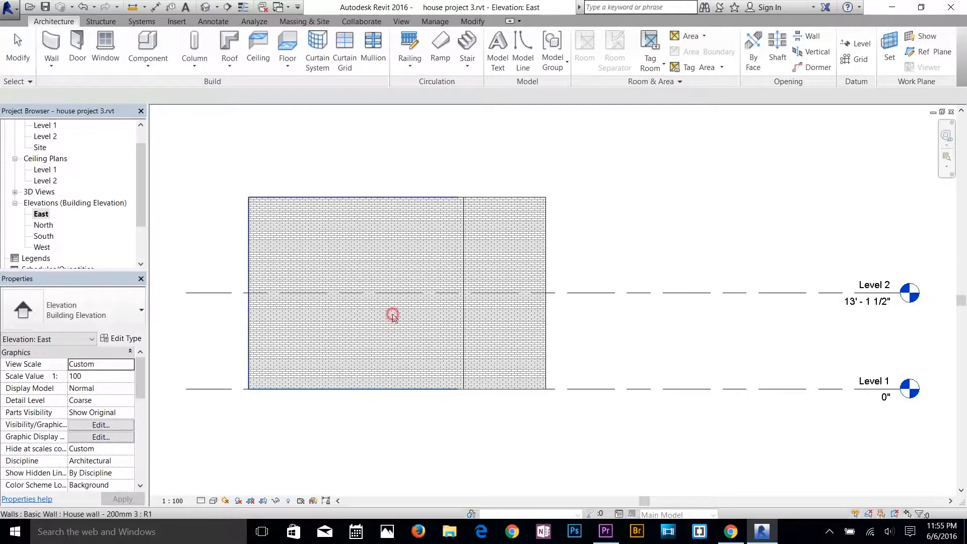
click(443, 329)
key(Escape)
click(503, 244)
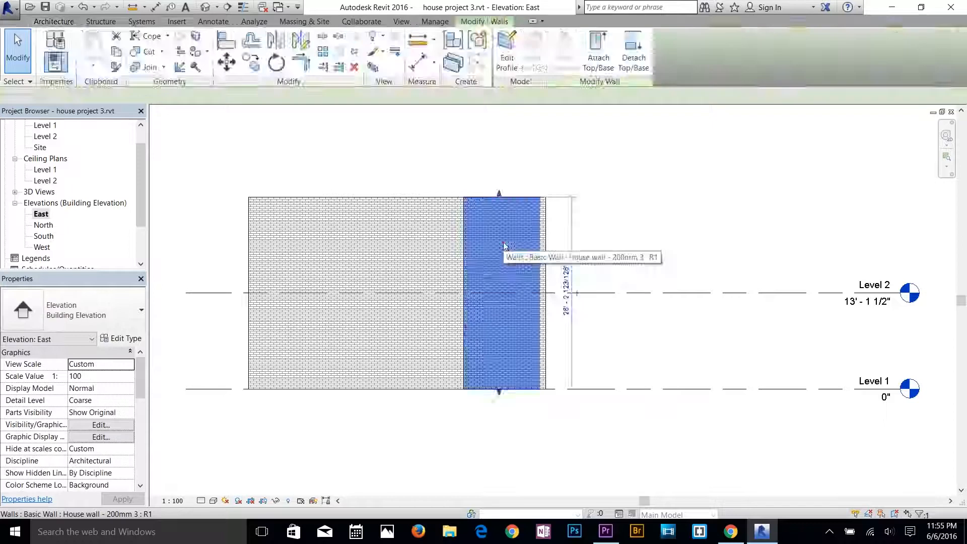
drag(647, 174, 218, 236)
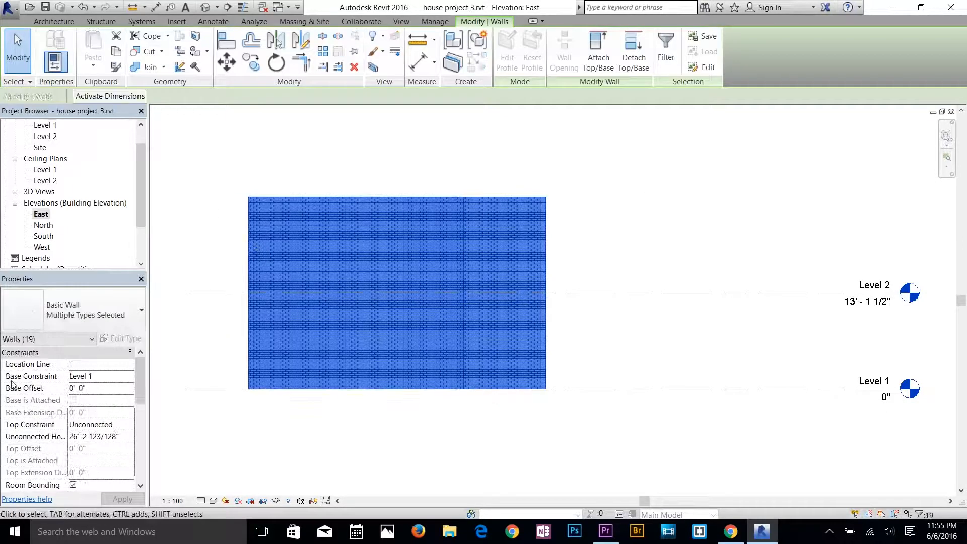
click(88, 382)
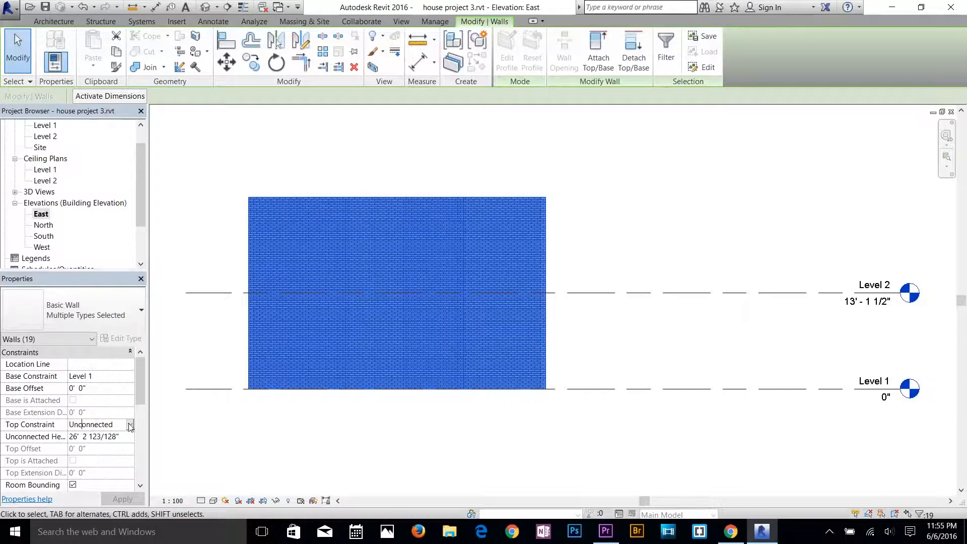
click(130, 426)
click(120, 457)
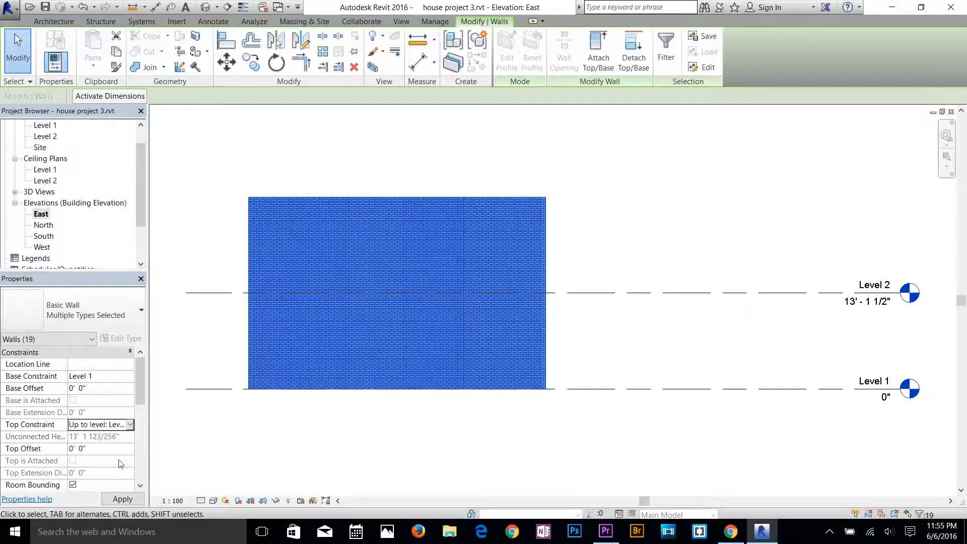
click(123, 499)
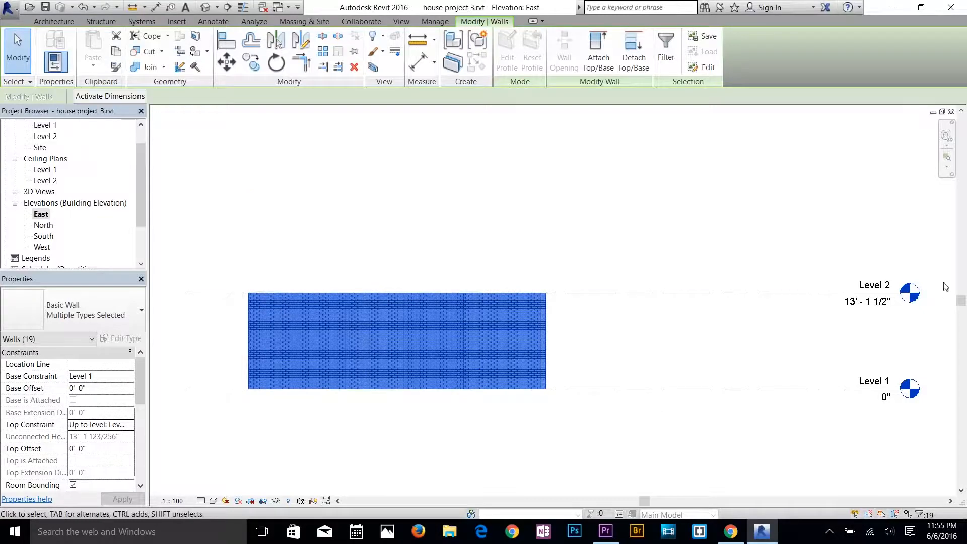
click(662, 406)
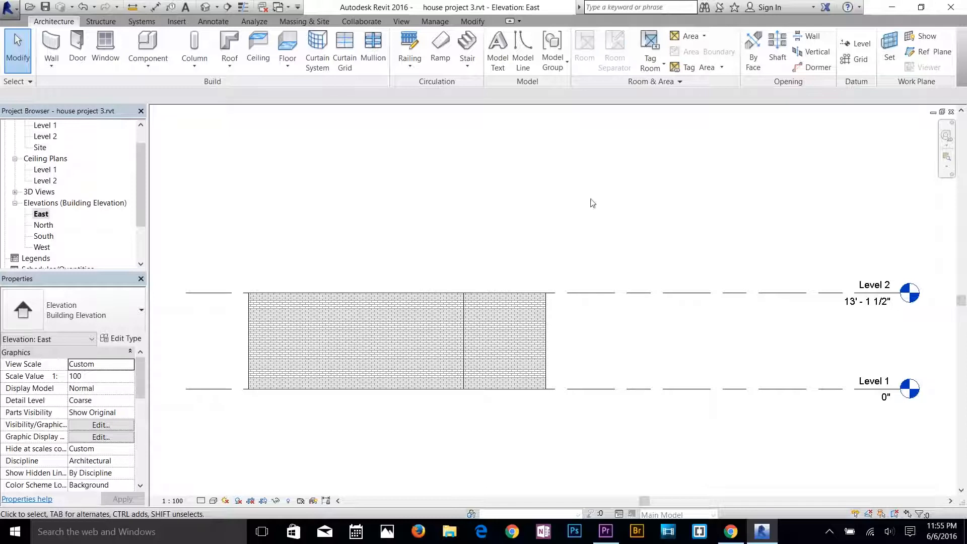
Draw a new level across the house just below Level 2, at about 11' - 4 1/2".
click(859, 44)
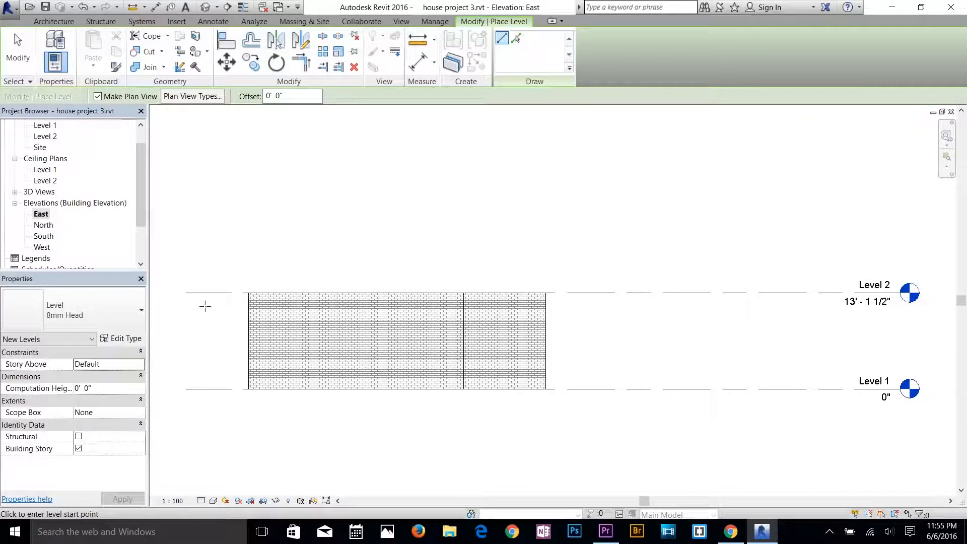
click(186, 306)
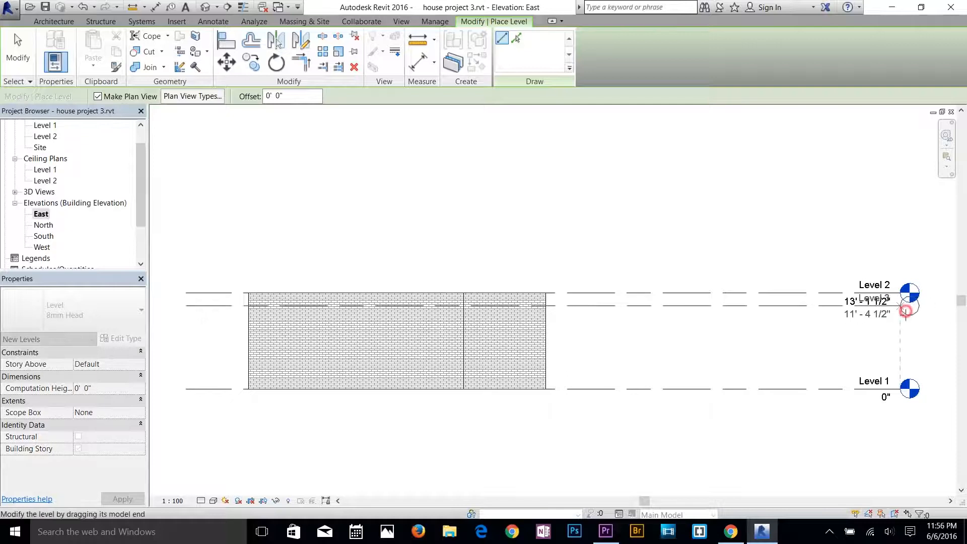
click(901, 305)
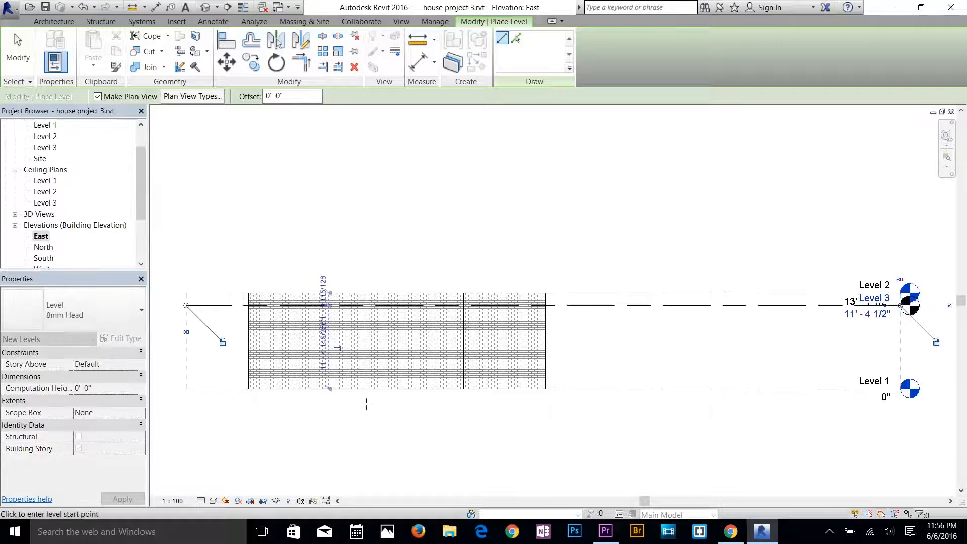
Draw two more levels below Level 1, at about -1' - 11" and -6' - 0".
click(187, 403)
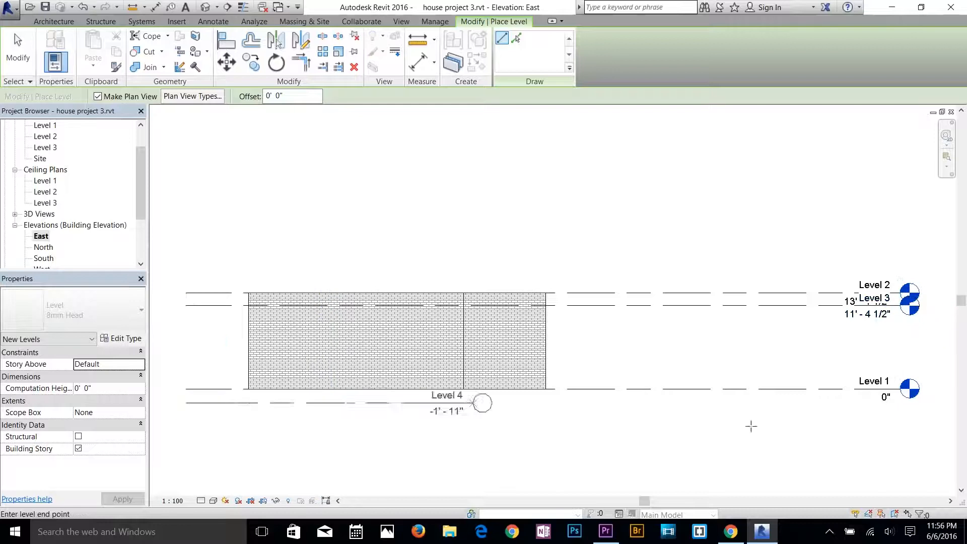
click(900, 402)
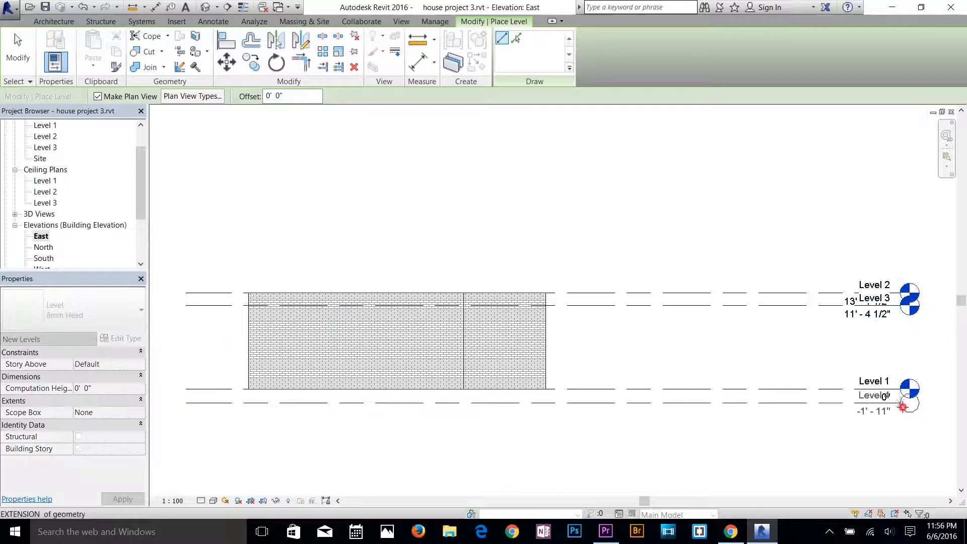
click(185, 432)
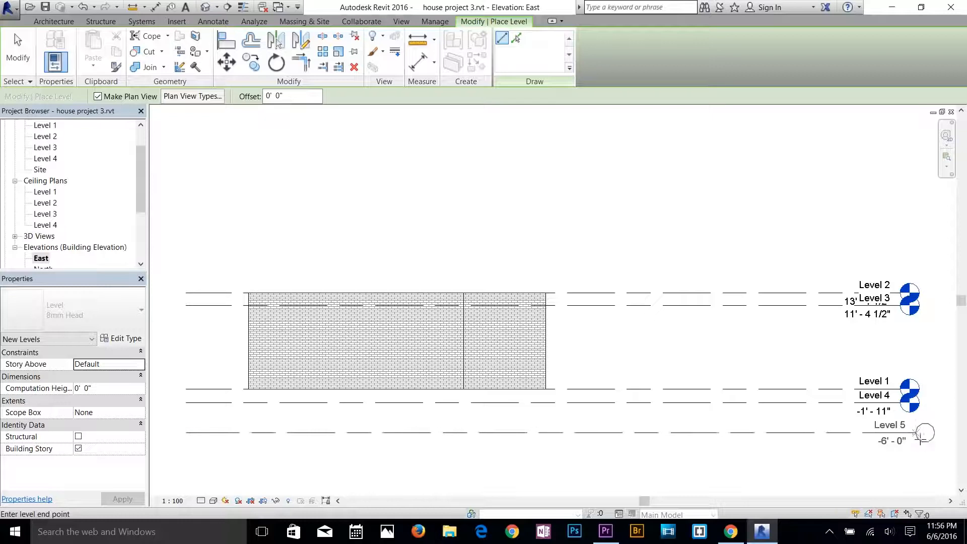
click(910, 433)
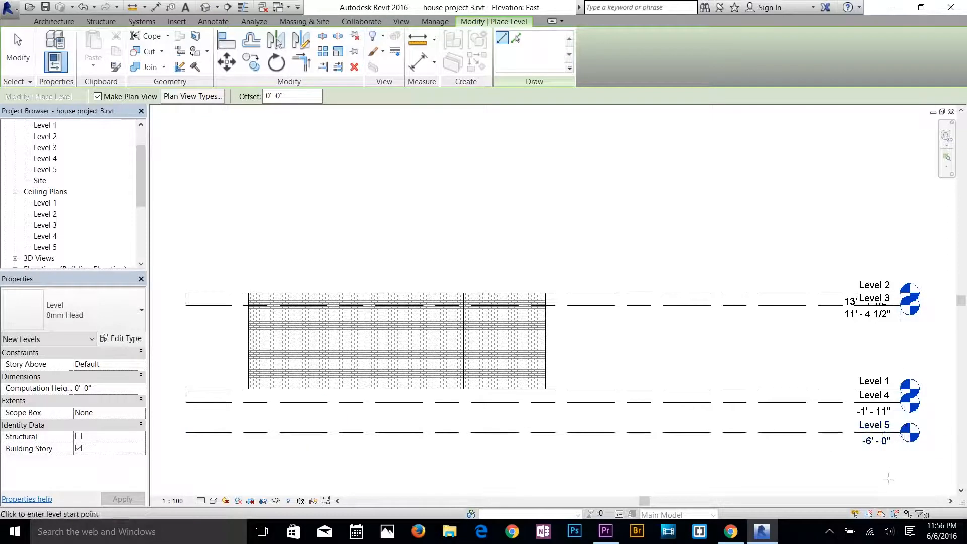
Examine the names and heights at the five level heads and leave level placement.
scroll(904, 446, up, 1)
scroll(902, 451, up, 3)
middle_drag(725, 412, 496, 359)
scroll(654, 326, up, 1)
scroll(655, 326, down, 1)
middle_drag(655, 327, 792, 401)
scroll(669, 356, up, 2)
scroll(601, 347, down, 3)
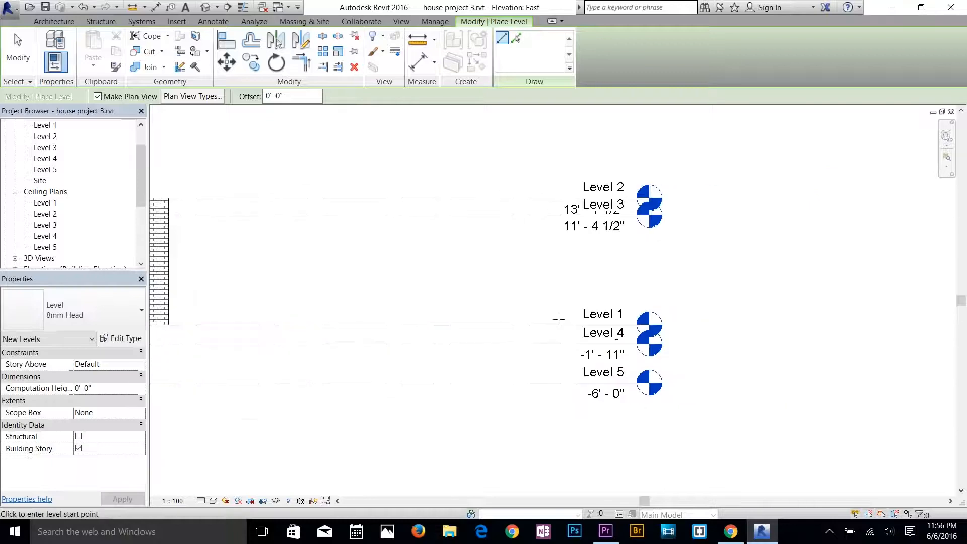
scroll(597, 320, up, 1)
click(622, 312)
key(Escape)
key(Escape)
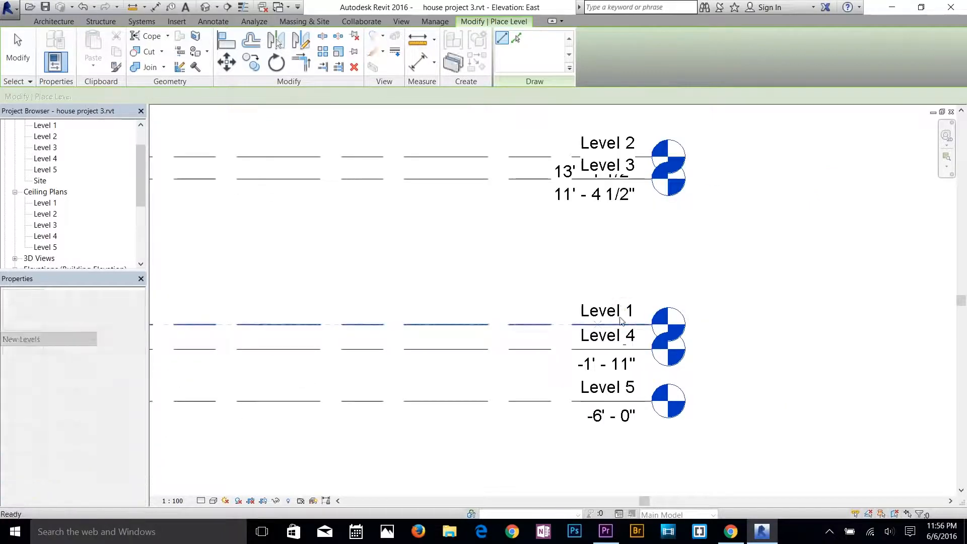
Rename Level 1 as Floor 1 and rename its corresponding views as well.
click(615, 312)
click(630, 312)
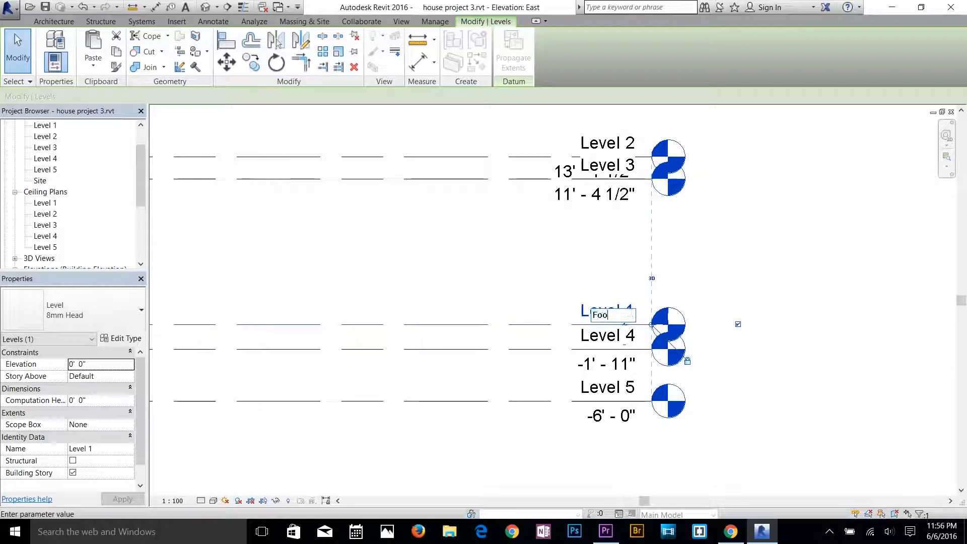
text(Floor)
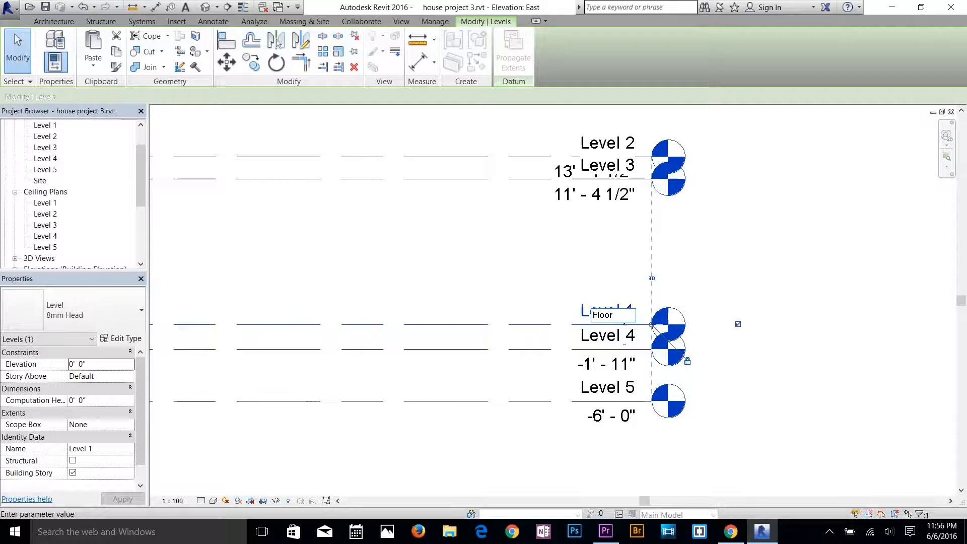
text( 1)
key(Return)
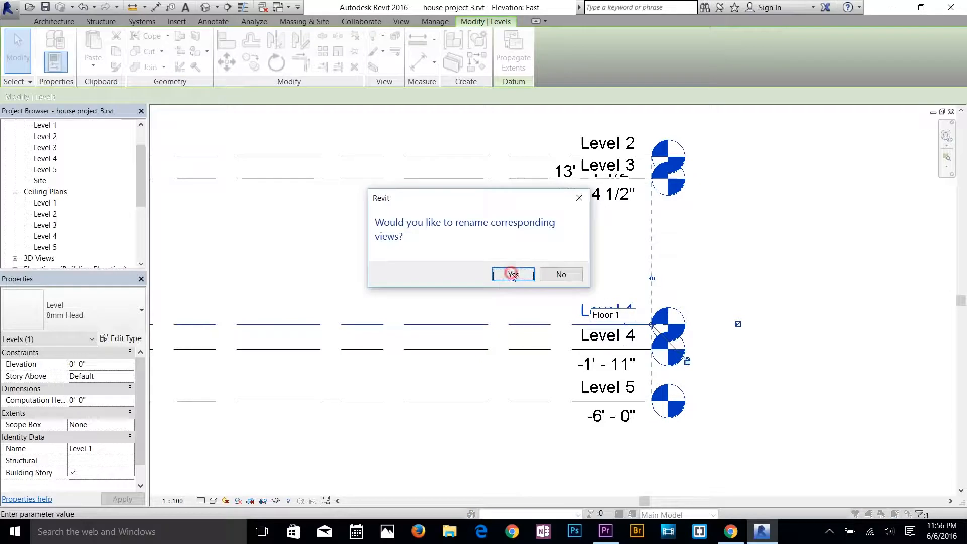
click(513, 275)
click(511, 276)
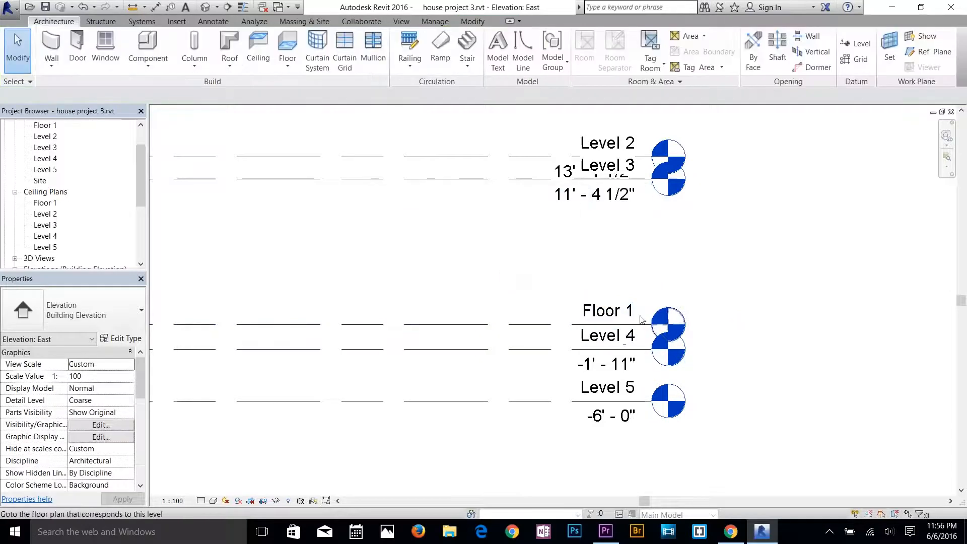
Add an elbow to the Floor 1 level line and raise its head clear of the Level 4 head.
click(651, 326)
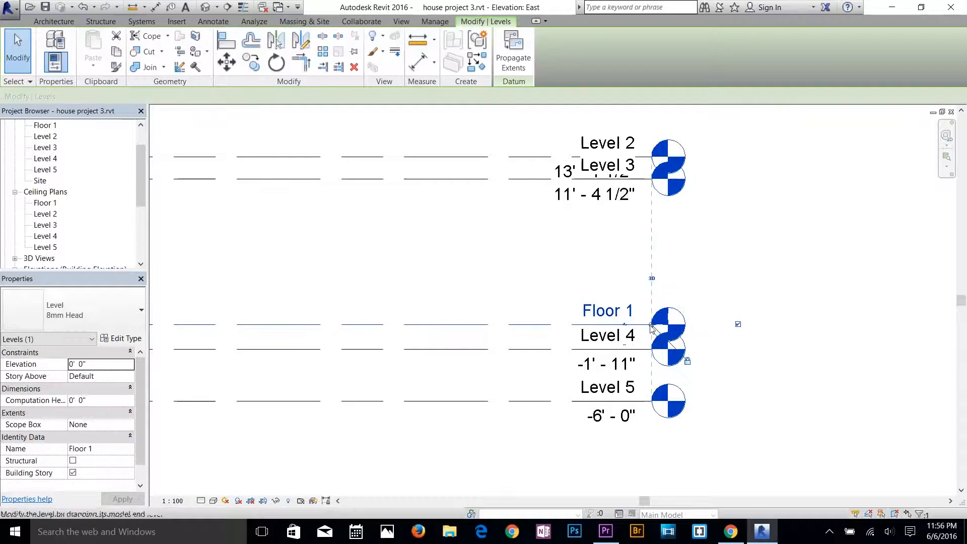
scroll(651, 326, up, 5)
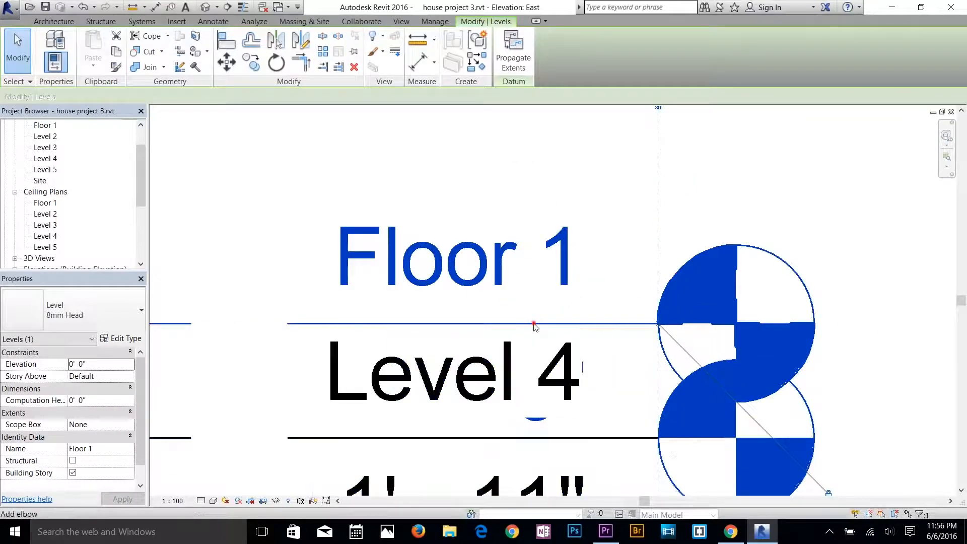
drag(534, 324, 534, 447)
drag(537, 412, 552, 217)
scroll(549, 243, down, 5)
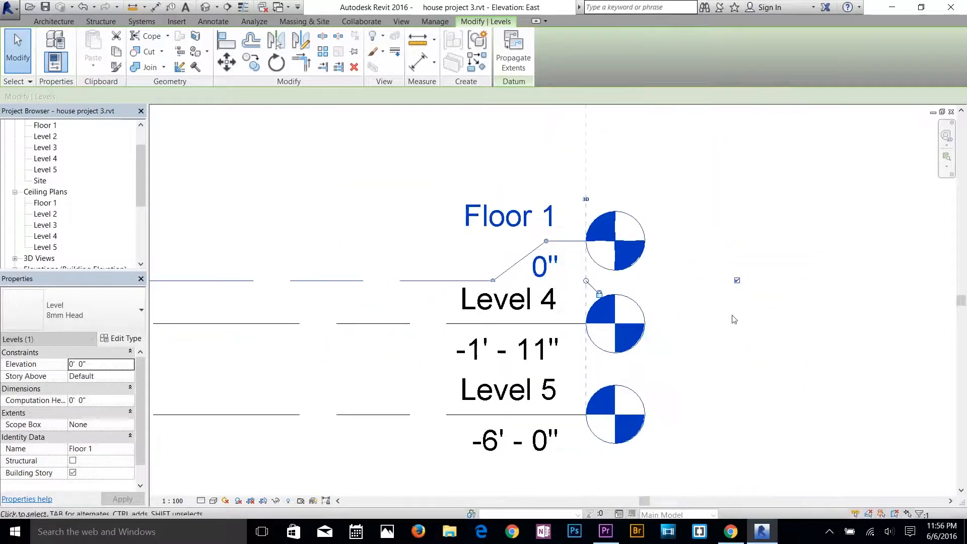
click(720, 304)
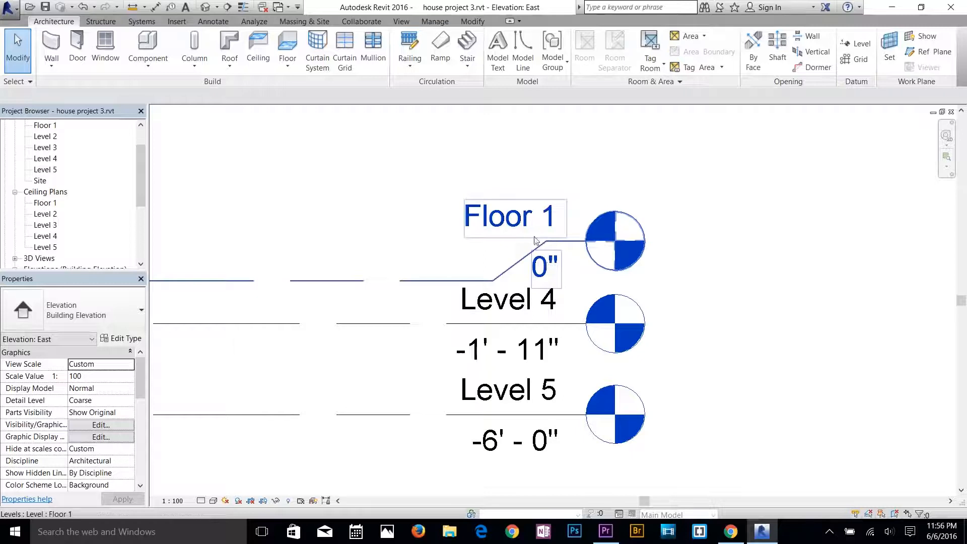
Rename Level 4 as top foundation, including its corresponding views.
click(494, 307)
click(509, 308)
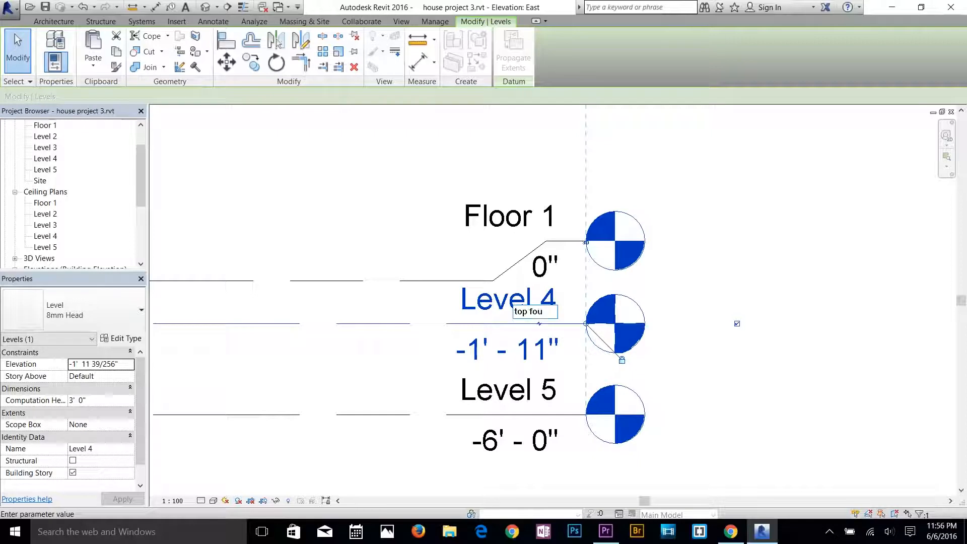
text(top foundation)
key(Return)
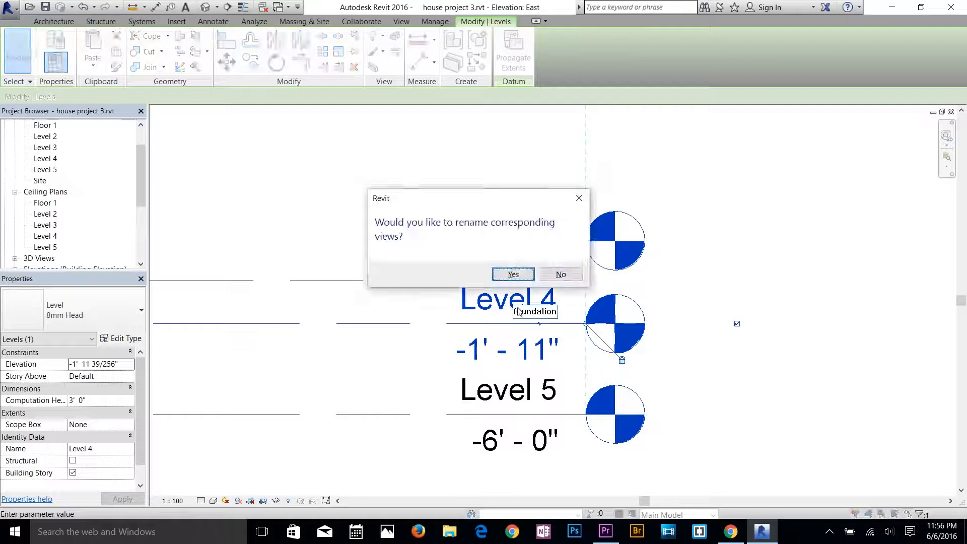
click(512, 274)
click(768, 339)
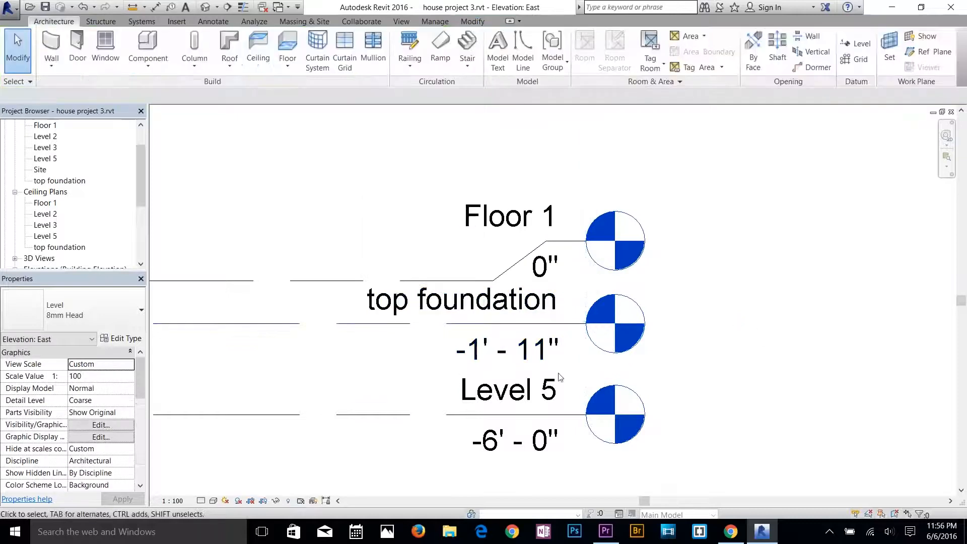
Set the elevation of the top foundation level to -0' 9".
click(530, 360)
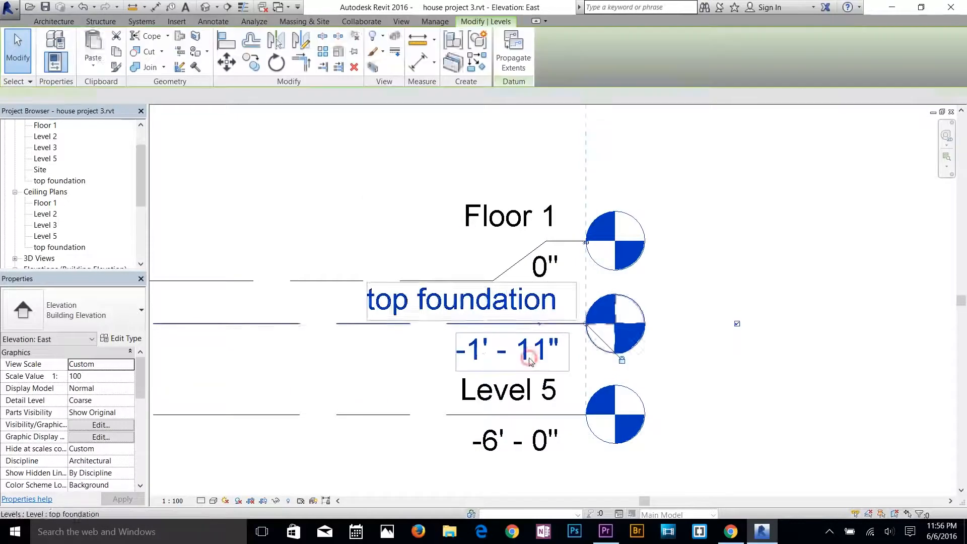
click(484, 355)
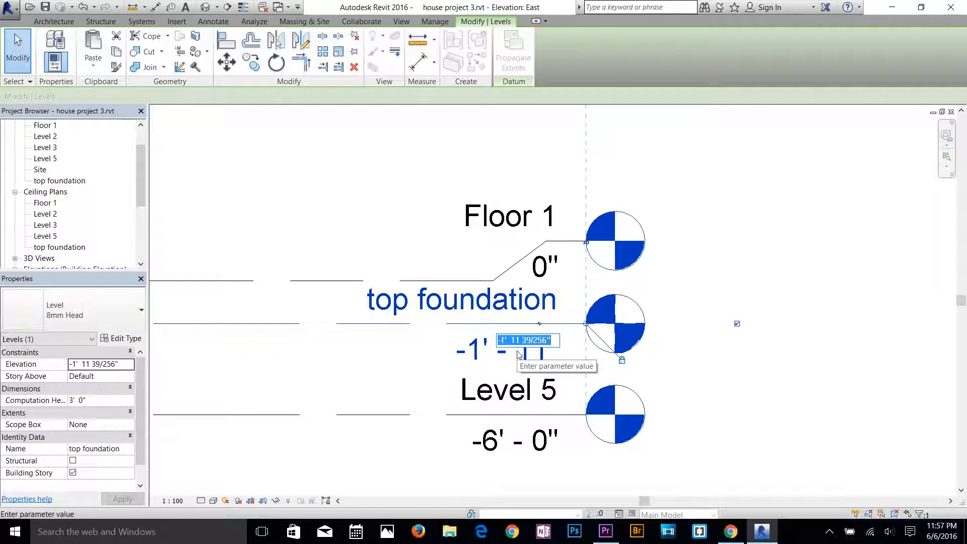
key(BackSpace)
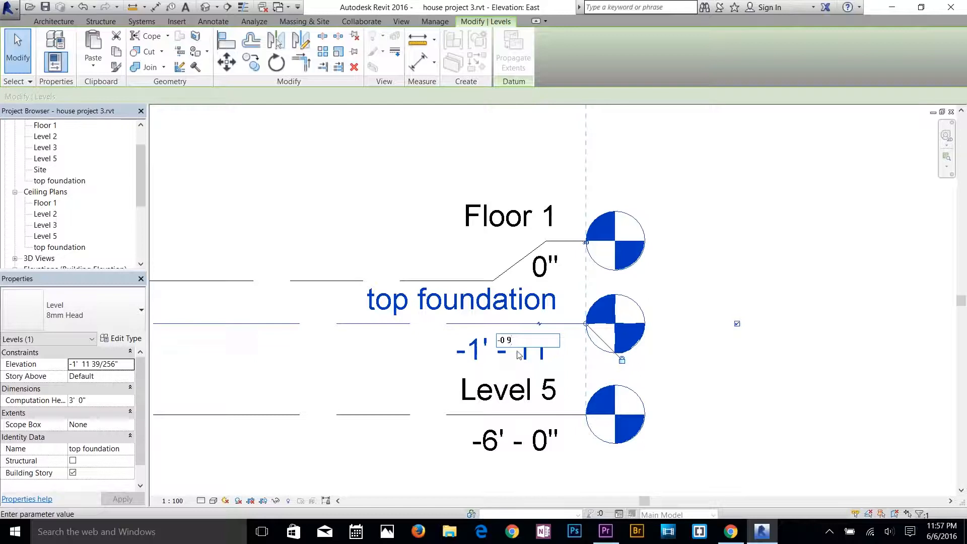
key(Return)
click(517, 351)
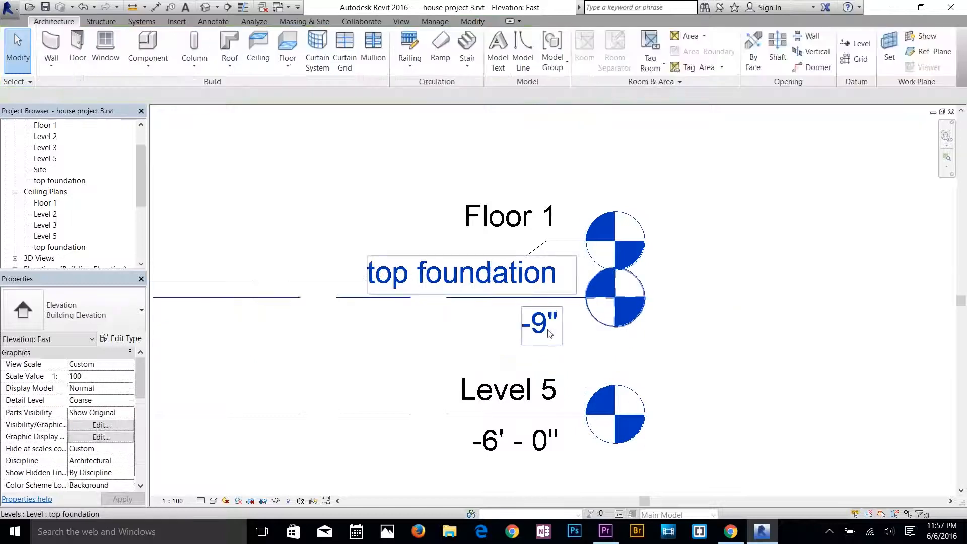
Rename Level 5 as bottom foun and apply the new name to its corresponding views.
click(525, 395)
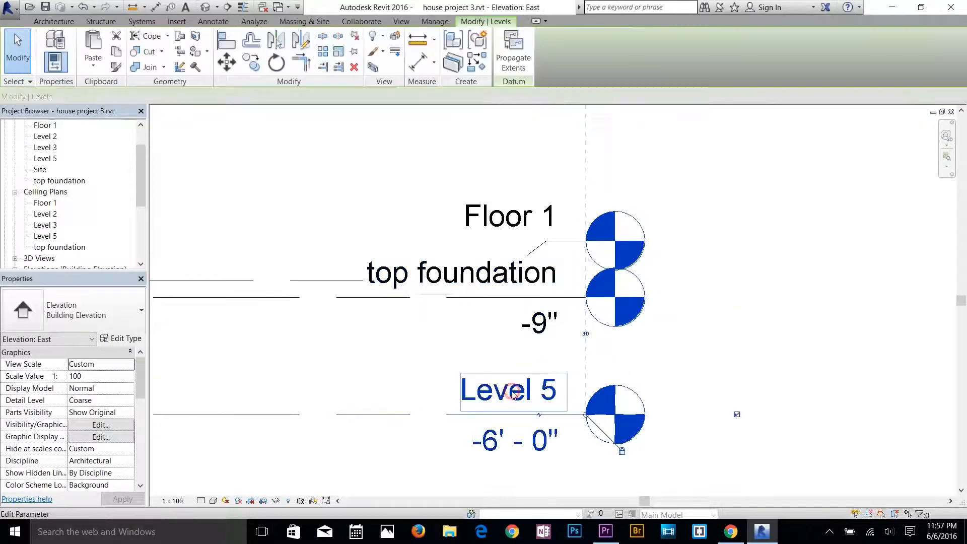
click(526, 395)
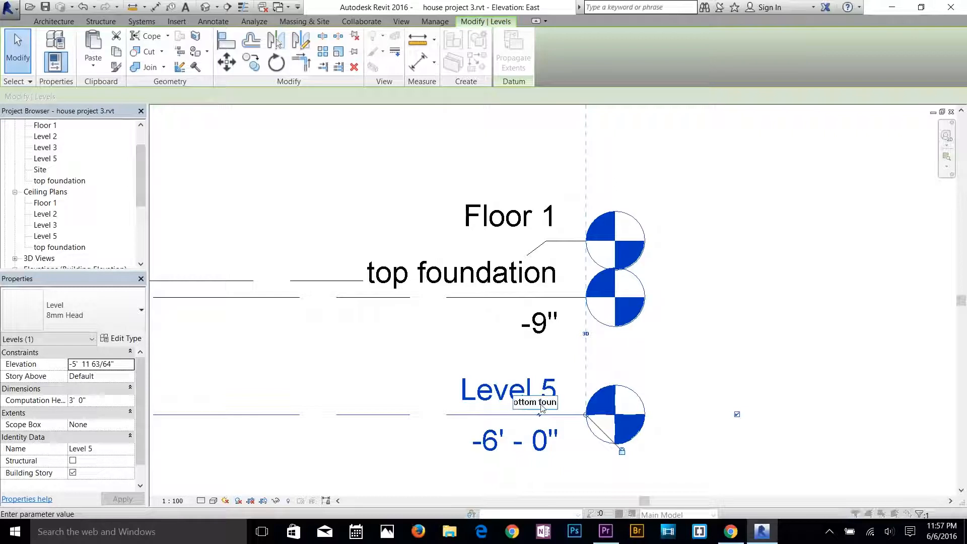
key(Return)
click(513, 274)
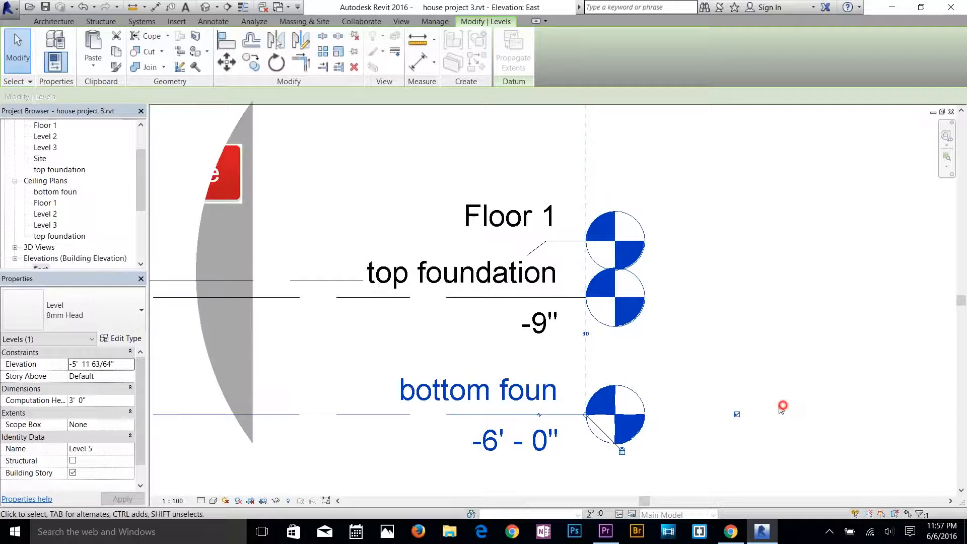
click(781, 404)
Set the elevation of the bottom foun level to -4' 0".
click(536, 449)
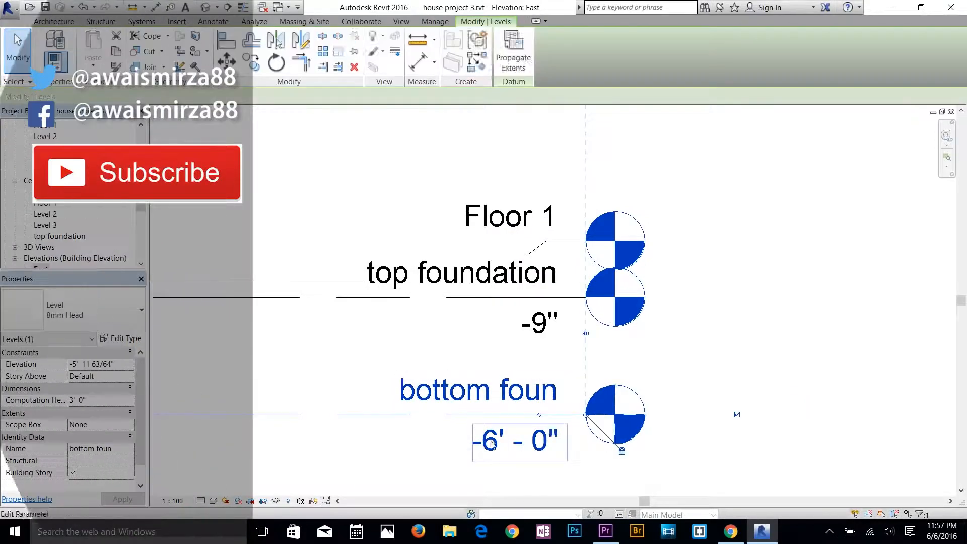
click(492, 444)
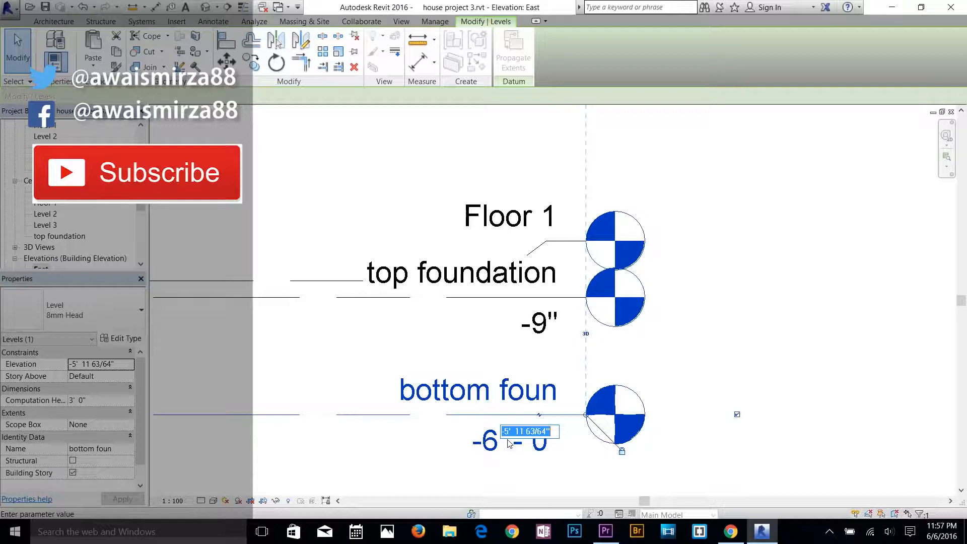
text(-4)
key(Return)
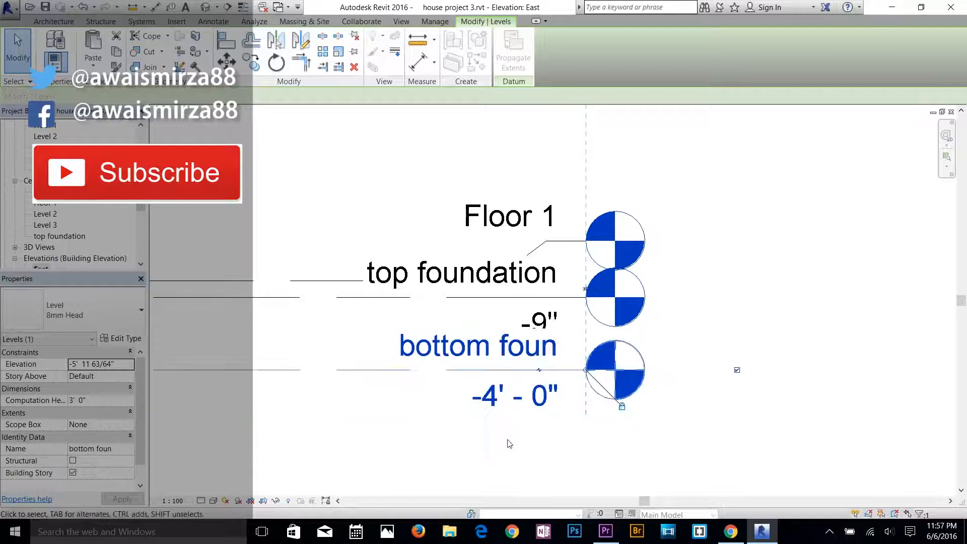
click(508, 441)
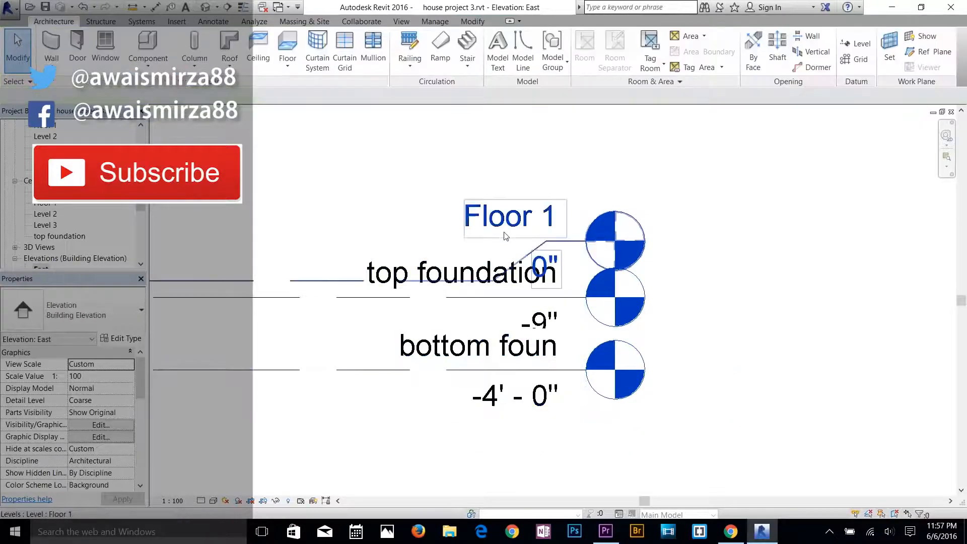
Set the elevation of Level 2 to 10' 0".
scroll(492, 240, down, 3)
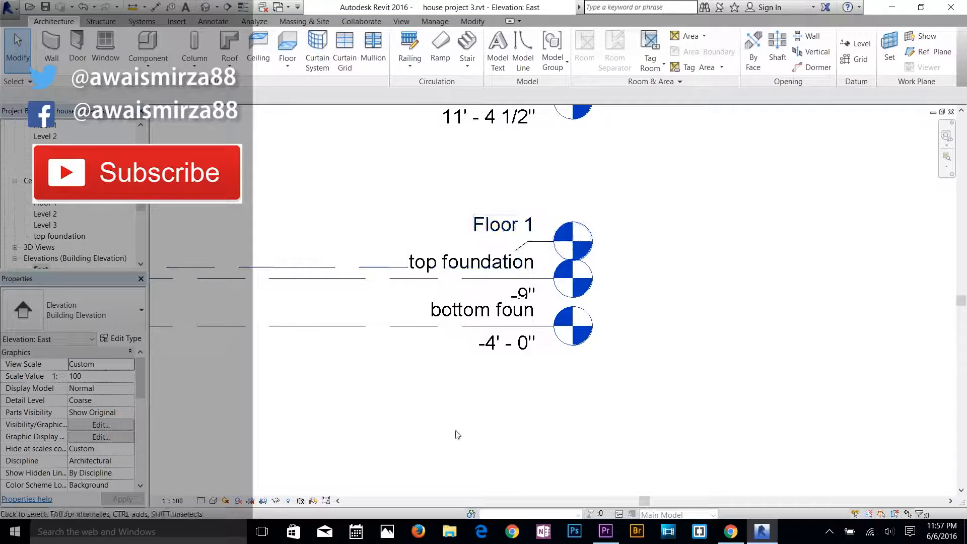
scroll(451, 415, down, 1)
middle_drag(450, 416, 697, 442)
scroll(444, 363, down, 1)
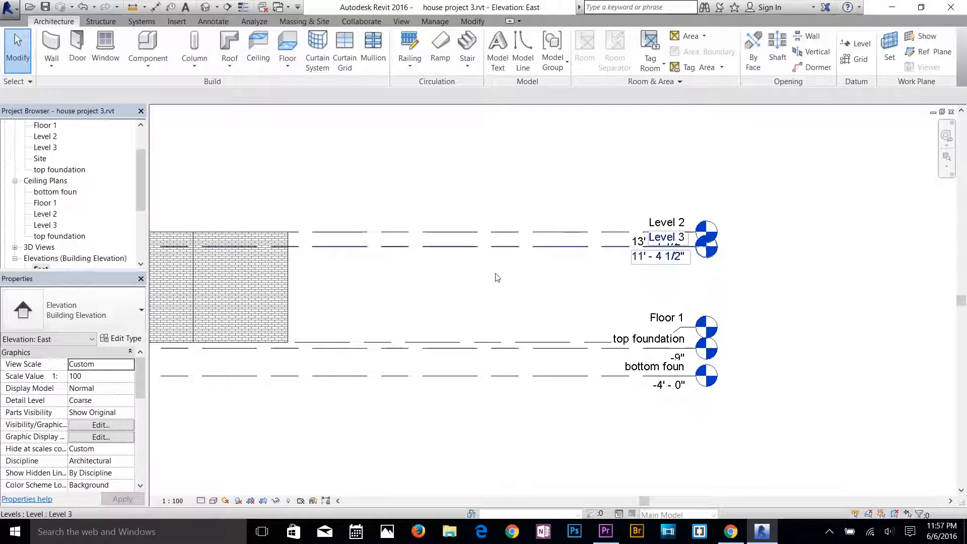
click(655, 243)
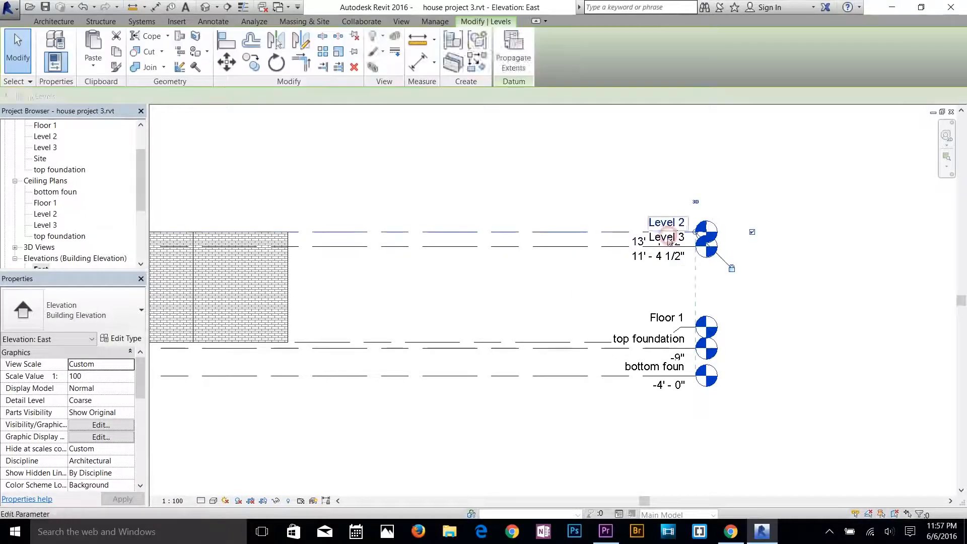
click(665, 243)
scroll(746, 237, up, 3)
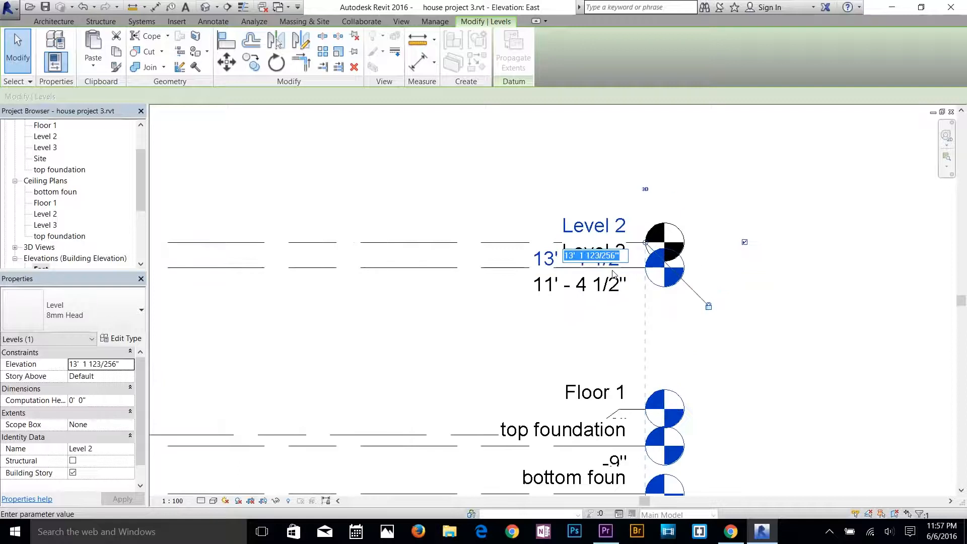
text(10)
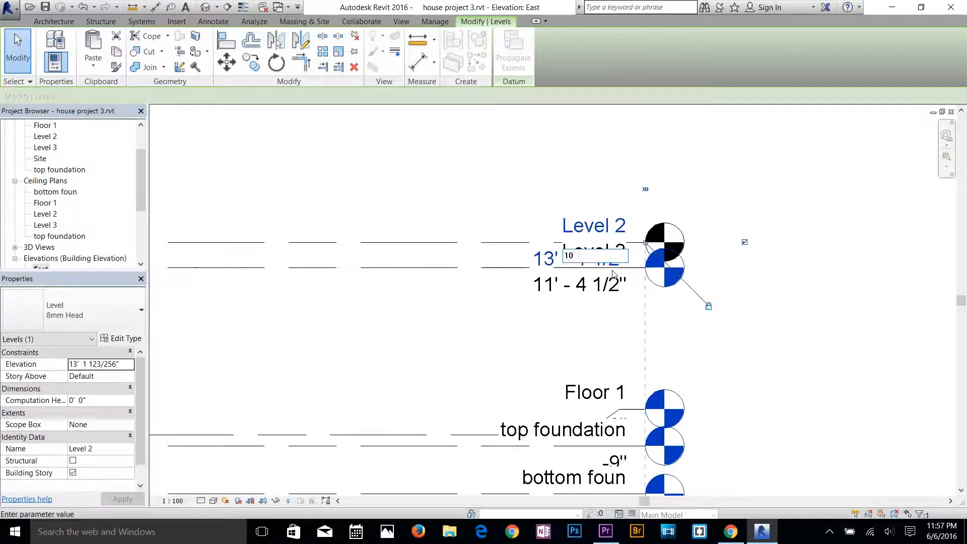
key(Return)
click(540, 350)
scroll(361, 334, down, 2)
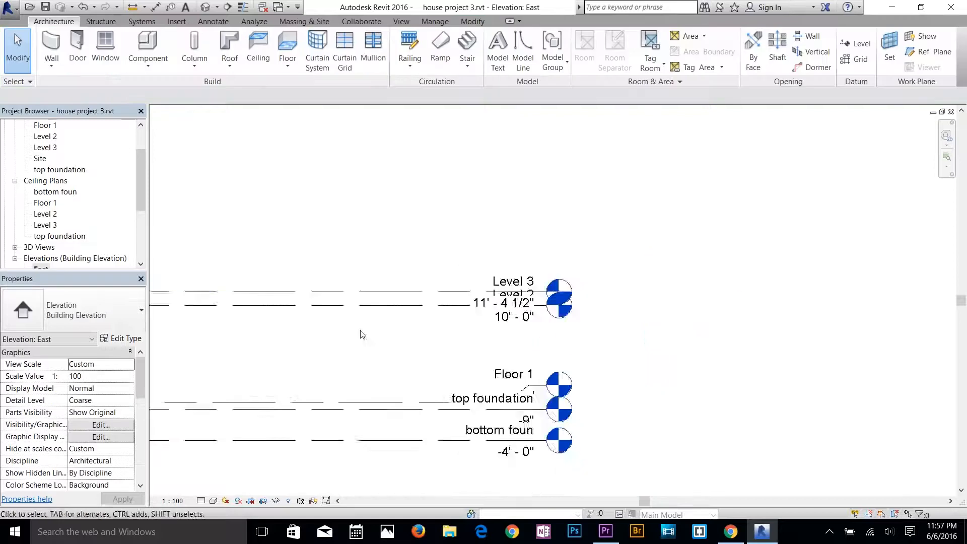
Add an elbow to the Level 3 line and raise its head clear of the Level 2 head.
scroll(362, 335, down, 1)
middle_drag(362, 334, 780, 329)
middle_drag(377, 359, 240, 367)
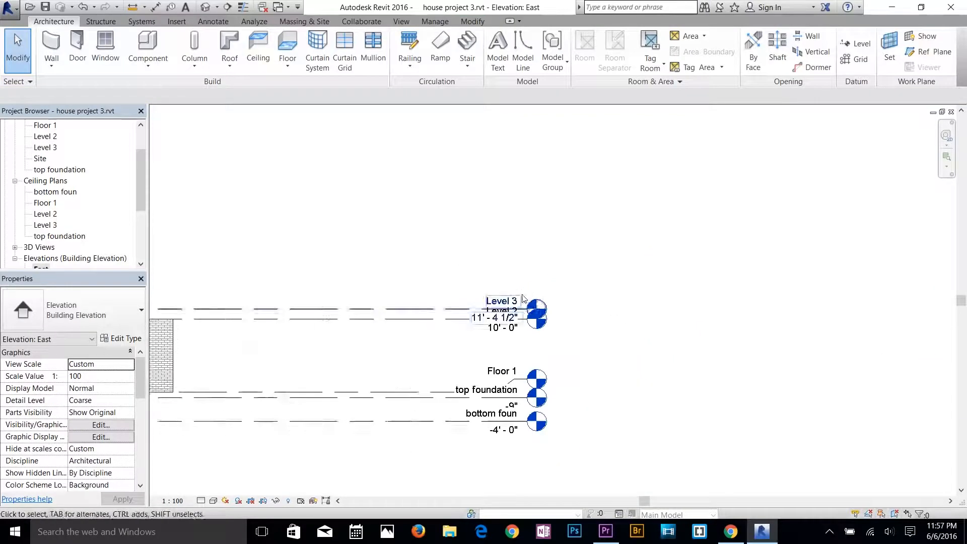
scroll(523, 297, up, 2)
click(494, 308)
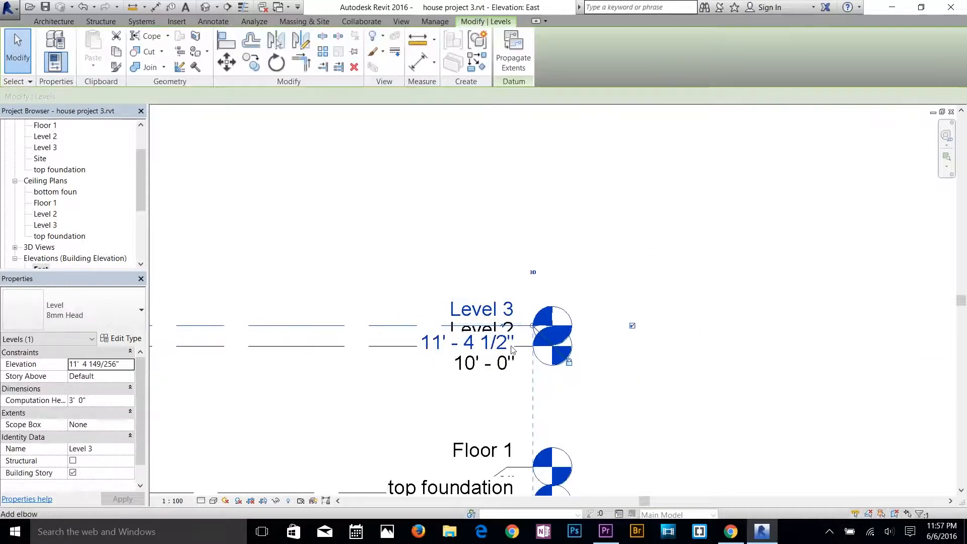
scroll(512, 348, up, 6)
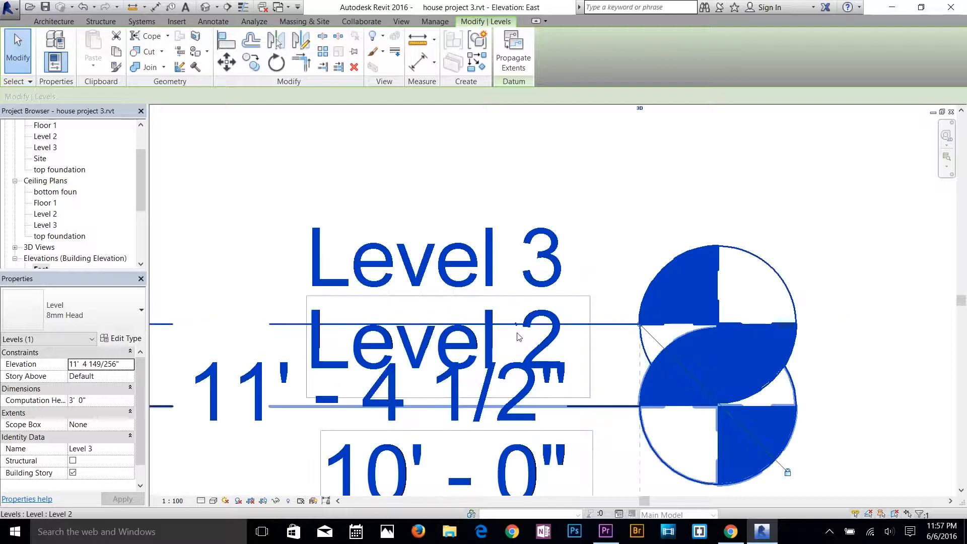
drag(517, 325, 536, 177)
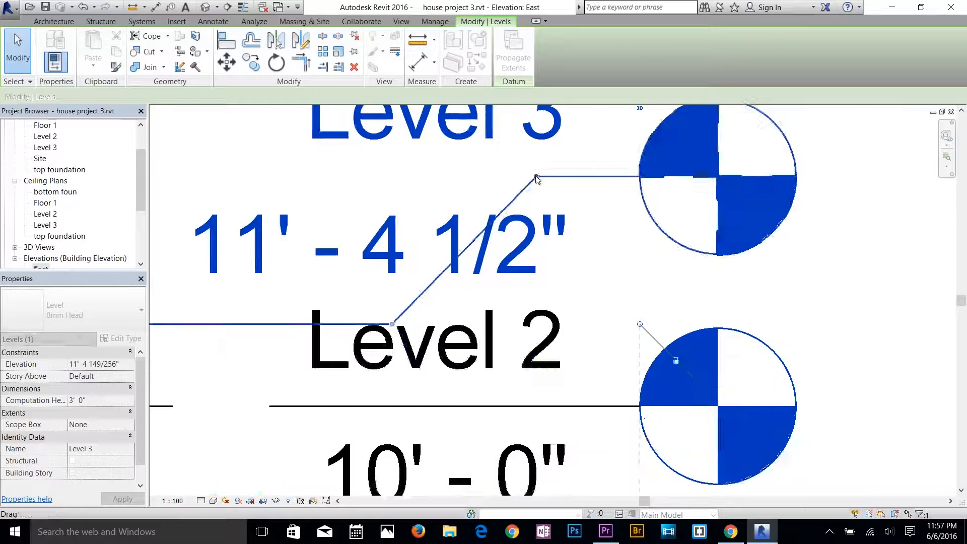
scroll(527, 222, down, 4)
scroll(629, 312, down, 2)
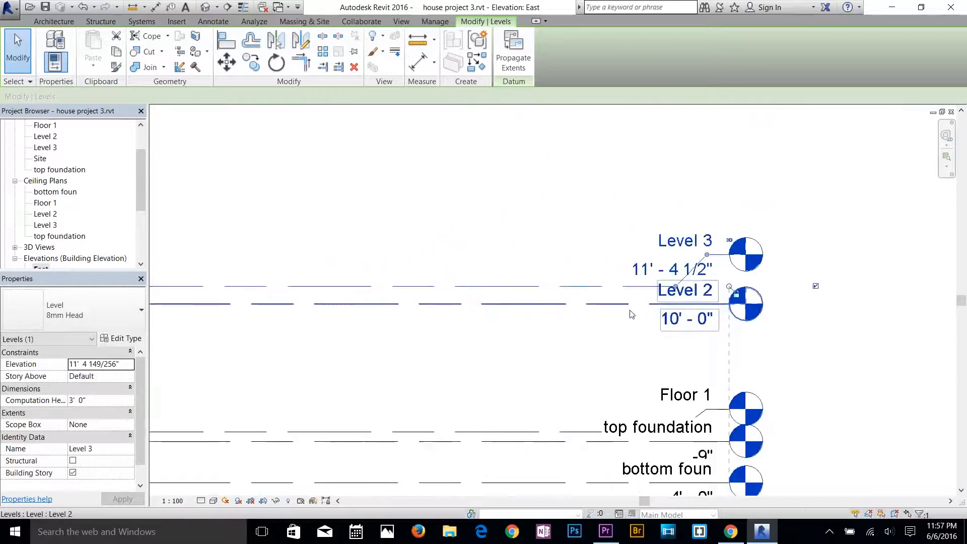
click(523, 361)
Rename Level 2 as floor slab and apply the new name to its corresponding views.
scroll(466, 353, down, 2)
middle_drag(459, 355, 537, 360)
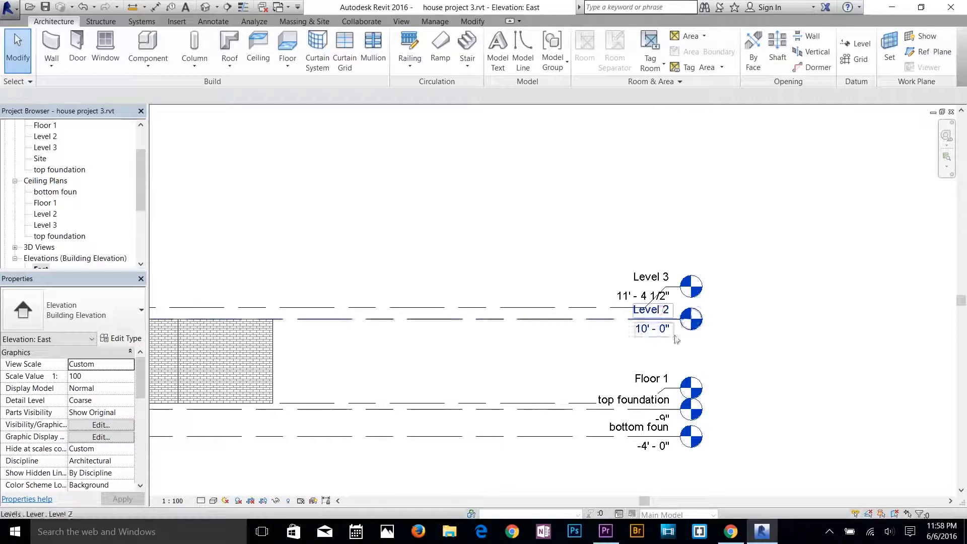
click(654, 311)
click(659, 311)
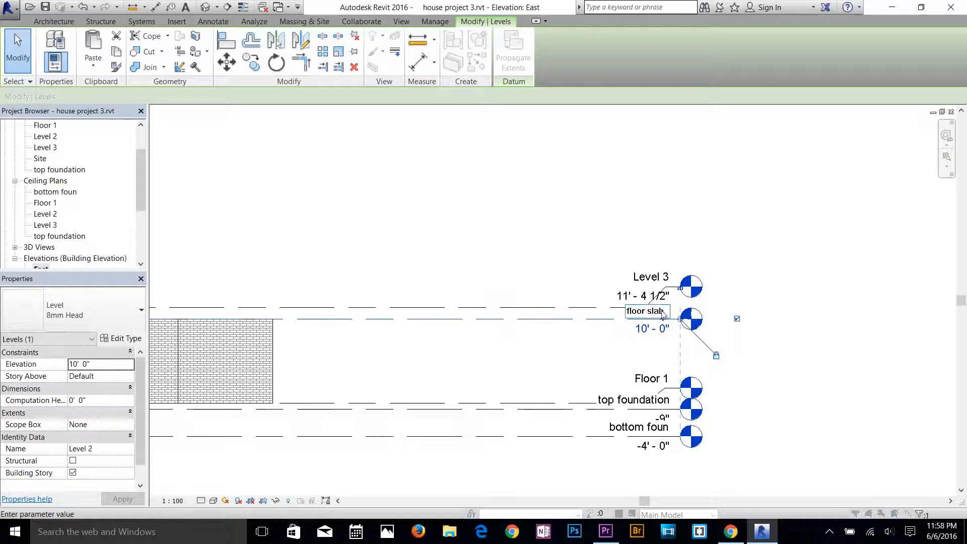
key(Return)
click(524, 277)
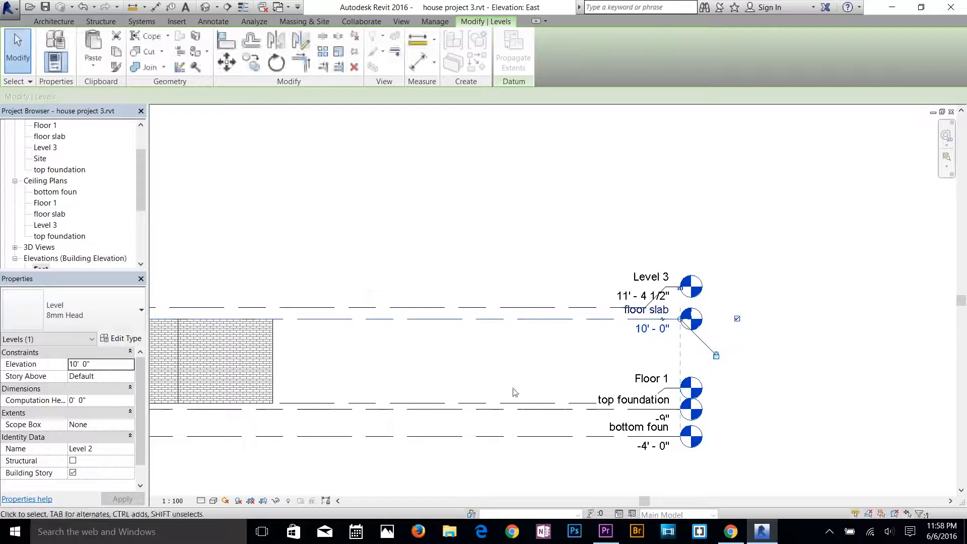
click(512, 389)
Rename Level 3 as roof and apply the new name to its corresponding views.
click(657, 282)
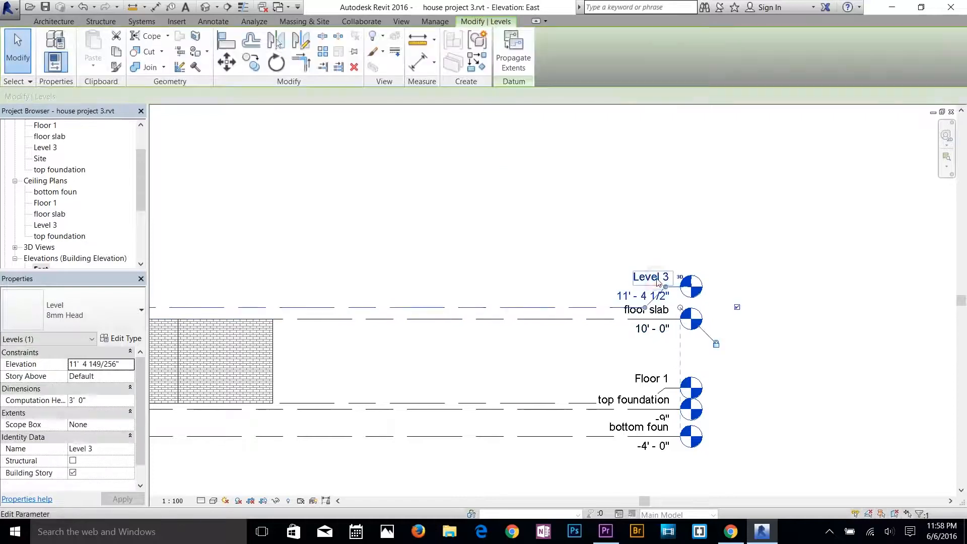
click(651, 277)
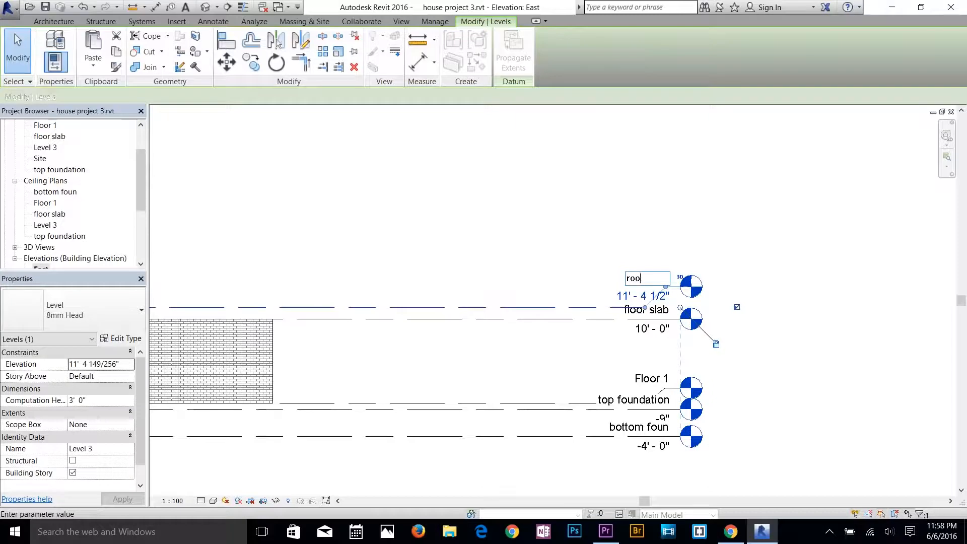
key(Return)
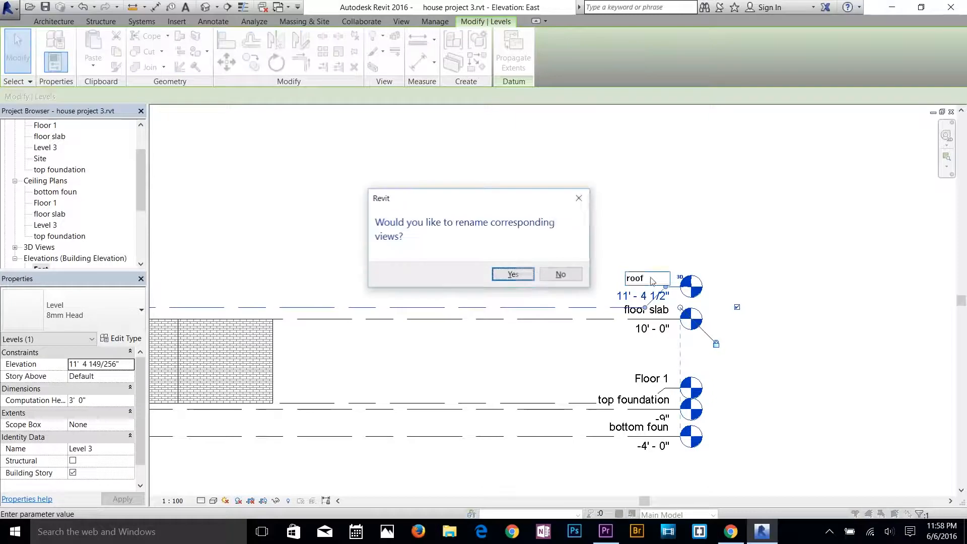
click(520, 280)
click(543, 363)
Rename the floor slab level as roof slab and apply the new name to its corresponding views.
click(650, 310)
click(651, 311)
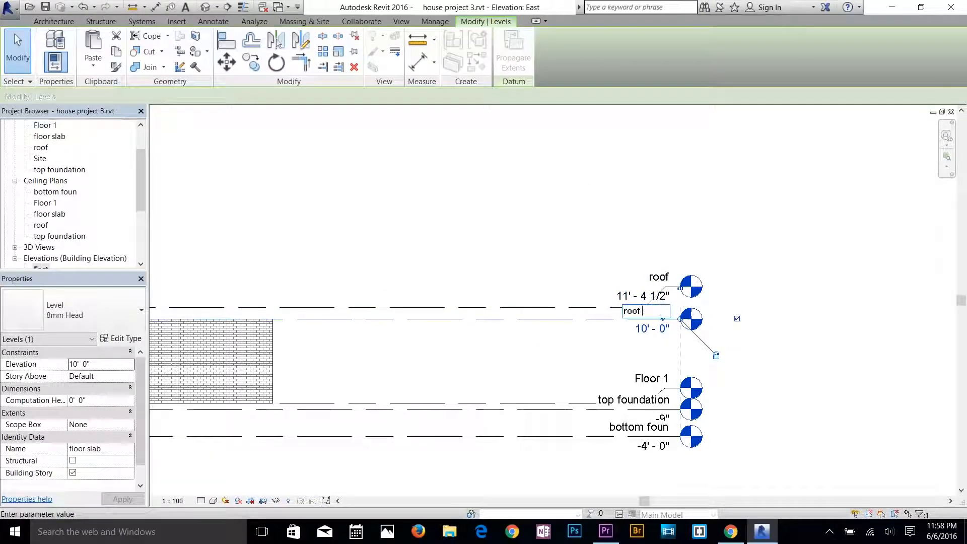
key(Return)
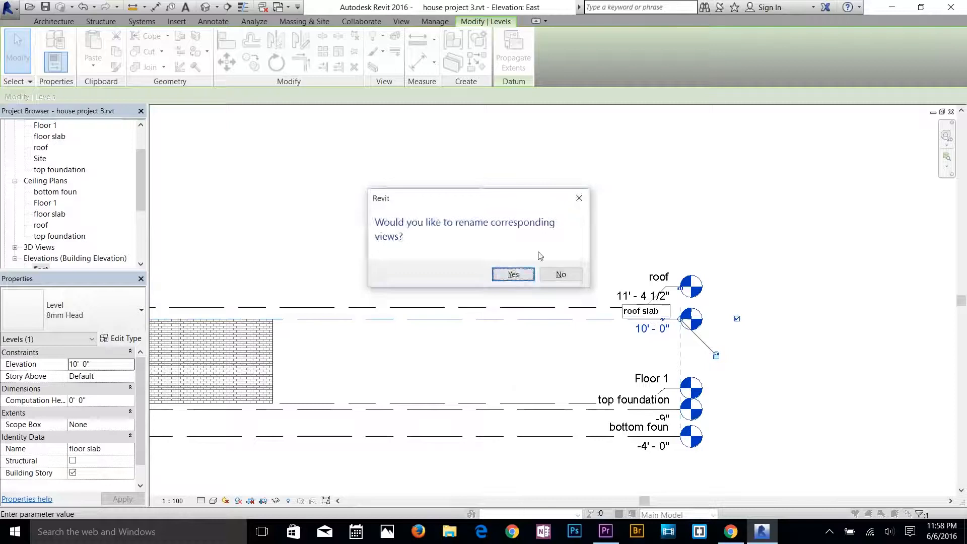
click(512, 274)
click(377, 341)
Open the Floor 1 floor plan view.
scroll(678, 304, down, 2)
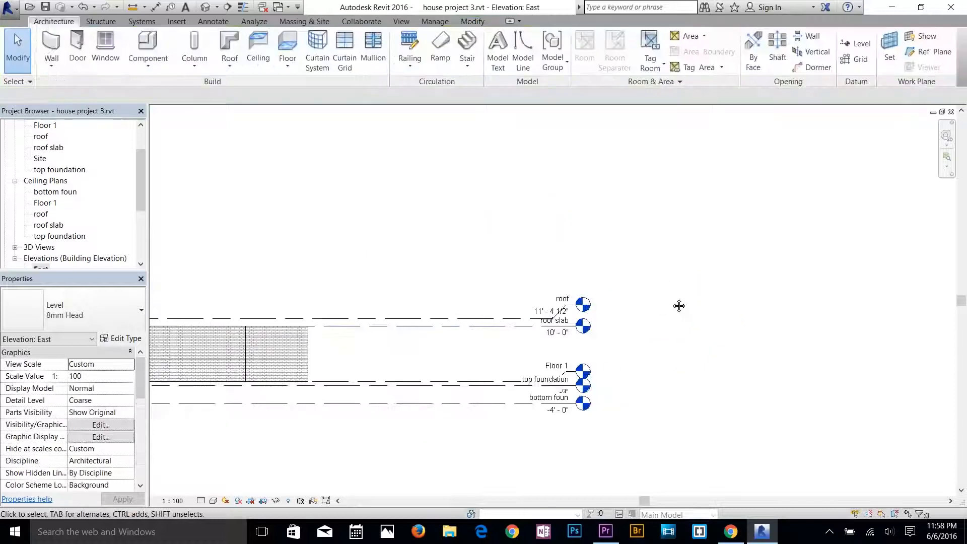
scroll(642, 314, up, 3)
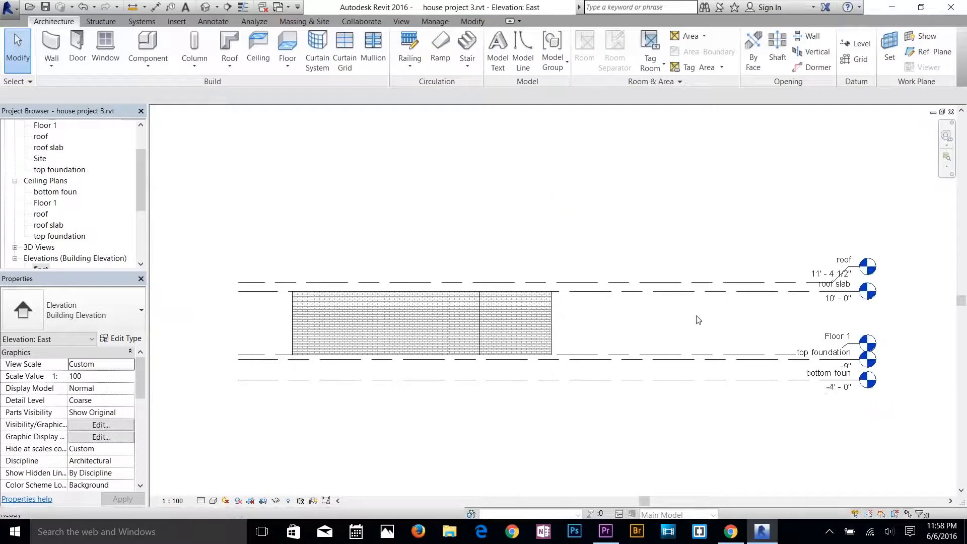
scroll(57, 149, up, 1)
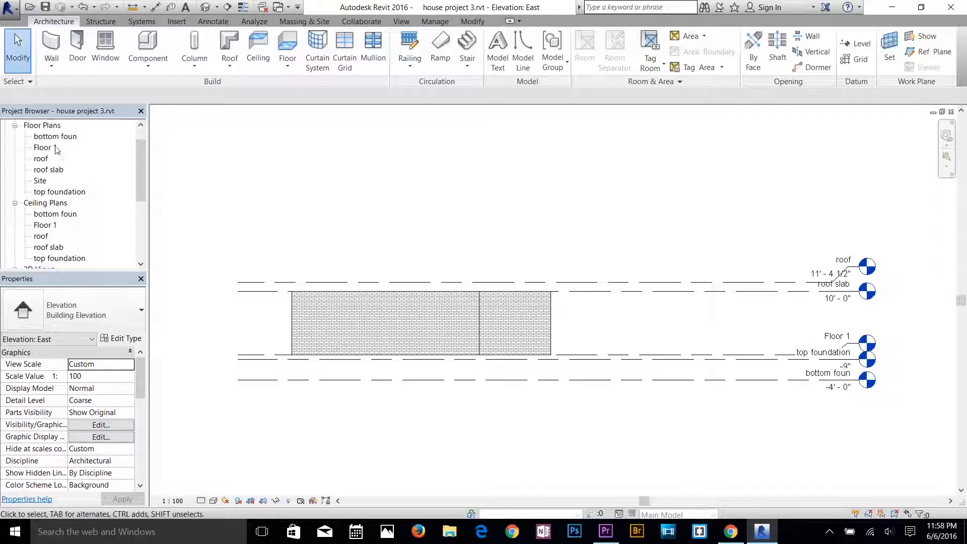
scroll(53, 147, up, 2)
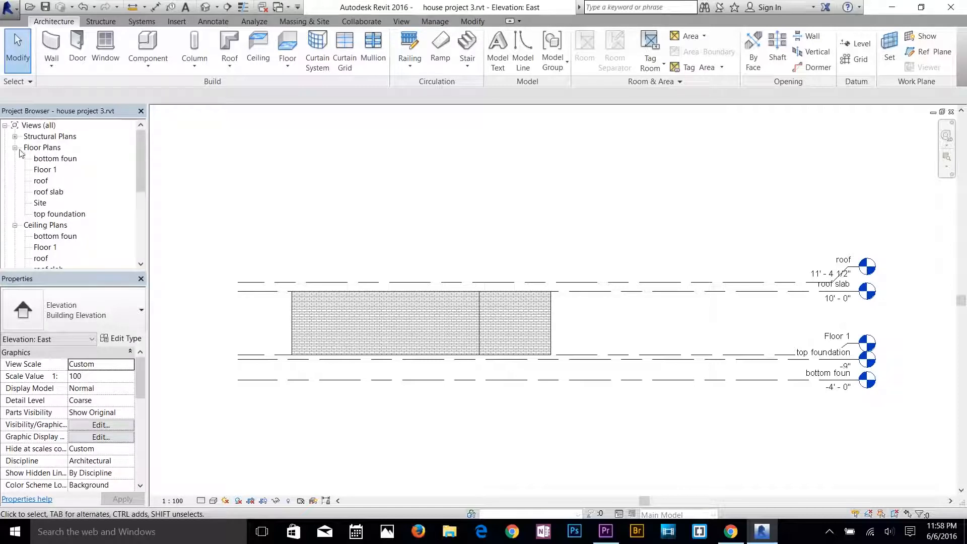
click(15, 147)
click(16, 148)
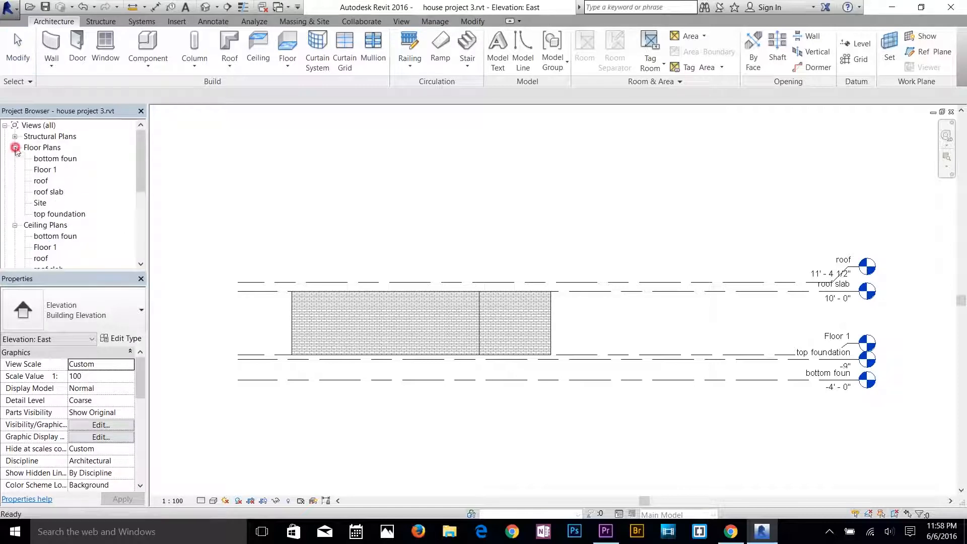
click(50, 170)
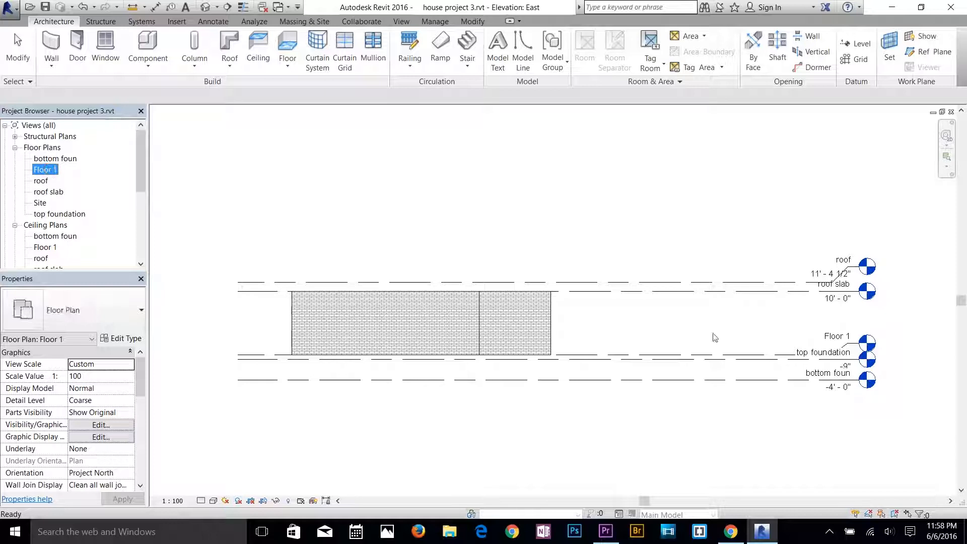
double_click(46, 169)
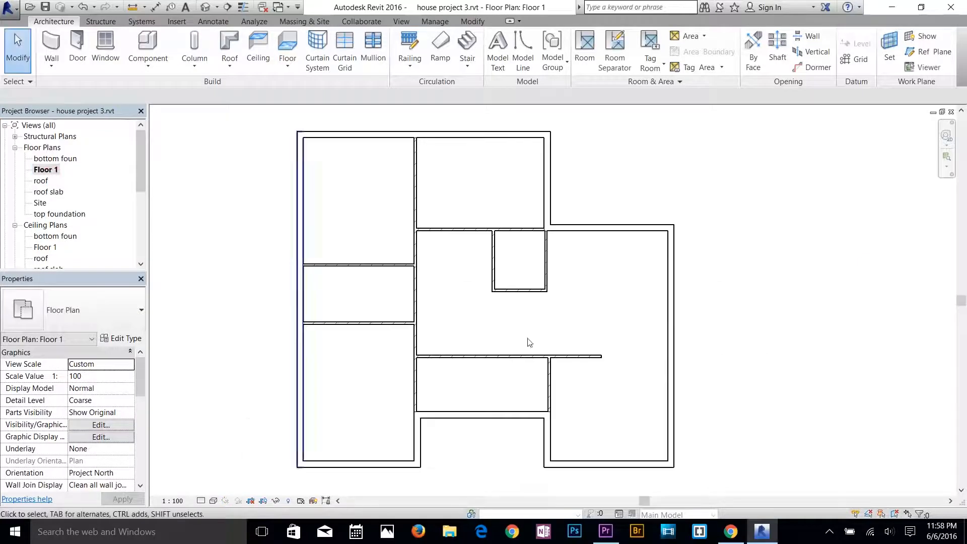
Move the lower wall of the small central room so its distance from the wall above is 8'.
scroll(501, 413, up, 2)
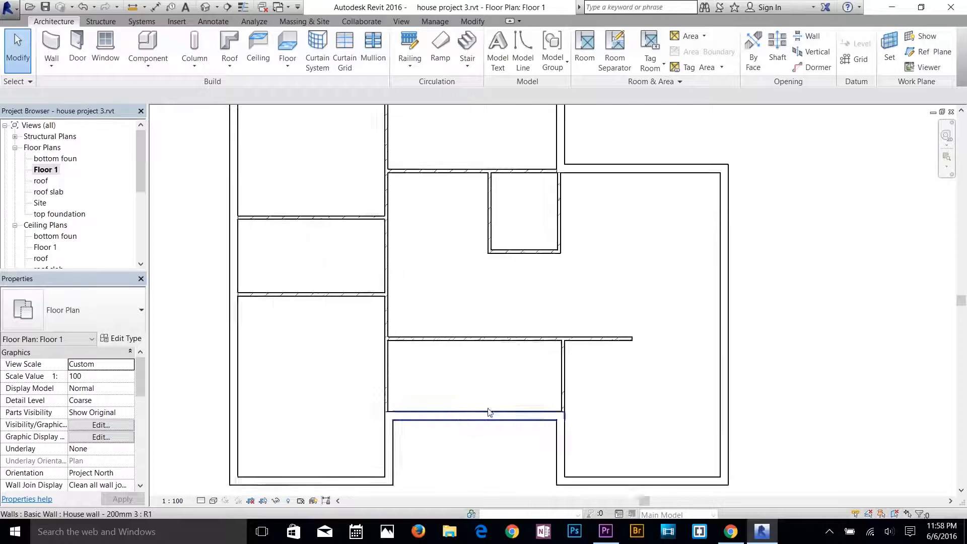
scroll(509, 343, down, 1)
scroll(493, 348, down, 2)
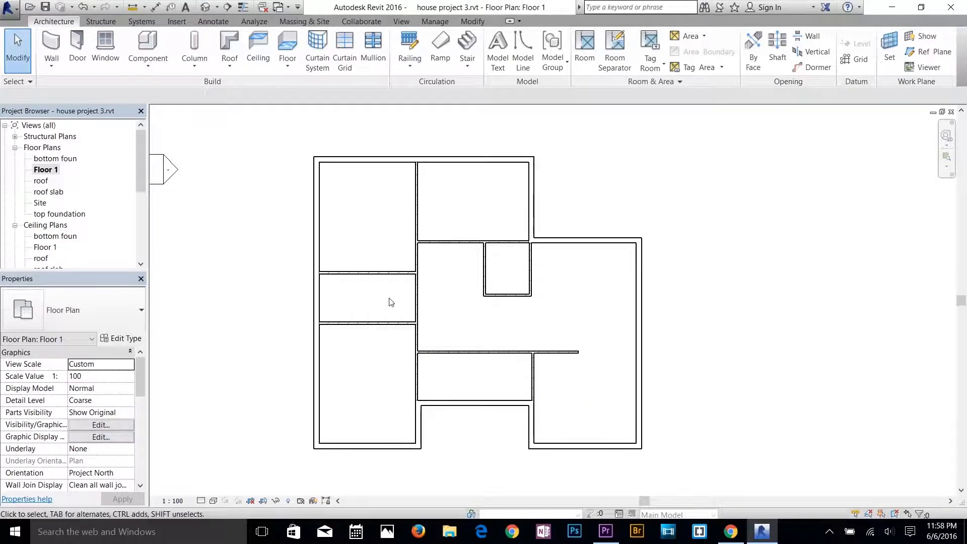
scroll(464, 242, up, 3)
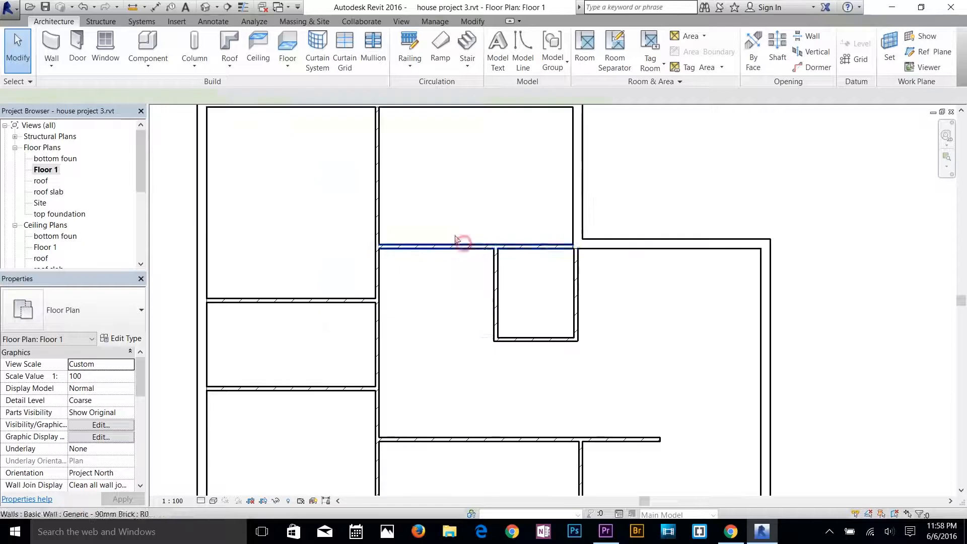
click(464, 243)
middle_drag(445, 210, 501, 280)
click(533, 367)
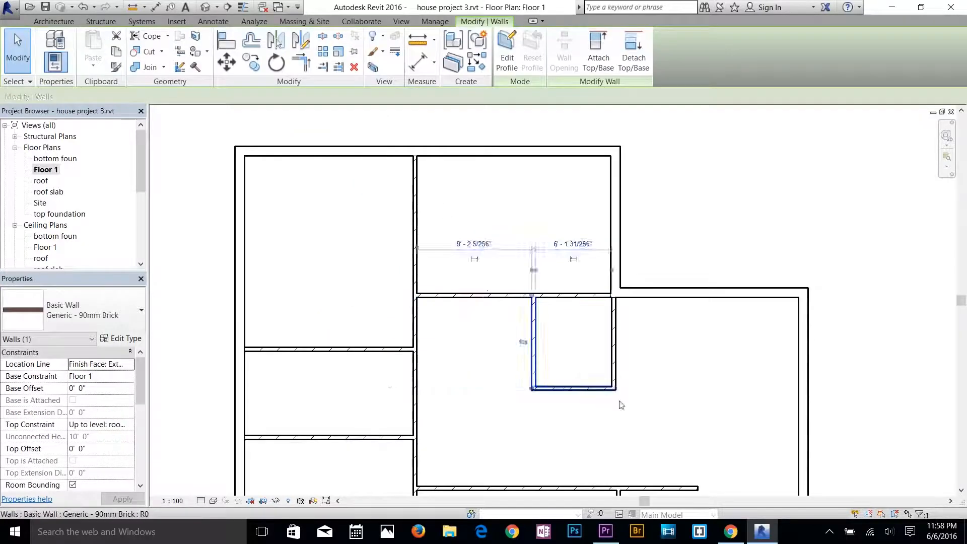
click(588, 383)
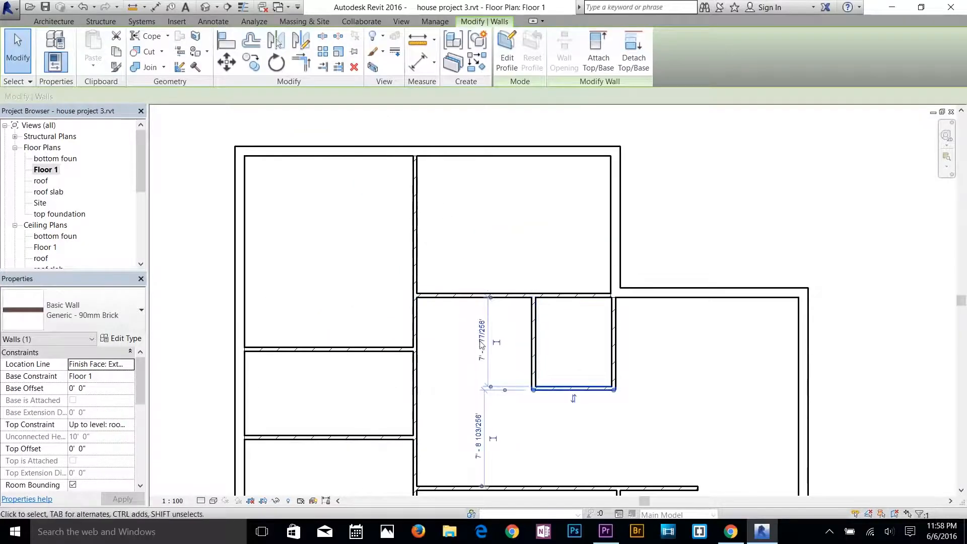
click(481, 341)
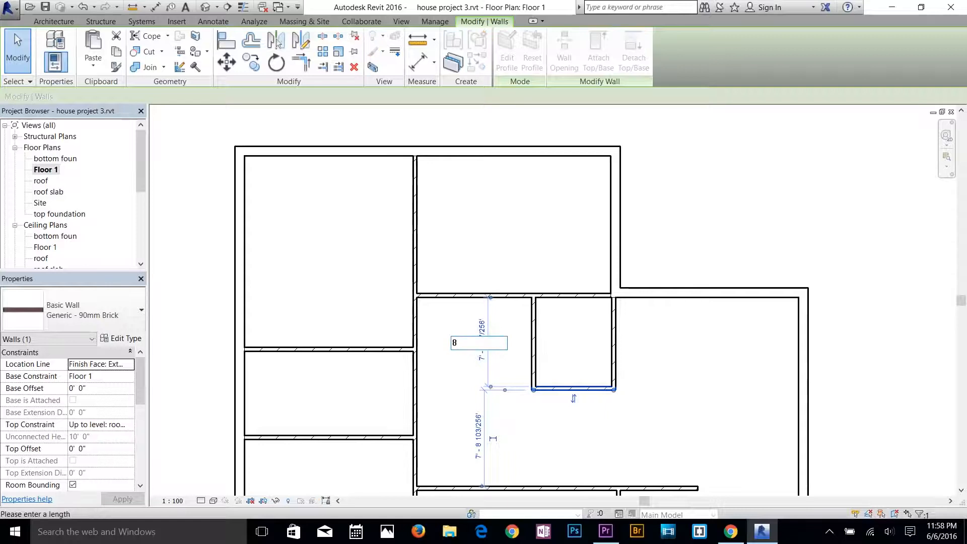
text(8)
key(Return)
click(584, 450)
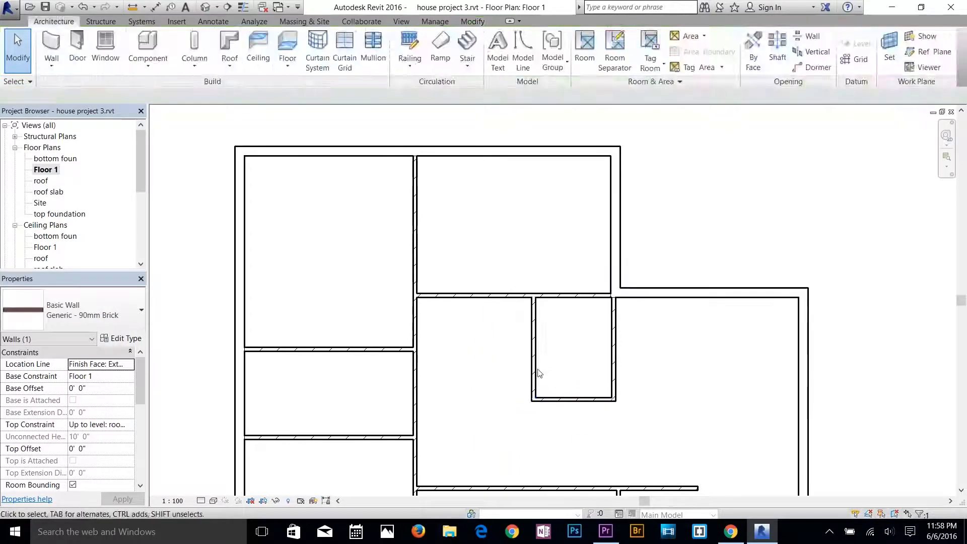
Move the left wall of the small central room so its distance from the wall on the right is 7'.
click(537, 372)
click(578, 242)
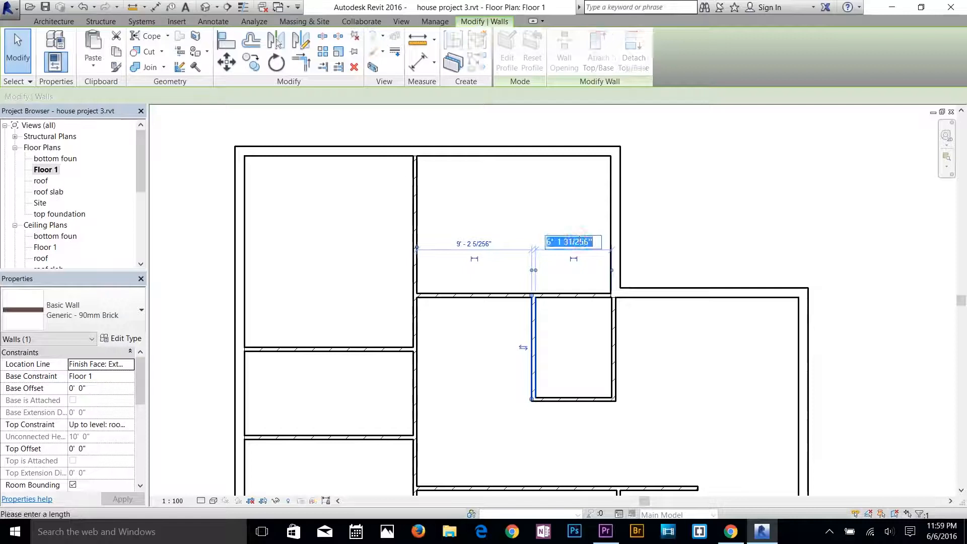
key(Return)
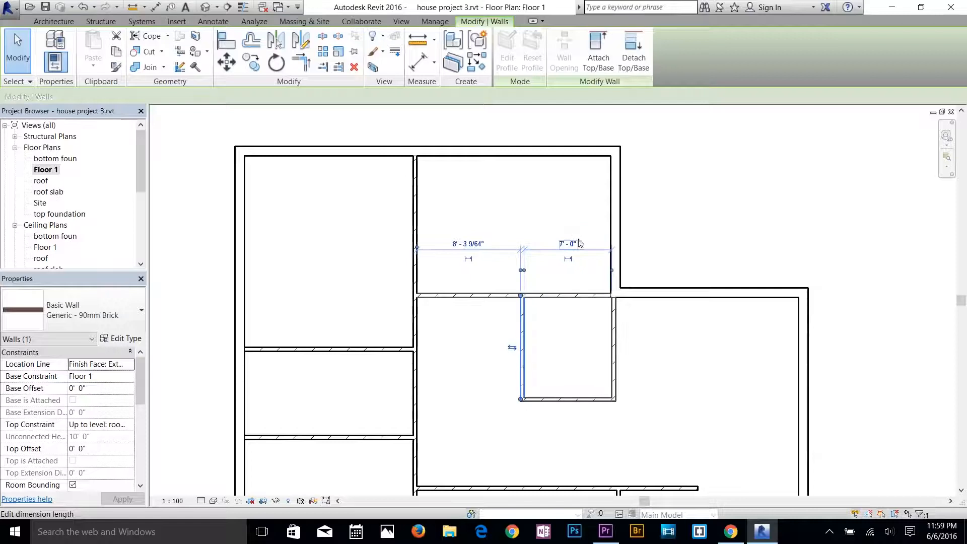
click(627, 445)
Draw a vertical House wall - 200mm 3 partition about 7' long, from the long interior wall down to the recessed exterior wall.
scroll(507, 227, down, 2)
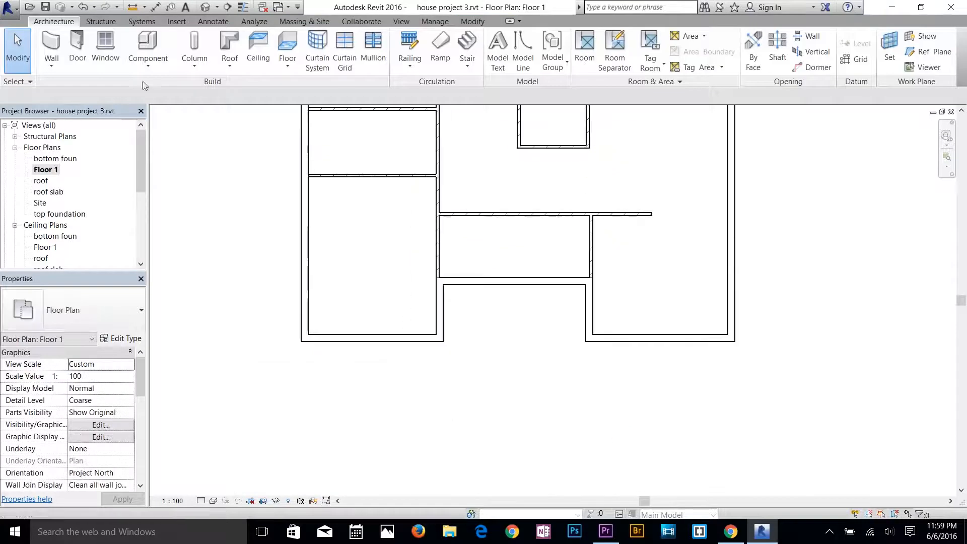
click(51, 48)
click(495, 216)
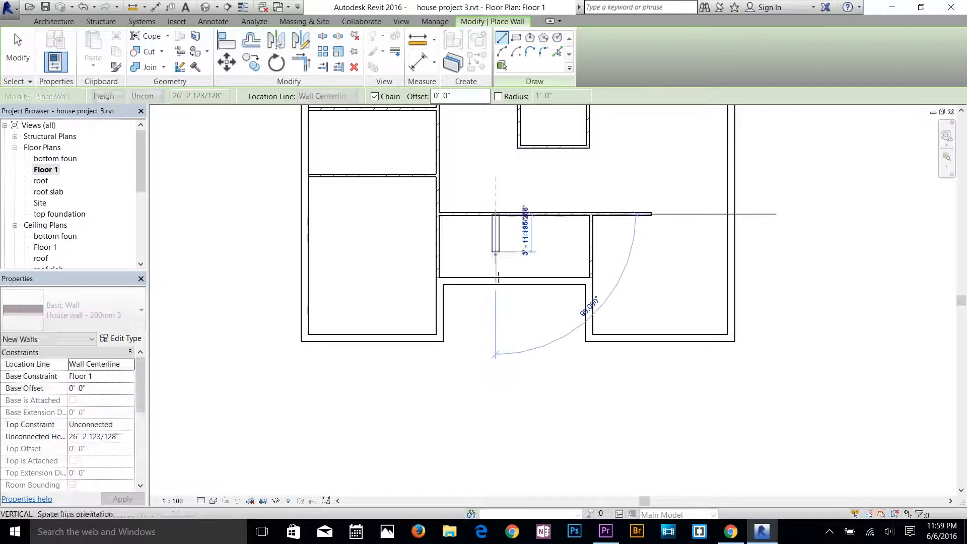
key(Escape)
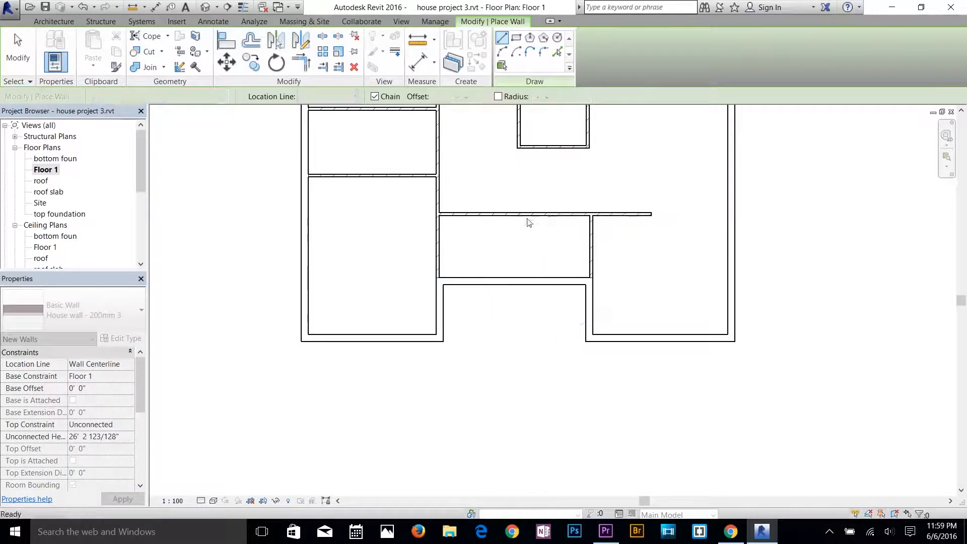
click(526, 215)
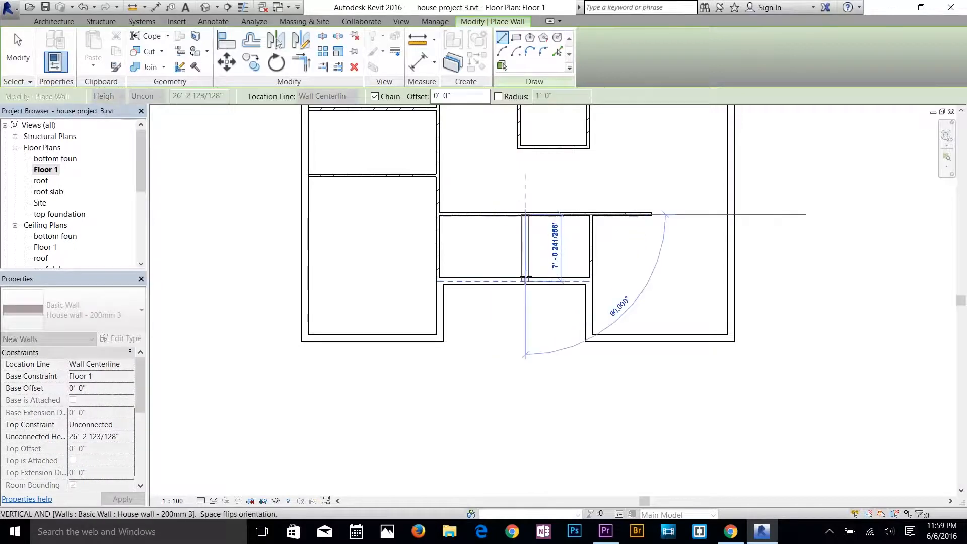
click(526, 277)
key(Escape)
key(Escape)
Set the distance between the new partition and the interior wall on its right to 7'.
scroll(555, 227, up, 2)
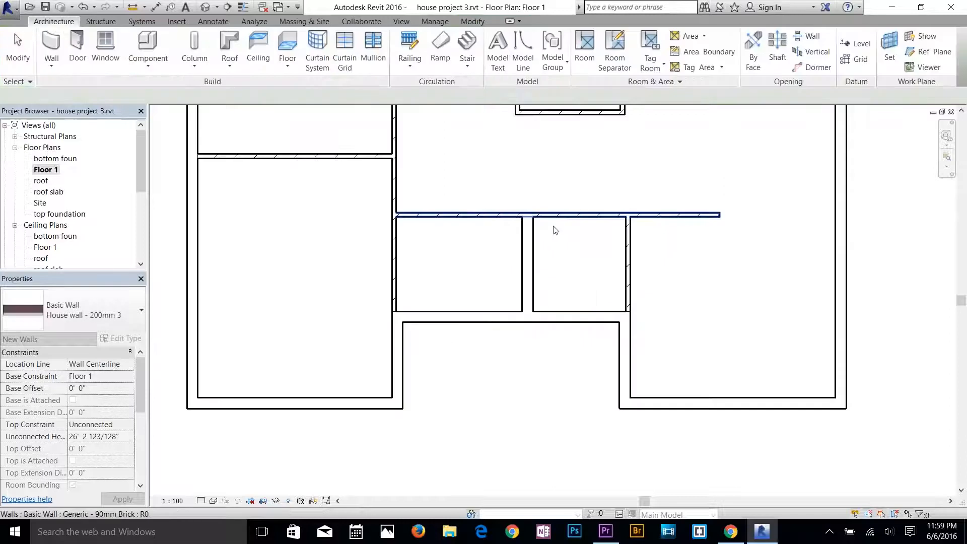
click(532, 272)
click(584, 354)
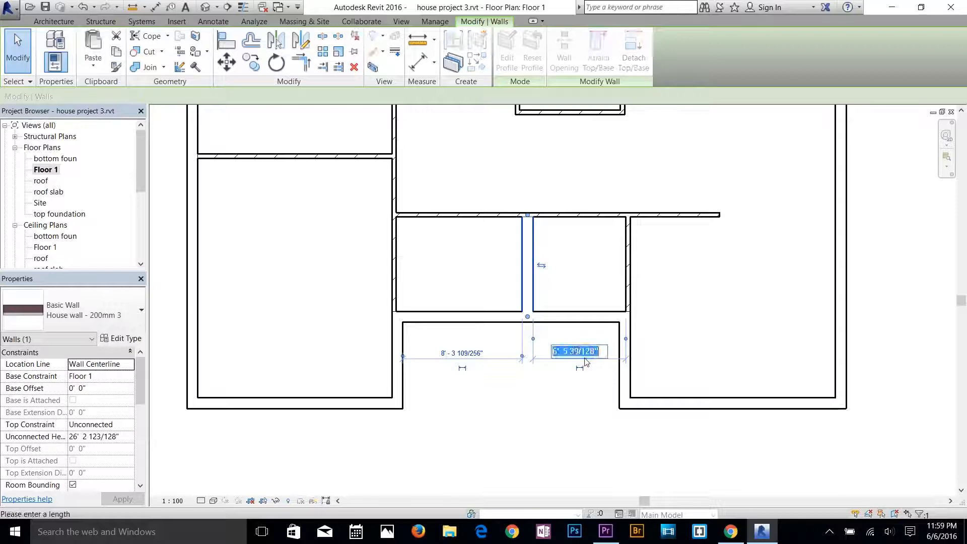
text(7)
key(Return)
key(Escape)
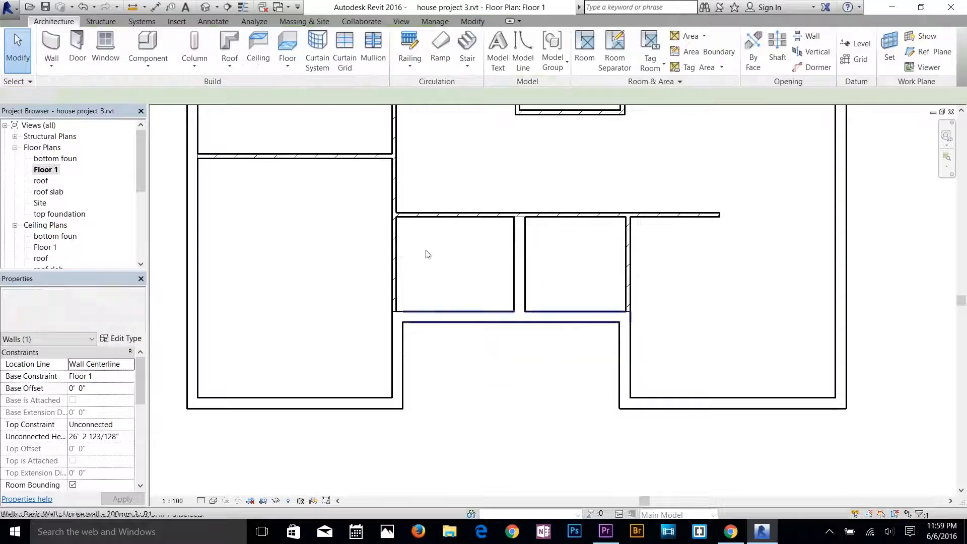
middle_drag(422, 286, 495, 378)
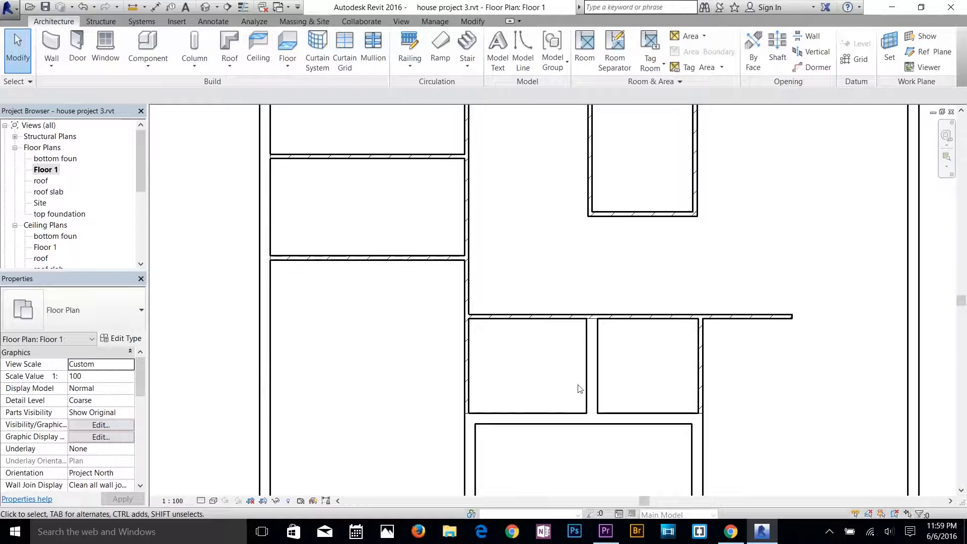
scroll(529, 327, down, 2)
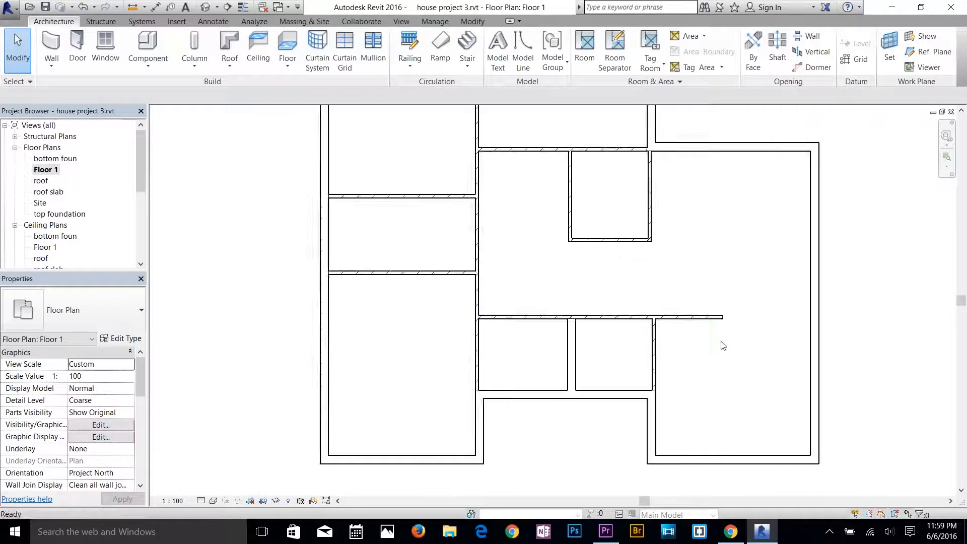
middle_drag(732, 321, 623, 430)
scroll(542, 316, down, 1)
middle_drag(555, 304, 573, 238)
scroll(547, 291, down, 1)
middle_drag(536, 328, 523, 355)
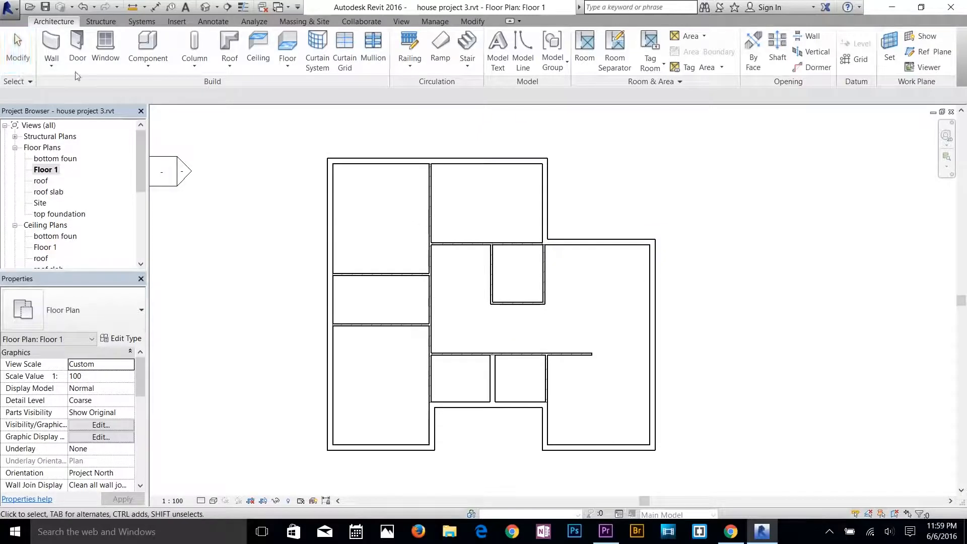
Check which M_Single-Flush door sizes are available for placement, and leave the door command.
click(75, 47)
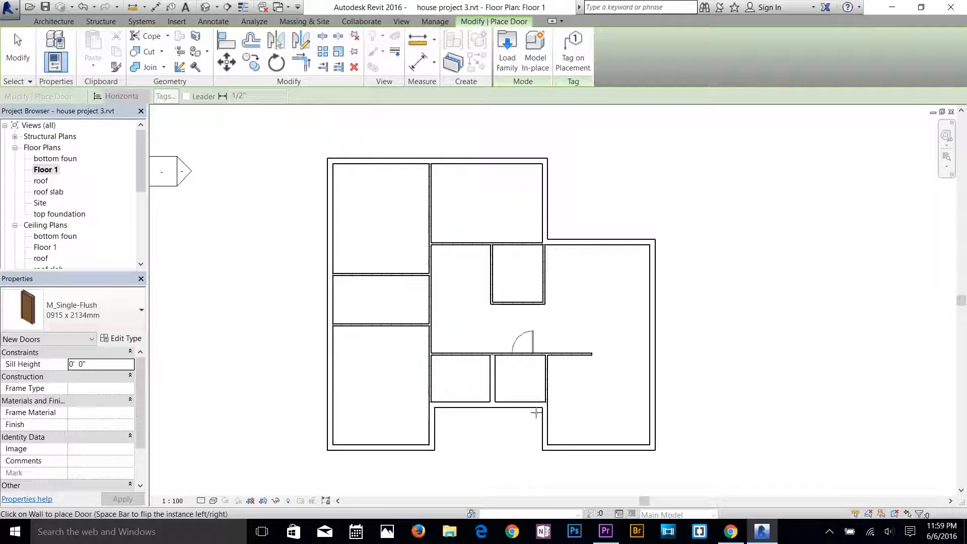
click(89, 314)
scroll(83, 137, up, 3)
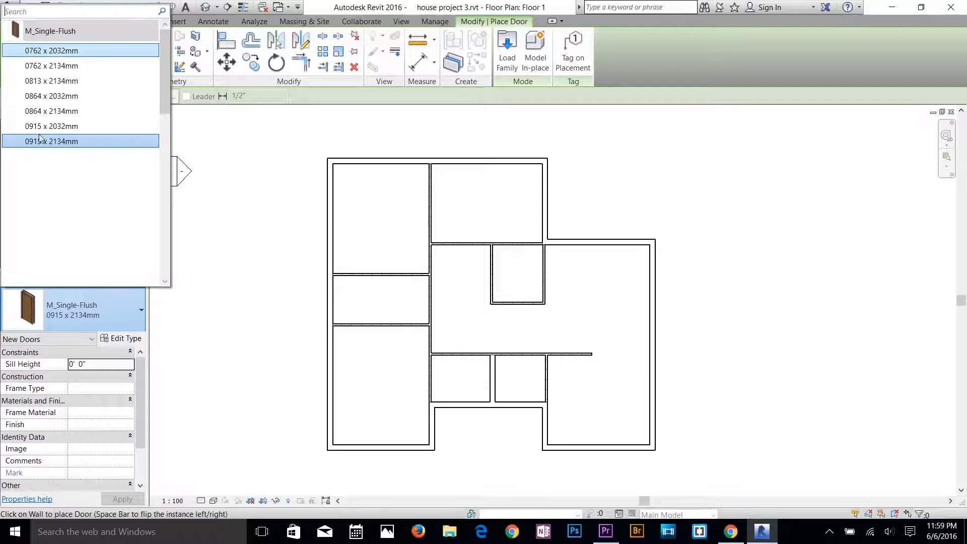
click(96, 317)
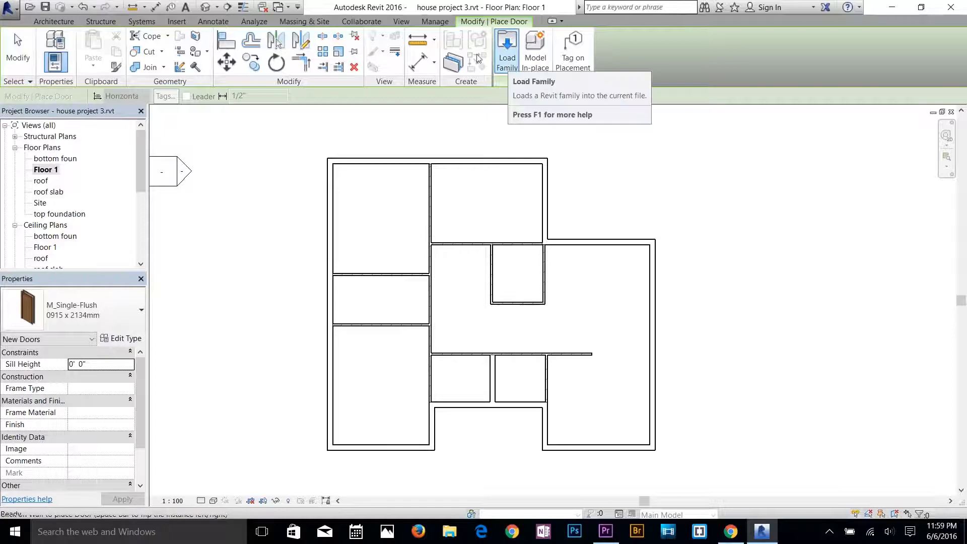
key(Escape)
click(173, 21)
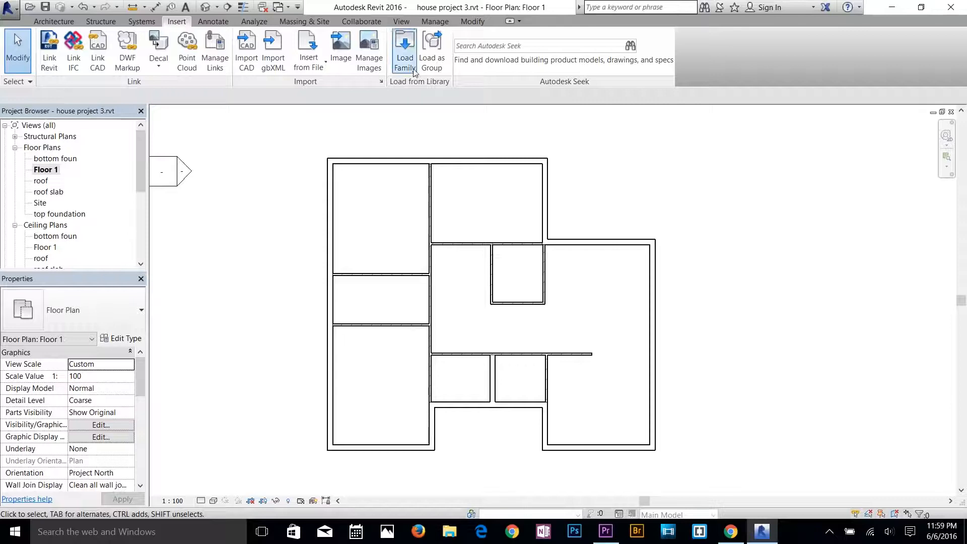
click(54, 21)
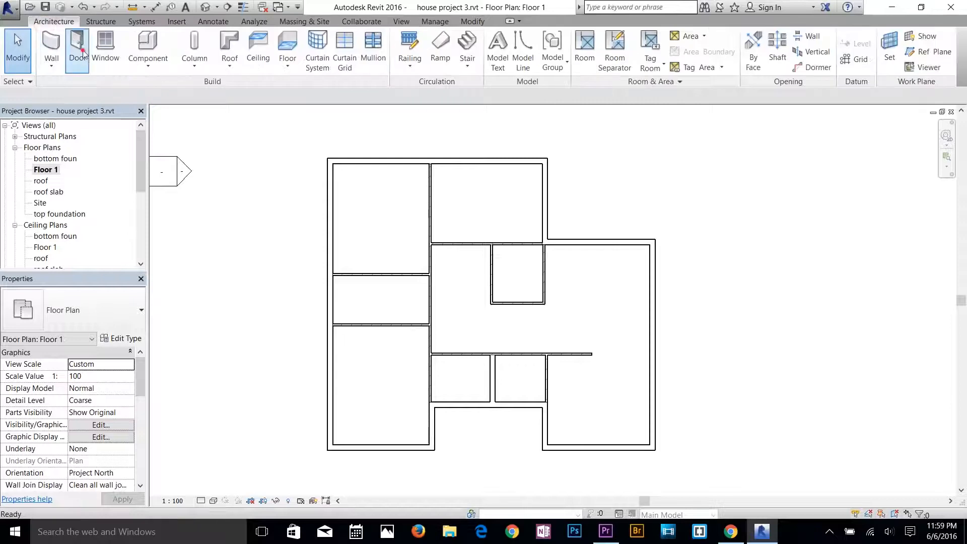
Start placing a door and open the US Imperial library's Doors folder for loading a family.
click(81, 51)
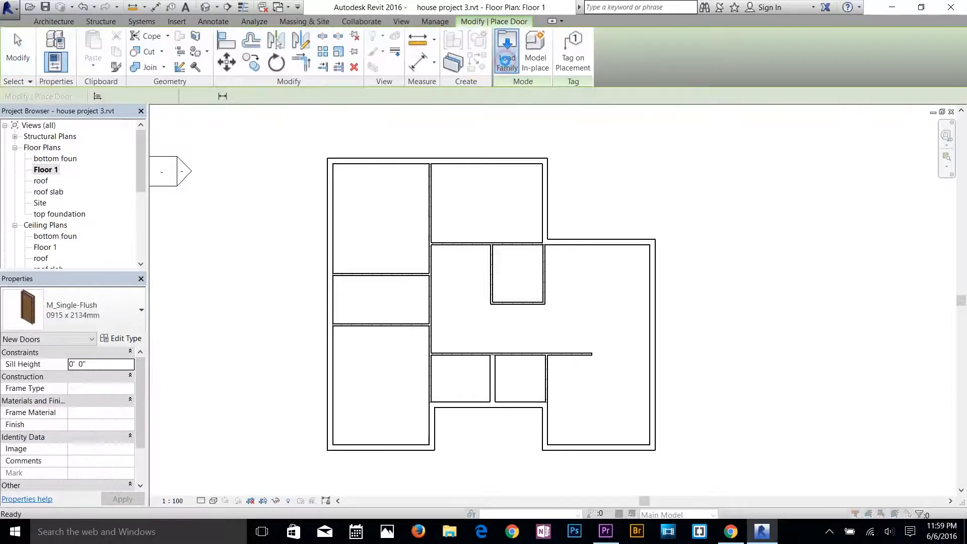
click(506, 64)
click(791, 167)
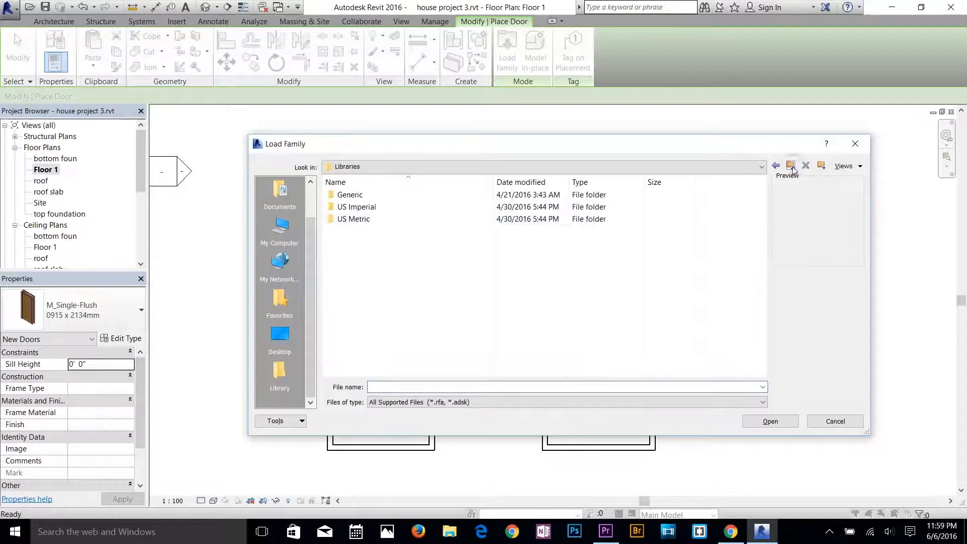
double_click(363, 208)
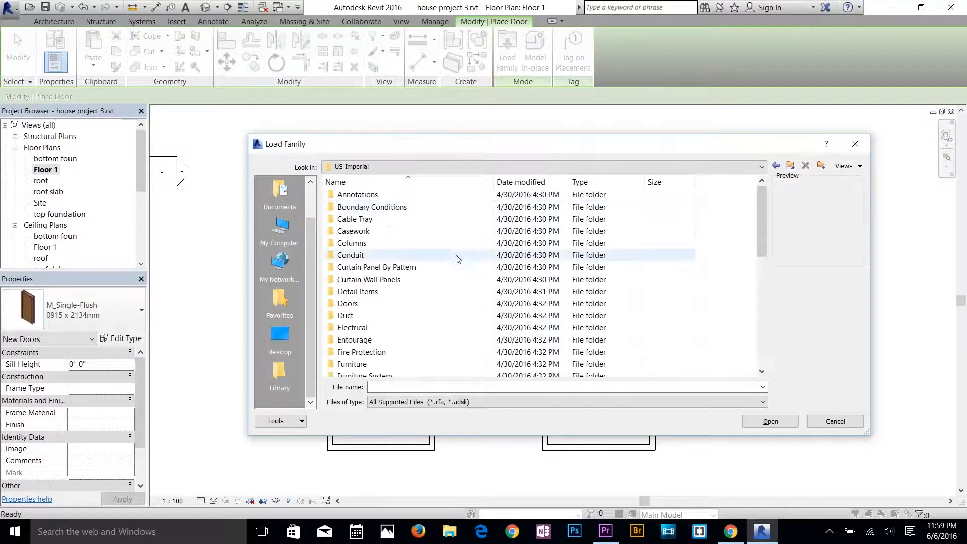
scroll(357, 278, down, 1)
double_click(353, 268)
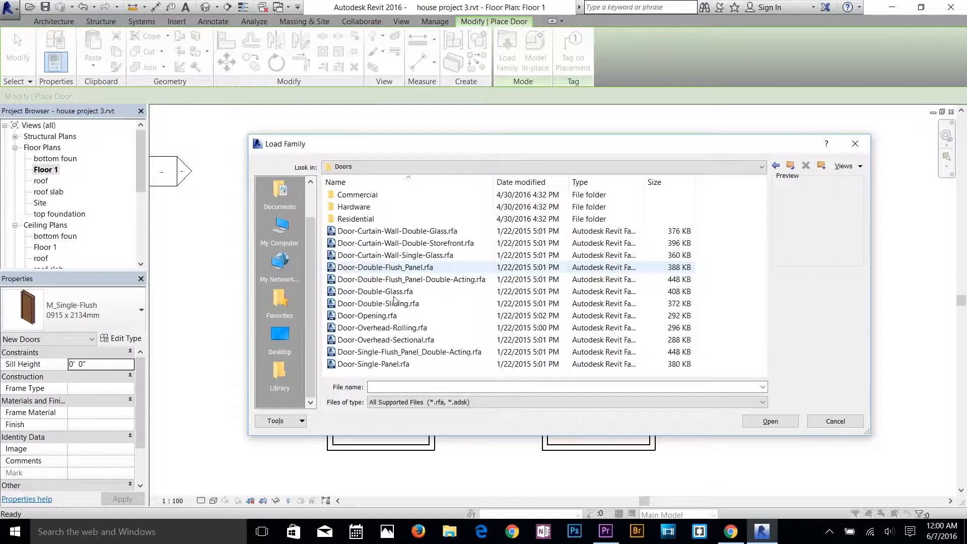
Preview the door families and load Door-Double-Flush_Panel-Double-Acting.rfa with its 68" x 80" type.
click(381, 232)
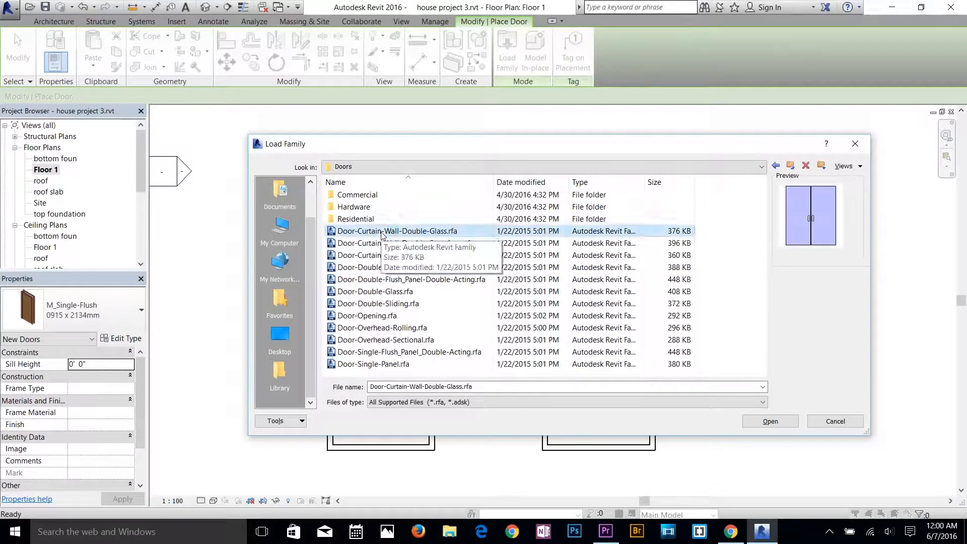
key(Down)
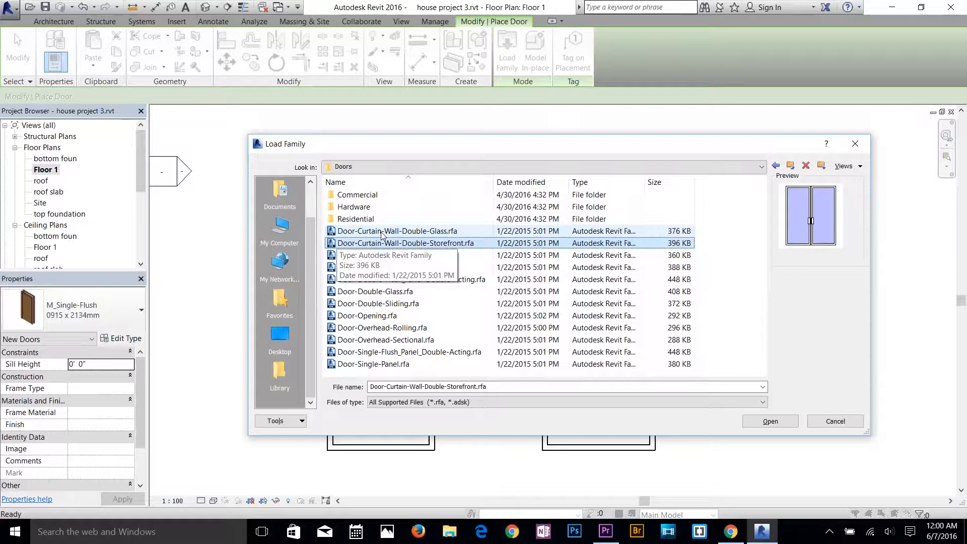
key(Down)
key(Down)
key(Down)
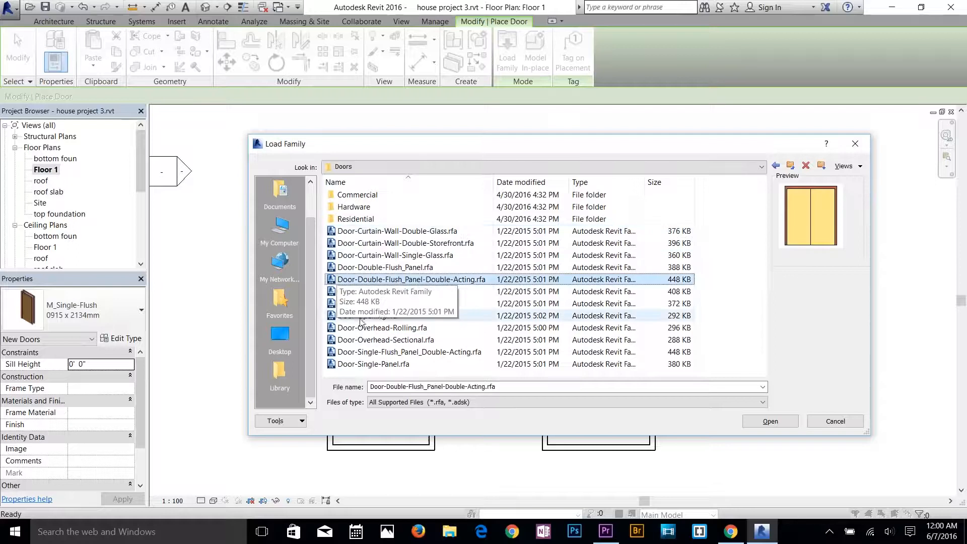
double_click(407, 279)
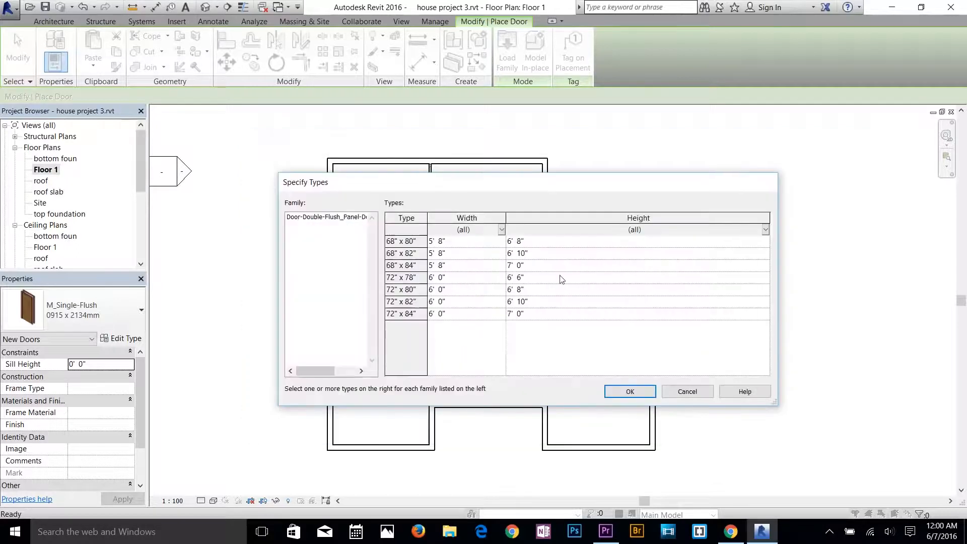
click(646, 392)
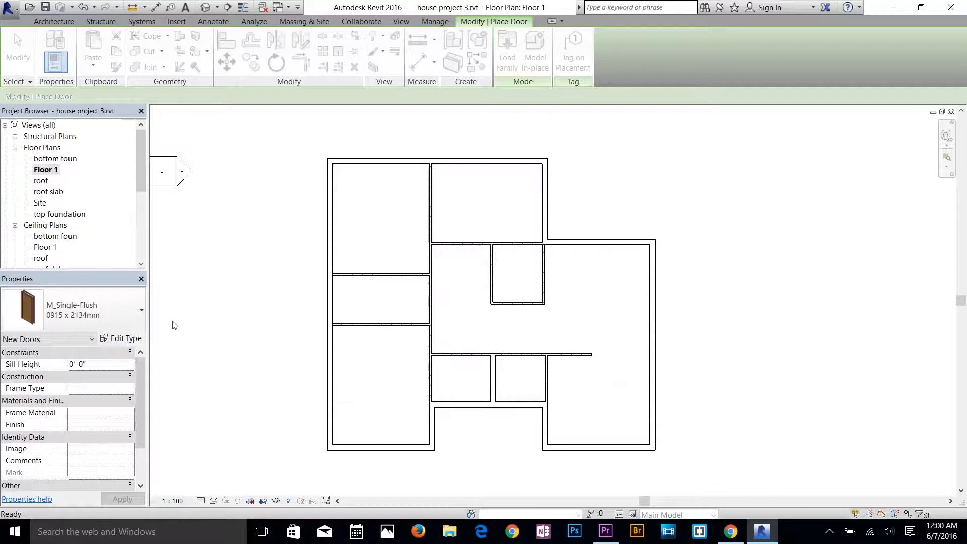
Place a Door-Double-Flush_Panel-Double-Acting 68" x 80" door in the recessed exterior wall, below the small room at the recess's right end.
key(Escape)
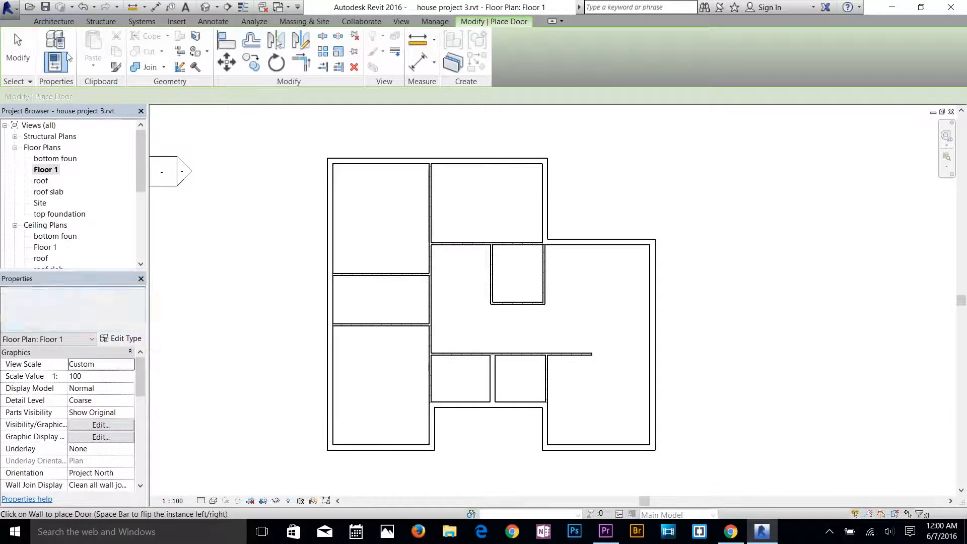
click(80, 310)
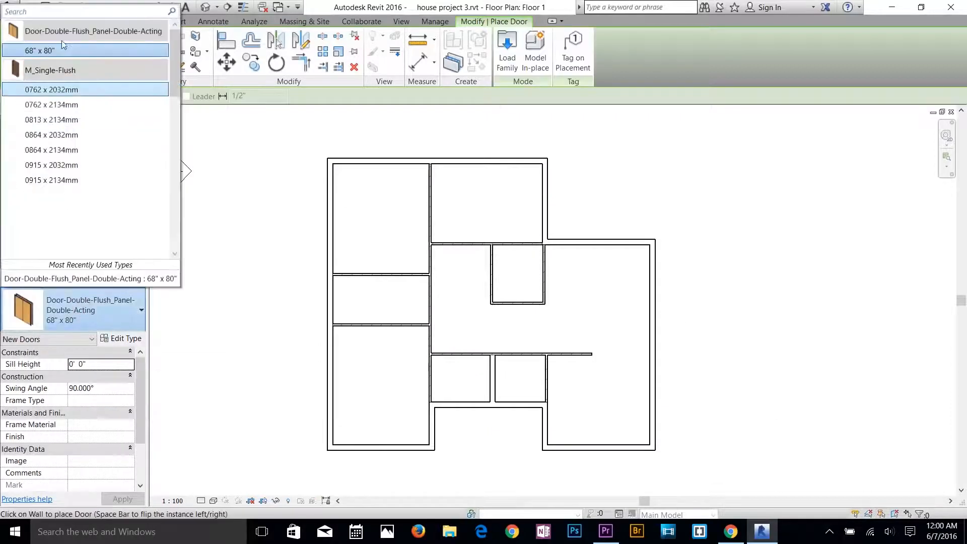
click(49, 53)
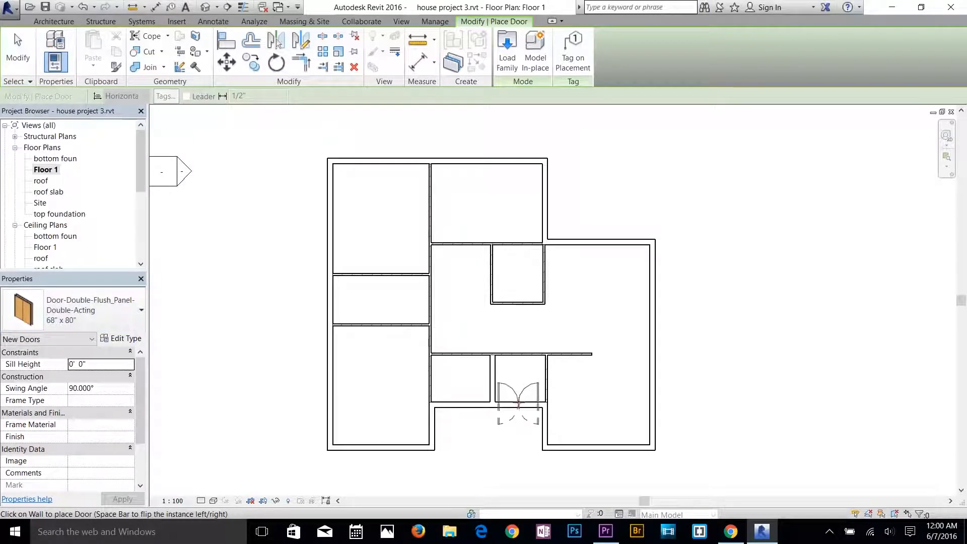
click(519, 403)
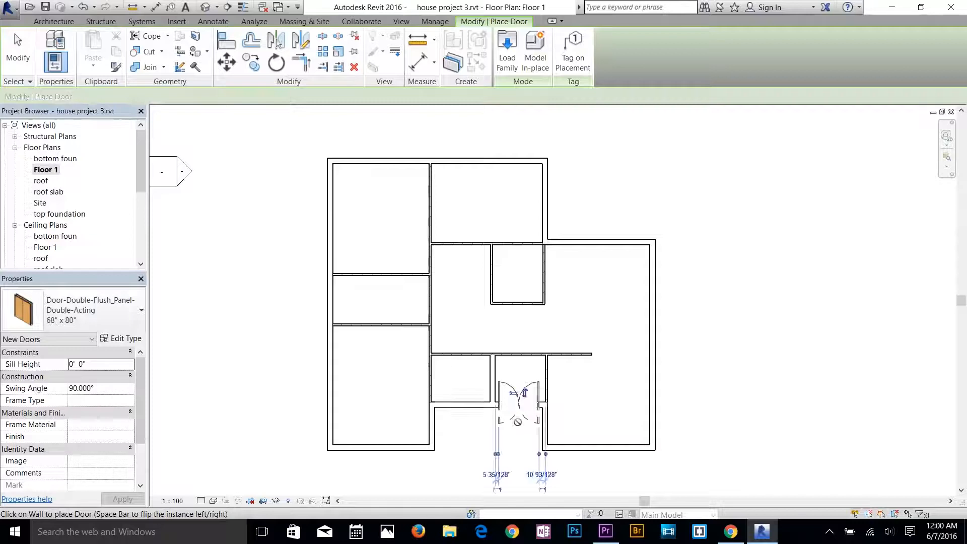
scroll(641, 432, up, 3)
key(Escape)
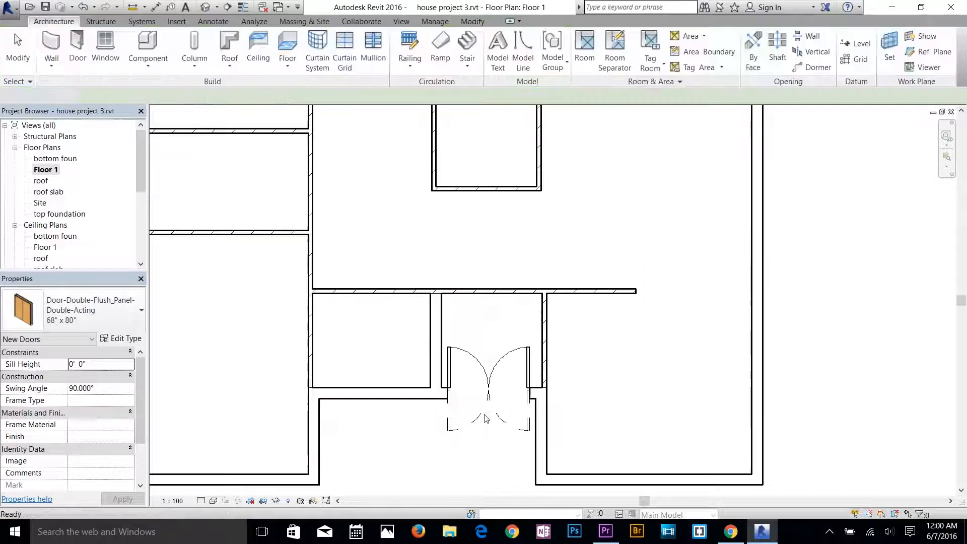
scroll(597, 437, up, 3)
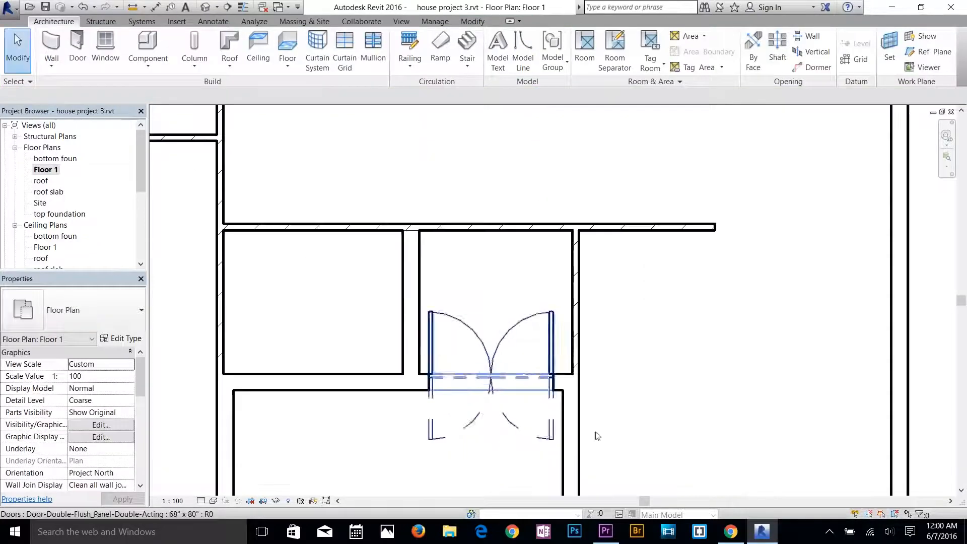
Open the 3D view and examine the double door in the recessed front wall from outside.
click(209, 6)
scroll(612, 412, up, 5)
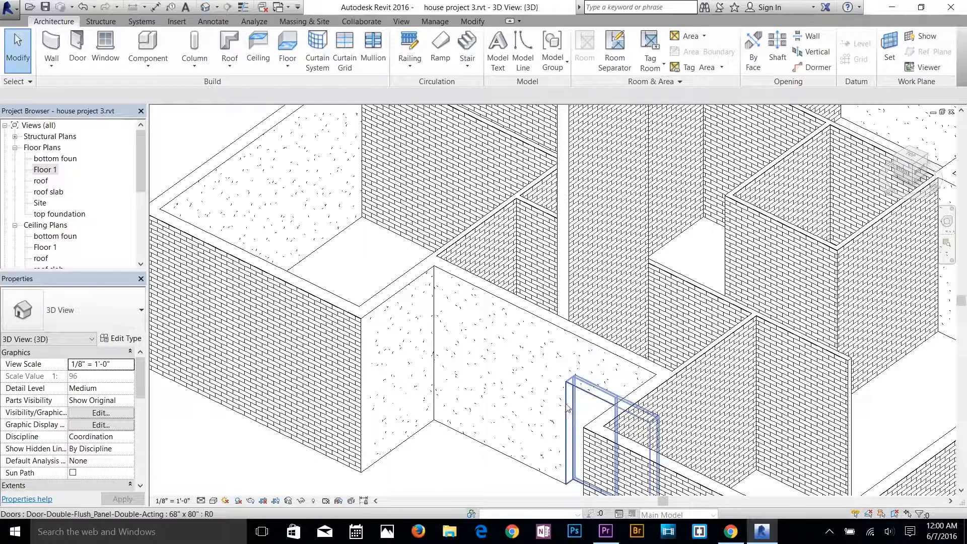
shift+middle_drag(613, 412, 494, 321)
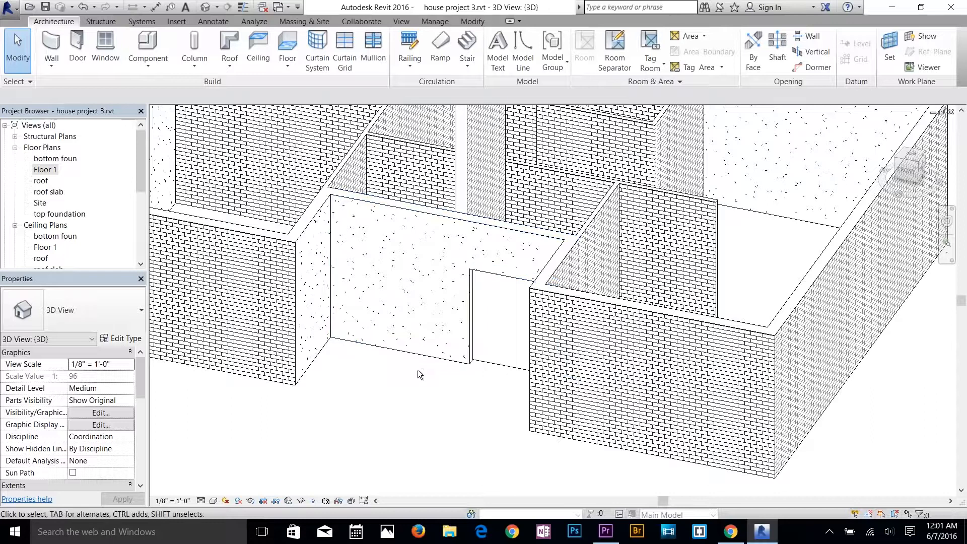
shift+middle_drag(396, 372, 479, 274)
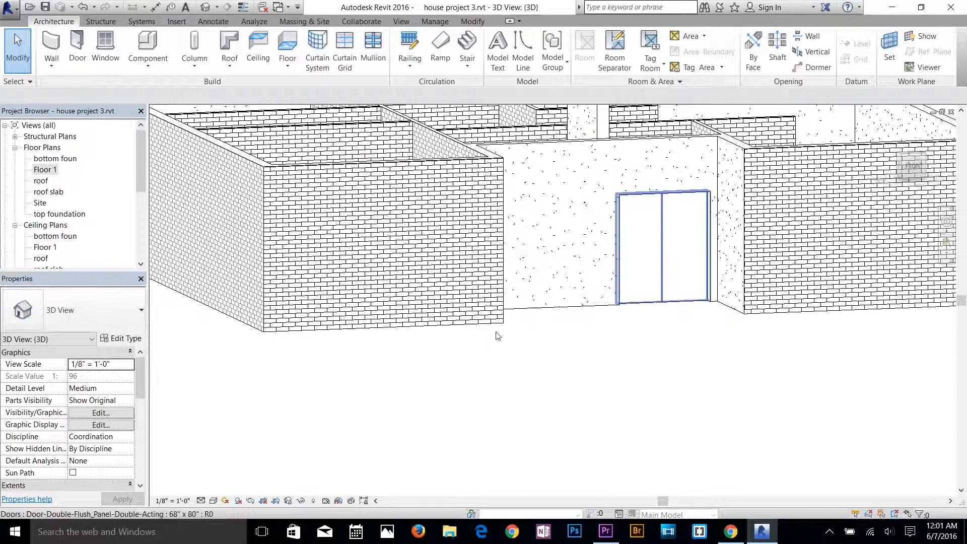
Display the 3D view in the Shaded visual style and inspect the double door up close.
click(220, 502)
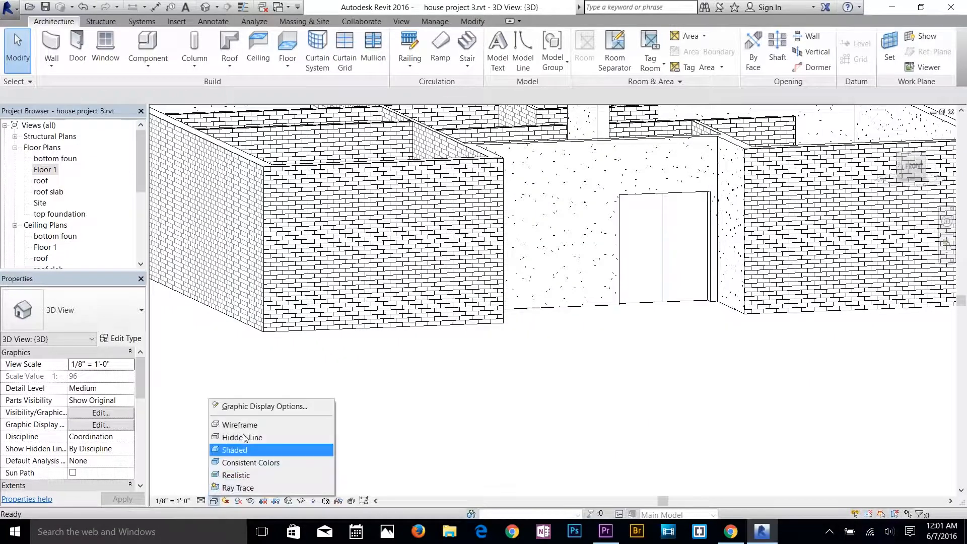
click(241, 451)
scroll(681, 211, up, 6)
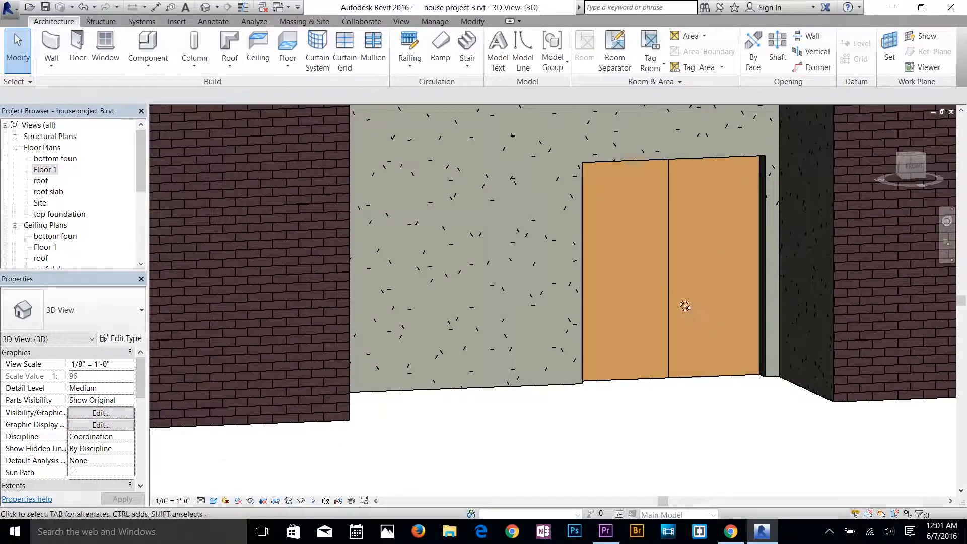
shift+middle_drag(682, 304, 672, 392)
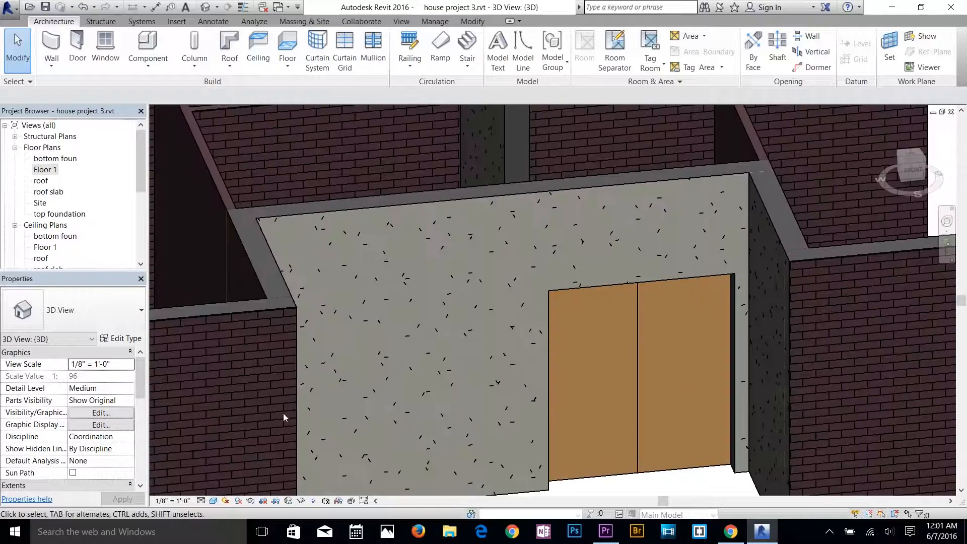
Set the 3D view's visual style to Wireframe and return to the Floor 1 plan.
click(214, 502)
click(237, 431)
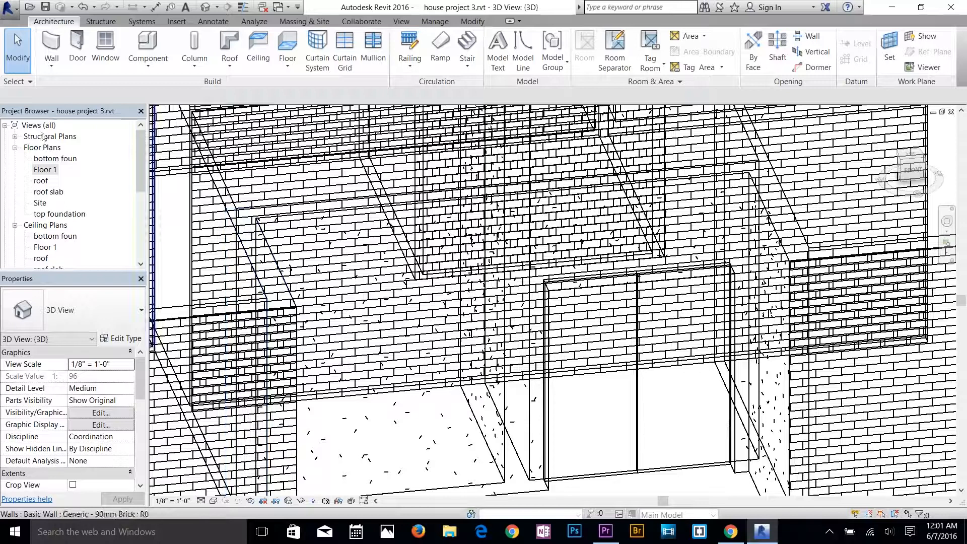
double_click(44, 171)
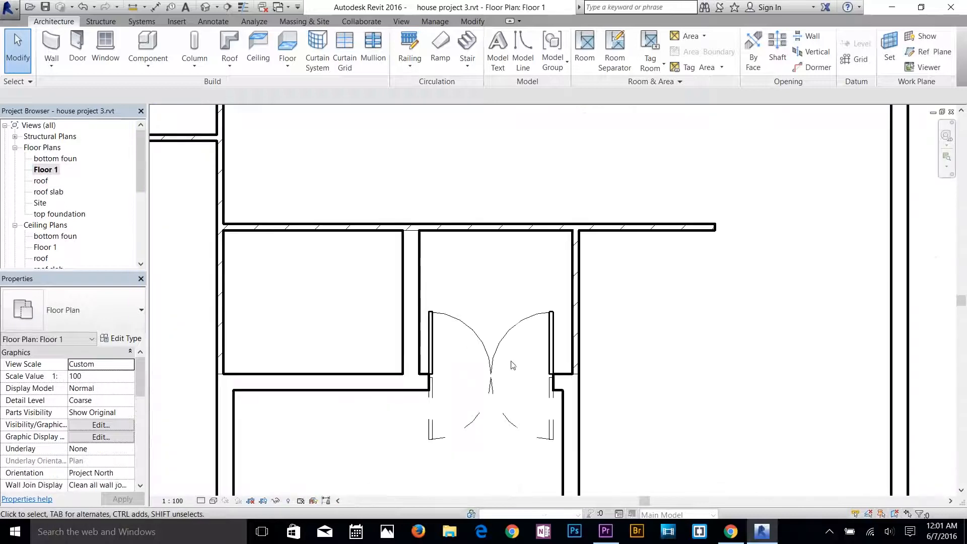
Place an M_Single-Flush 0864 x 2134mm door in the lower-left room's interior side wall, near its upper corner, opening into the room.
scroll(488, 379, down, 2)
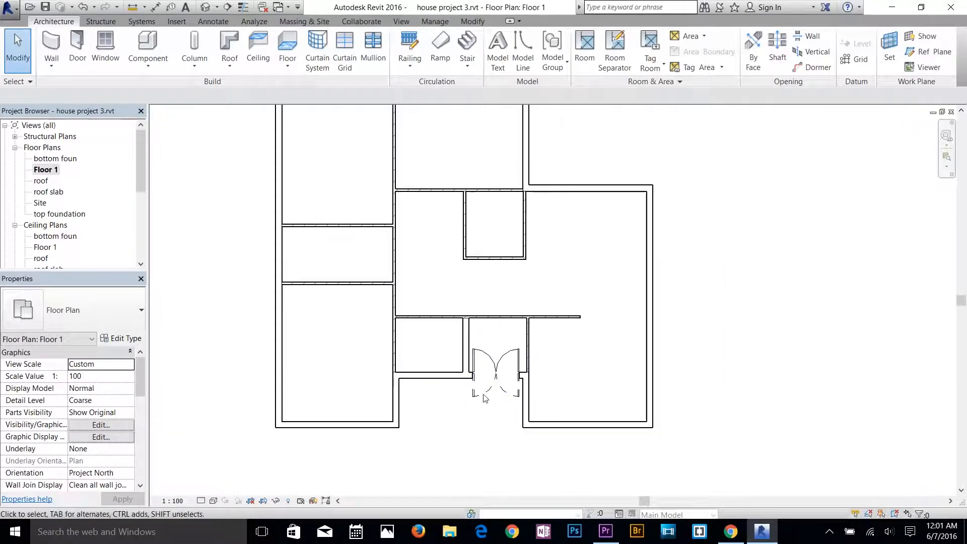
scroll(460, 263, down, 2)
scroll(447, 367, up, 2)
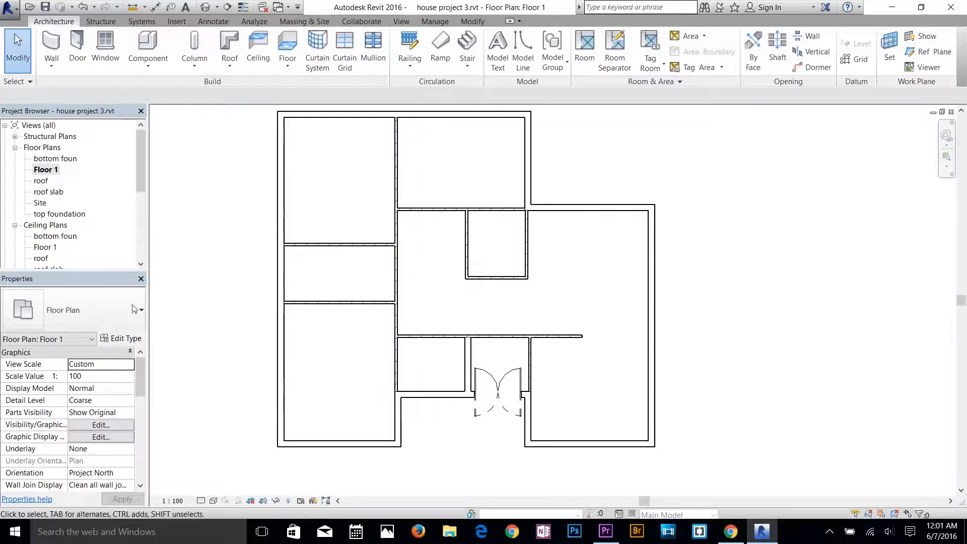
click(116, 312)
click(168, 102)
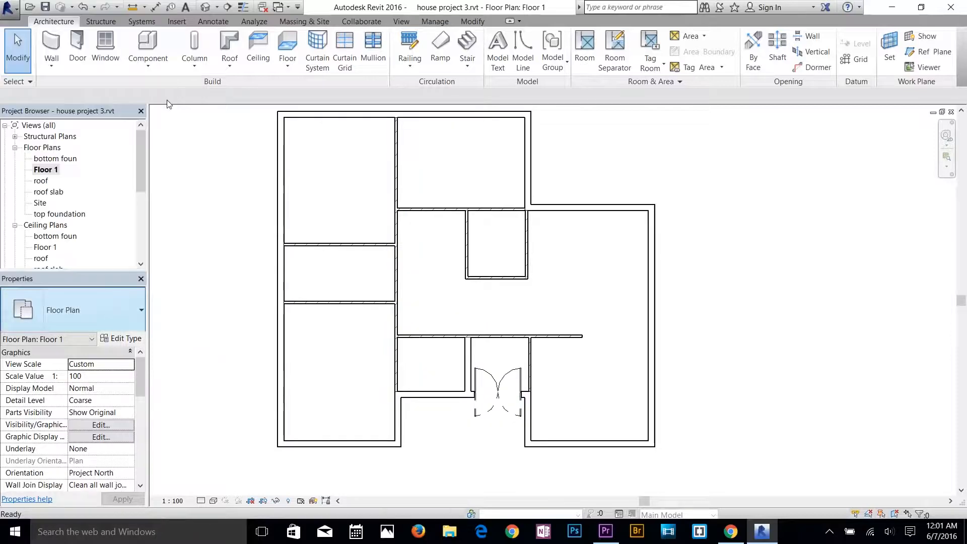
click(76, 45)
click(76, 310)
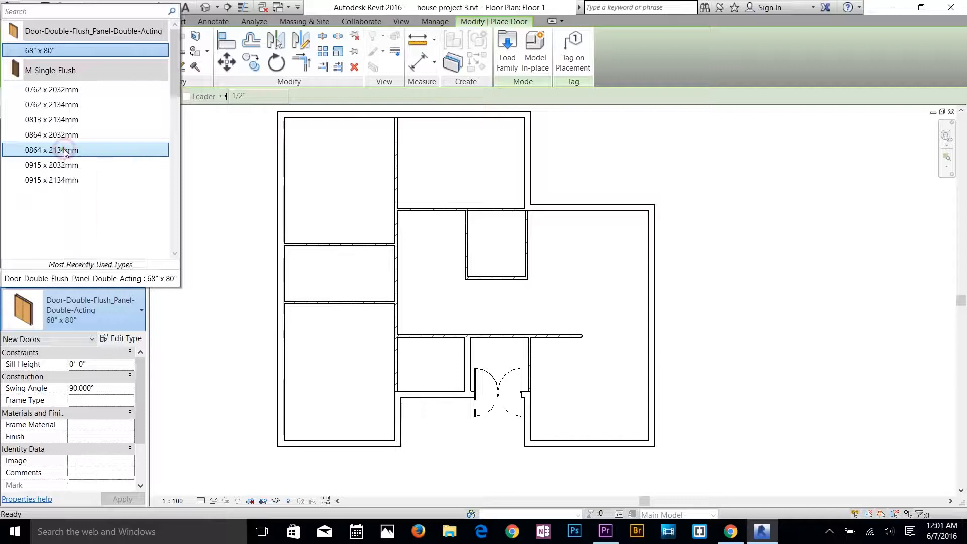
key(Escape)
key(Escape)
scroll(396, 332, up, 5)
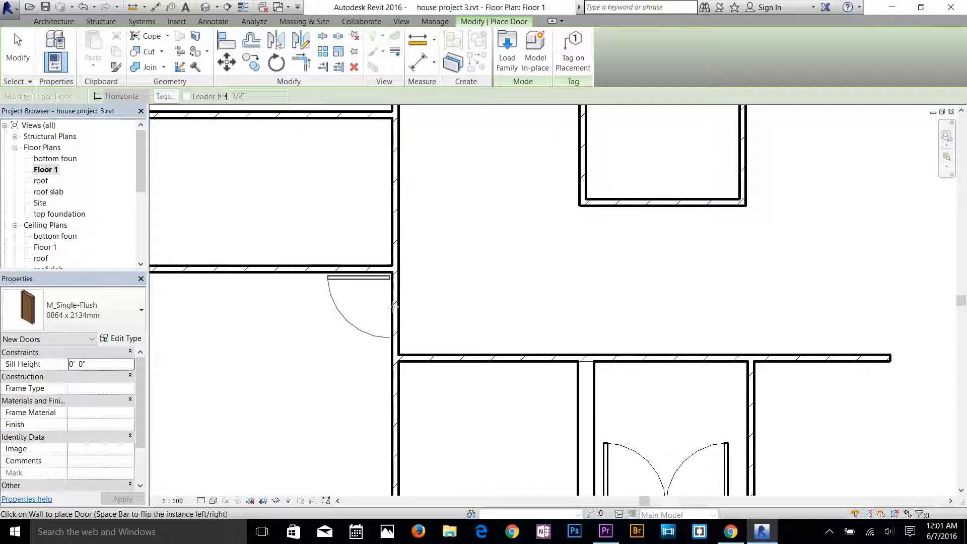
key(space)
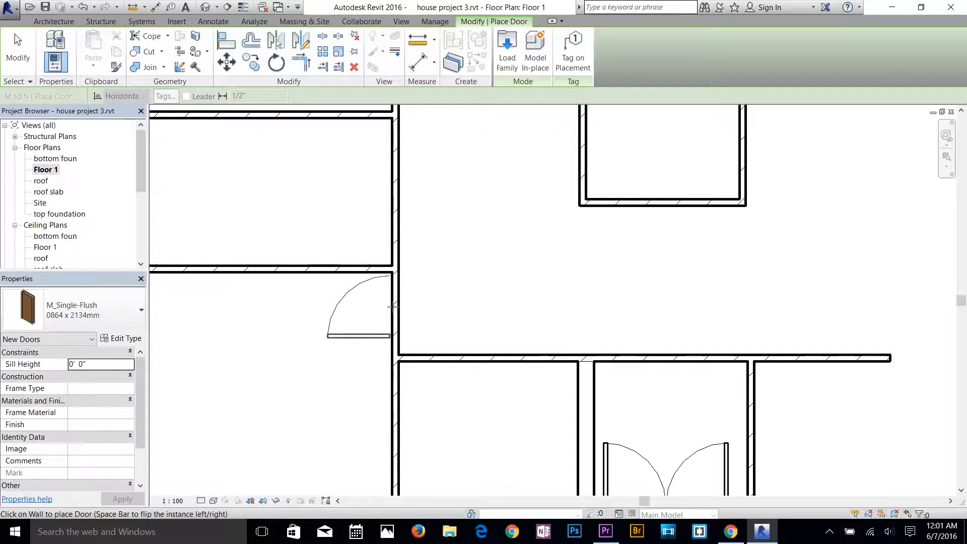
key(space)
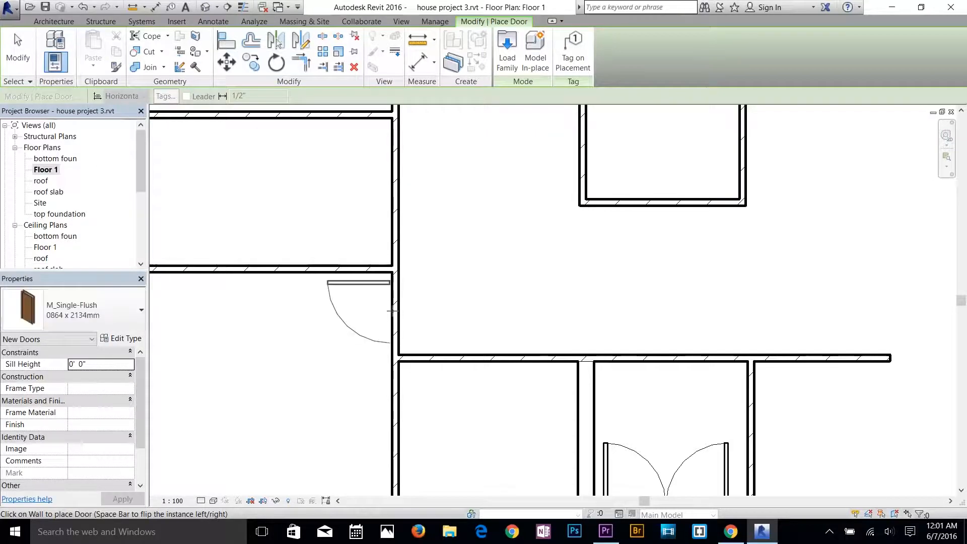
click(393, 307)
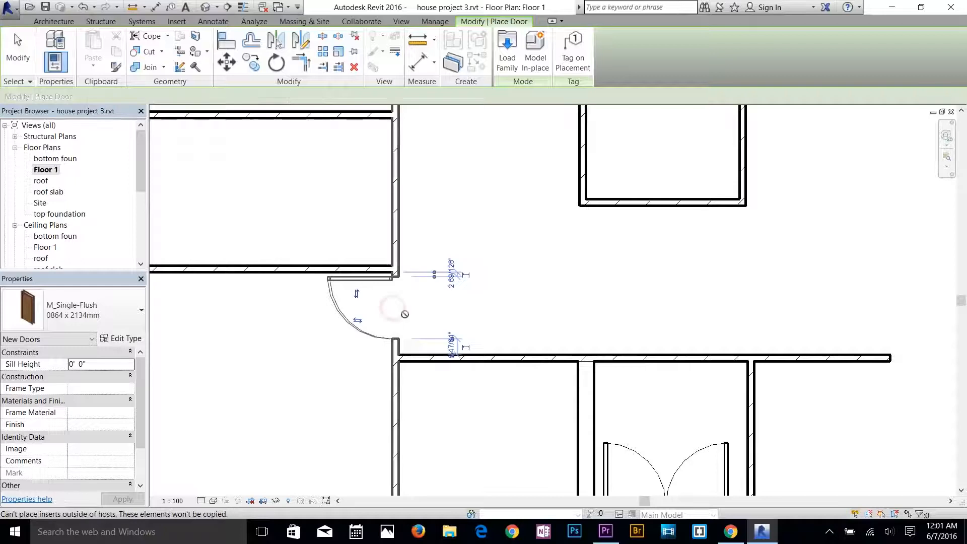
Place M_Single-Flush 0864 x 2134mm doors in the hall-side walls of the middle-left and upper-left rooms, near each room's lower corner, opening inward.
middle_drag(361, 230, 398, 309)
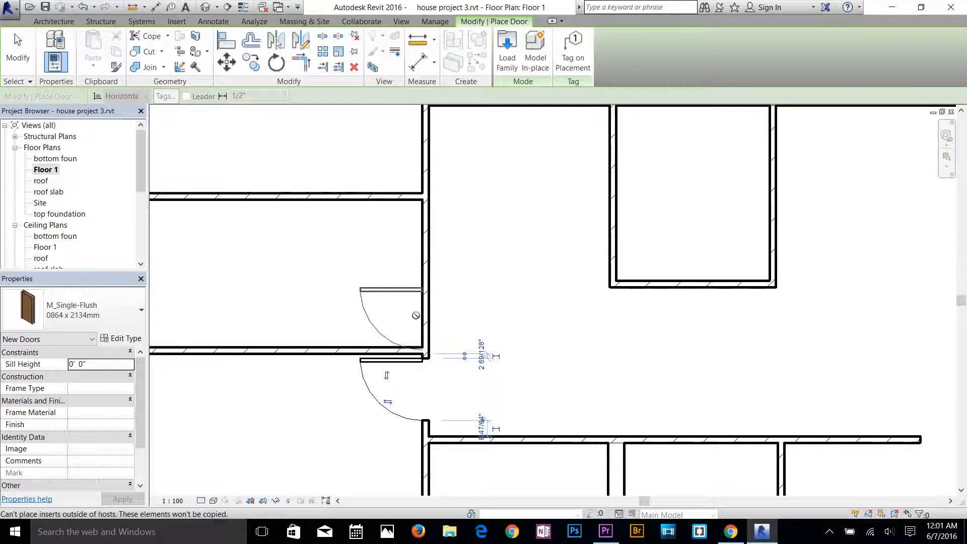
scroll(416, 323, up, 4)
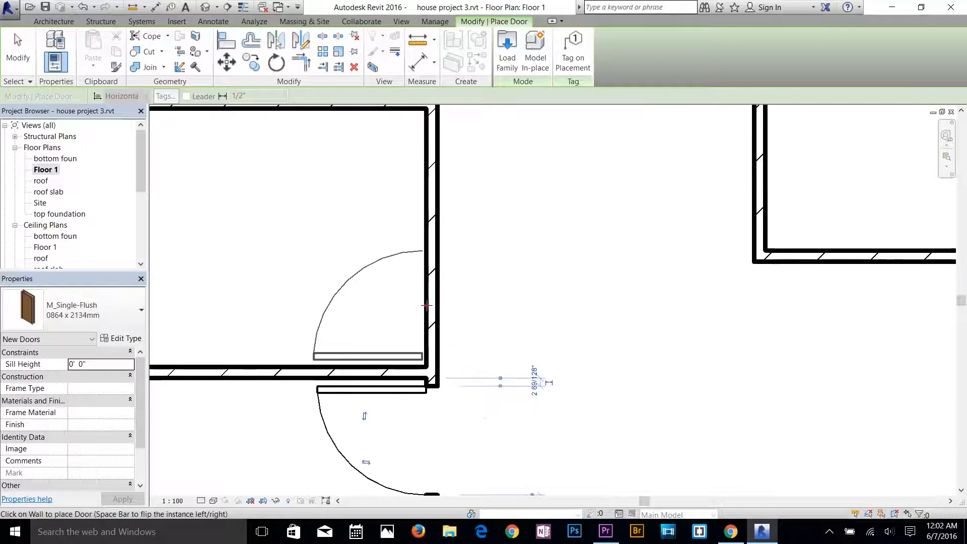
click(427, 305)
scroll(491, 302, down, 3)
middle_drag(437, 141, 474, 318)
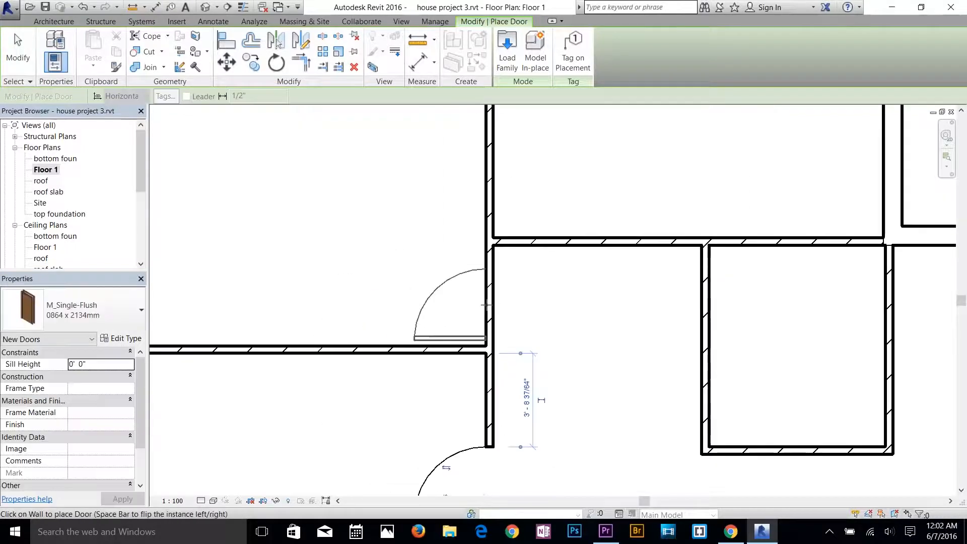
click(485, 304)
Add M_Single-Flush 0864 x 2134mm doors at the left ends of the upper-middle room's lower wall and the central small room's lower wall.
scroll(518, 316, down, 2)
scroll(540, 212, up, 3)
click(524, 294)
scroll(578, 318, down, 4)
scroll(655, 342, down, 1)
middle_drag(712, 349, 536, 280)
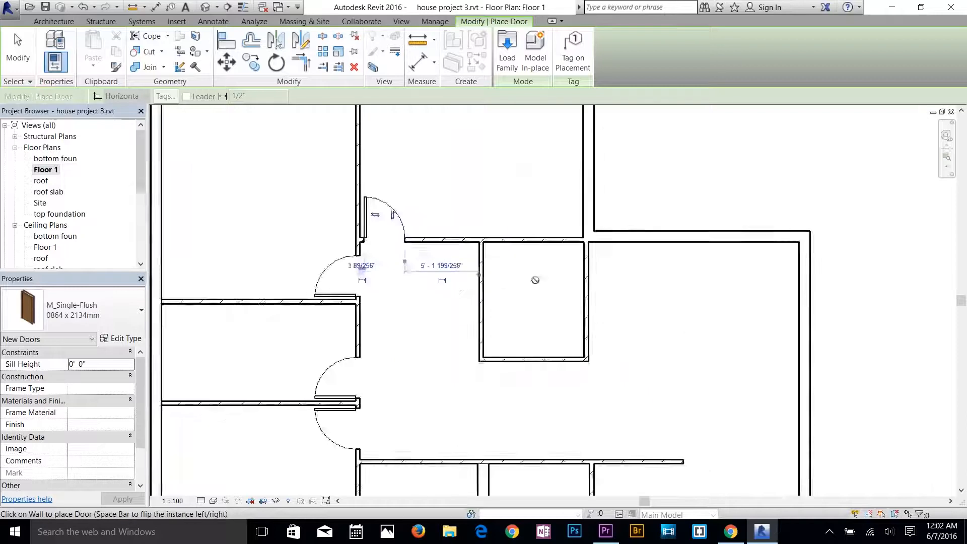
scroll(498, 350, up, 4)
click(514, 367)
Place an M_Single-Flush 0864 x 2134mm door between the lower-left room and the small room beside the entrance, near that wall's lower end.
scroll(508, 352, down, 7)
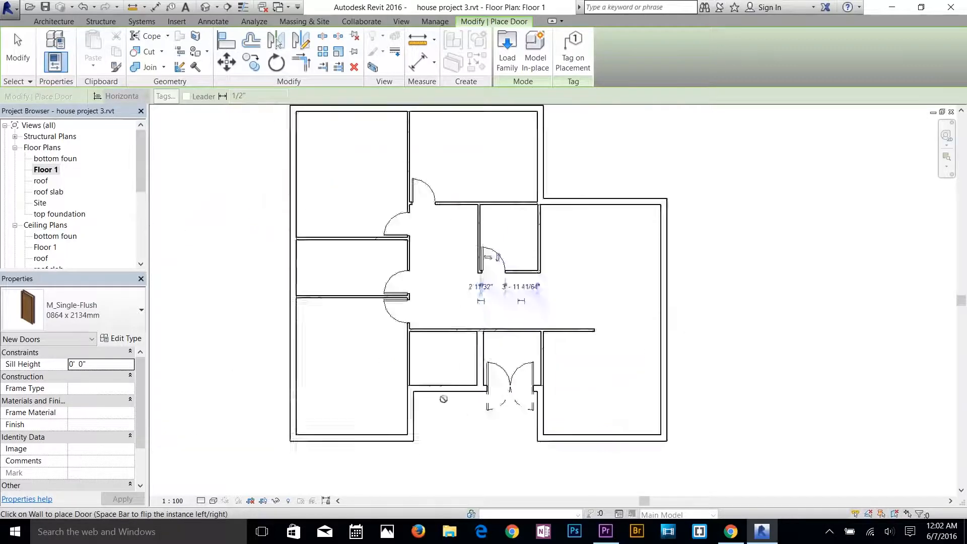
scroll(446, 381, up, 5)
click(375, 374)
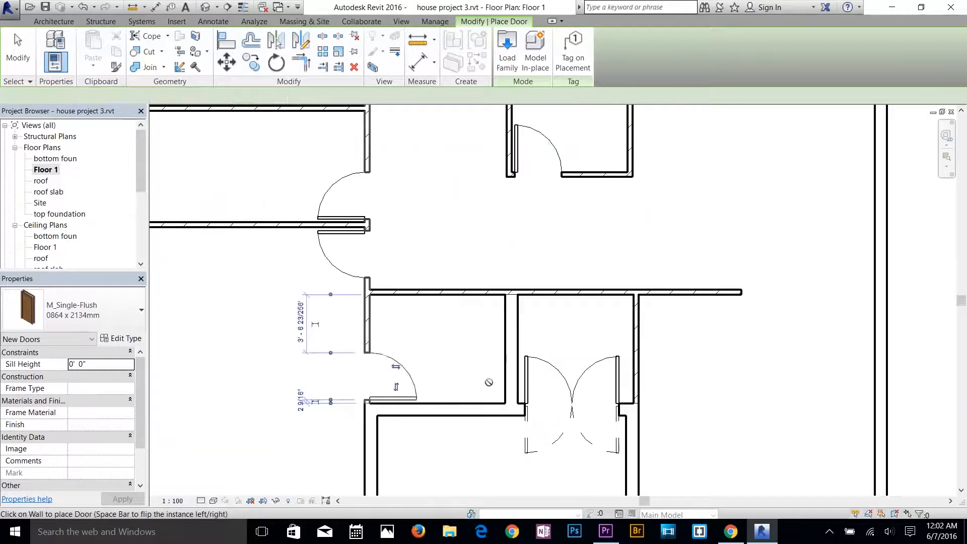
Place a Door-Double-Flush_Panel-Double-Acting 68" x 80" door at the left end of the large right room's upper exterior wall and finish door placement.
scroll(496, 381, down, 2)
middle_drag(713, 355, 637, 360)
click(95, 310)
click(86, 50)
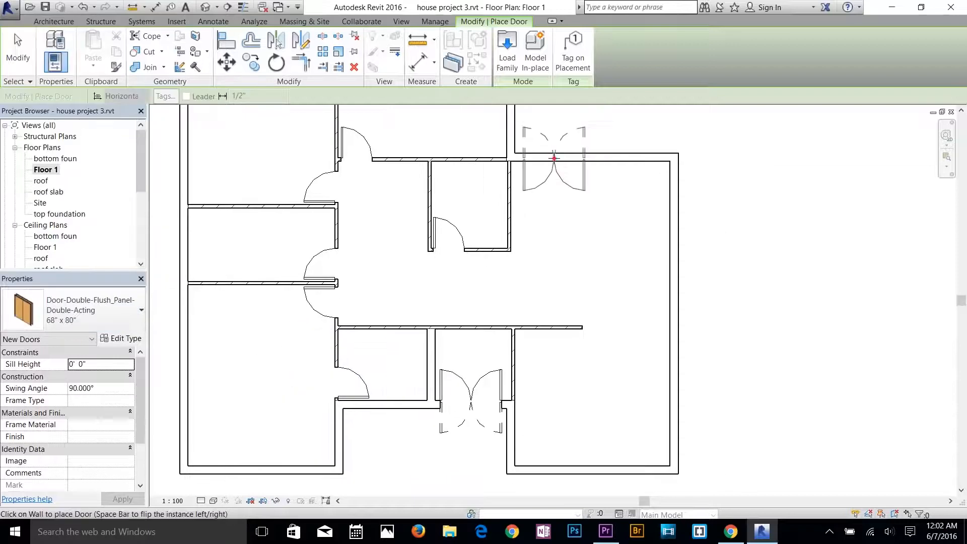
click(555, 157)
middle_drag(358, 310, 423, 469)
middle_drag(422, 322, 428, 125)
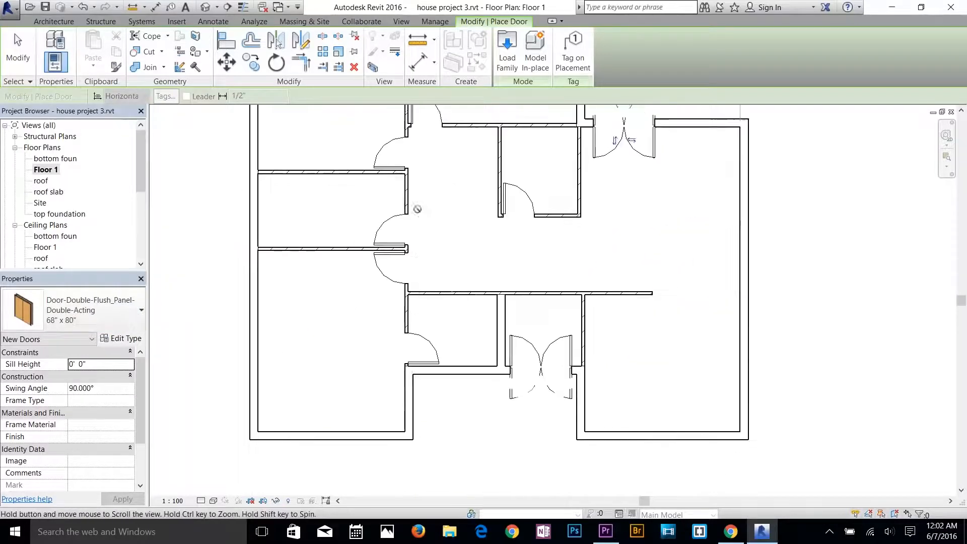
key(Escape)
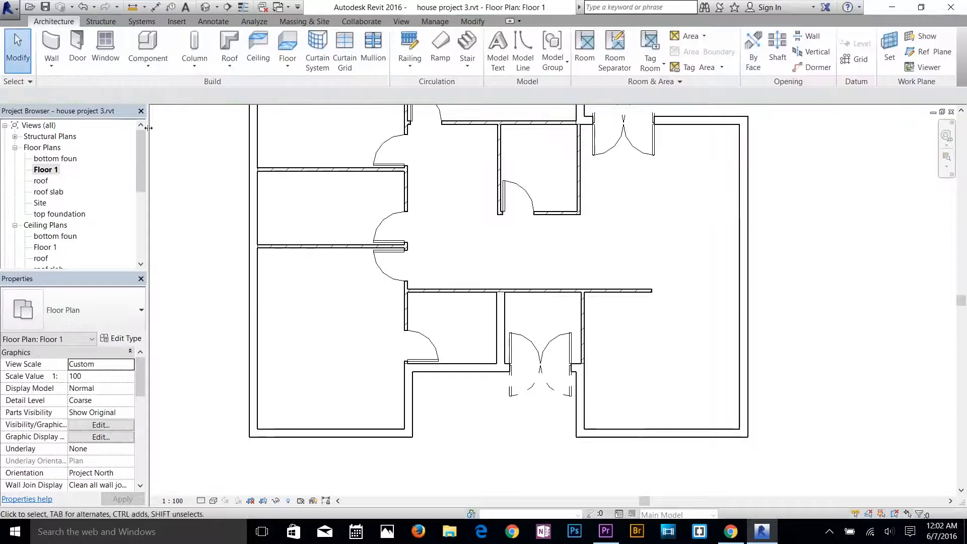
Start the Window tool, check the available M_Fixed sizes, and browse to the US Imperial Windows folder for loading a family.
click(111, 48)
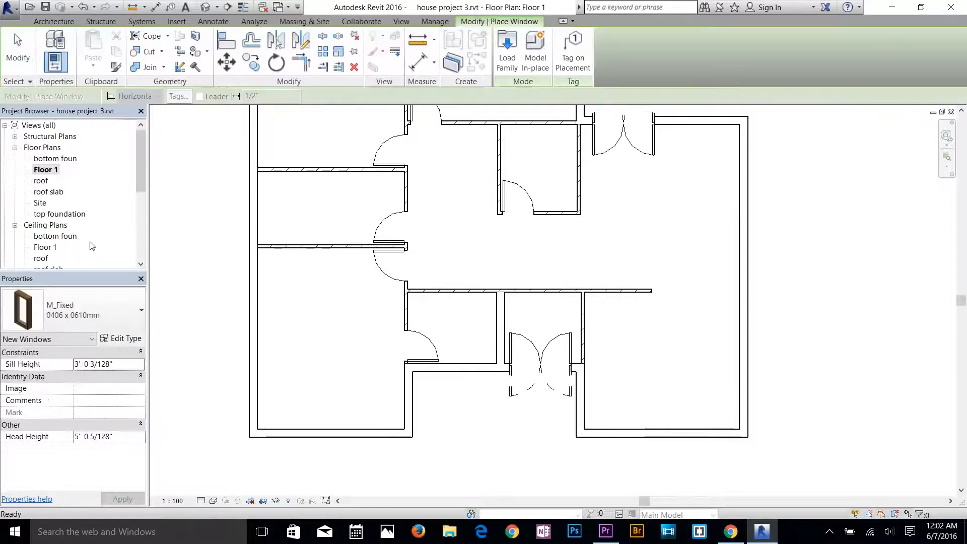
click(77, 303)
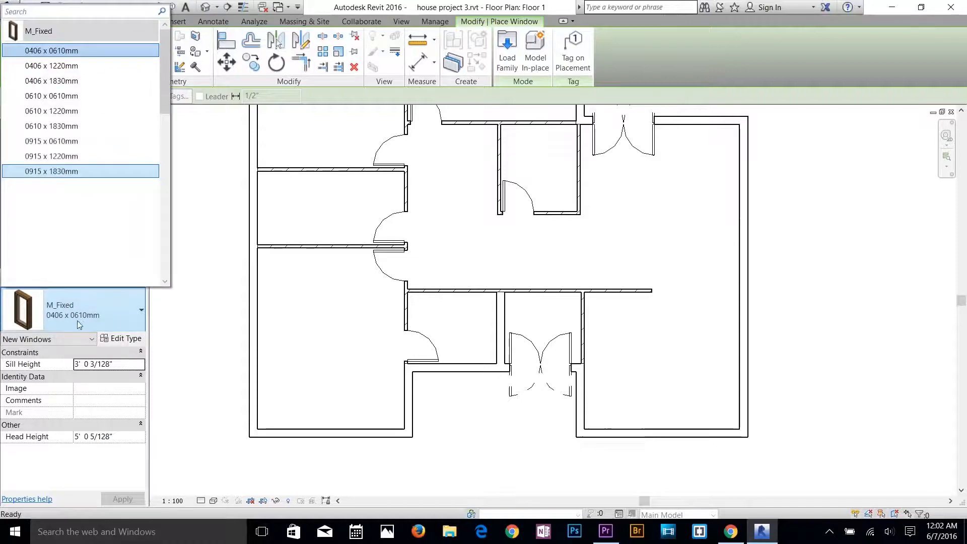
click(96, 323)
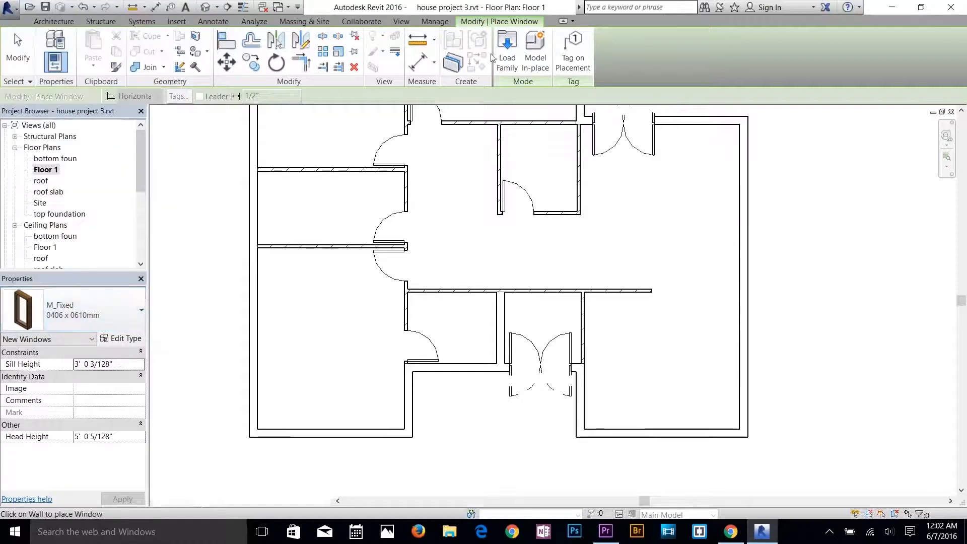
click(507, 48)
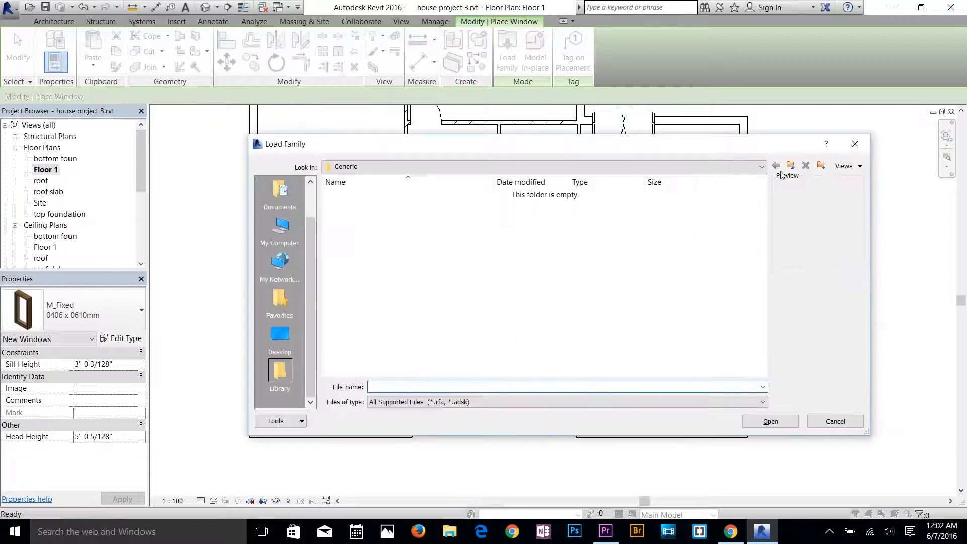
click(791, 165)
double_click(364, 207)
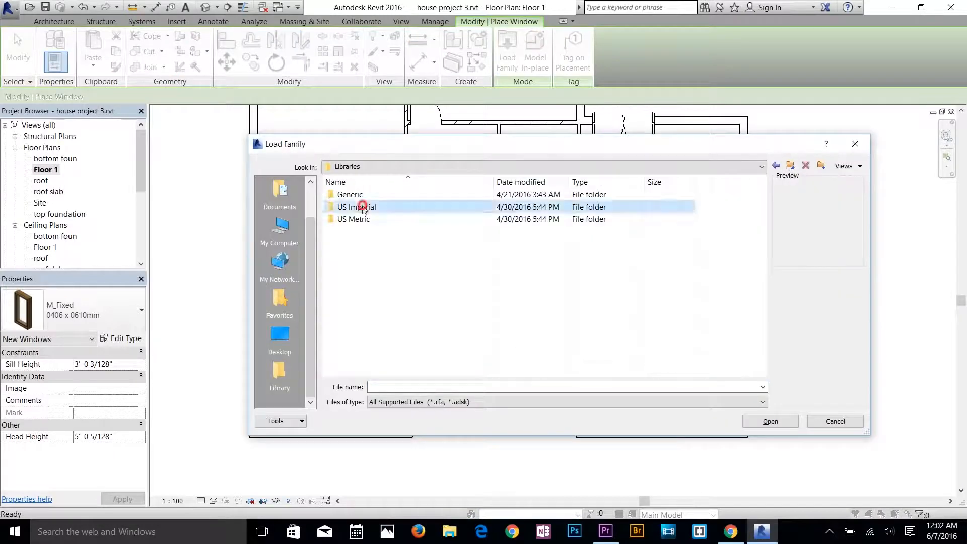
scroll(357, 348, down, 2)
scroll(357, 348, down, 6)
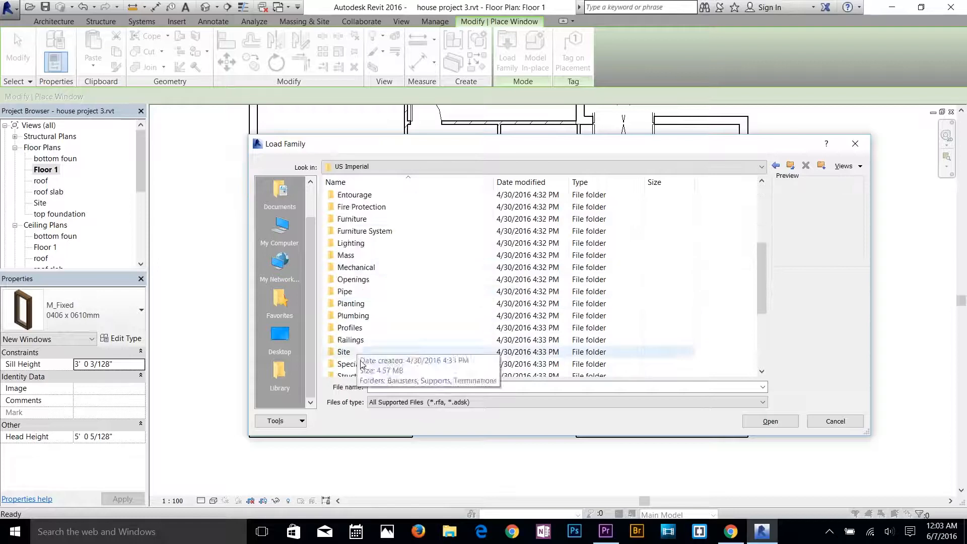
double_click(350, 365)
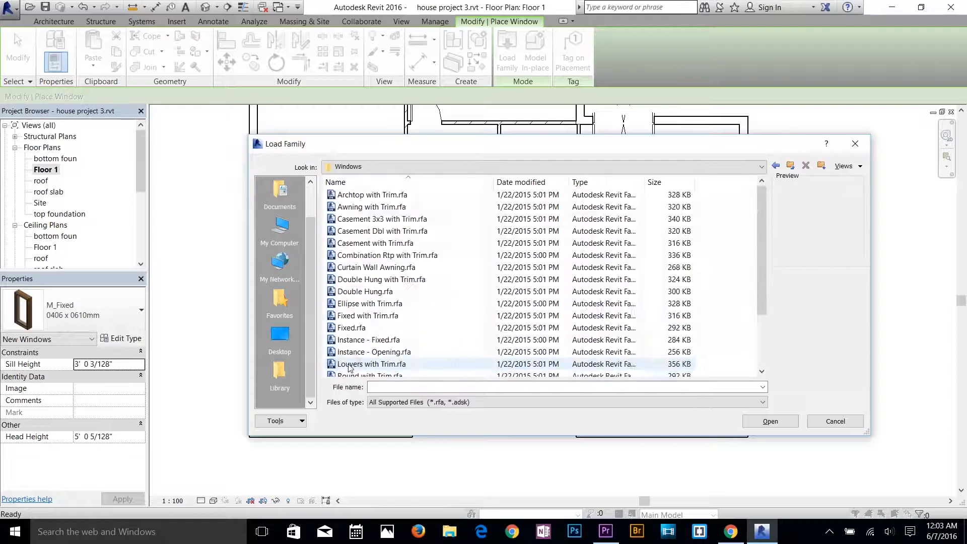
Preview the window families from Archtop with Trim onward and load Double Hung with Trim.rfa.
click(383, 198)
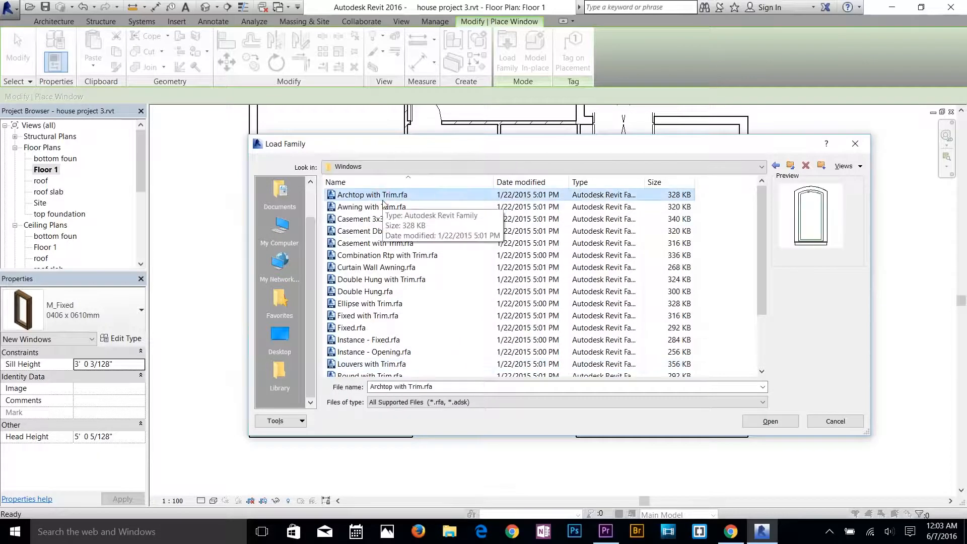
key(Down)
key(Down)
key(Down)
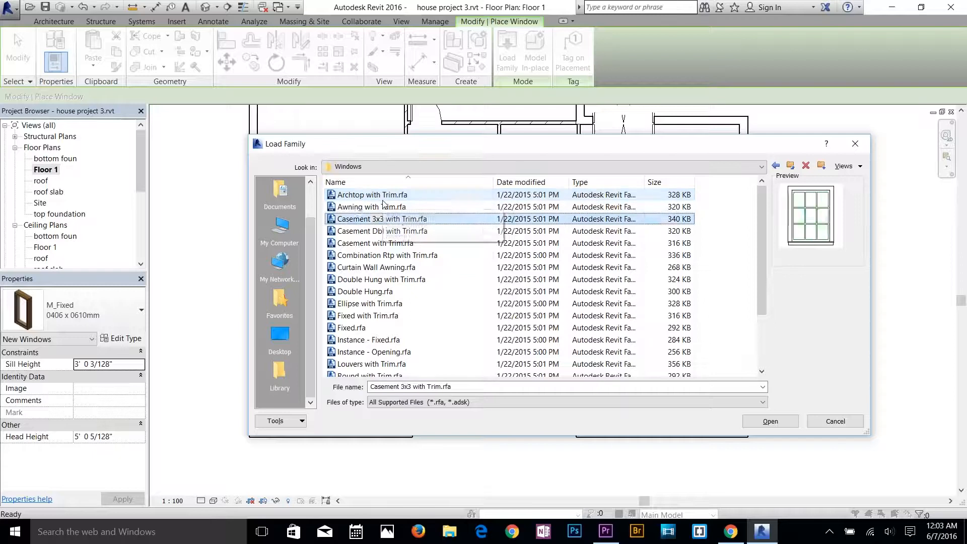
key(Down)
key(Down)
key(Down)
key(Down)
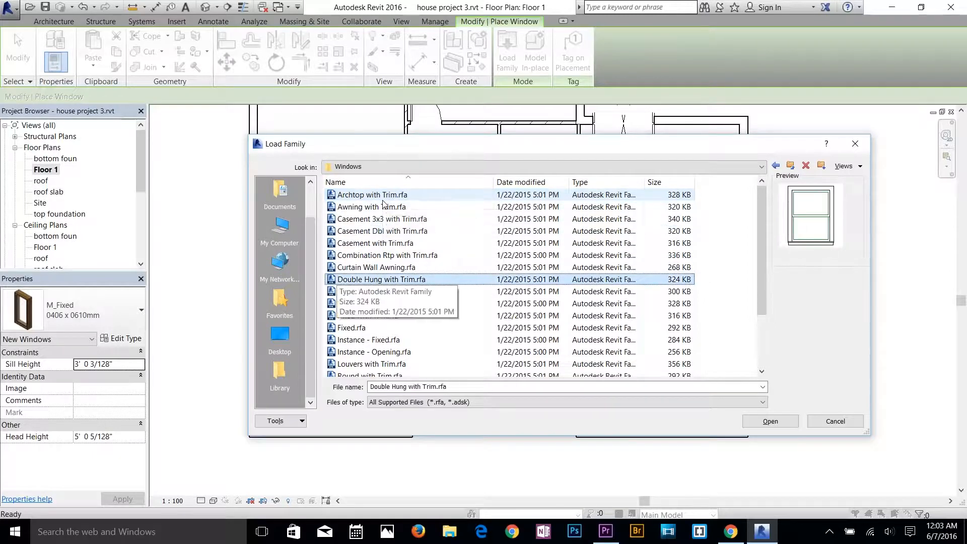
double_click(404, 280)
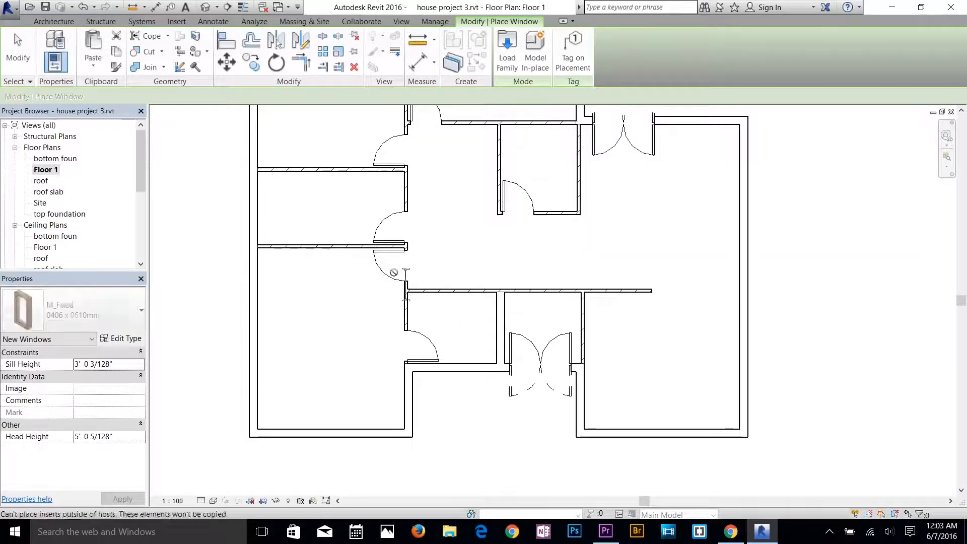
Place two Double Hung with Trim 36" x 48" windows in the lower-left room's bottom exterior wall, the first about 1'-5" from its left inner face.
click(117, 312)
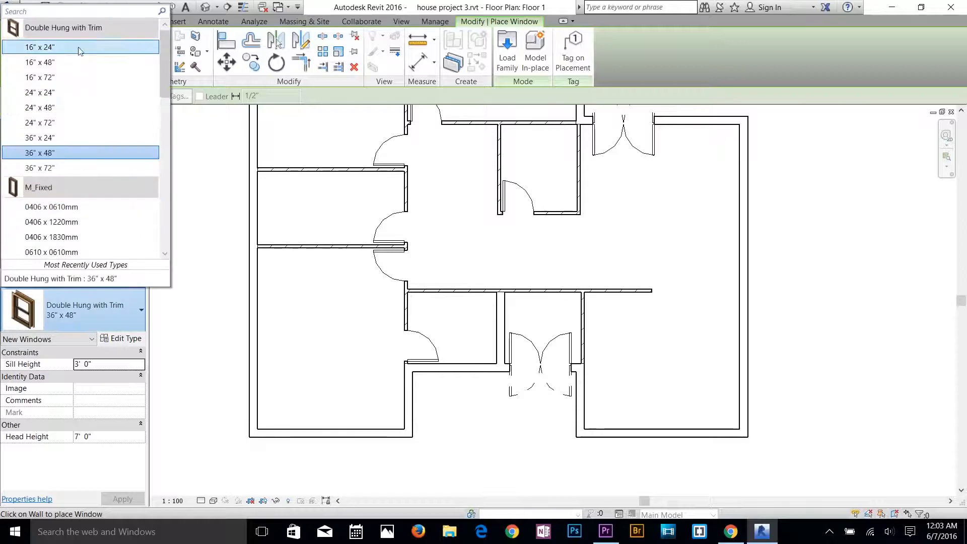
click(70, 153)
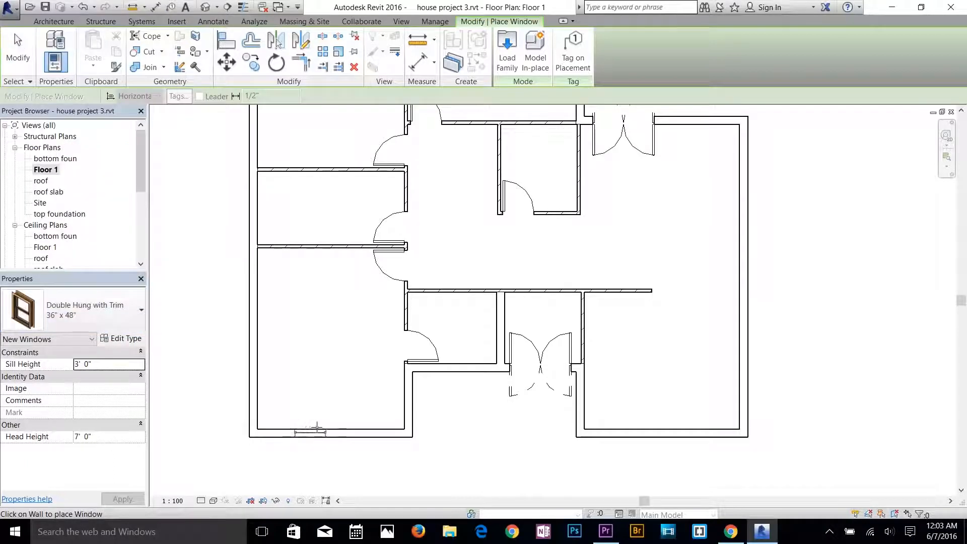
click(290, 426)
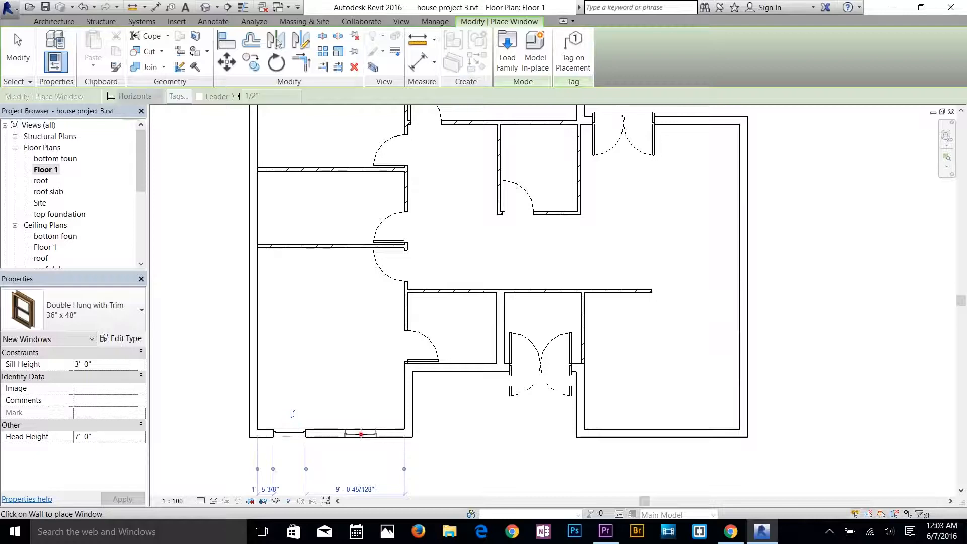
click(361, 435)
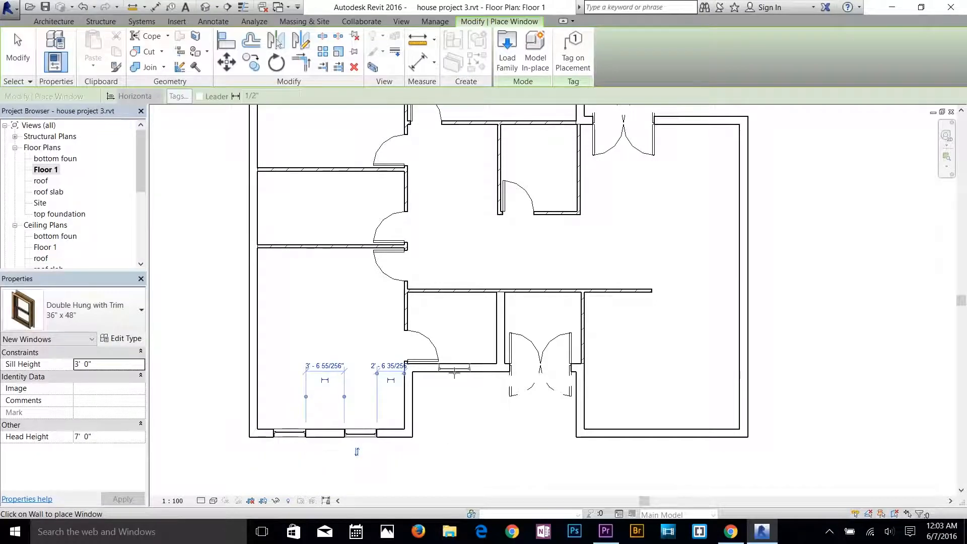
Place a Double Hung with Trim 36" x 48" window in the small front room's exterior wall, about 7" from the wall beside the entrance.
click(108, 320)
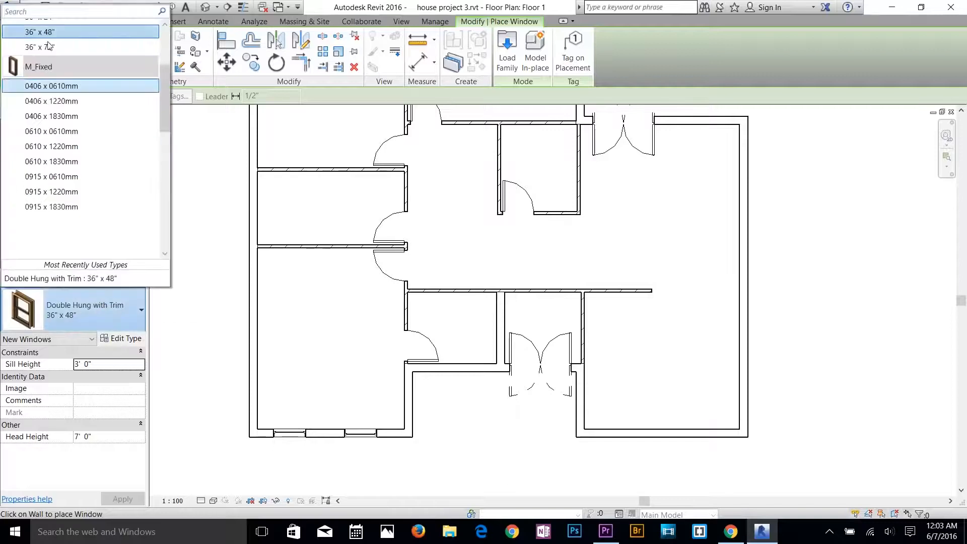
scroll(74, 207, up, 2)
scroll(74, 206, down, 2)
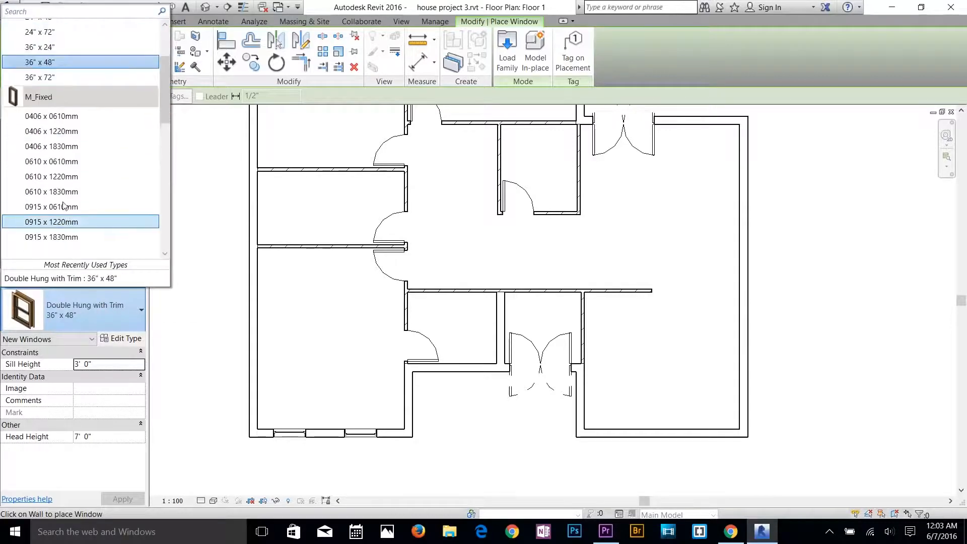
click(68, 188)
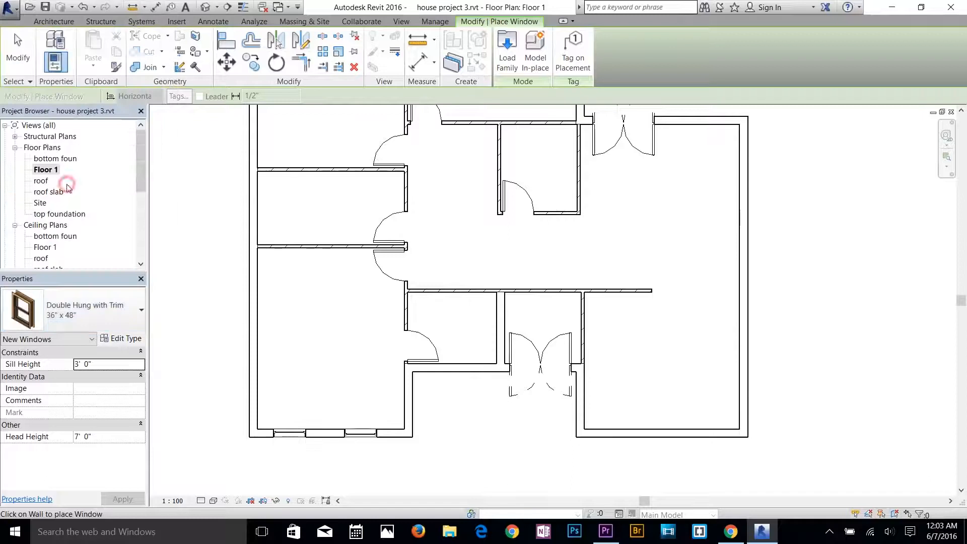
click(474, 375)
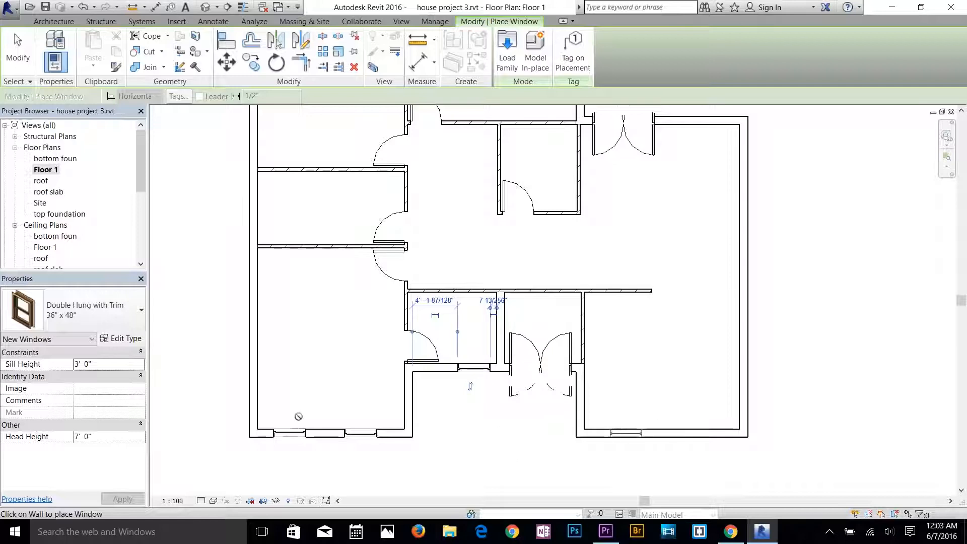
Place two 36" x 48" windows about 4'-1" apart in the large right room's bottom wall and one about 2'-5" right of its upper double door.
click(91, 310)
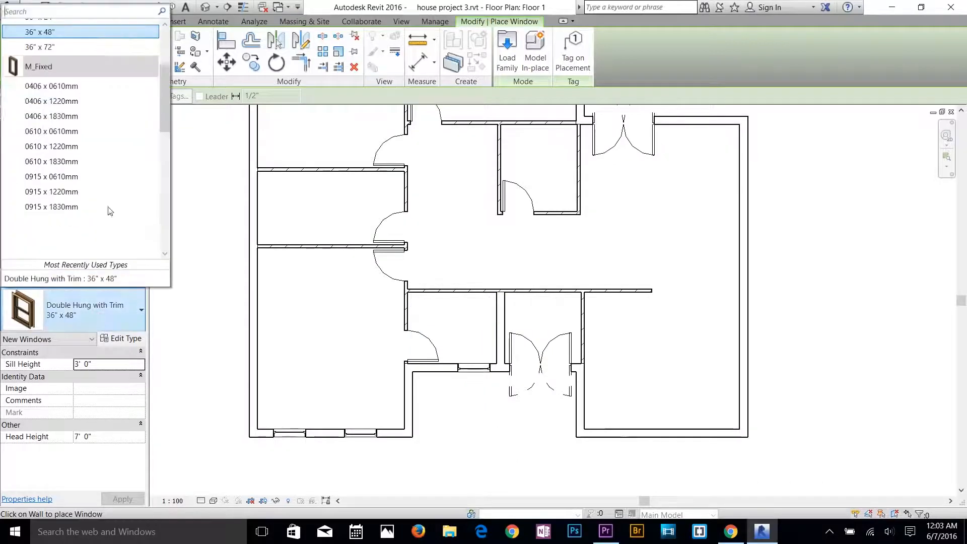
scroll(65, 96, up, 2)
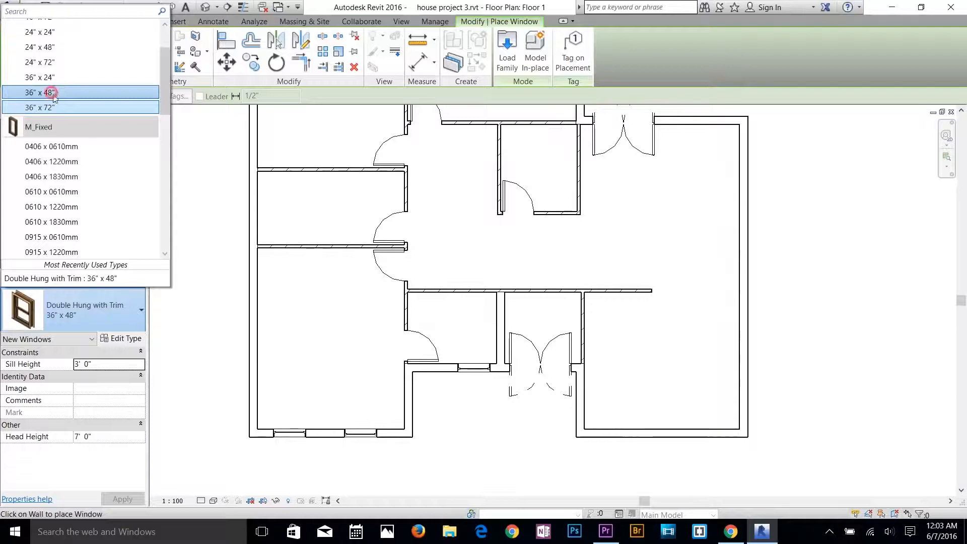
click(53, 94)
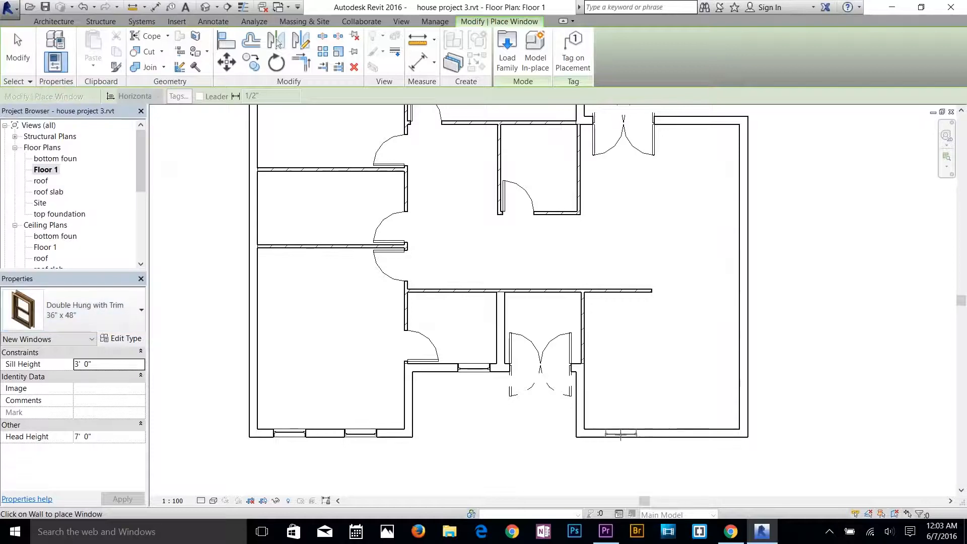
click(698, 433)
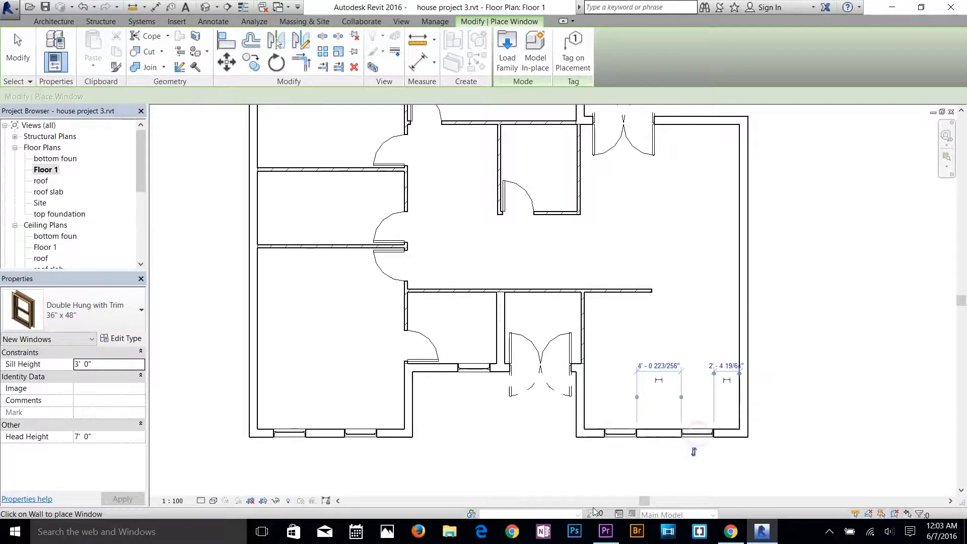
scroll(300, 301, down, 2)
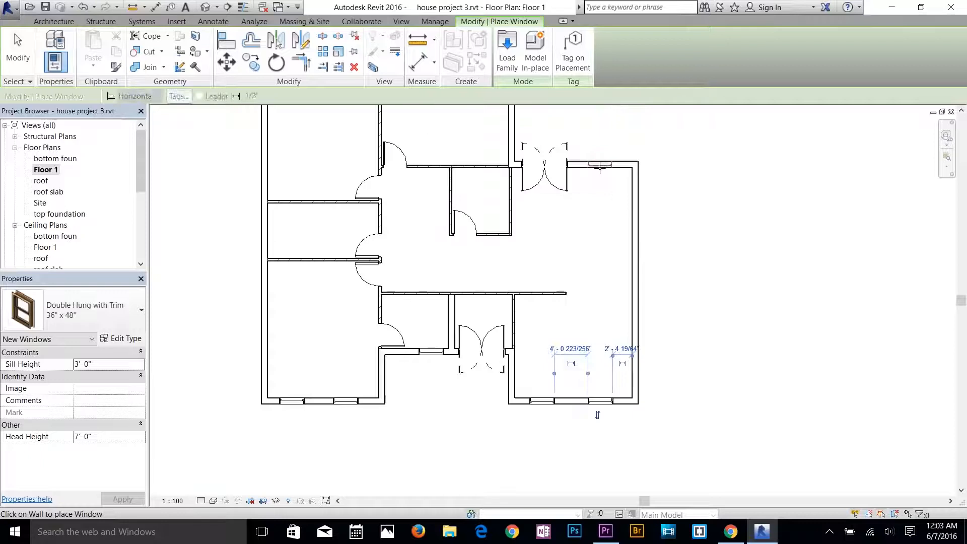
click(600, 166)
Place two 36" x 48" windows in the upper-middle room's right exterior wall, the first about 1'-0" from the upper inner face, and finish window placement.
middle_drag(487, 353, 517, 460)
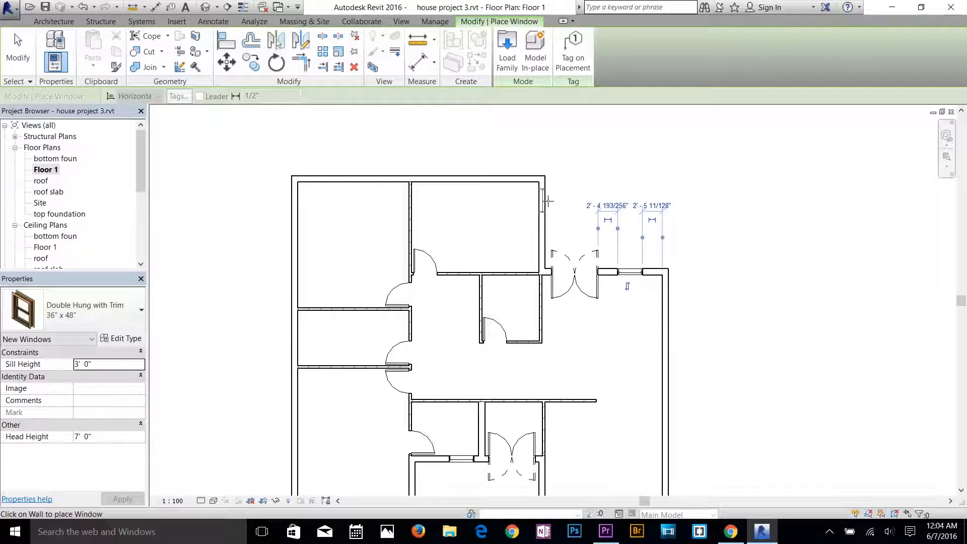
click(548, 202)
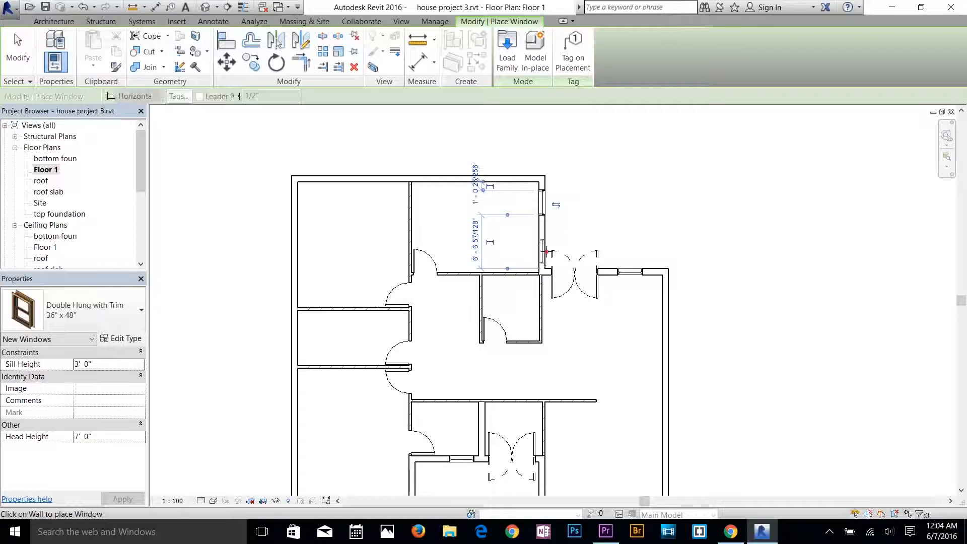
click(547, 254)
middle_drag(568, 314, 563, 183)
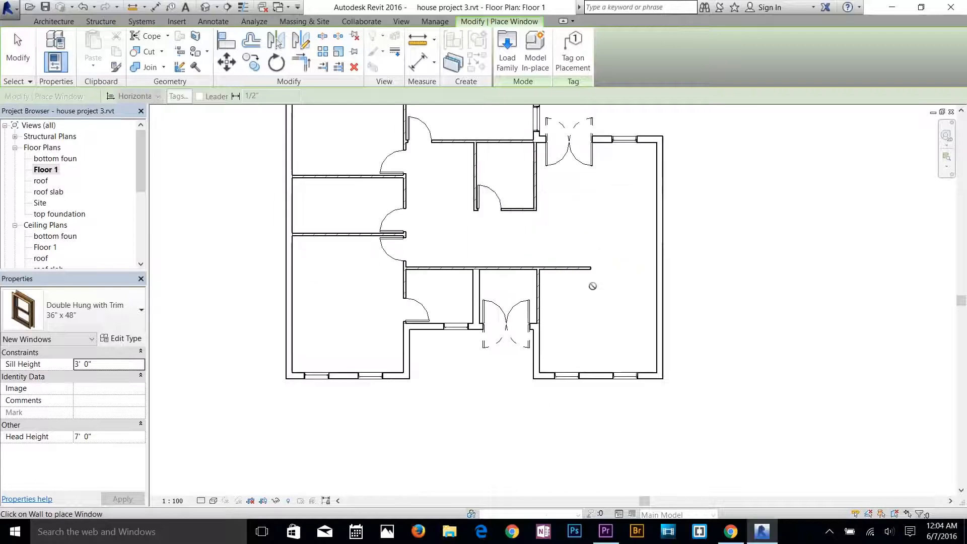
key(Escape)
Open the default 3D view and examine the wall heights, doors and windows from the front and left sides.
scroll(584, 259, up, 1)
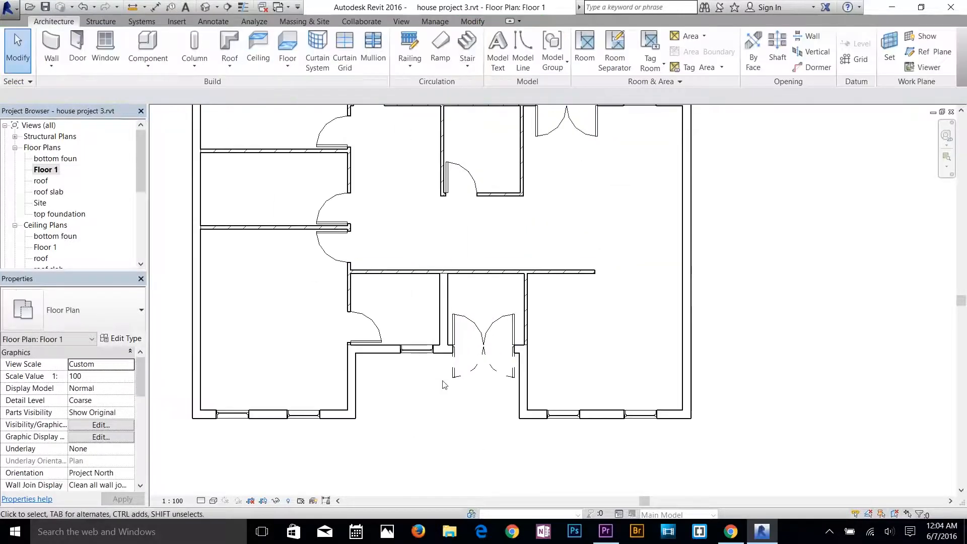
middle_drag(456, 298, 449, 353)
scroll(486, 285, down, 2)
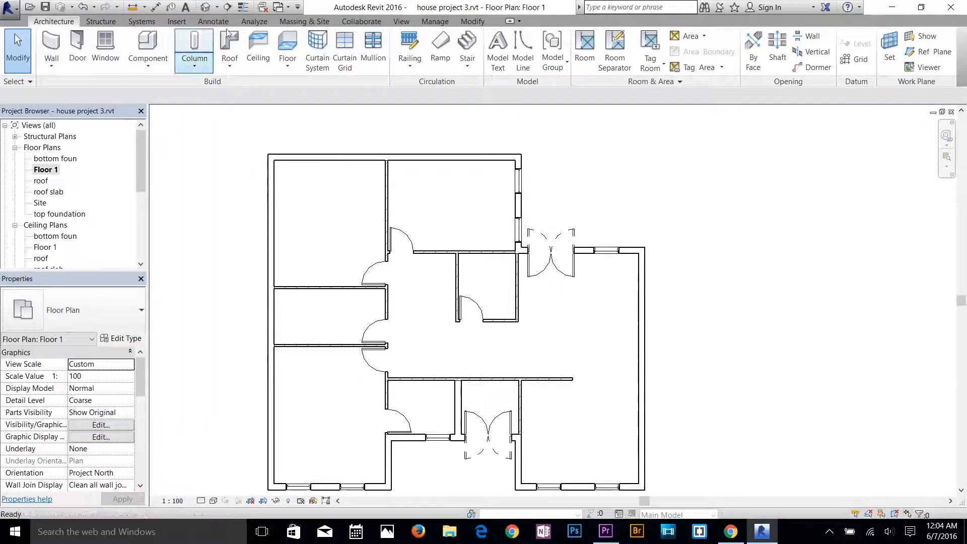
click(206, 7)
scroll(587, 312, down, 4)
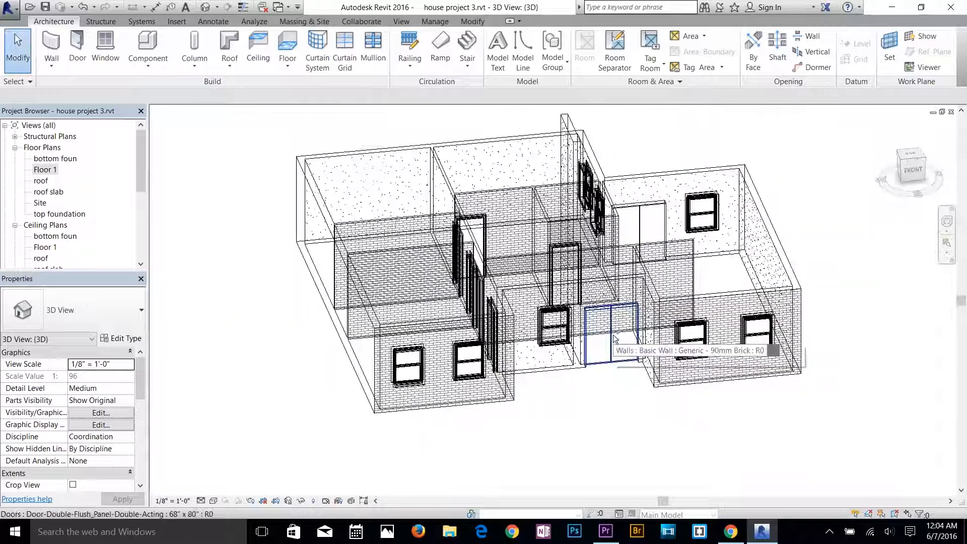
shift+middle_drag(617, 320, 655, 156)
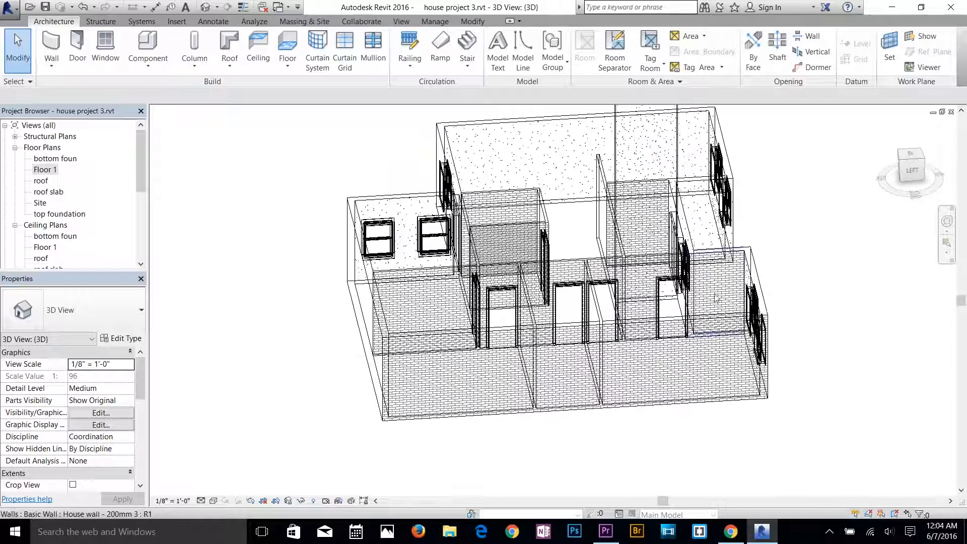
scroll(630, 237, down, 3)
Set the top constraint of the overly tall wall between the small front room and the entrance to Up to level: roof slab.
click(629, 237)
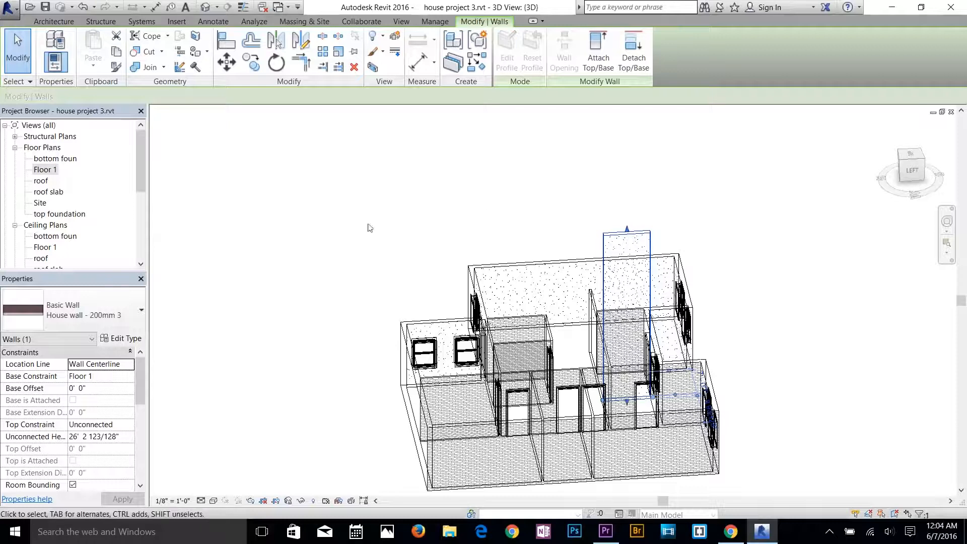
drag(627, 231, 632, 258)
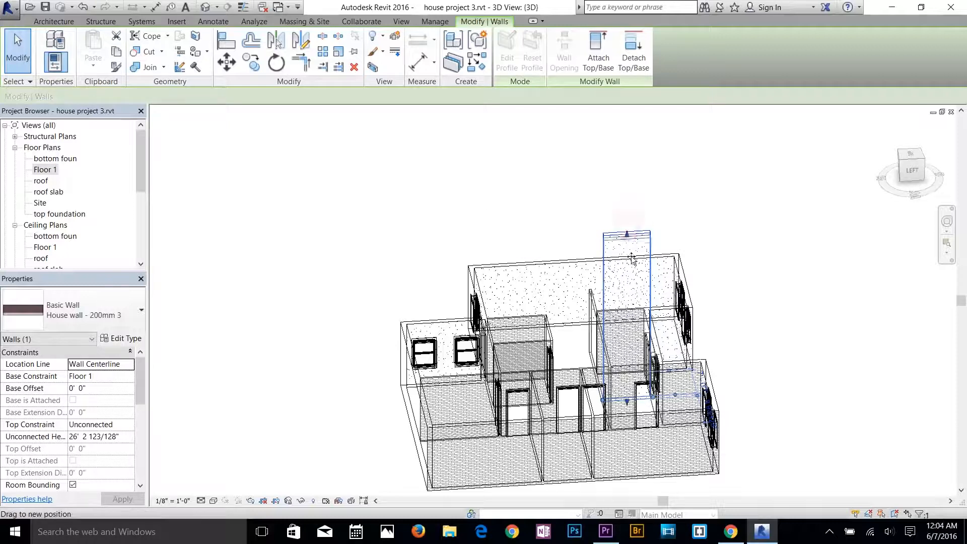
drag(641, 201, 639, 198)
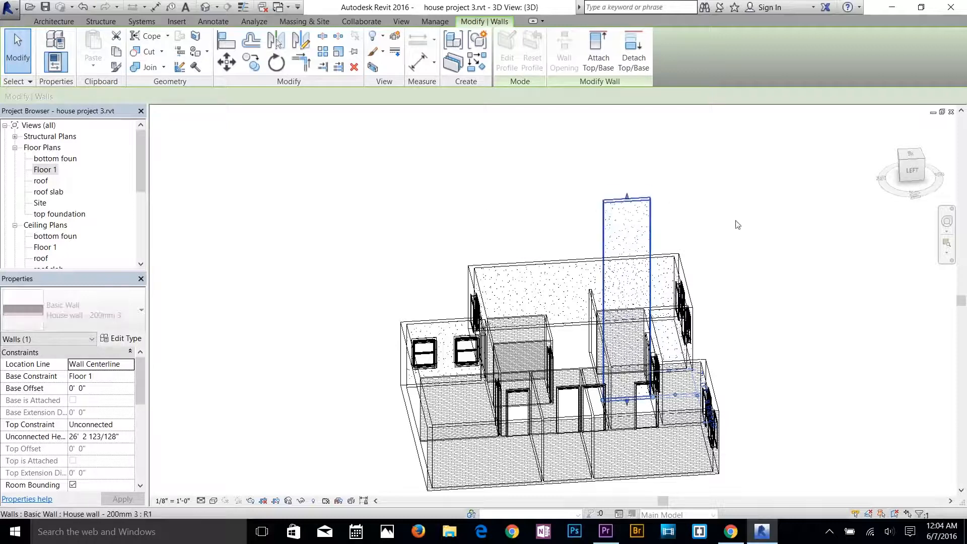
shift+middle_drag(795, 344, 559, 358)
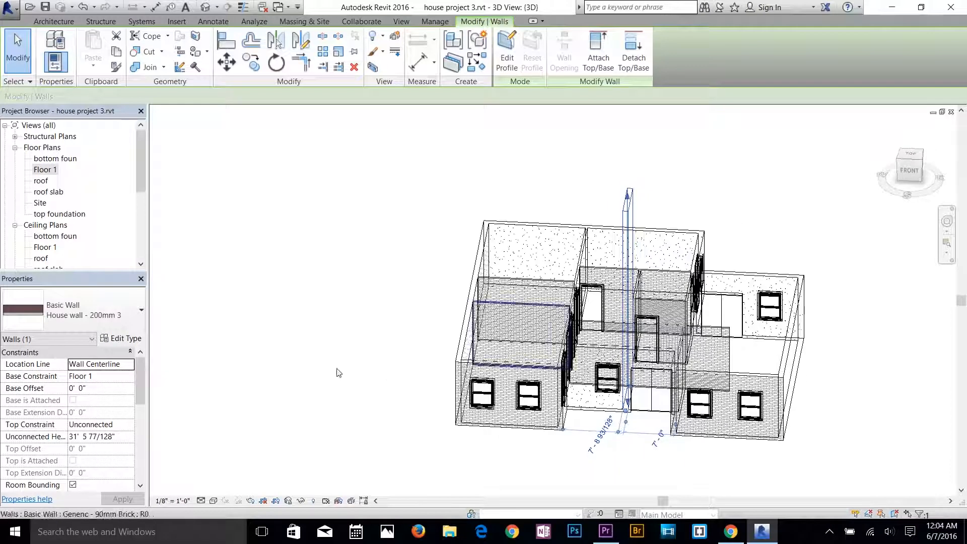
click(106, 424)
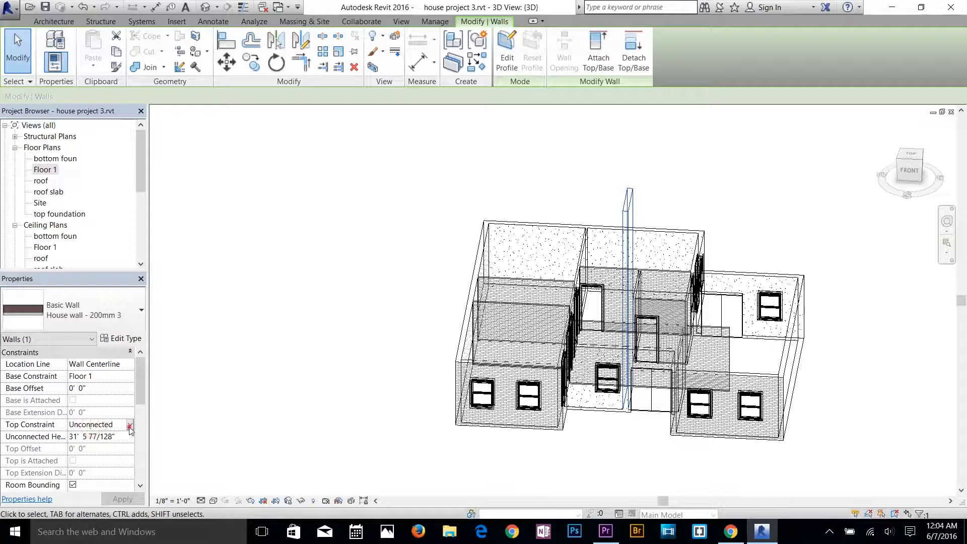
click(130, 426)
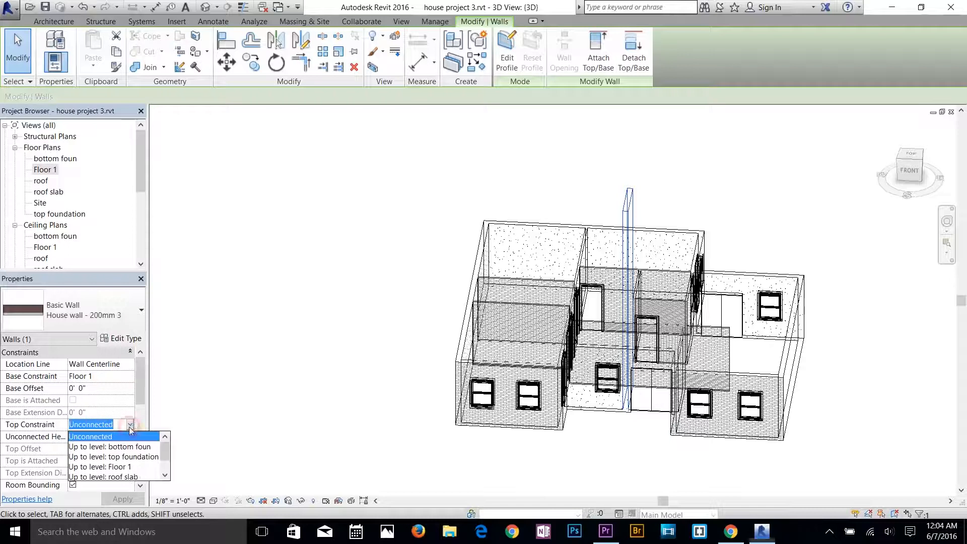
click(135, 477)
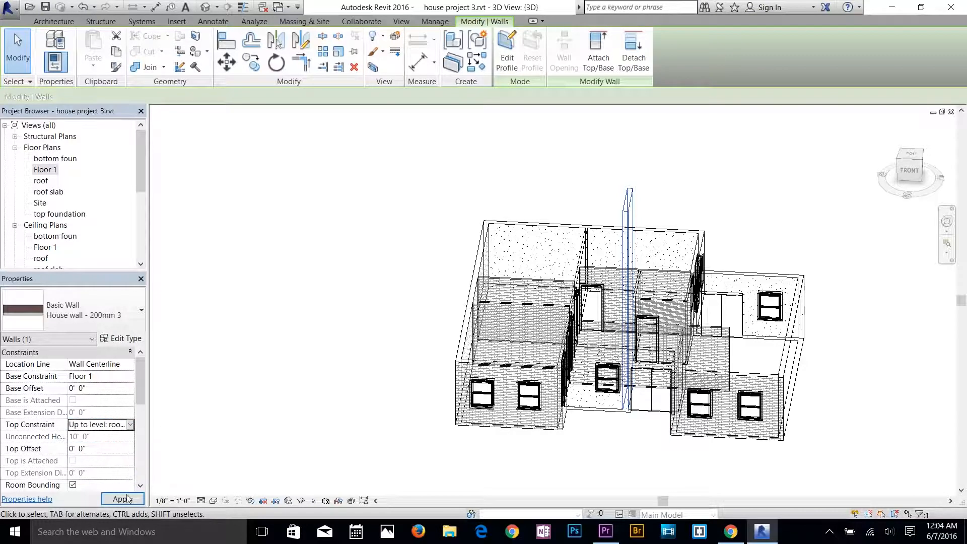
click(127, 499)
click(349, 395)
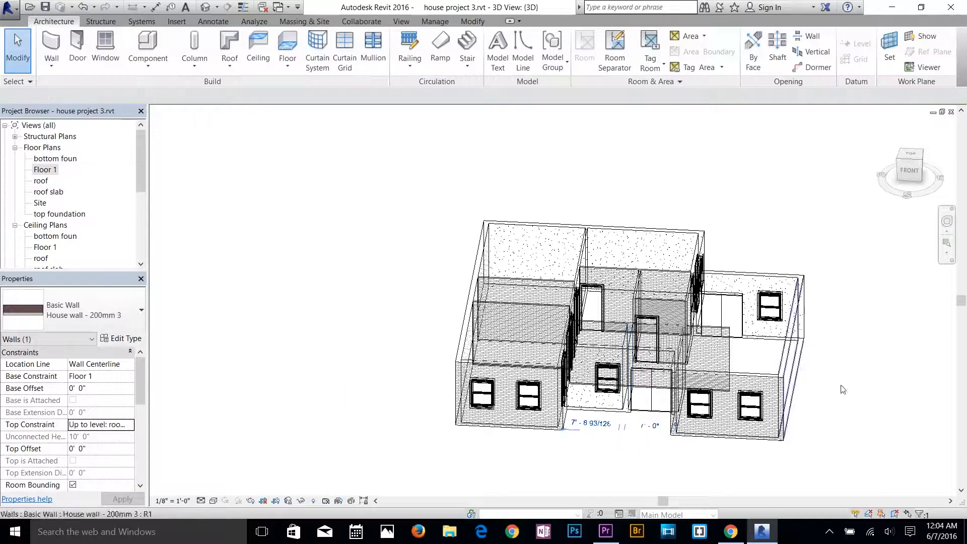
Compare the Coarse, Fine and Medium detail levels in the 3D view and leave it on Coarse.
click(199, 501)
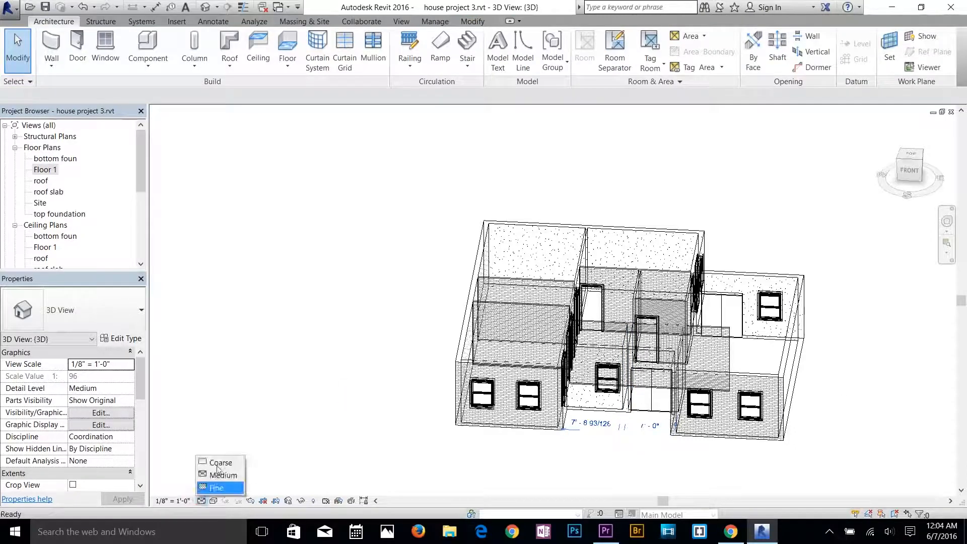
click(214, 461)
click(200, 500)
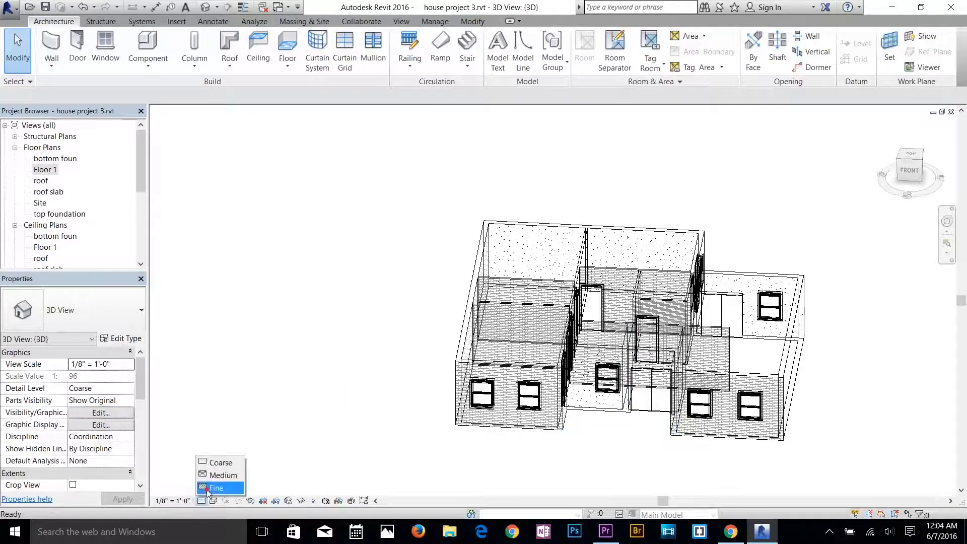
click(212, 487)
click(201, 501)
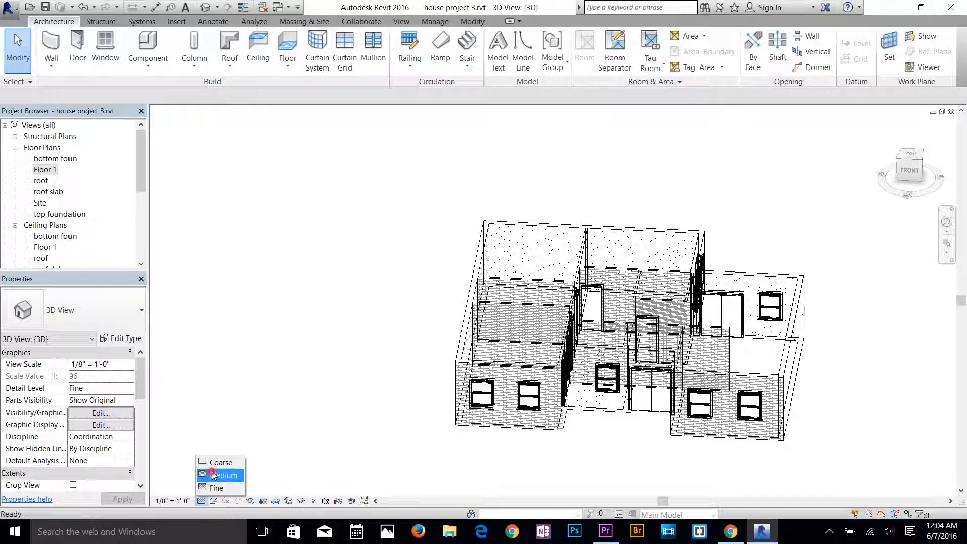
click(217, 475)
click(200, 501)
click(219, 463)
Set the 3D view's visual style to Hidden Line and inspect the house from its front-right corner.
click(214, 501)
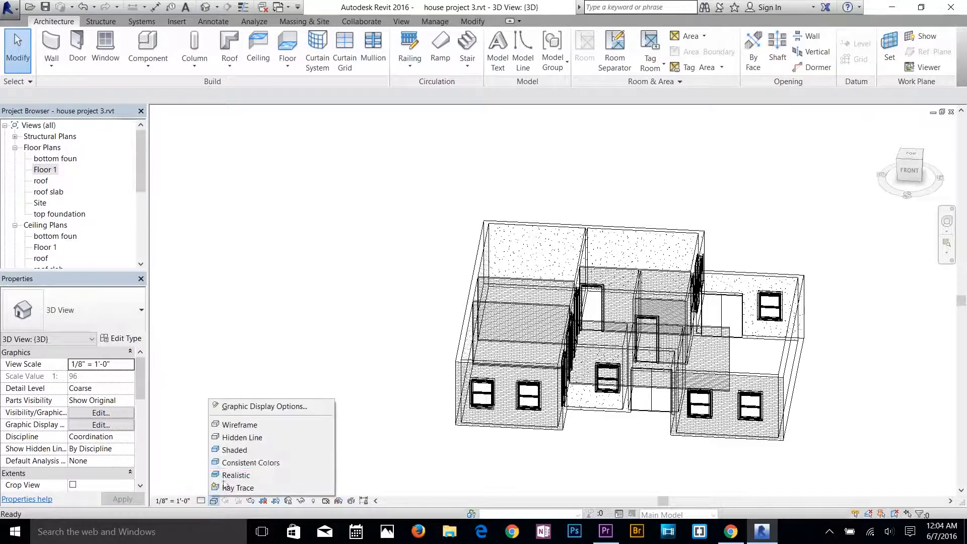
click(241, 446)
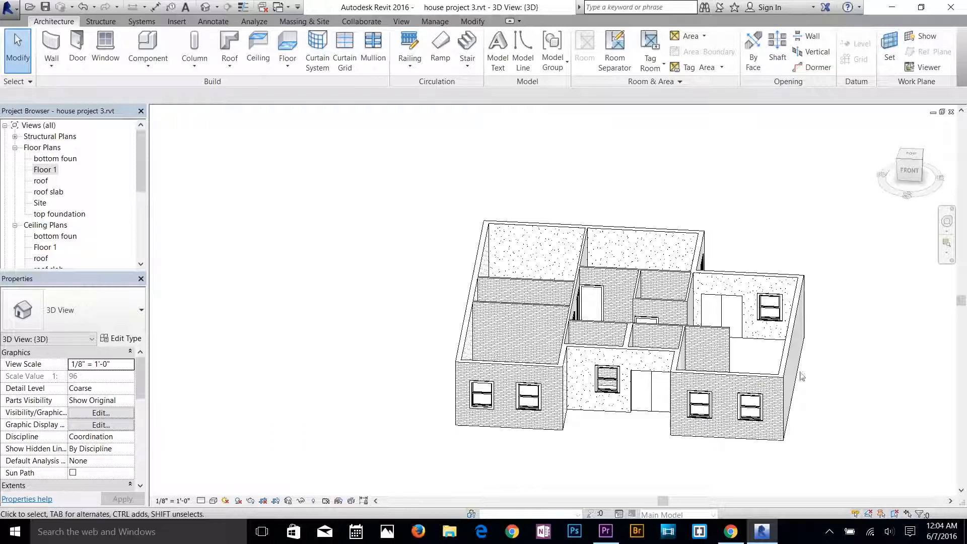
scroll(765, 376, up, 3)
shift+middle_drag(780, 372, 554, 363)
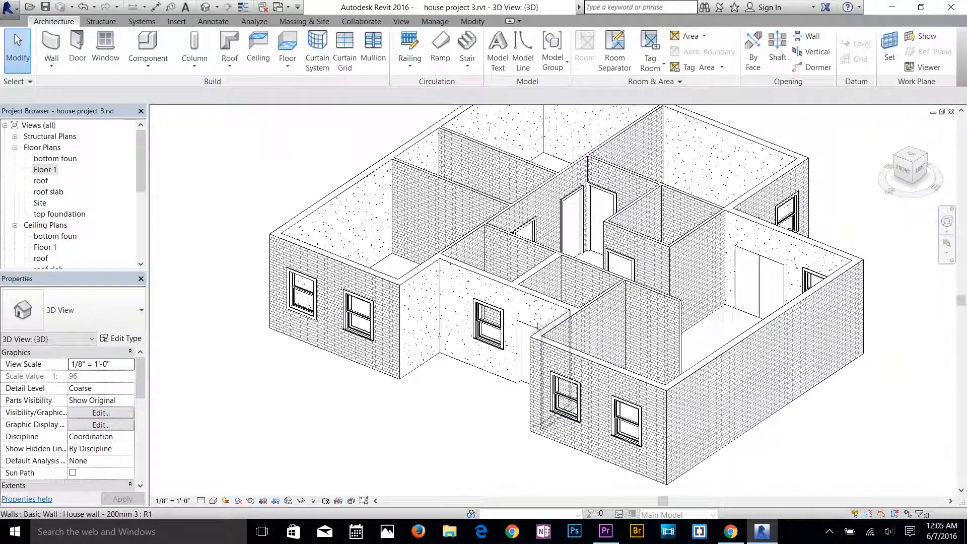
Open the top foundation floor plan and start an architectural floor with Generic Floor - 400mm, using Pick Walls for its boundary.
double_click(45, 170)
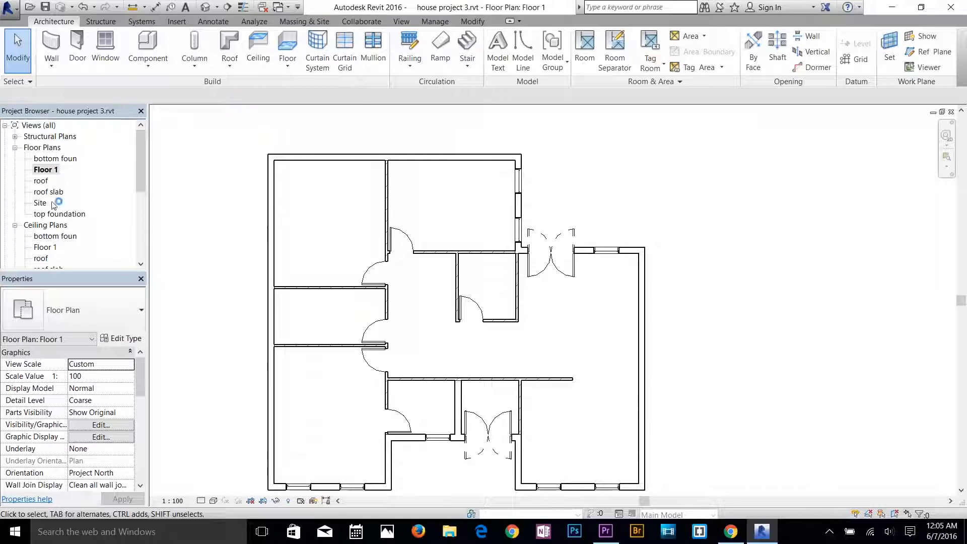
click(58, 216)
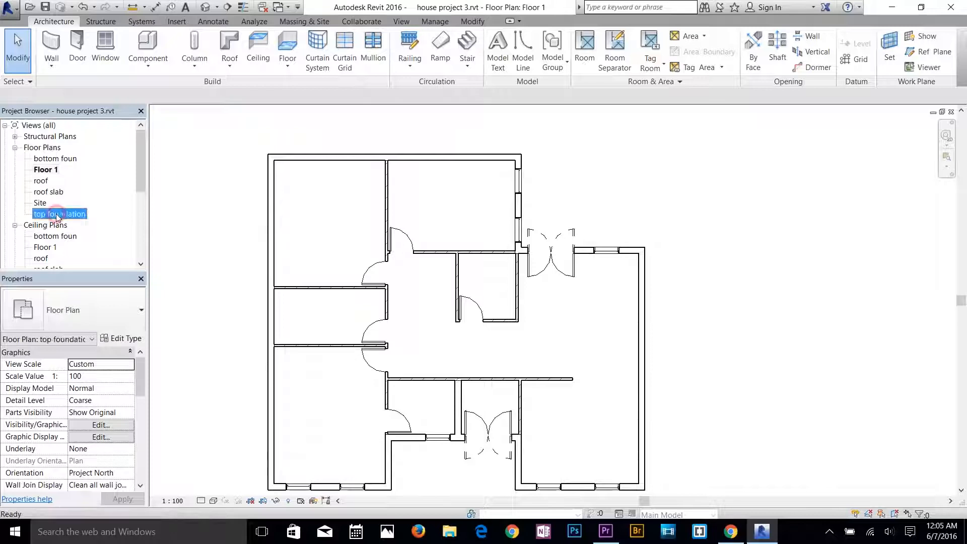
double_click(57, 215)
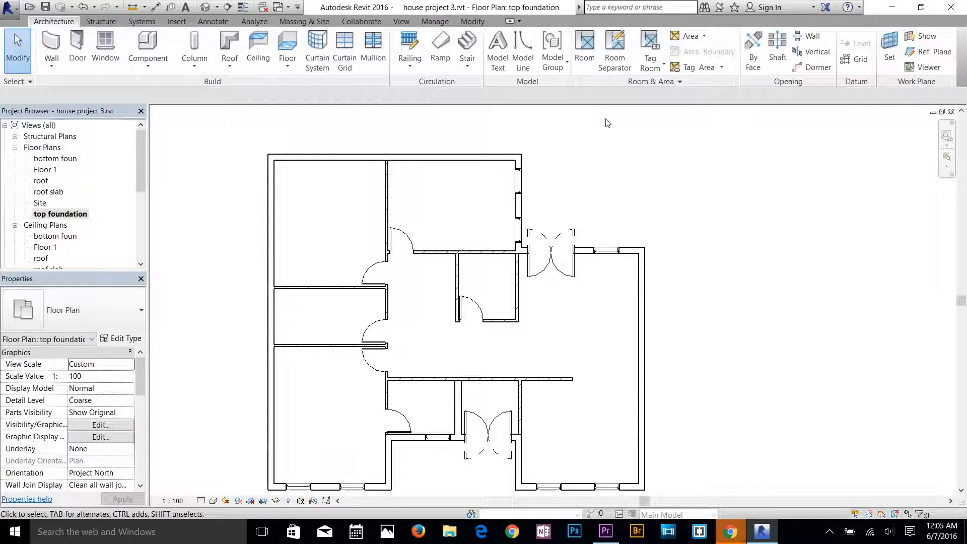
click(288, 67)
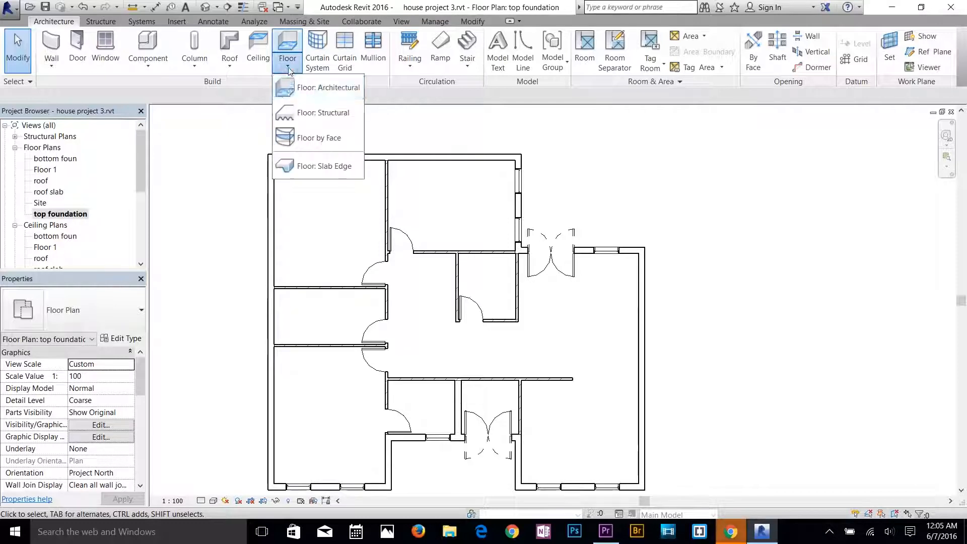
click(303, 93)
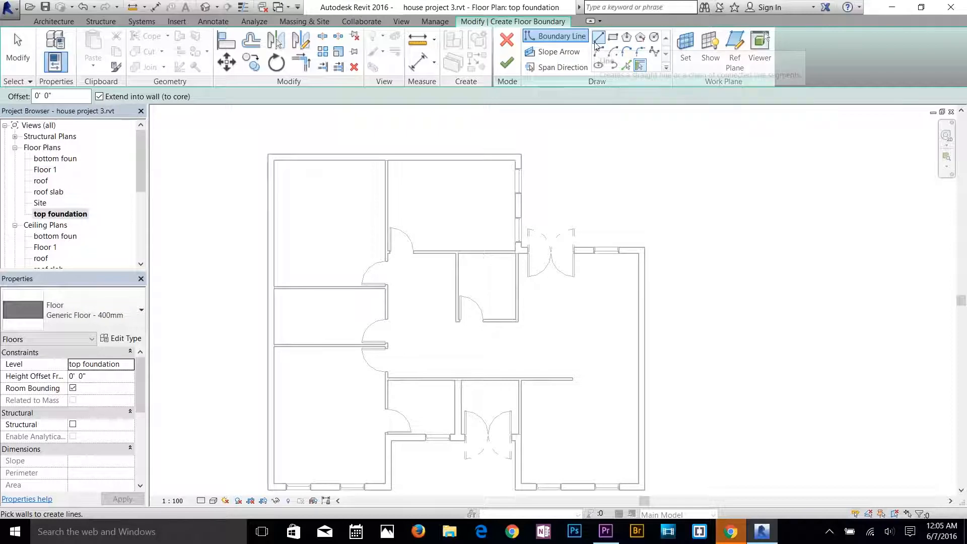
click(642, 69)
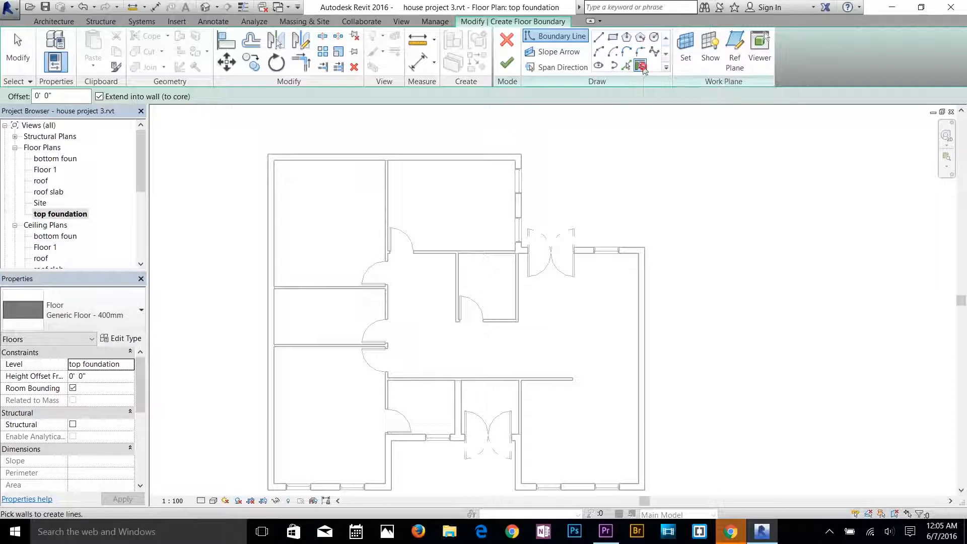
Pick all the exterior walls around the house, including both front wings and the entrance recess, as the floor boundary with 0' 0" offset.
click(271, 171)
click(303, 160)
click(521, 182)
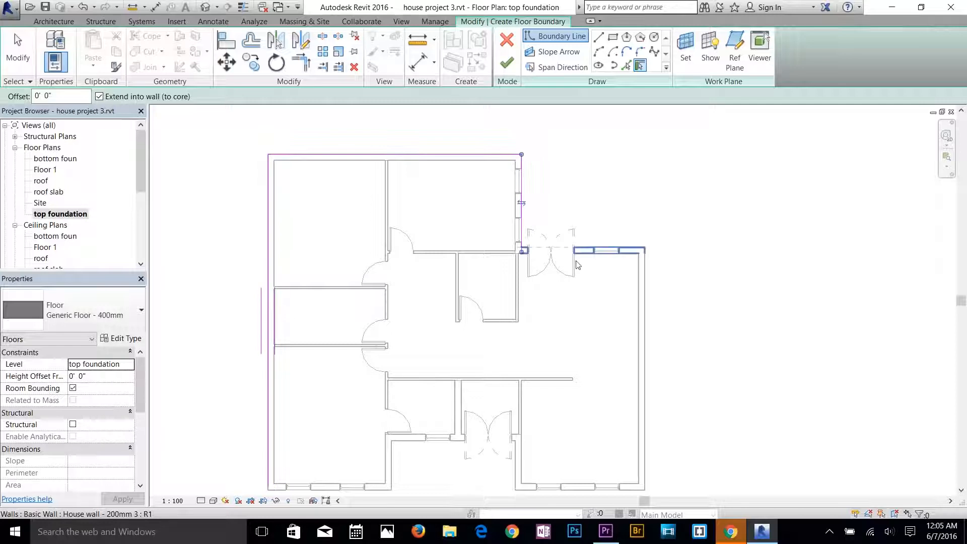
click(589, 247)
click(645, 288)
scroll(639, 473, down, 1)
middle_drag(639, 474, 662, 334)
click(657, 347)
click(556, 333)
click(487, 304)
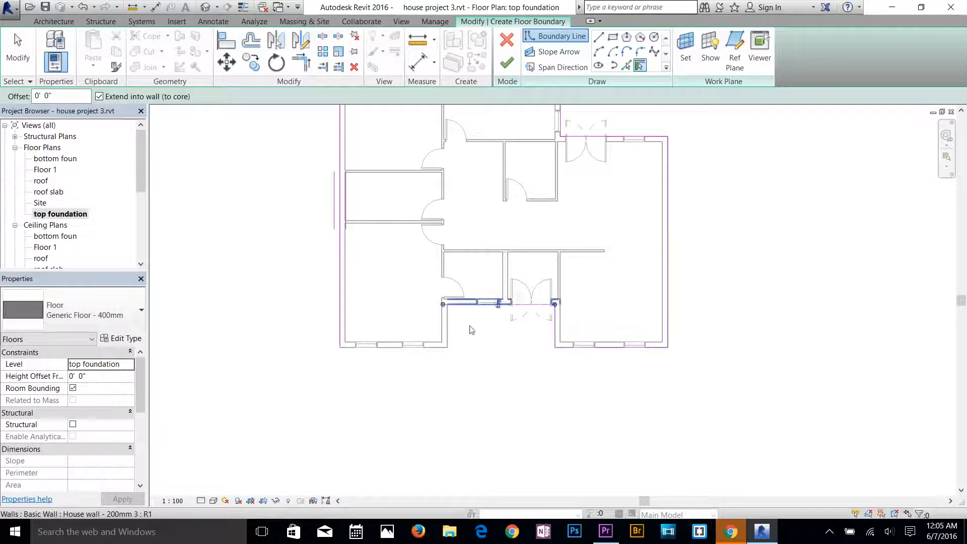
click(447, 325)
click(427, 347)
middle_drag(693, 248, 663, 310)
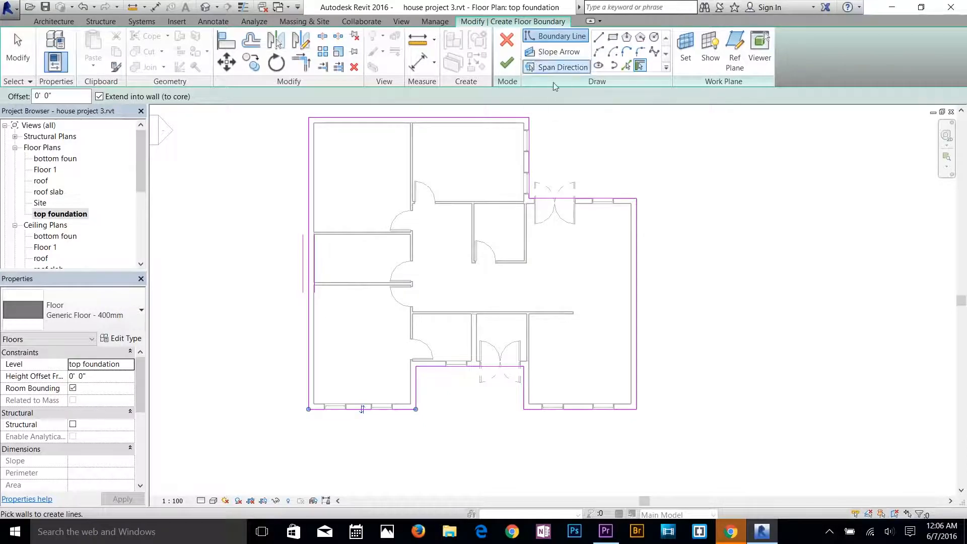
Try to finish the floor sketch and examine the boundary corners around the rear of the house for gaps.
click(501, 72)
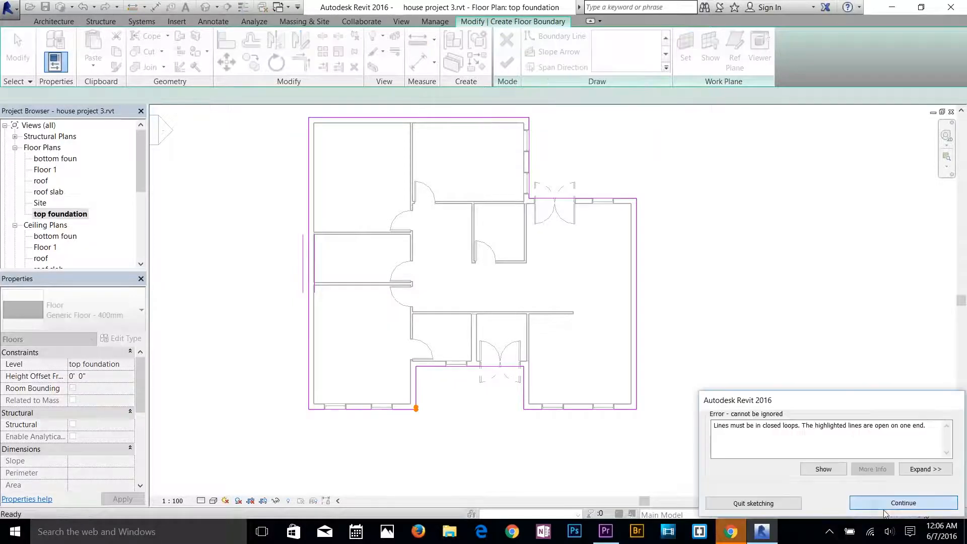
click(884, 508)
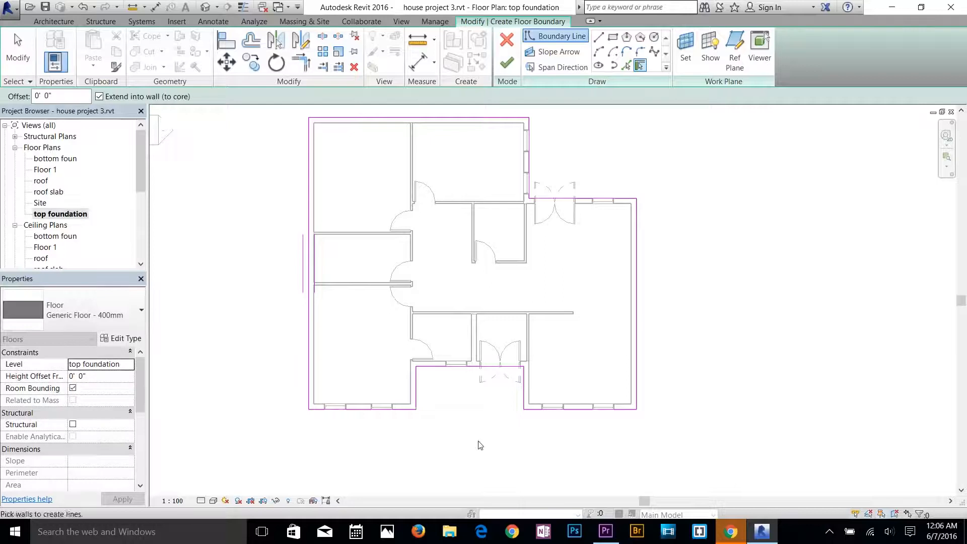
scroll(504, 209, up, 2)
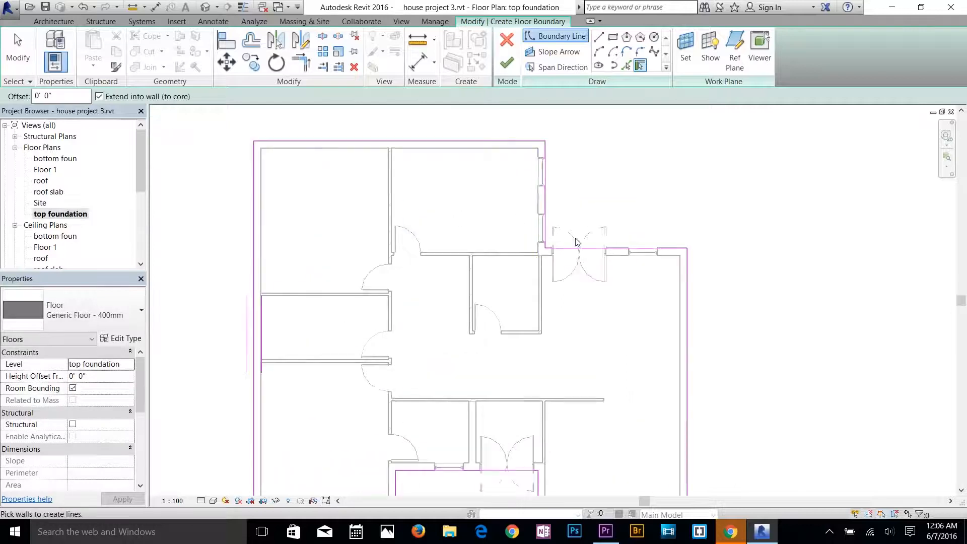
scroll(549, 212, up, 5)
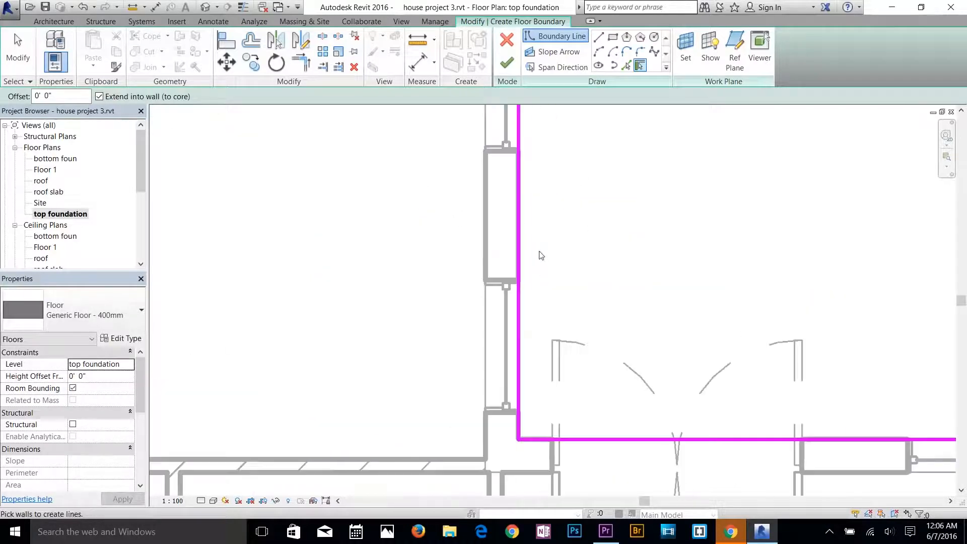
scroll(540, 255, up, 1)
middle_drag(551, 195, 606, 524)
scroll(594, 484, up, 1)
scroll(376, 333, down, 3)
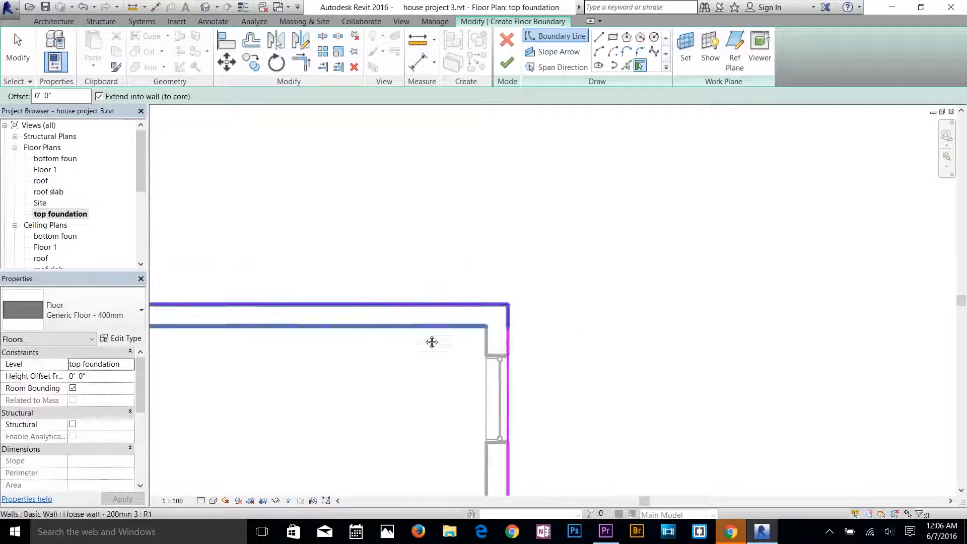
middle_drag(432, 342, 586, 236)
scroll(584, 237, down, 1)
scroll(402, 270, down, 6)
middle_drag(373, 272, 511, 123)
scroll(499, 237, down, 2)
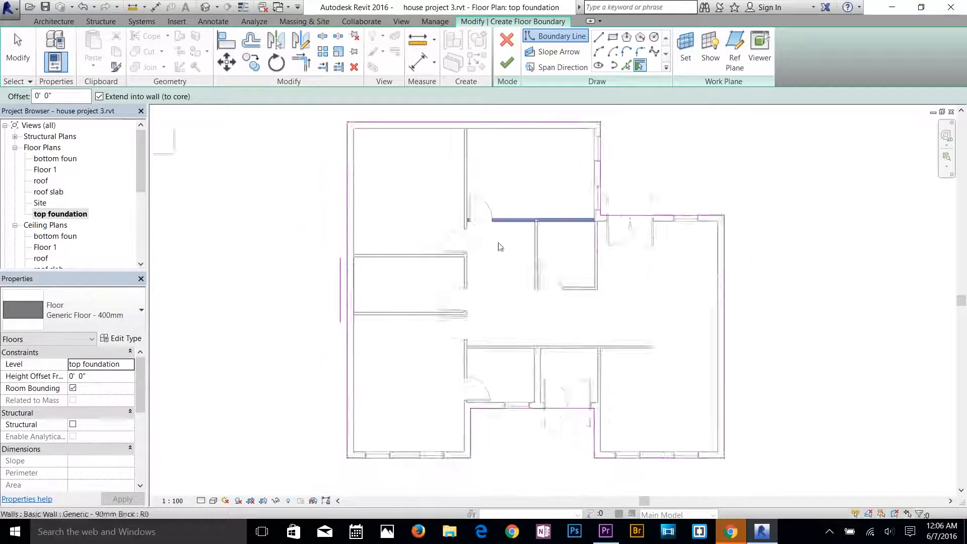
Join the open boundary lines at the front-left wing's inner front corner with Trim/Extend to Corner and finish the floor sketch.
click(506, 63)
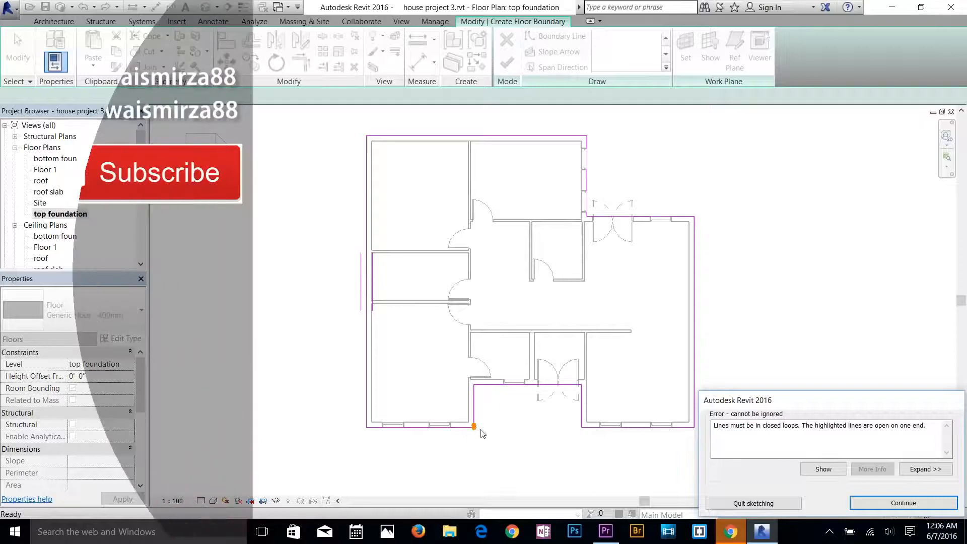
click(903, 505)
scroll(472, 428, up, 8)
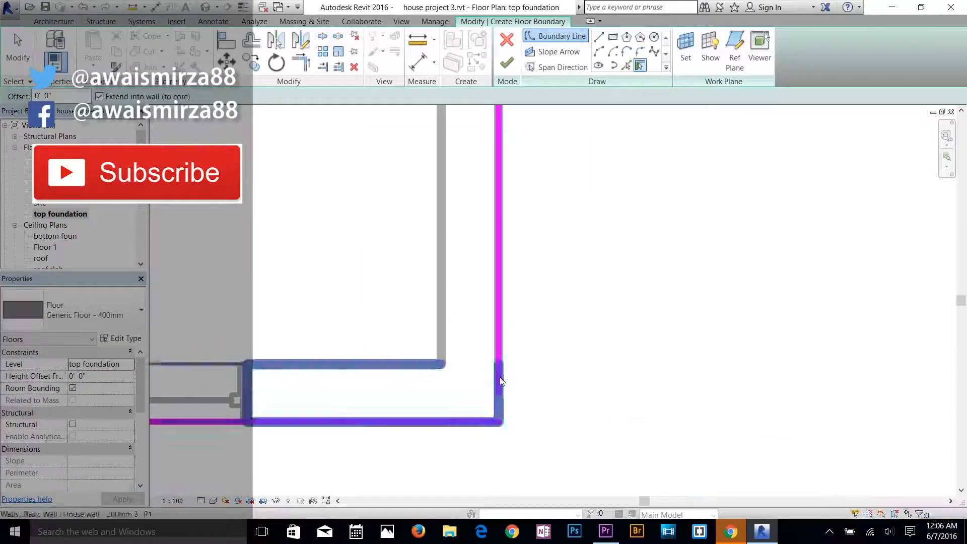
click(498, 362)
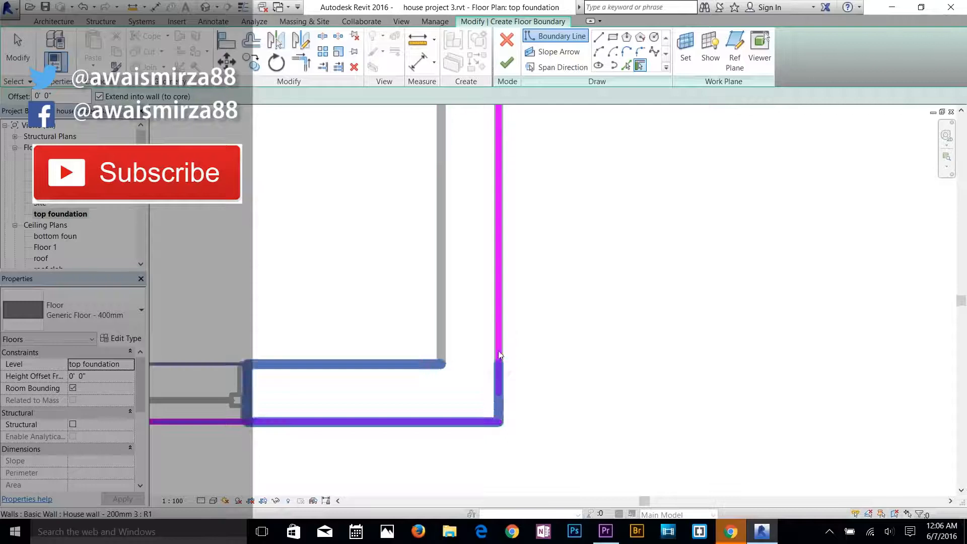
click(301, 63)
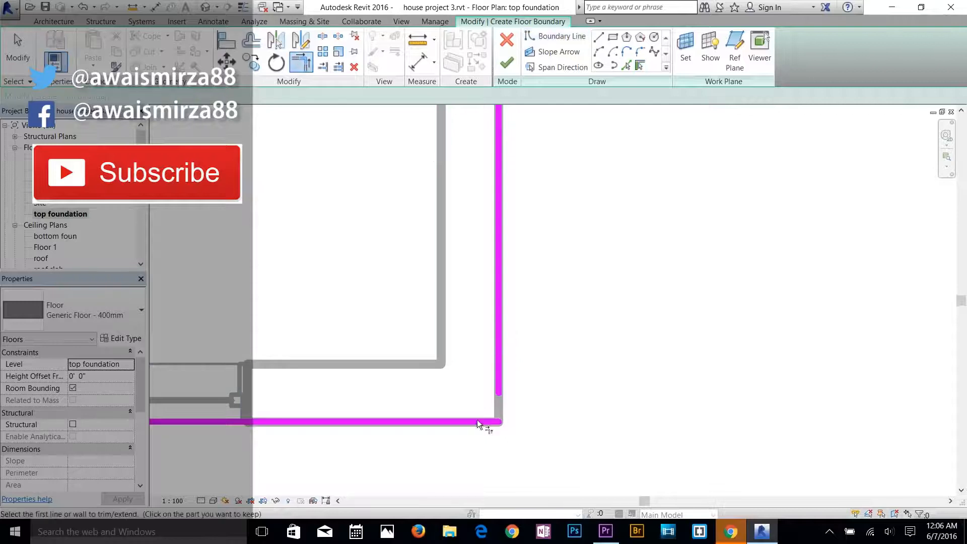
click(476, 422)
click(499, 387)
scroll(499, 288, down, 2)
scroll(504, 289, down, 4)
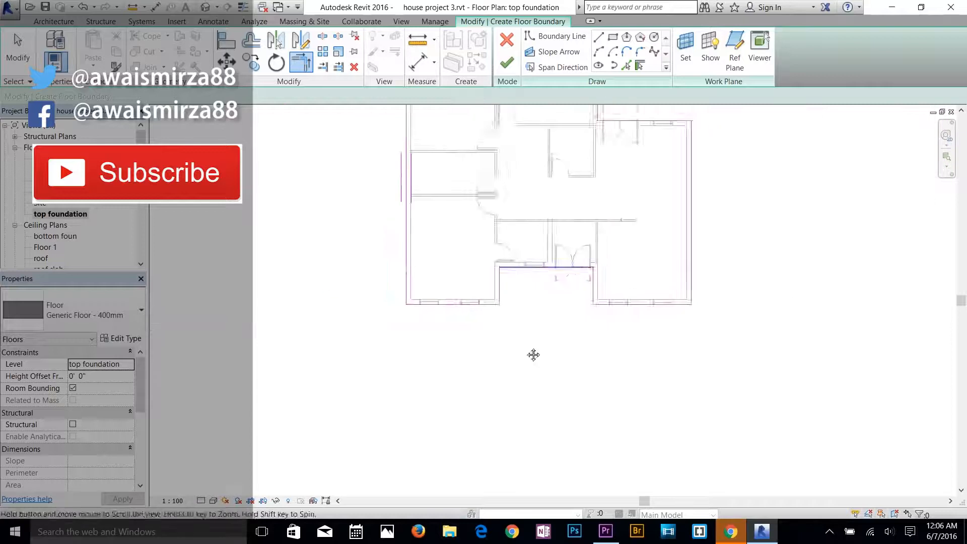
click(507, 64)
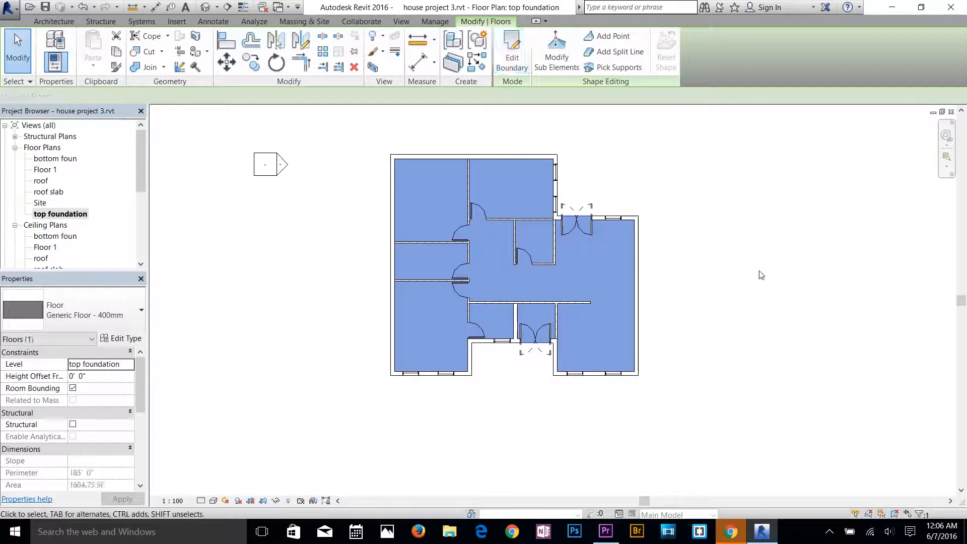
click(753, 274)
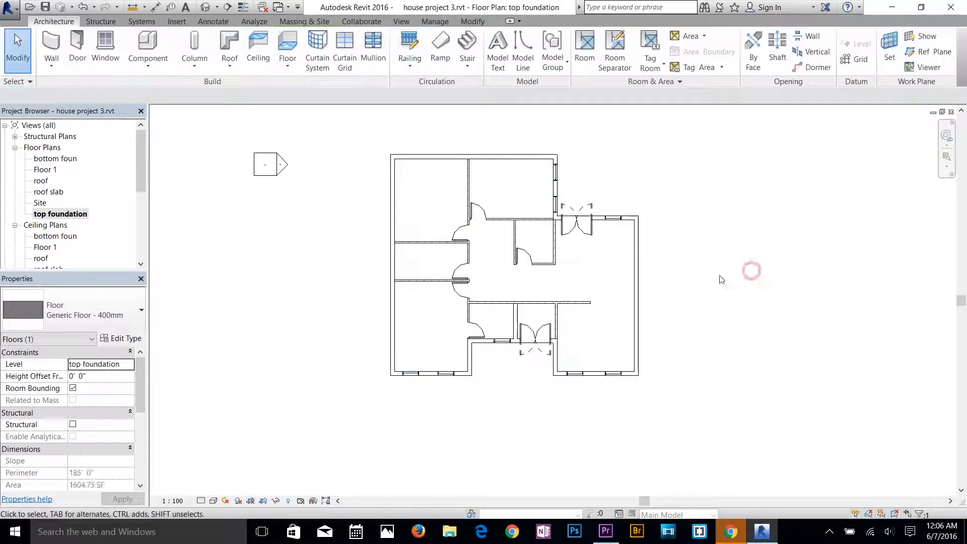
Inspect the new floor slab in the default 3D view and change its Level constraint.
click(205, 6)
middle_drag(790, 335, 775, 272)
shift+middle_drag(628, 364, 626, 434)
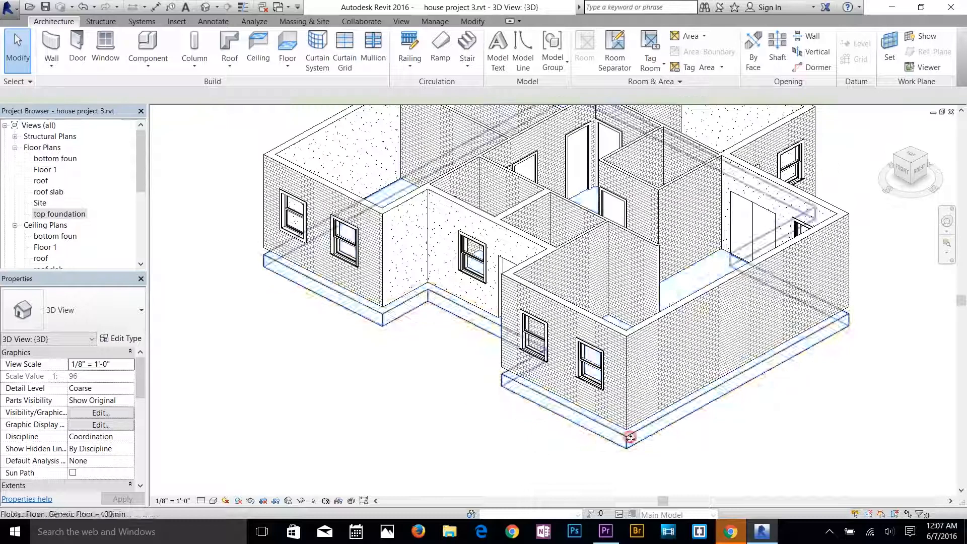
click(626, 438)
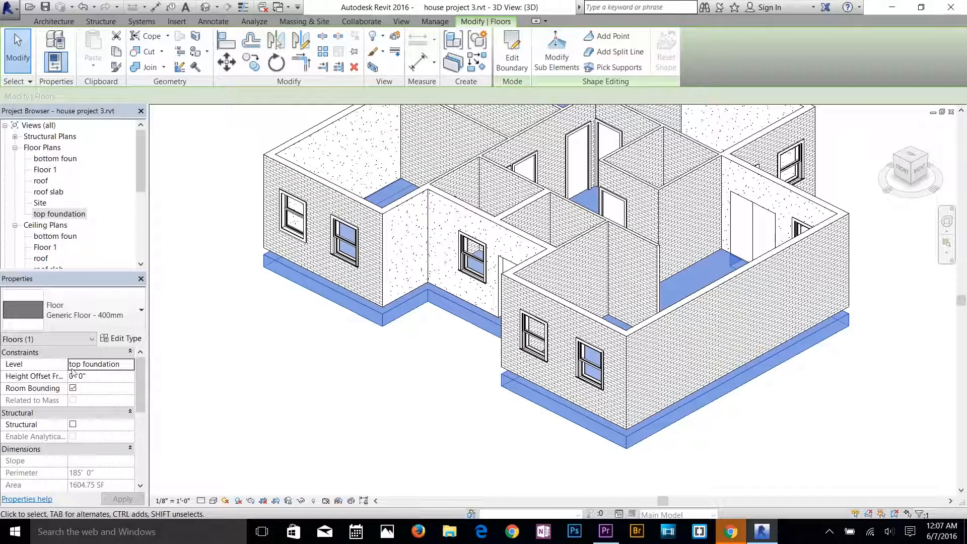
click(130, 365)
click(105, 387)
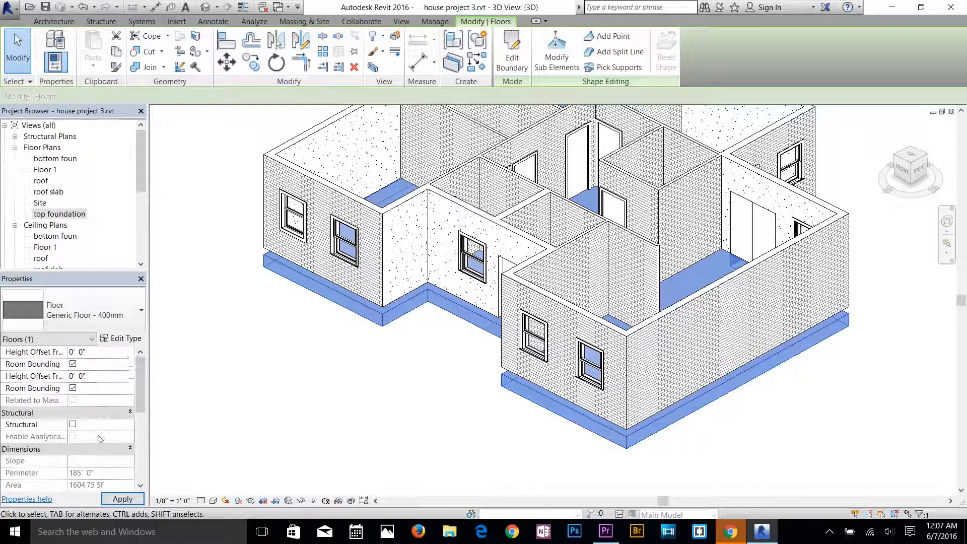
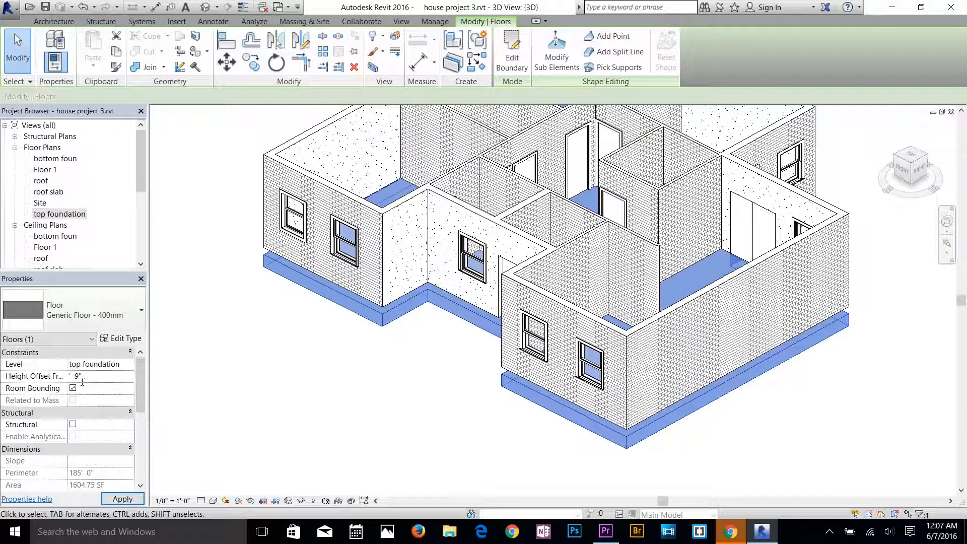
Apply a height offset of 0' 9" from the top foundation level to the floor slab and check it in 3D.
click(115, 499)
click(348, 382)
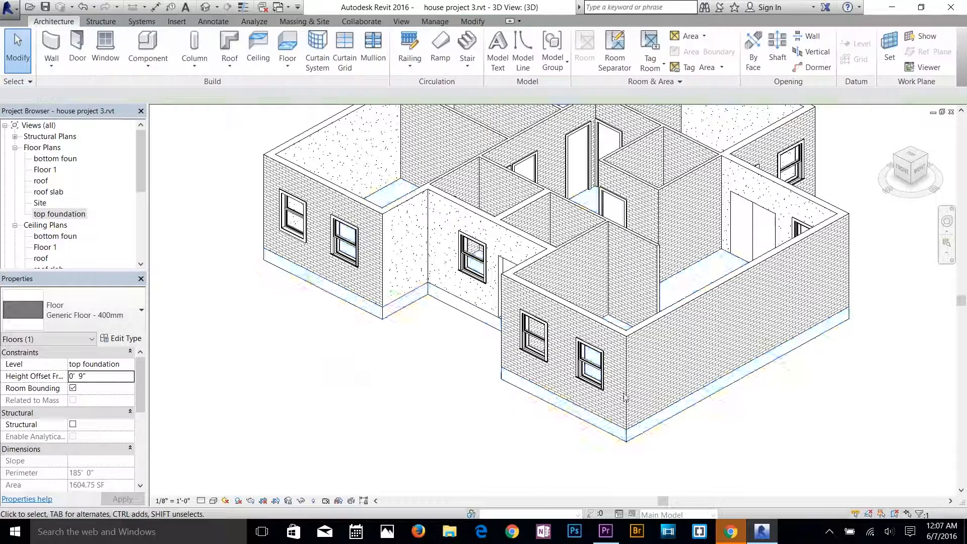
scroll(638, 396, up, 5)
mouse_move(632, 476)
shift+middle_down()
mouse_move(576, 390)
mouse_move(560, 335)
mouse_move(522, 334)
mouse_move(645, 490)
shift+middle_up()
scroll(522, 374, down, 6)
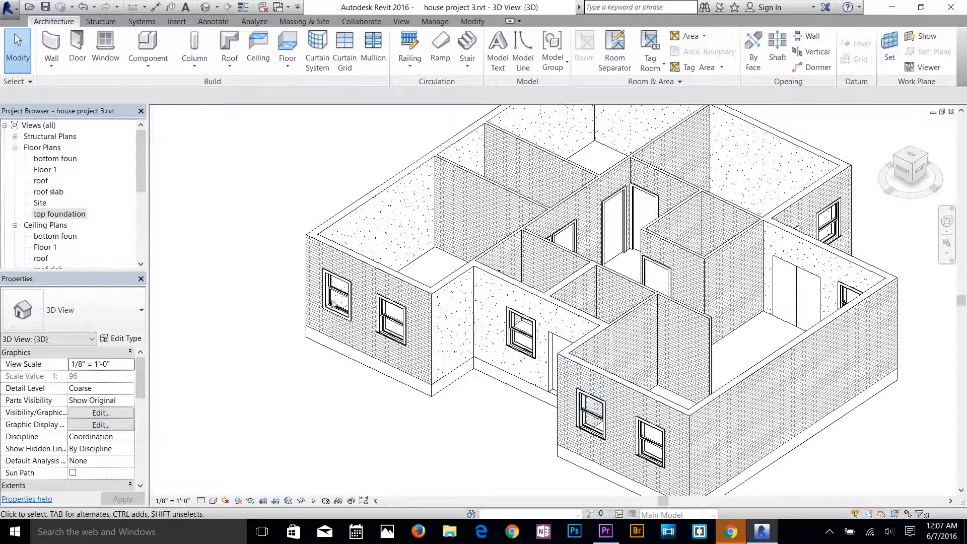
Draw a vertical building section on the Floor 1 plan through the rear wall of the upper middle room.
double_click(45, 170)
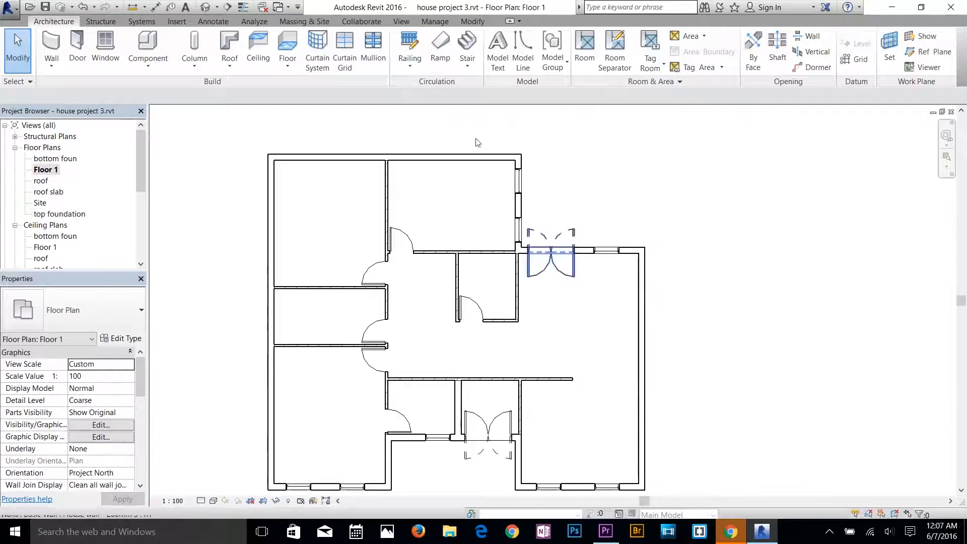
click(227, 6)
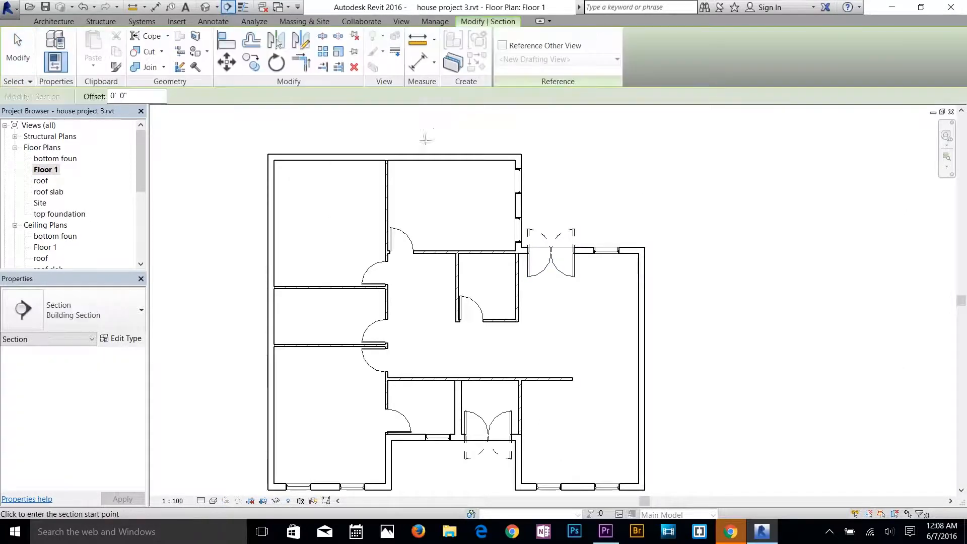
click(435, 122)
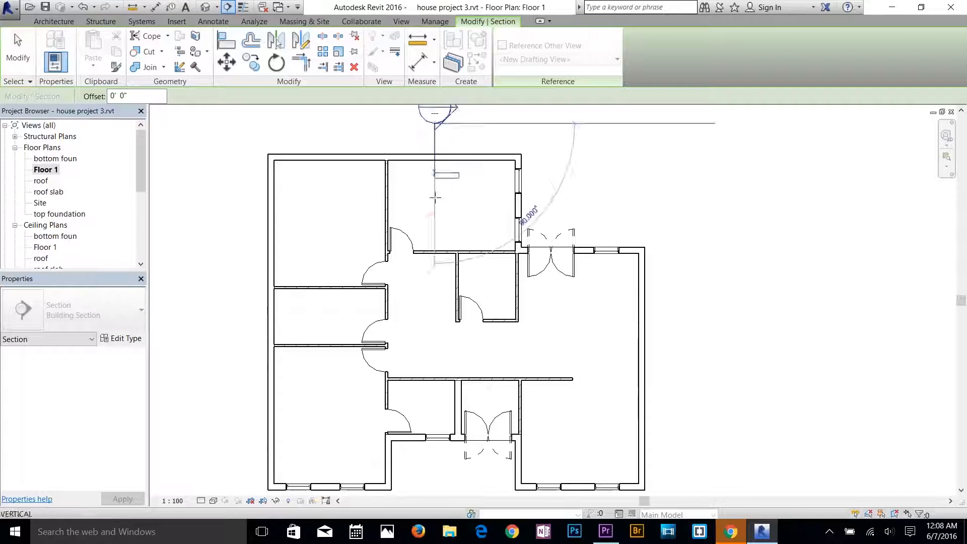
click(434, 224)
middle_drag(441, 216, 462, 320)
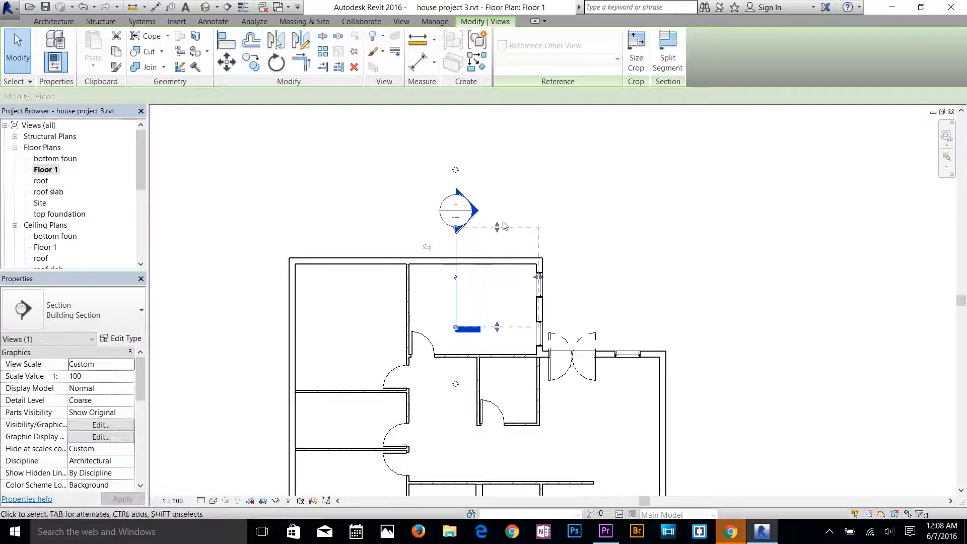
Open the new section's view and examine the floor slab against the Floor 1 and foundation levels.
right_click(457, 214)
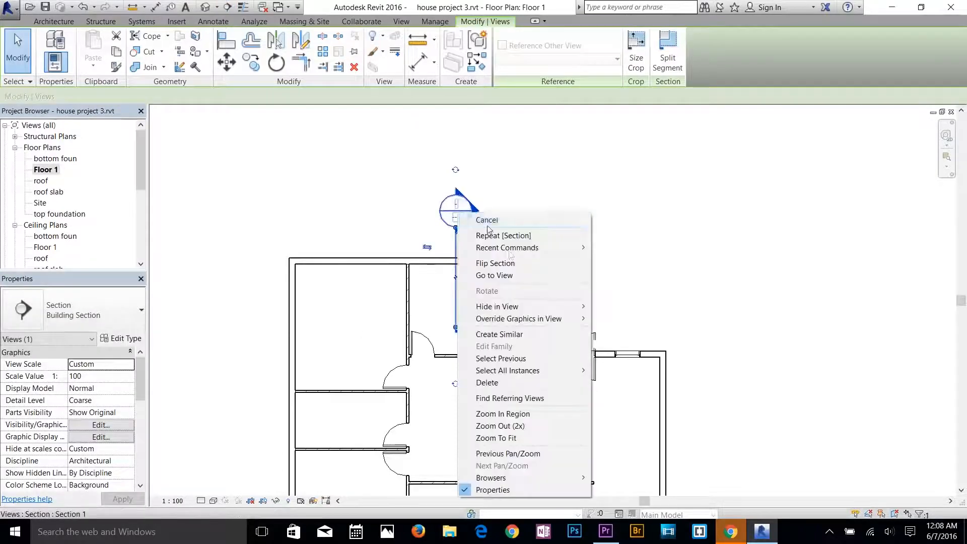
click(512, 276)
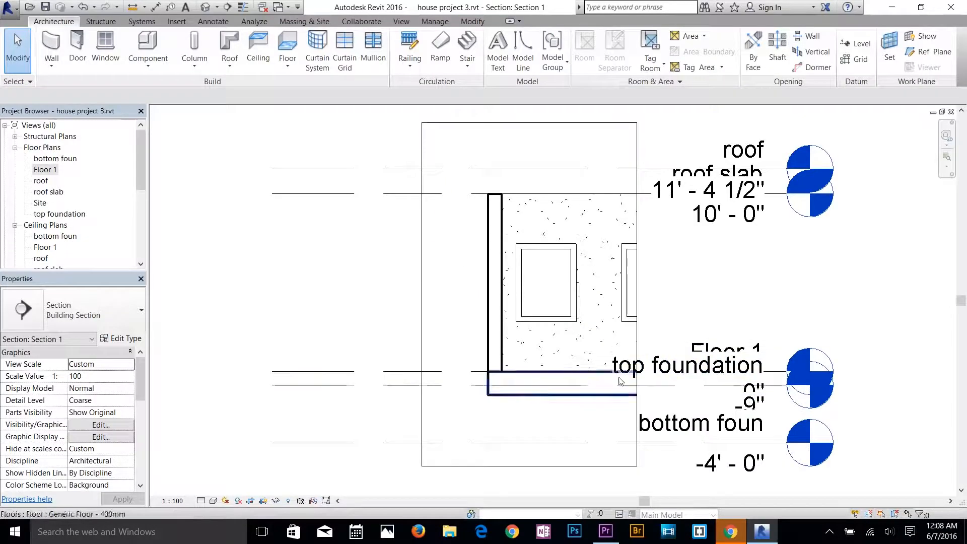
scroll(604, 377, up, 2)
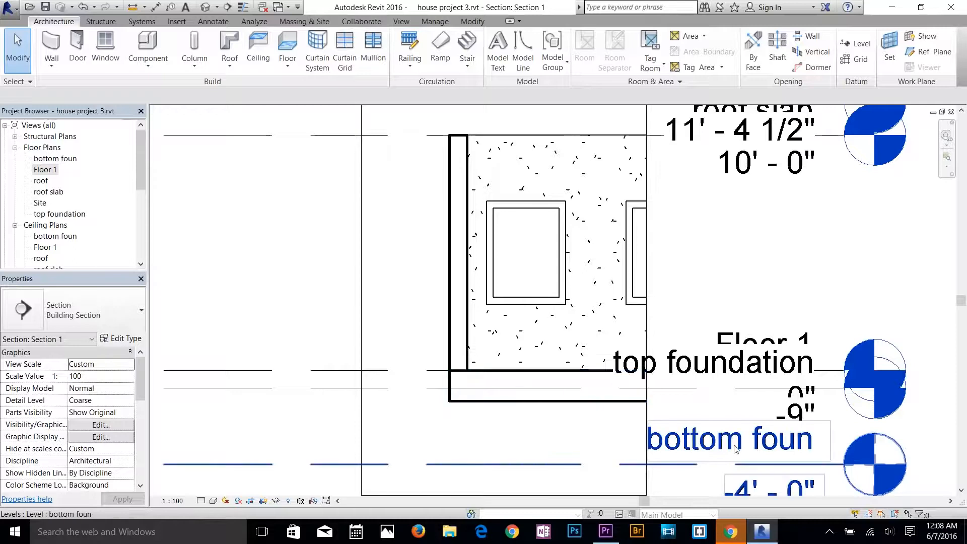
scroll(738, 449, down, 1)
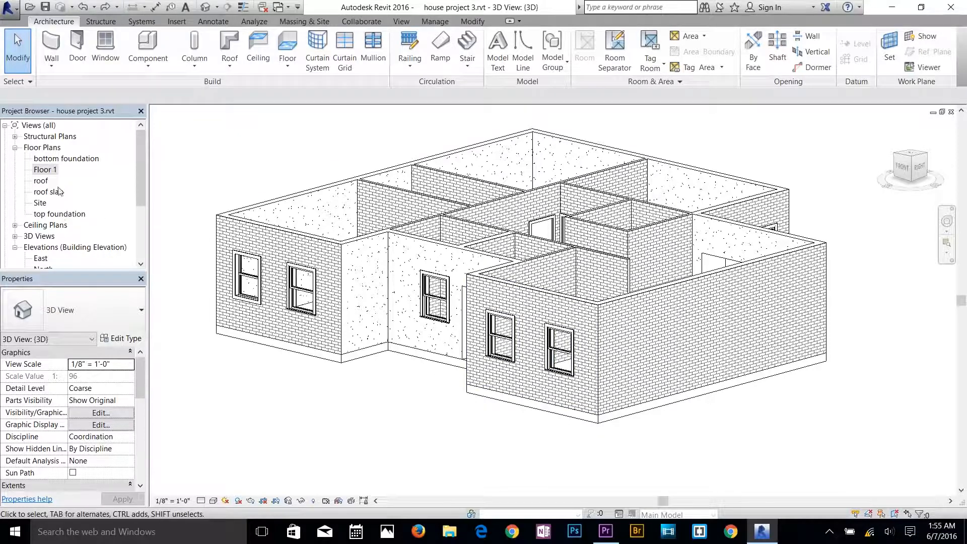
Start a structural wall in the top foundation floor plan using the Foundation - 9" Concrete 2 type.
double_click(60, 213)
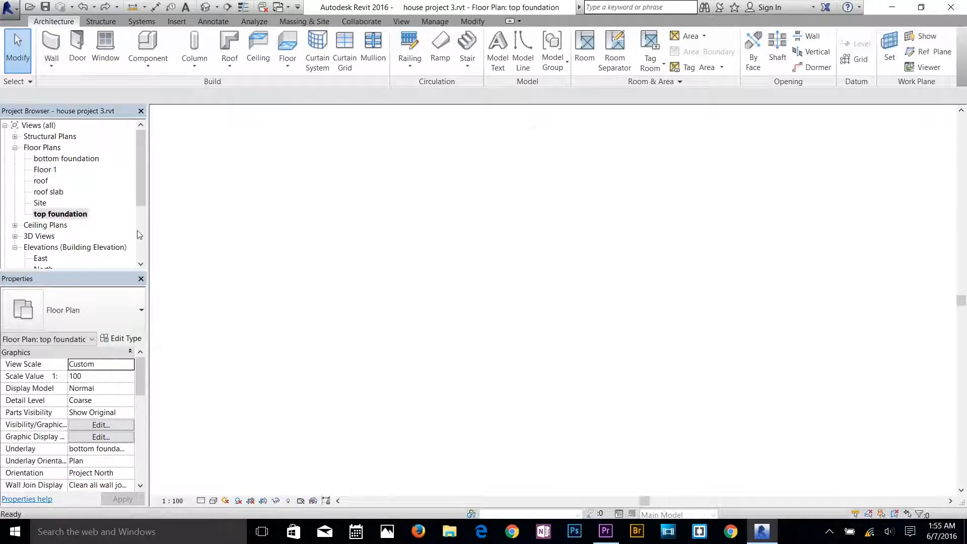
click(51, 67)
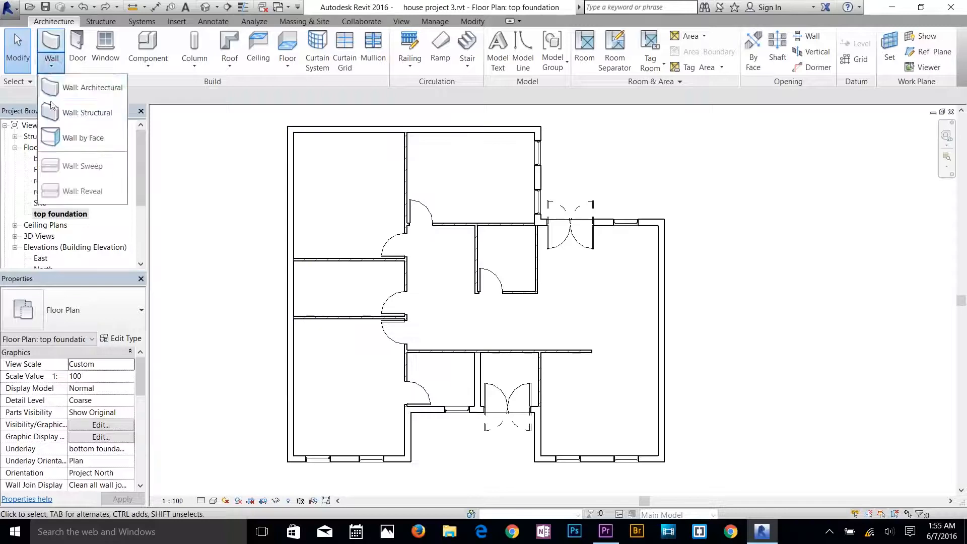
click(83, 117)
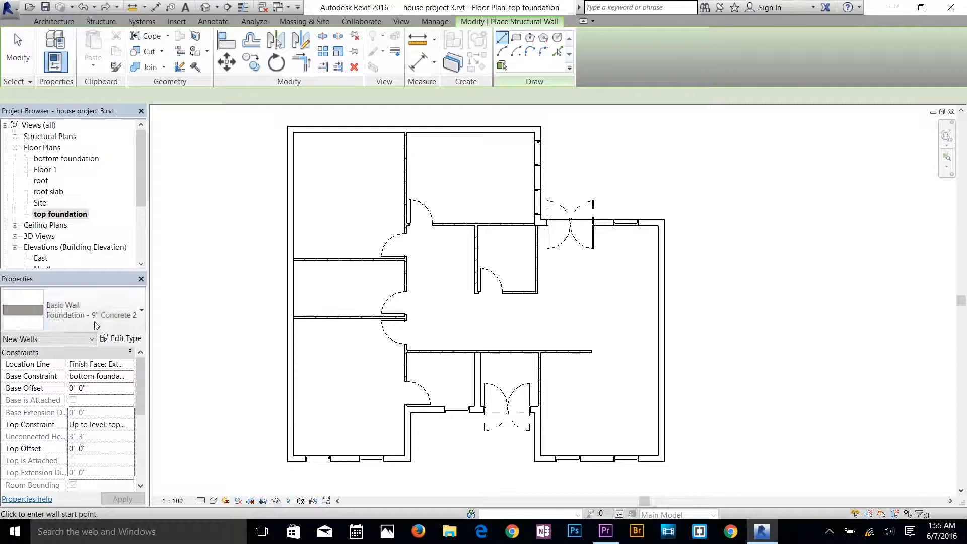
click(87, 316)
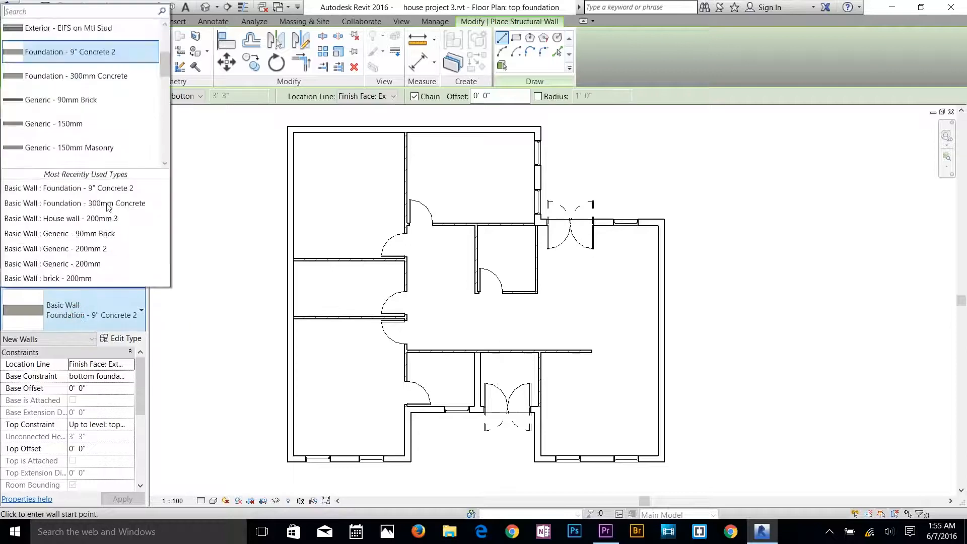
click(101, 54)
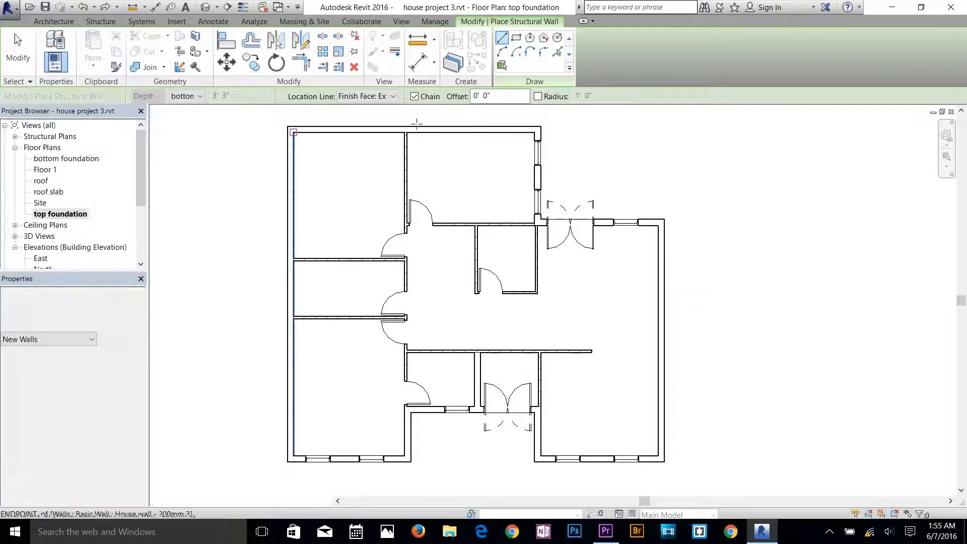
Set the wall depth down to bottom foundation and the location line to Finish Face: Exterior.
click(195, 97)
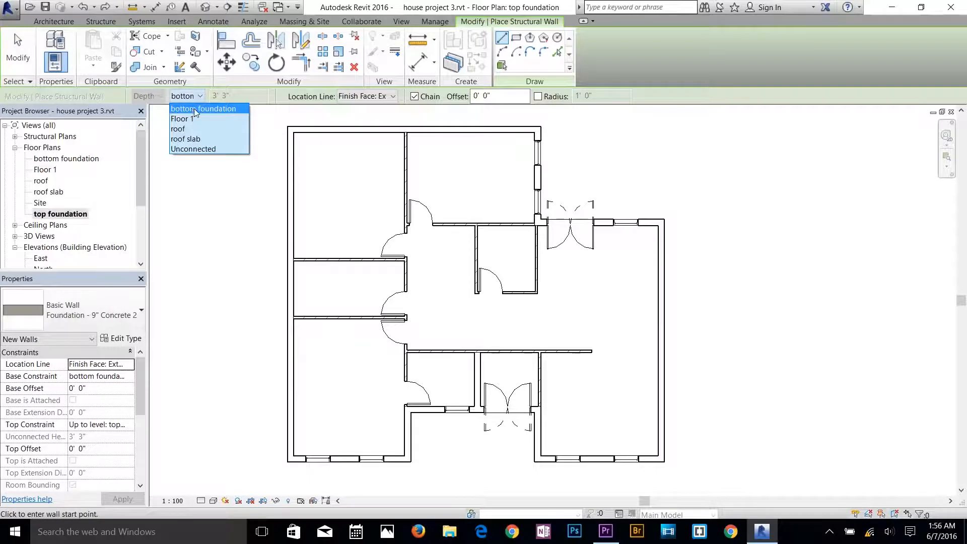
click(201, 109)
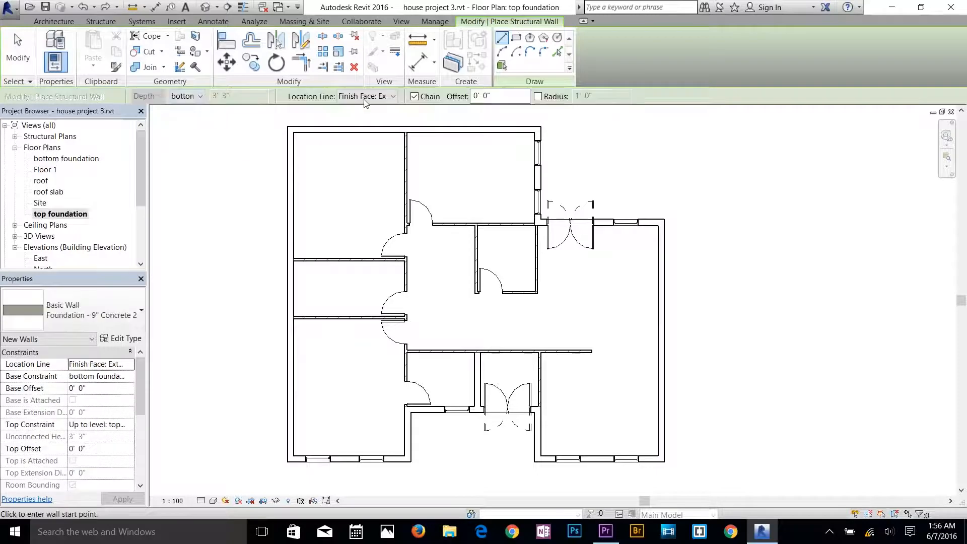
click(355, 98)
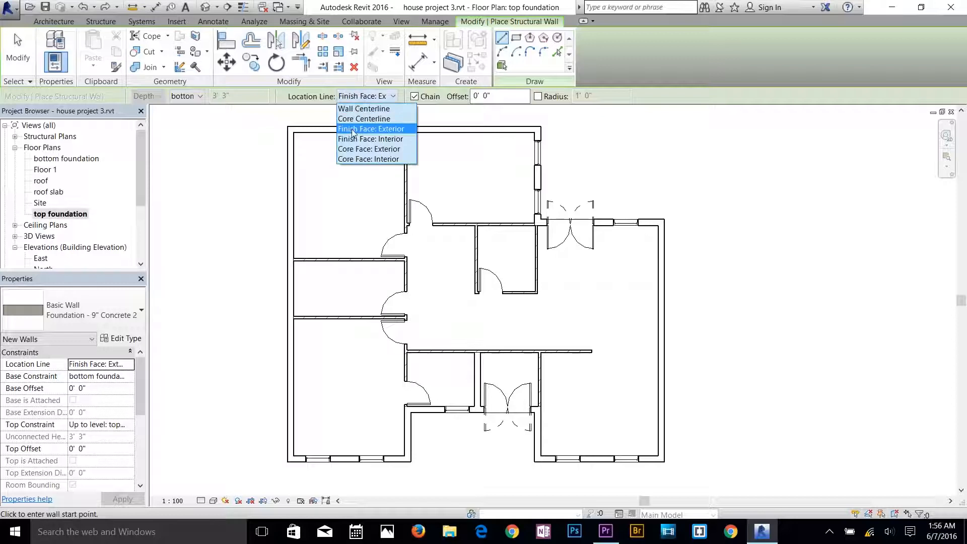
click(380, 129)
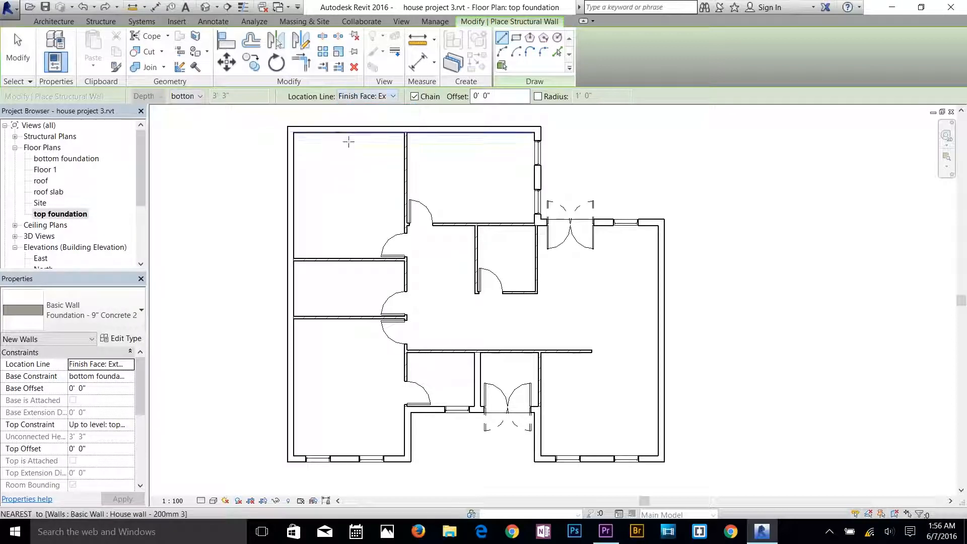
Draw foundation walls along the house's rear exterior faces, around the rear inner corner, and down the right side to the front corner.
click(287, 125)
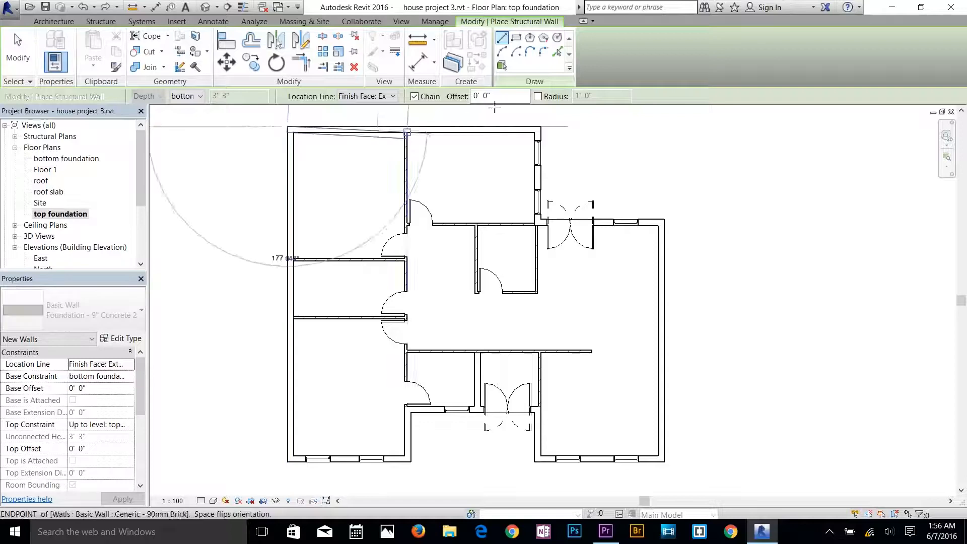
click(540, 125)
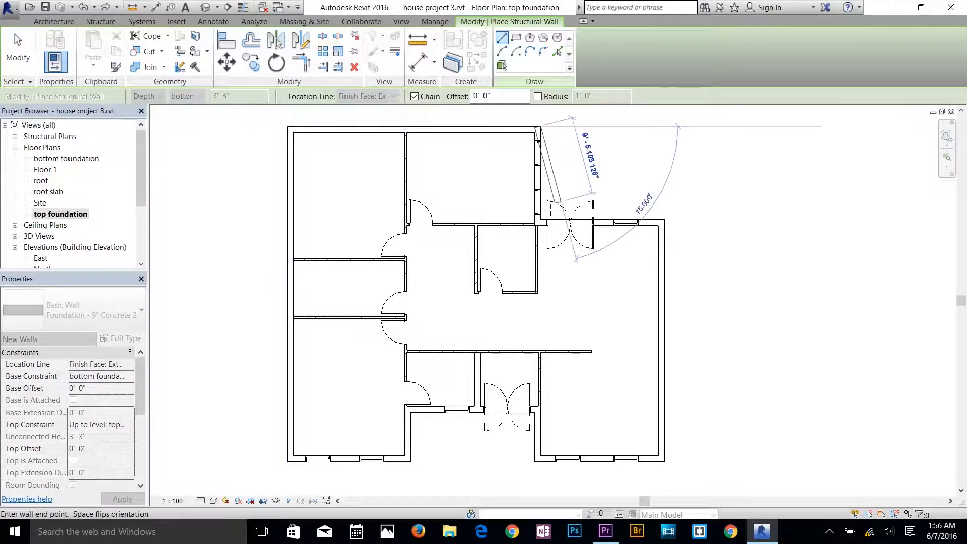
scroll(554, 204, up, 5)
scroll(539, 205, up, 1)
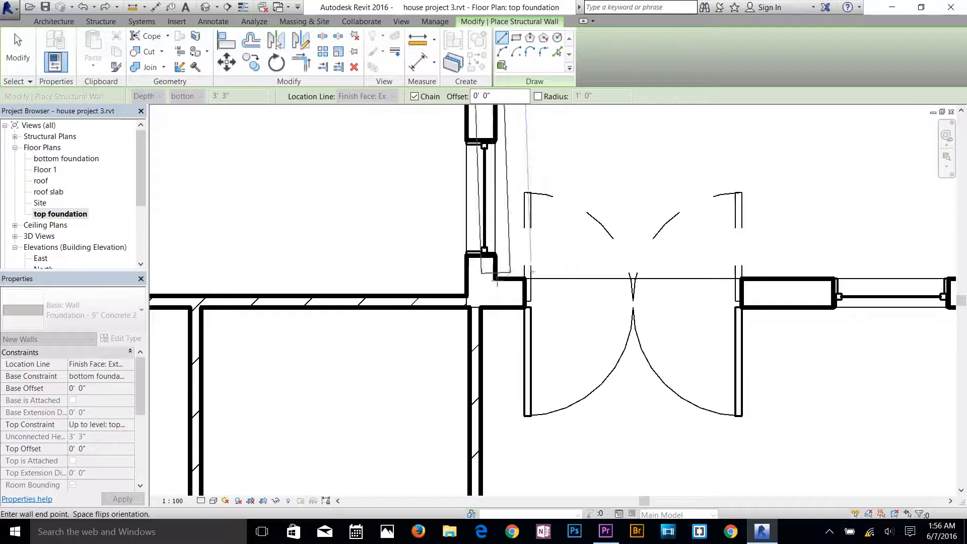
click(495, 277)
scroll(499, 279, down, 5)
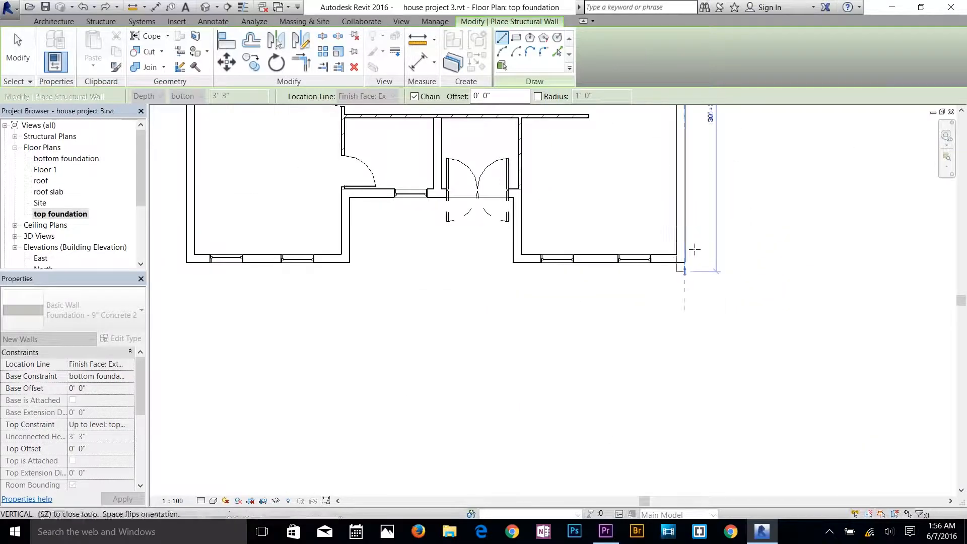
scroll(695, 250, up, 7)
click(672, 281)
Continue the foundation walls around both front wings and the entrance recess, closing the loop up the left side at the rear-left corner.
scroll(322, 300, down, 3)
click(249, 287)
middle_drag(207, 296, 388, 357)
scroll(425, 242, up, 2)
click(425, 239)
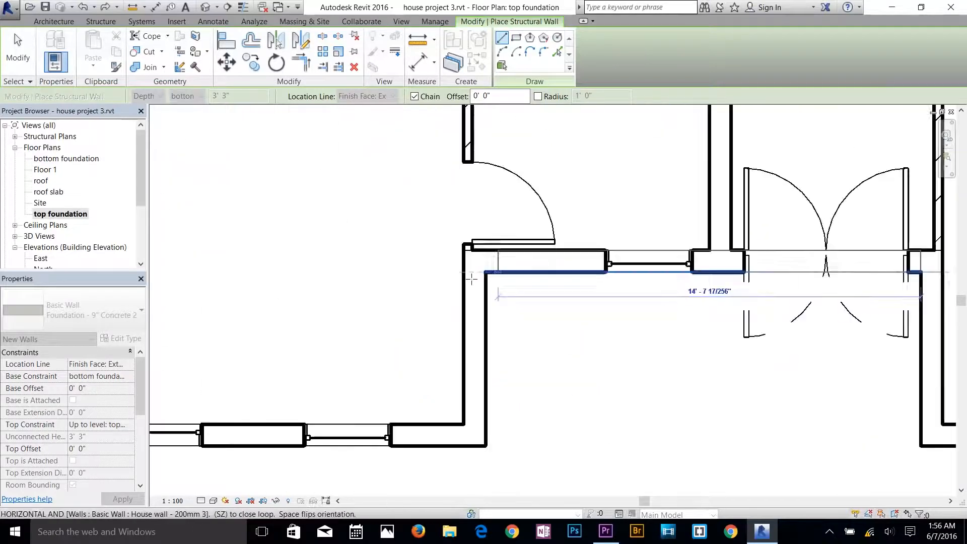
click(472, 279)
scroll(471, 279, down, 5)
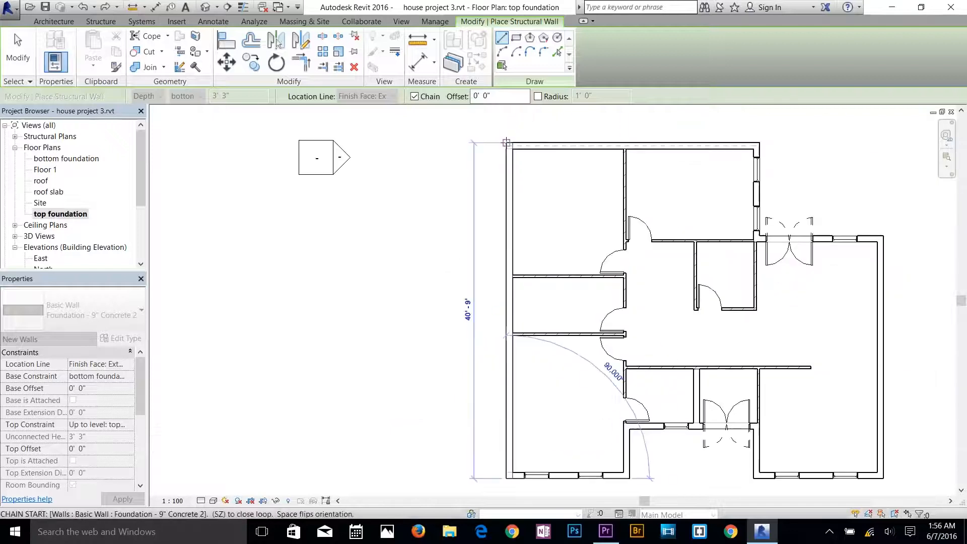
click(506, 143)
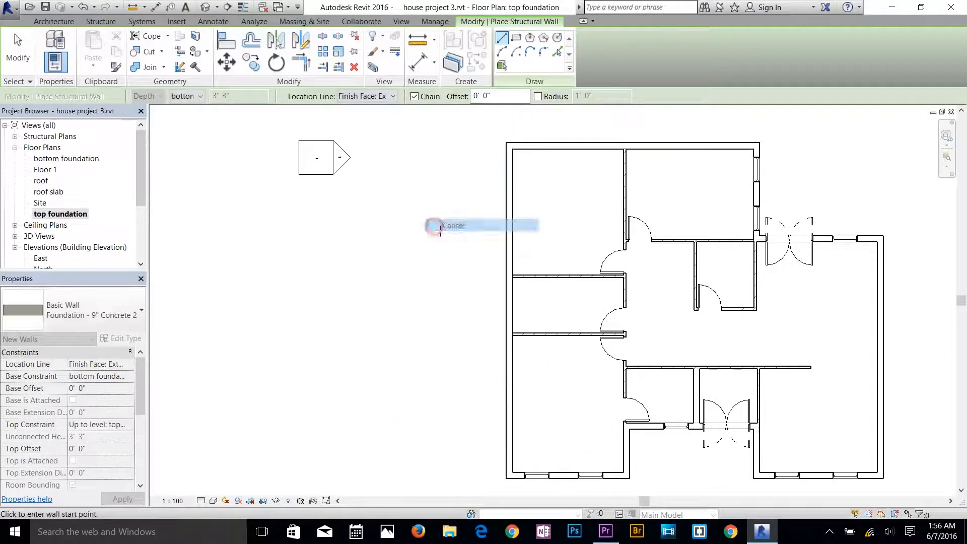
scroll(579, 303, down, 1)
middle_drag(612, 321, 475, 328)
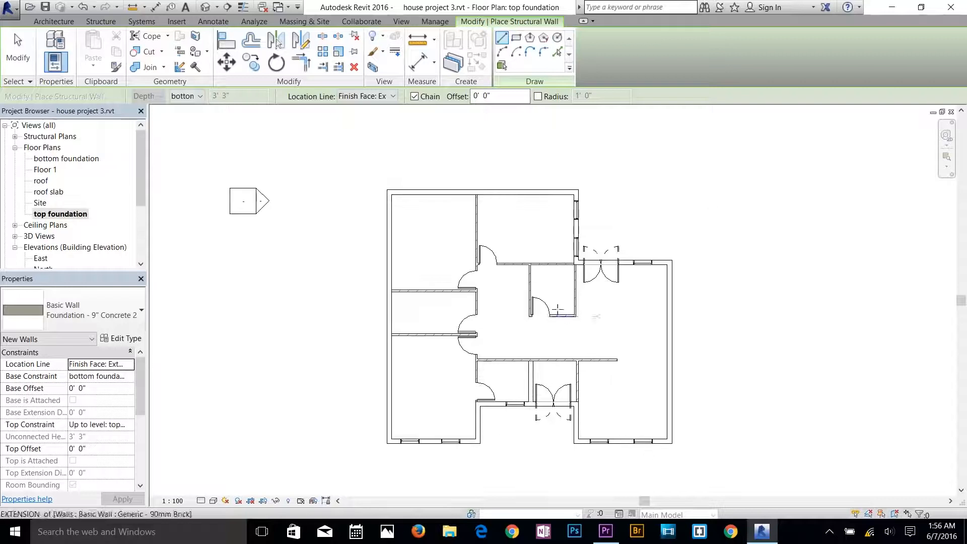
Inspect the new foundation walls beneath the floor slab in the default 3D view and end wall placement.
click(205, 6)
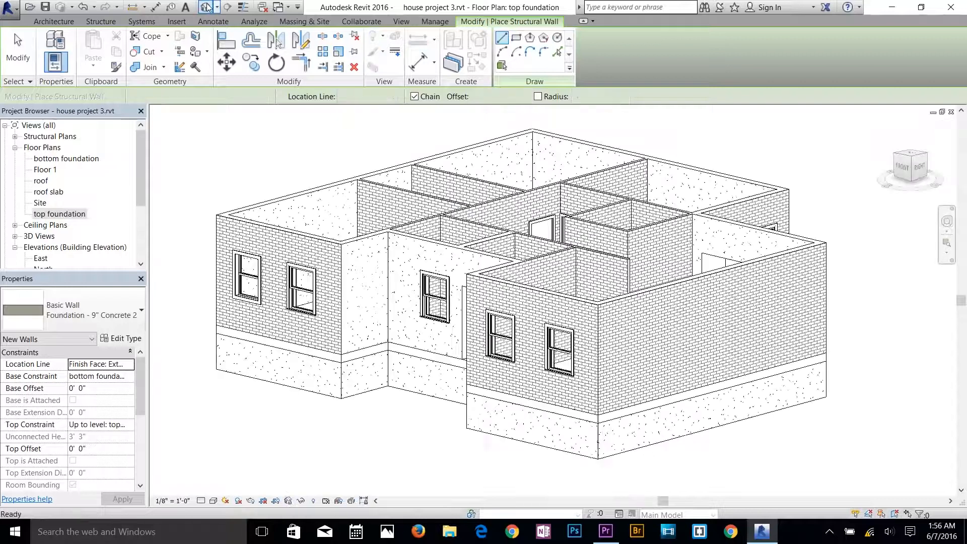
scroll(548, 437, up, 3)
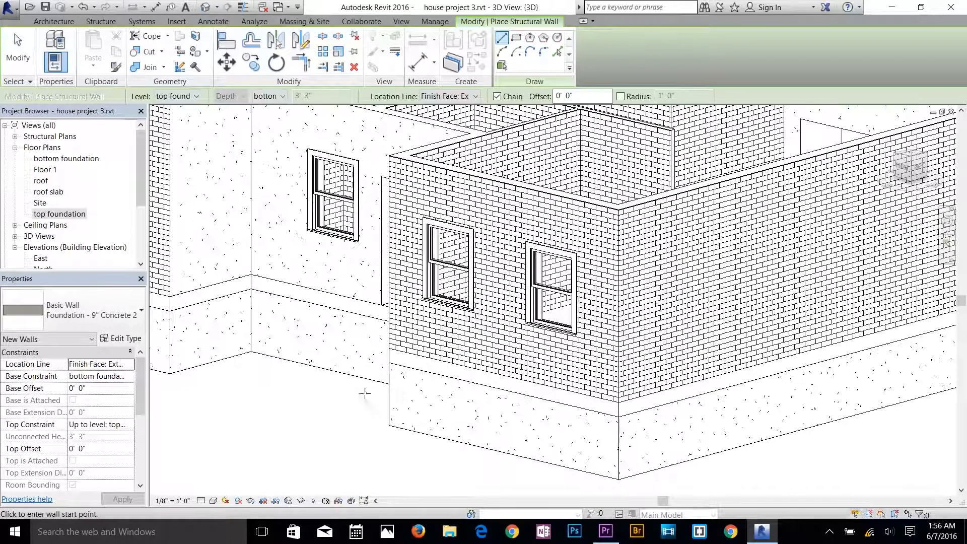
shift+middle_drag(341, 405, 368, 389)
scroll(370, 389, down, 2)
key(Escape)
key(Escape)
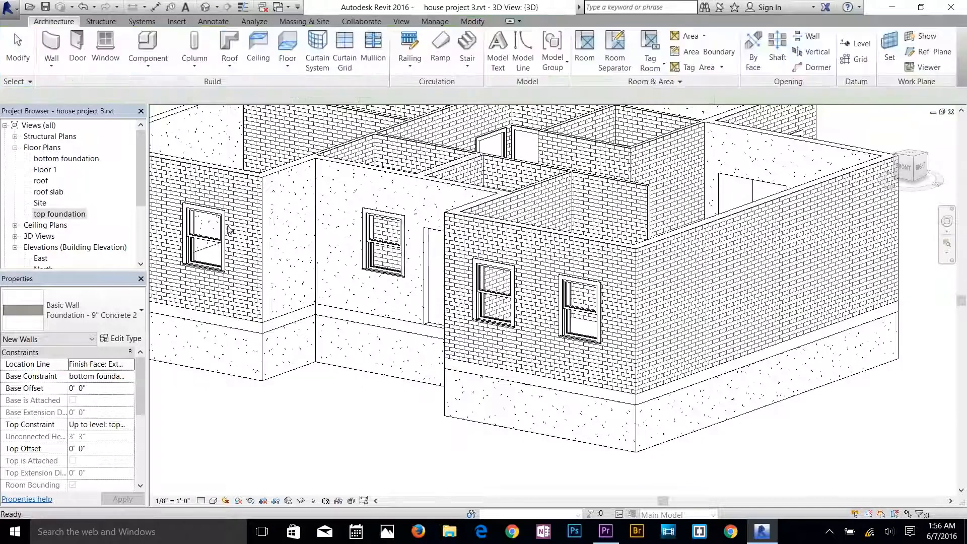
Edit the floor slab's boundary and set the entrance recess line's offset from the recess wall to 10' 0".
click(661, 396)
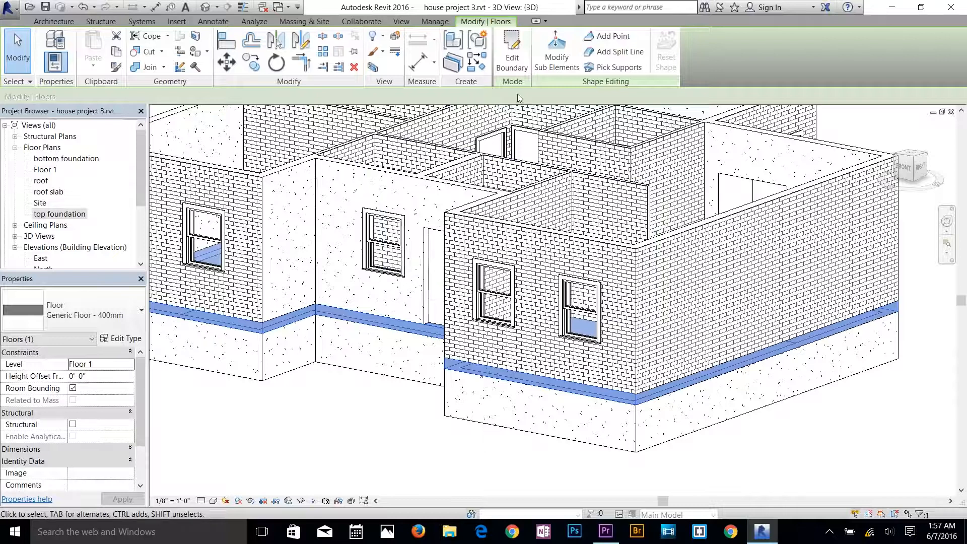
click(521, 67)
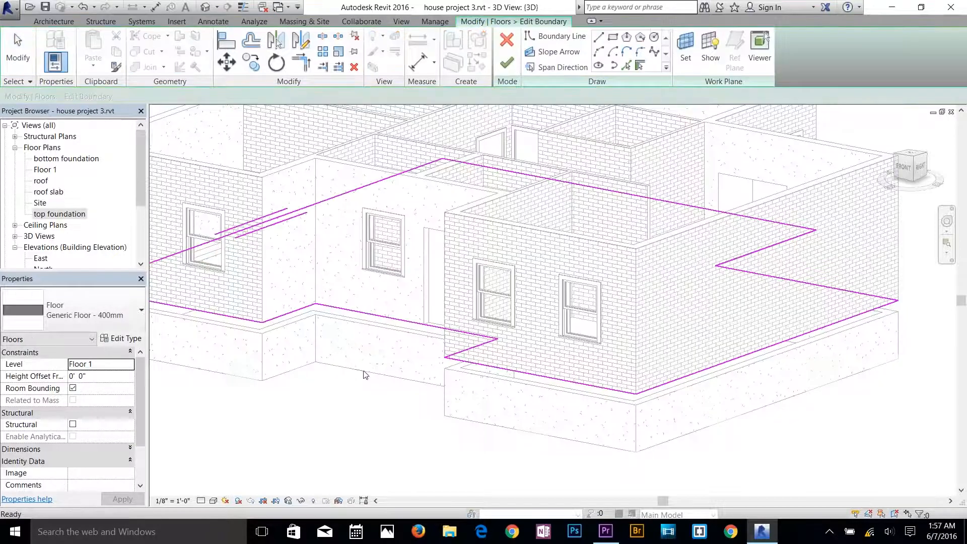
click(388, 318)
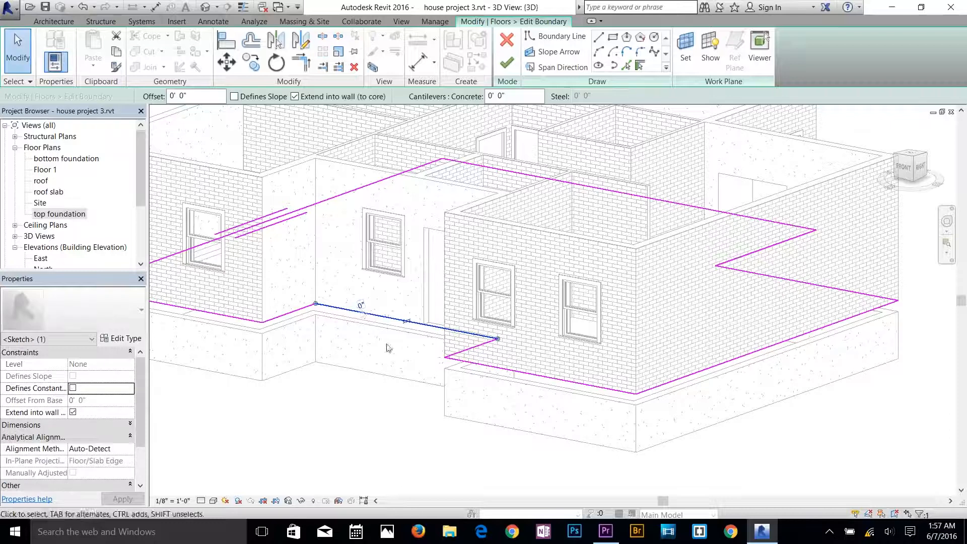
click(361, 306)
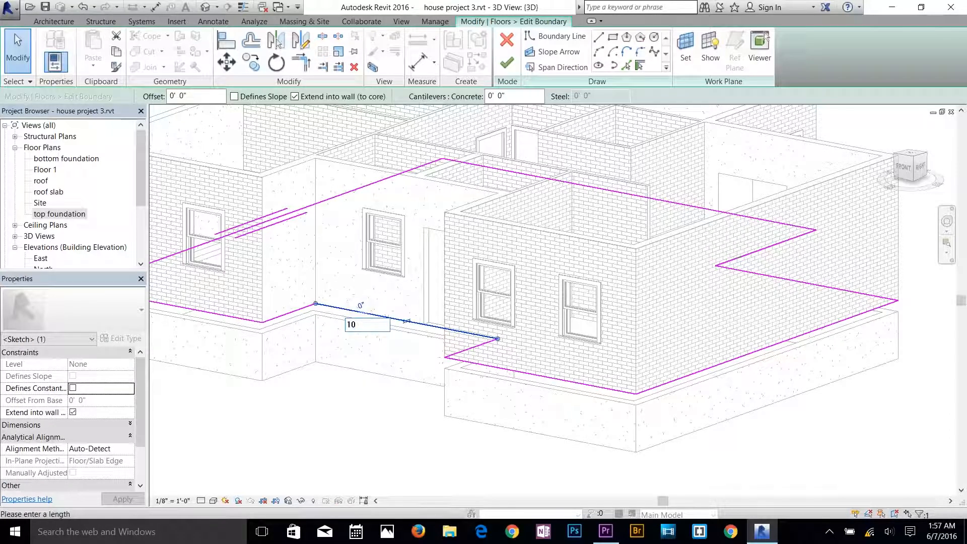
text(10)
key(Return)
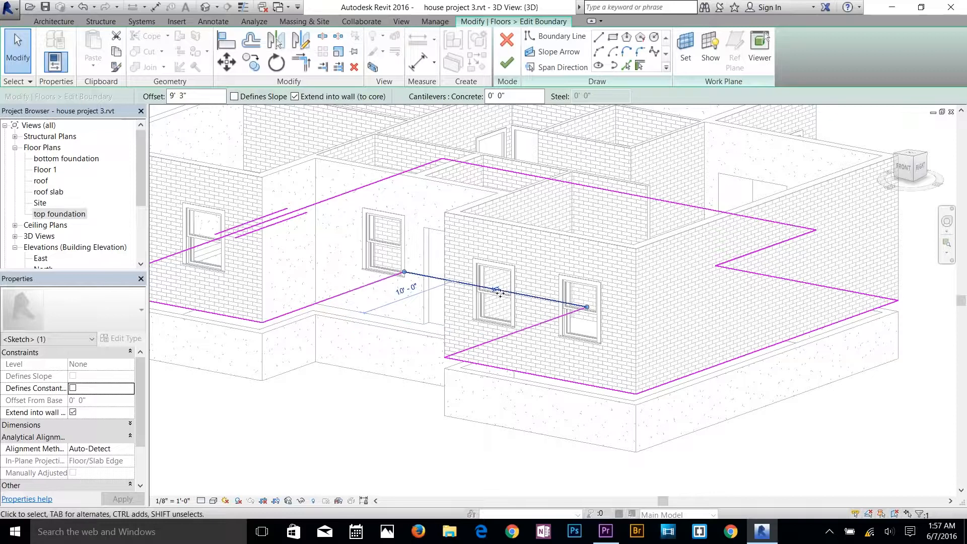
Set the slab boundary line's offset from the entrance recess wall to 11' 0" and finish the floor boundary edit.
scroll(499, 292, up, 3)
click(491, 291)
scroll(382, 377, down, 1)
middle_drag(331, 409, 505, 331)
shift+middle_drag(512, 349, 422, 333)
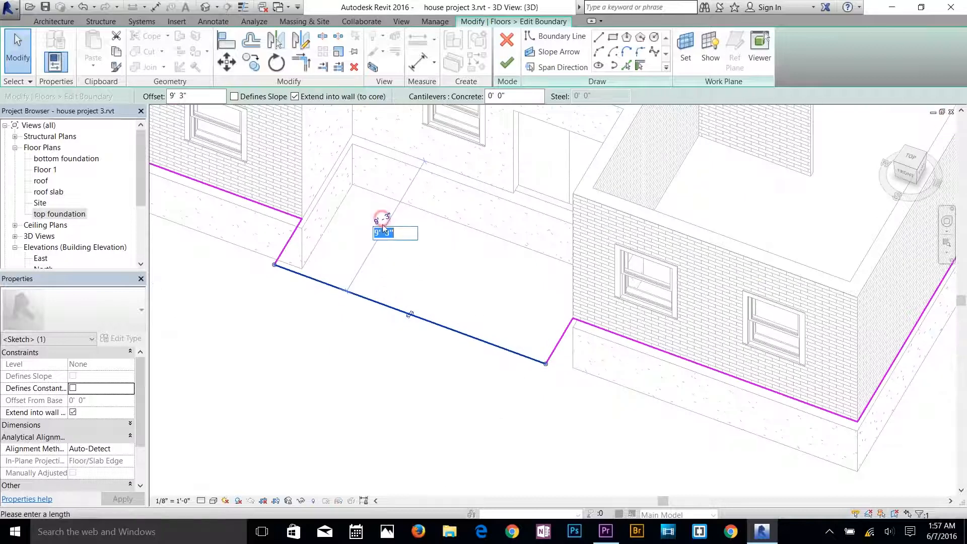
key(Return)
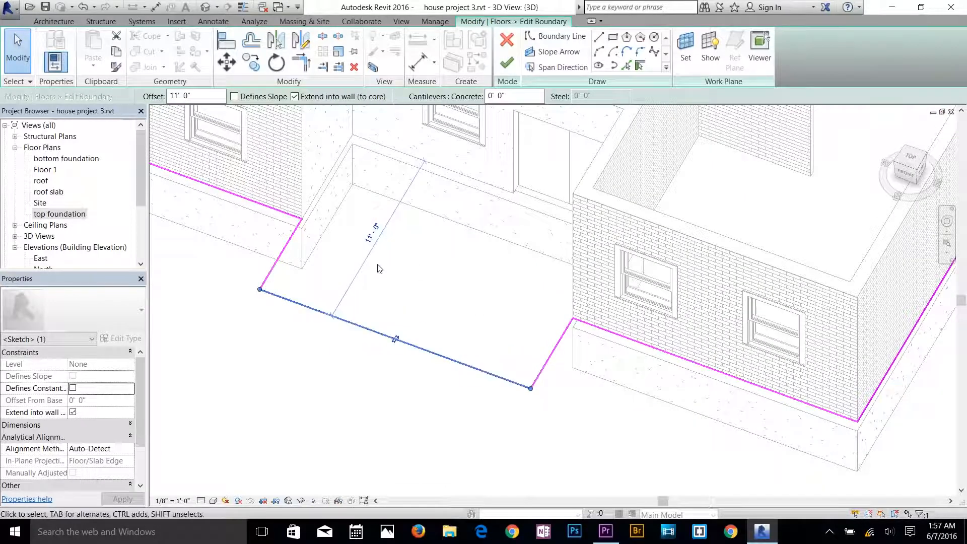
click(507, 64)
click(469, 417)
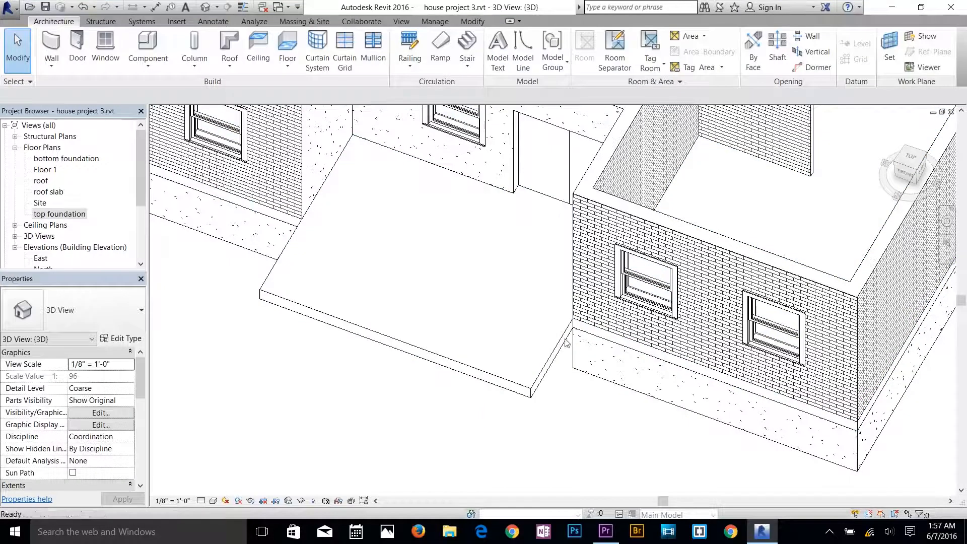
Examine the extended entrance slab against both front wings and the foundation walls from several 3D angles.
scroll(566, 343, down, 2)
mouse_move(595, 344)
shift+middle_down()
mouse_move(590, 156)
mouse_move(612, 349)
shift+middle_up()
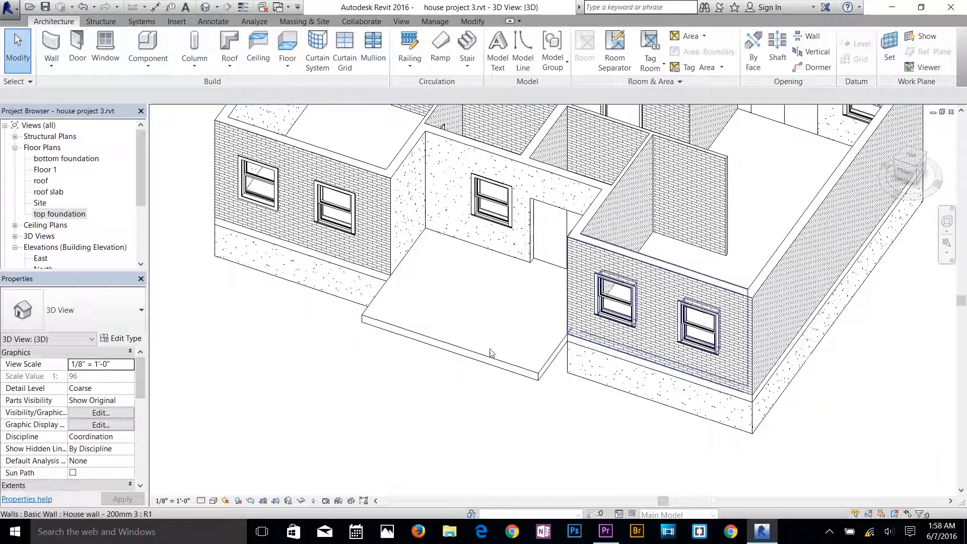
shift+middle_drag(493, 352, 439, 383)
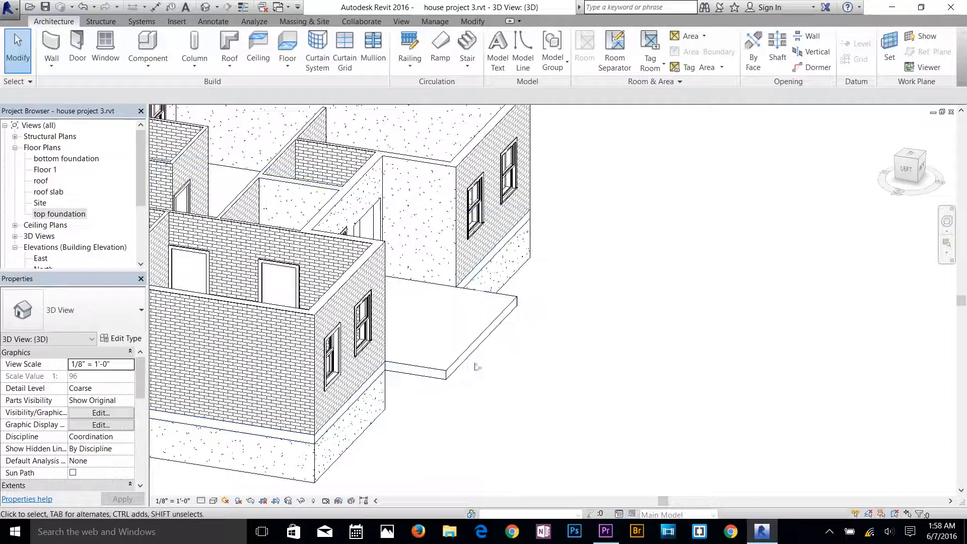
shift+middle_drag(531, 360, 370, 329)
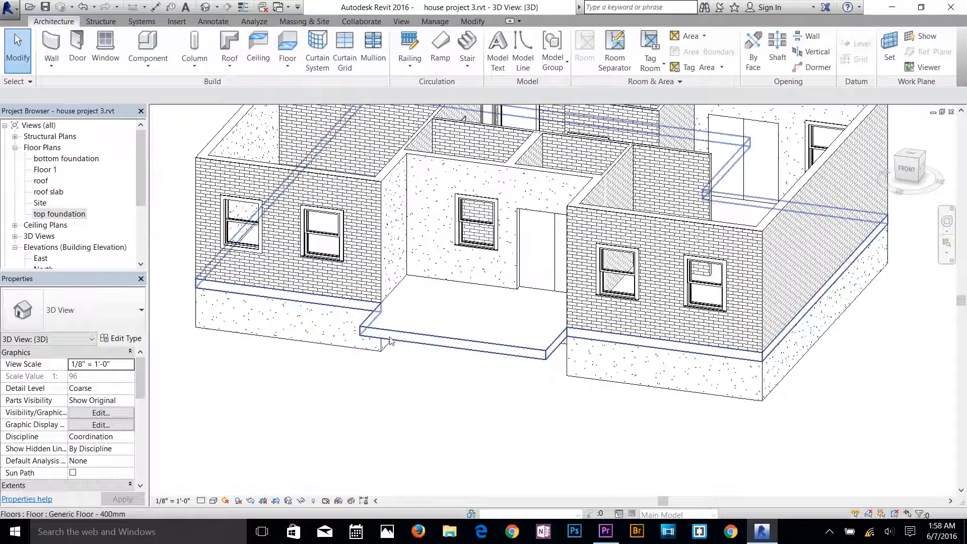
scroll(545, 338, down, 3)
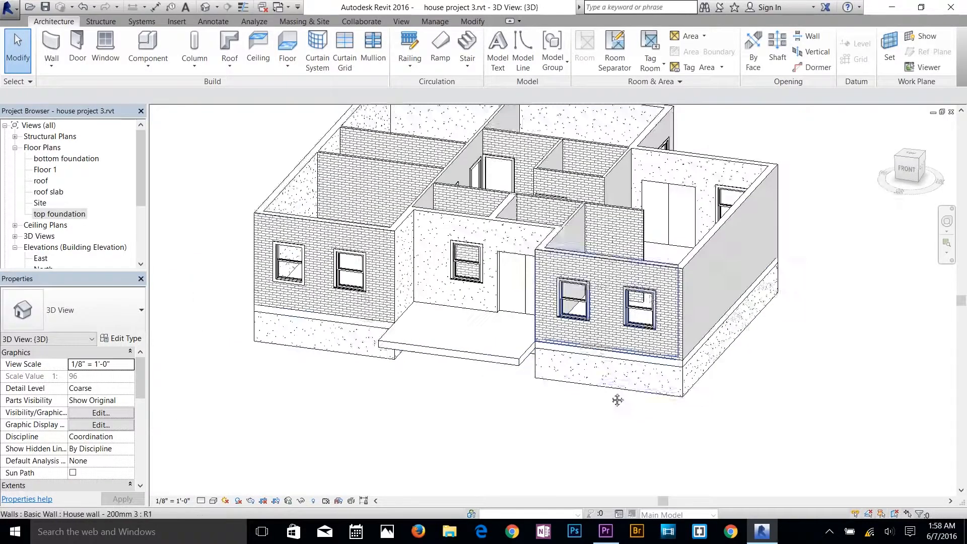
scroll(619, 398, down, 1)
shift+middle_drag(664, 390, 628, 365)
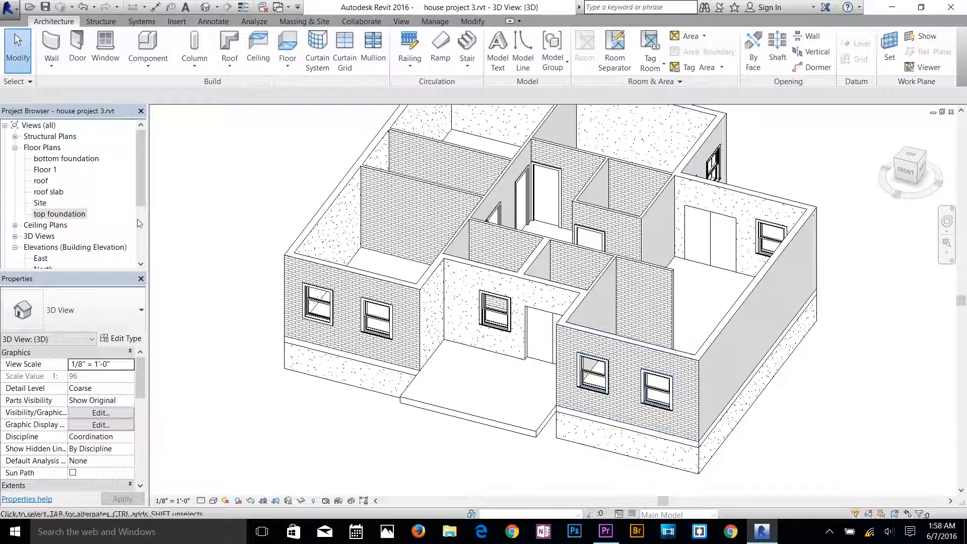
Open the Floor 1 floor plan with the whole house layout in view.
double_click(49, 172)
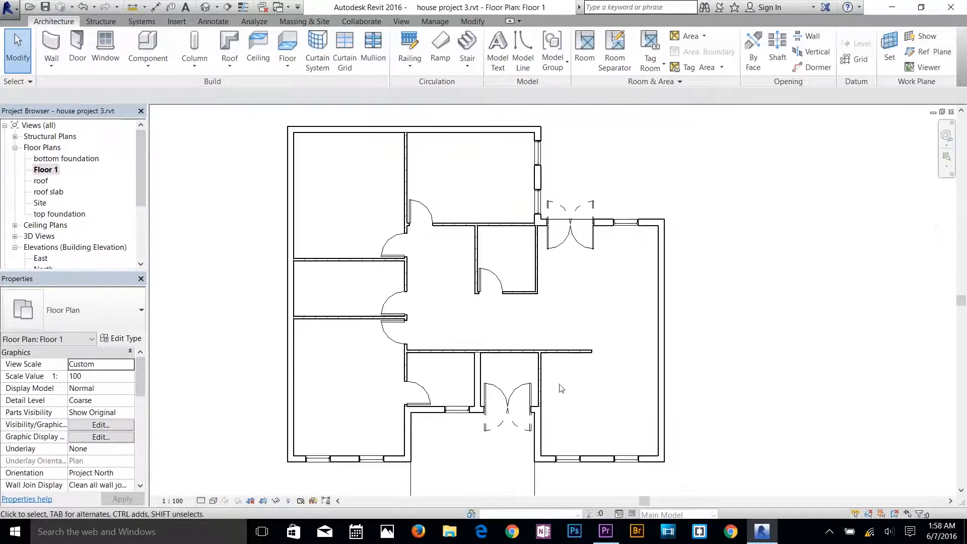
middle_drag(561, 388, 584, 374)
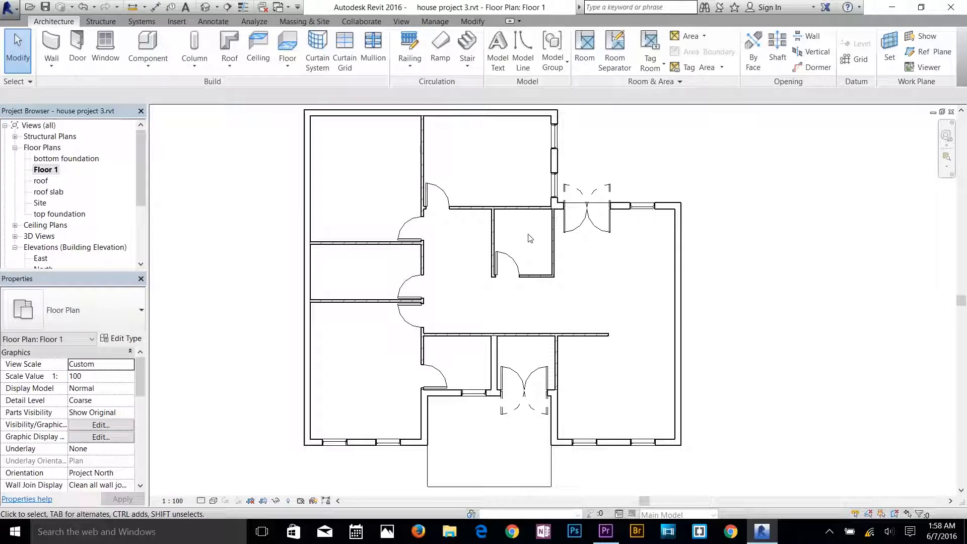
middle_drag(455, 262, 441, 265)
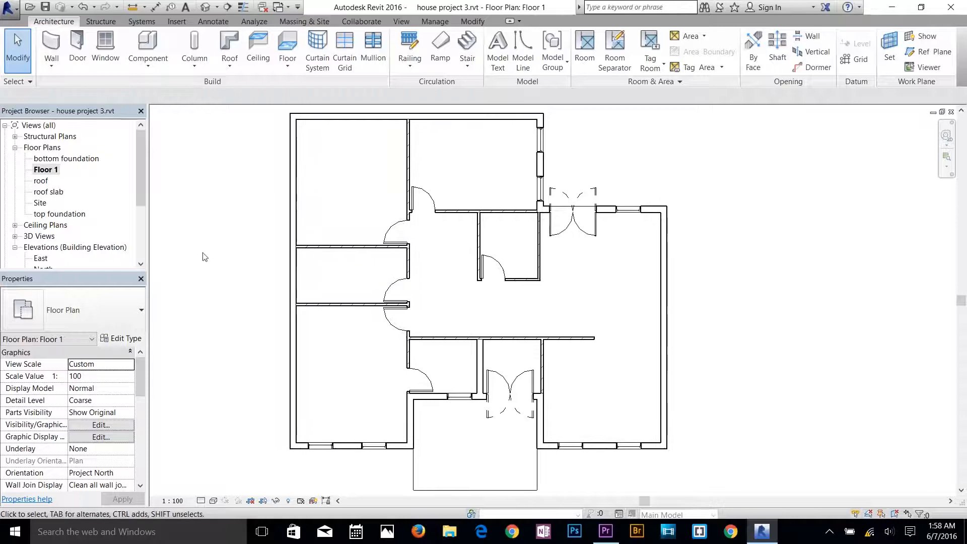
Load the Bed-Standard family from the US Imperial library's Furniture Beds folder for placement as a component.
click(147, 61)
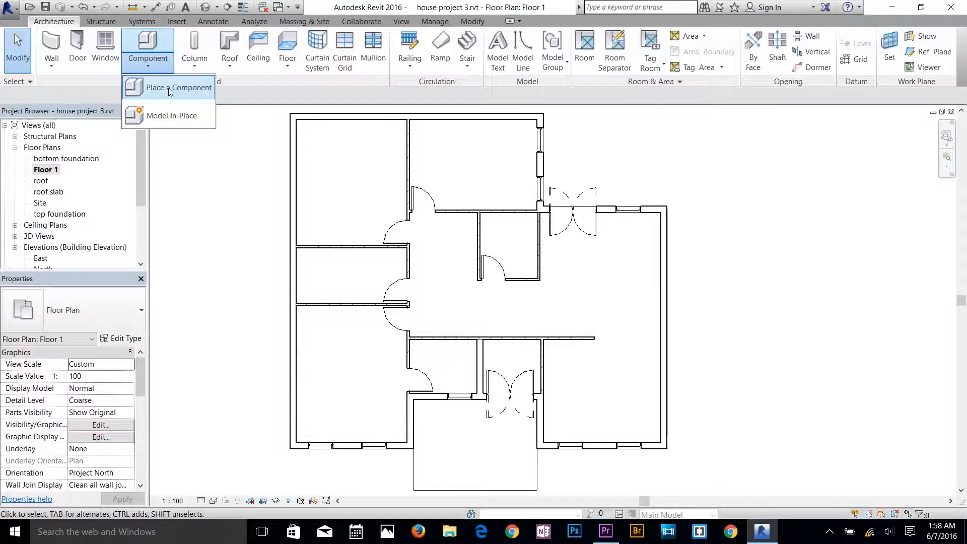
click(169, 88)
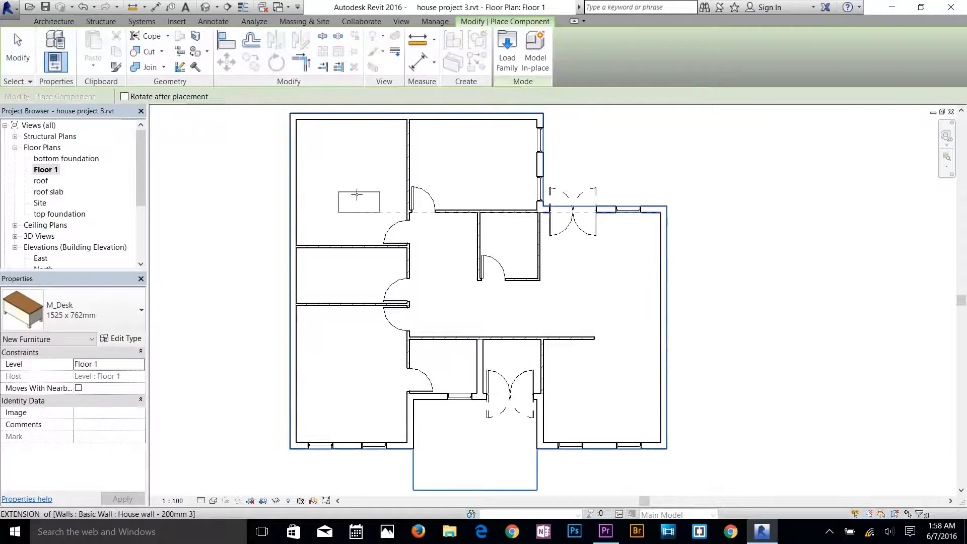
click(502, 61)
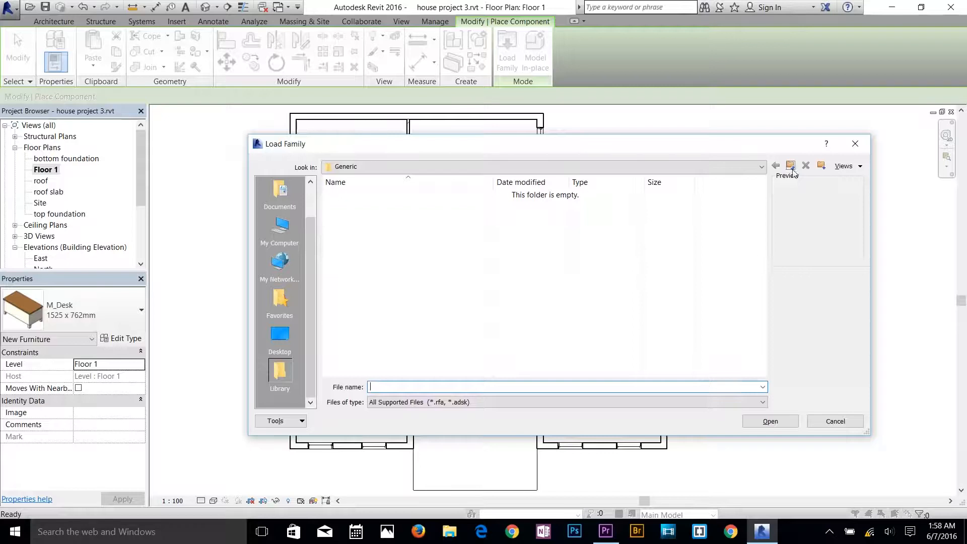
click(791, 171)
double_click(373, 207)
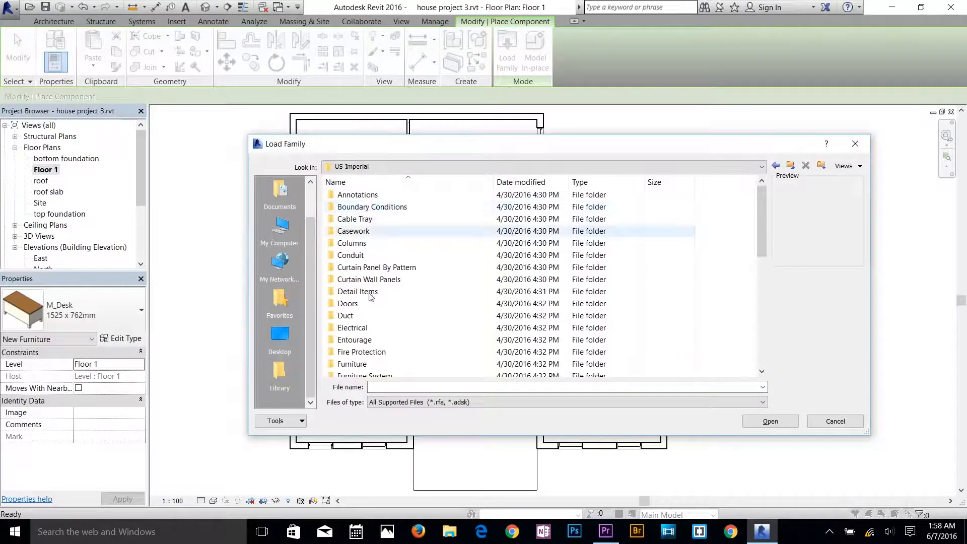
scroll(371, 297, down, 2)
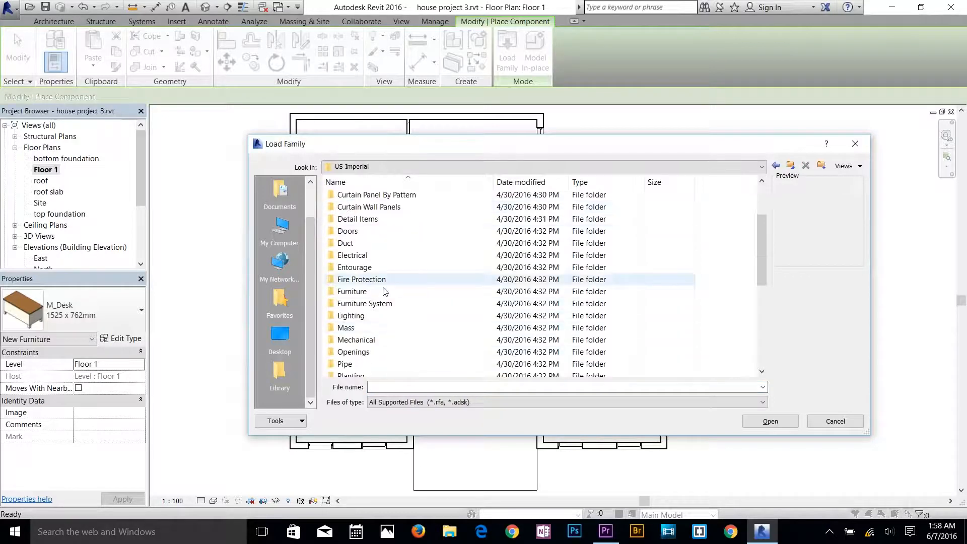
double_click(355, 291)
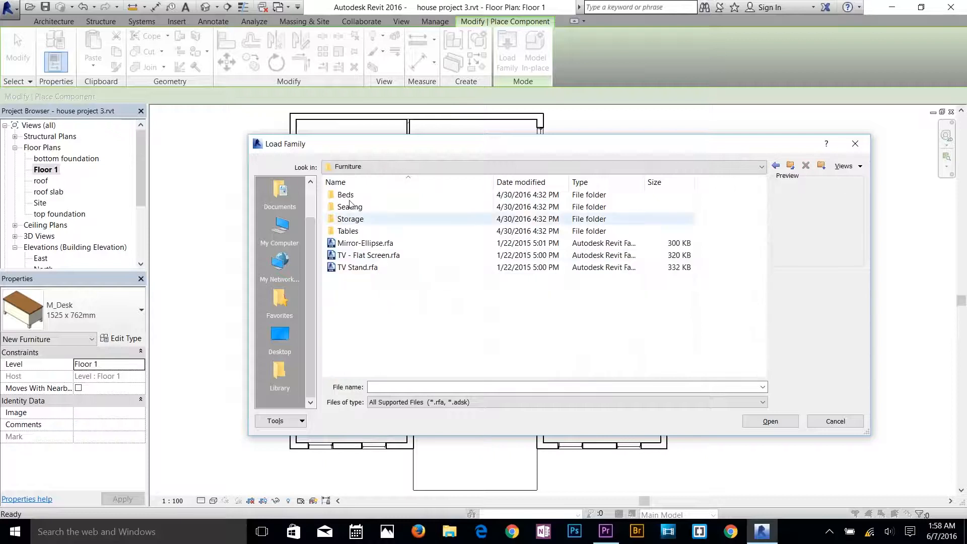
double_click(346, 195)
click(366, 205)
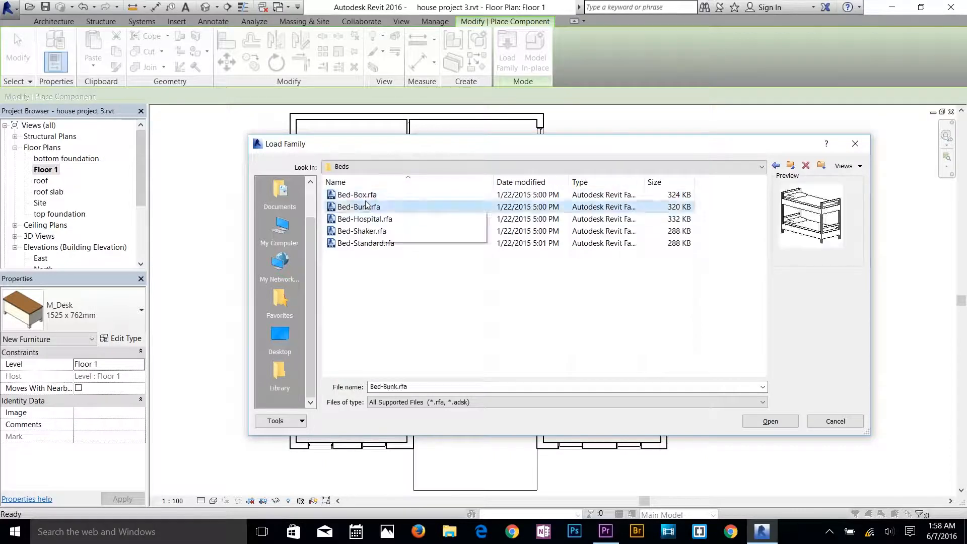
key(Down)
key(Down)
key(Down)
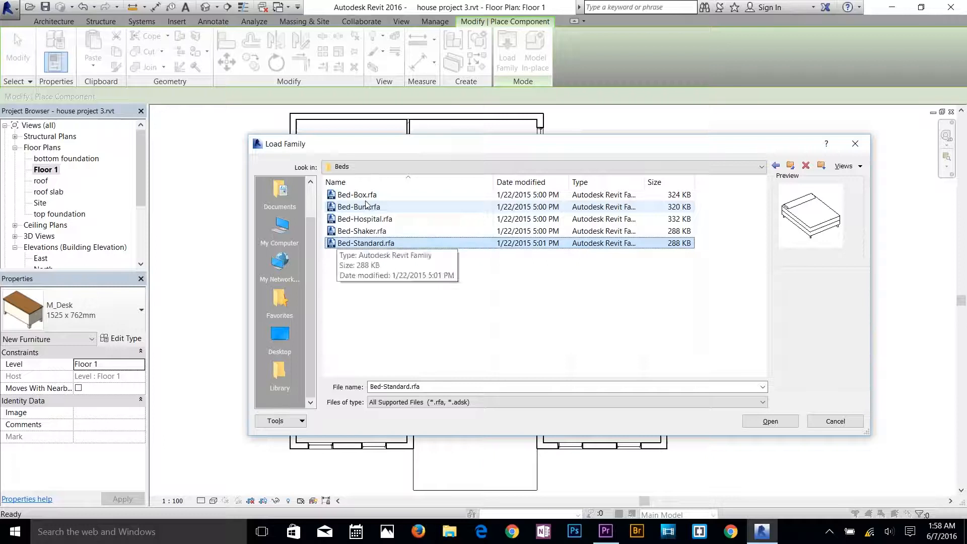
double_click(361, 244)
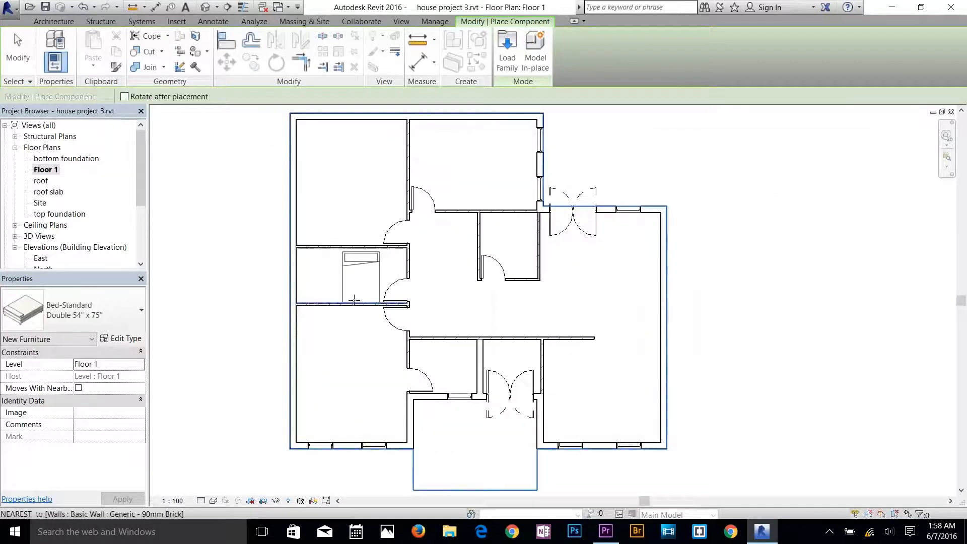
Place a Double 54" x 75" bed in the front-left bedroom, headboard against the front wall between the two windows.
scroll(356, 391, up, 3)
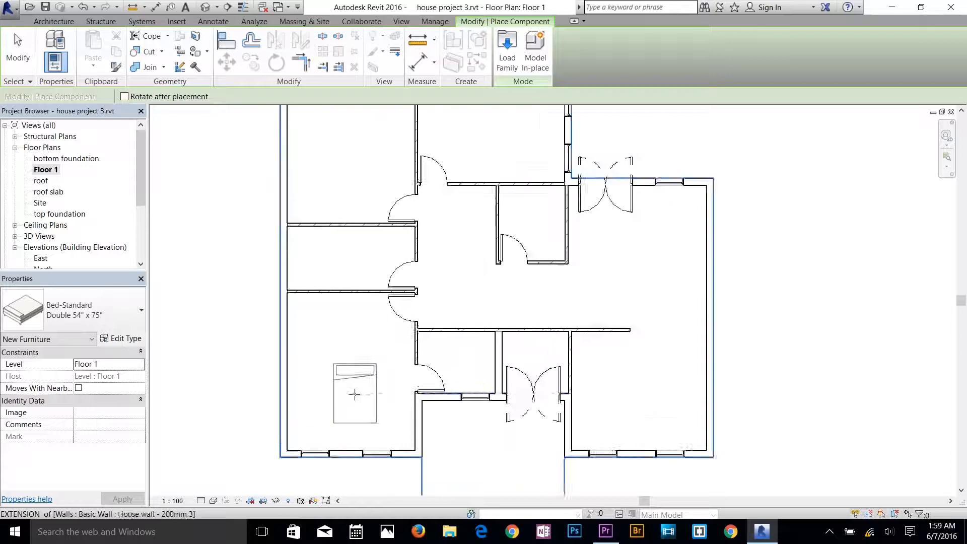
middle_drag(378, 371, 373, 320)
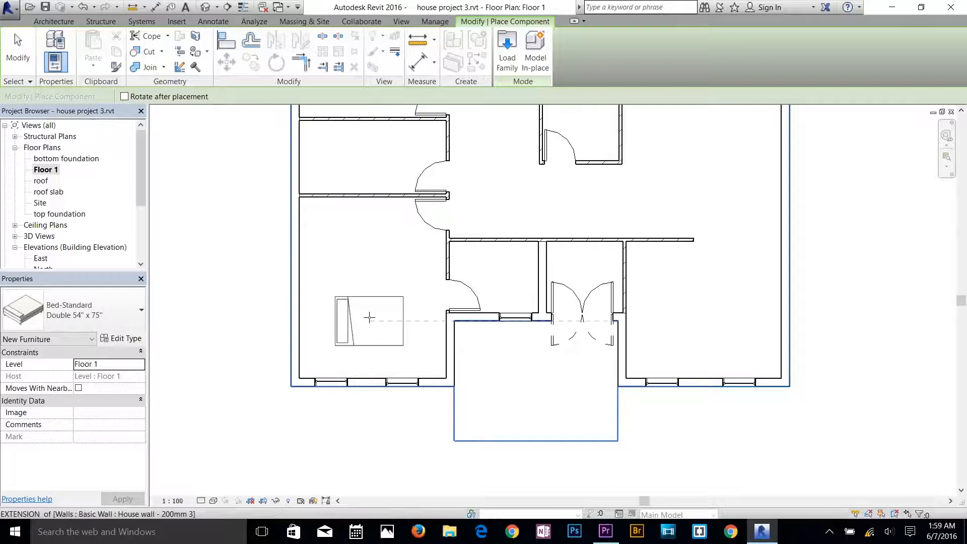
key(space)
key(space)
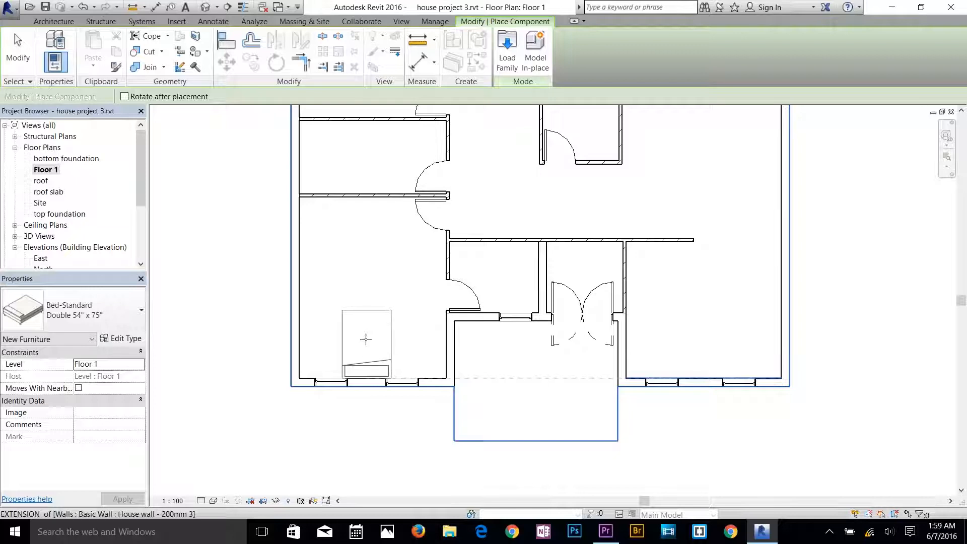
click(365, 339)
Place beds against the rear-left bedroom's left exterior wall and the adjacent rear bedroom's right exterior wall, then end component placement.
scroll(385, 186, down, 1)
middle_drag(385, 187, 451, 455)
key(space)
click(411, 313)
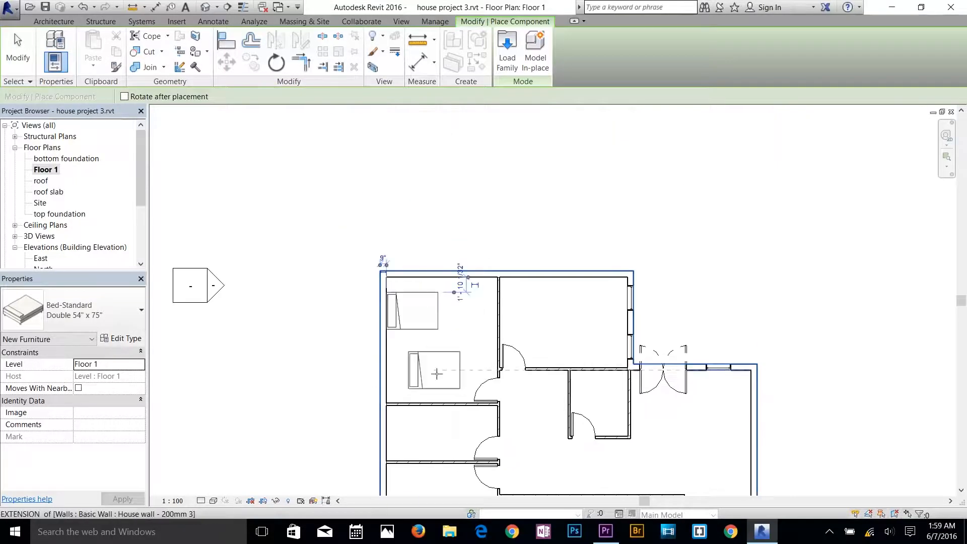
key(space)
key(space)
click(604, 324)
scroll(444, 356, down, 1)
right_click(443, 338)
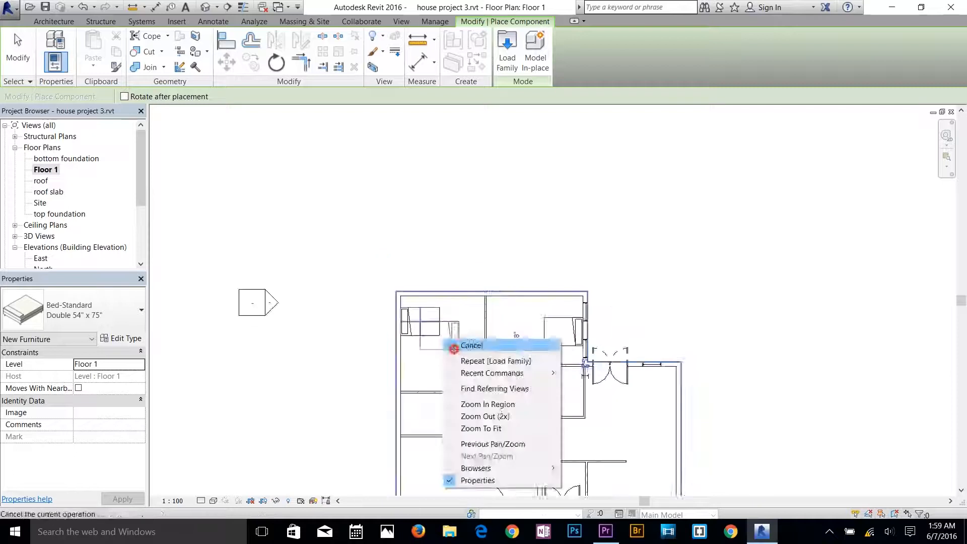
click(456, 347)
Set the left window in the front-left bedroom's front wall 2' 0" from the left wall.
scroll(478, 395, down, 1)
middle_drag(531, 361, 508, 297)
scroll(424, 453, up, 5)
click(351, 401)
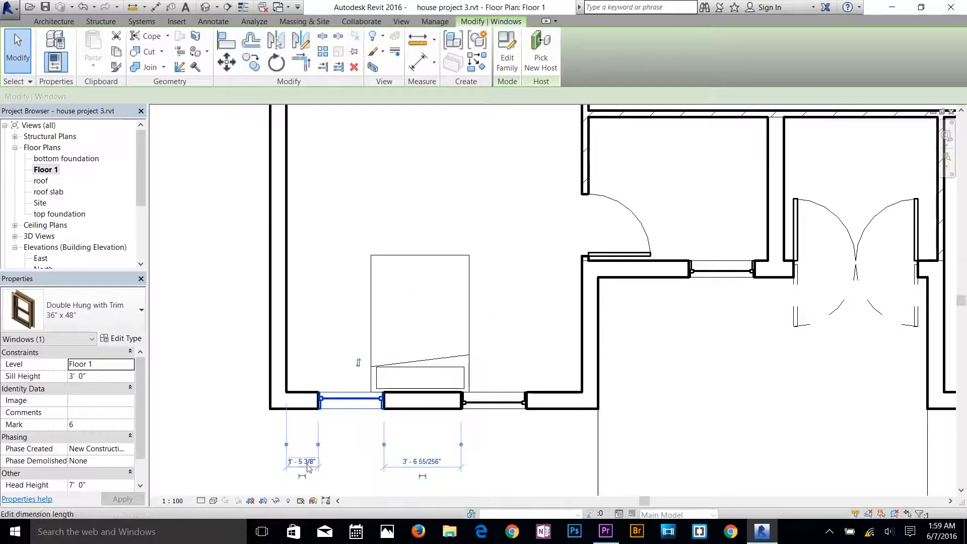
click(496, 403)
click(423, 438)
click(351, 402)
click(303, 461)
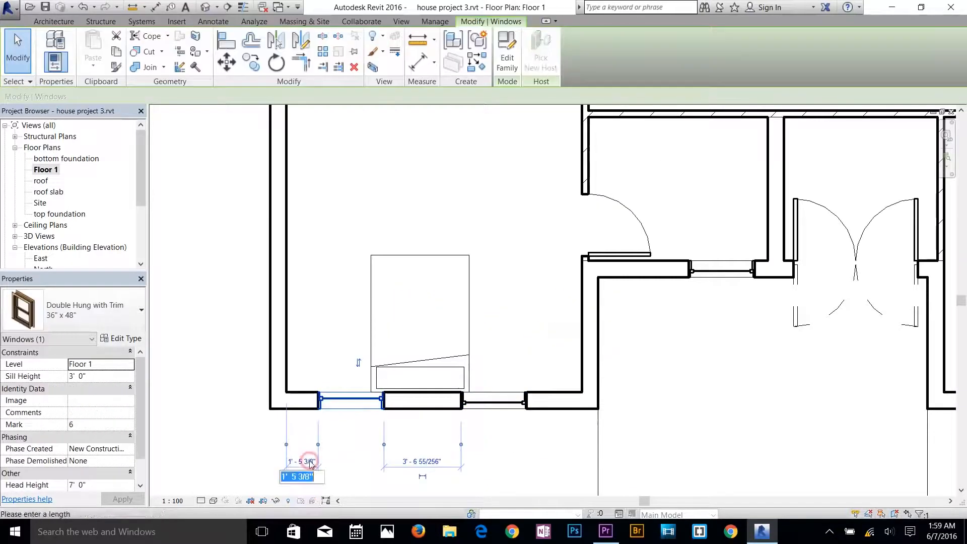
text(2)
key(Return)
Set the right window in the front-left bedroom's front wall 2' 0" from the right wall.
click(496, 404)
click(553, 329)
text(2)
key(Return)
click(553, 370)
click(530, 401)
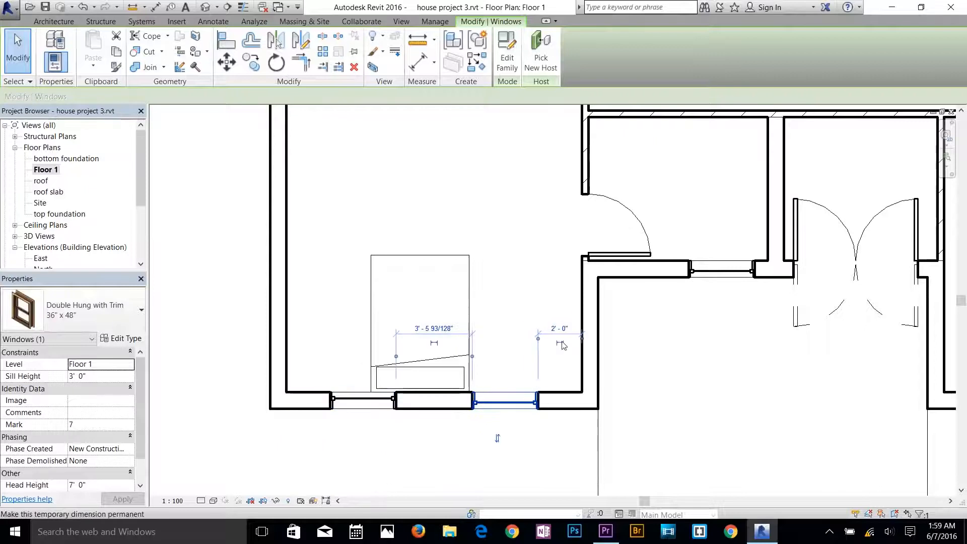
Make the right window's wall distance a permanent locked dimension and try to move the adjoining wall to the right.
click(573, 347)
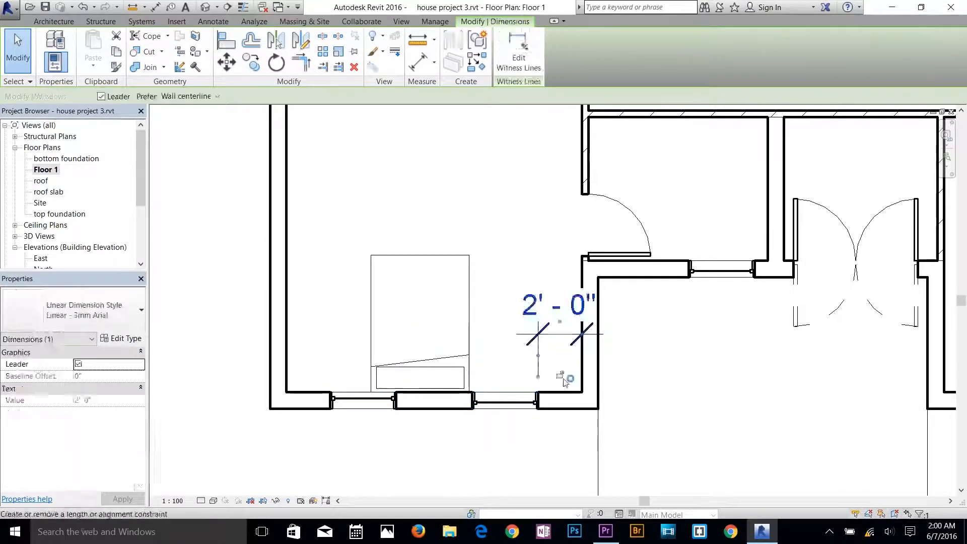
click(560, 373)
click(567, 369)
click(585, 361)
drag(605, 355, 644, 355)
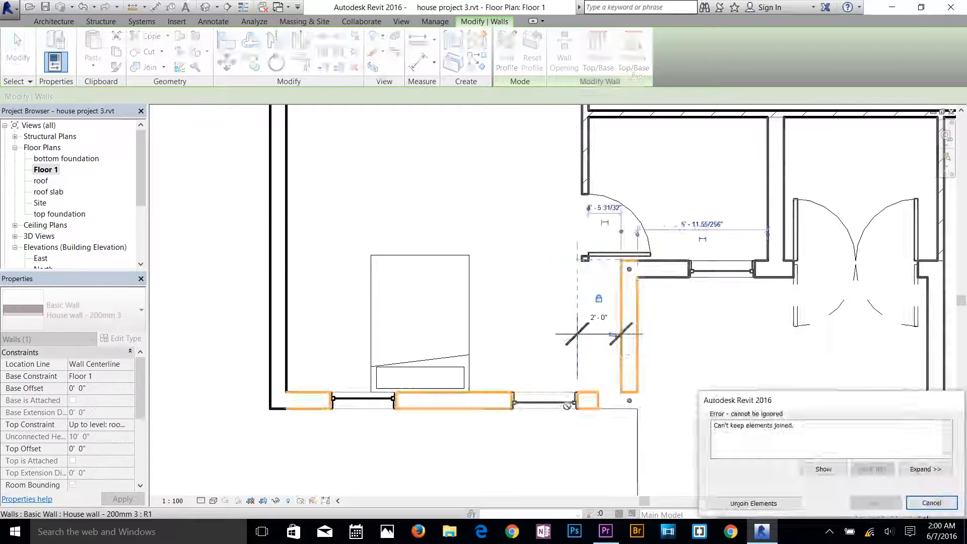
click(915, 502)
Delete the locked dimension between the right window and the adjoining wall.
click(561, 333)
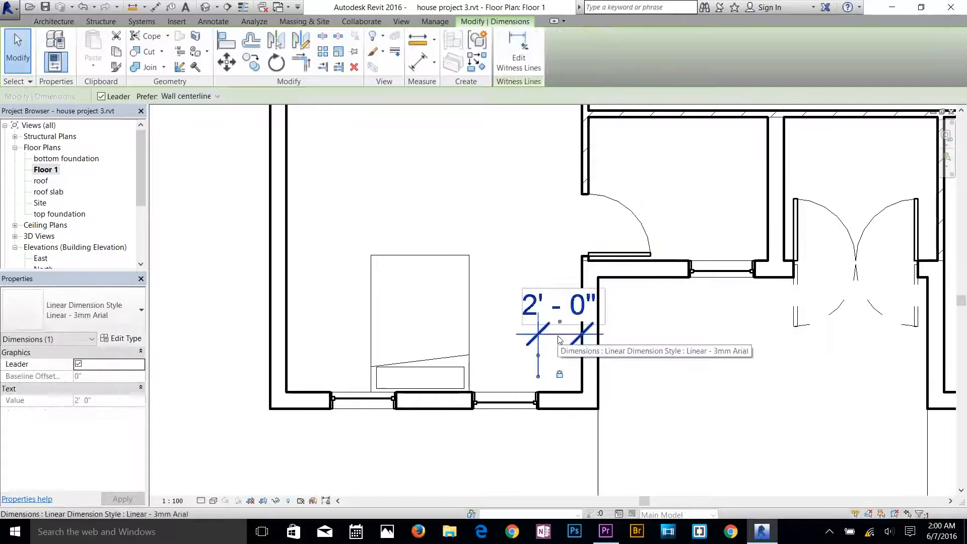
key(Delete)
click(875, 503)
Move the front-left bedroom's bed slightly right so it is centred between the two front windows.
scroll(573, 359, down, 2)
click(457, 377)
scroll(436, 394, up, 3)
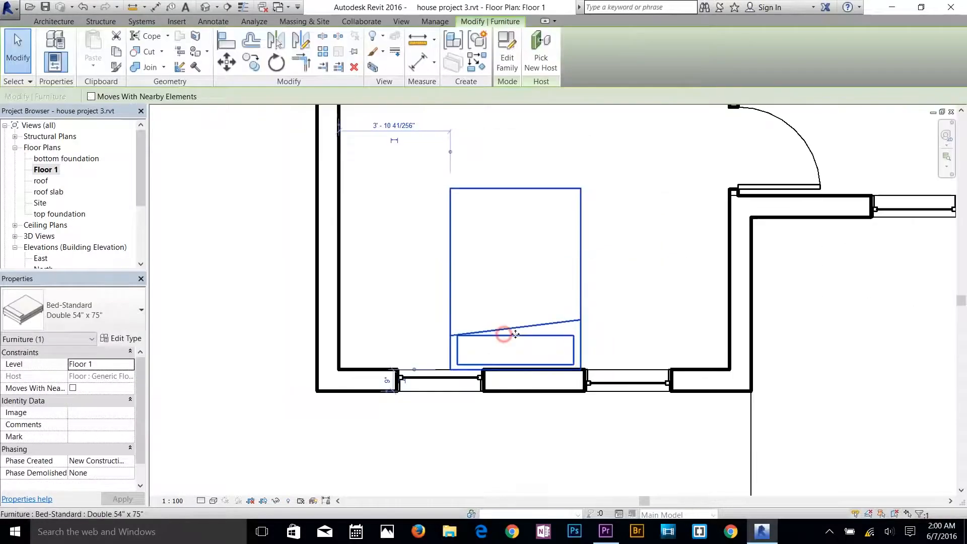
drag(506, 334, 526, 333)
click(516, 434)
Set both windows in the rear bedroom's right exterior wall 1' 0" from their nearest wall corners.
scroll(516, 434, down, 3)
scroll(580, 303, up, 3)
click(577, 299)
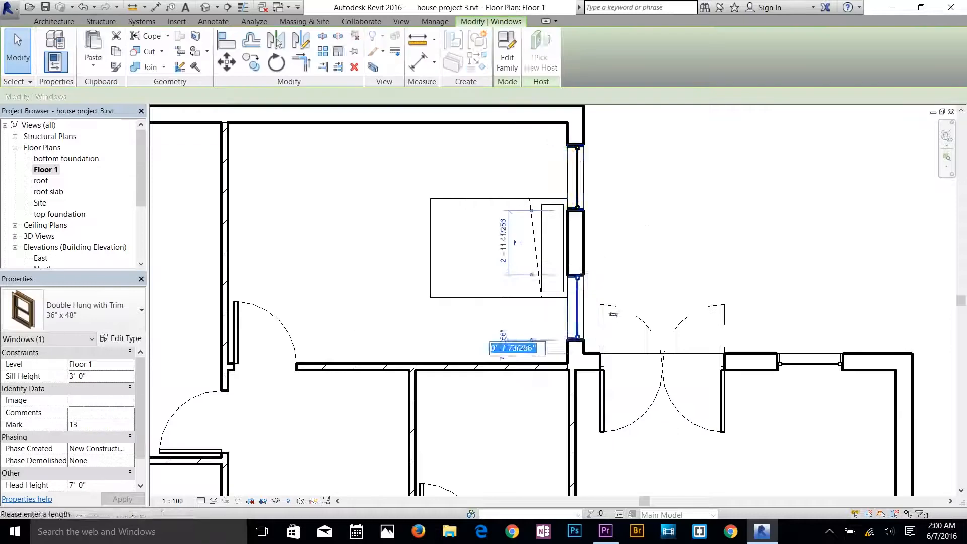
click(579, 170)
click(503, 134)
text(1)
key(Return)
click(682, 217)
Add permanent dimensions from the window beside the rear double doors to the doors and to the right exterior wall.
scroll(588, 352, down, 2)
click(755, 359)
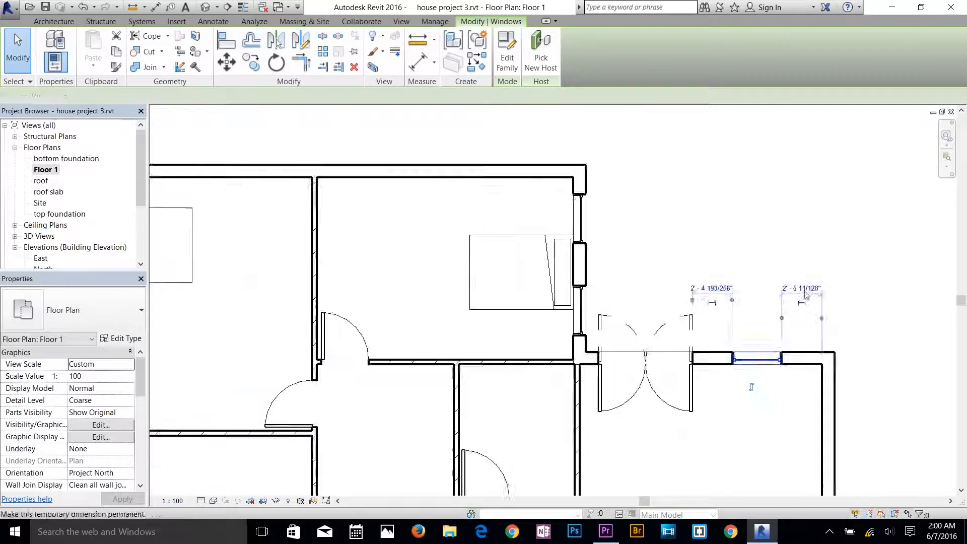
scroll(826, 351, up, 3)
scroll(826, 351, up, 2)
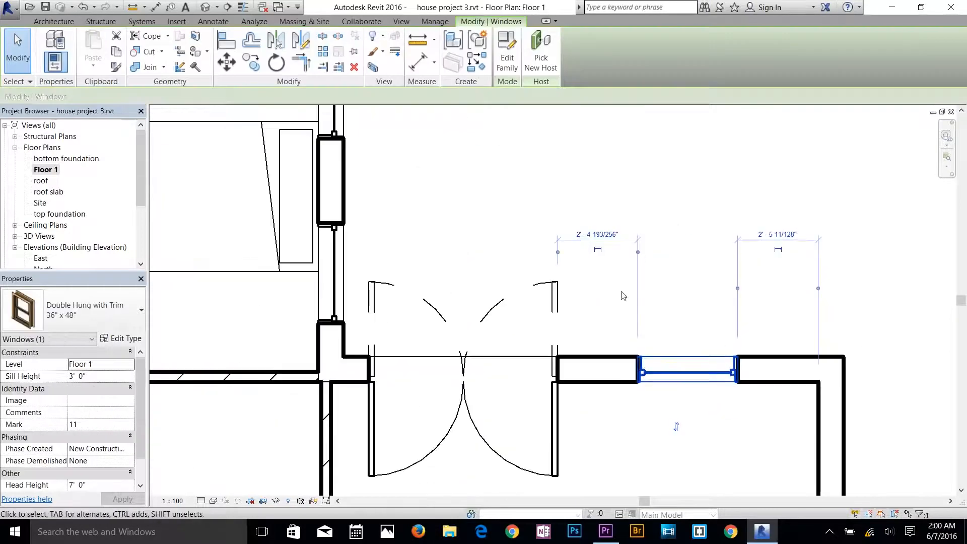
click(598, 250)
click(778, 250)
click(768, 241)
click(615, 239)
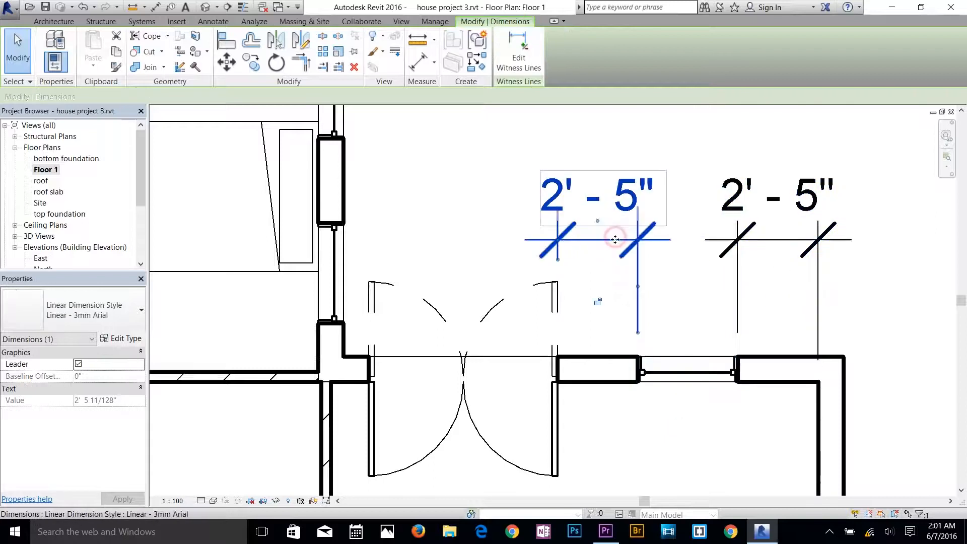
click(704, 446)
click(686, 374)
scroll(682, 416, down, 4)
click(801, 376)
scroll(805, 377, up, 3)
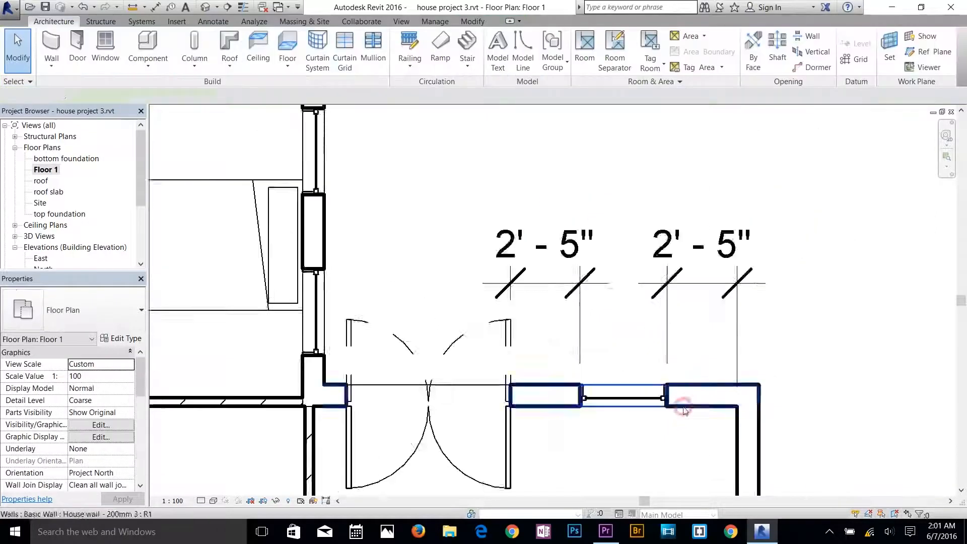
click(681, 405)
click(672, 330)
scroll(673, 328, down, 3)
Delete both permanent dimensions beside the window next to the rear double doors.
click(602, 288)
click(678, 285)
click(753, 244)
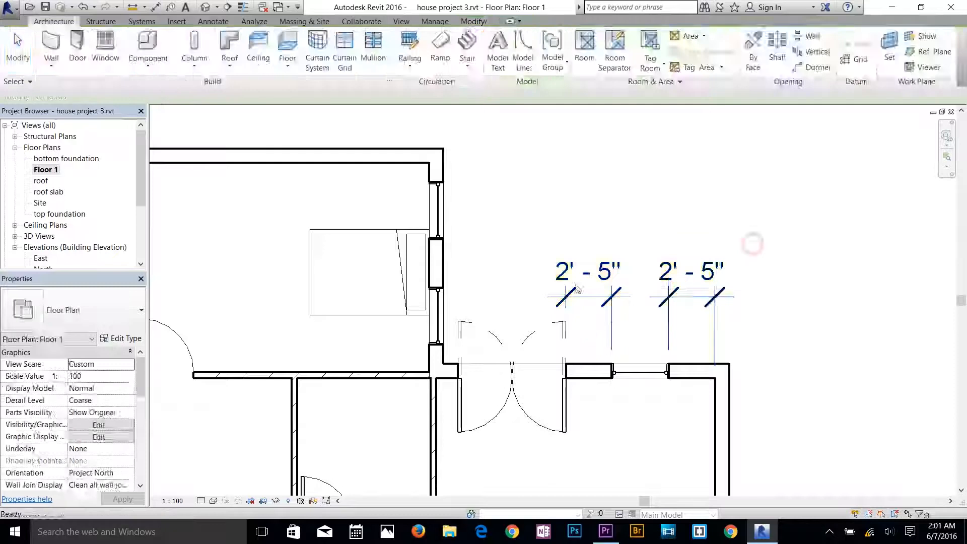
click(597, 288)
key(Delete)
click(669, 277)
key(Delete)
click(640, 373)
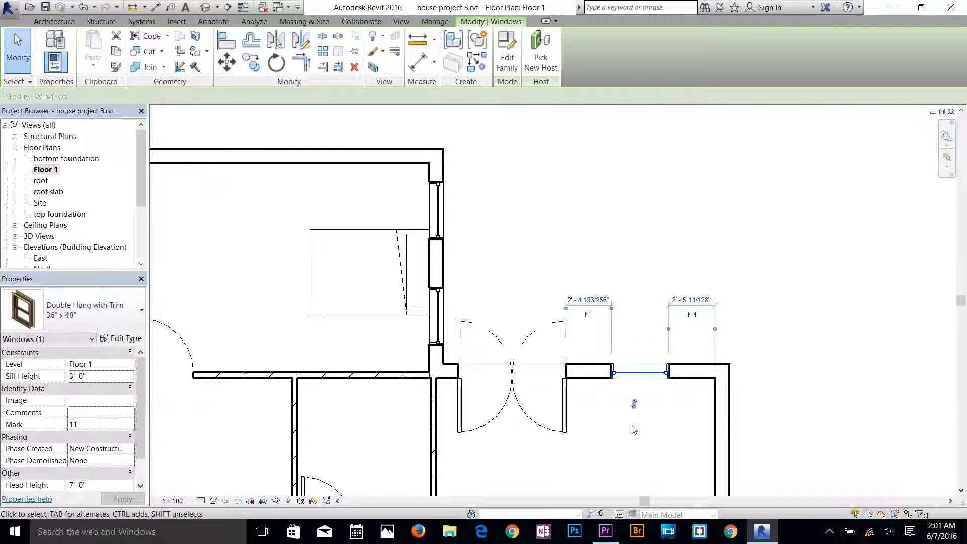
click(634, 430)
Move the window beside the front double doors slightly left, farther from the adjoining wall, by changing its distance dimension.
scroll(607, 433, down, 2)
middle_drag(604, 404, 630, 158)
scroll(636, 360, up, 4)
click(468, 387)
click(400, 319)
text(2)
key(Return)
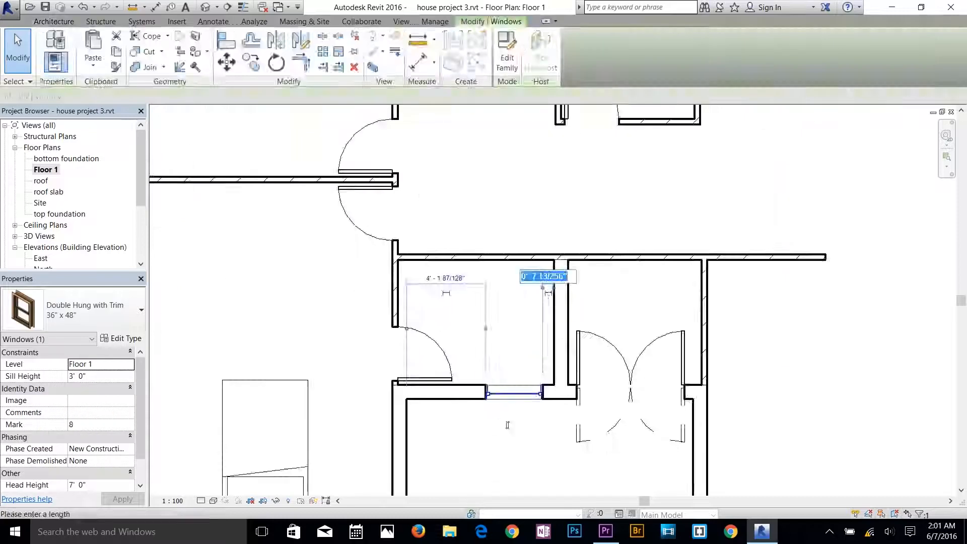
text(2)
key(Return)
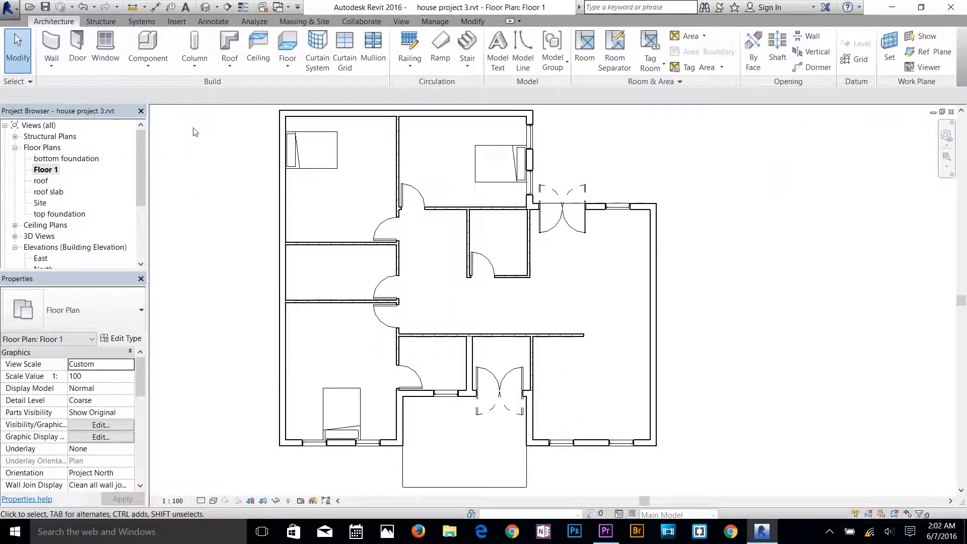
Load the Table-End furniture family from the Tables folder for placement as the 24" x 24" type.
click(147, 53)
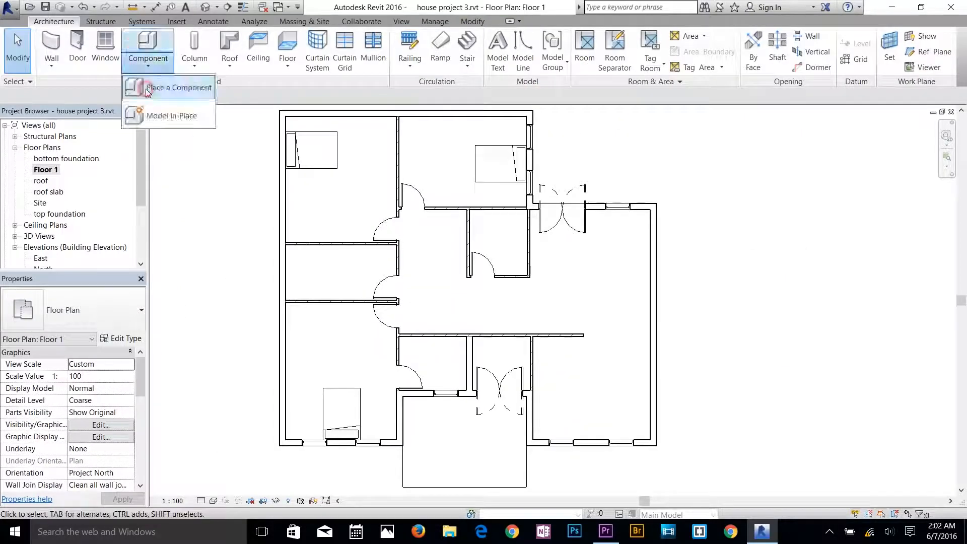
click(148, 88)
click(507, 53)
double_click(353, 364)
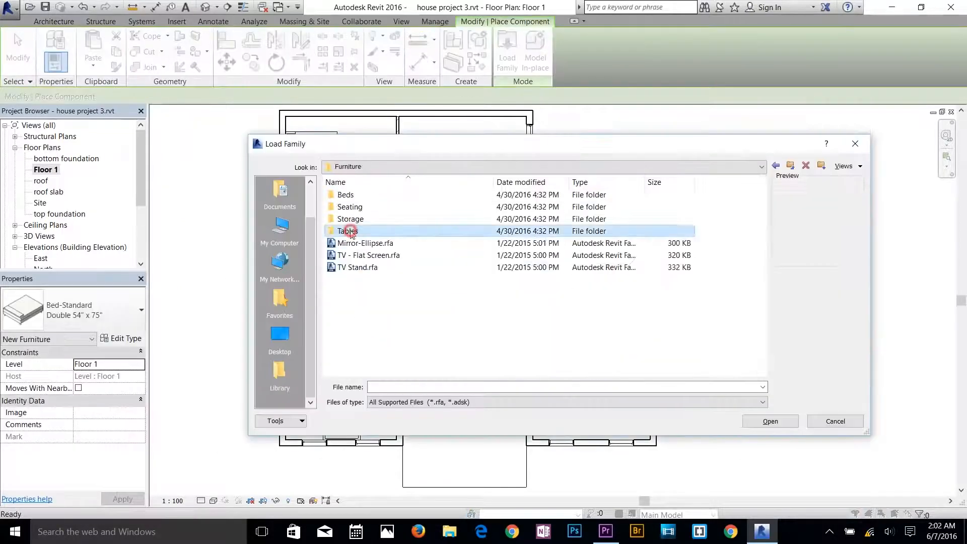
double_click(351, 232)
click(351, 232)
click(359, 269)
click(363, 281)
double_click(364, 280)
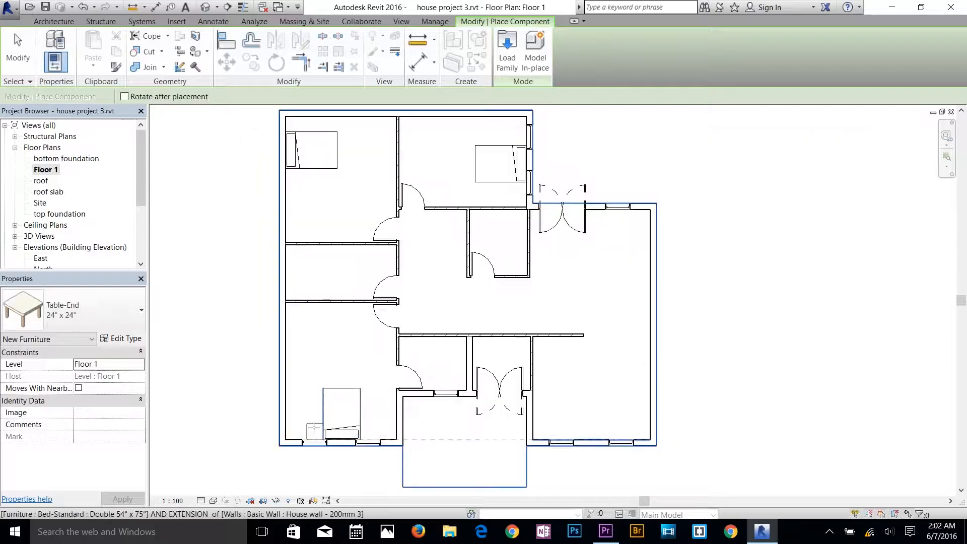
Place 24" x 24" end tables on both sides of the beds in the front-left and rear-left bedrooms.
scroll(314, 428, up, 1)
click(316, 427)
click(397, 431)
scroll(389, 328, down, 3)
scroll(356, 237, up, 3)
click(352, 268)
click(356, 191)
Place a 24" x 24" end table on each side of the bed in the rear bedroom with the two side windows.
scroll(357, 192, down, 2)
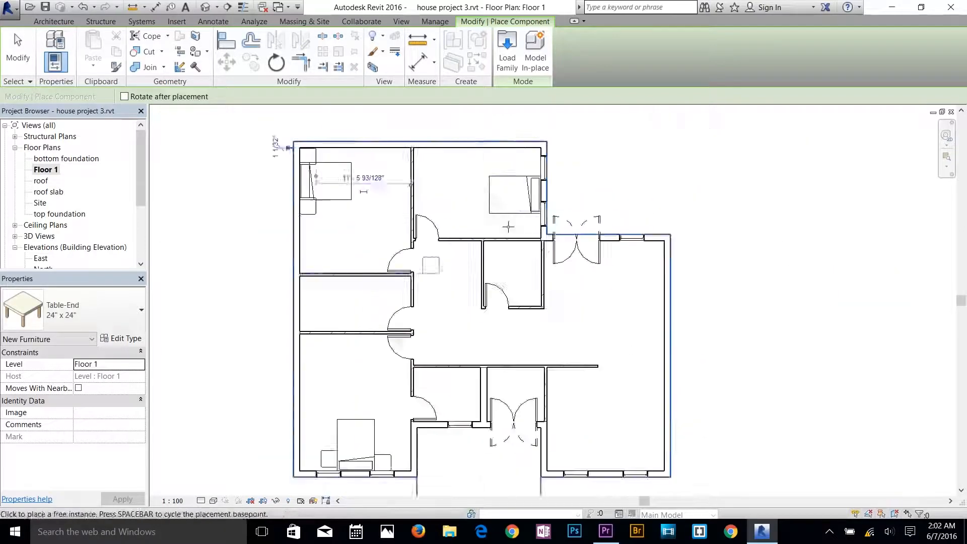
scroll(508, 226, up, 1)
click(544, 217)
click(545, 154)
scroll(553, 325, down, 2)
key(Escape)
Move the left end table in the front-left bedroom down against the front wall.
middle_drag(398, 433, 385, 366)
scroll(355, 376, up, 5)
click(358, 390)
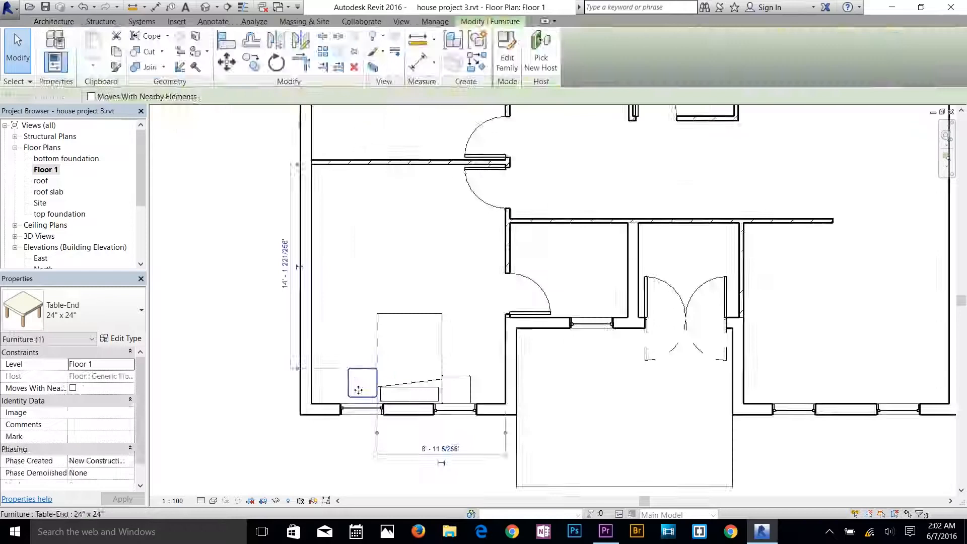
drag(358, 390, 358, 396)
click(337, 449)
scroll(336, 446, down, 2)
middle_drag(336, 446, 318, 487)
Load the Table-Dining Round w Chairs family from the furniture library's Tables folder.
click(146, 44)
click(510, 65)
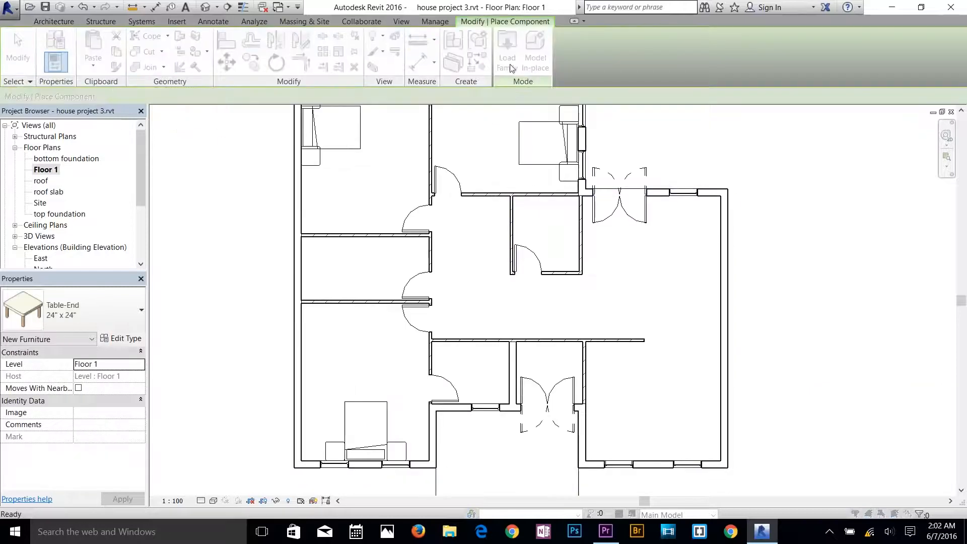
double_click(356, 206)
double_click(342, 328)
click(358, 268)
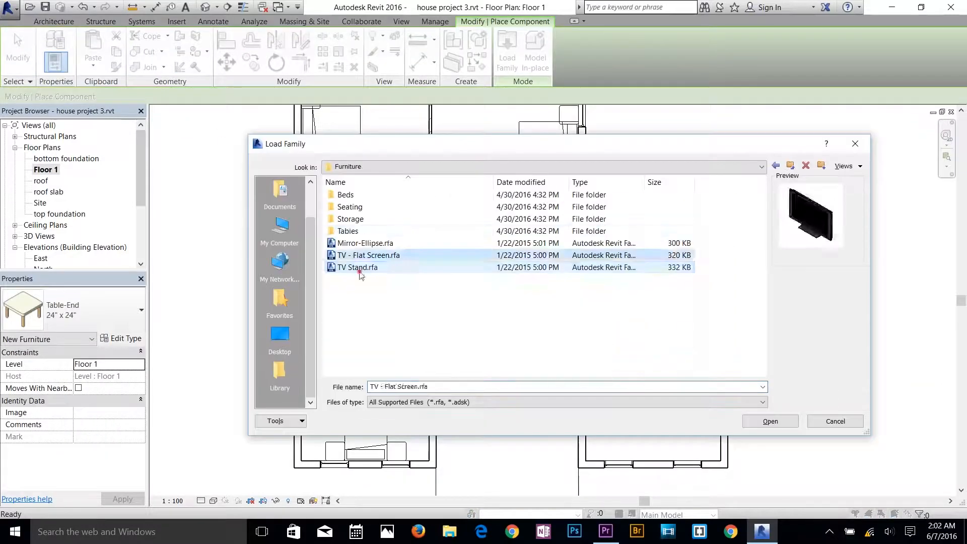
double_click(348, 231)
click(352, 231)
double_click(353, 232)
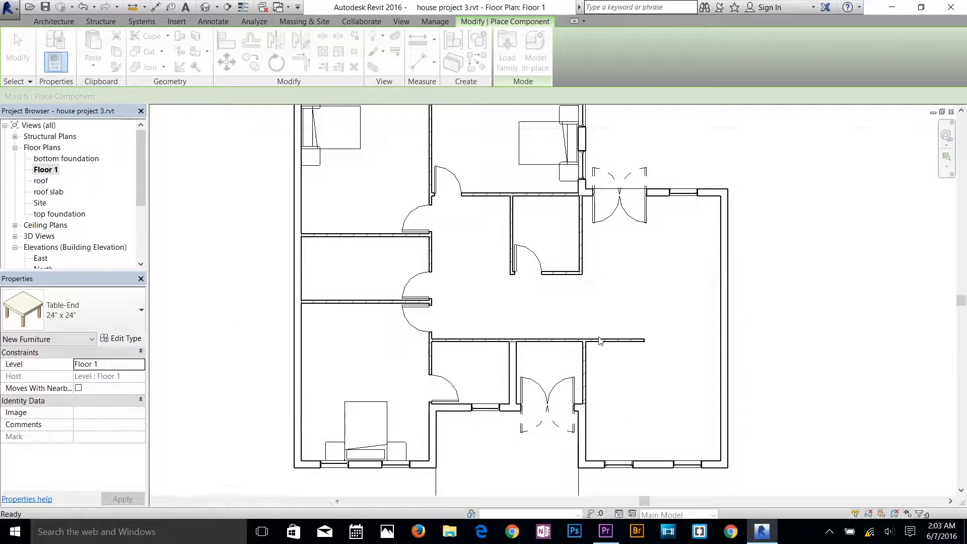
Place the round dining table with chairs in the front-right room and change its type to 84" Diameter.
click(652, 412)
key(Escape)
click(95, 310)
click(70, 87)
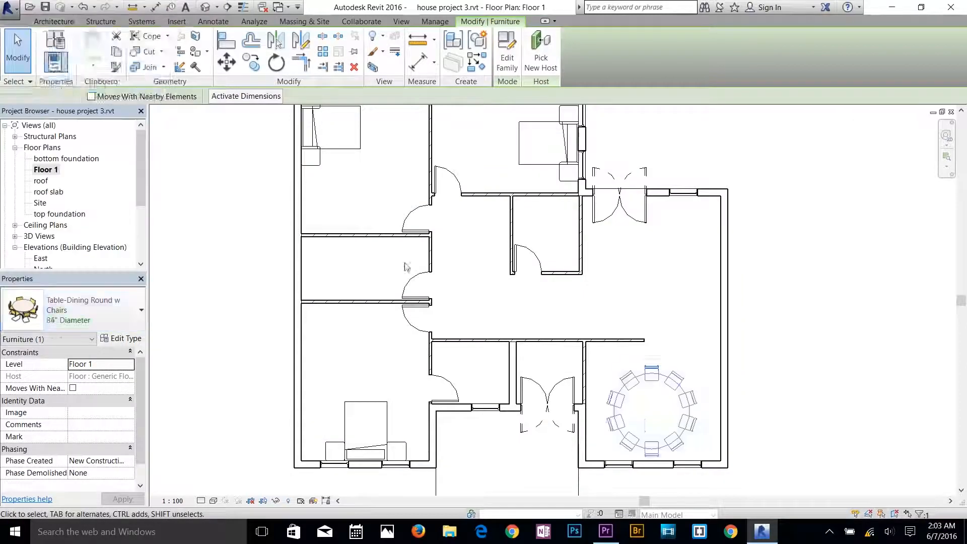
Shift the round dining table slightly right and up to centre it in the front-right room.
click(407, 267)
click(657, 403)
drag(658, 402, 661, 404)
click(395, 315)
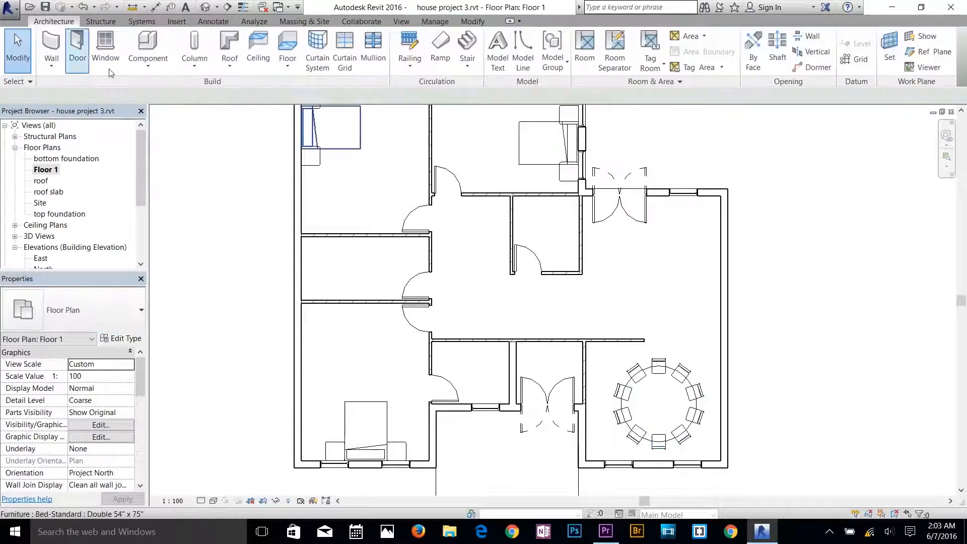
Look through the US Imperial family library, including the Detail Items division folders, for further components to load.
click(148, 46)
click(507, 51)
double_click(352, 204)
scroll(371, 352, down, 5)
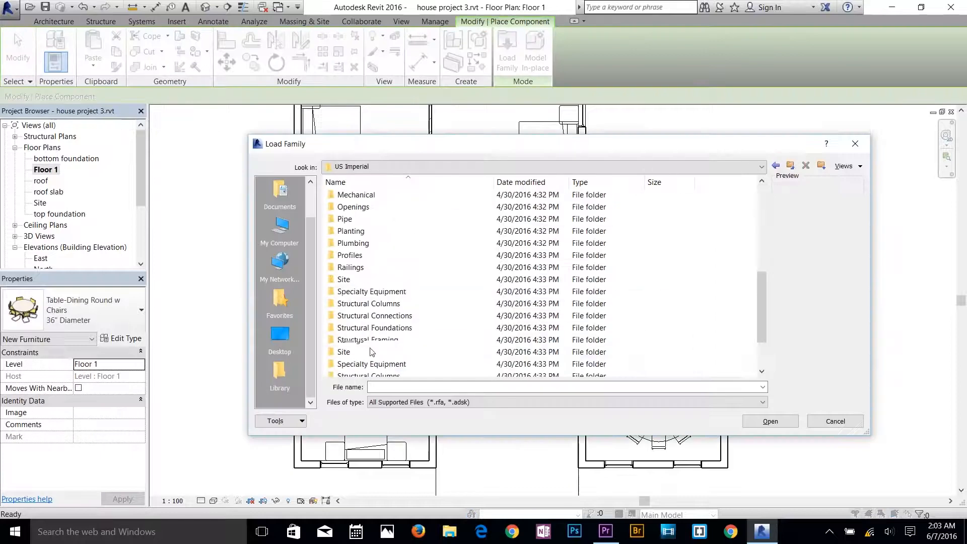
scroll(370, 349, down, 2)
scroll(368, 323, up, 5)
double_click(368, 195)
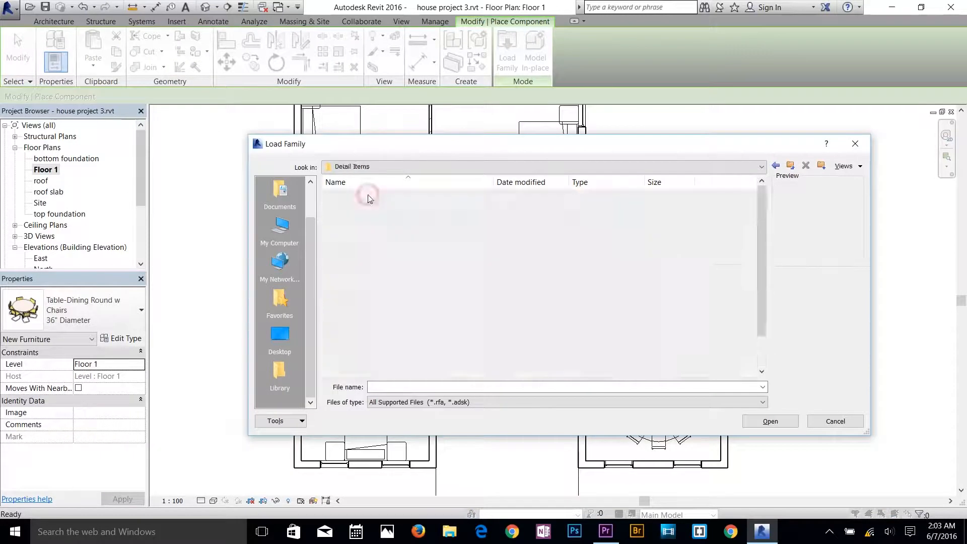
double_click(388, 316)
double_click(380, 196)
double_click(380, 195)
click(380, 195)
click(791, 166)
click(790, 166)
click(790, 166)
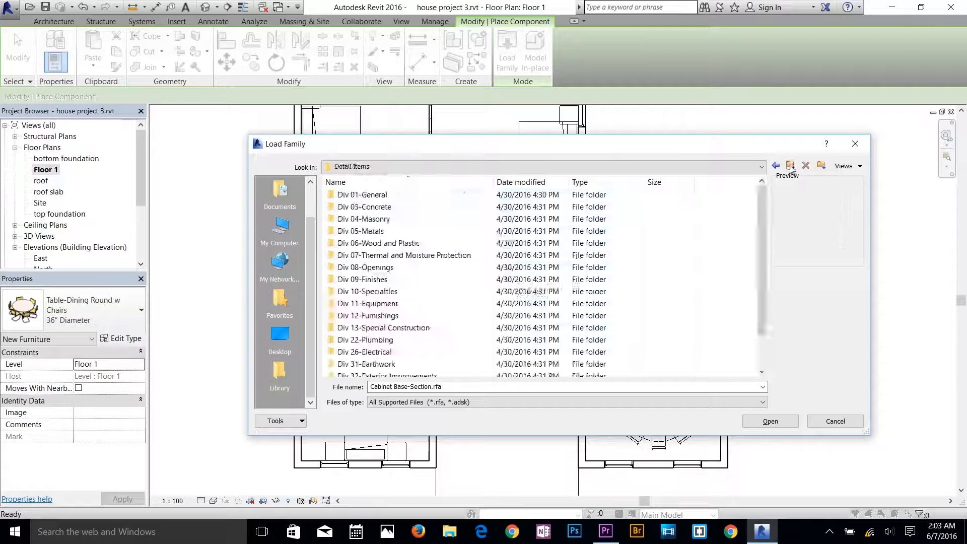
scroll(368, 364, down, 2)
double_click(385, 316)
double_click(381, 195)
click(790, 167)
click(790, 167)
click(790, 167)
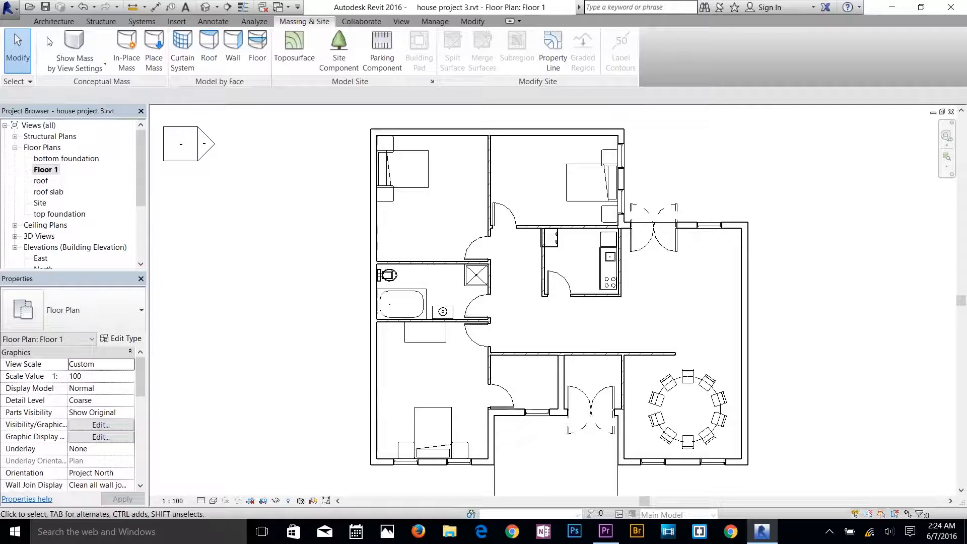
Save the house project.
click(53, 22)
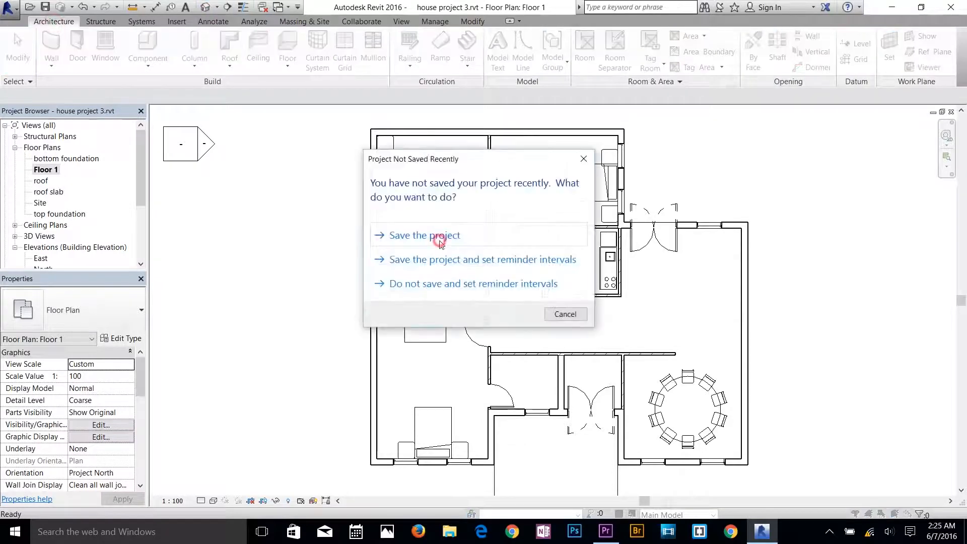
click(440, 243)
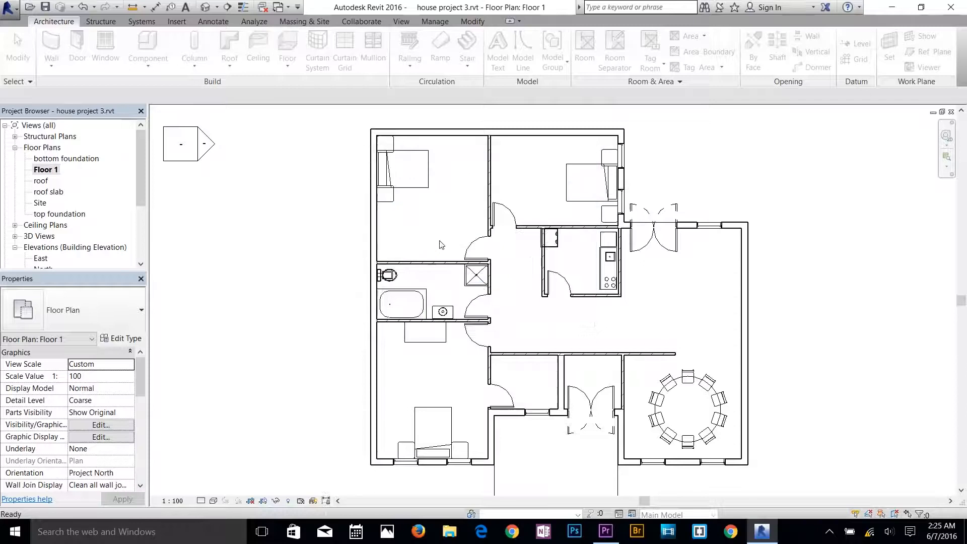
Examine the furnished house in the 3D view from several sides, including the bedrooms, bathroom and front porch.
scroll(591, 289, down, 6)
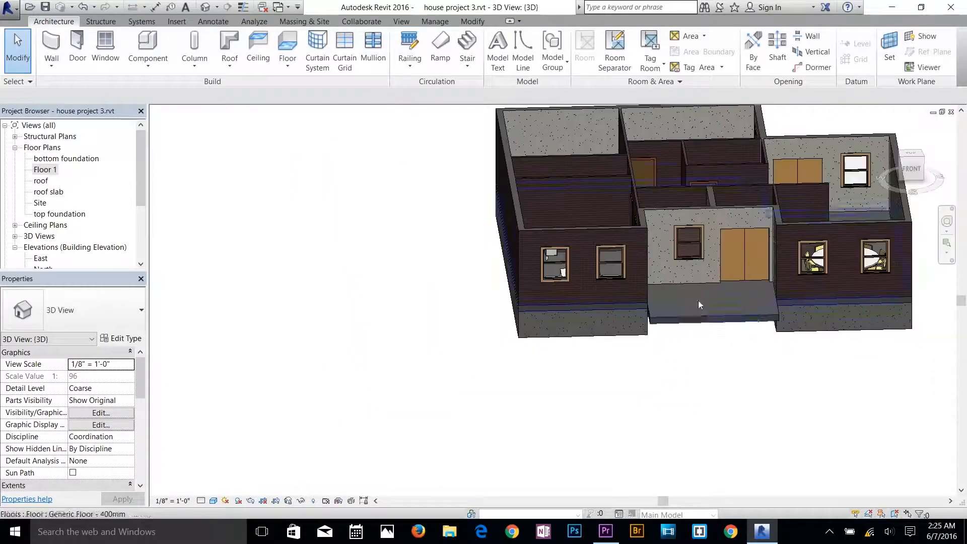
shift+middle_drag(733, 280, 661, 315)
scroll(842, 280, up, 3)
shift+middle_drag(545, 368, 642, 294)
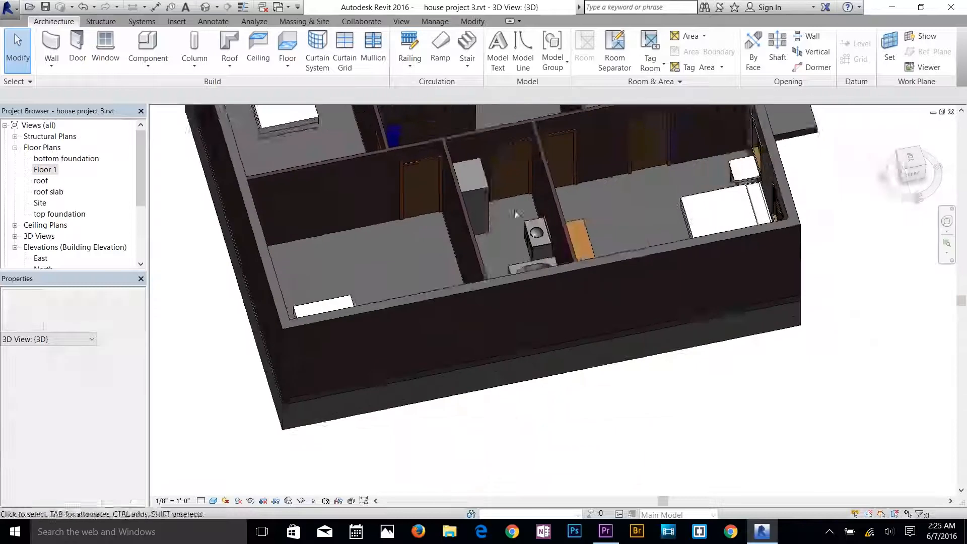
scroll(641, 293, up, 3)
shift+middle_drag(769, 315, 547, 262)
middle_drag(624, 346, 444, 276)
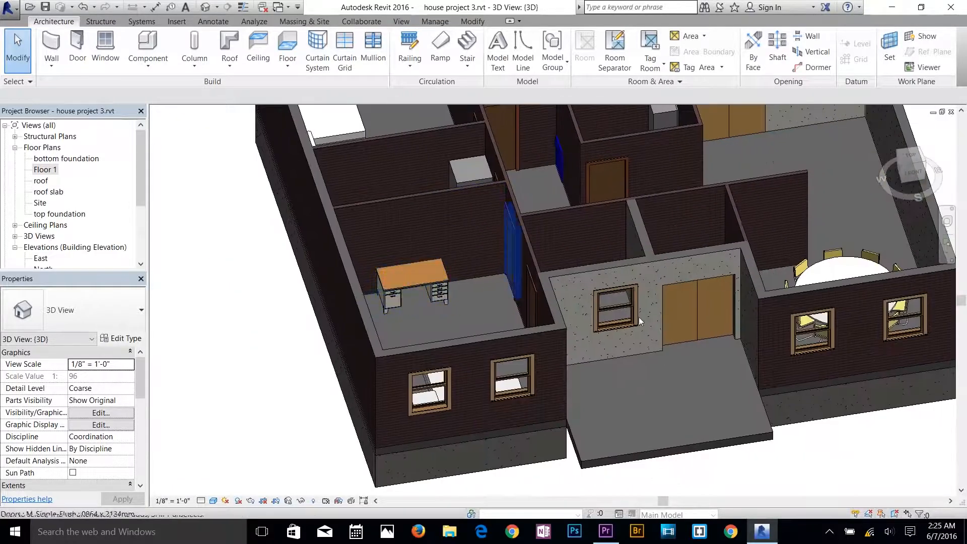
shift+middle_drag(685, 340, 618, 299)
scroll(495, 238, down, 2)
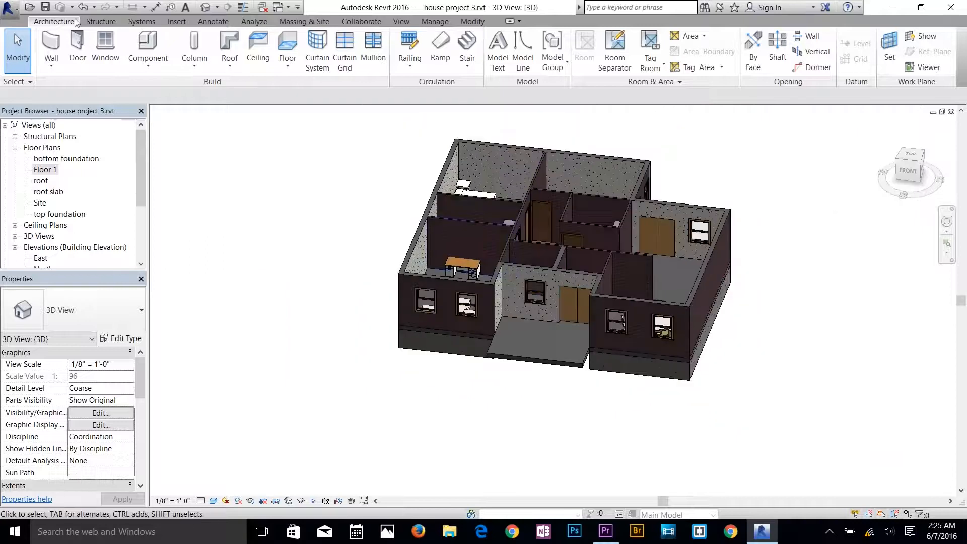
In the Site plan, create a four-point toposurface around the house at absolute elevation 0' 1".
double_click(40, 204)
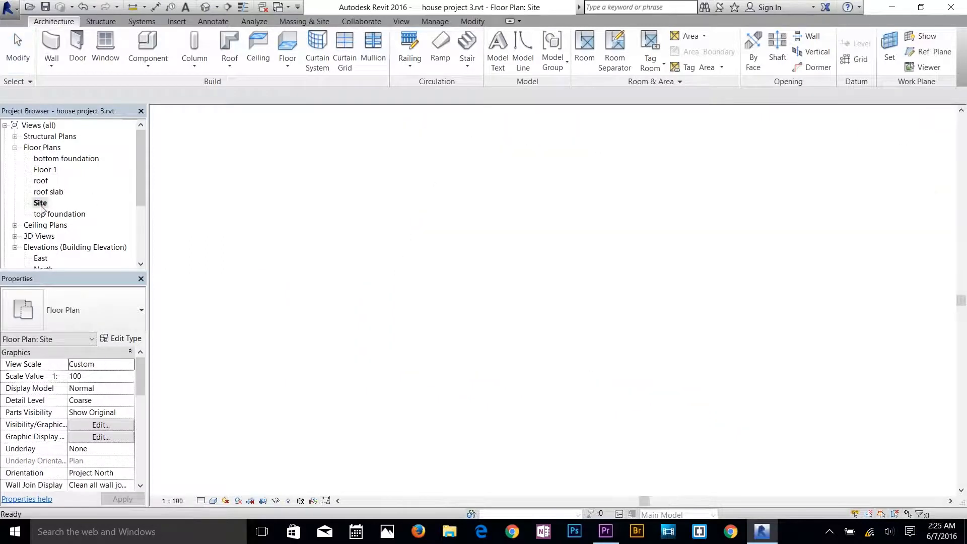
click(301, 22)
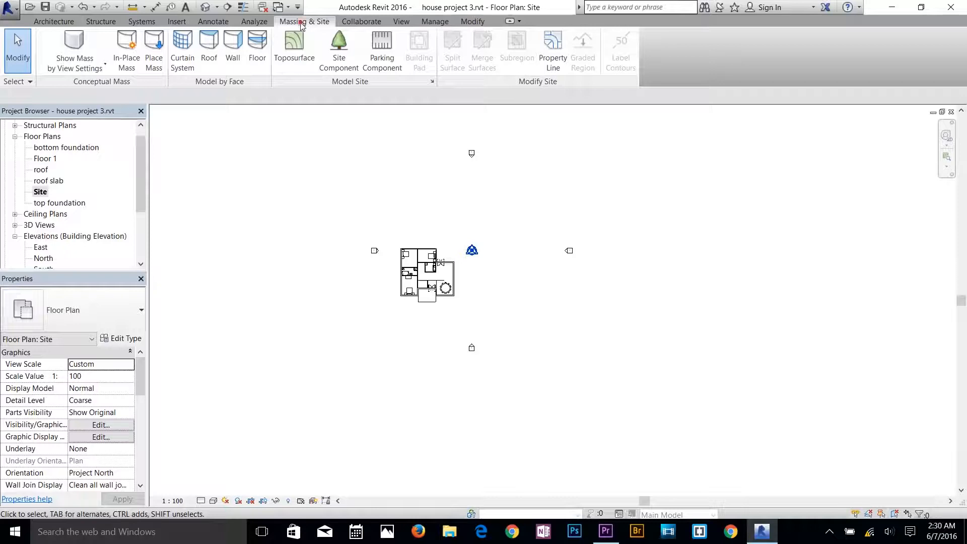
click(294, 51)
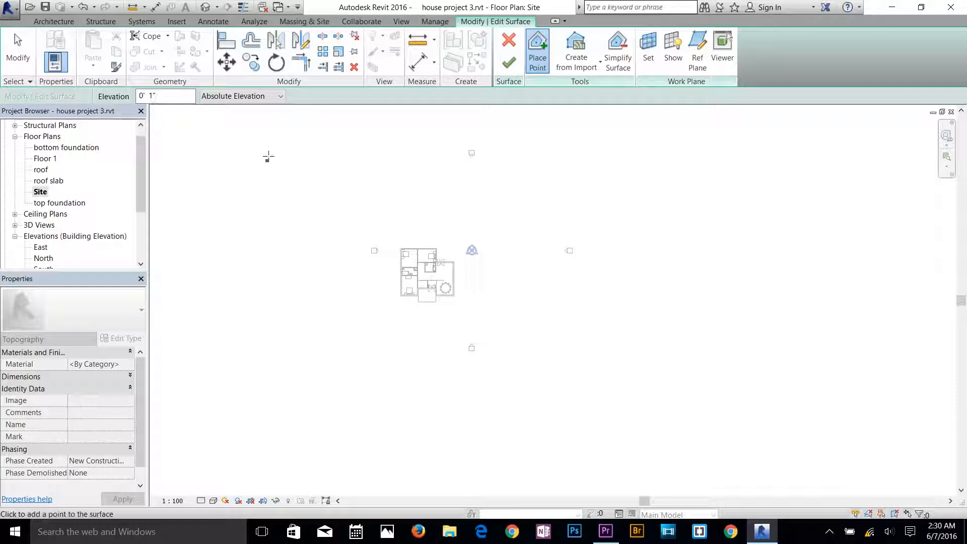
click(353, 175)
click(656, 427)
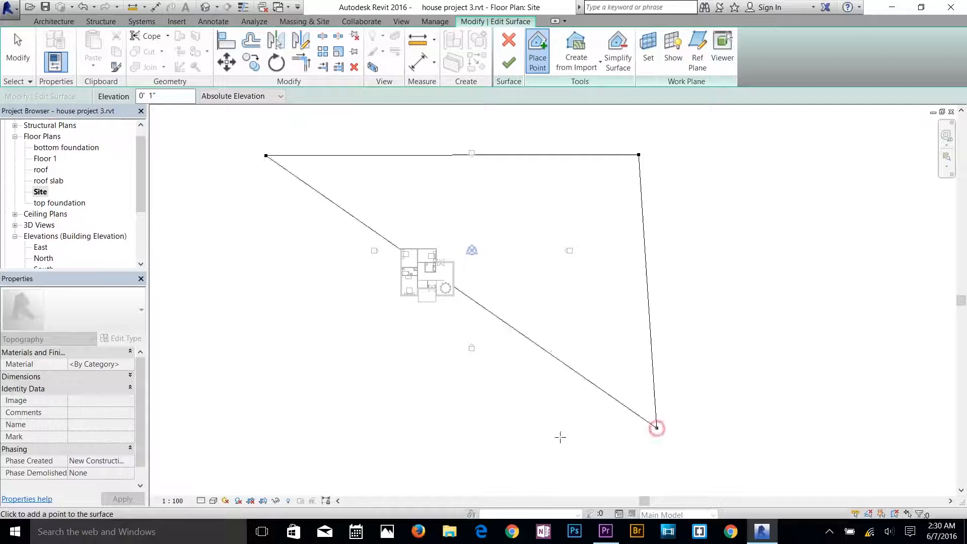
click(257, 438)
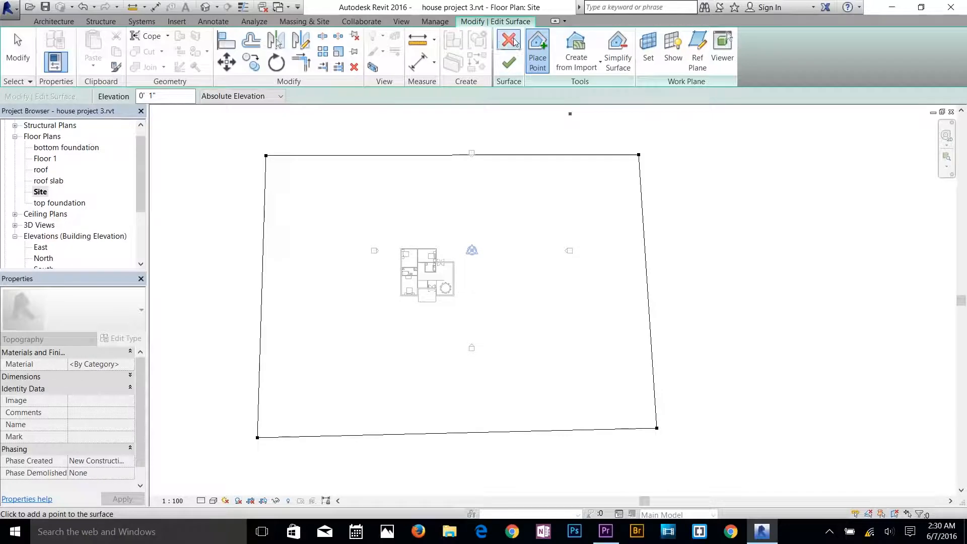
click(504, 67)
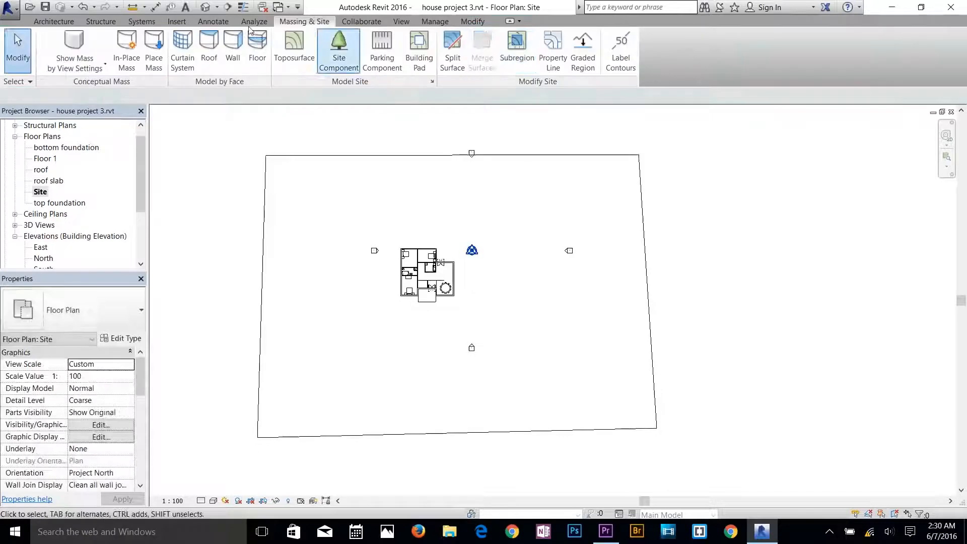
Inspect the toposurface in the 3D view close up around the front porch and foundation.
click(205, 7)
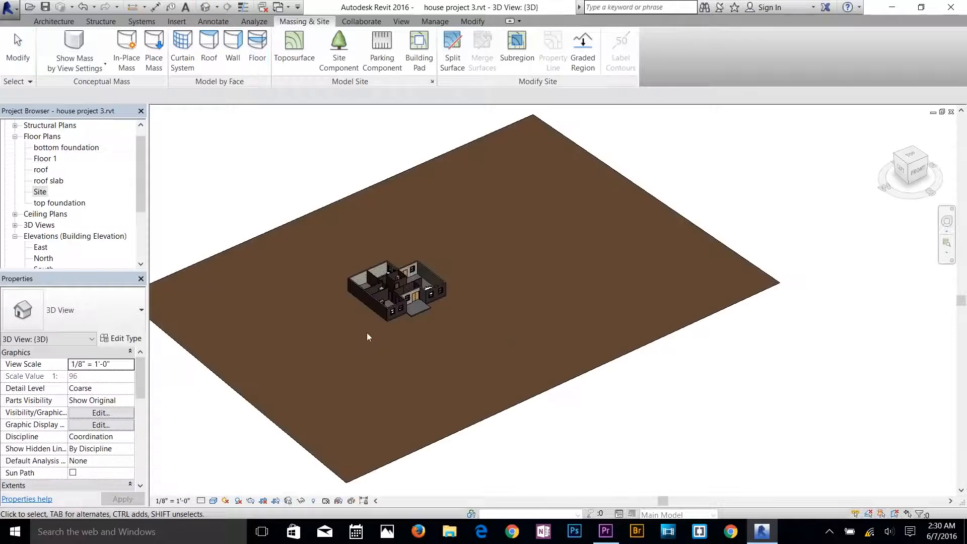
scroll(397, 290, up, 8)
scroll(397, 291, up, 4)
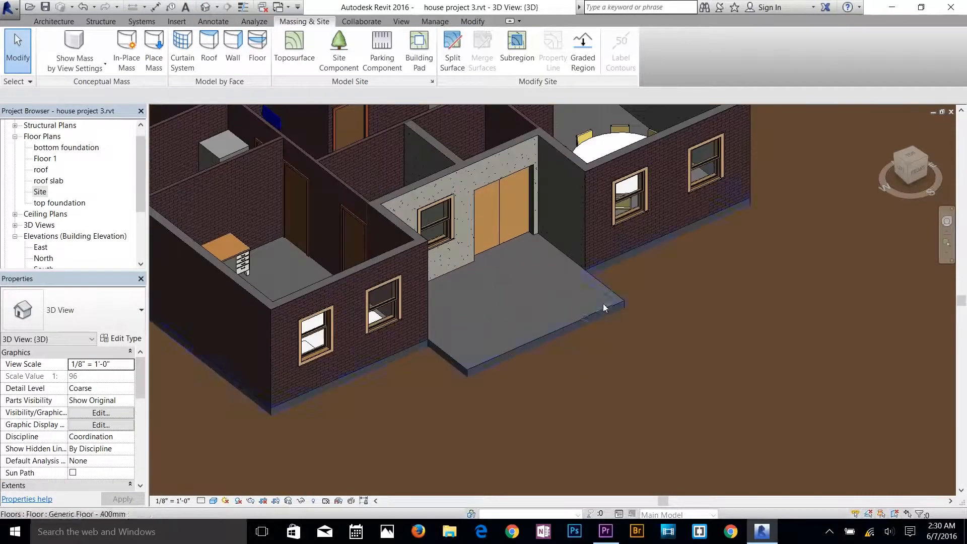
Set the 3D view's visual style to Hidden Line.
shift+middle_drag(615, 335, 668, 295)
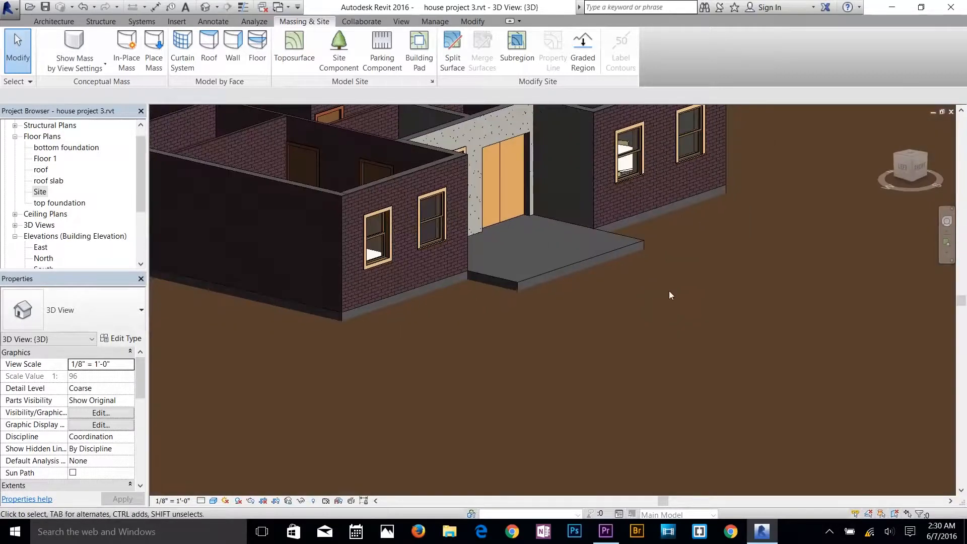
scroll(695, 327, down, 4)
shift+middle_drag(727, 367, 681, 315)
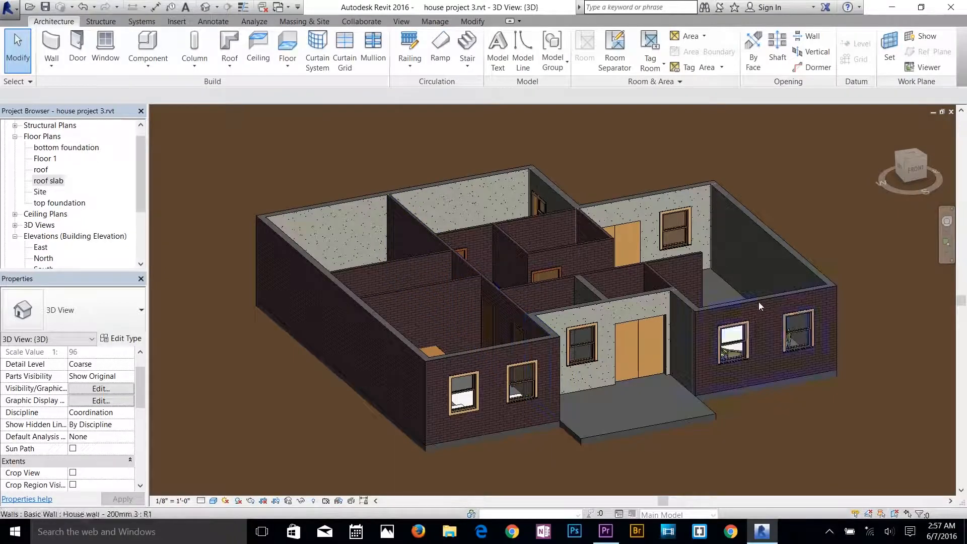
click(213, 501)
click(242, 439)
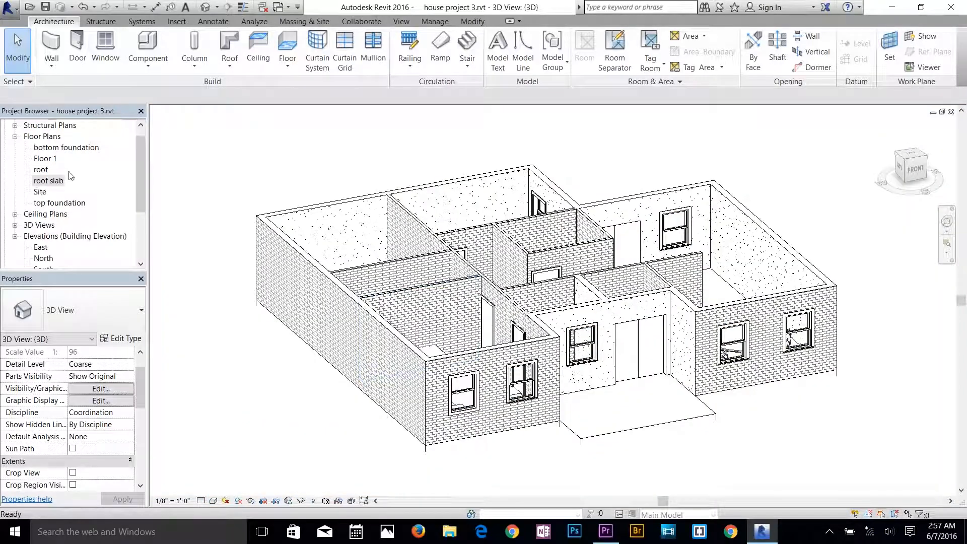
In the roof slab plan, start a sloped roof by footprint with a 2' 0" overhang, picking the west, north and east exterior walls.
double_click(54, 181)
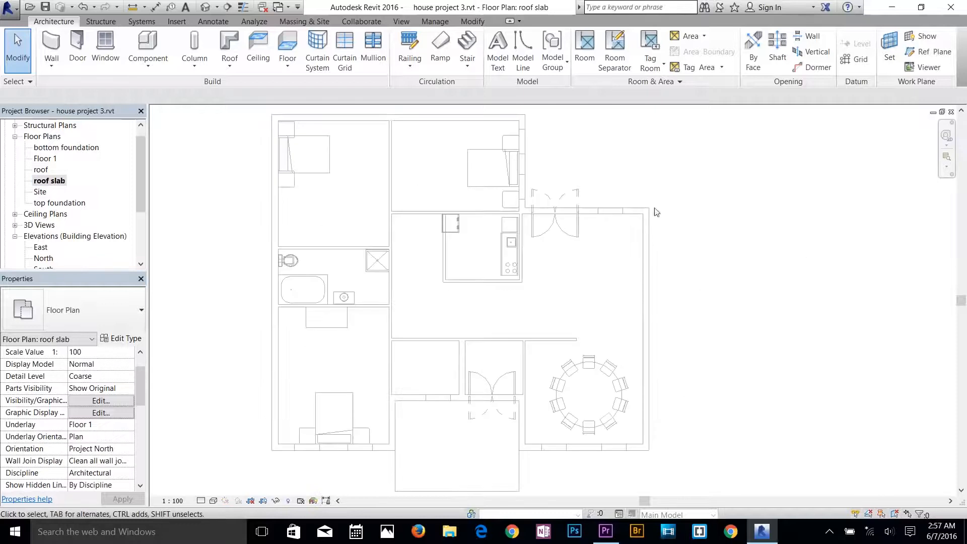
click(230, 67)
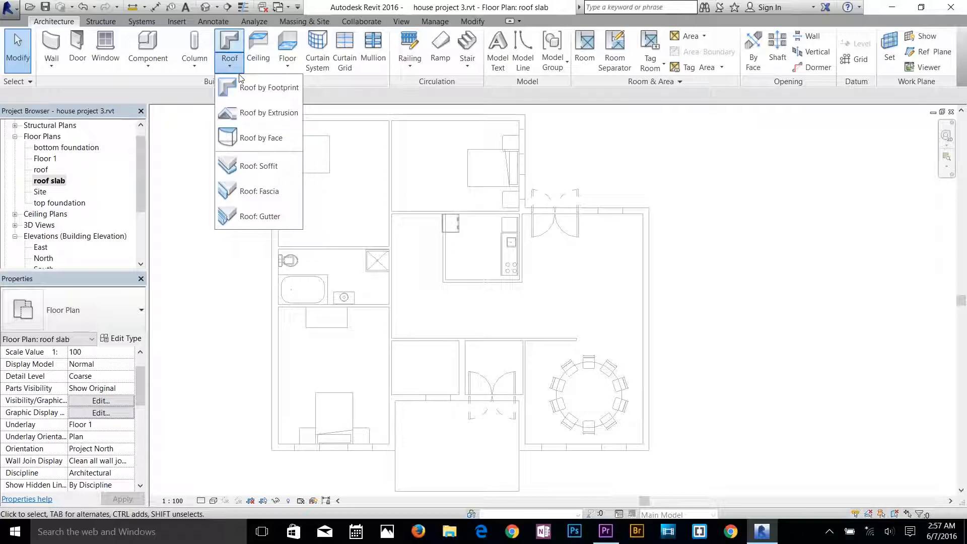
click(268, 89)
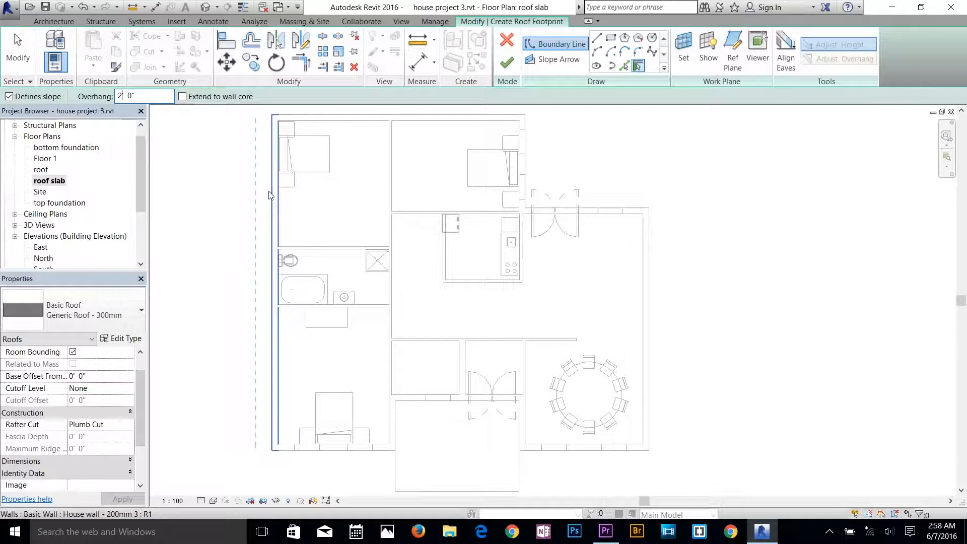
click(638, 69)
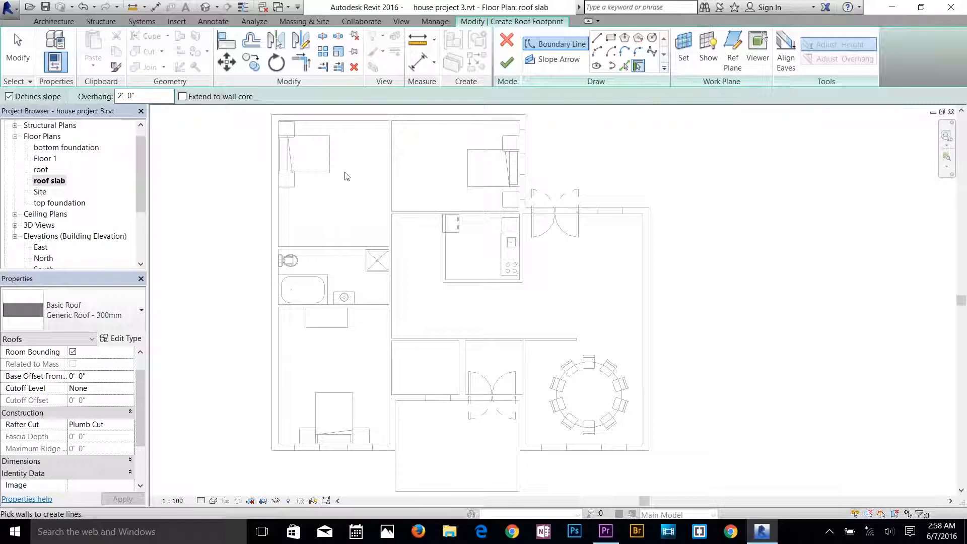
click(269, 202)
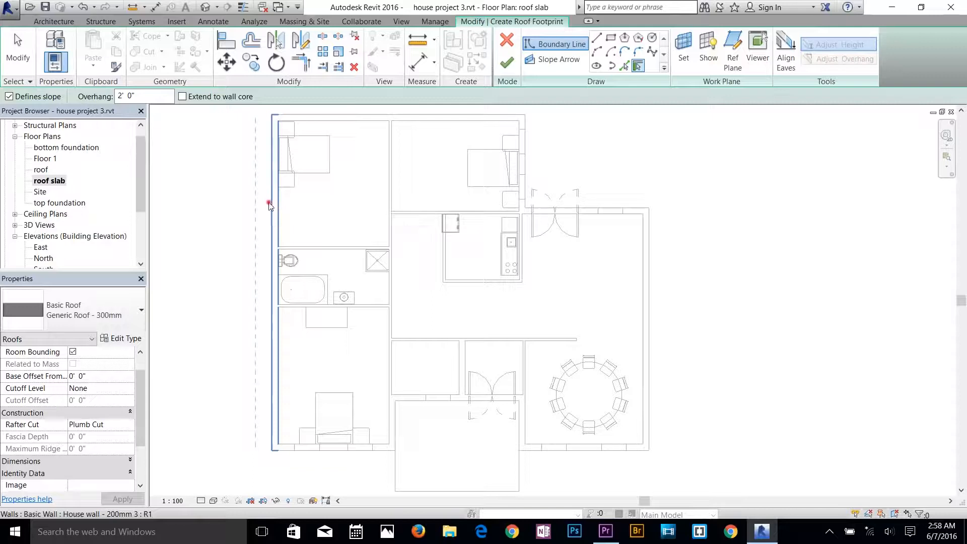
middle_drag(330, 128, 323, 175)
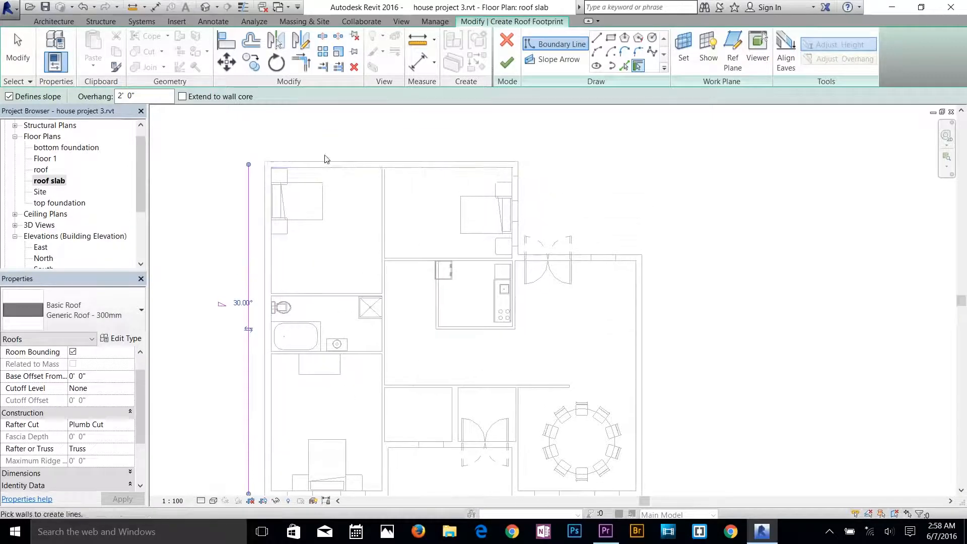
click(322, 161)
click(521, 216)
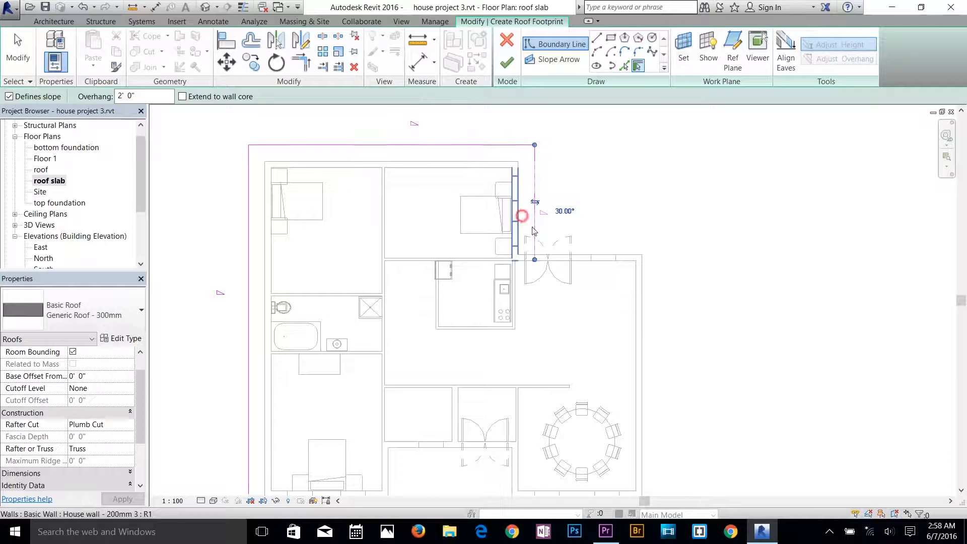
click(604, 257)
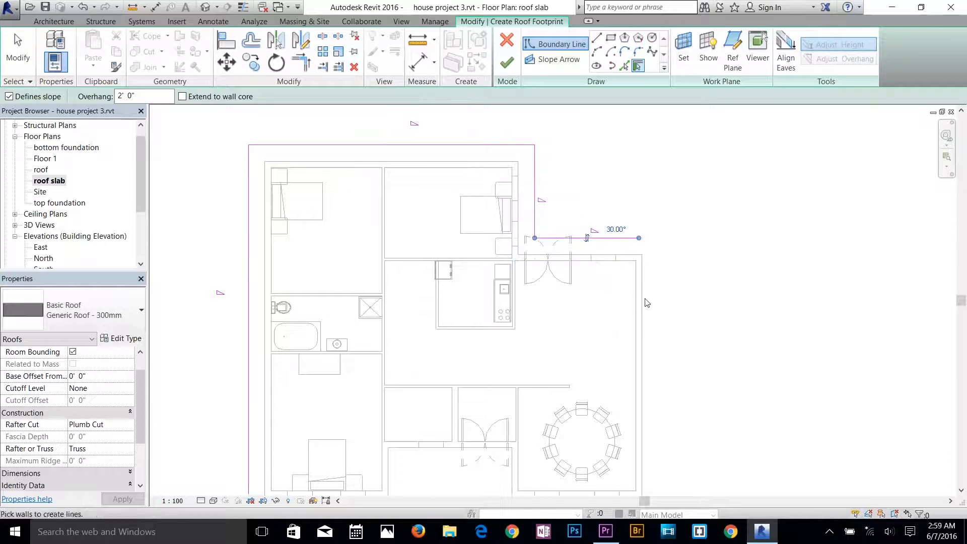
click(644, 298)
Add the front exterior walls to the roof boundary, including the three walls around the recessed porch.
scroll(655, 296, down, 1)
mouse_move(656, 296)
middle_down()
mouse_move(656, 210)
mouse_move(670, 154)
middle_up()
click(614, 332)
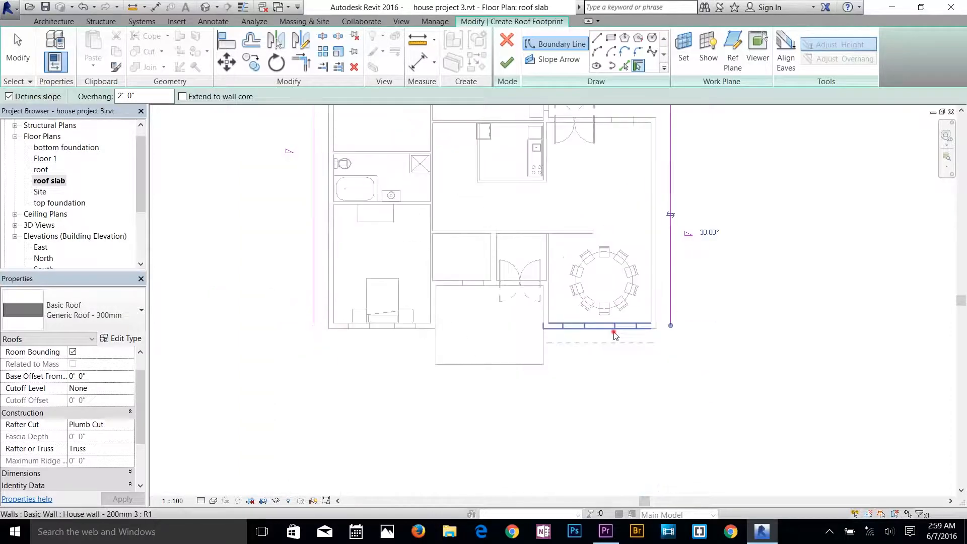
click(541, 313)
click(482, 288)
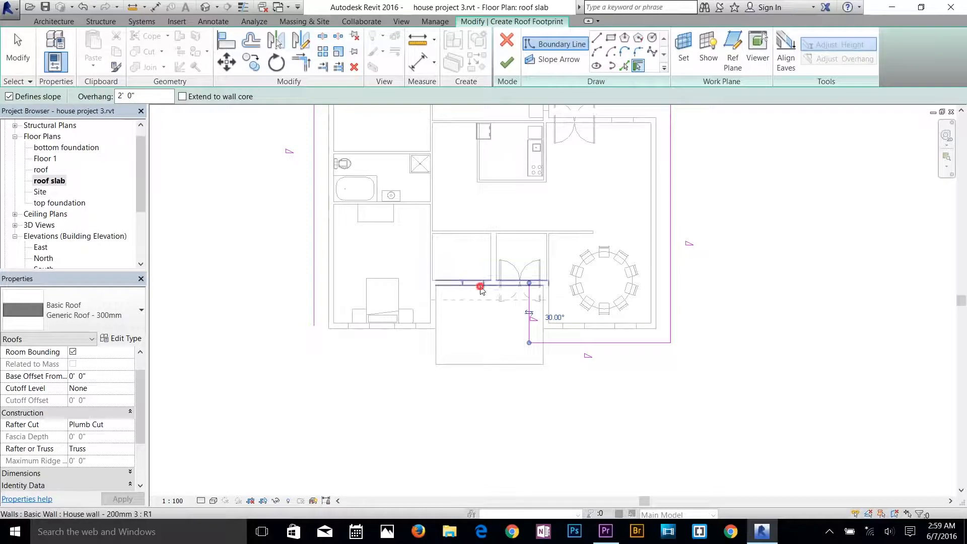
click(420, 333)
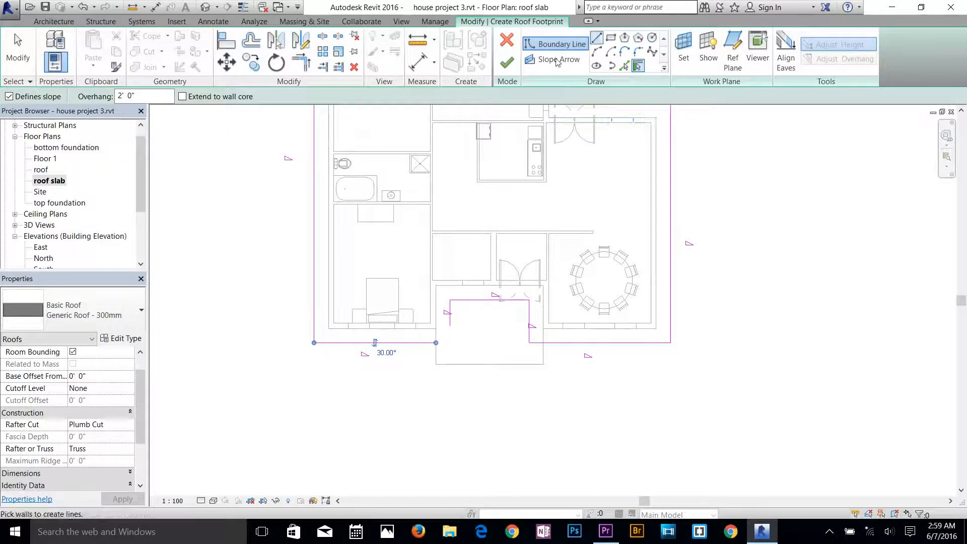
Delete the three roof boundary lines inside the porch recess.
click(18, 51)
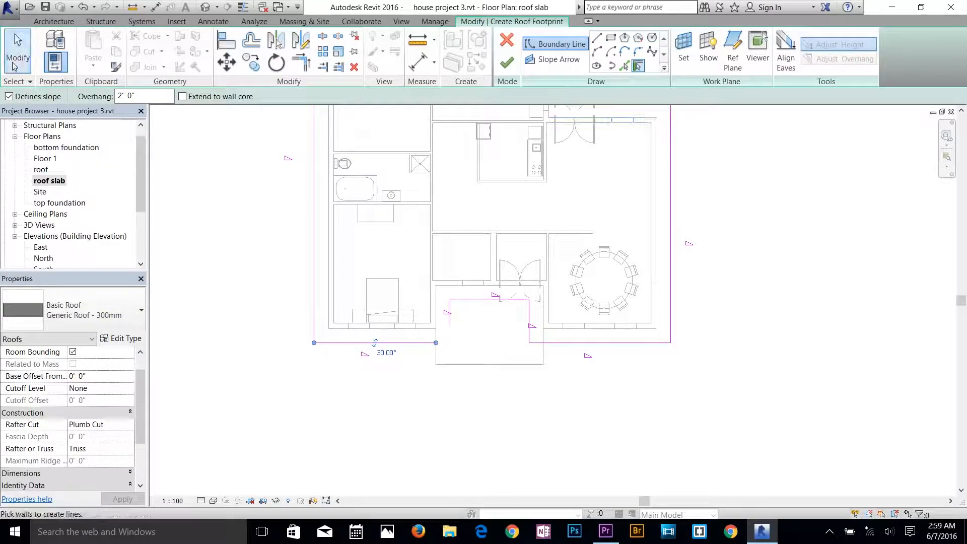
click(459, 300)
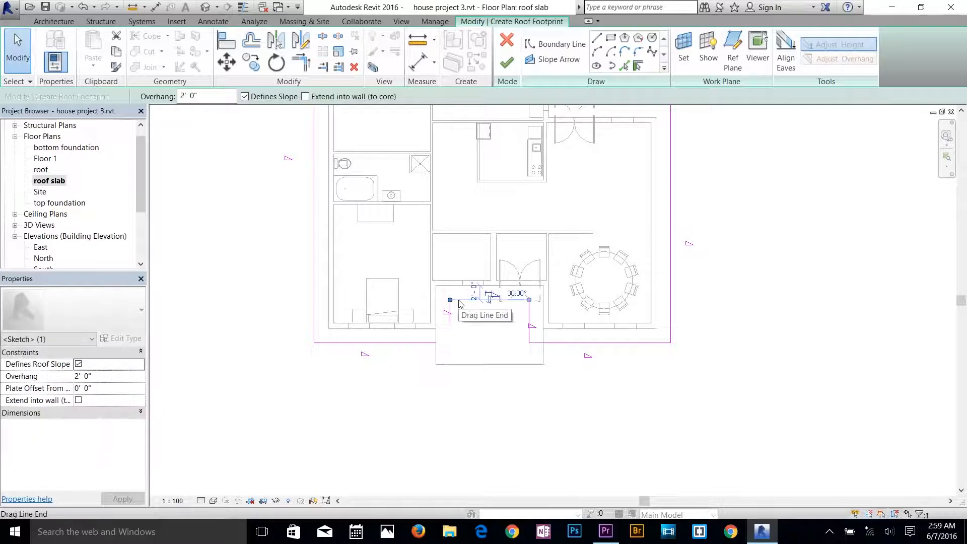
key(Delete)
click(450, 323)
key(Delete)
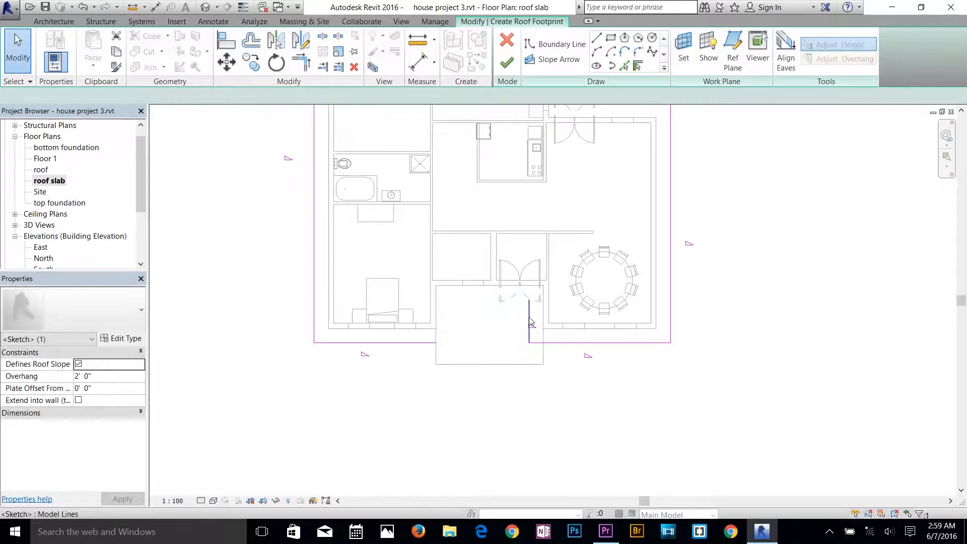
click(529, 324)
key(Delete)
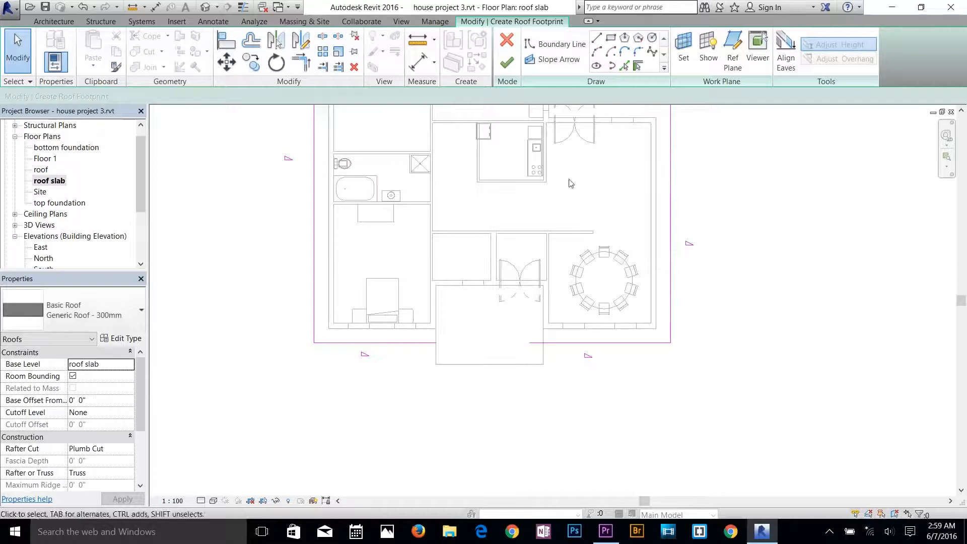
Draw three slope-defining boundary lines along the porch slab's side and front edges, starting and ending at the front eave line.
click(598, 39)
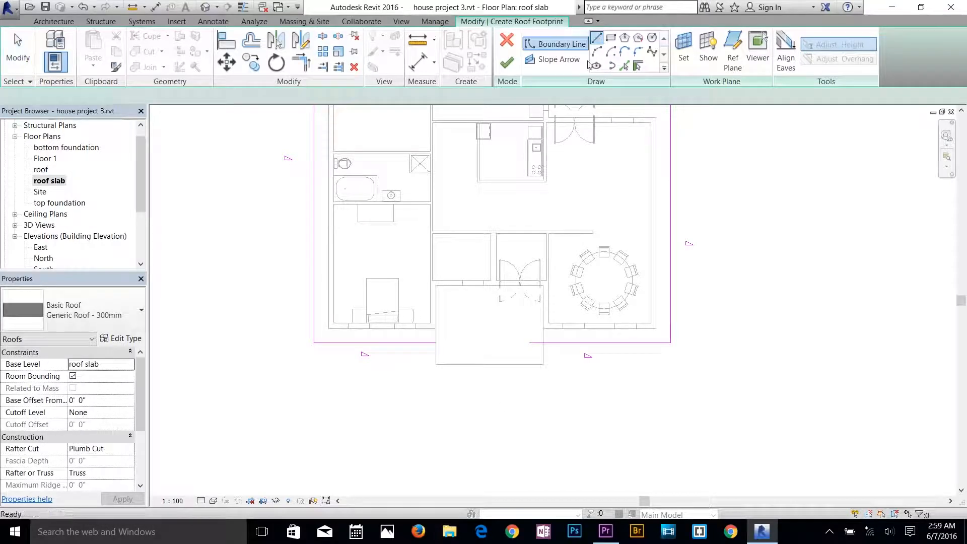
click(543, 342)
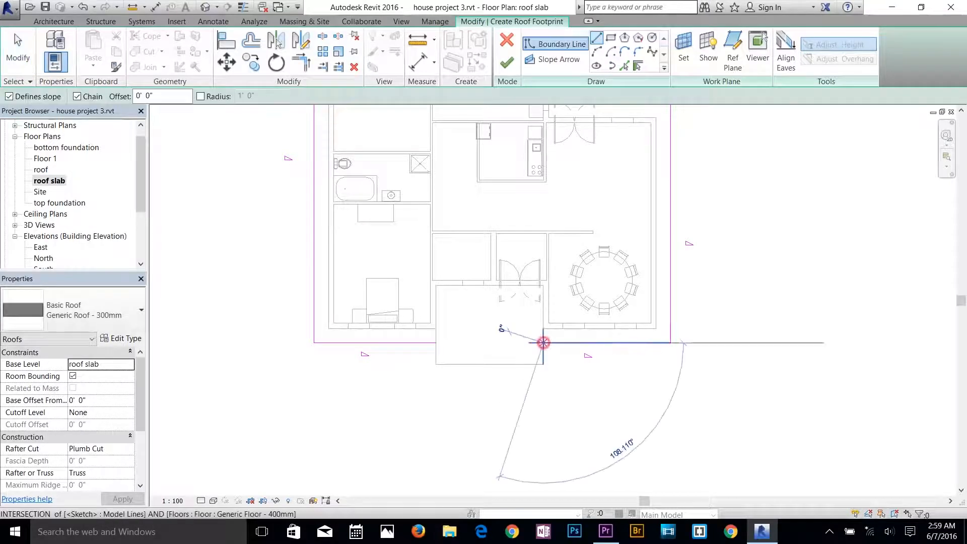
click(544, 364)
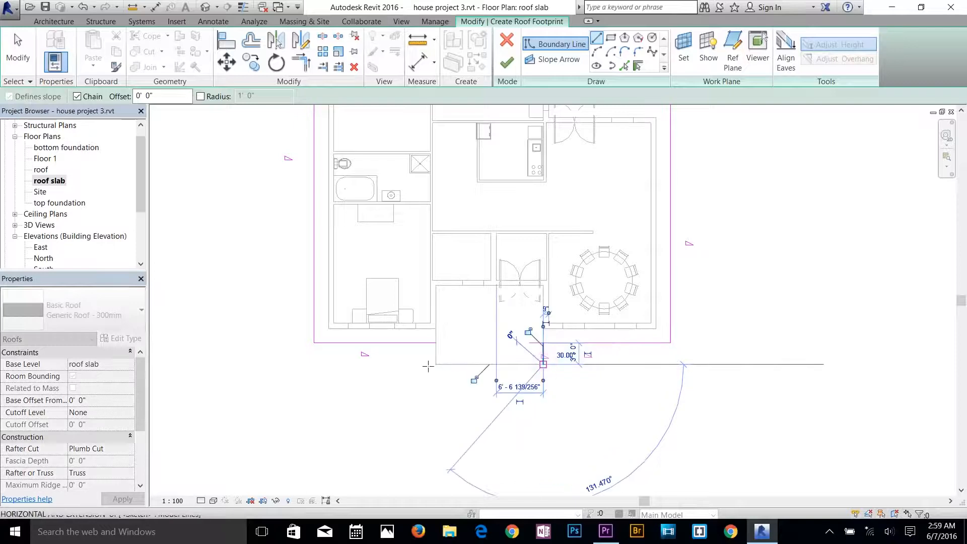
click(436, 364)
click(436, 343)
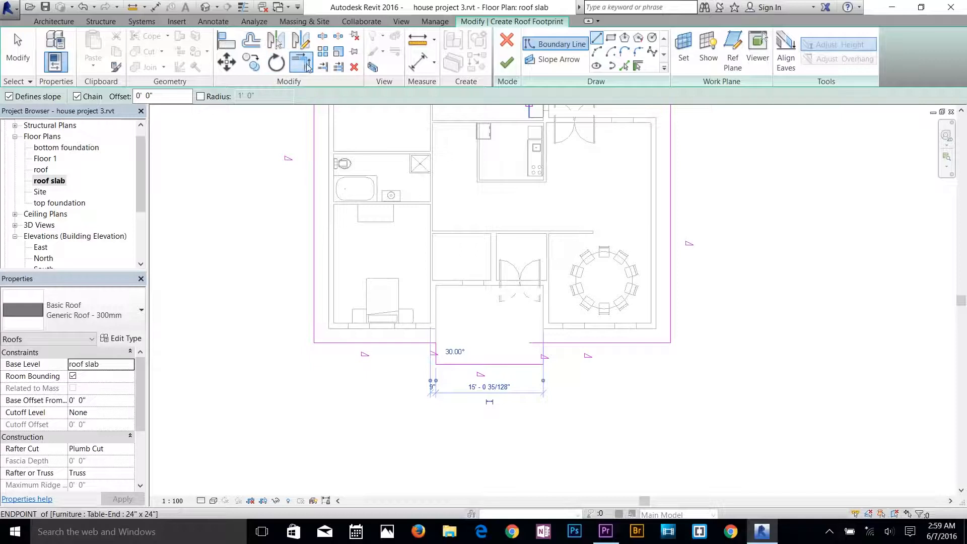
Trim the front eave lines to the porch boundary lines at both corners and finish the roof footprint.
click(307, 65)
click(543, 355)
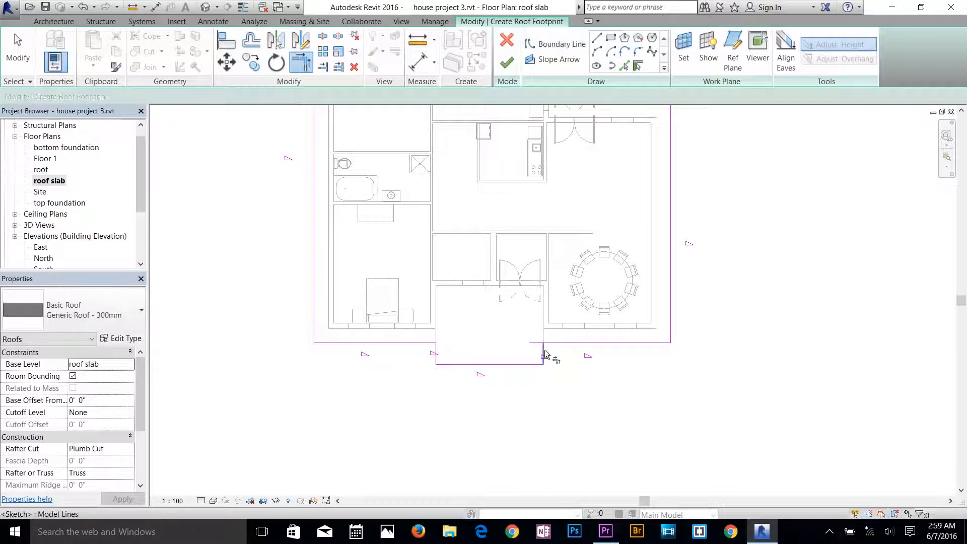
click(556, 343)
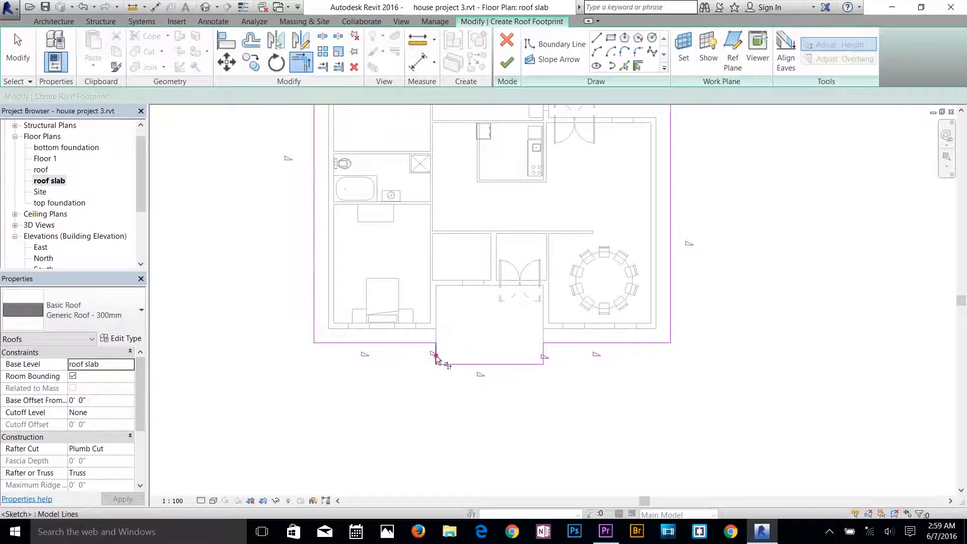
click(425, 343)
middle_drag(525, 264, 508, 359)
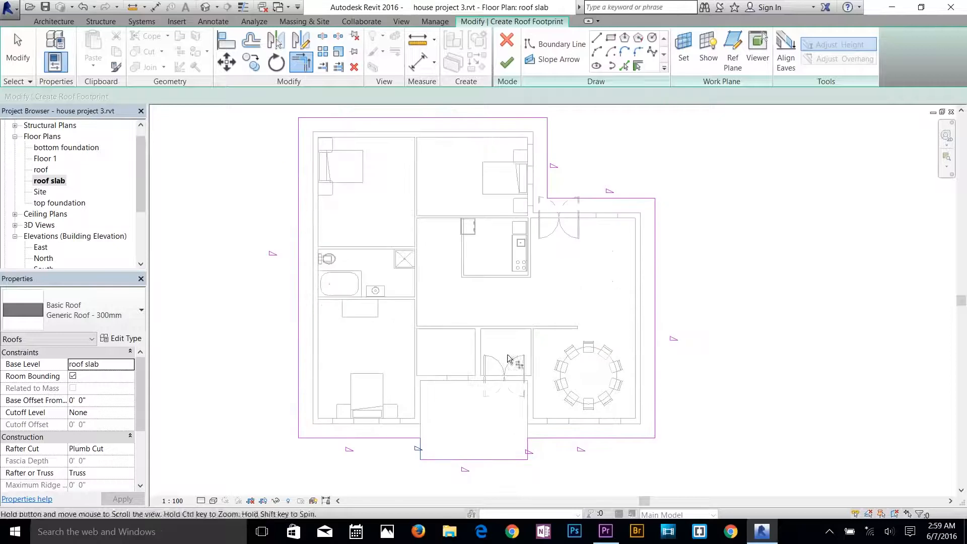
click(507, 64)
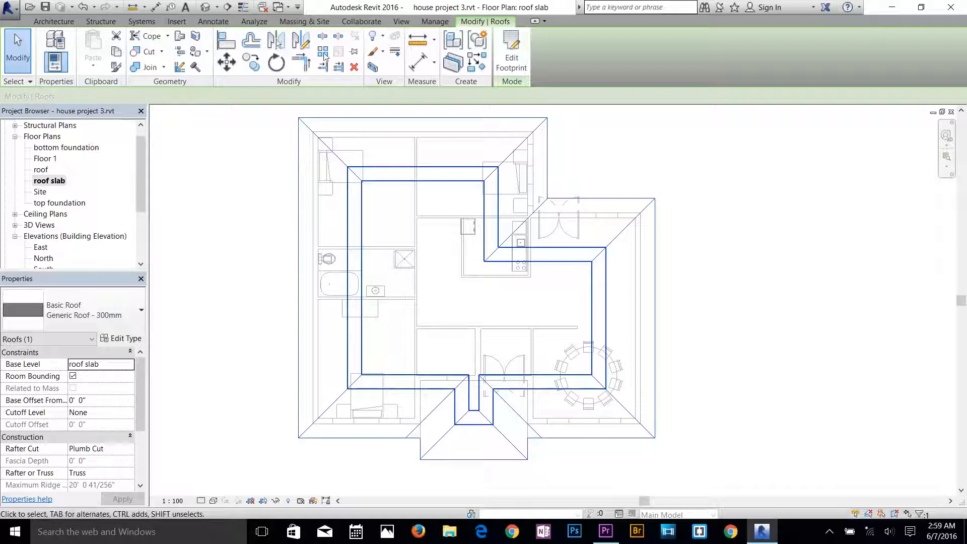
Open the 3D view, set its visual style to Shaded, and view the roof over the porch up close.
click(206, 8)
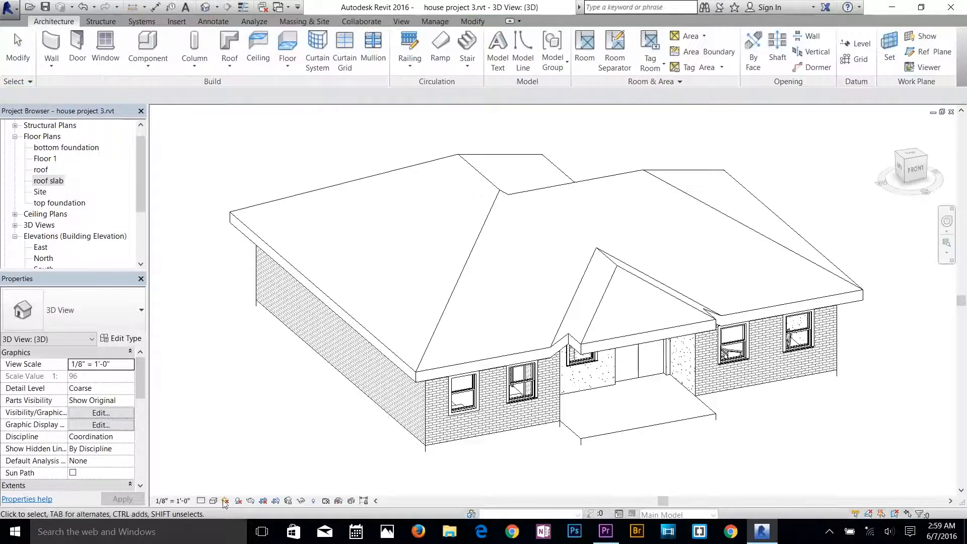
click(225, 501)
click(232, 454)
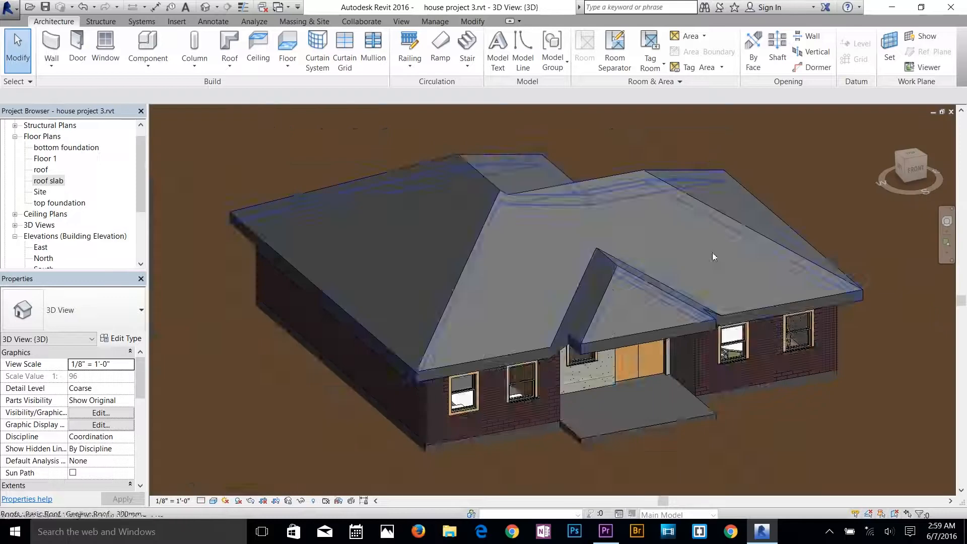
scroll(712, 252, up, 2)
scroll(629, 283, down, 2)
scroll(621, 331, up, 2)
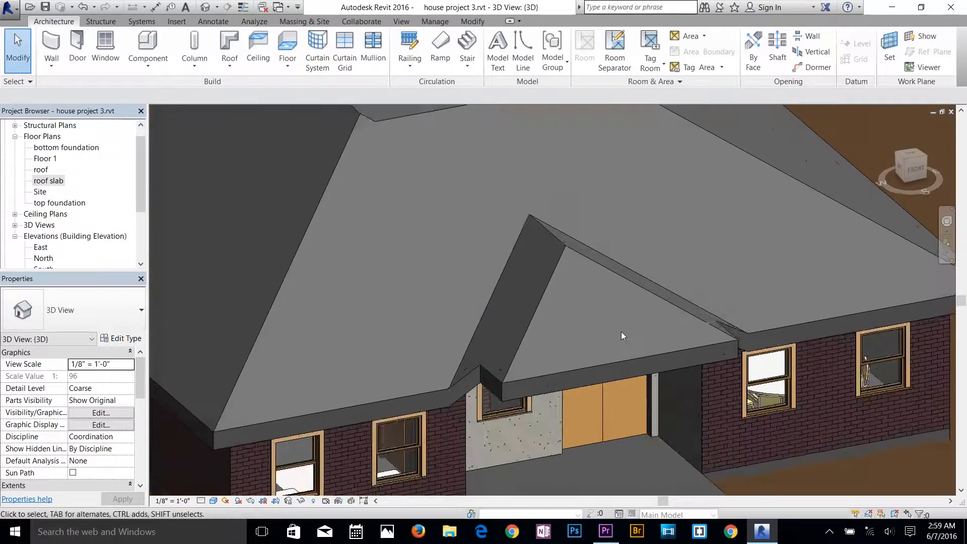
Temporarily hide the topography element in the 3D view and inspect the porch roof's eaves from below.
shift+middle_drag(602, 334, 593, 229)
scroll(554, 322, down, 2)
scroll(557, 342, down, 2)
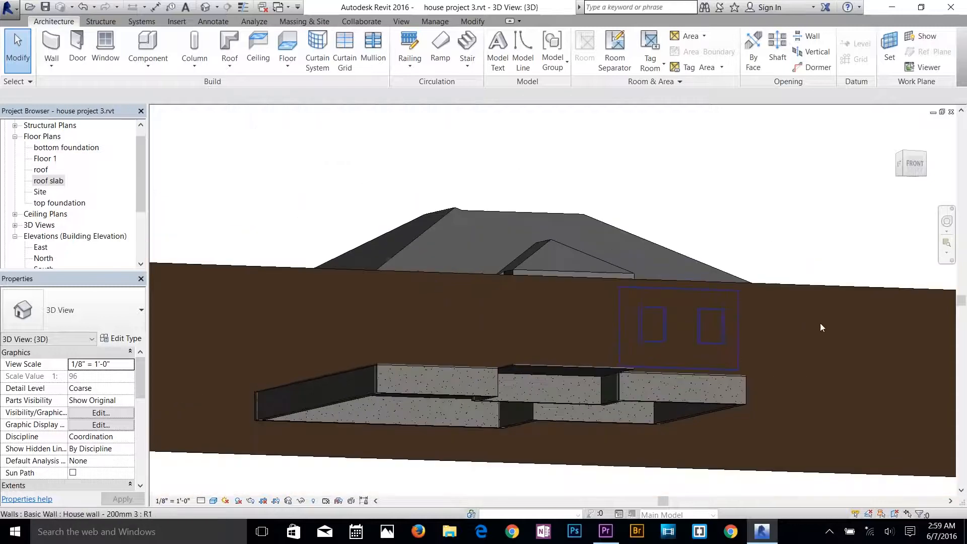
click(839, 286)
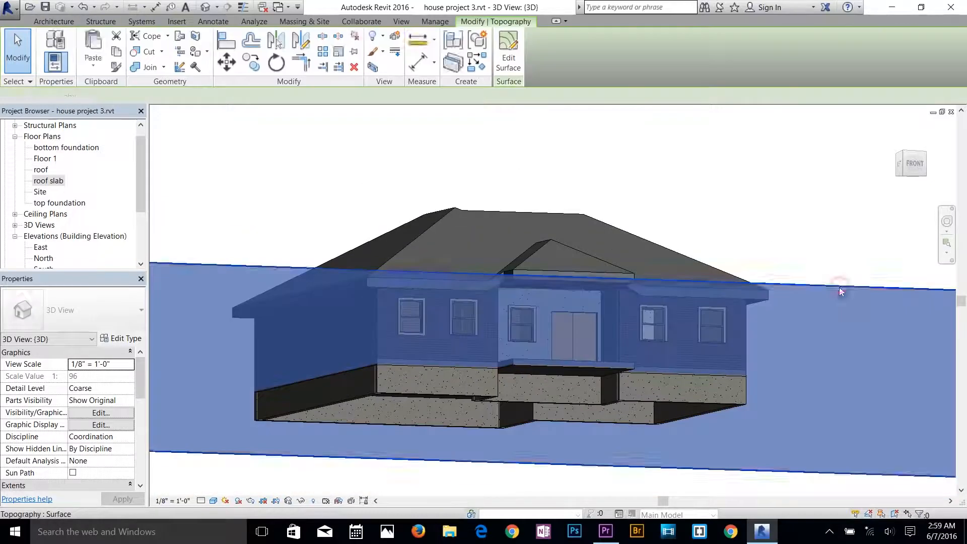
click(302, 501)
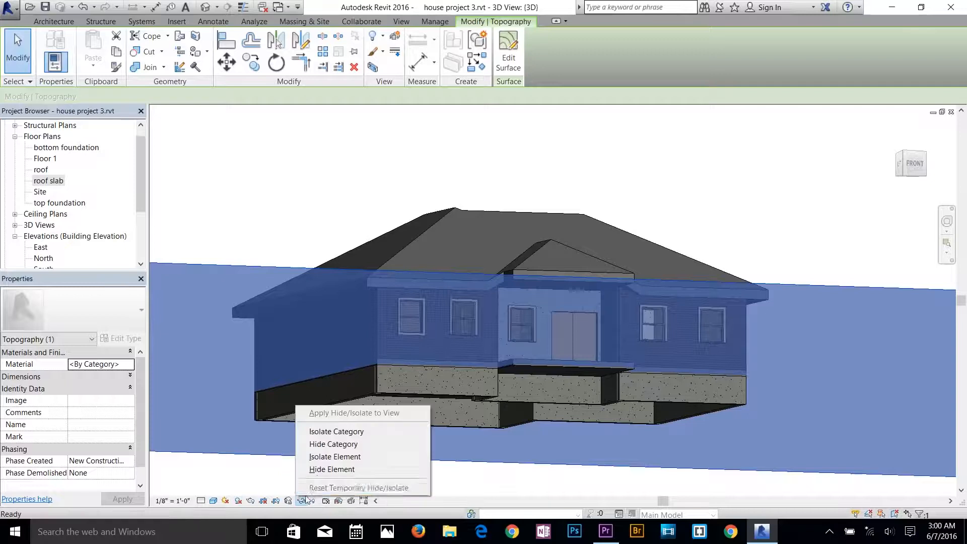
click(322, 470)
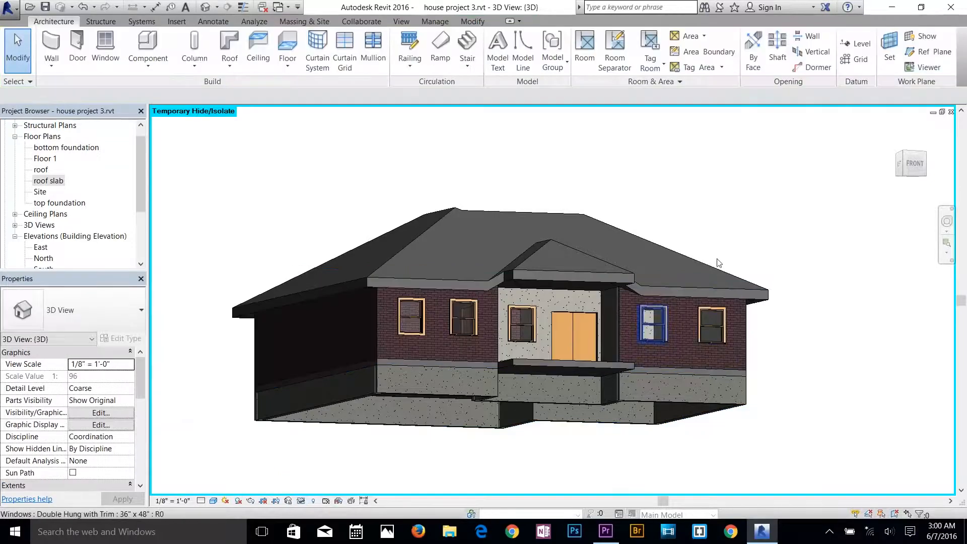
scroll(589, 274, up, 5)
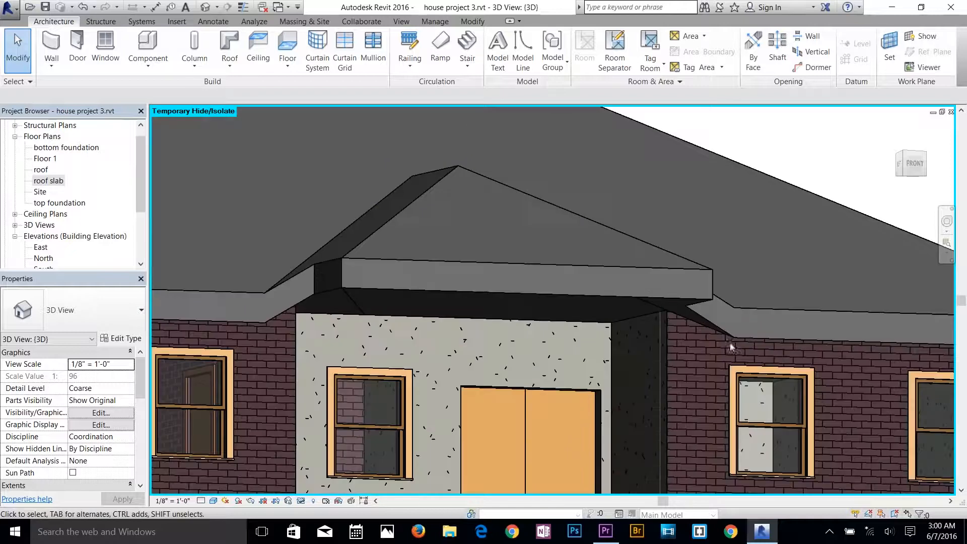
scroll(634, 325, up, 2)
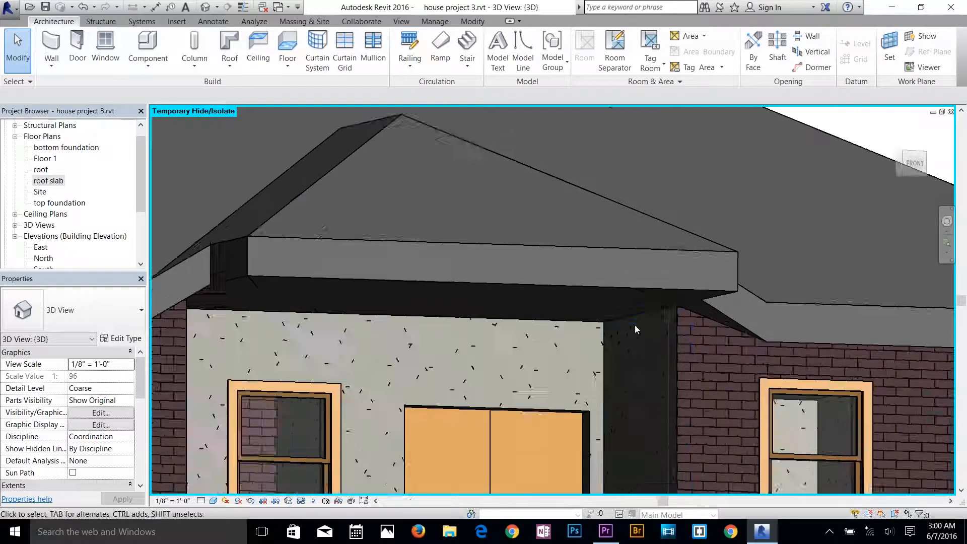
Edit the roof footprint so the porch's front boundary line no longer defines a slope, and finish the sketch.
shift+middle_drag(605, 355, 635, 272)
shift+middle_drag(479, 223, 561, 324)
scroll(466, 339, down, 5)
click(563, 316)
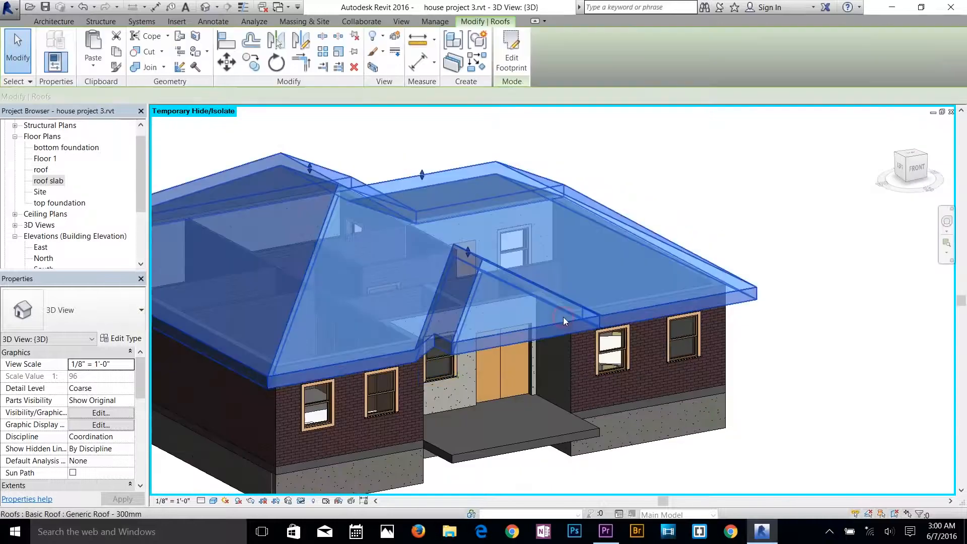
click(514, 66)
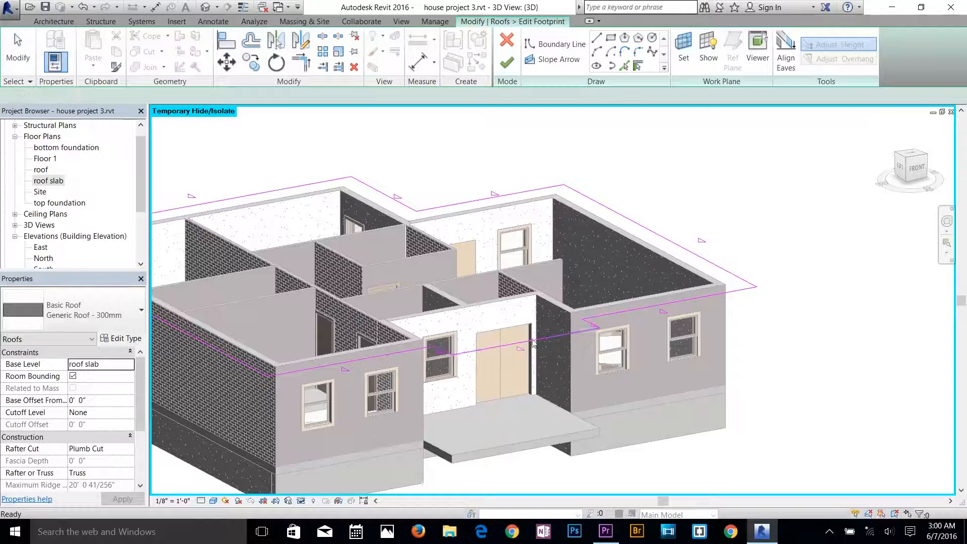
click(533, 345)
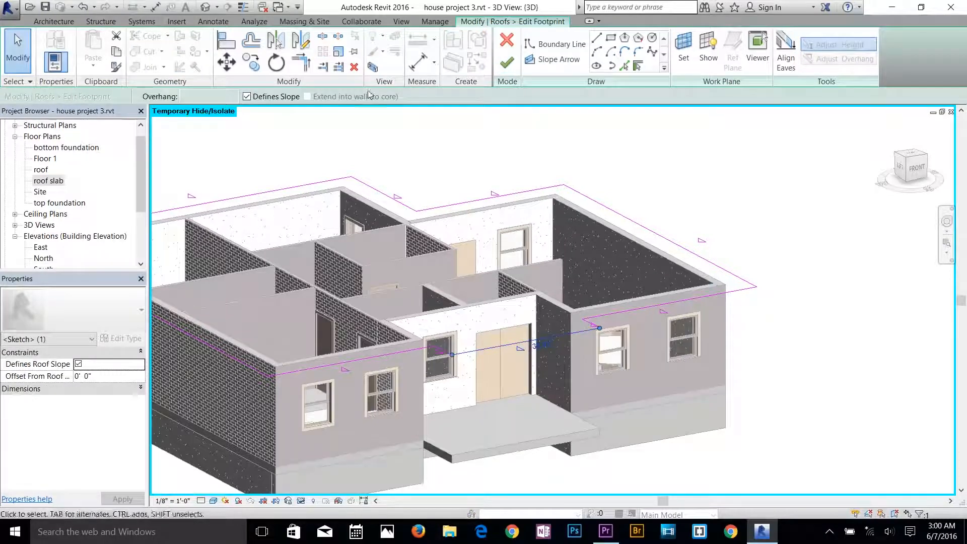
click(246, 96)
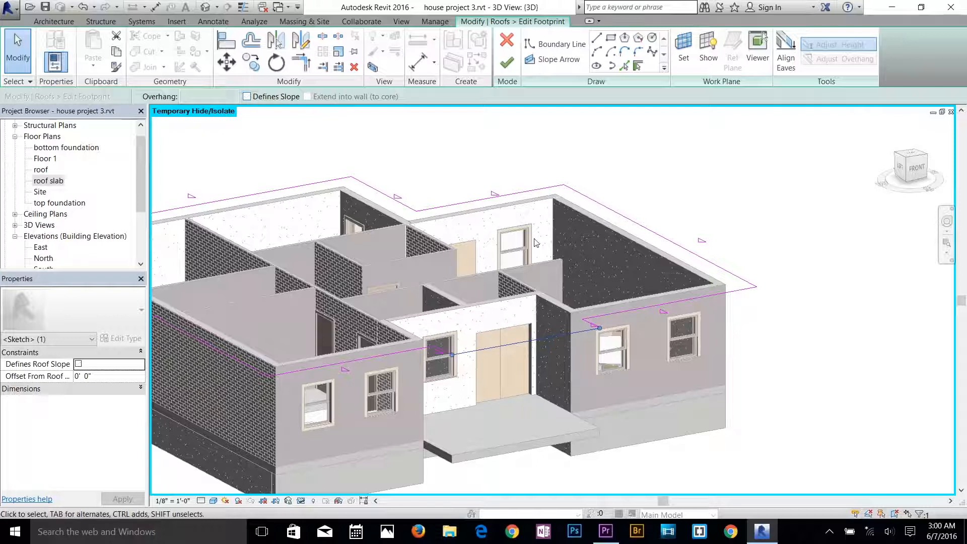
click(507, 63)
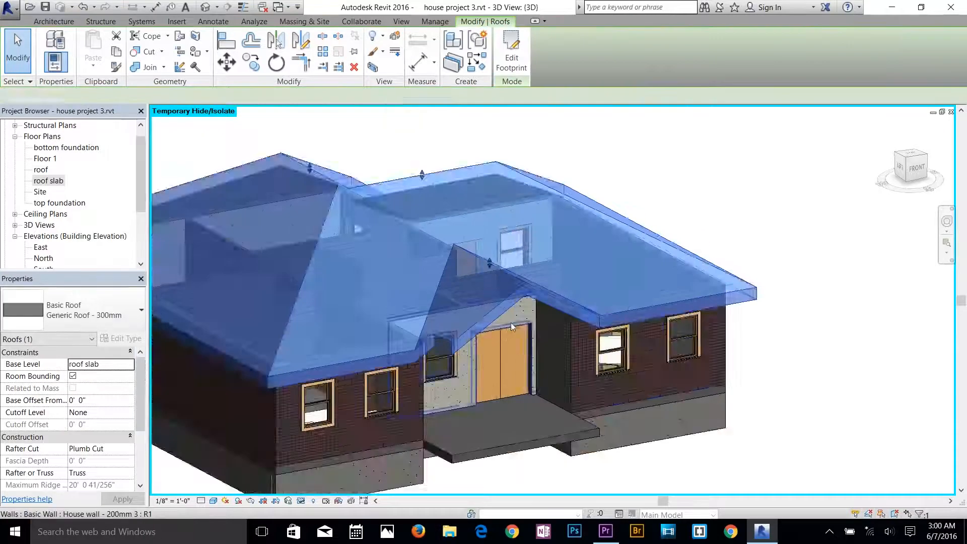
scroll(511, 322, up, 4)
key(Escape)
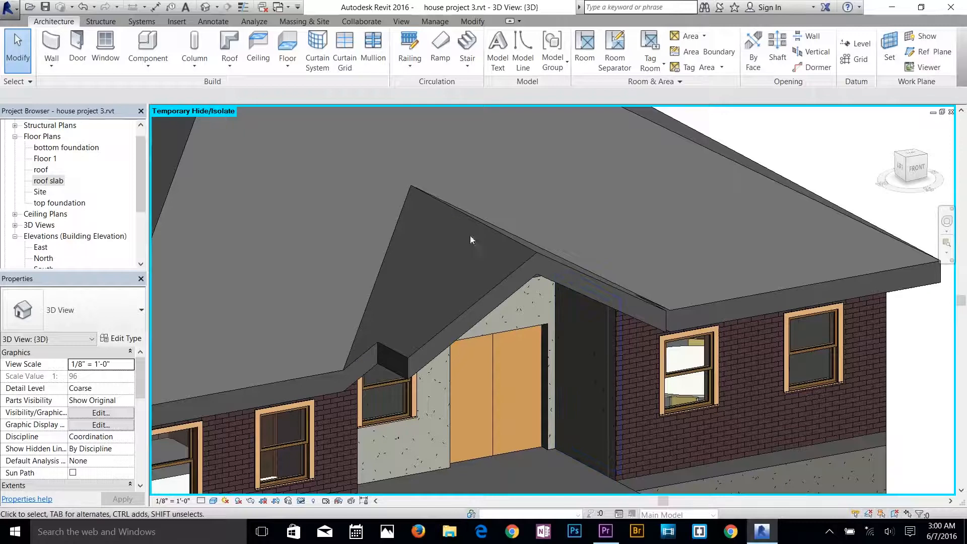
Attach the tops of the five walls around the porch and along the house front to the roof.
shift+middle_drag(582, 350, 511, 292)
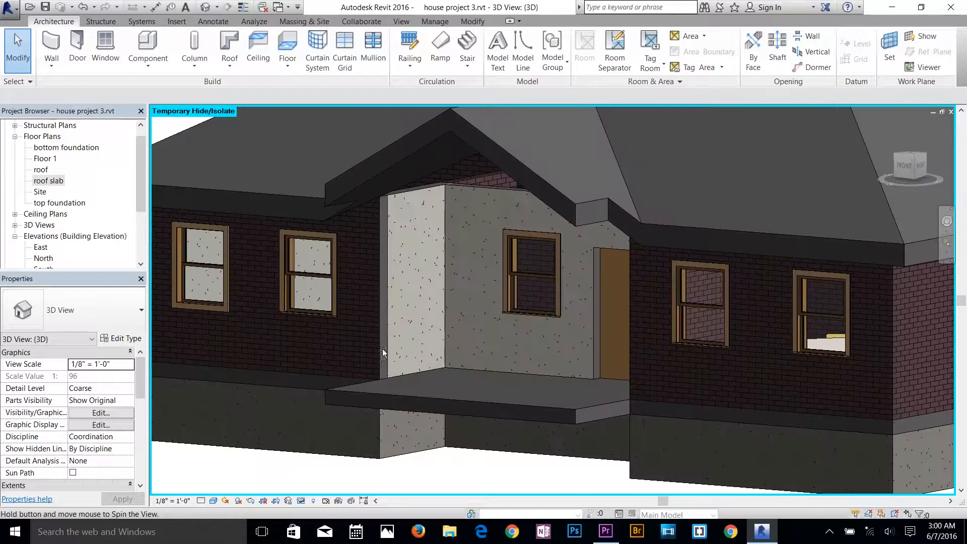
shift+middle_drag(503, 333, 382, 349)
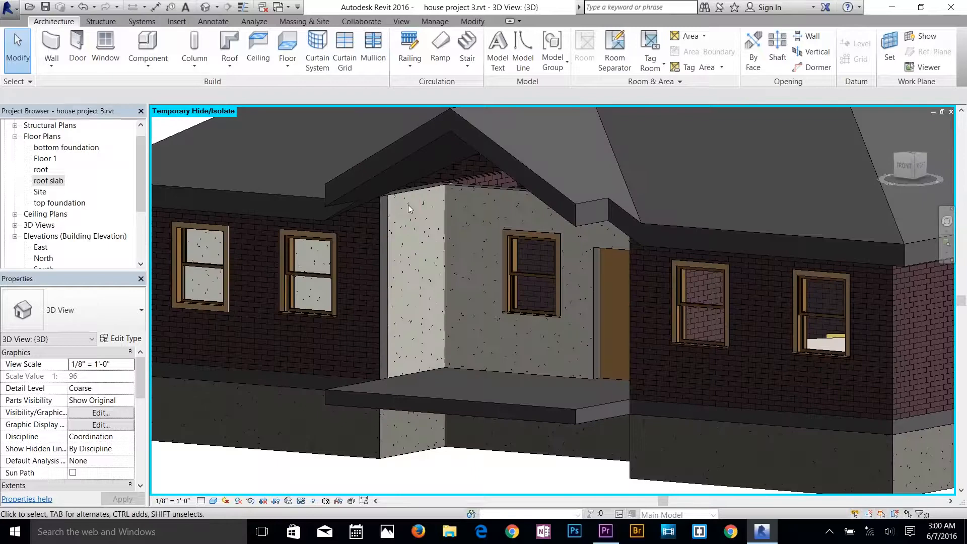
click(377, 213)
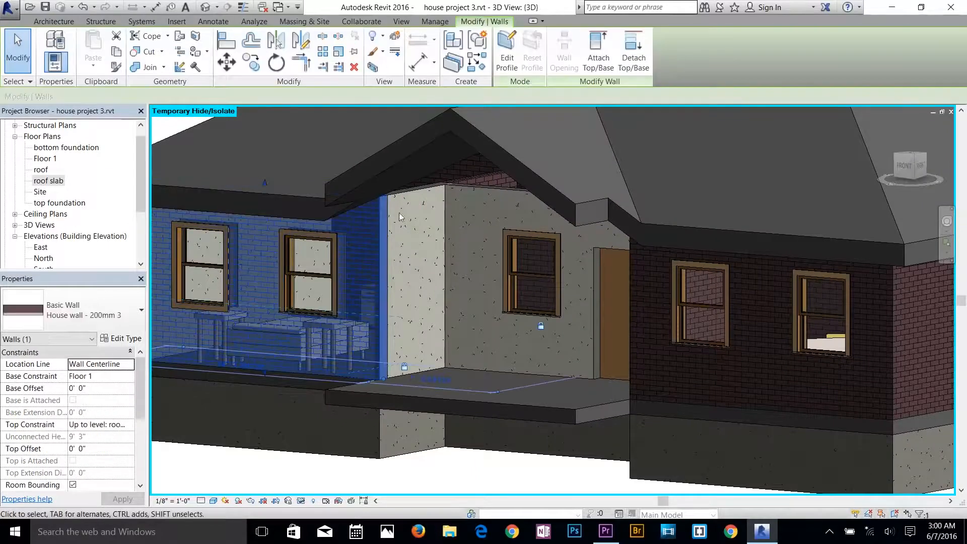
ctrl+click(419, 197)
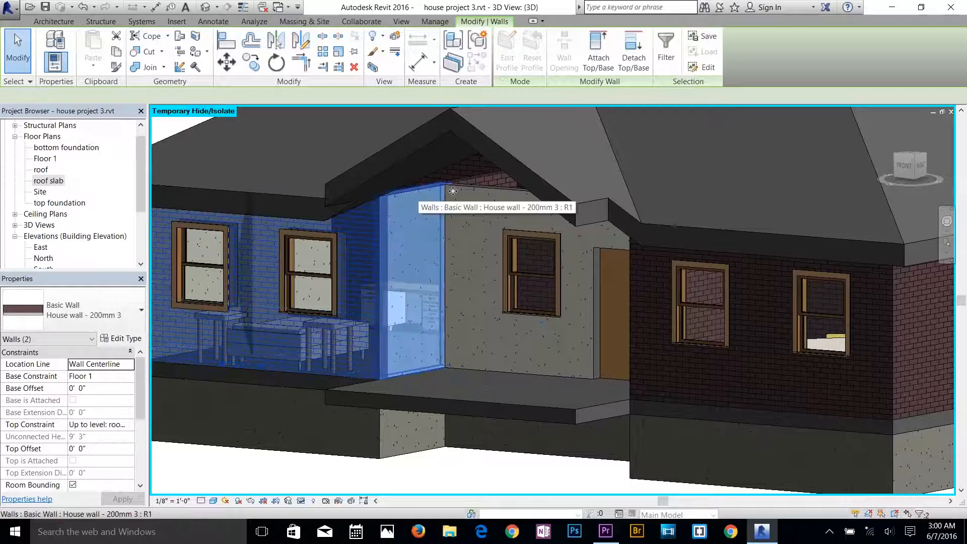
ctrl+click(462, 190)
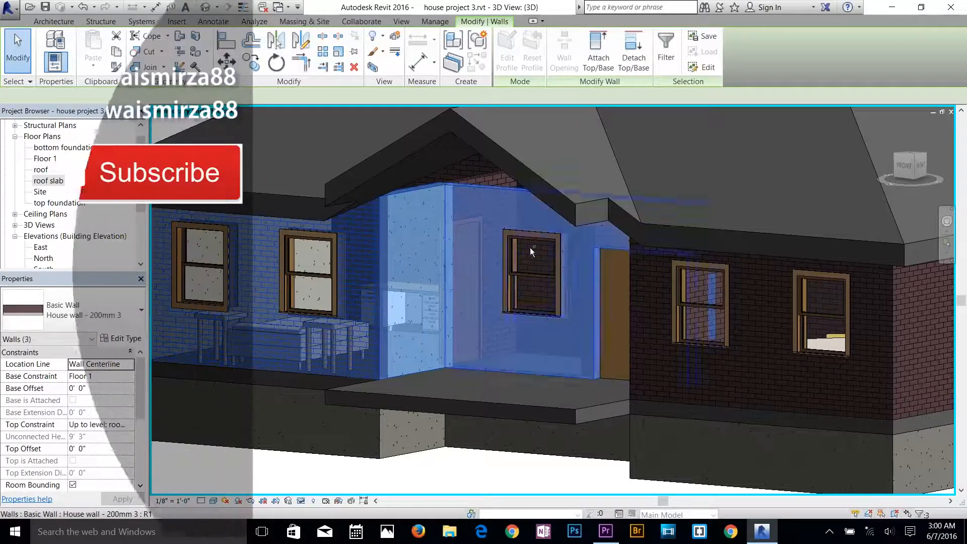
ctrl+click(646, 265)
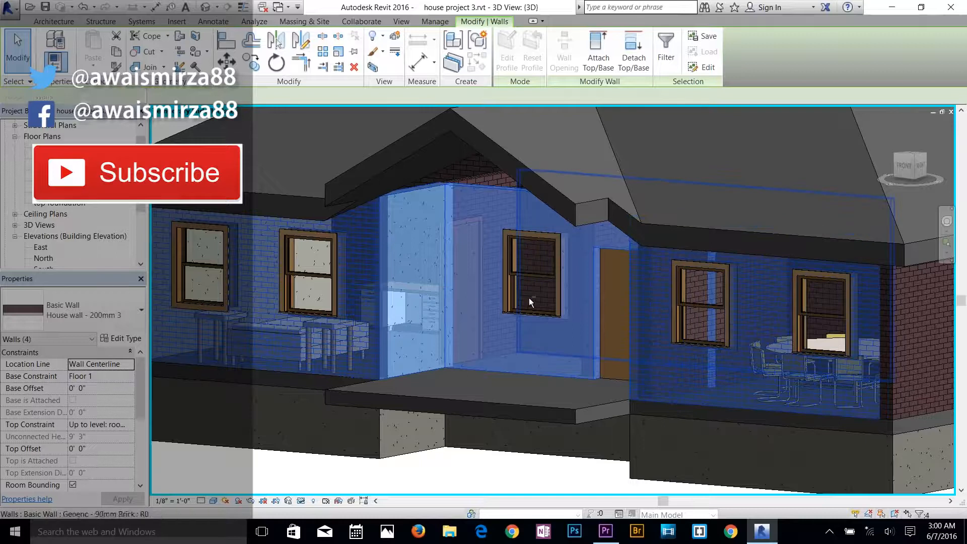
shift+middle_drag(537, 306, 672, 306)
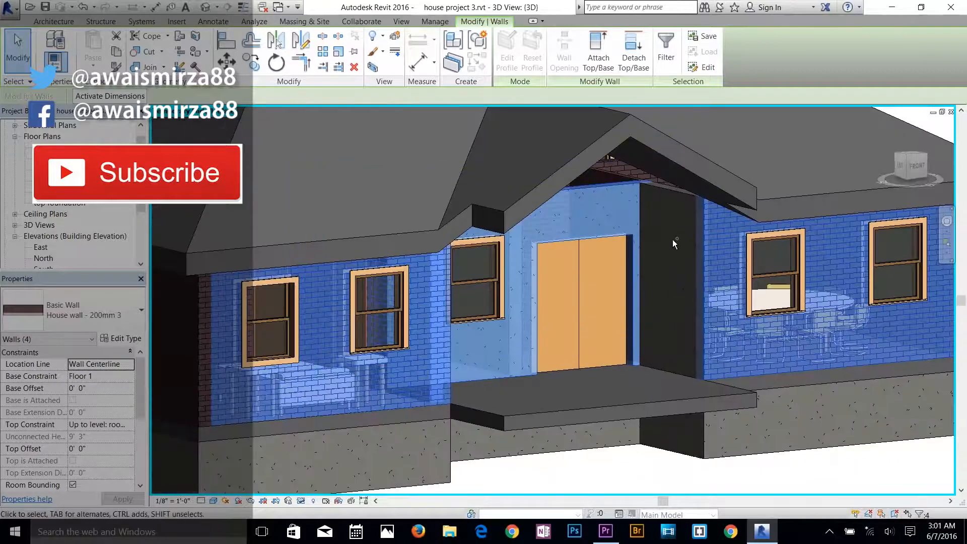
ctrl+click(670, 192)
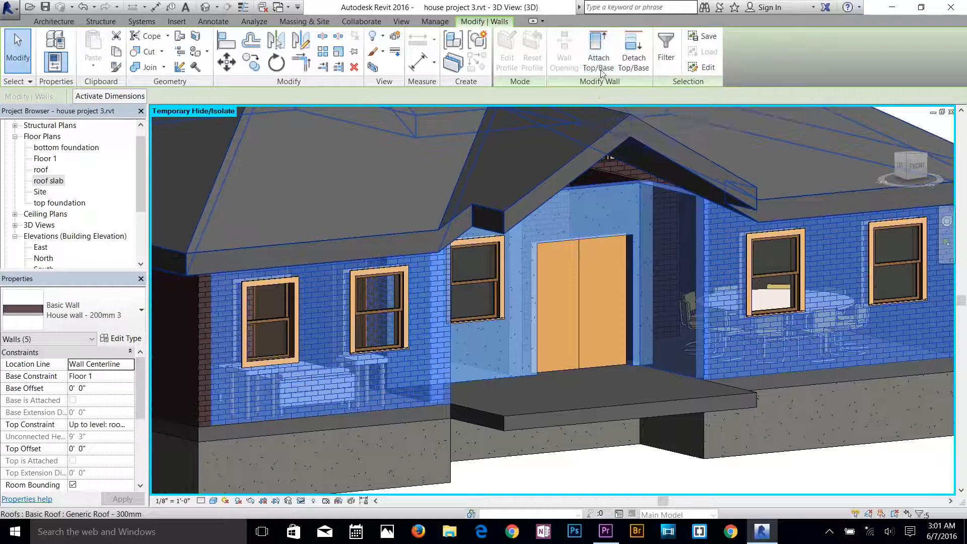
click(599, 62)
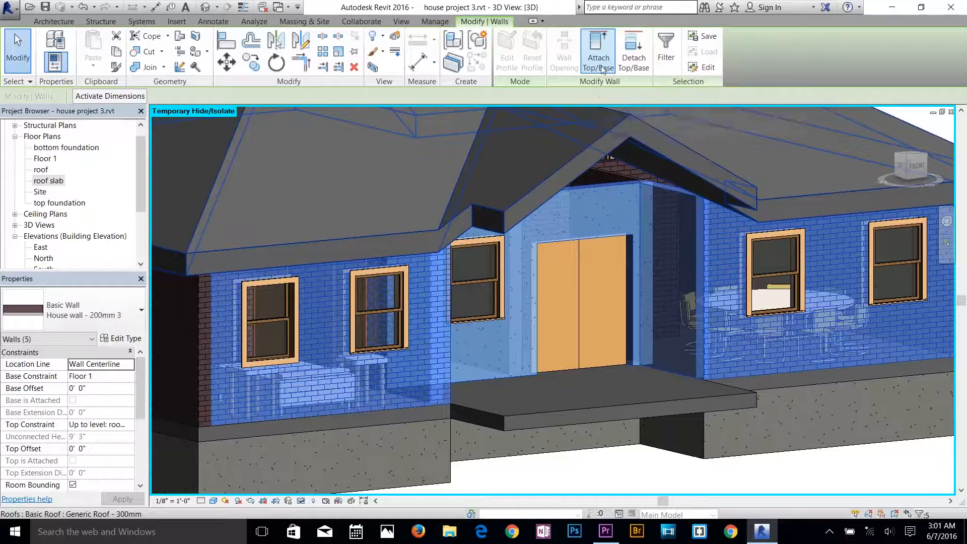
click(652, 131)
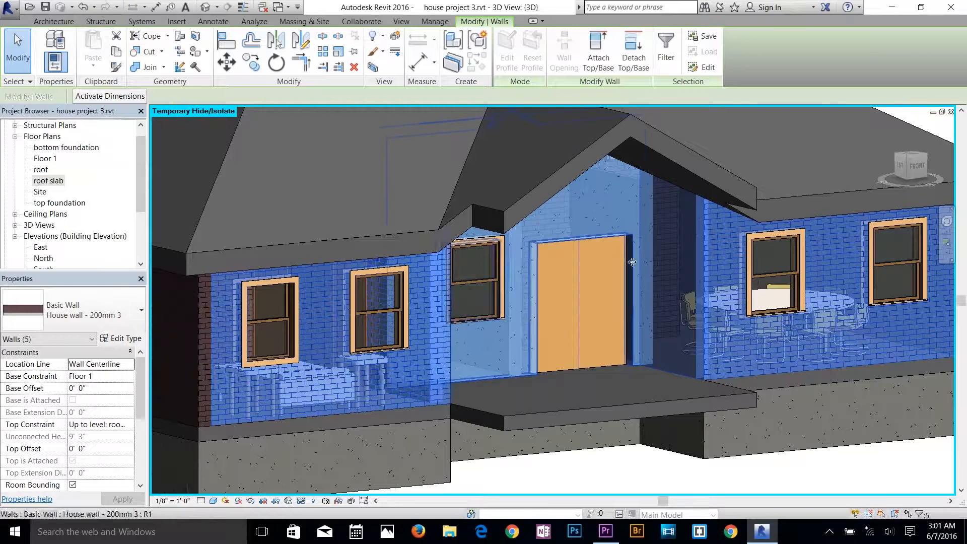
shift+middle_drag(632, 273, 770, 179)
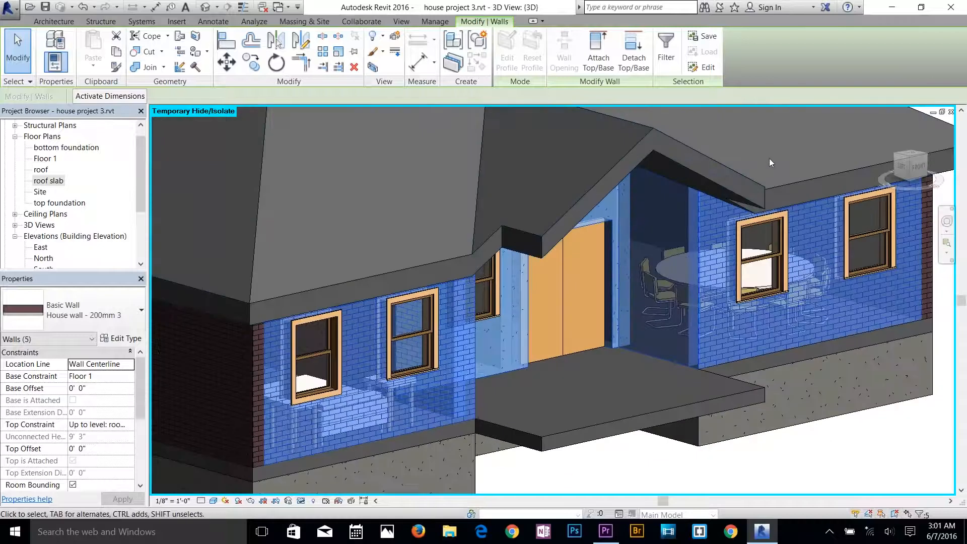
click(16, 56)
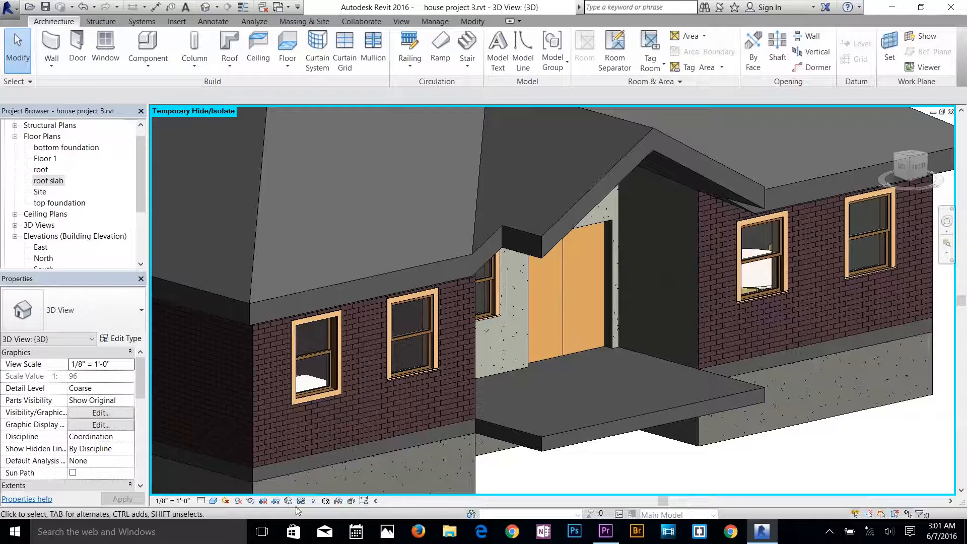
Reset the temporary hide/isolate in the 3D view to bring back the topography.
click(313, 501)
click(313, 502)
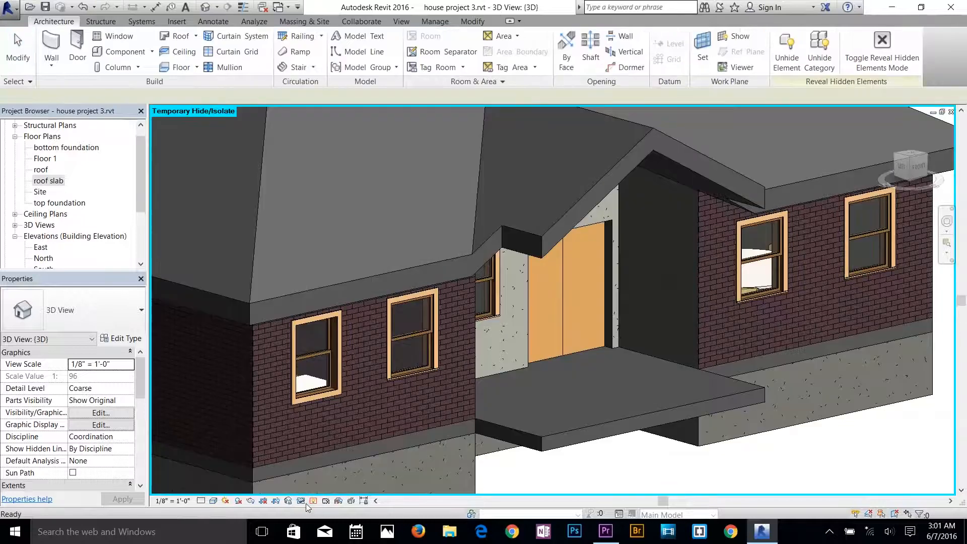
click(301, 501)
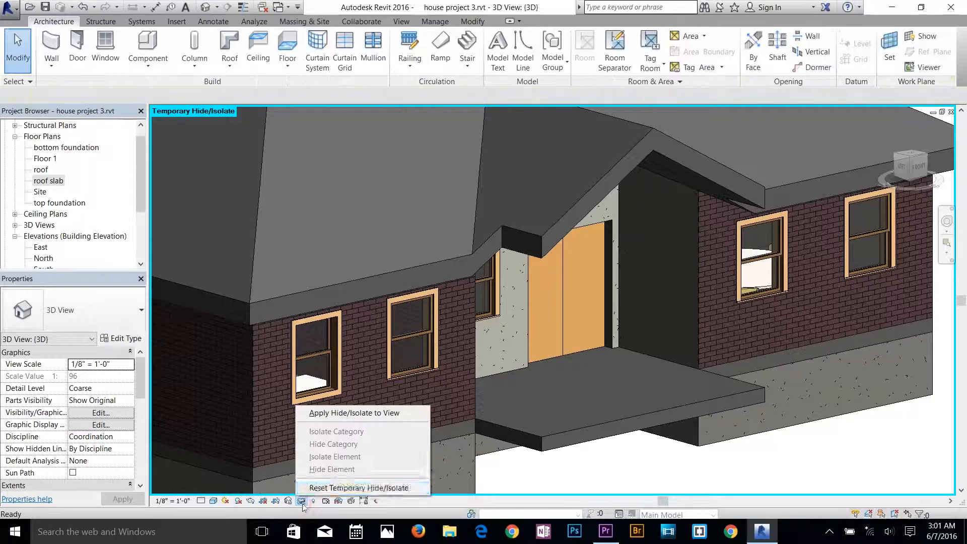
click(325, 488)
shift+middle_drag(540, 392, 590, 449)
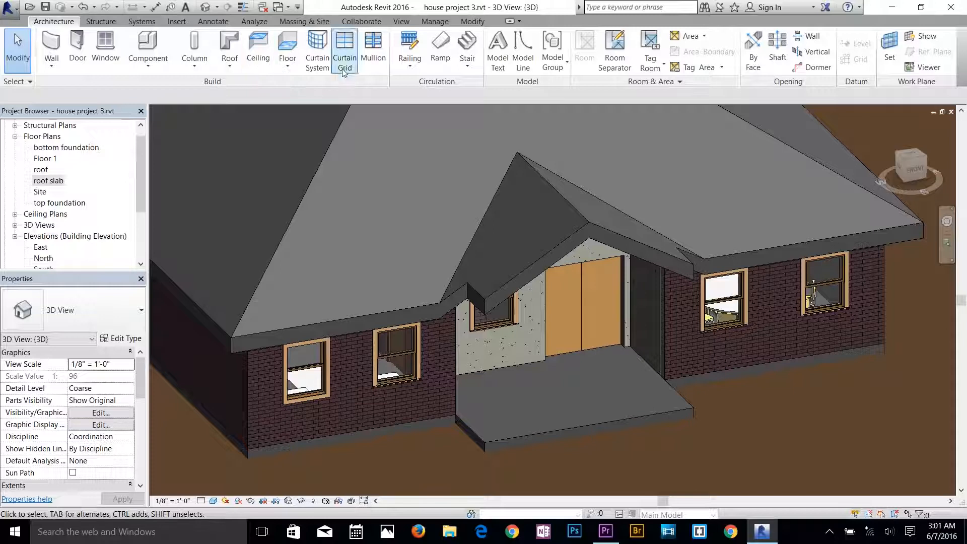
Sketch a 900mm Pipe railing along the porch slab's left side edge and about 6' 6" of its front edge, and finish it.
click(410, 63)
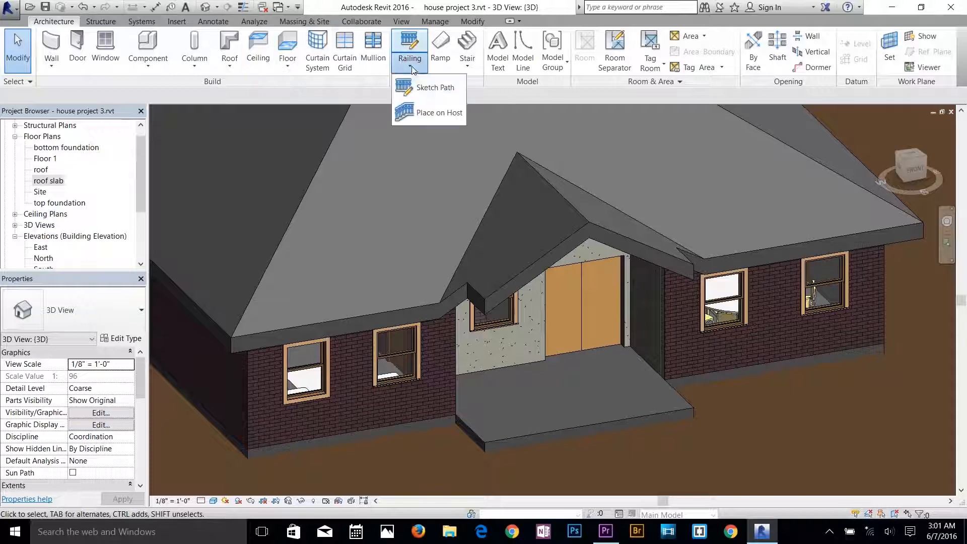
click(420, 88)
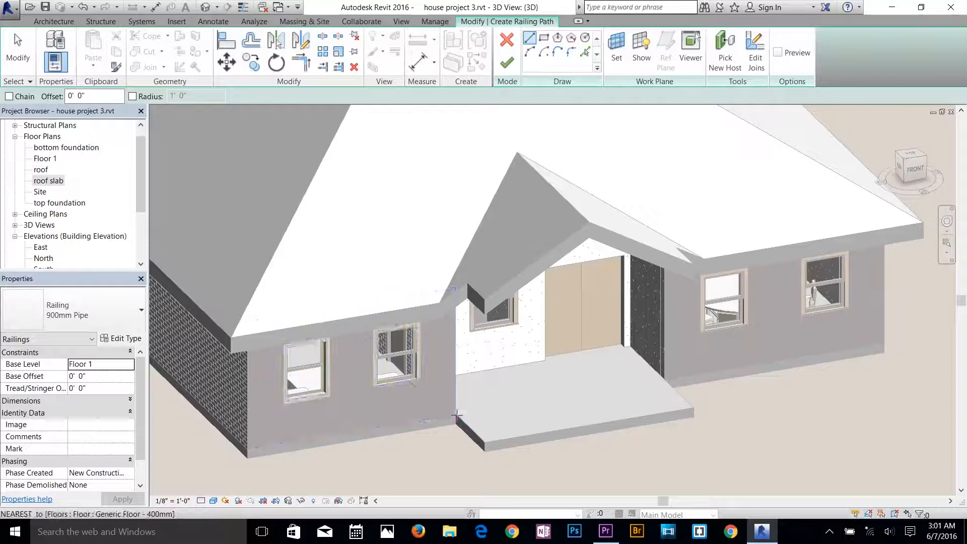
click(457, 417)
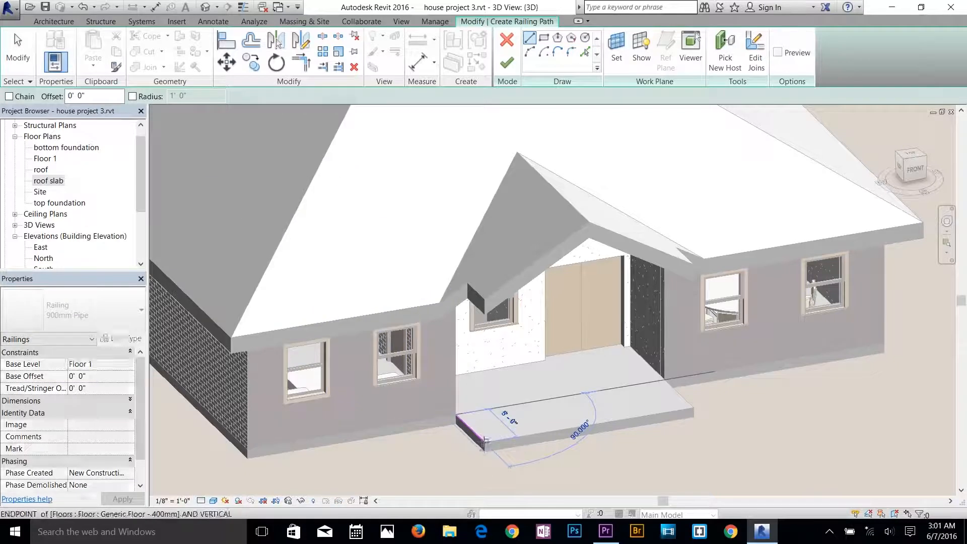
click(484, 442)
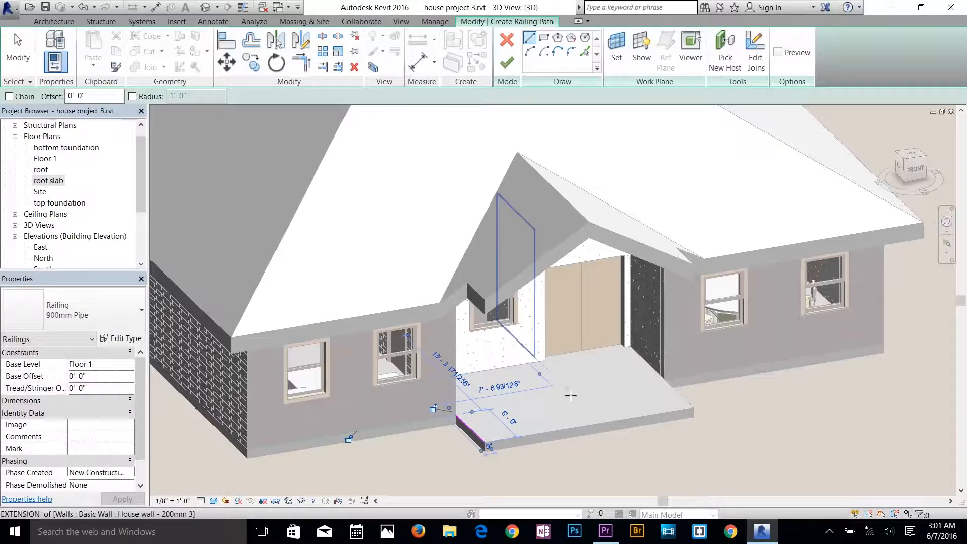
click(602, 424)
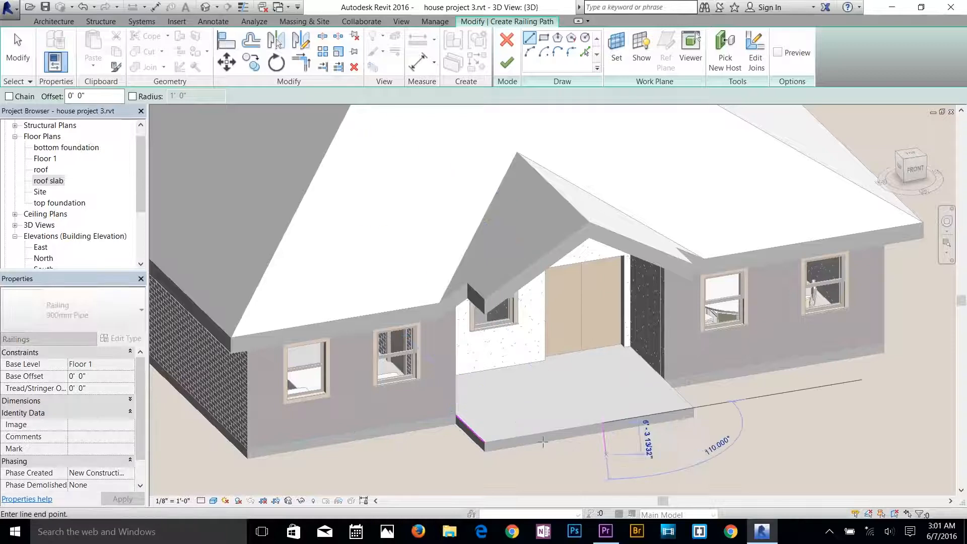
click(484, 442)
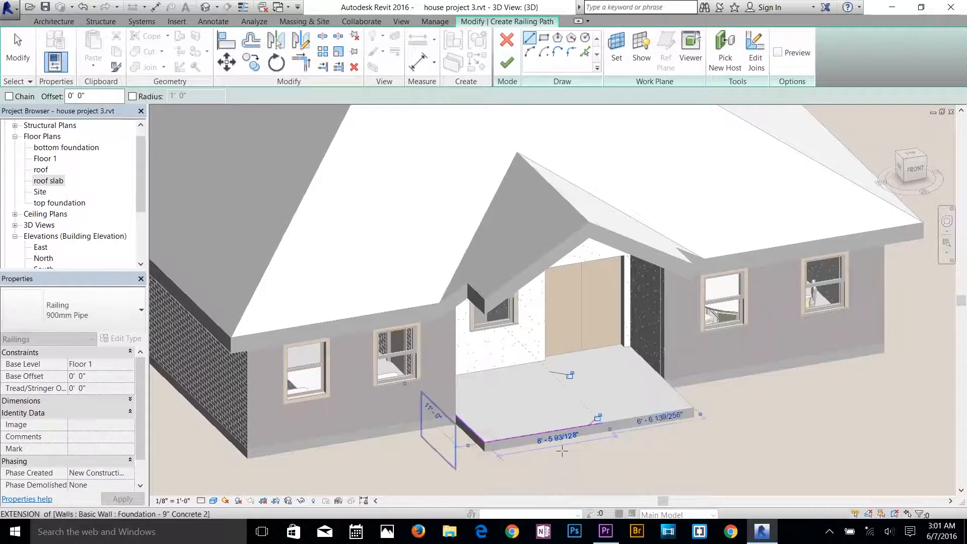
click(505, 64)
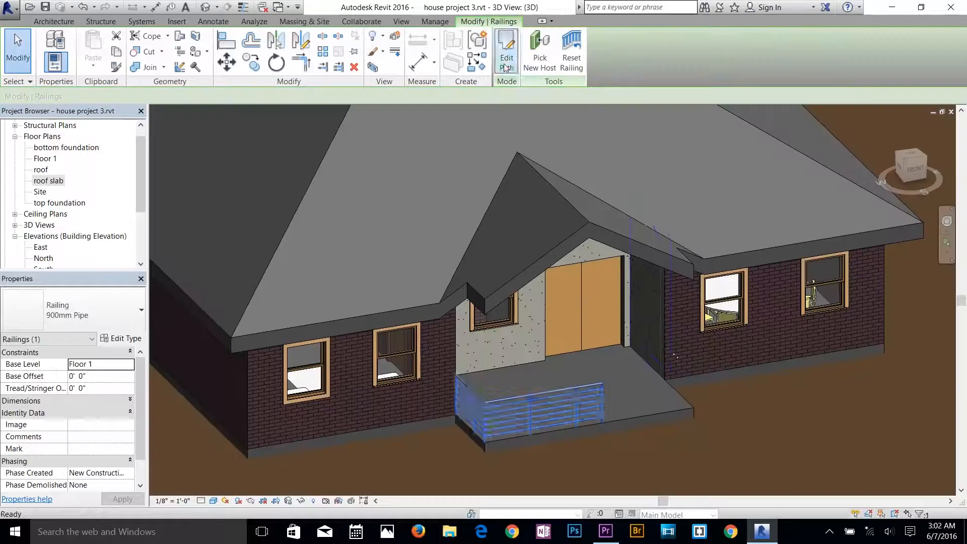
scroll(616, 377, up, 3)
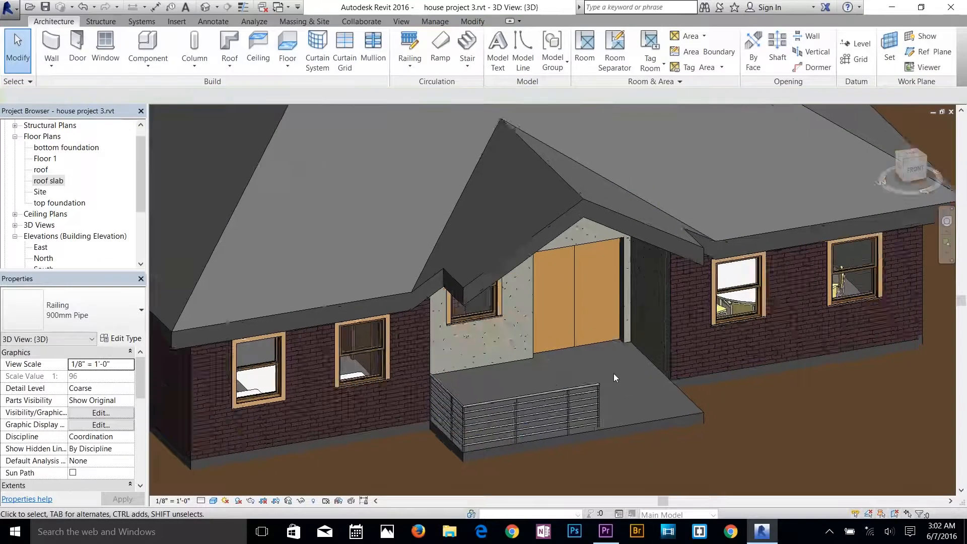
shift+middle_drag(572, 395, 450, 340)
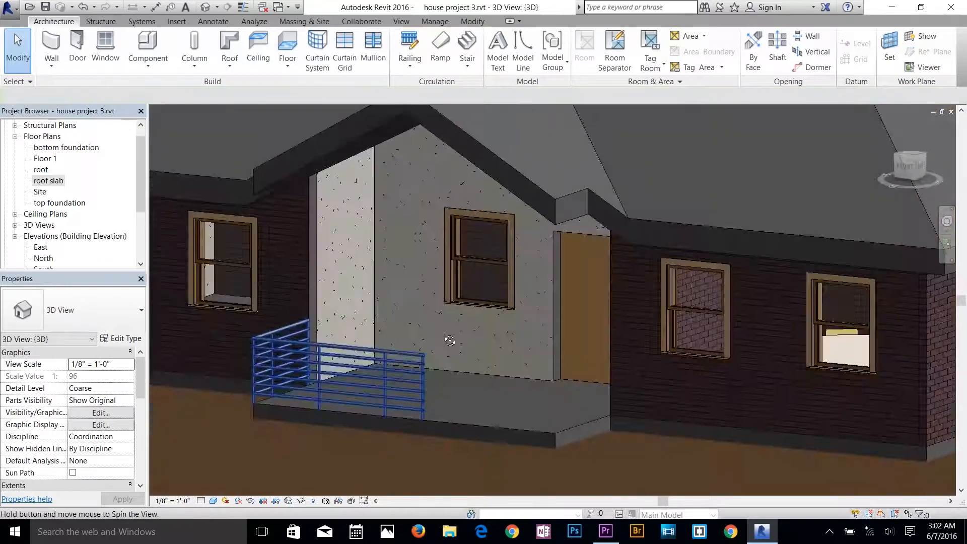
shift+middle_drag(433, 386, 592, 393)
key(Escape)
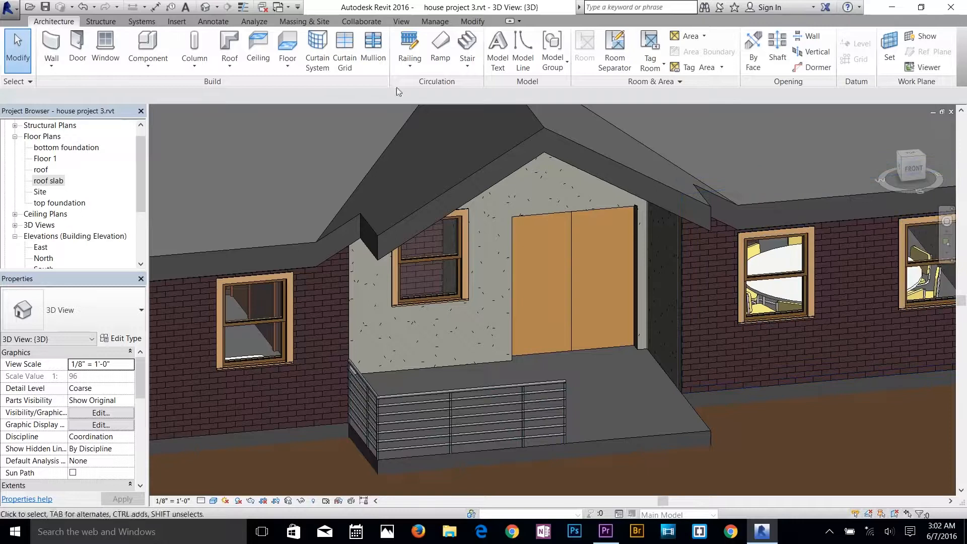
Sketch a second 900mm Pipe railing along the porch slab's right side edge, from the house wall to the front corner, and finish it.
click(426, 61)
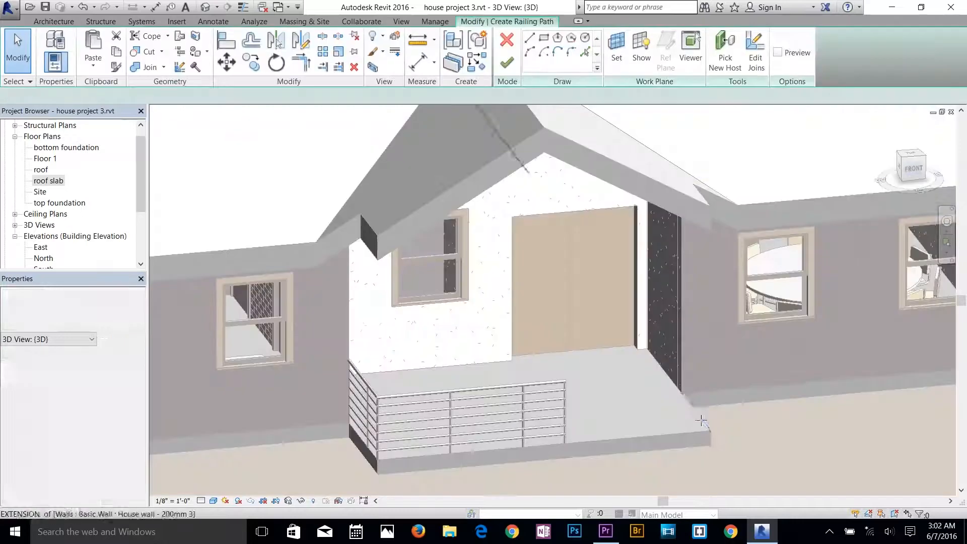
click(680, 392)
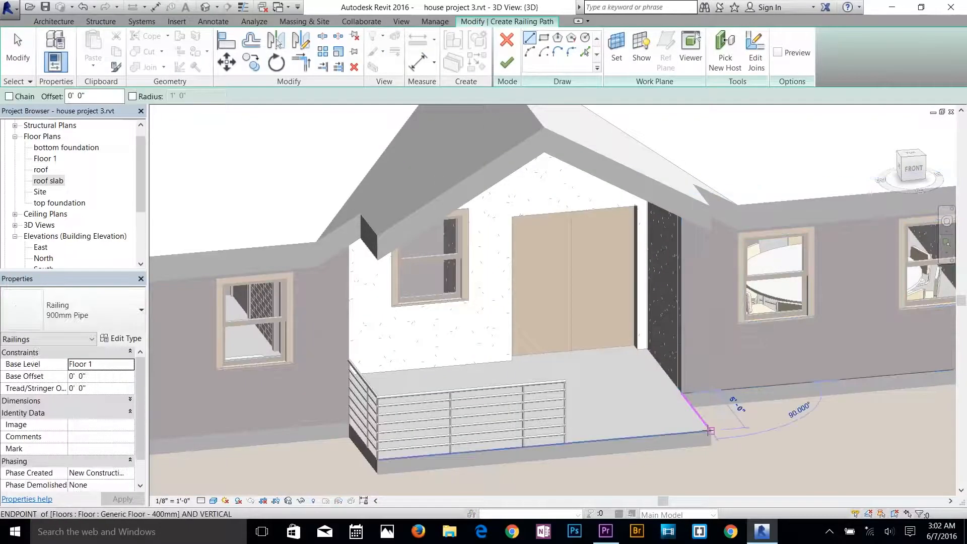
click(710, 430)
click(517, 68)
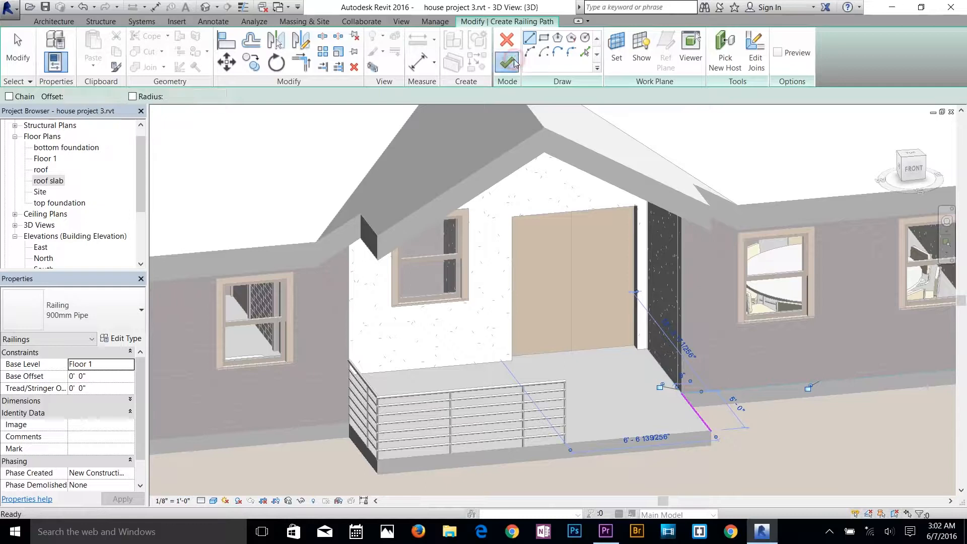
key(Escape)
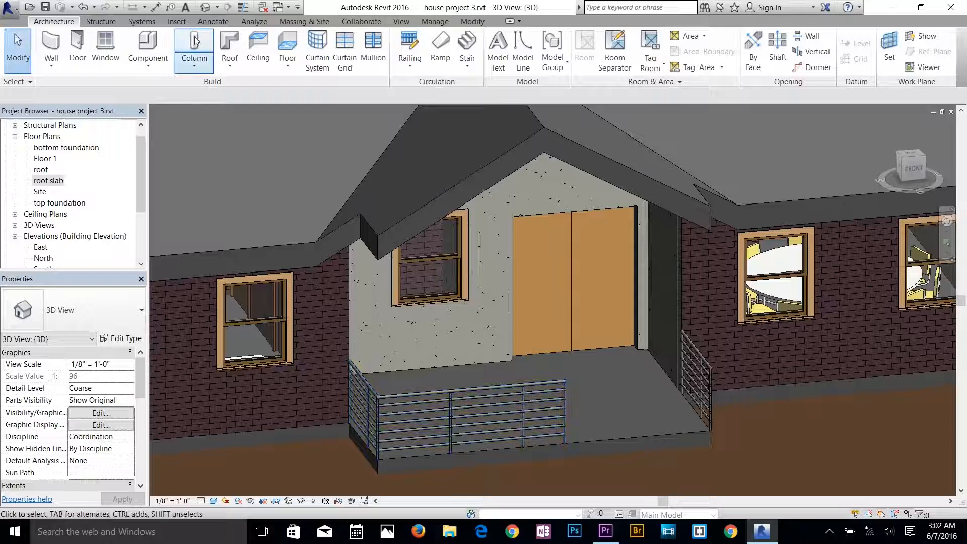
click(194, 60)
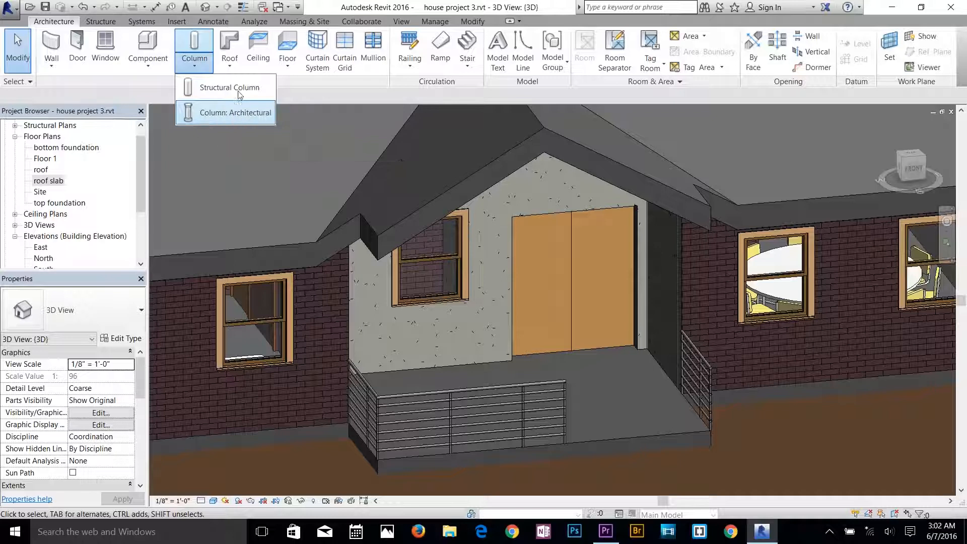
click(234, 120)
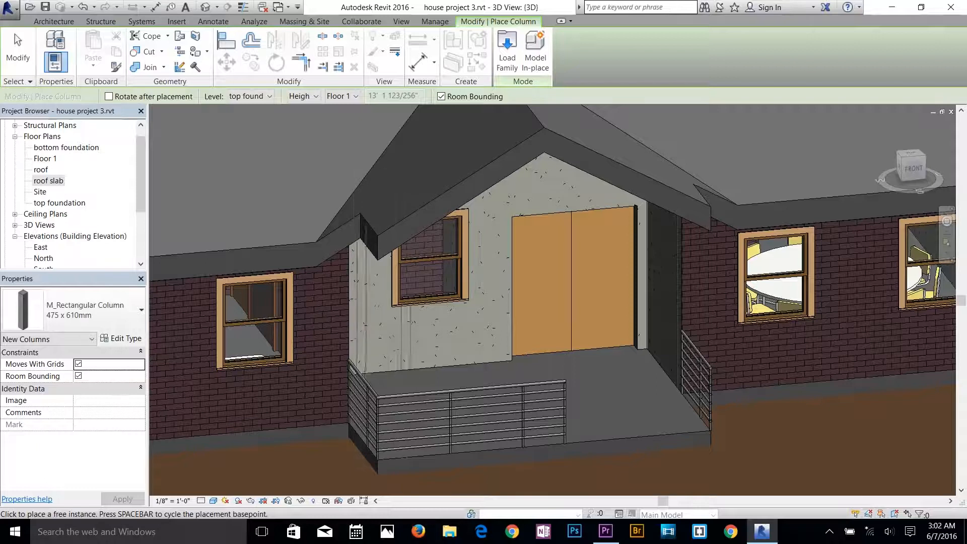
key(Escape)
key(Escape)
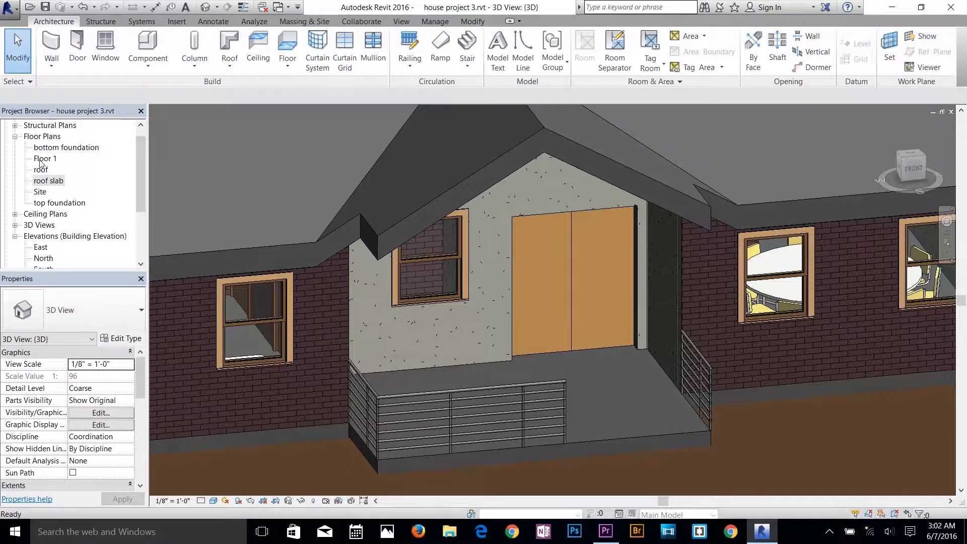
Open the Floor 1 plan at the front porch.
double_click(41, 160)
scroll(384, 471, up, 5)
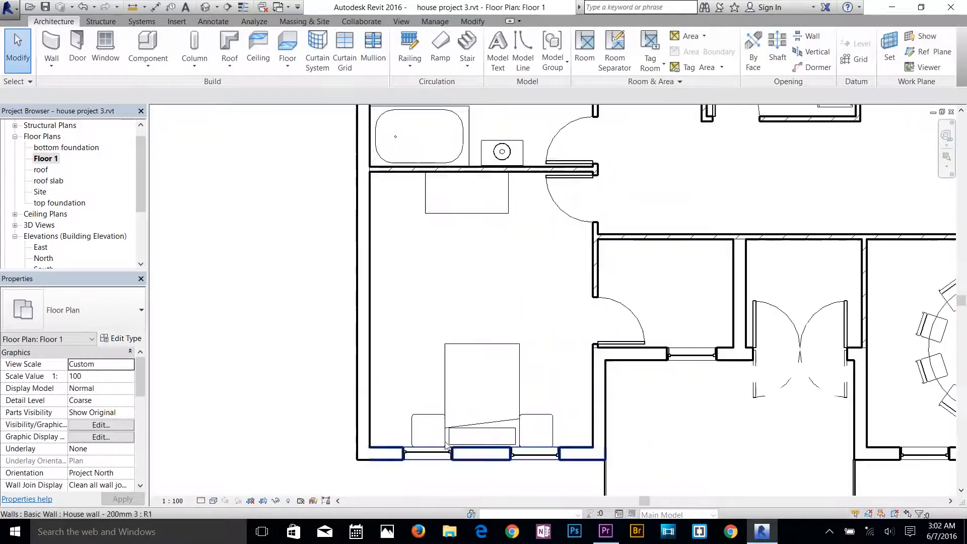
scroll(381, 410, down, 1)
middle_drag(380, 410, 182, 260)
scroll(383, 382, up, 3)
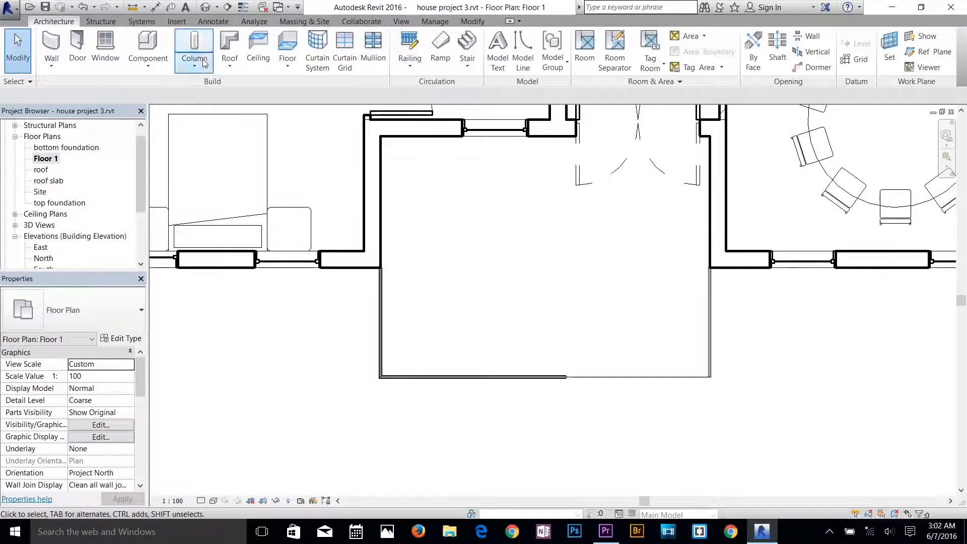
click(204, 63)
click(217, 84)
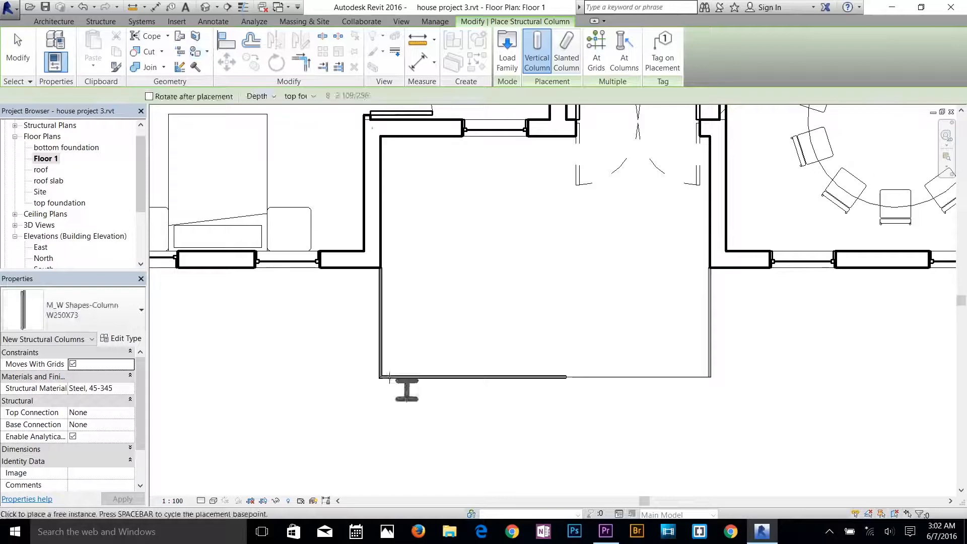
key(Escape)
key(Escape)
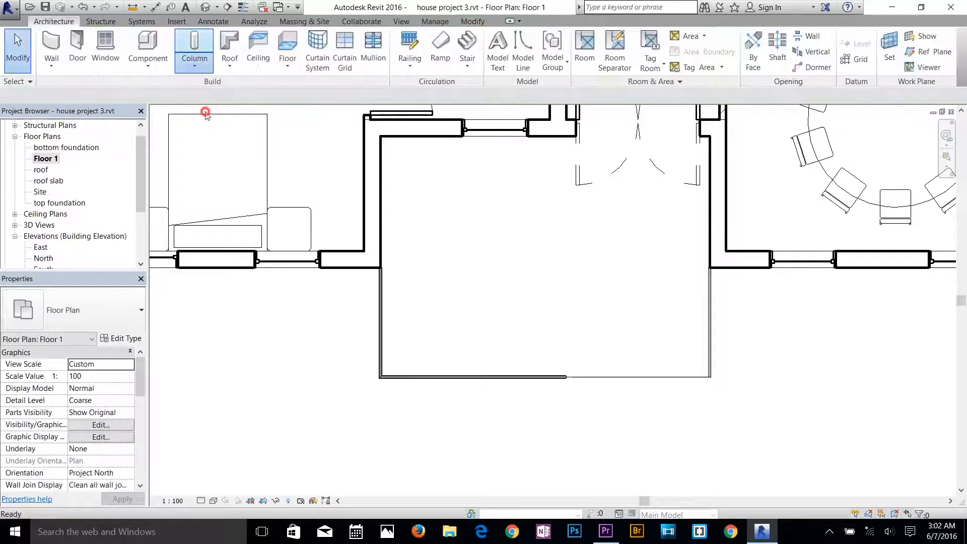
Try a 475 x 610mm M_Rectangular Column at the porch's front left corner and delete it.
click(401, 360)
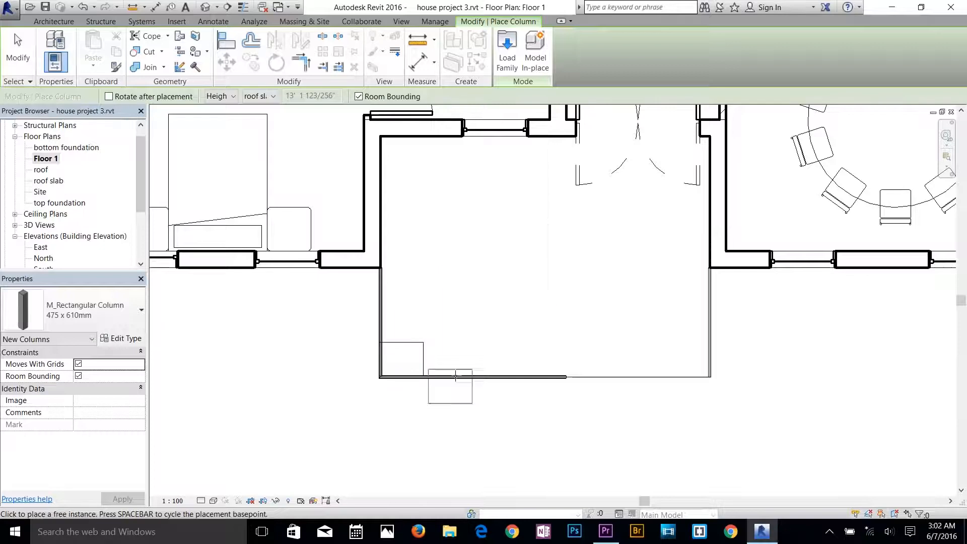
key(Escape)
key(Escape)
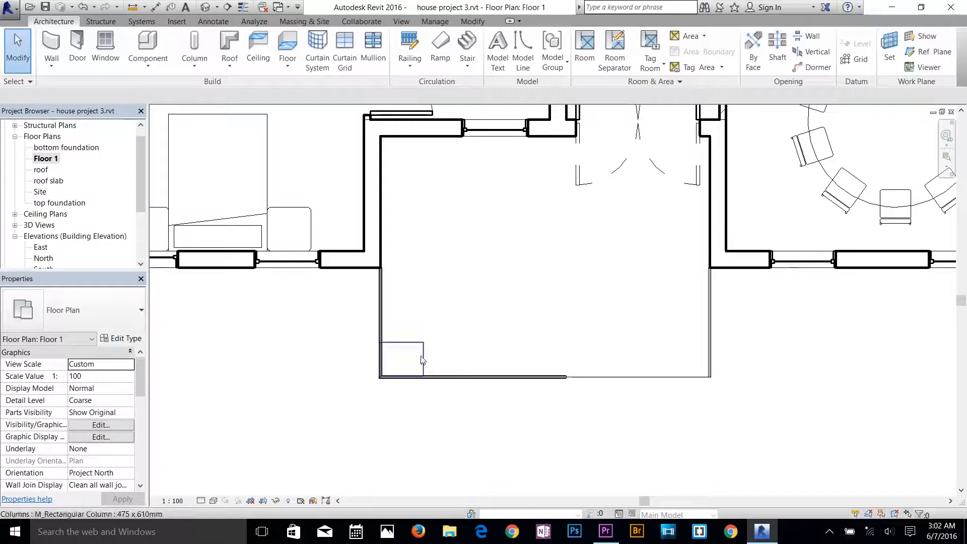
click(422, 359)
click(94, 315)
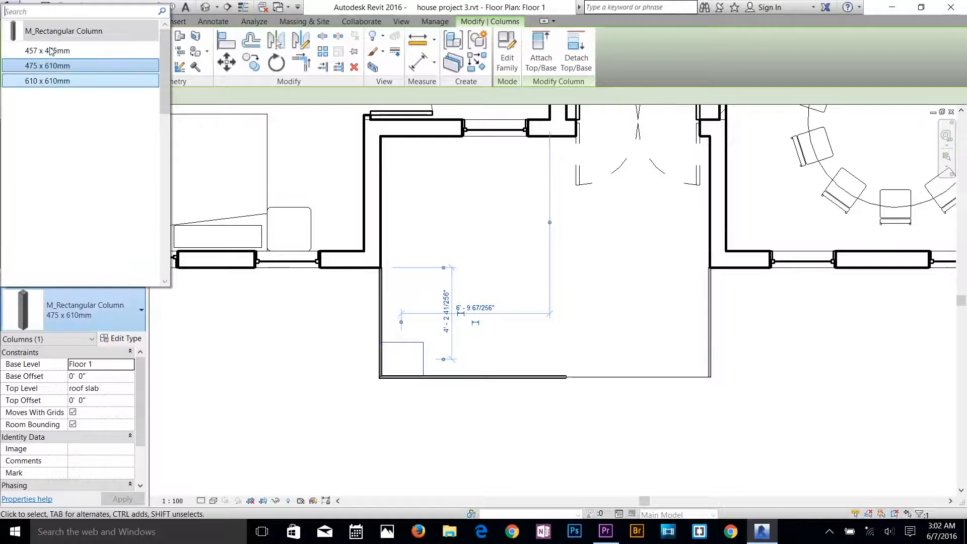
click(434, 337)
click(423, 350)
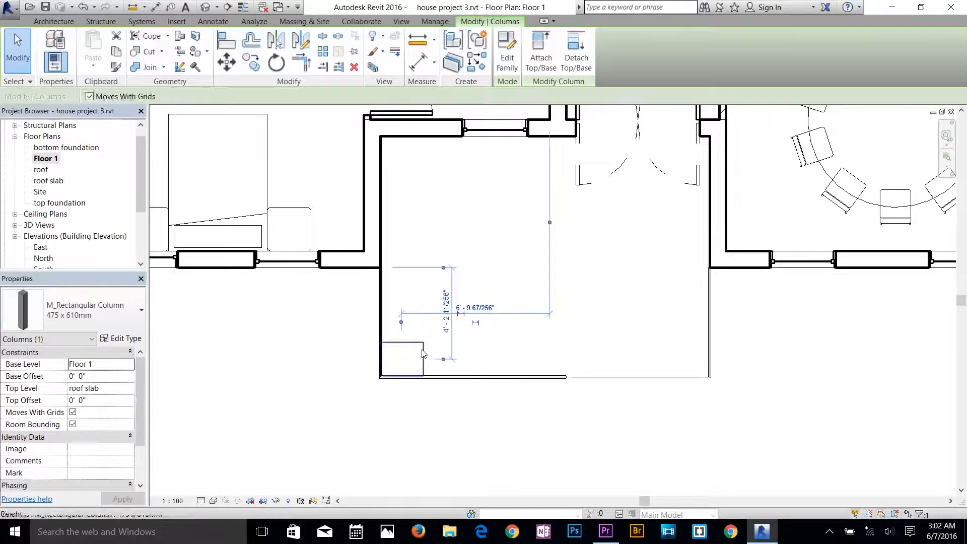
click(424, 350)
Load the Metal Clad Column family from the US Imperial library's Columns folder for architectural column placement.
click(195, 46)
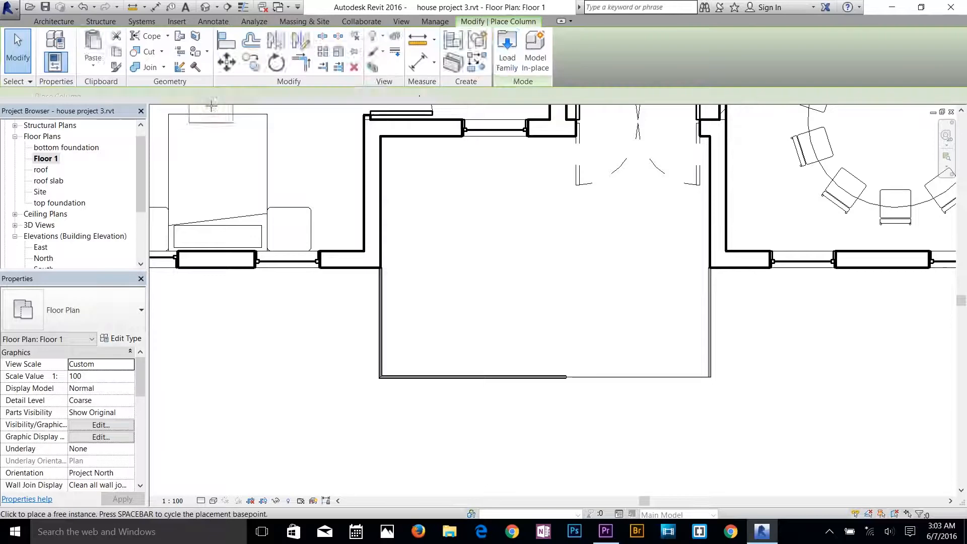
click(507, 60)
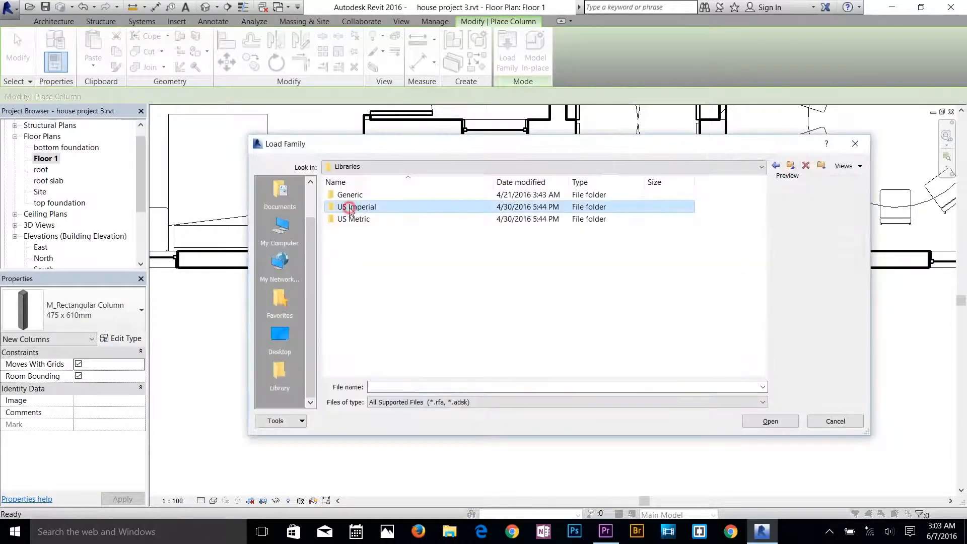
double_click(345, 207)
double_click(359, 243)
click(373, 218)
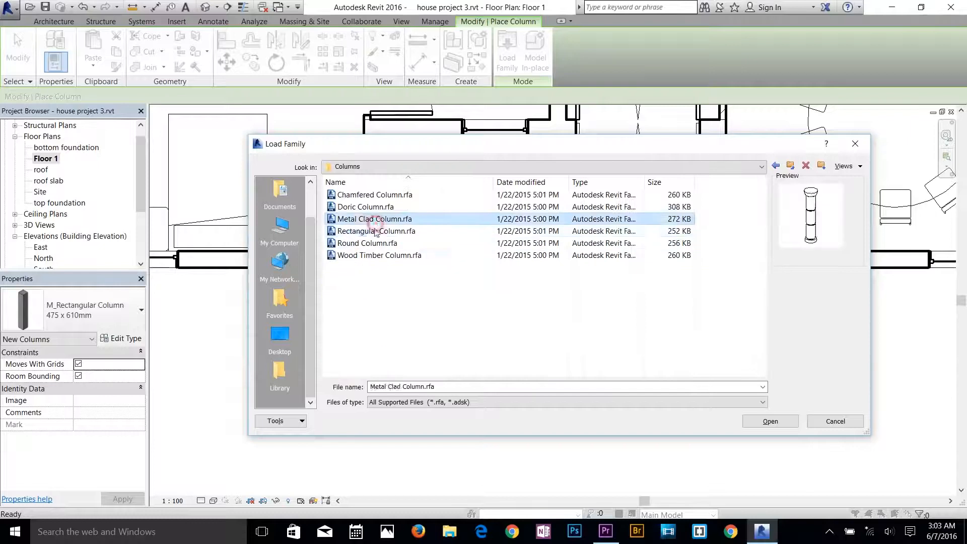
click(370, 231)
click(374, 219)
click(759, 422)
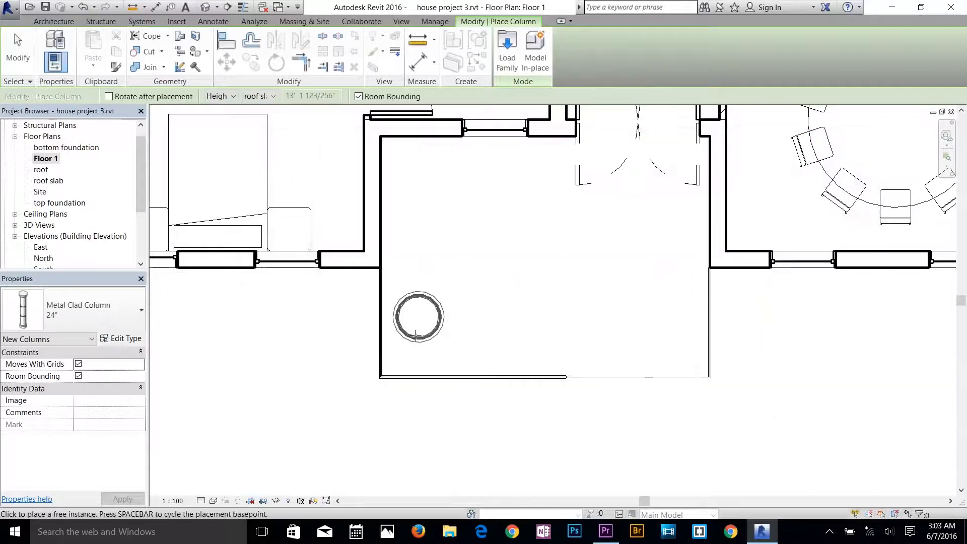
Place an 18" Metal Clad Column at the porch slab's front left corner, up to the roof slab level.
click(103, 317)
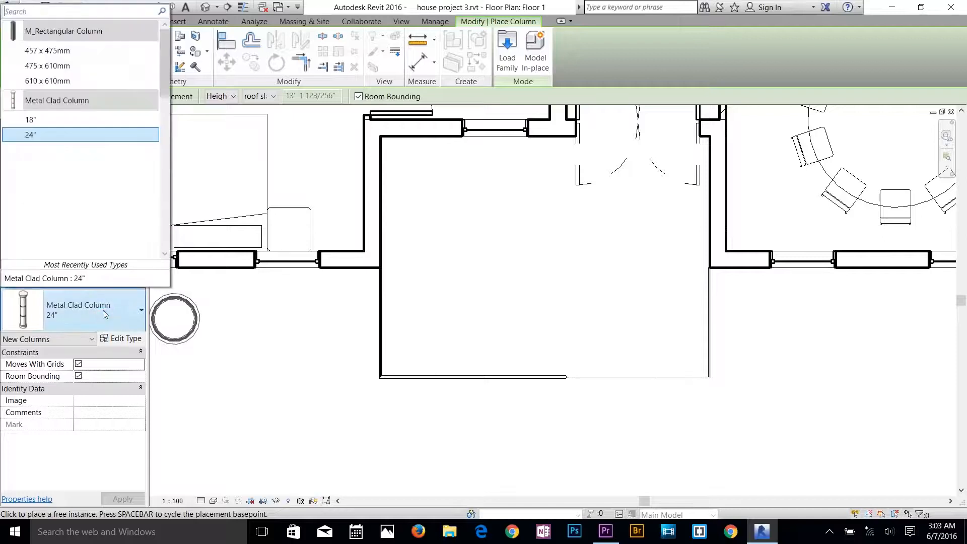
click(57, 123)
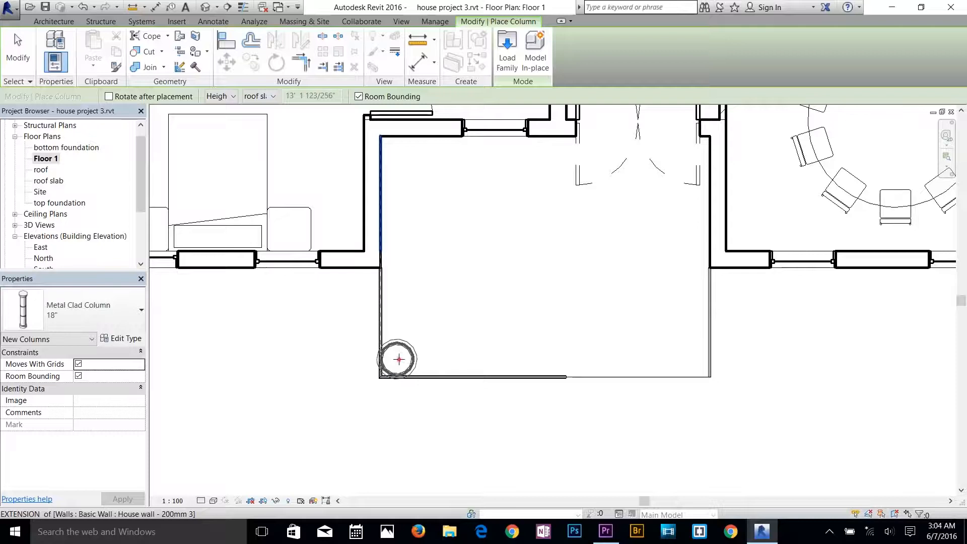
click(399, 360)
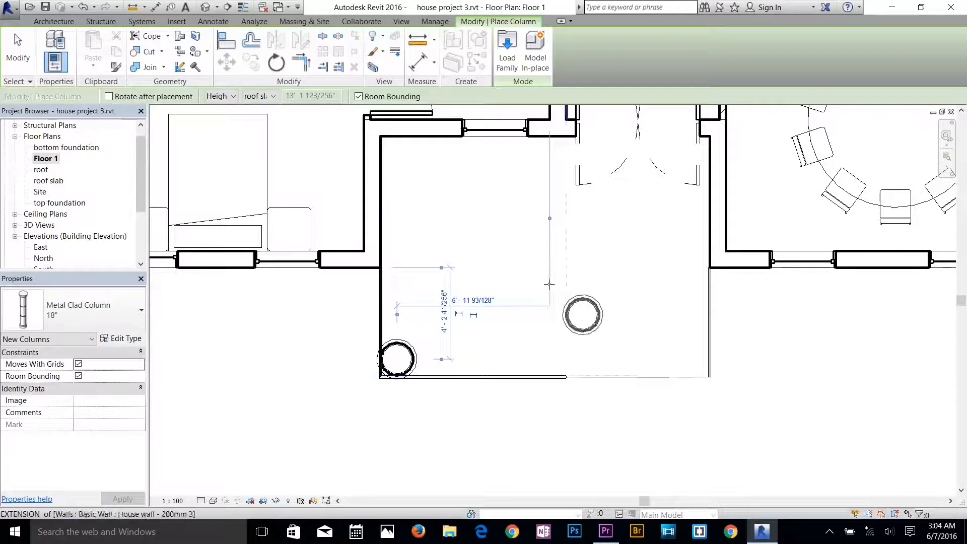
key(Escape)
key(Escape)
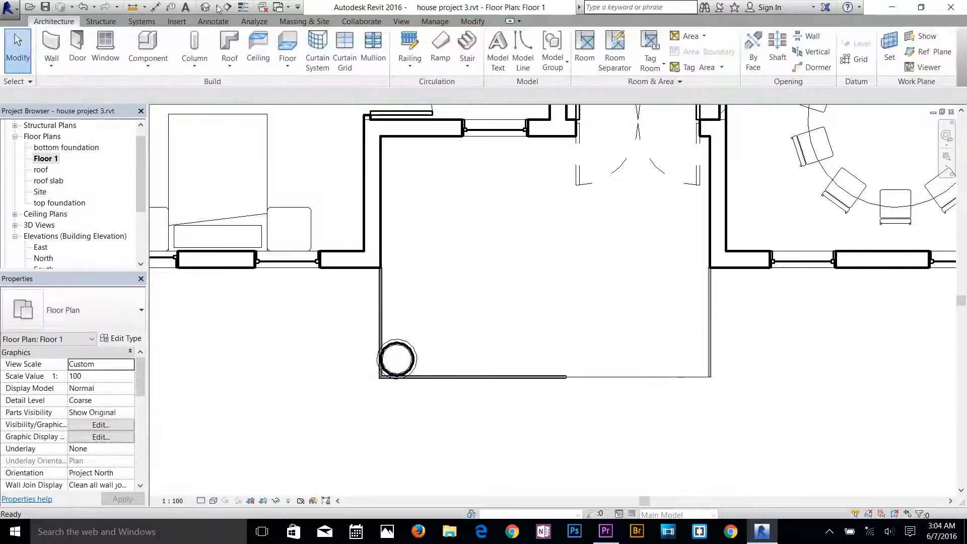
In the 3D view, edit the roof footprint so the edge across the porch front defines slope, and finish the sketch.
click(218, 8)
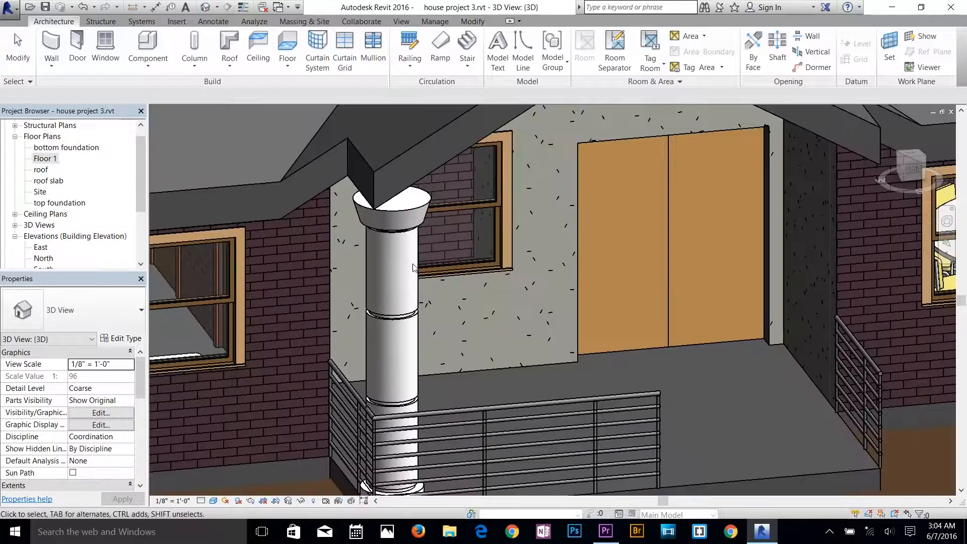
click(426, 172)
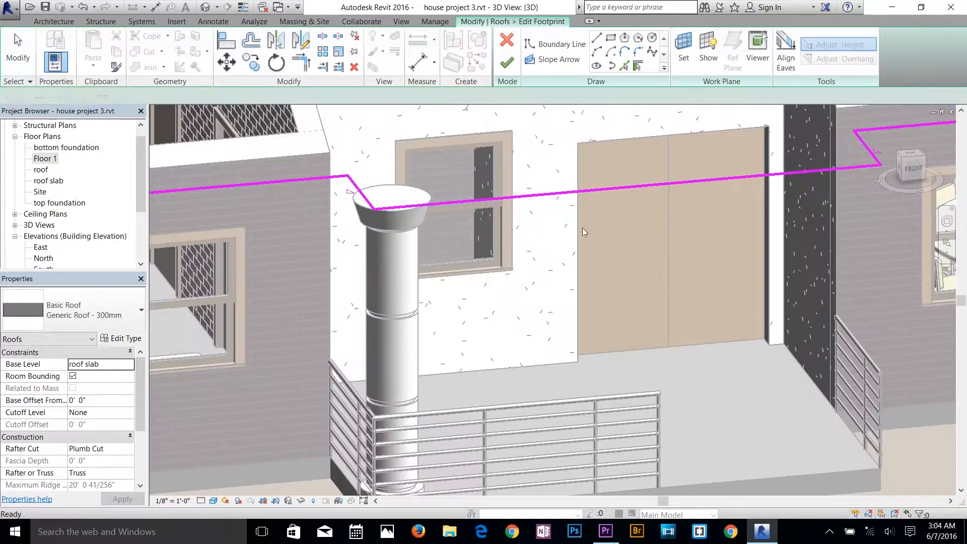
middle_drag(569, 247, 562, 252)
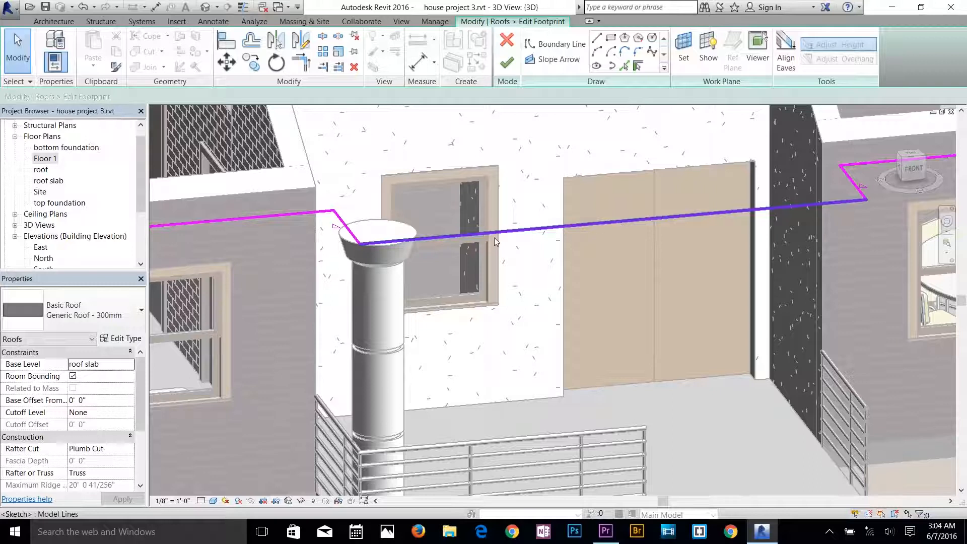
click(515, 233)
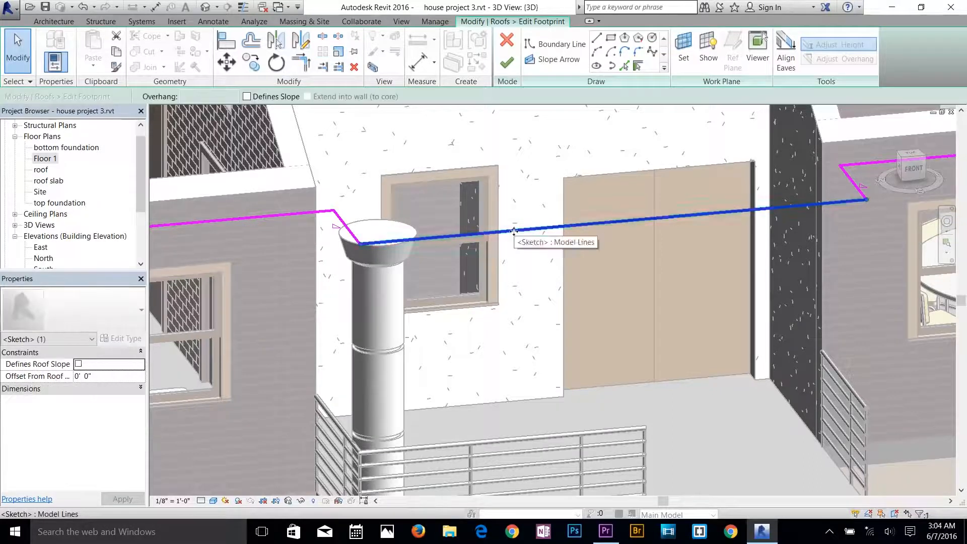
click(247, 96)
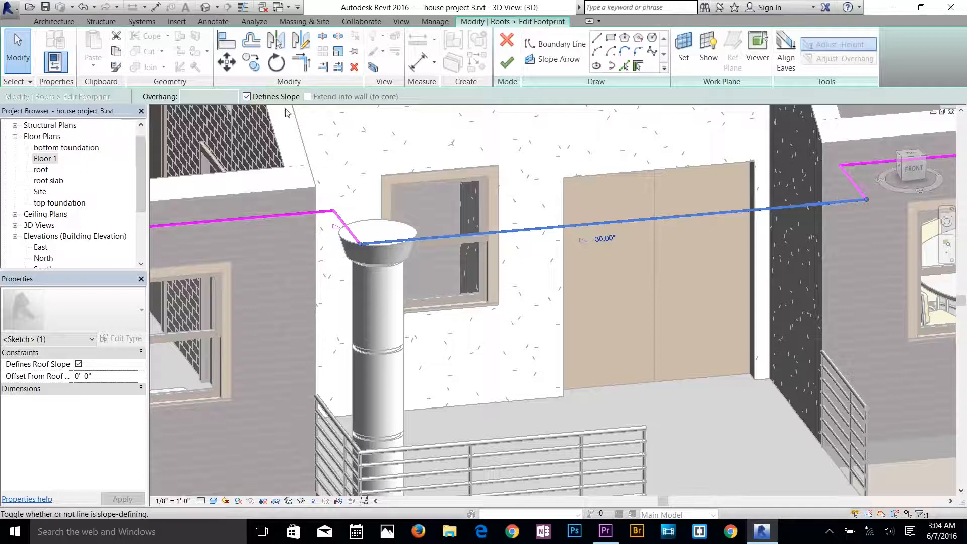
click(509, 65)
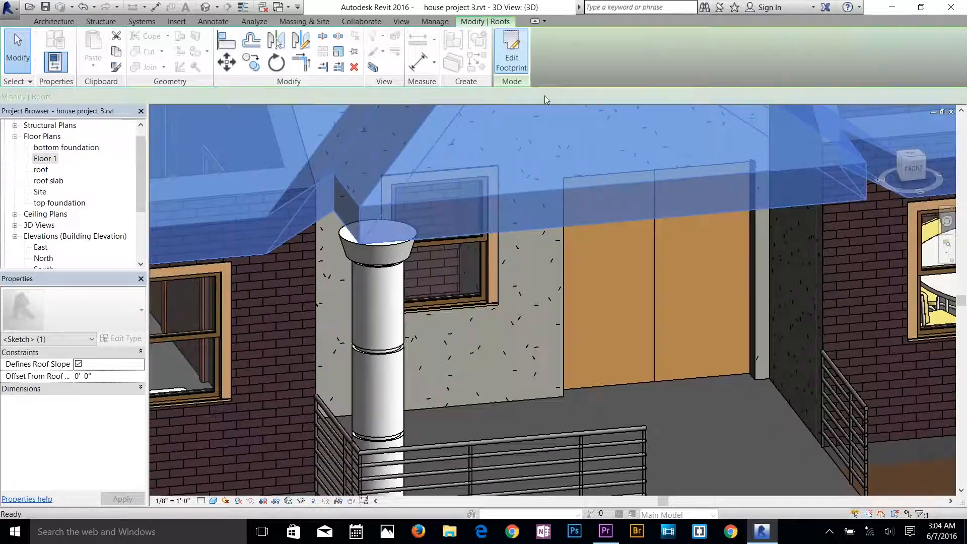
Set the porch column's type dimensions to a 0' 9" joint width and a 0' 9" diameter.
scroll(504, 291, down, 5)
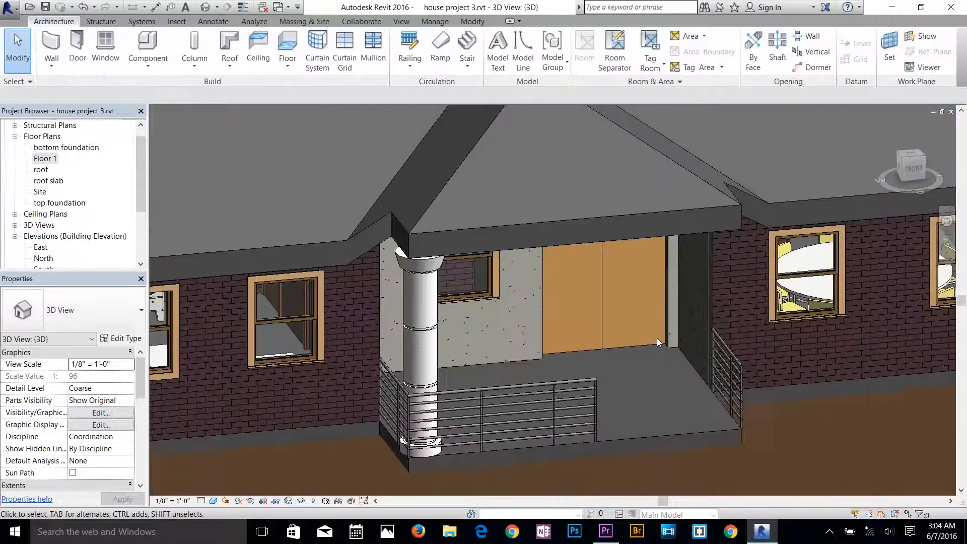
scroll(534, 302, up, 5)
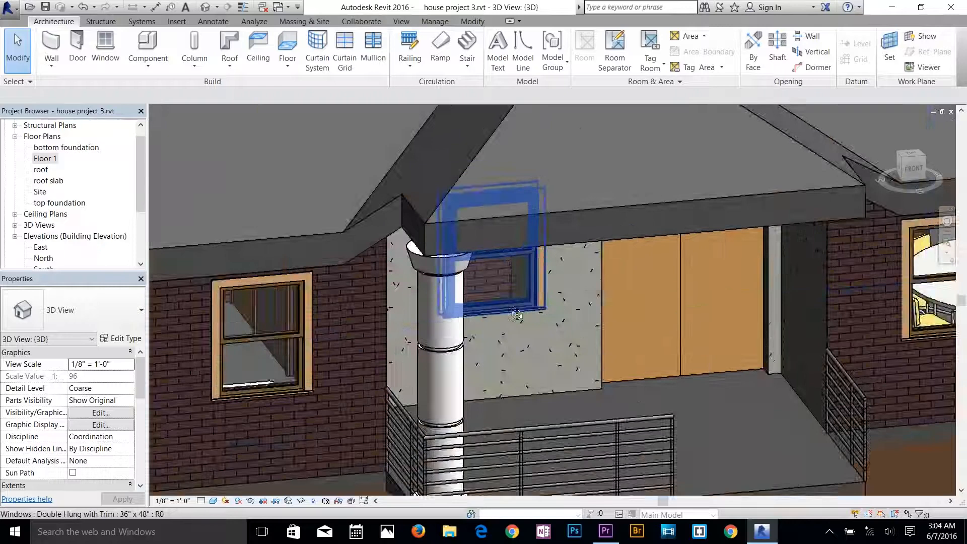
mouse_move(517, 315)
shift+middle_down()
mouse_move(395, 233)
mouse_move(405, 270)
mouse_move(498, 320)
shift+middle_up()
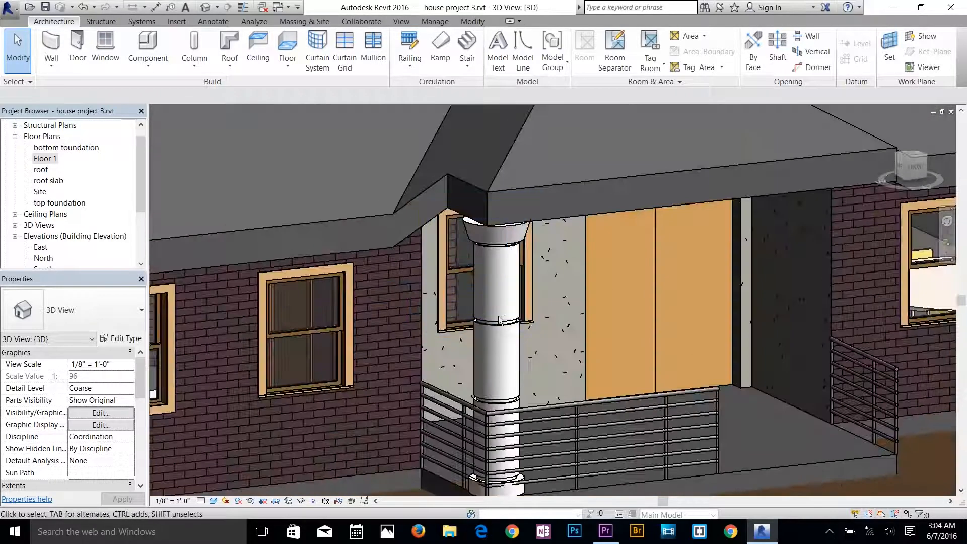
click(498, 334)
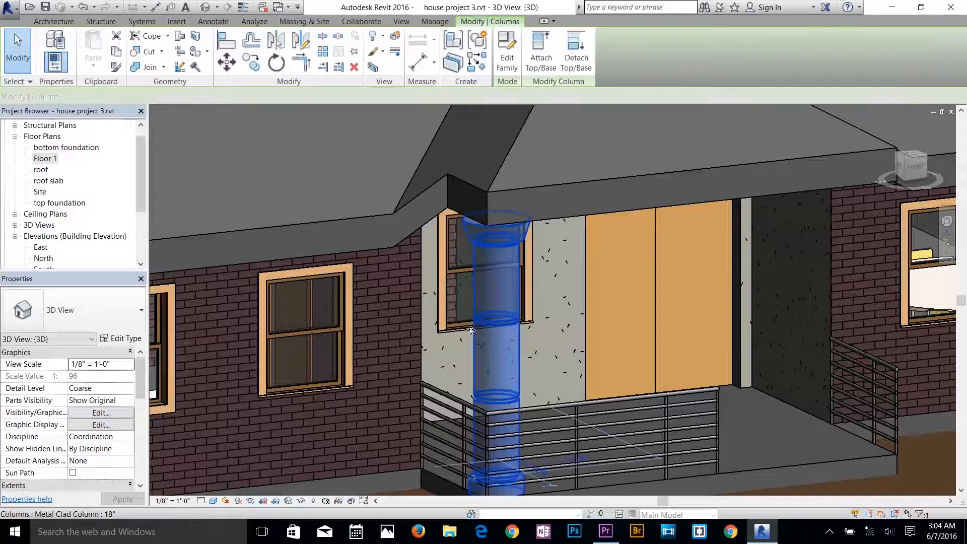
click(120, 340)
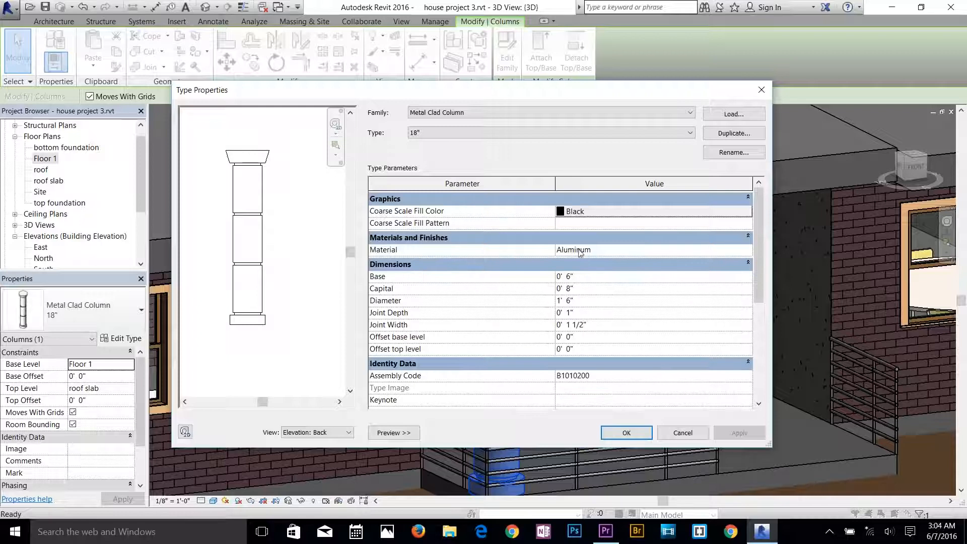
scroll(549, 287, down, 1)
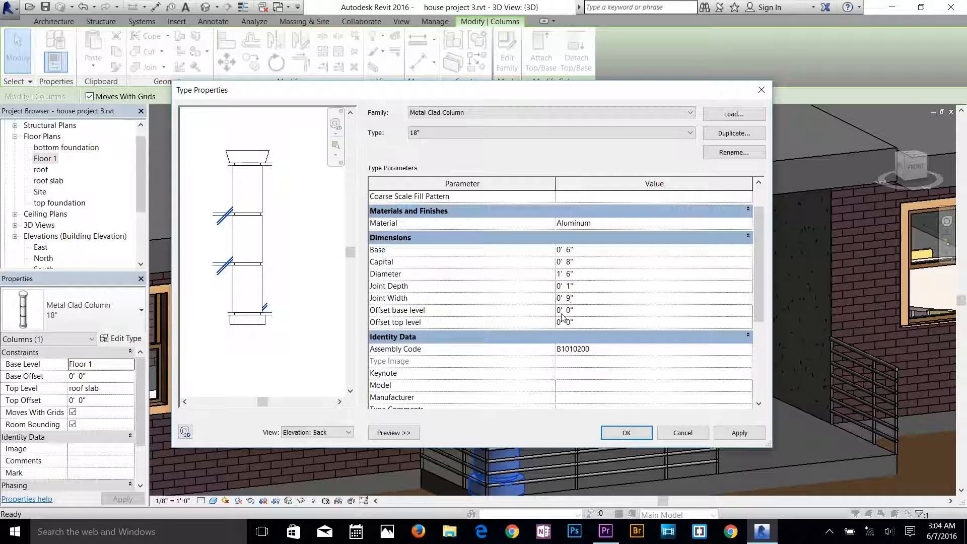
click(568, 275)
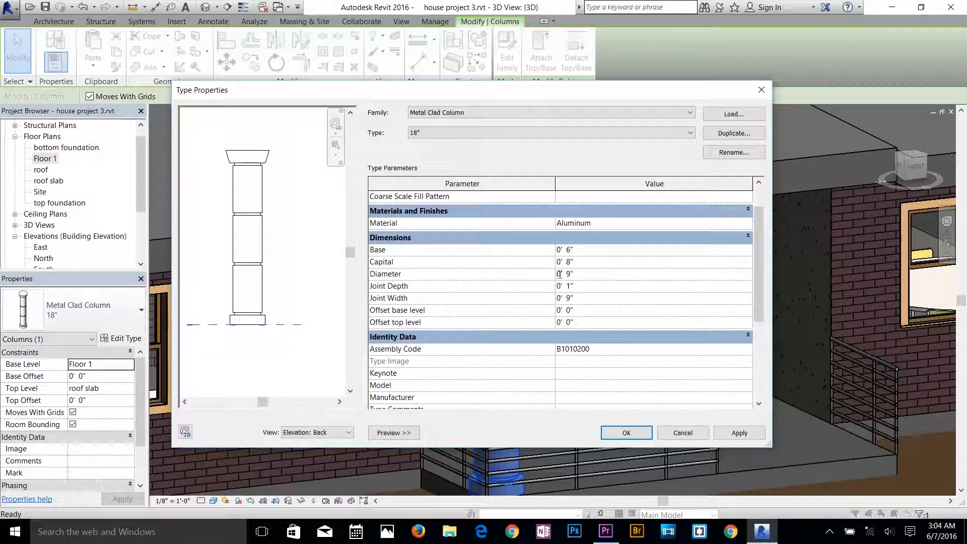
click(627, 433)
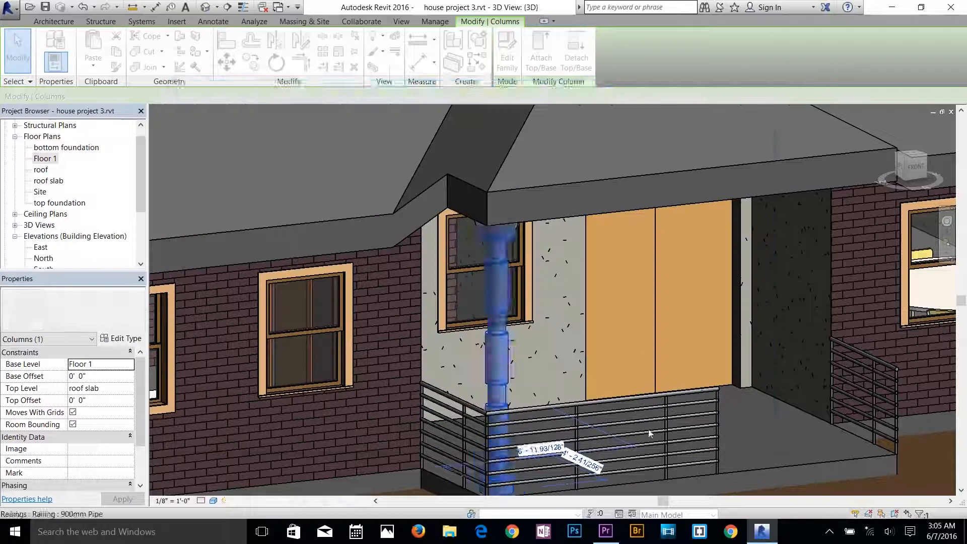
key(Escape)
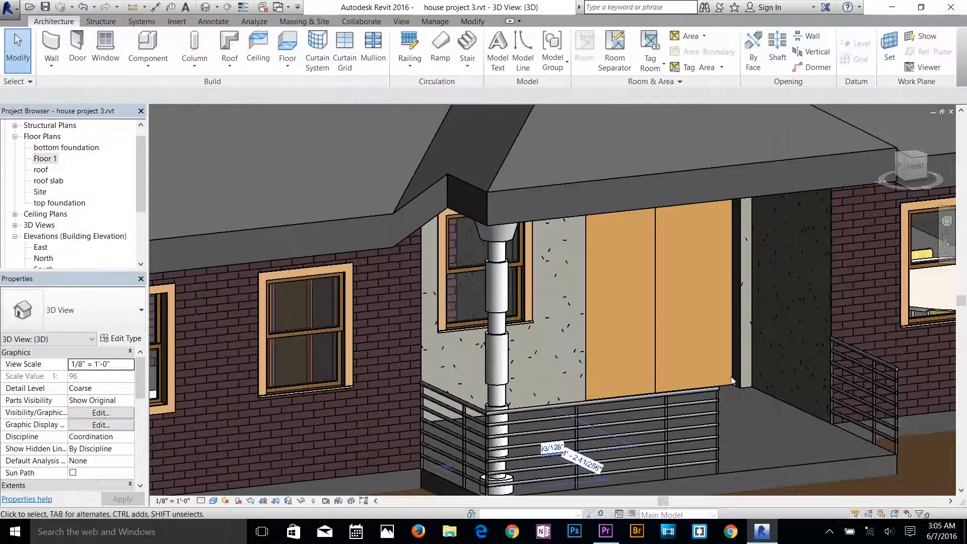
shift+middle_drag(636, 354, 571, 360)
scroll(644, 370, down, 1)
shift+middle_drag(817, 352, 778, 369)
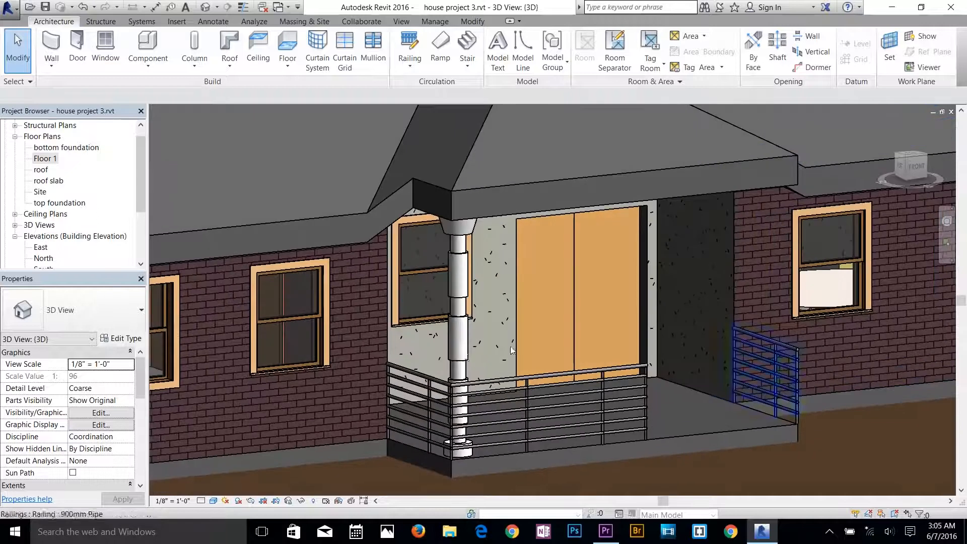
Copy the porch column to the slab's opposite front corner in the 3D view.
click(463, 353)
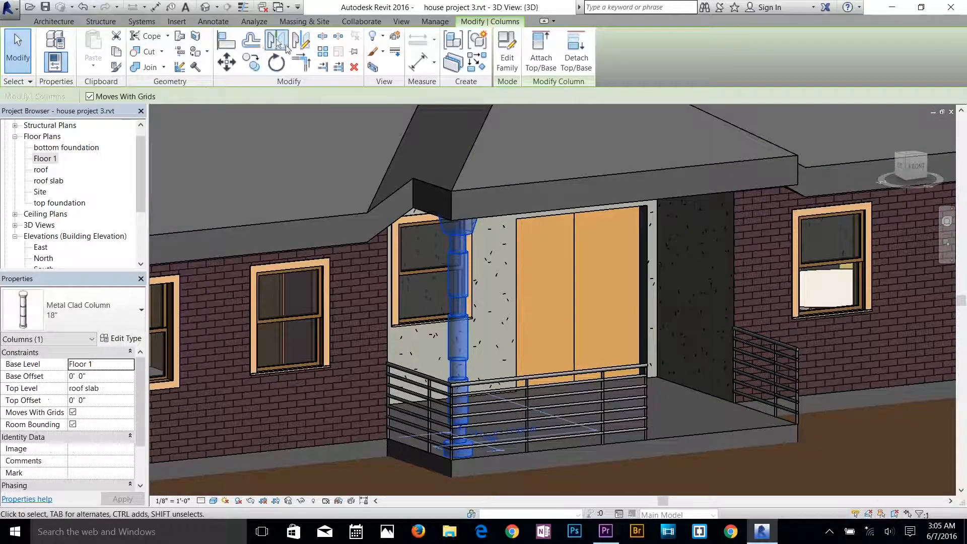
click(252, 62)
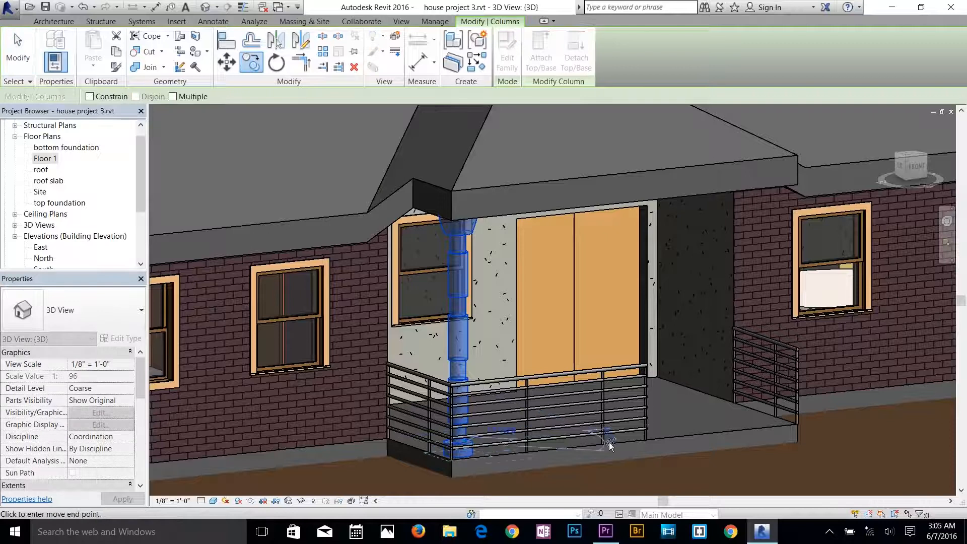
click(809, 432)
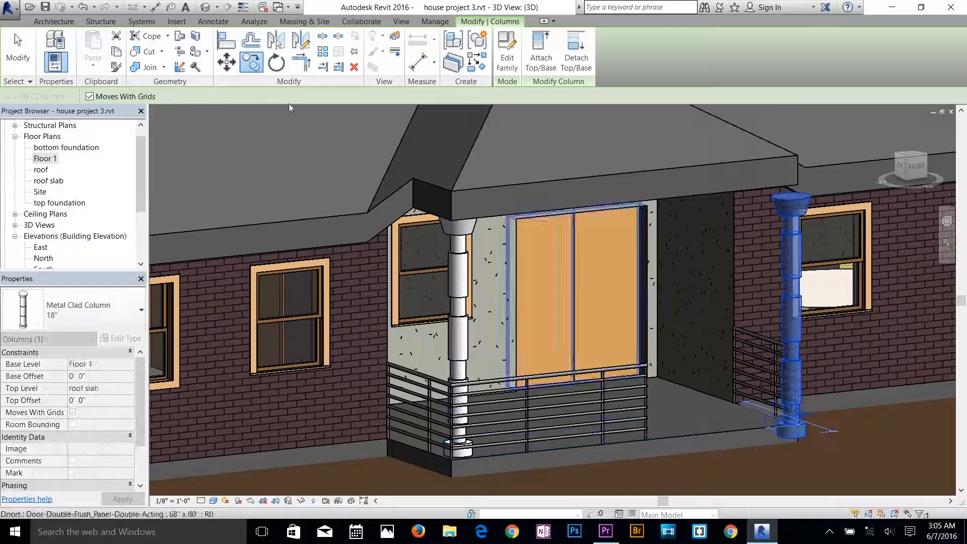
Move the copied column slightly inward from the outer corner so it stands on the porch slab.
key(m)
key(v)
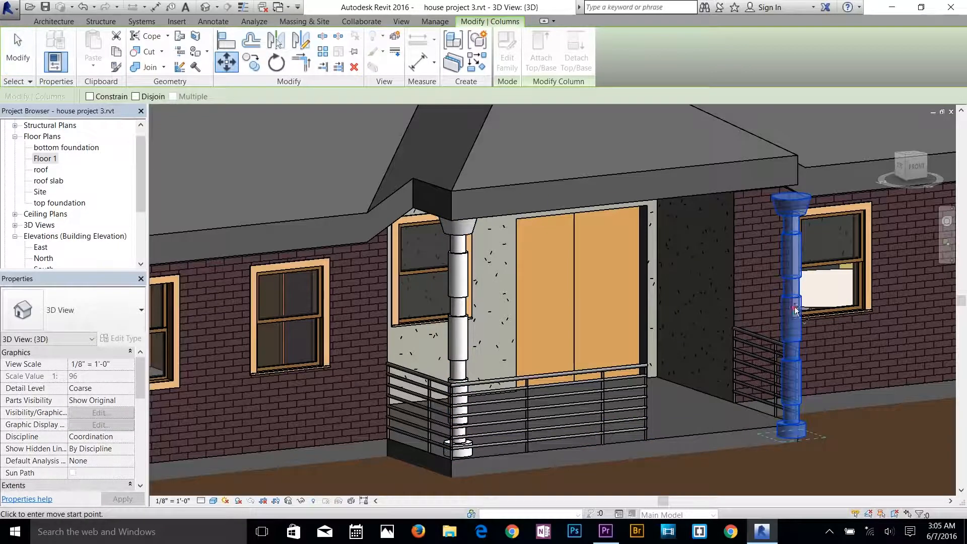
click(770, 319)
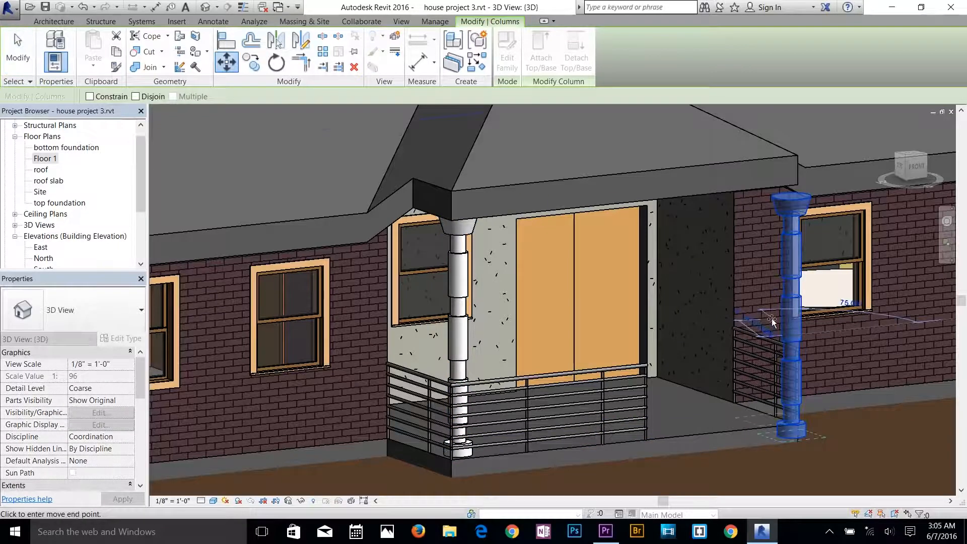
click(749, 313)
key(Escape)
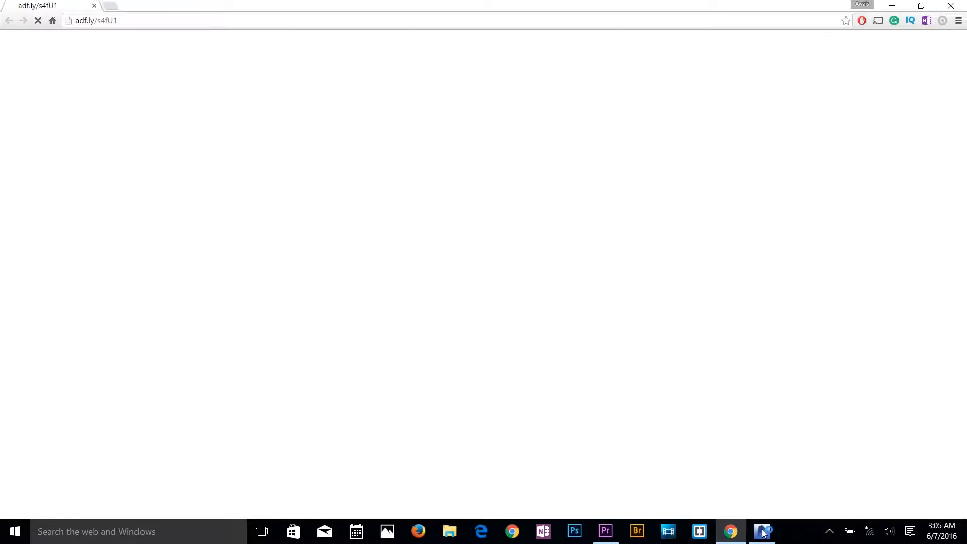
click(763, 533)
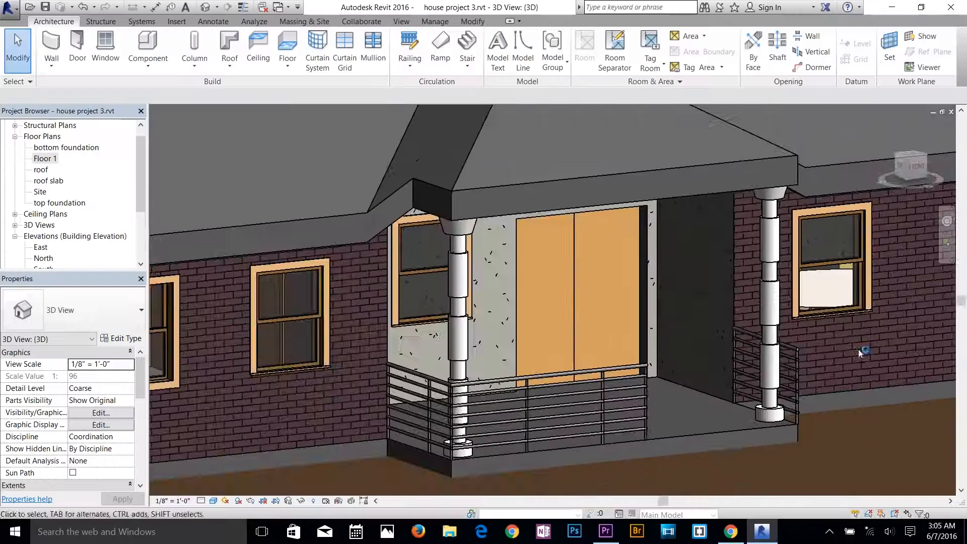
In the Floor 1 plan, shift both porch columns toward the slab's front corners, about 4' 6" from the house's front wall line.
scroll(851, 328, up, 2)
scroll(820, 322, down, 2)
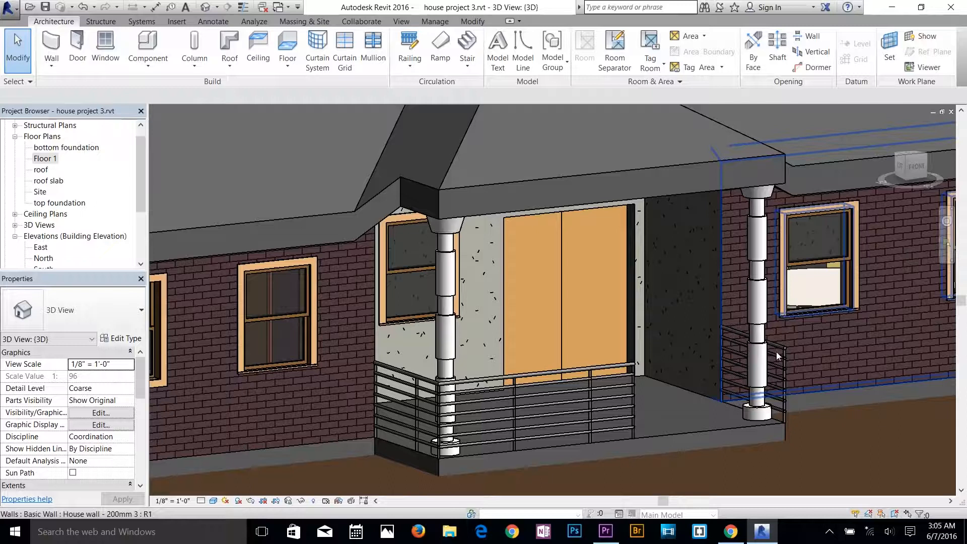
double_click(43, 160)
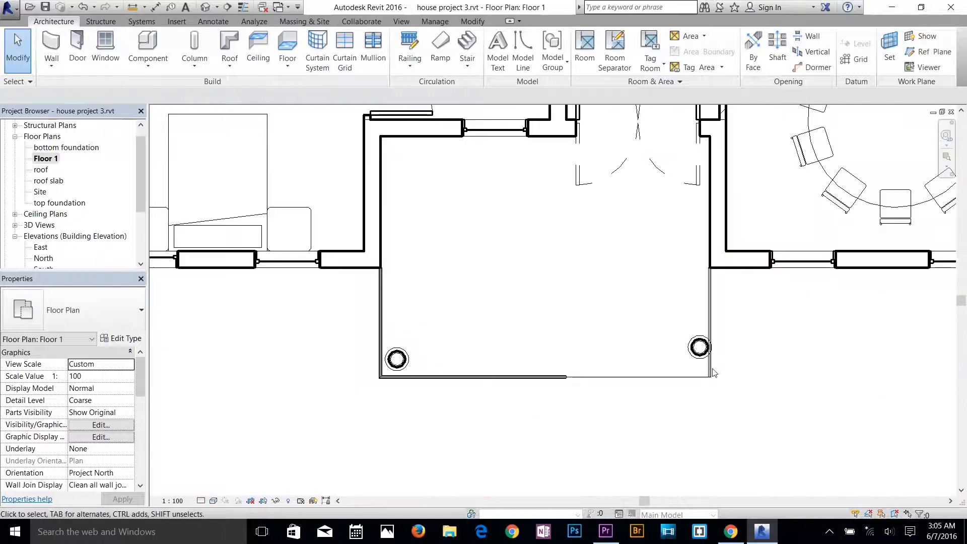
click(698, 356)
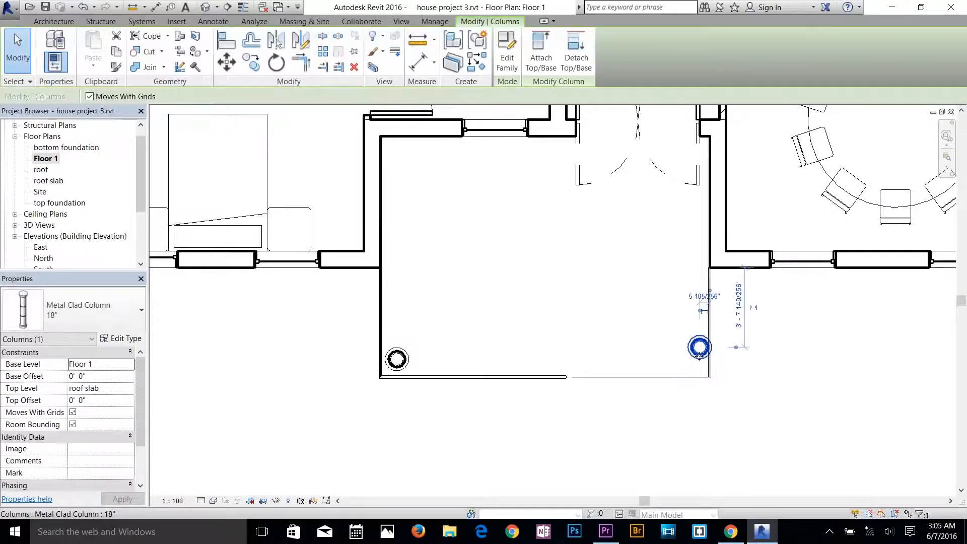
drag(699, 356, 702, 397)
click(400, 359)
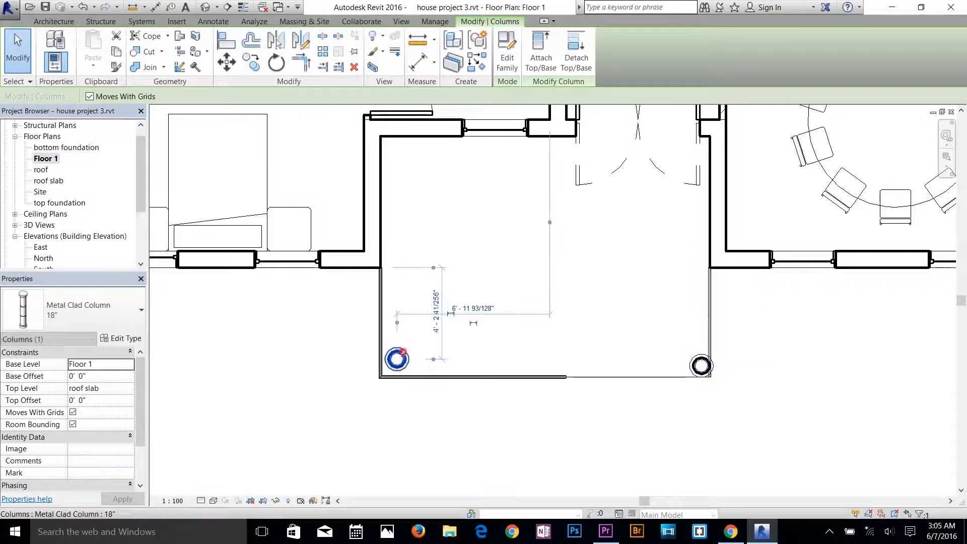
drag(402, 363, 400, 367)
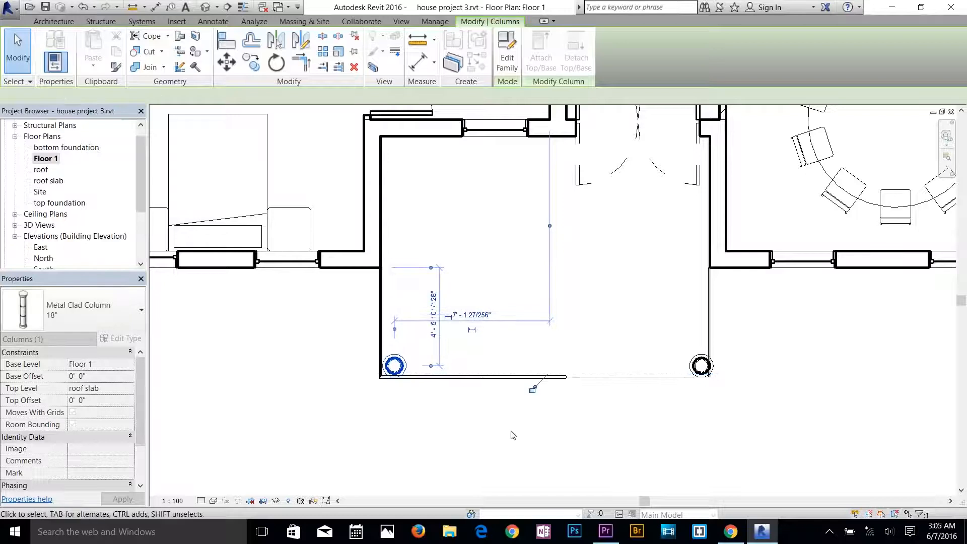
click(626, 445)
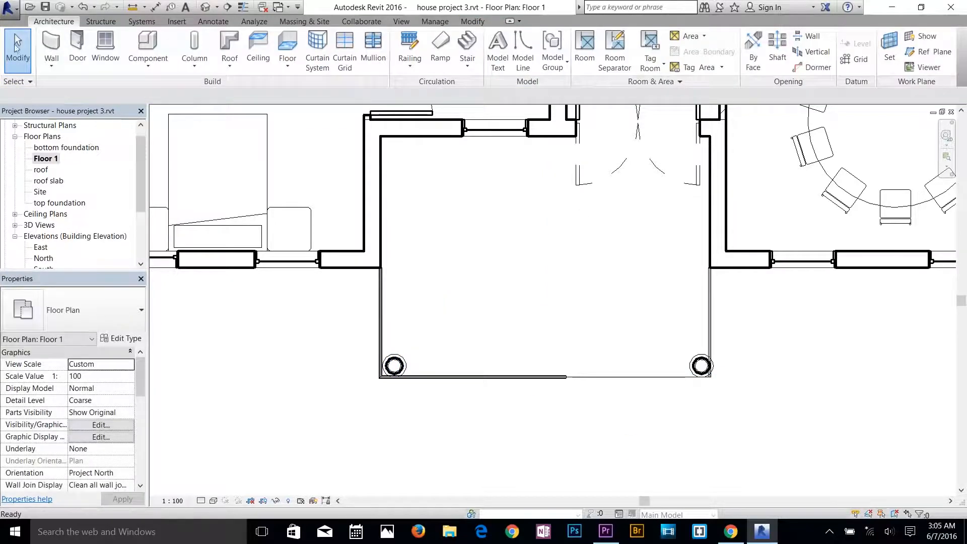
In the 3D view, delete both 900mm Pipe railings from the porch.
click(205, 7)
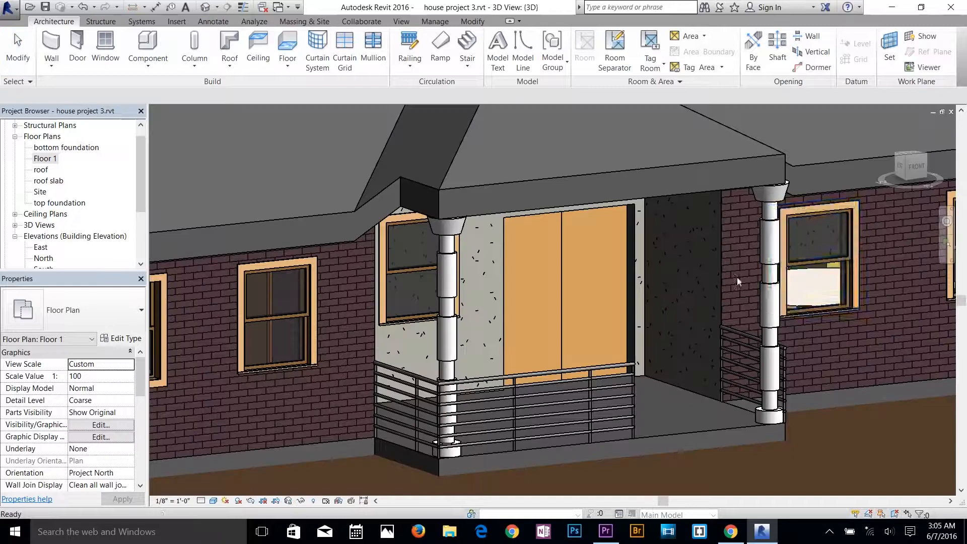
shift+middle_drag(853, 246, 679, 337)
click(321, 406)
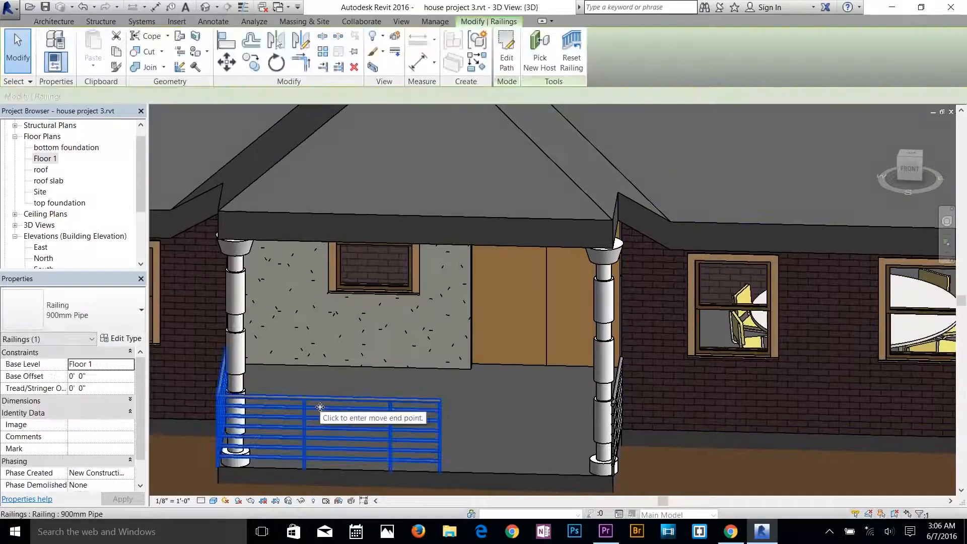
key(Delete)
click(615, 396)
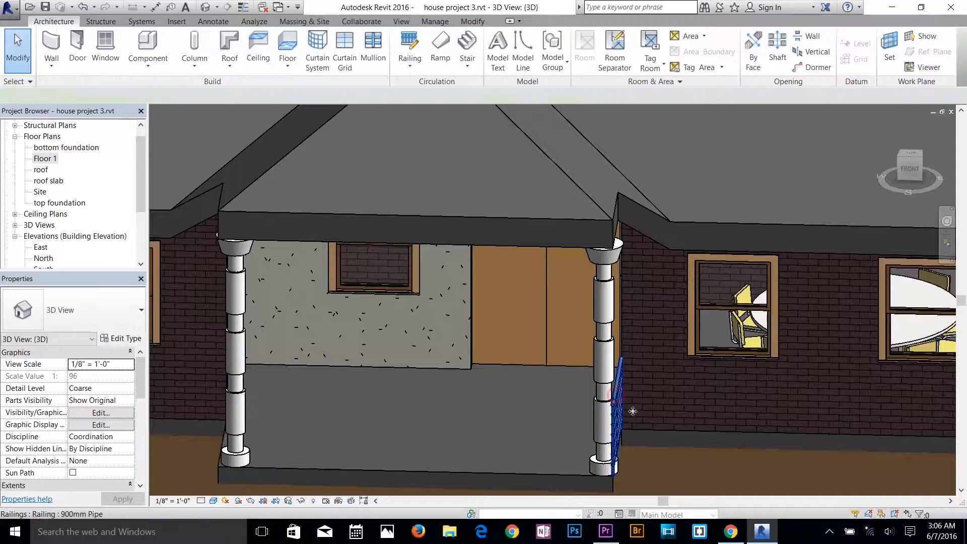
key(Delete)
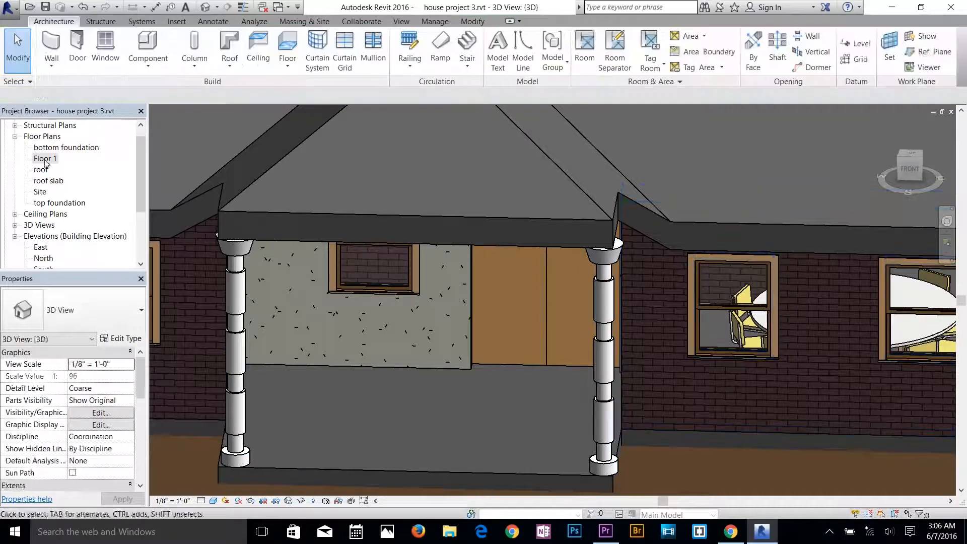
In the Floor 1 plan, move both columns inward from the slab corners, about 4' from the house's front wall line, and return to 3D.
click(45, 158)
double_click(45, 158)
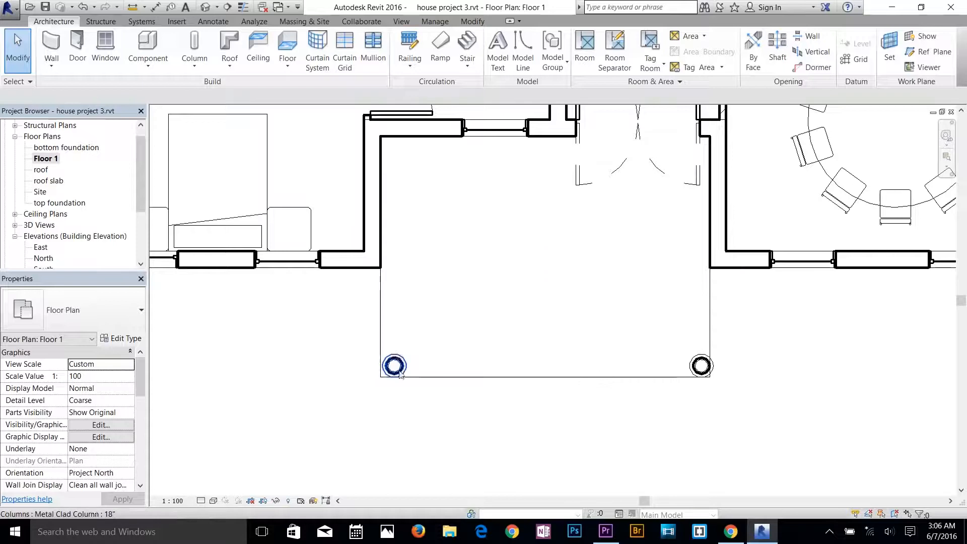
click(394, 364)
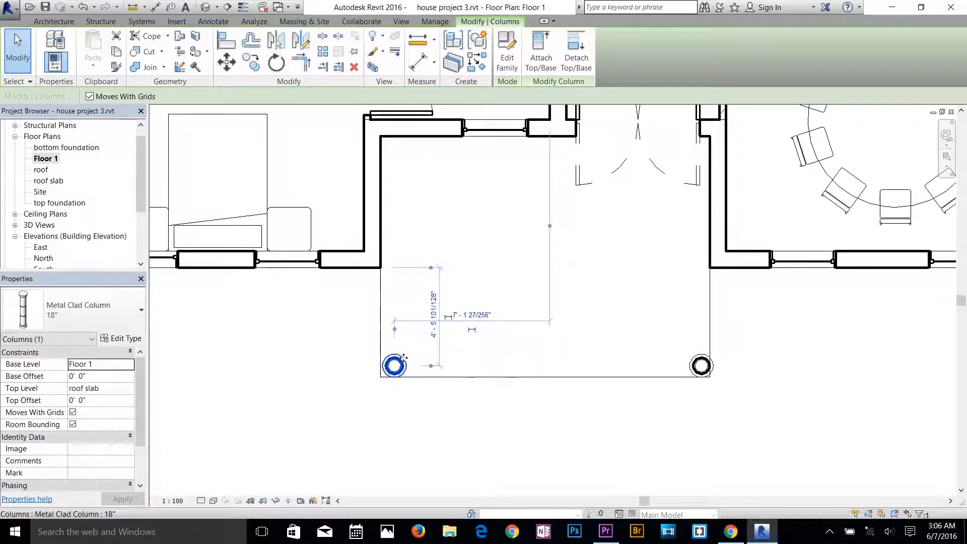
drag(408, 352, 410, 348)
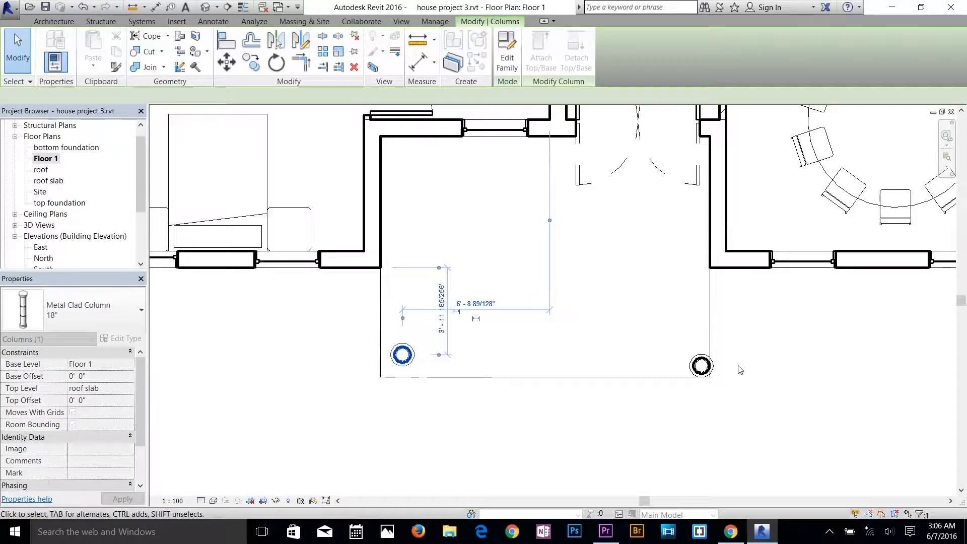
click(697, 363)
drag(696, 364, 684, 349)
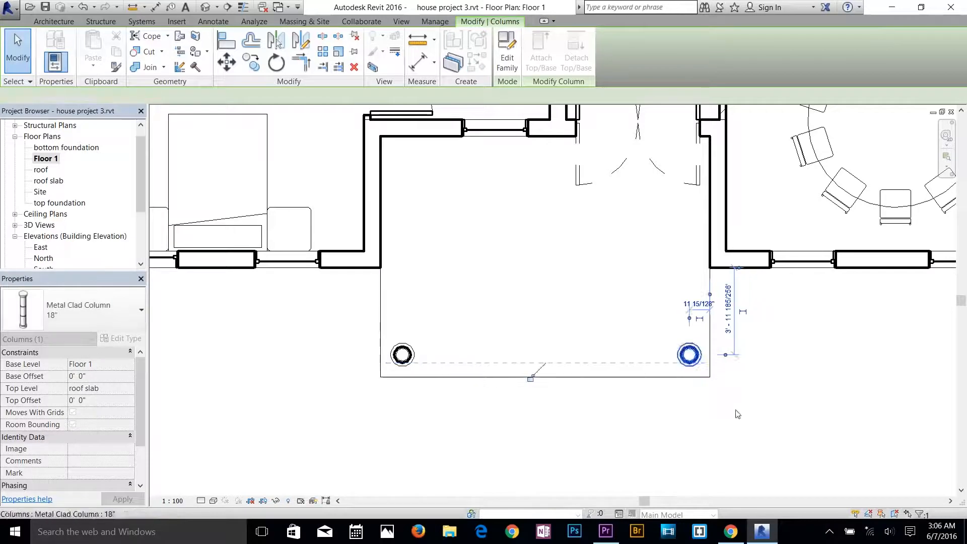
click(735, 410)
click(205, 6)
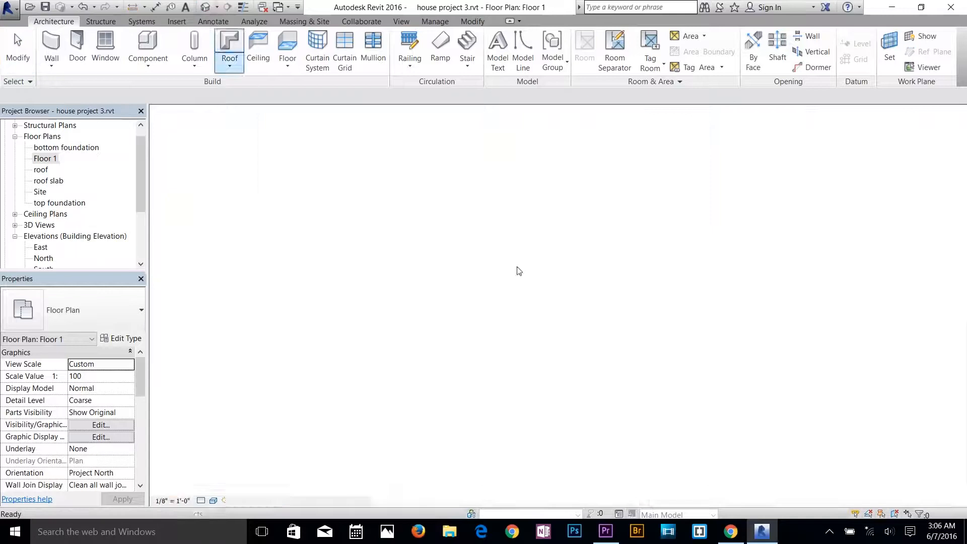
Examine the porch, its columns and the roof in 3D from several sides of the house.
scroll(588, 306, down, 2)
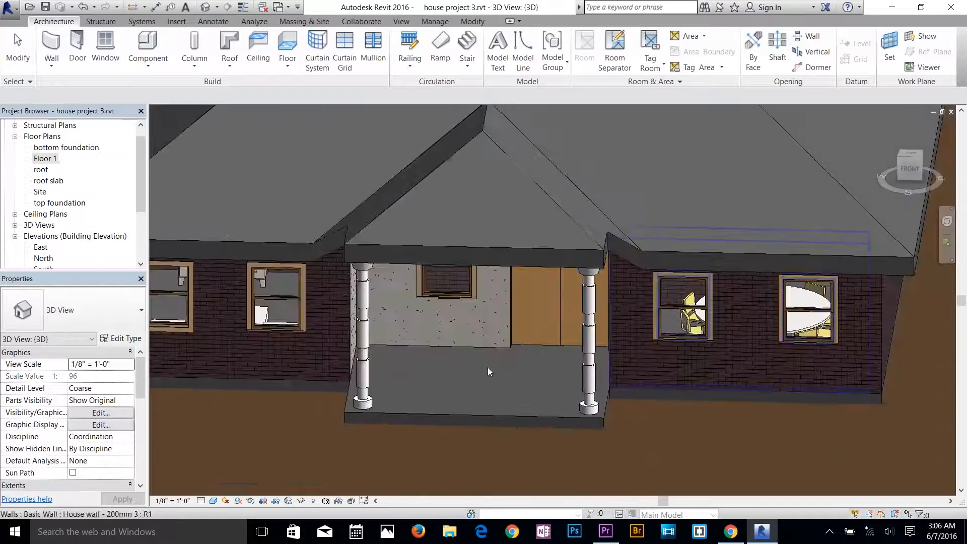
shift+middle_drag(531, 356, 557, 355)
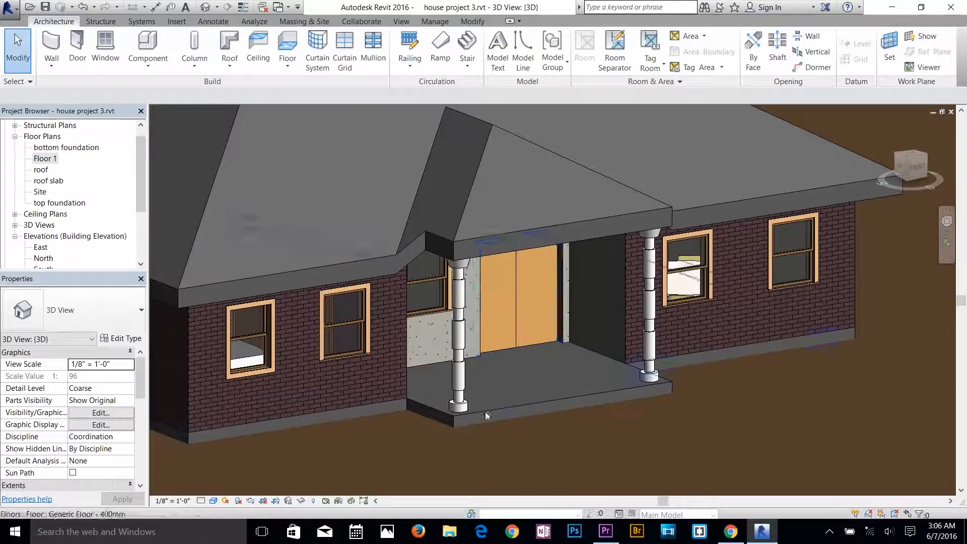
scroll(642, 356, down, 2)
middle_drag(515, 271, 662, 359)
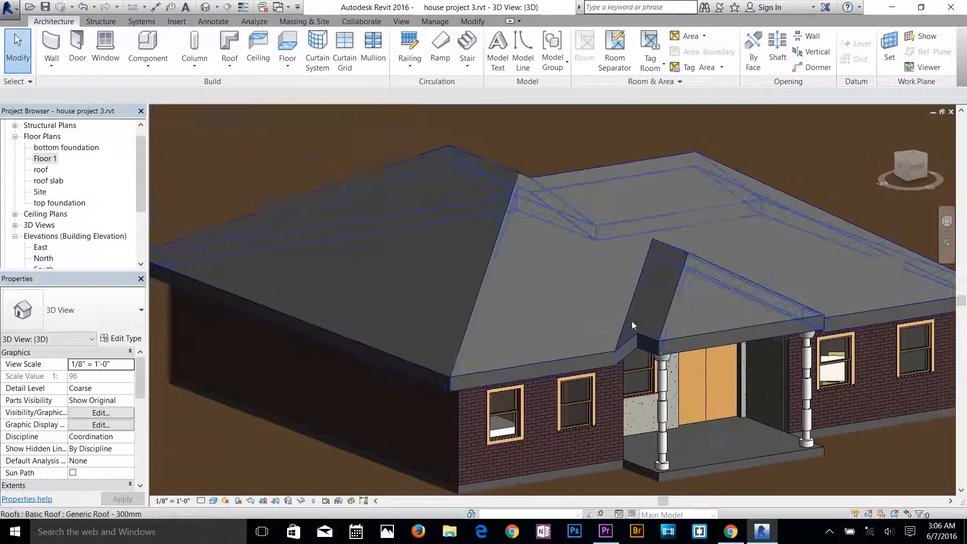
middle_drag(600, 296, 526, 237)
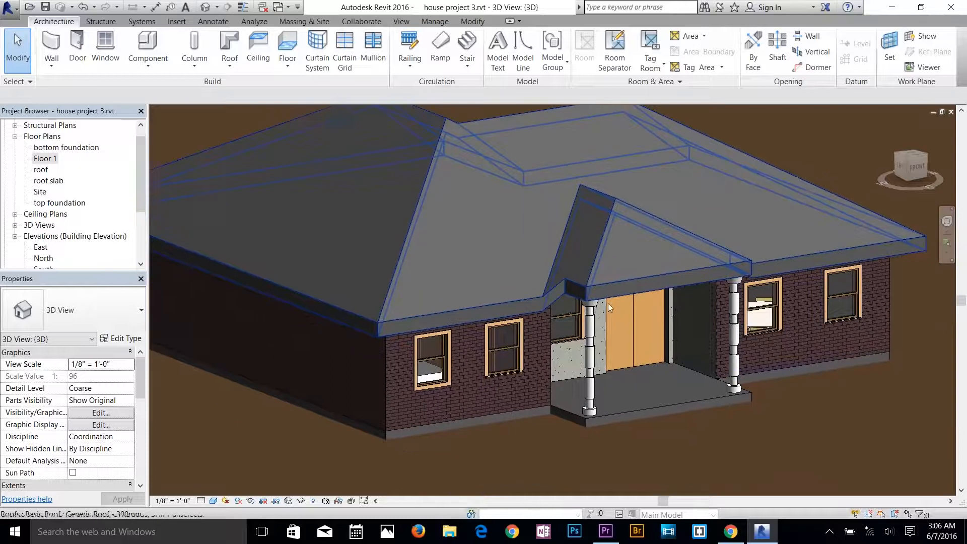
scroll(651, 280, up, 2)
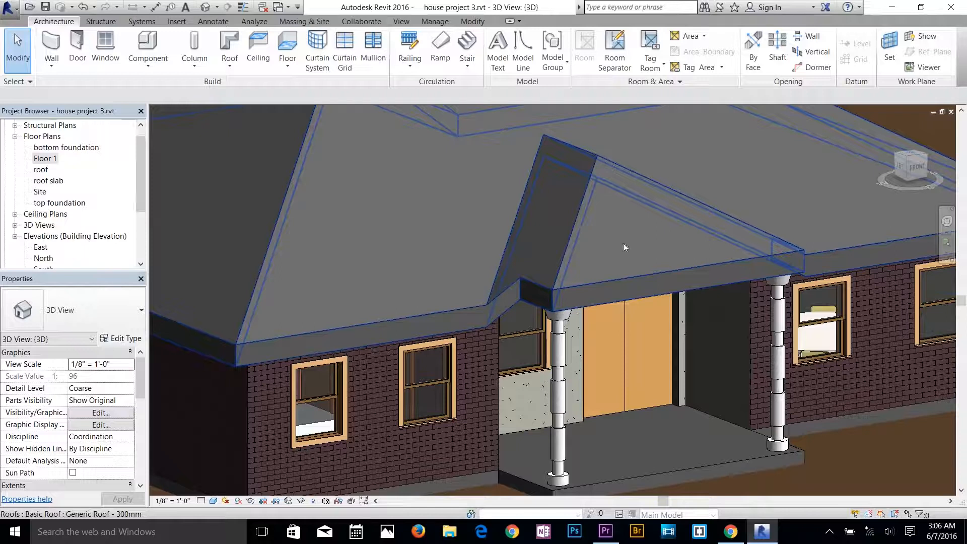
shift+middle_drag(637, 319, 398, 282)
shift+middle_drag(580, 300, 737, 359)
scroll(737, 359, down, 10)
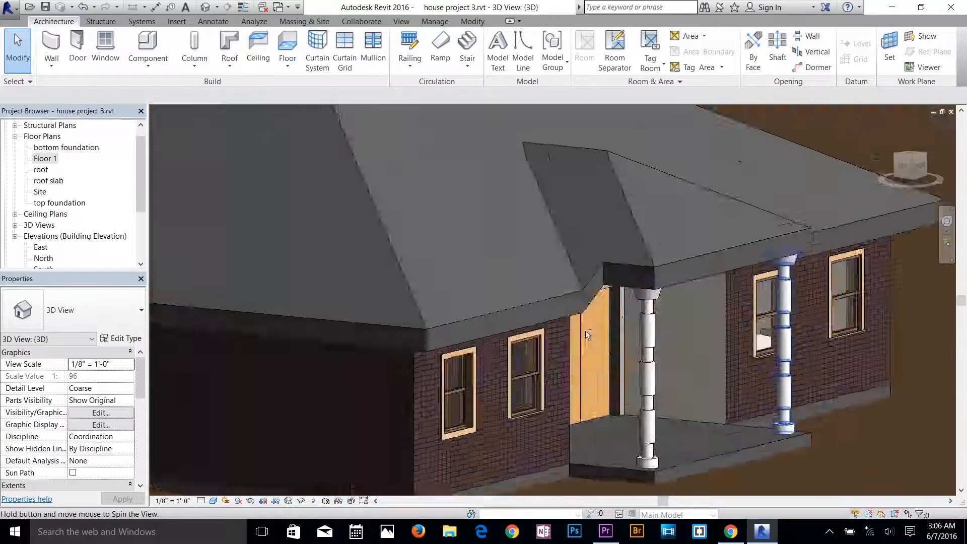
scroll(669, 376, up, 2)
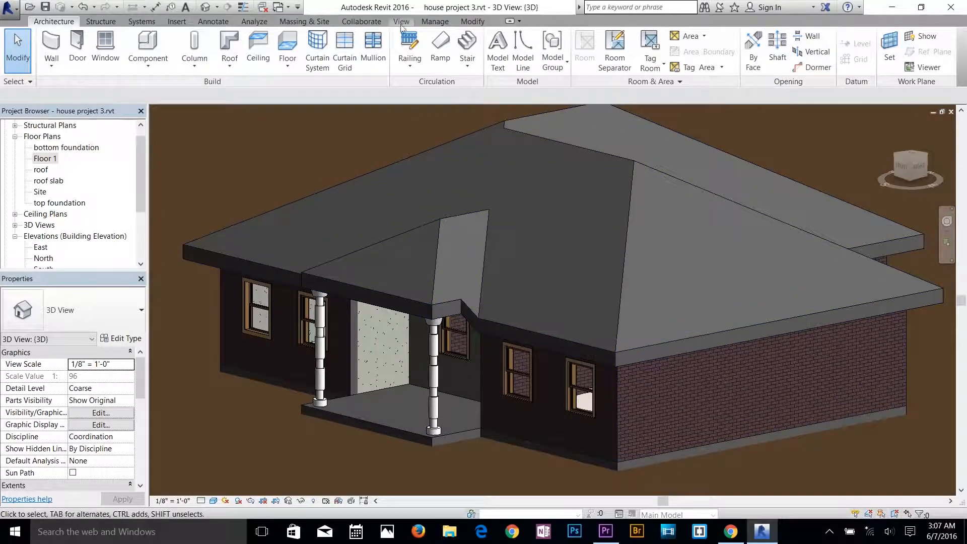
Place three American Beech - 6.0 Meters trees on the terrain in 3D, two beyond the porch's left side and one beside the house's right corner.
click(298, 21)
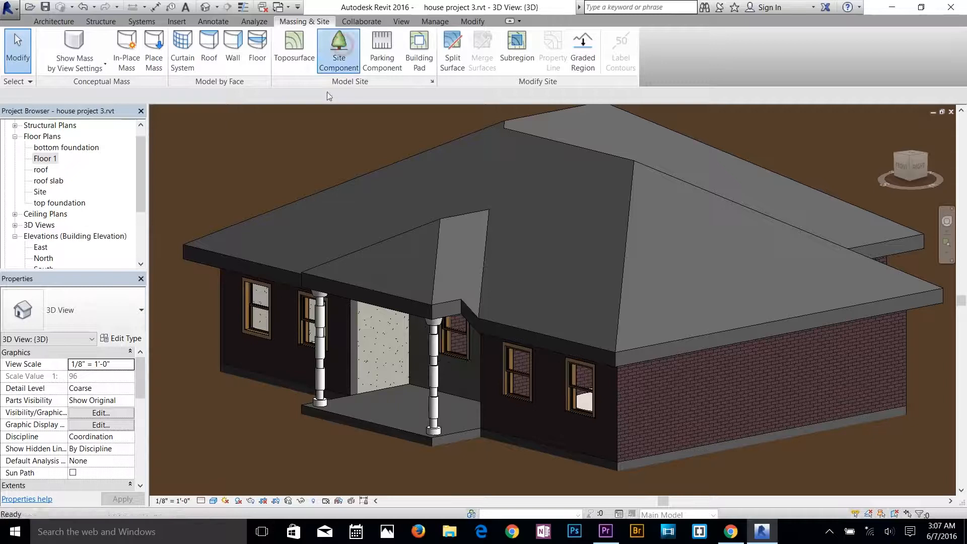
click(352, 51)
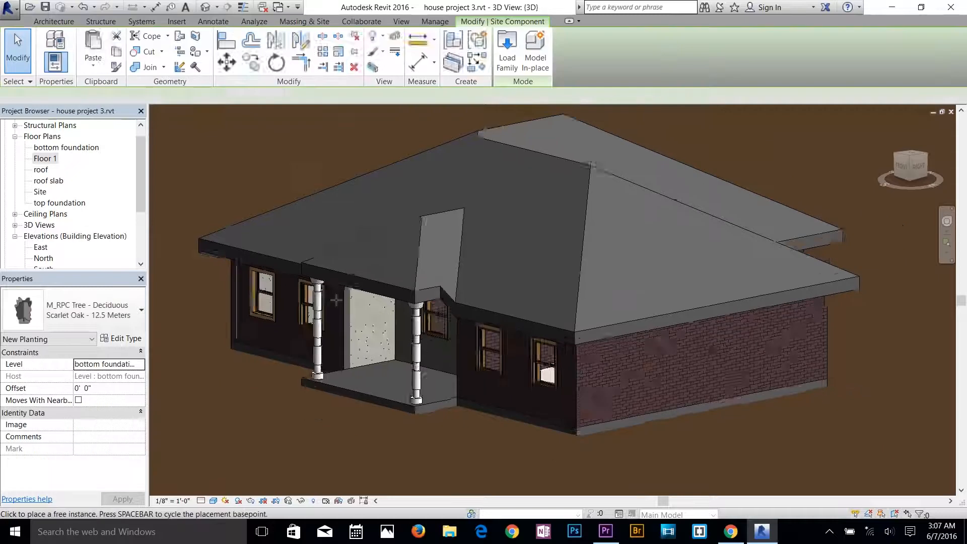
scroll(336, 300, down, 5)
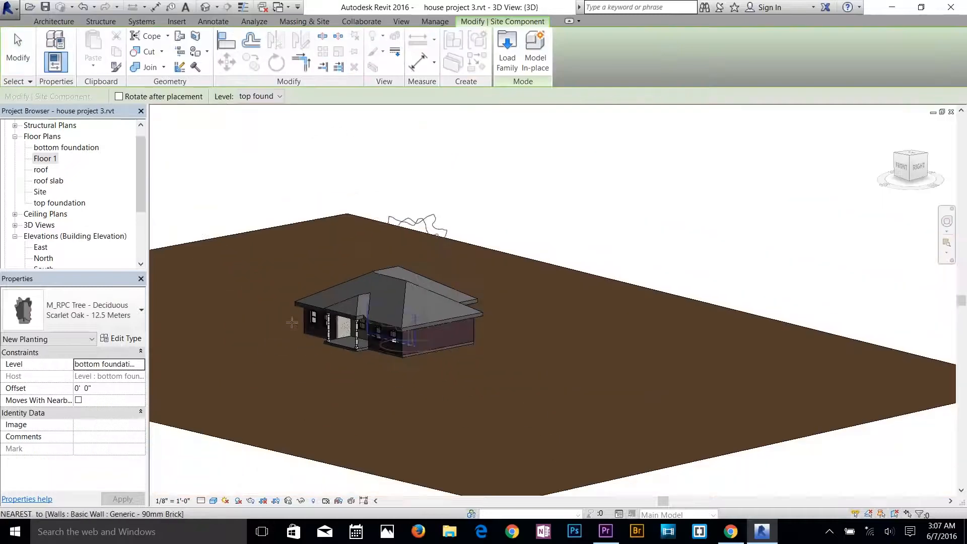
click(93, 315)
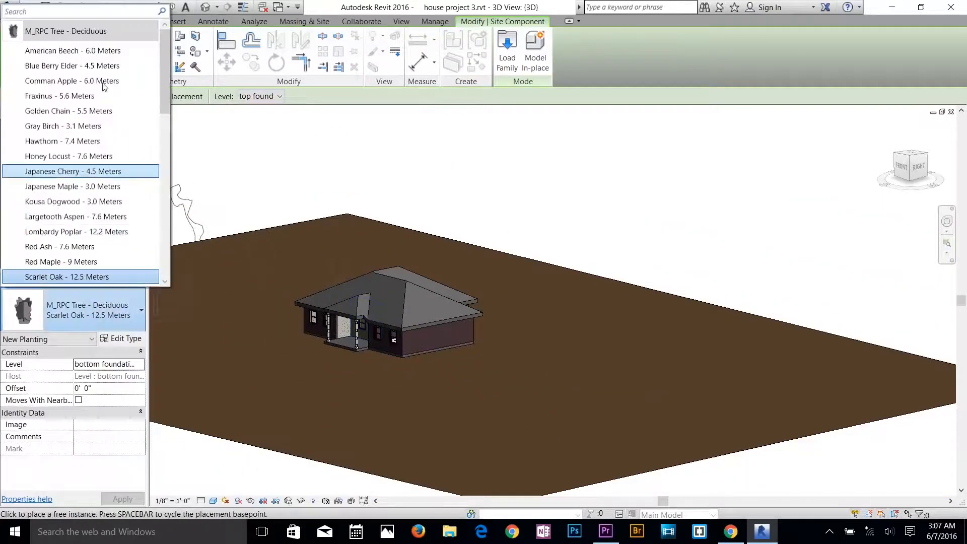
click(102, 51)
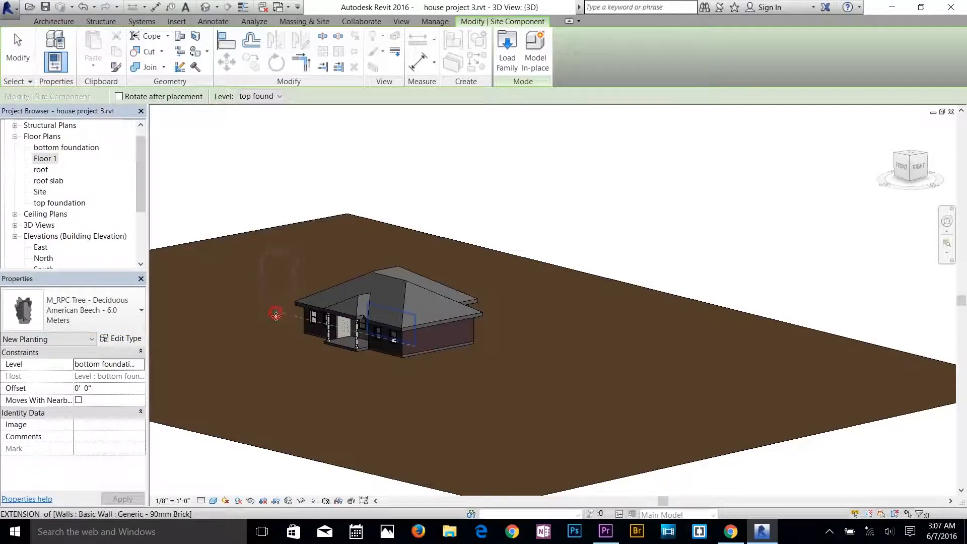
click(275, 315)
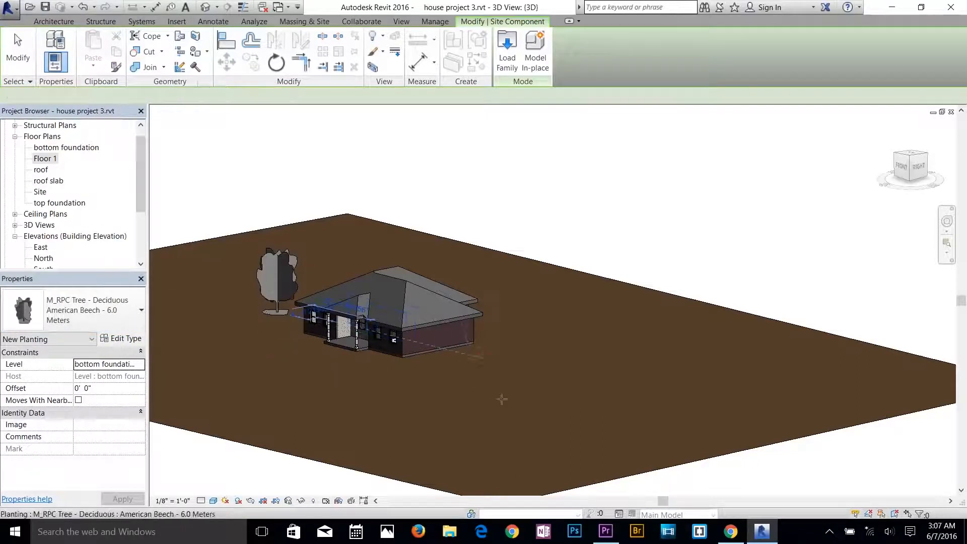
click(482, 355)
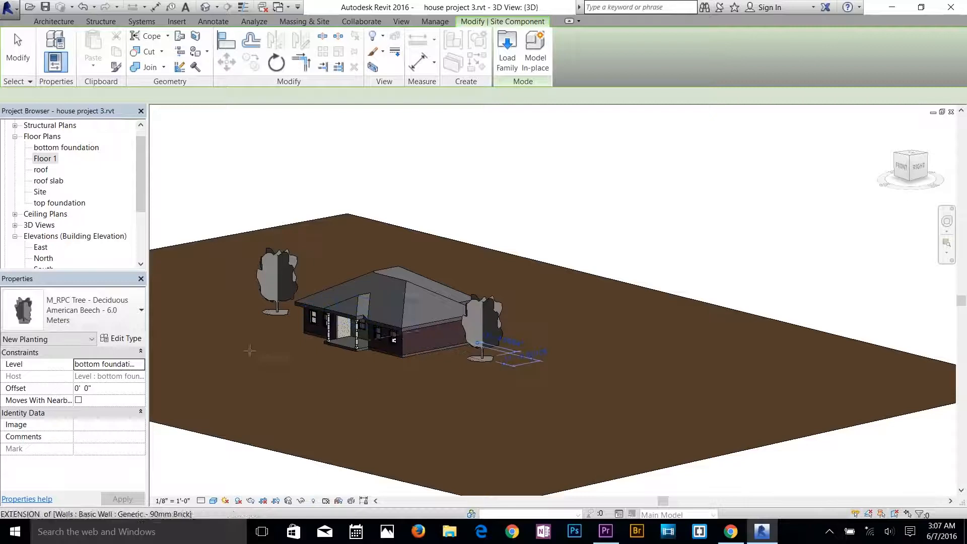
click(232, 331)
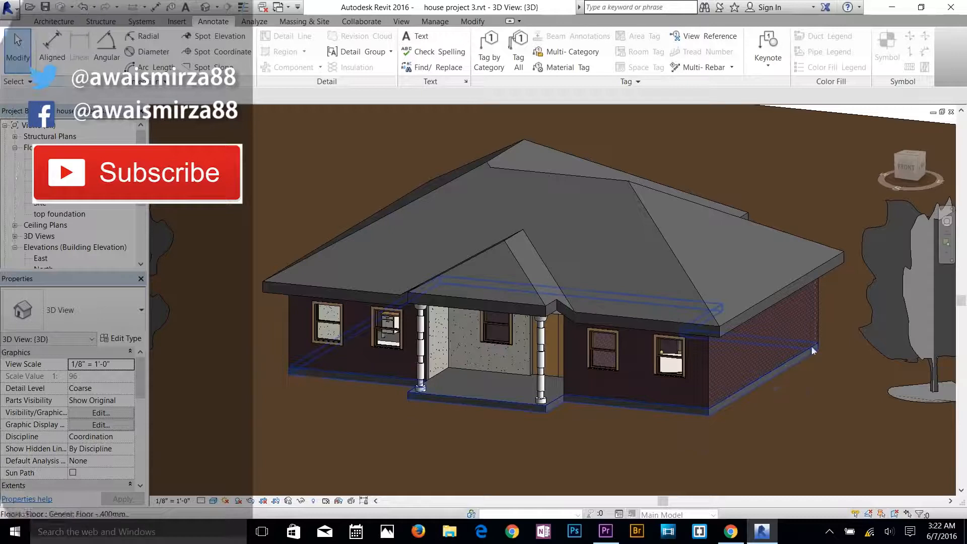
In the Floor 1 plan, try placing a sample text note DGDFG in the upper-left bedroom.
scroll(811, 346, up, 2)
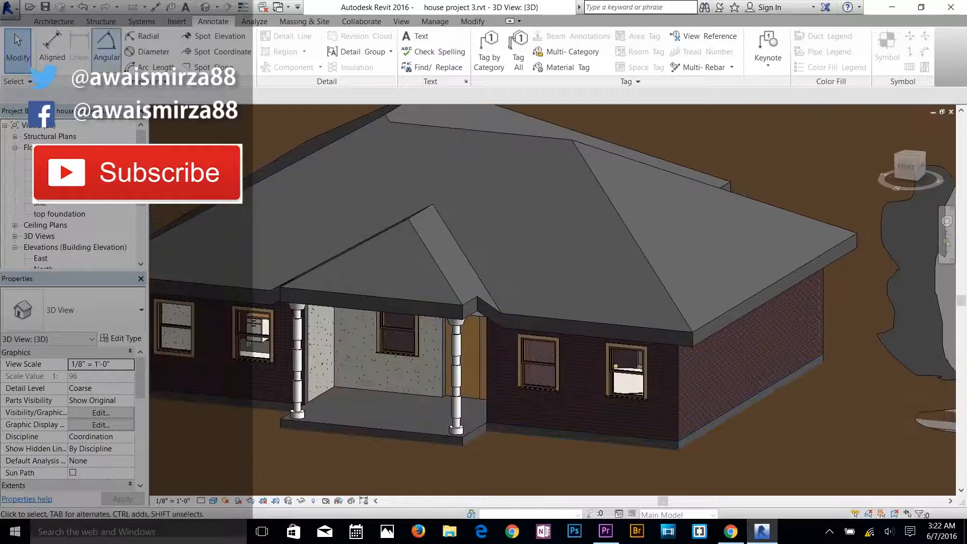
double_click(45, 170)
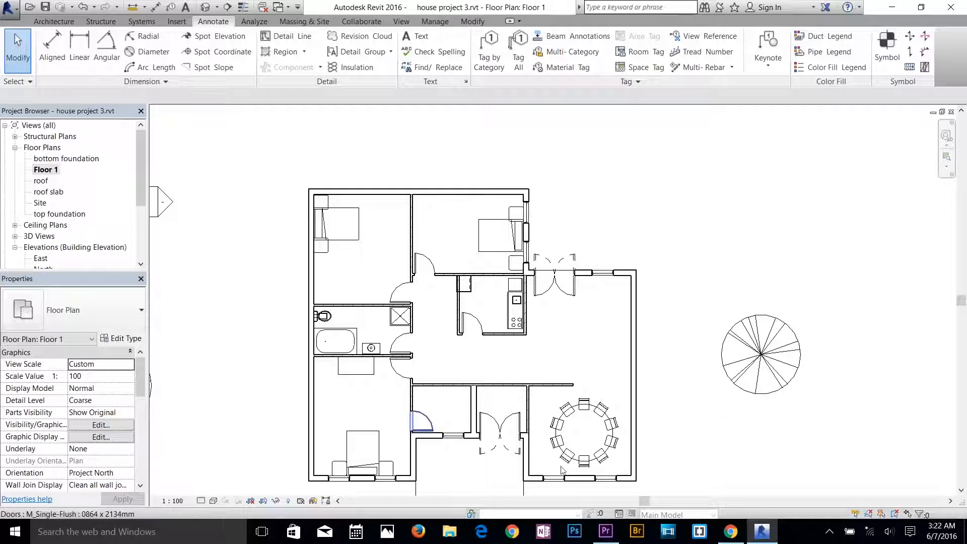
middle_drag(544, 383, 555, 344)
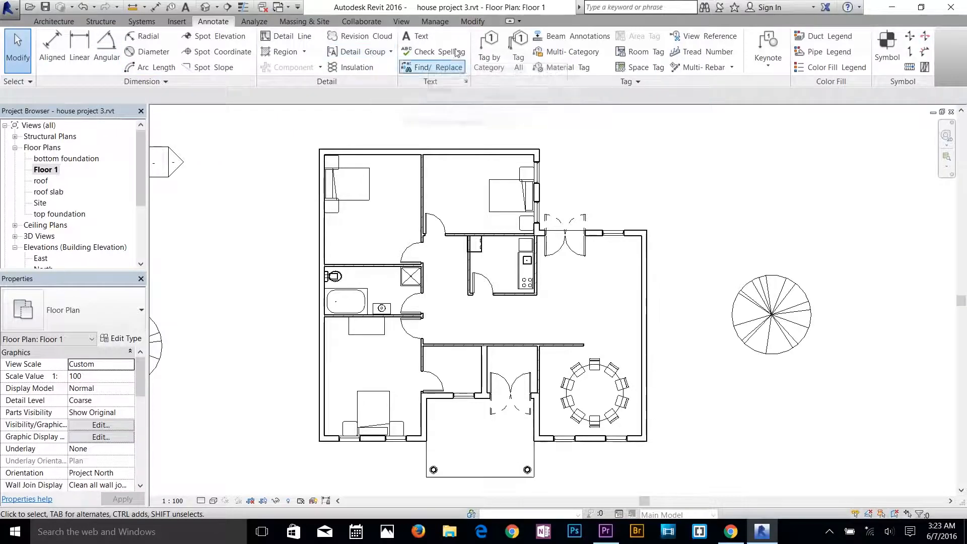
click(416, 36)
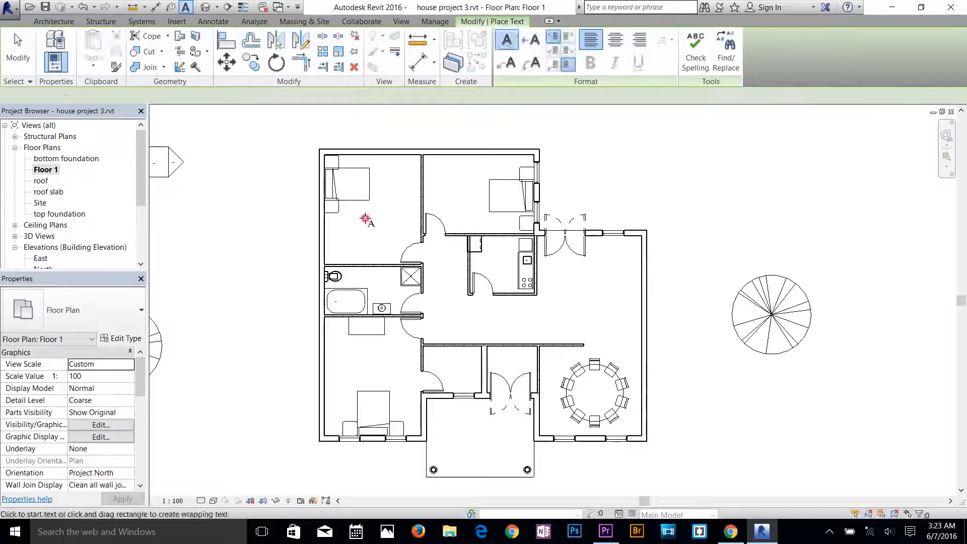
click(364, 219)
text(DGDF)
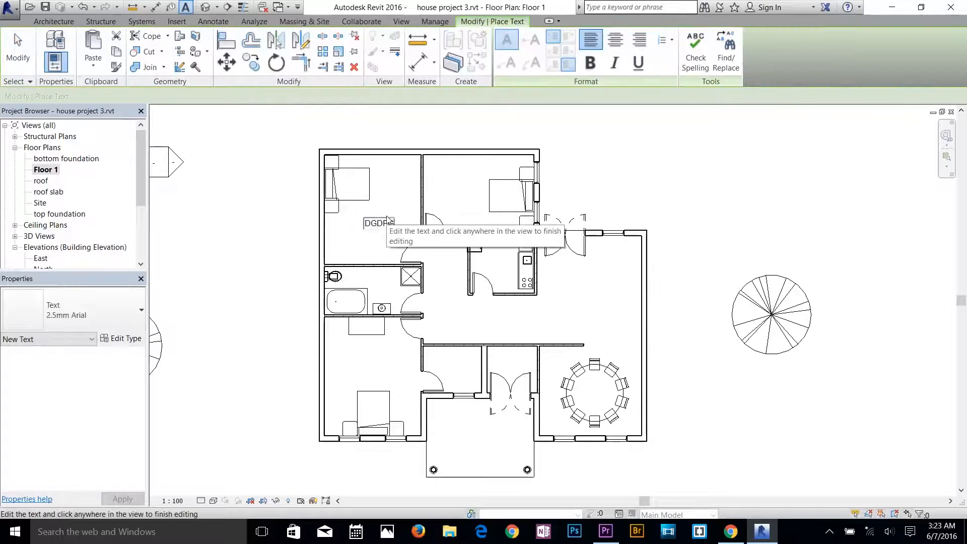
text(G)
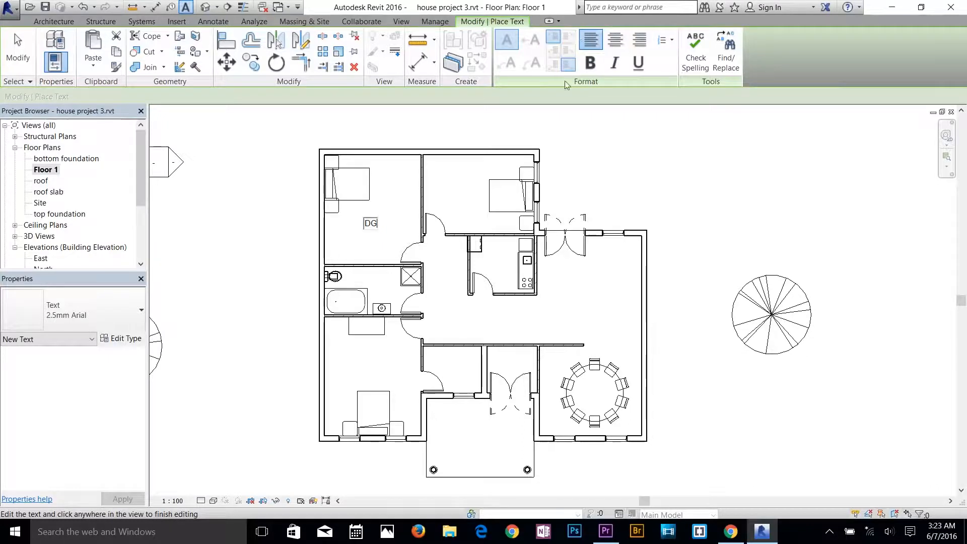
key(Escape)
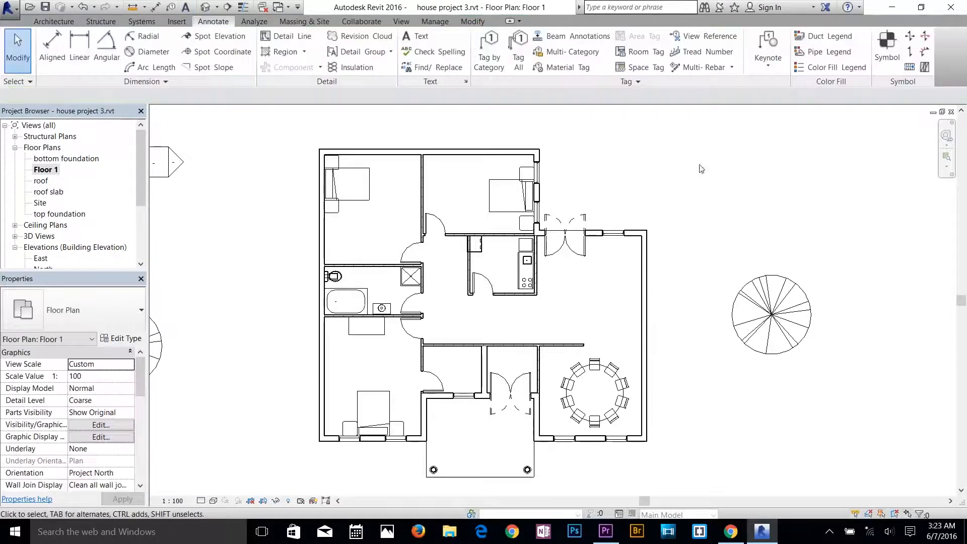
Enter the author's name in the project information.
click(429, 24)
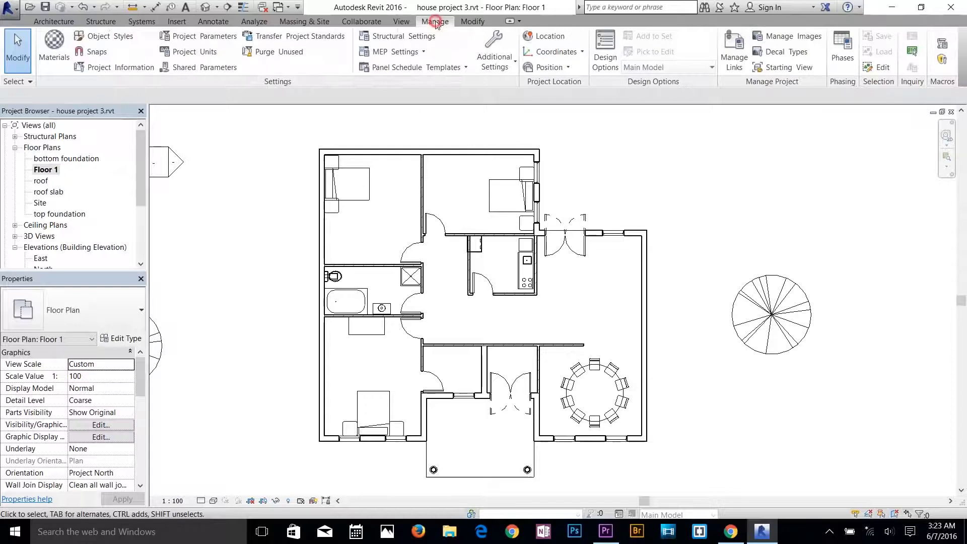
click(106, 72)
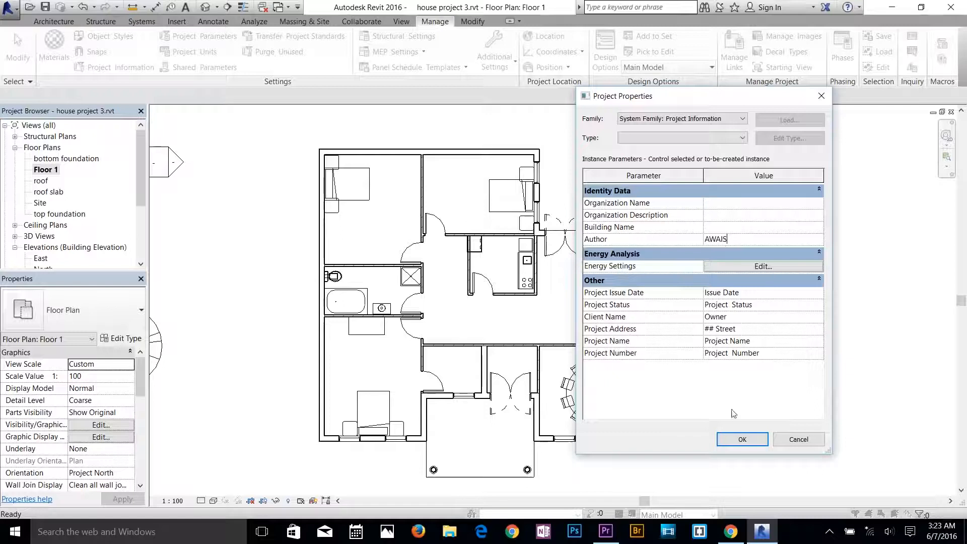
click(742, 439)
Start a new drawing sheet from the project's list of sheets.
scroll(64, 186, down, 1)
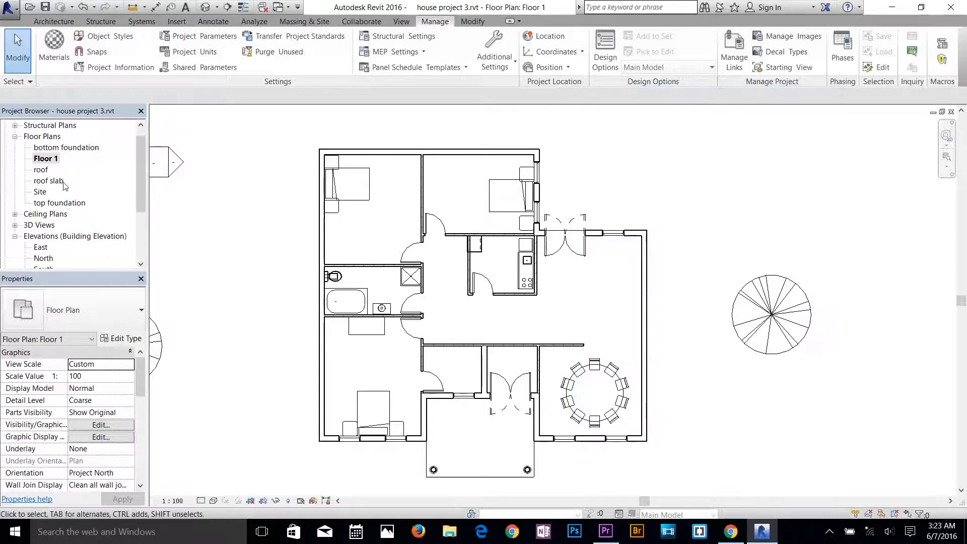
scroll(67, 189, down, 3)
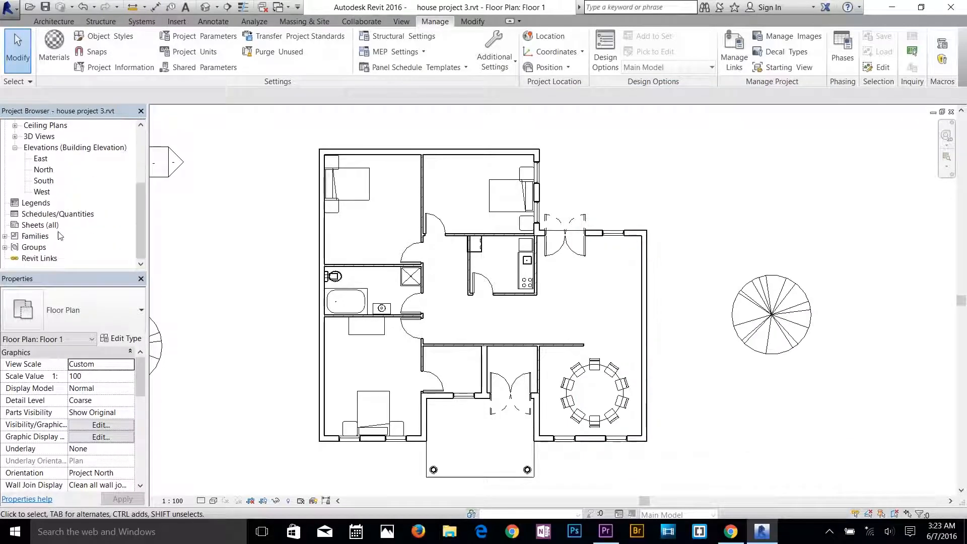
right_click(32, 225)
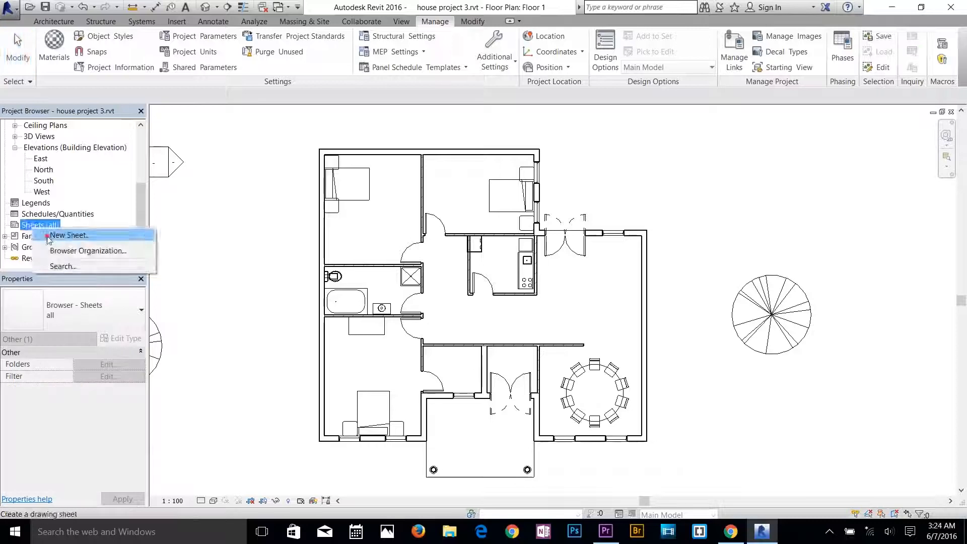
click(51, 235)
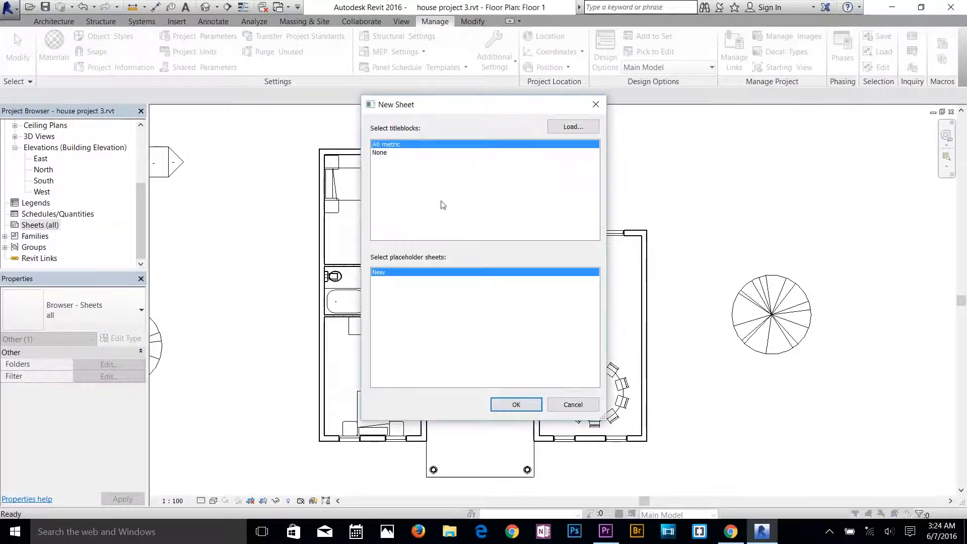
click(572, 126)
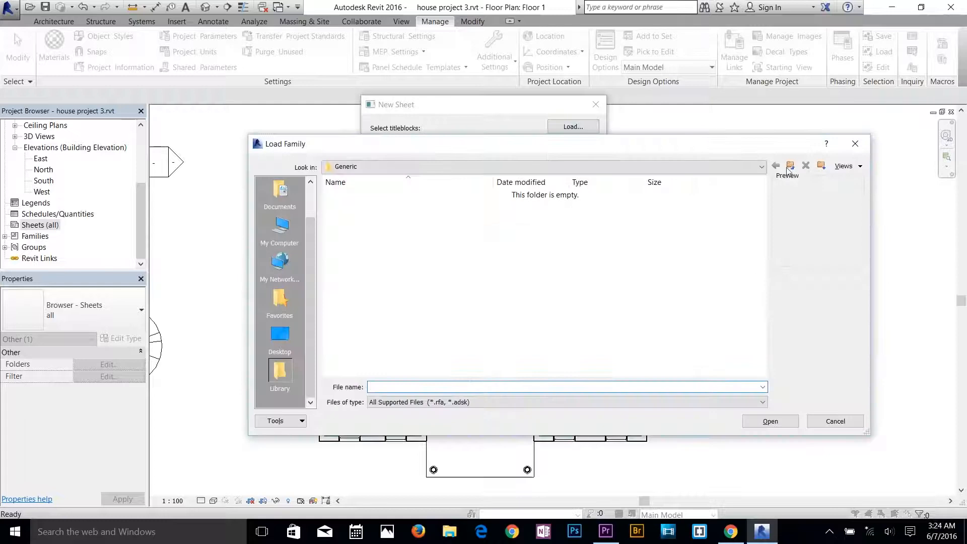
click(790, 166)
click(834, 421)
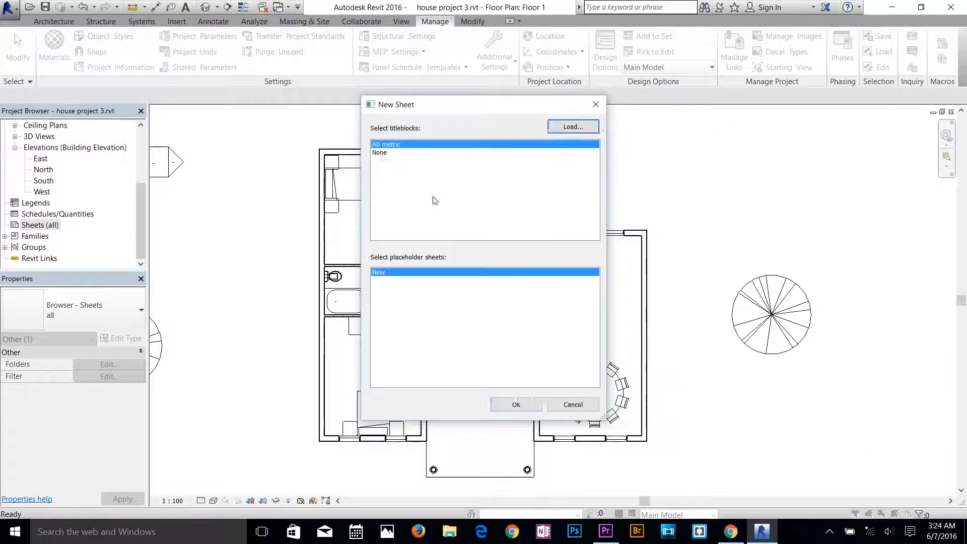
Create the new sheet with the A0 metric titleblock and examine its project and author fields.
click(516, 404)
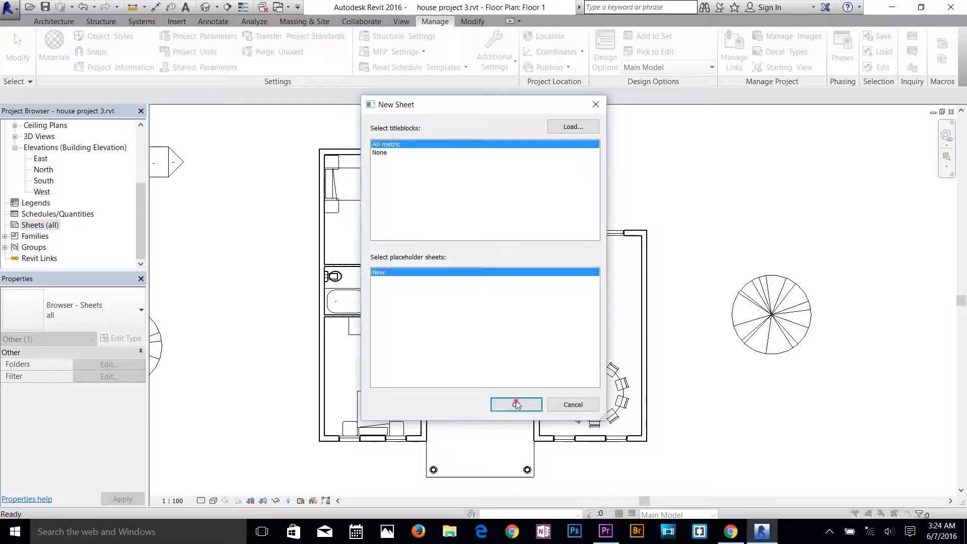
click(616, 328)
scroll(831, 438, up, 5)
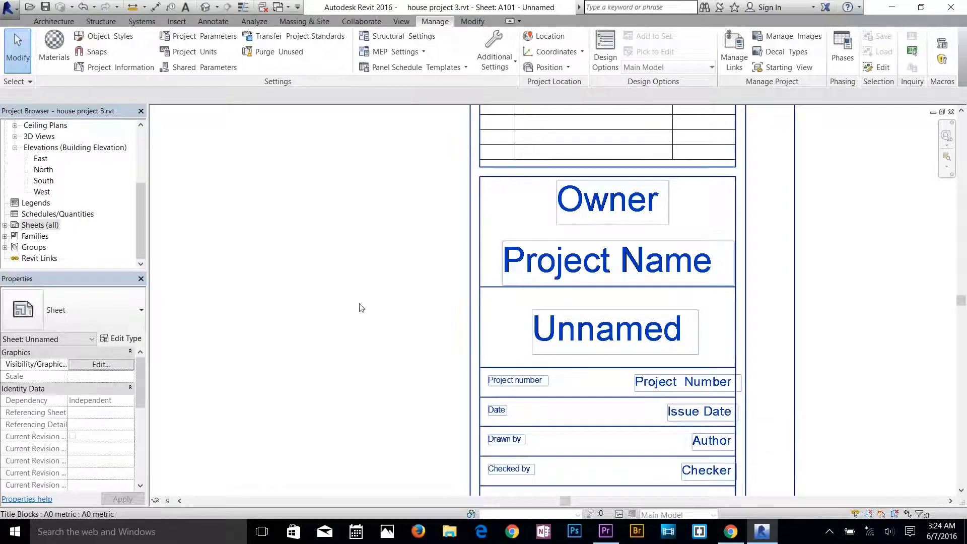
scroll(497, 290, down, 2)
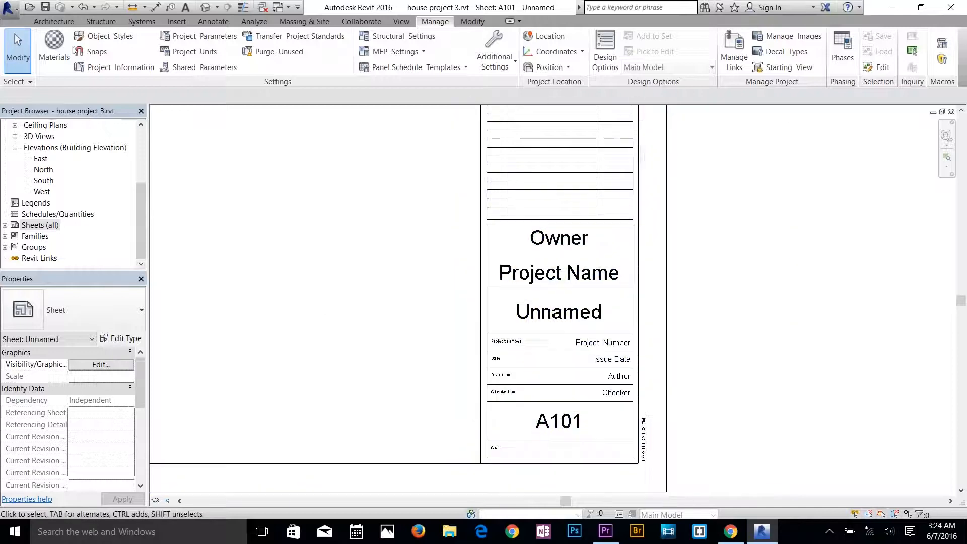
In the project information, set the organization name to FASDFASD, the organization description to ASDFASD and the building name to ASDFAS.
click(91, 70)
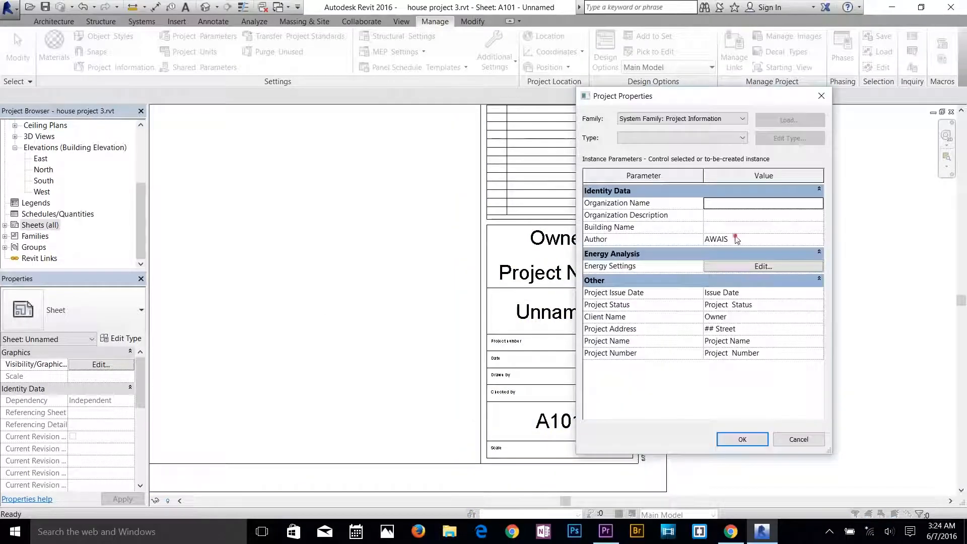
click(736, 238)
click(772, 207)
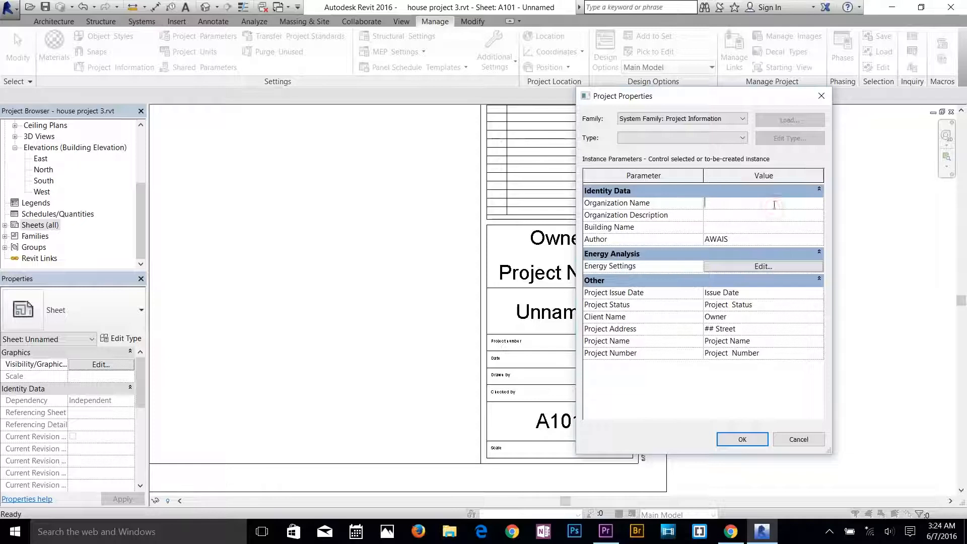
text(FASDFASD)
click(754, 216)
text(ASDFASD)
click(754, 227)
text(ASDFAS)
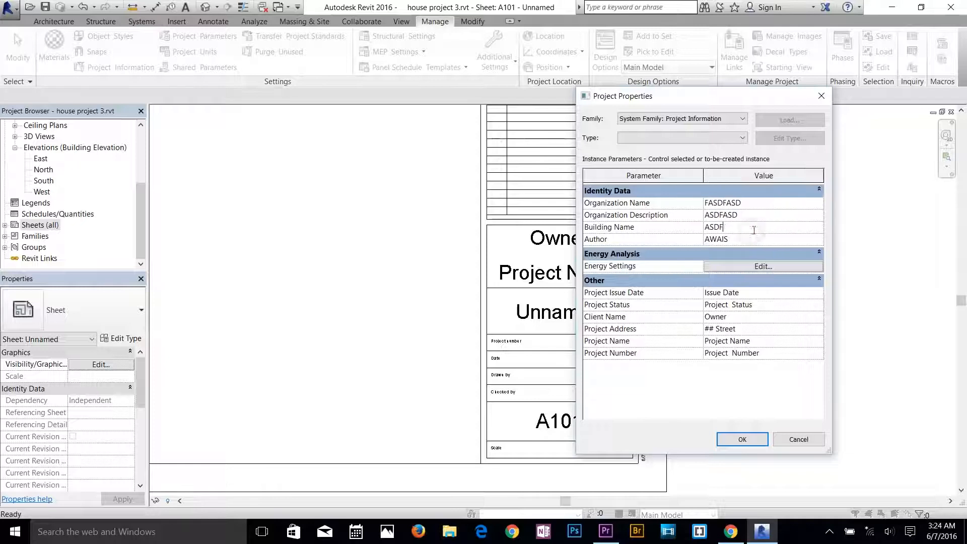
Append ASFDASD to the project issue date, insert ASDF into the project number text, and apply the project information.
click(744, 292)
text(ASFDASD)
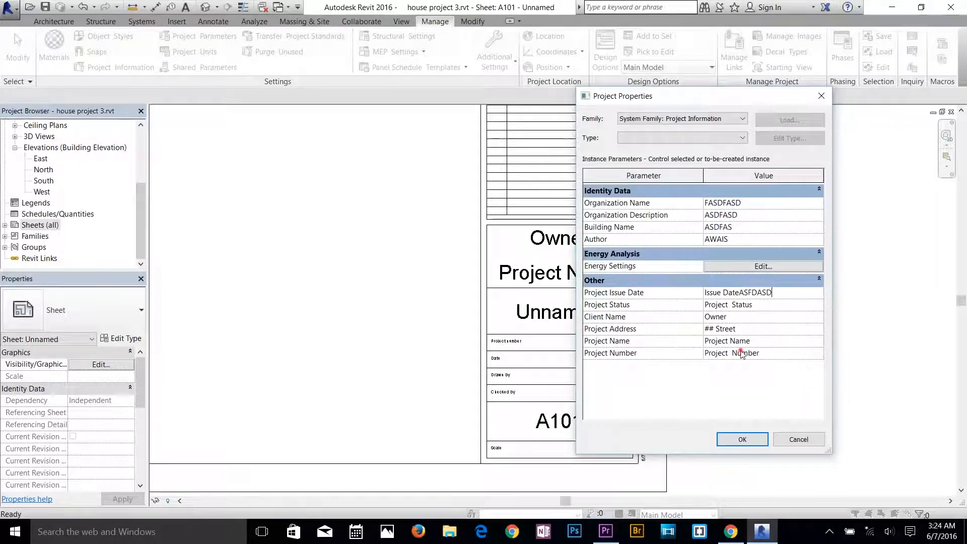
click(740, 354)
text(ASDF)
click(742, 439)
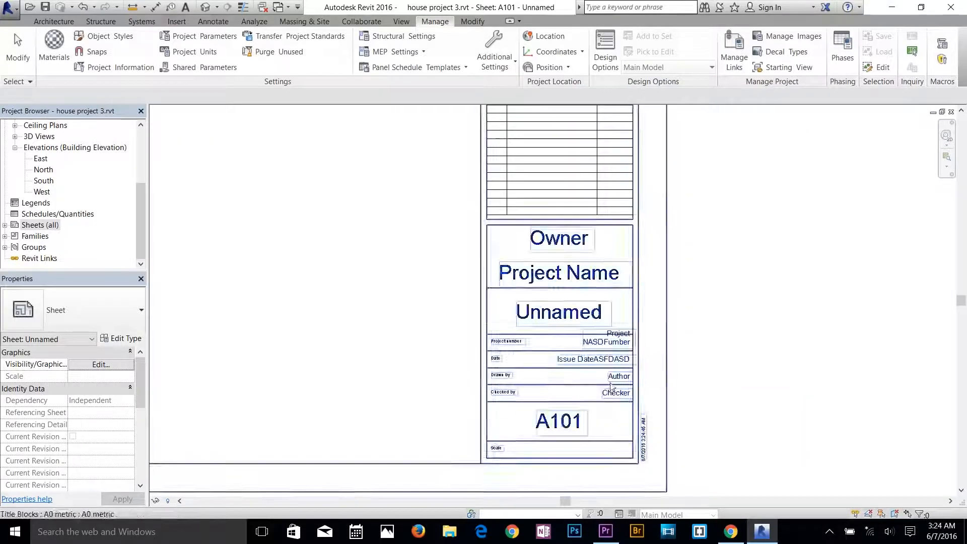
scroll(611, 386, up, 3)
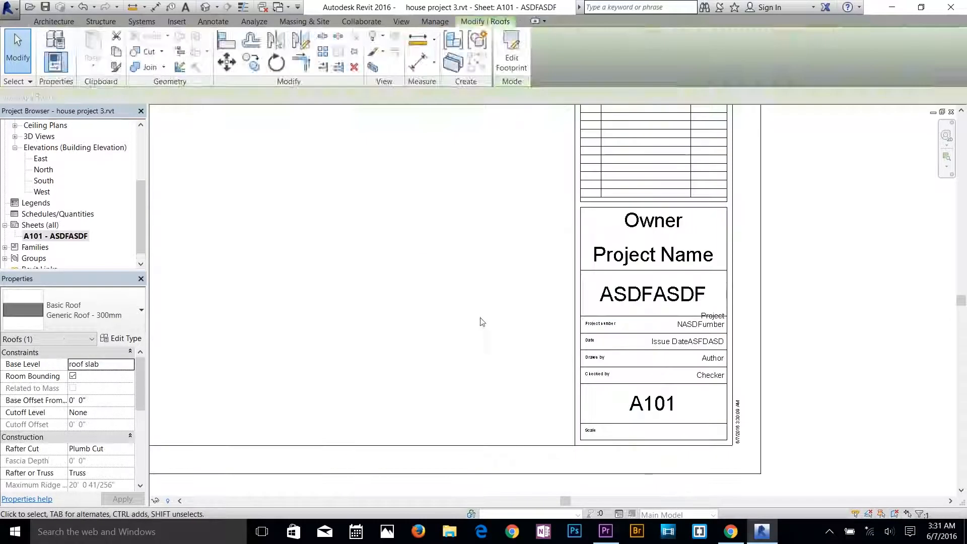
Return to the default 3D view and select the house's main roof.
click(205, 7)
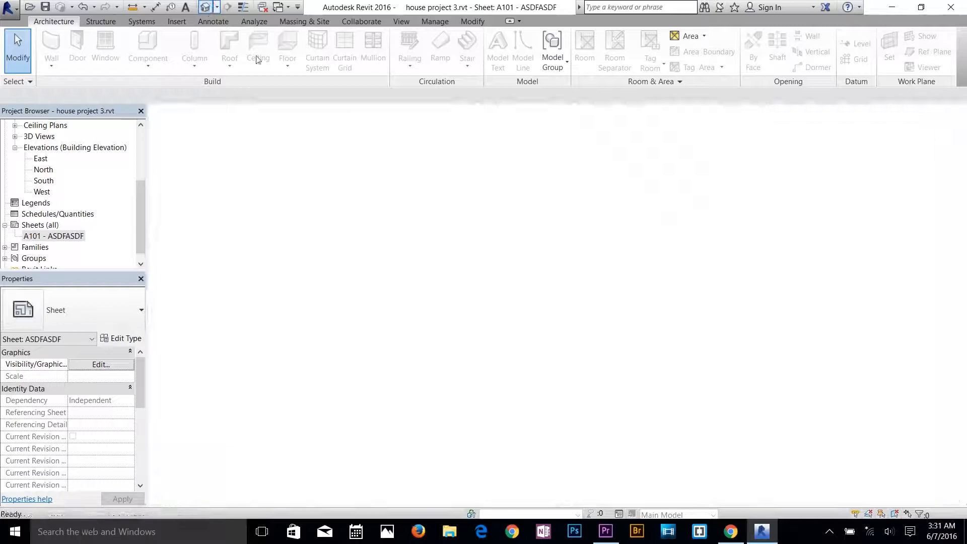
scroll(470, 246, up, 3)
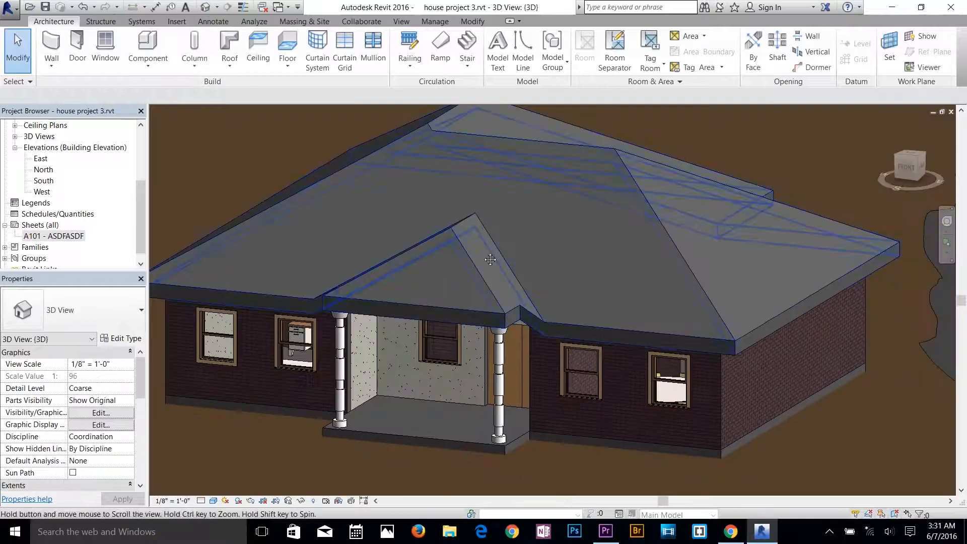
middle_drag(490, 259, 510, 293)
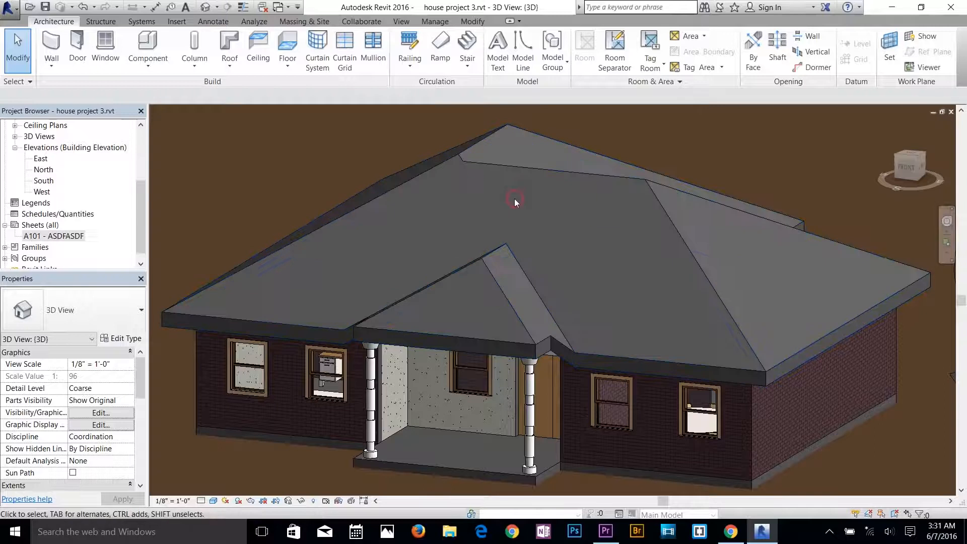
click(653, 194)
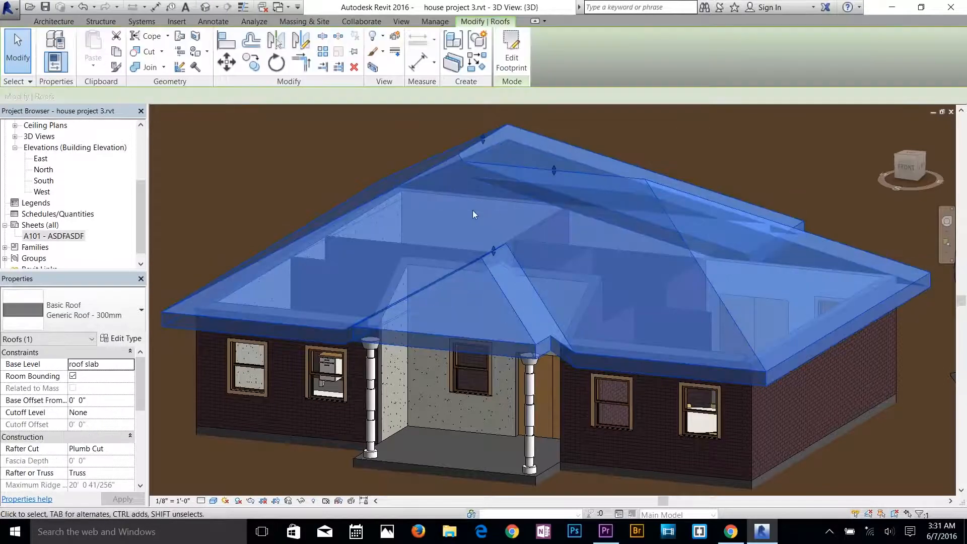